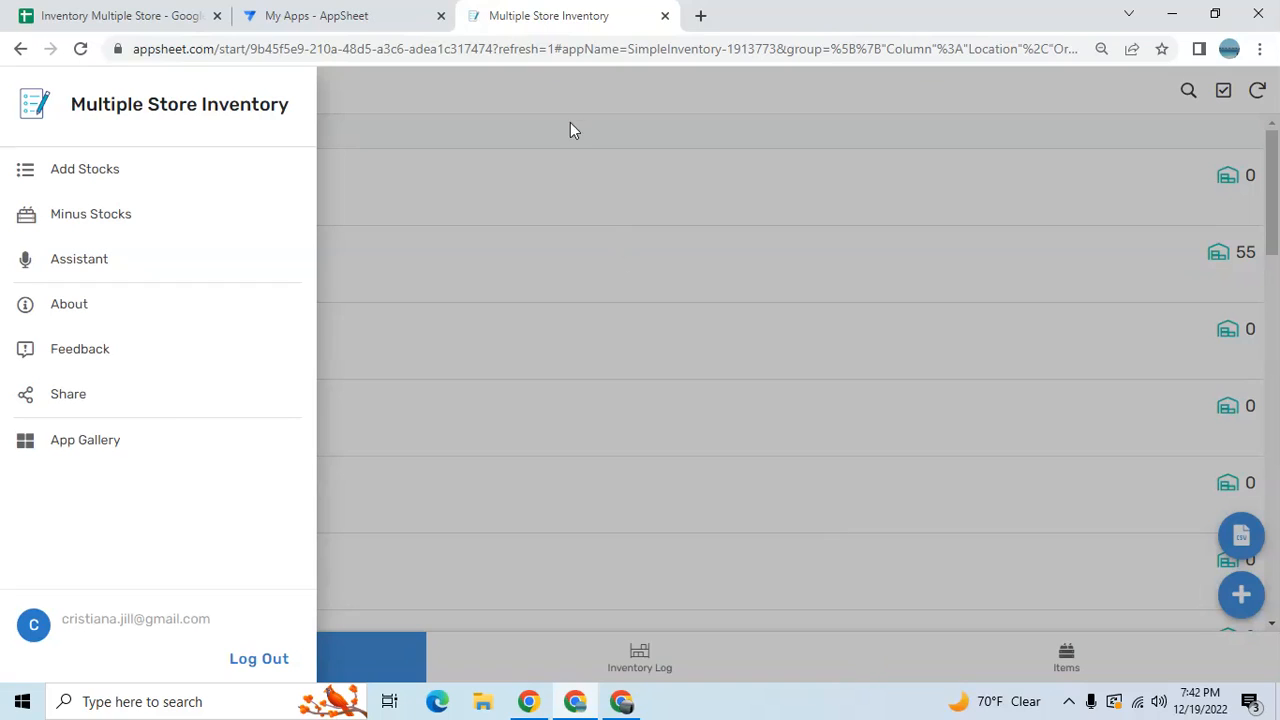
Review the Stocks Inventory list, comparing the items and stock levels grouped under locations L1 and L2.
{"action": "left_click", "coordinate": [552, 91]}
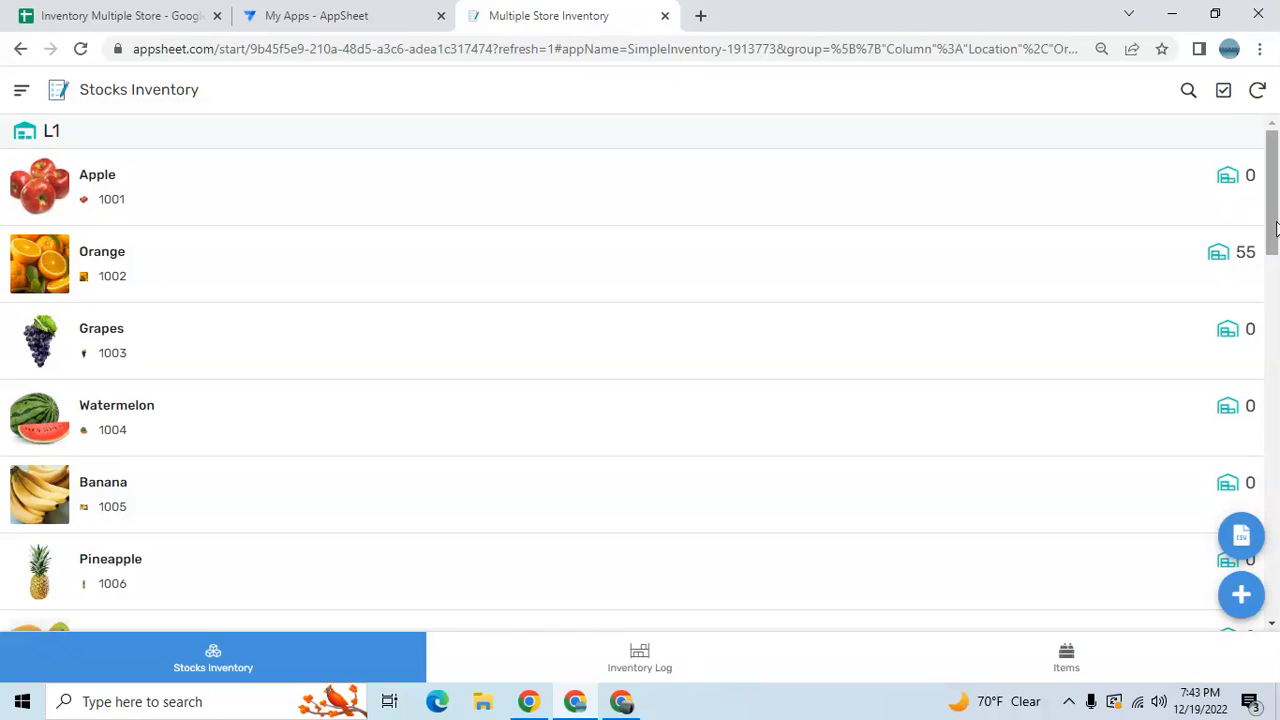
{"action": "mouse_move", "coordinate": [1275, 228]}
{"action": "left_mouse_down"}
{"action": "mouse_move", "coordinate": [1276, 270]}
{"action": "mouse_move", "coordinate": [1277, 211]}
{"action": "left_mouse_up"}
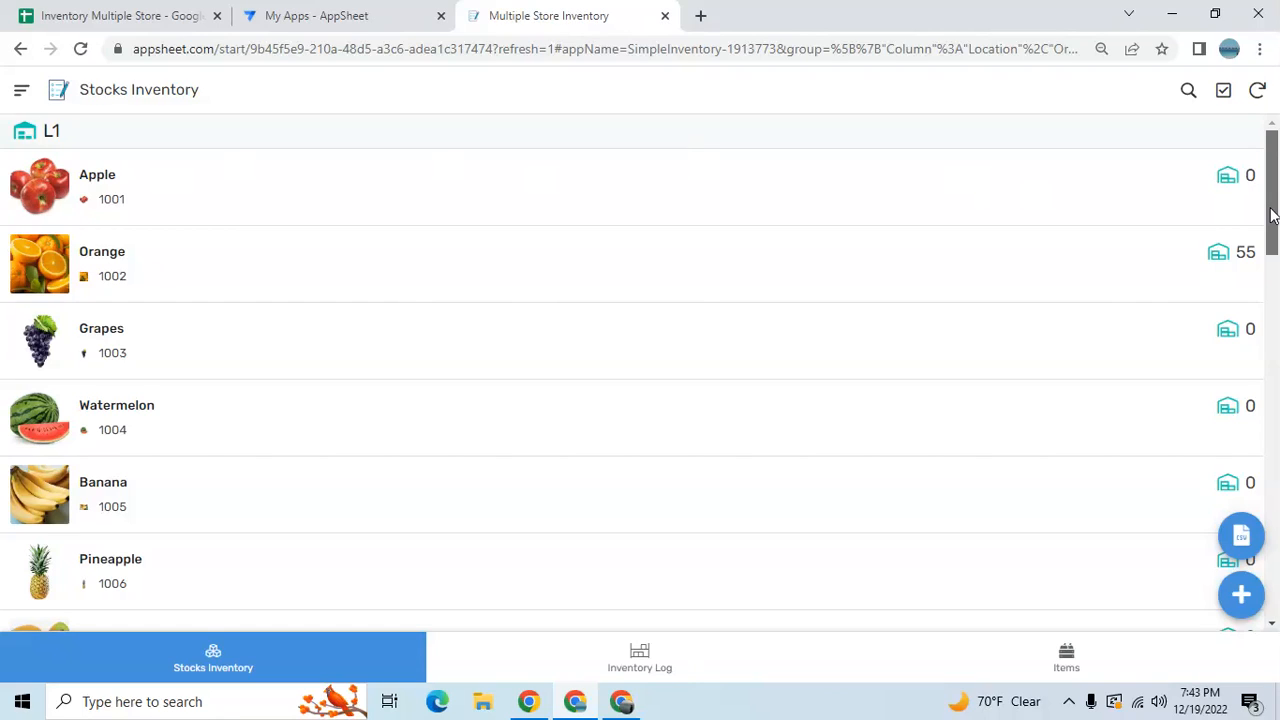
{"action": "left_click_drag", "start_coordinate": [1272, 215], "coordinate": [1266, 323]}
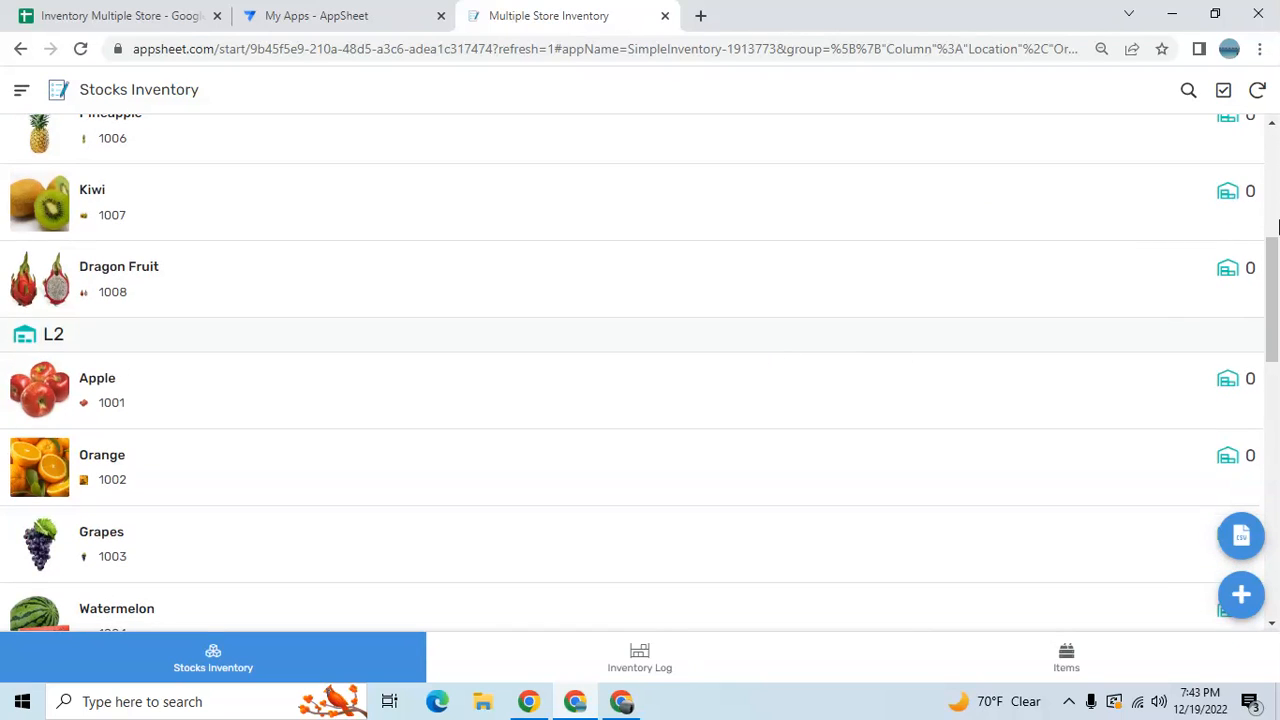
{"action": "left_click_drag", "start_coordinate": [1272, 251], "coordinate": [1274, 160]}
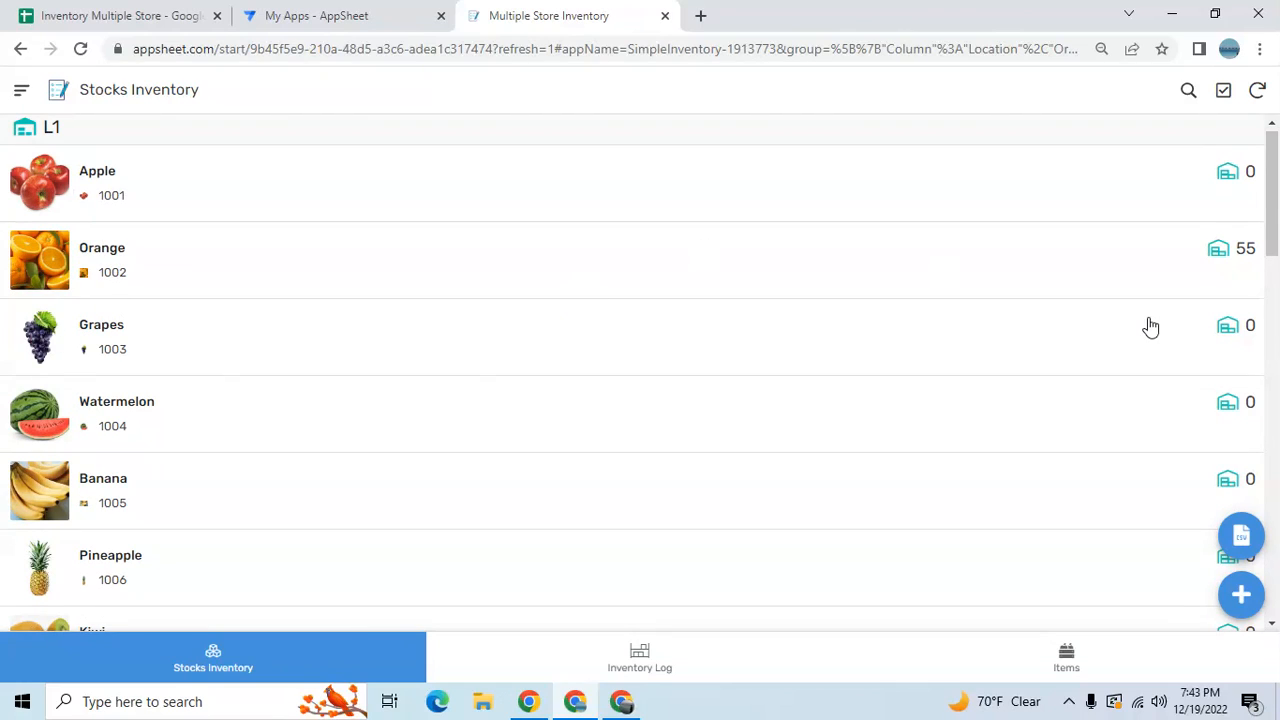
{"action": "left_click_drag", "start_coordinate": [1274, 258], "coordinate": [1273, 334]}
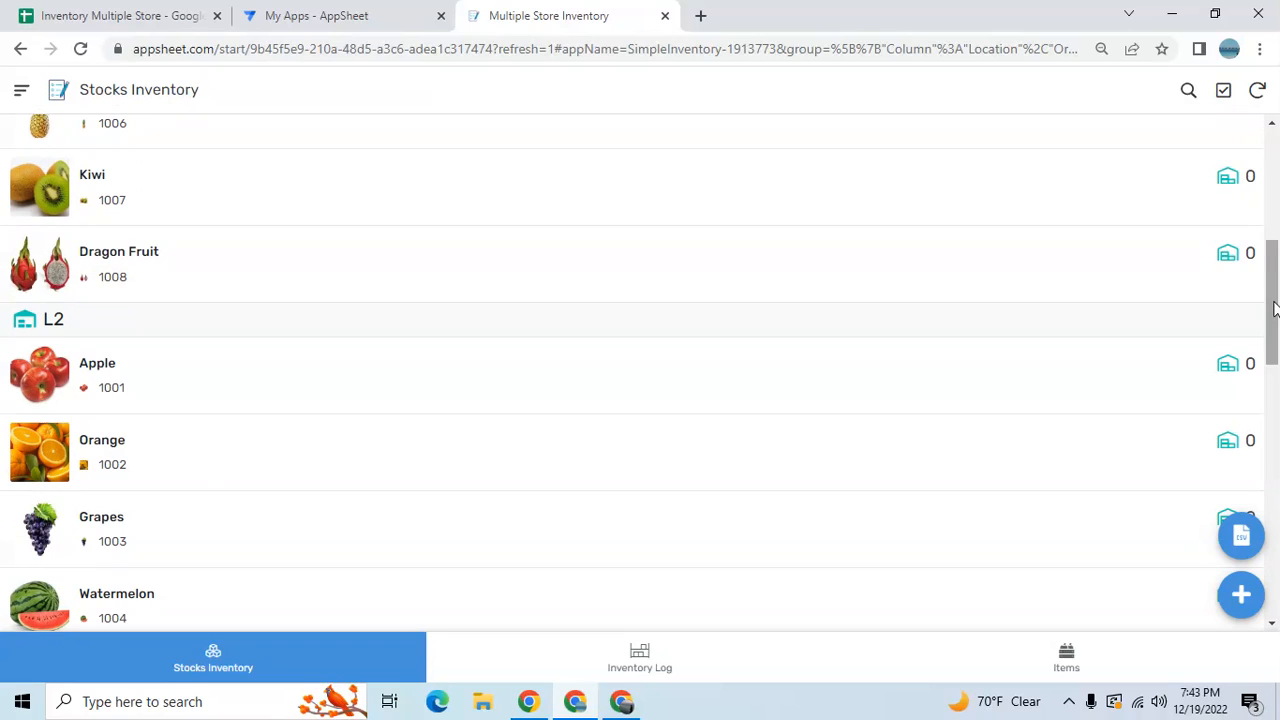
{"action": "left_click_drag", "start_coordinate": [1274, 310], "coordinate": [1274, 118]}
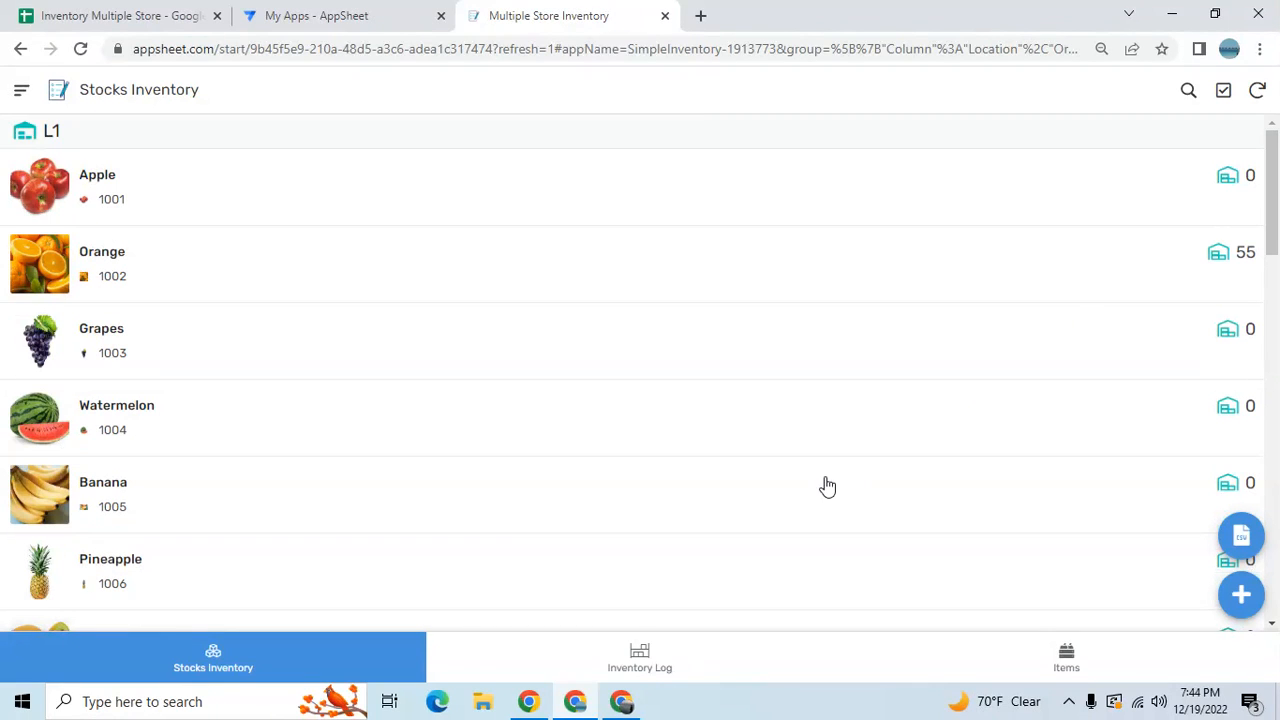
{"action": "left_click", "coordinate": [612, 680]}
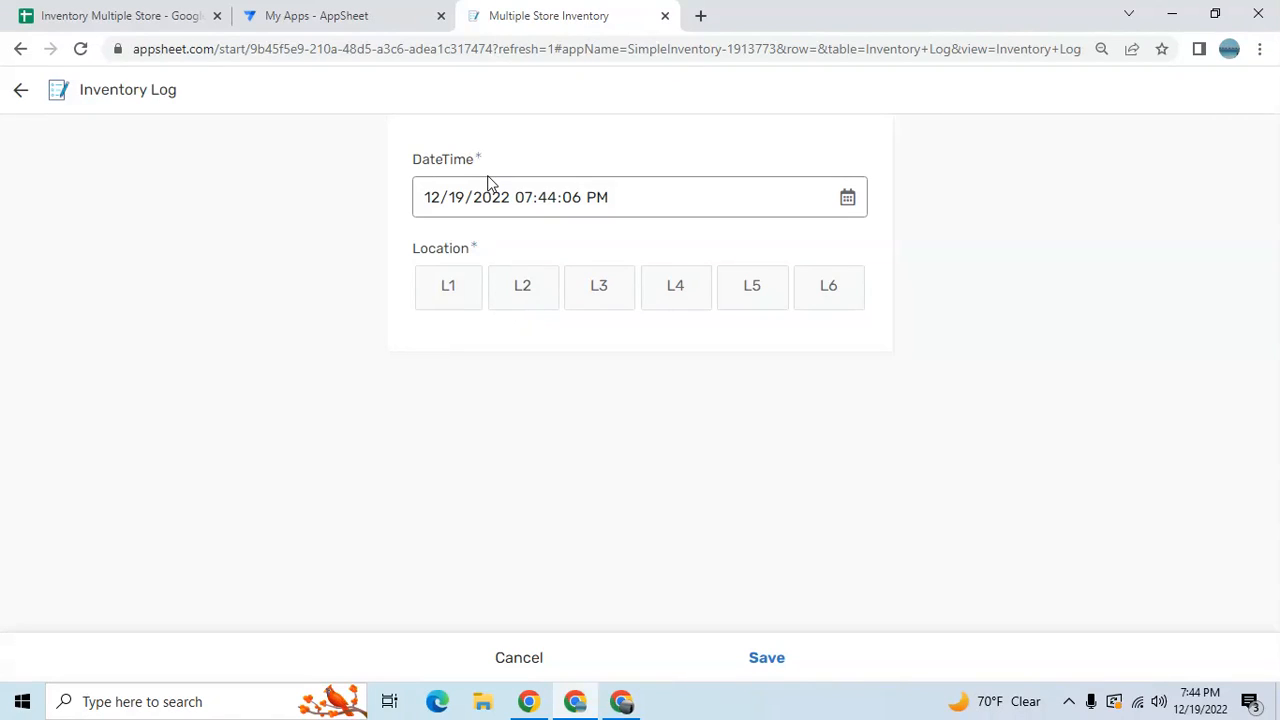
{"action": "left_click", "coordinate": [817, 290]}
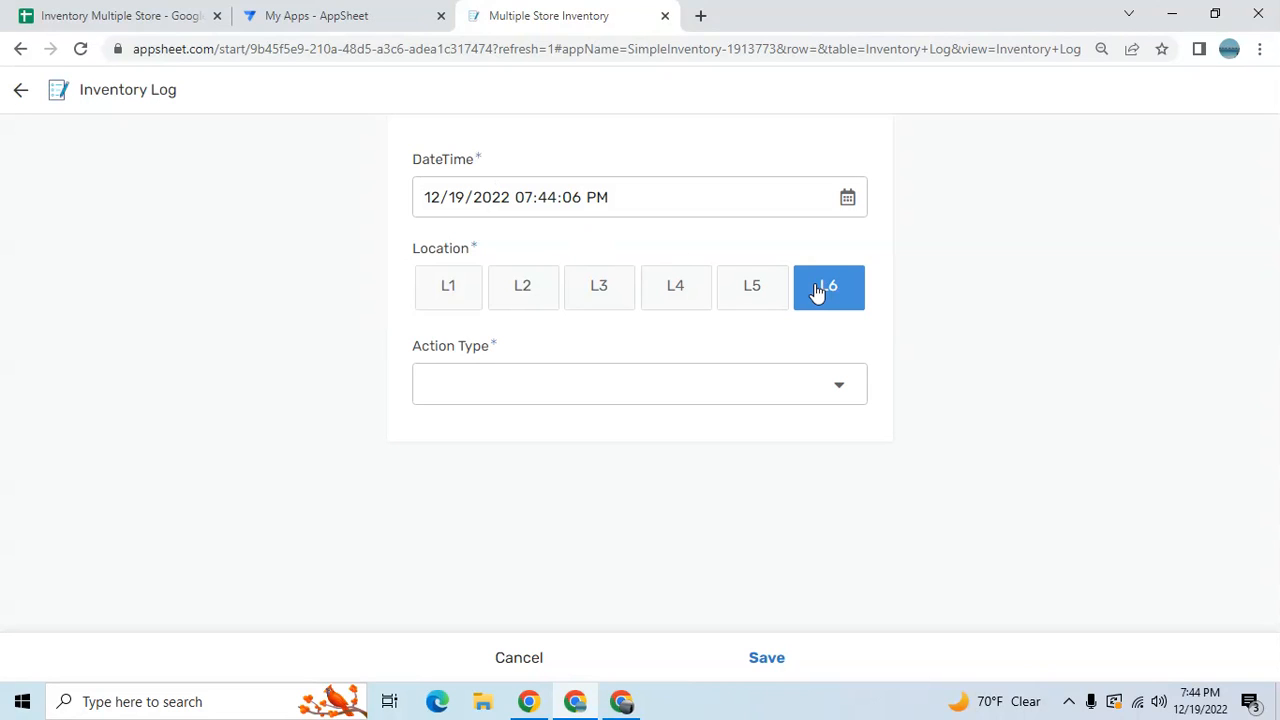
{"action": "left_click", "coordinate": [796, 378]}
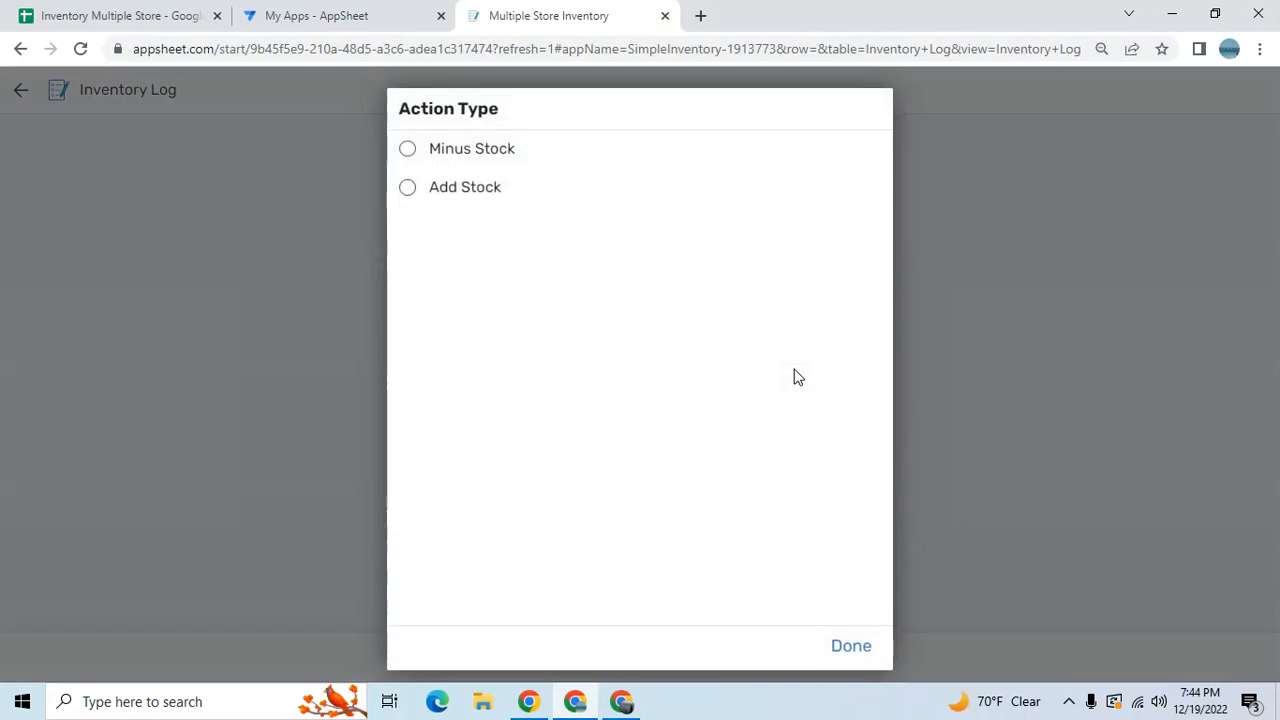
{"action": "left_click", "coordinate": [461, 203]}
{"action": "left_click", "coordinate": [650, 489]}
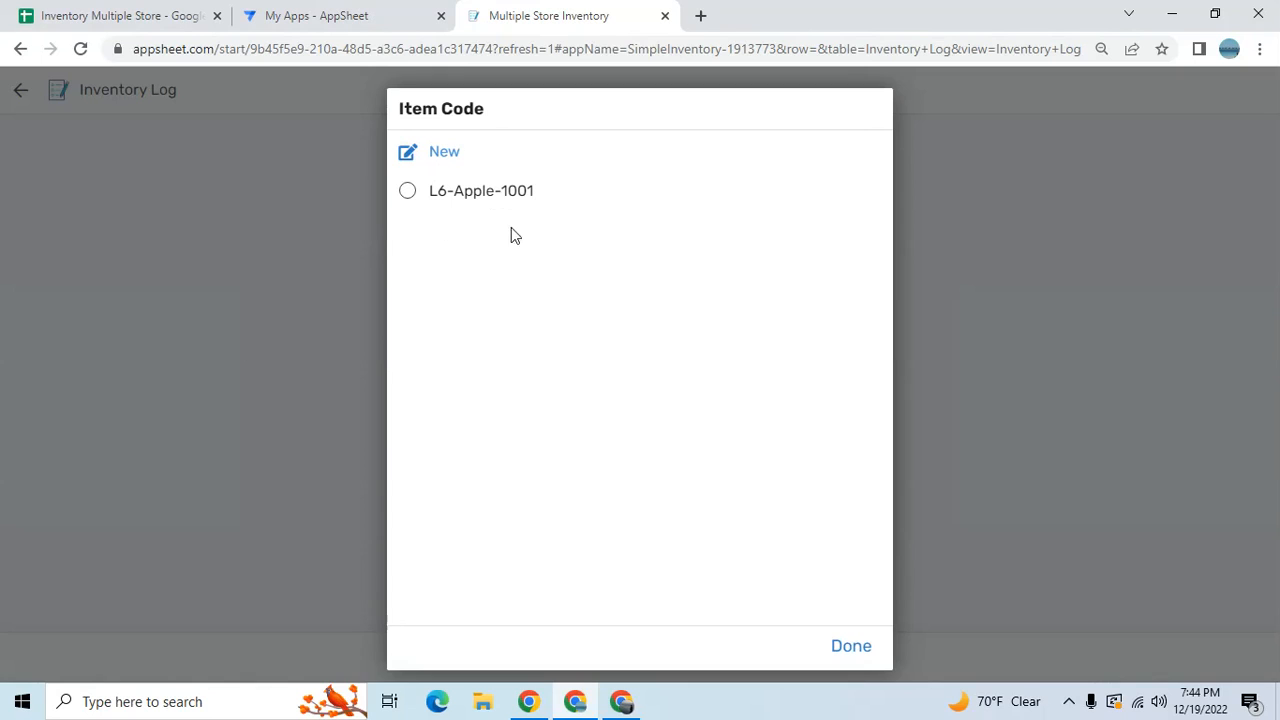
{"action": "left_click", "coordinate": [223, 300]}
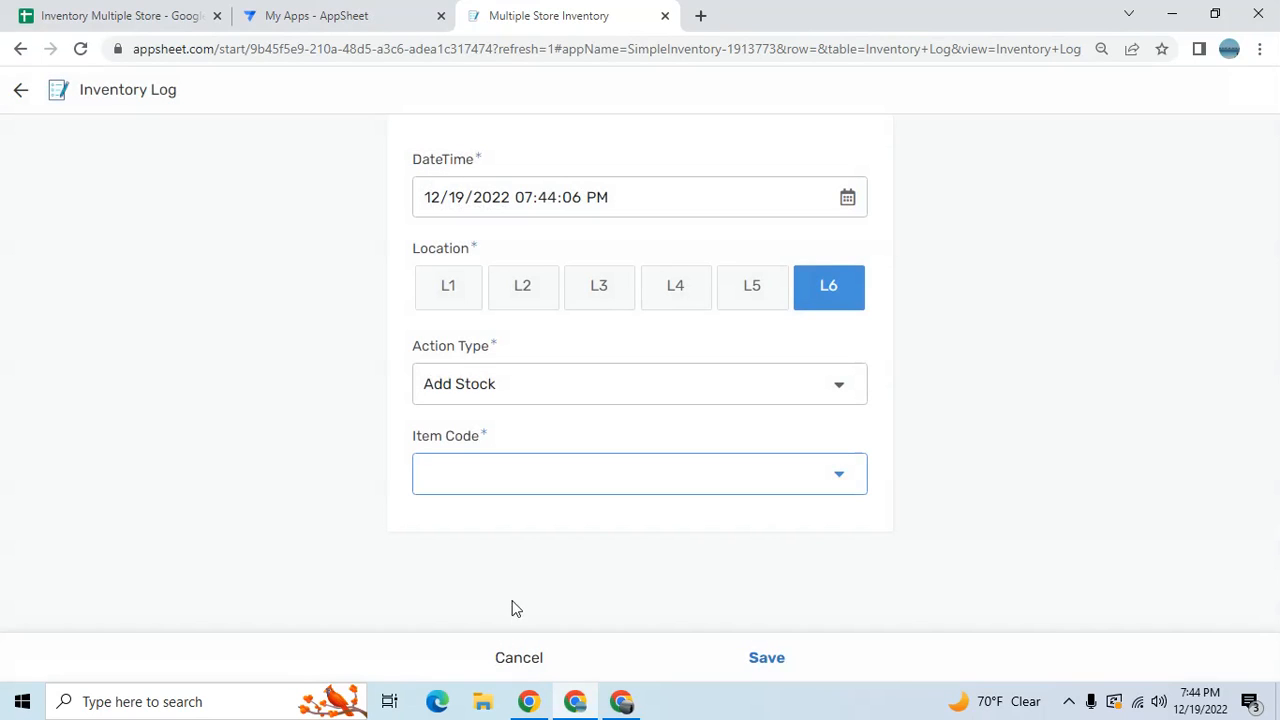
{"action": "left_click", "coordinate": [519, 658]}
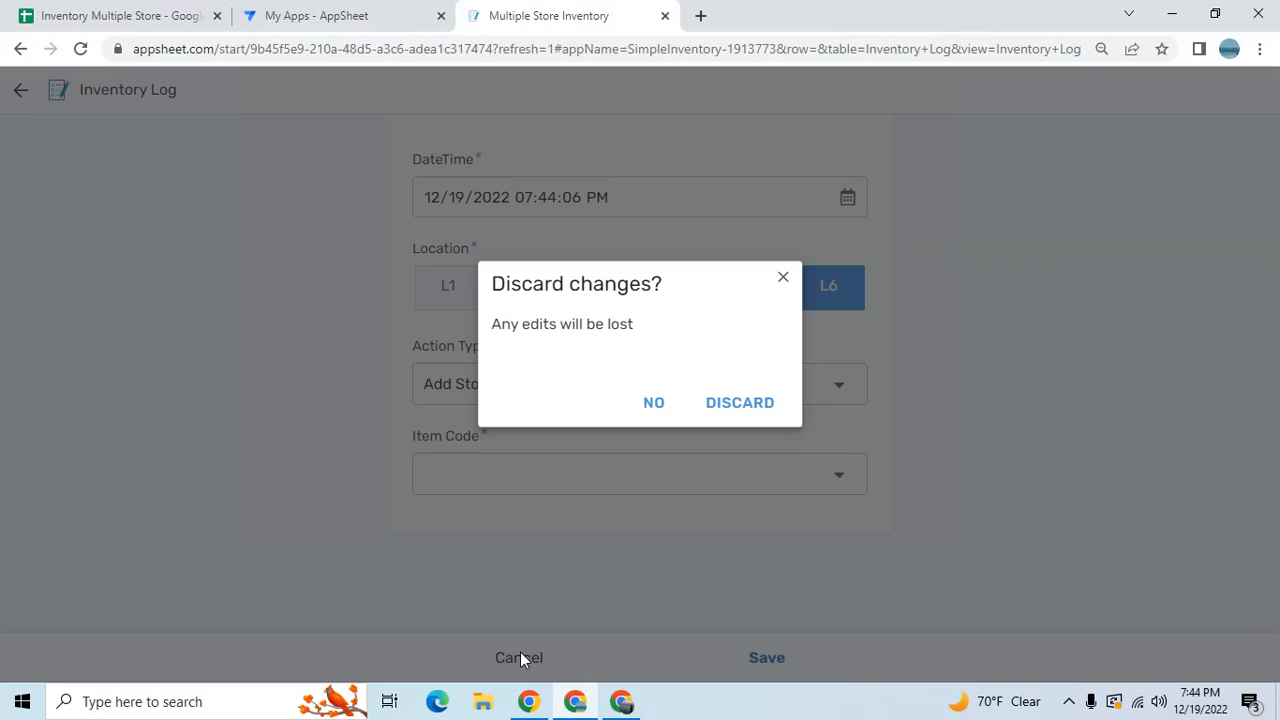
{"action": "left_click", "coordinate": [760, 403]}
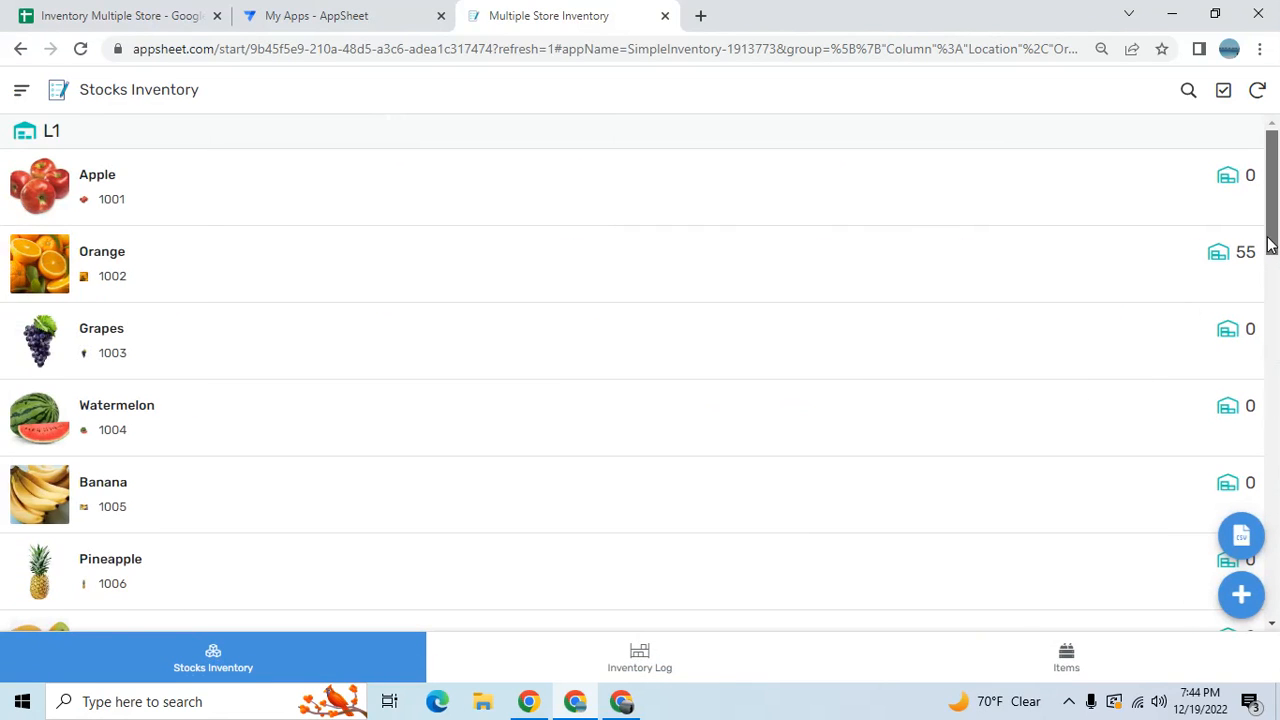
Start an inventory log entry for location L1 with action type Add Stock and item code L1-Apple-1001.
{"action": "left_click_drag", "start_coordinate": [1270, 245], "coordinate": [1274, 622]}
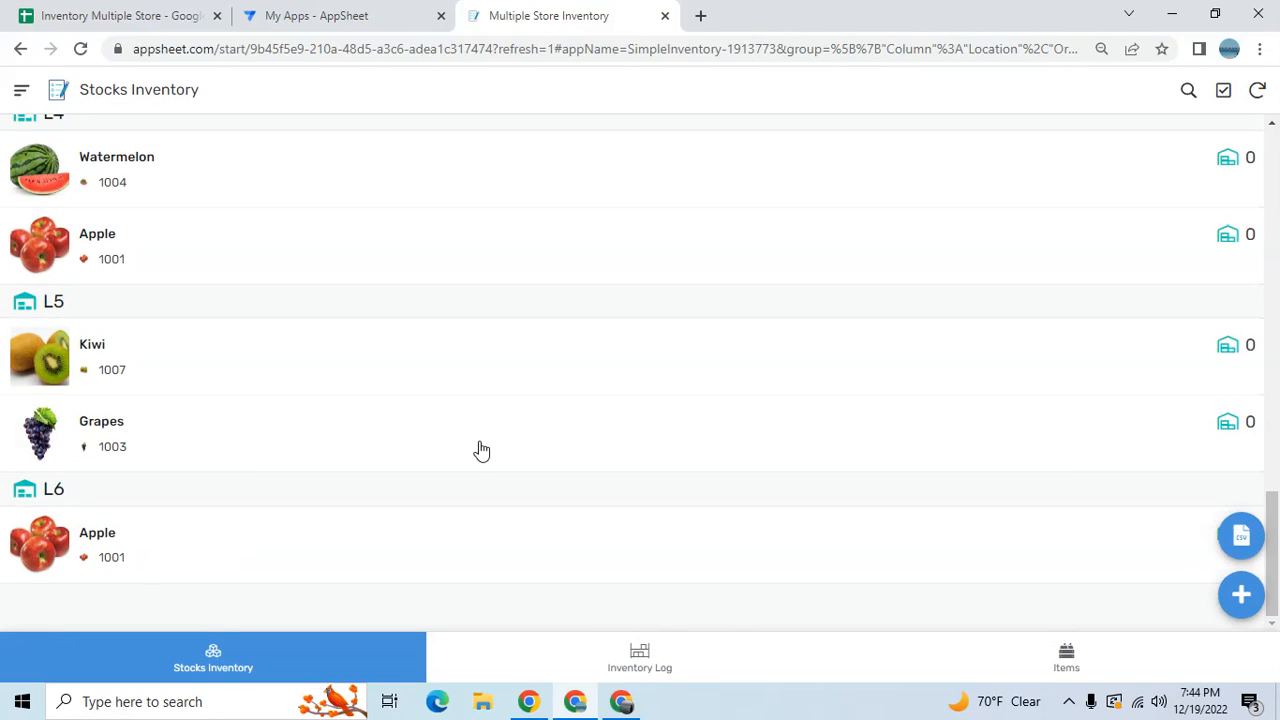
{"action": "left_click", "coordinate": [619, 661]}
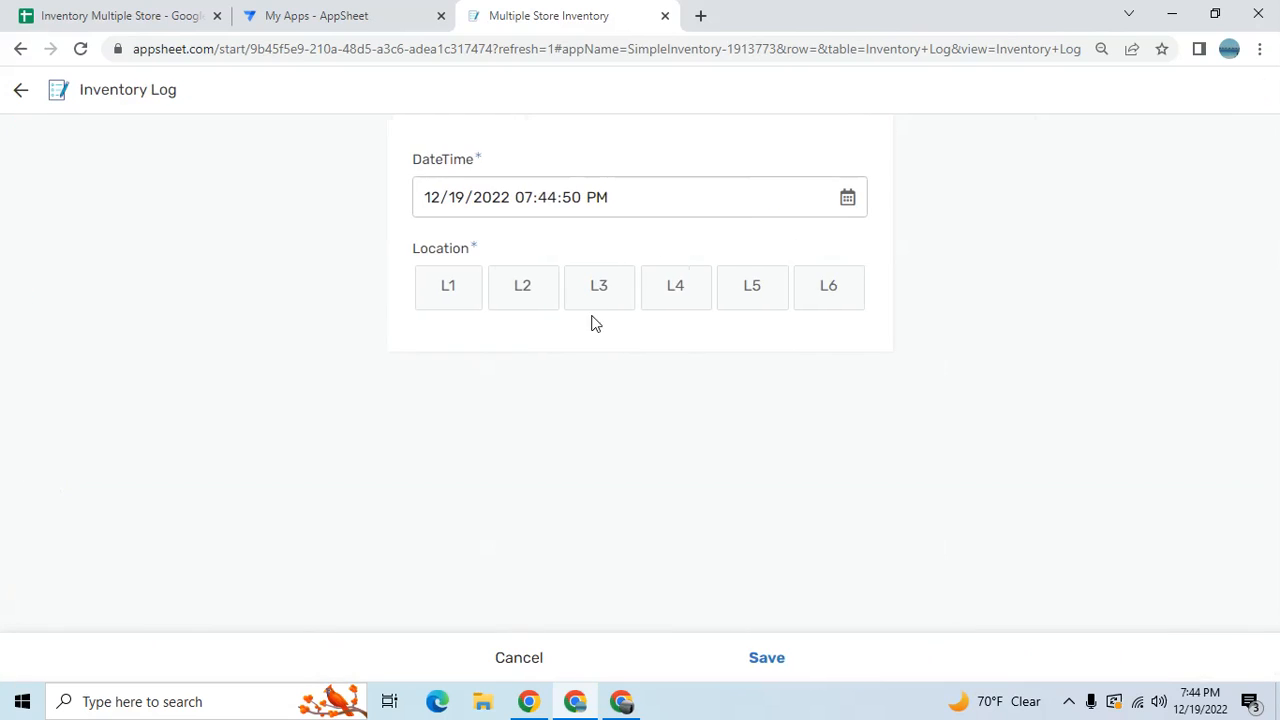
{"action": "left_click", "coordinate": [464, 289]}
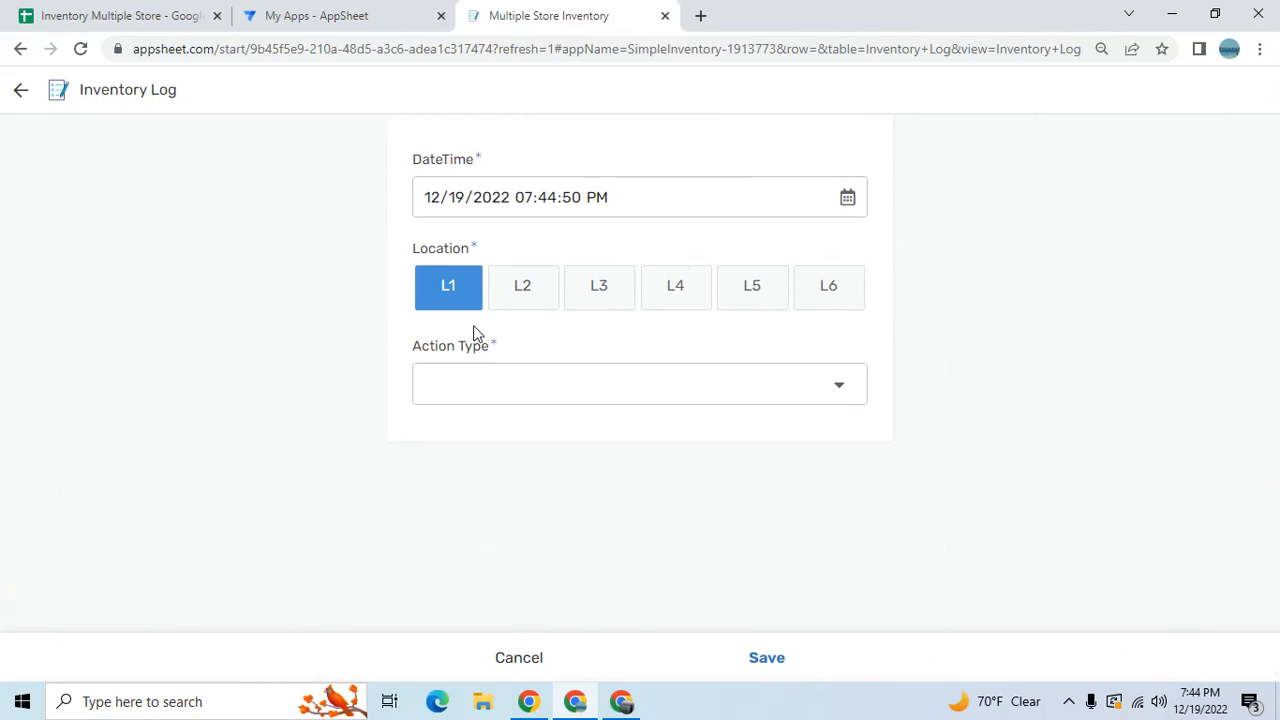
{"action": "left_click", "coordinate": [475, 392]}
{"action": "left_click", "coordinate": [445, 187]}
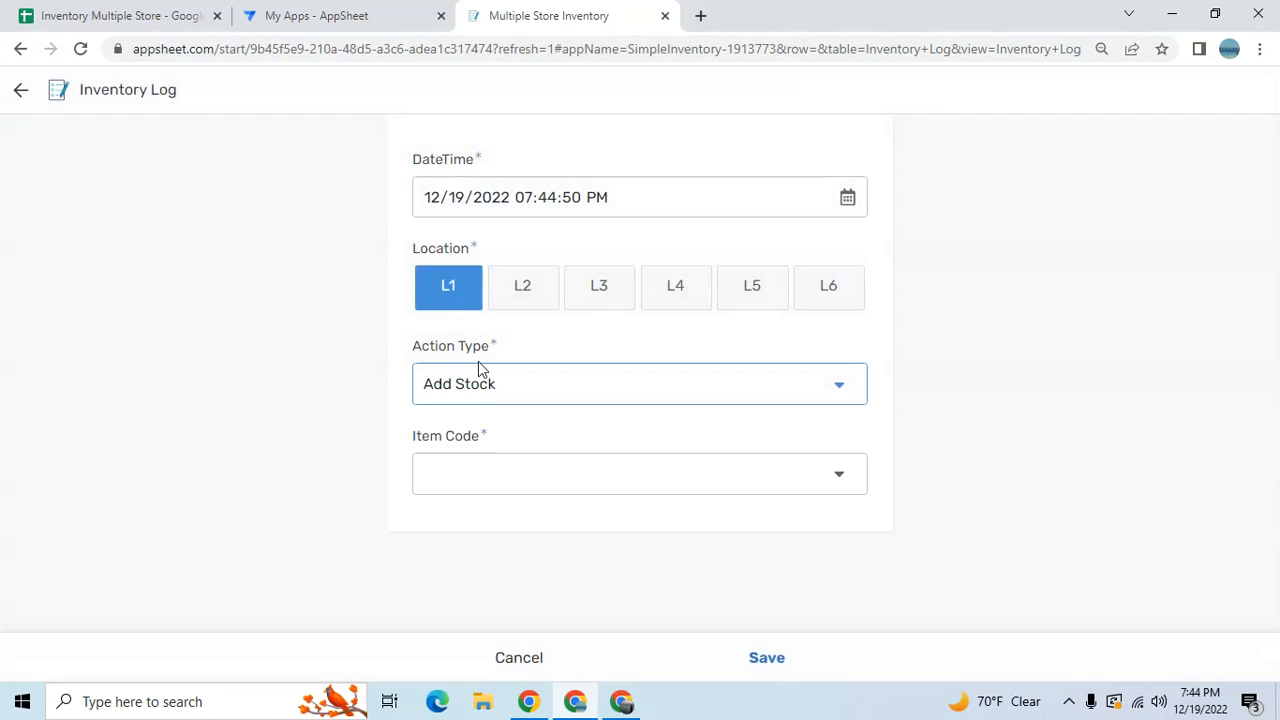
{"action": "left_click", "coordinate": [494, 476]}
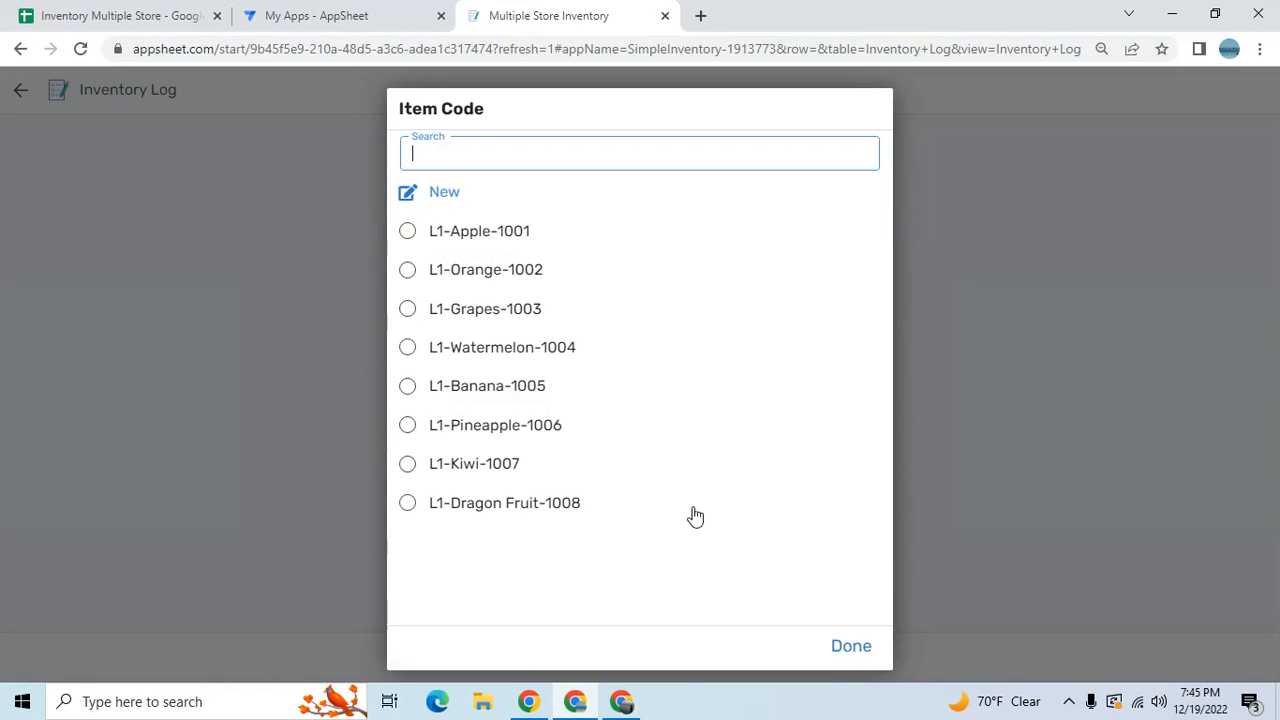
{"action": "left_click", "coordinate": [851, 647]}
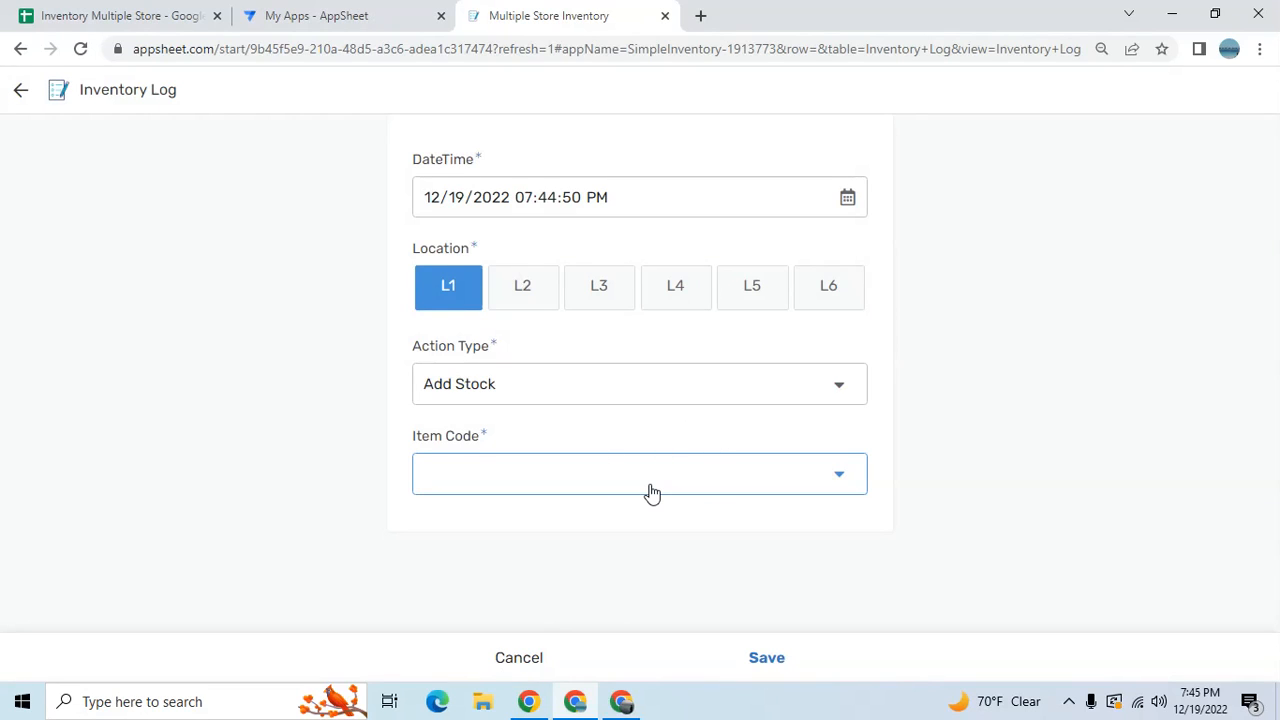
{"action": "left_click", "coordinate": [571, 474]}
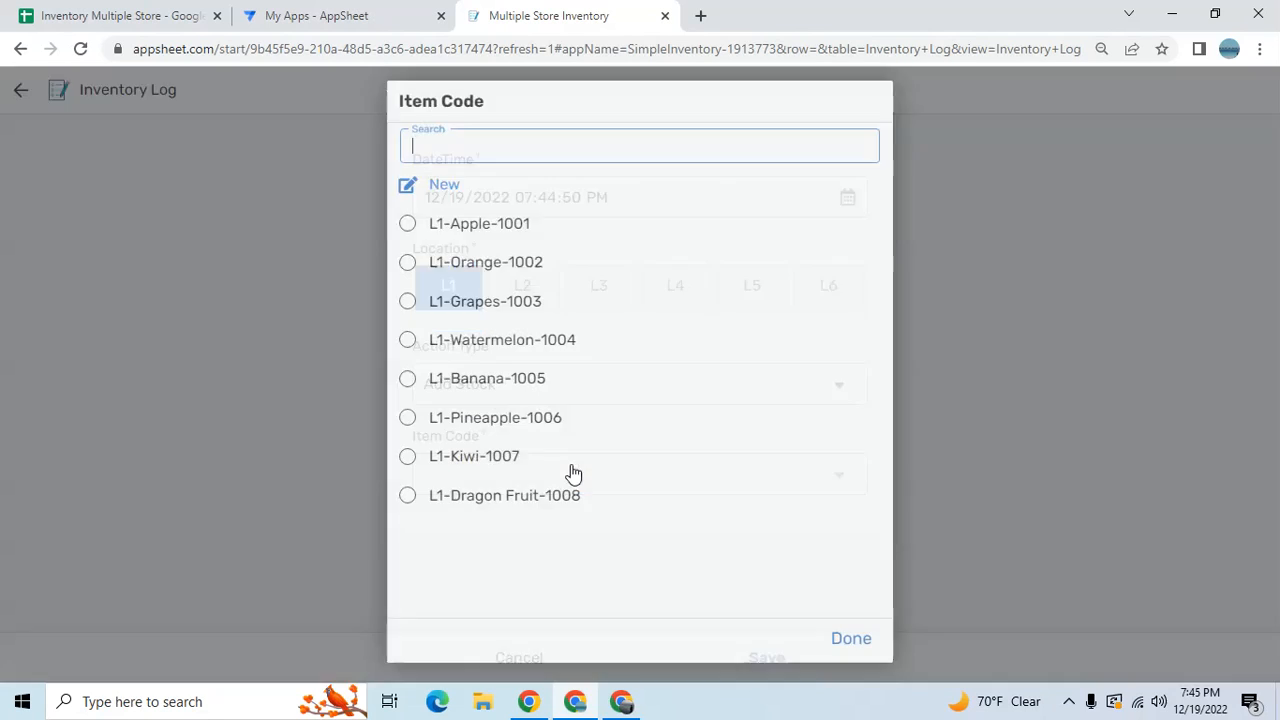
{"action": "left_click", "coordinate": [481, 240]}
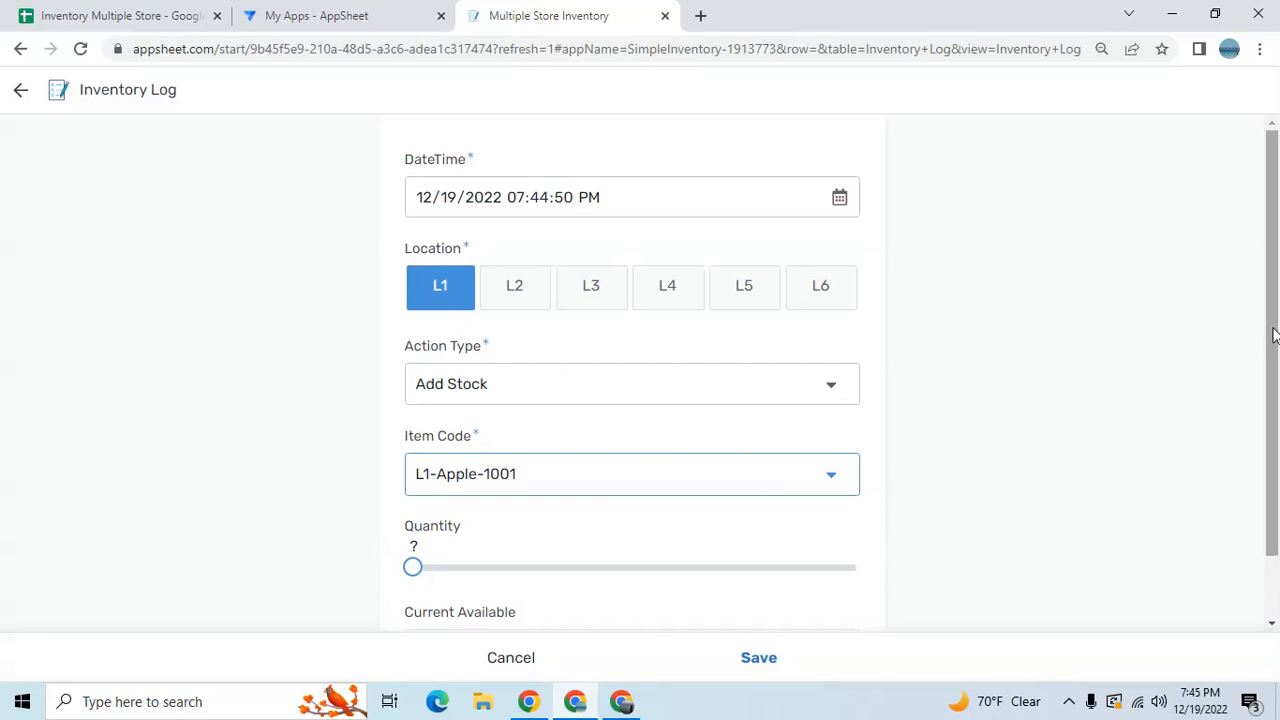
Set the entry's quantity to 50, save it, and check the L1 Apple stock in the inventory list.
{"action": "left_click_drag", "start_coordinate": [1273, 352], "coordinate": [1275, 479]}
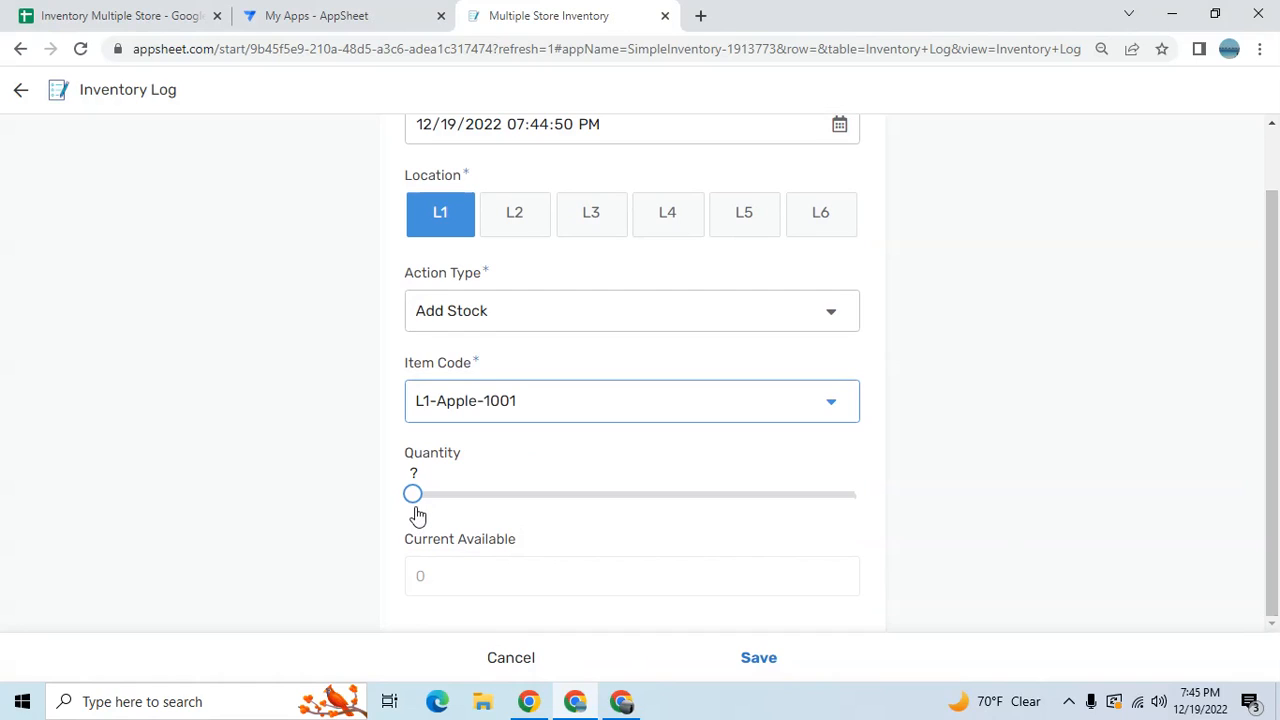
{"action": "left_click_drag", "start_coordinate": [415, 496], "coordinate": [430, 503]}
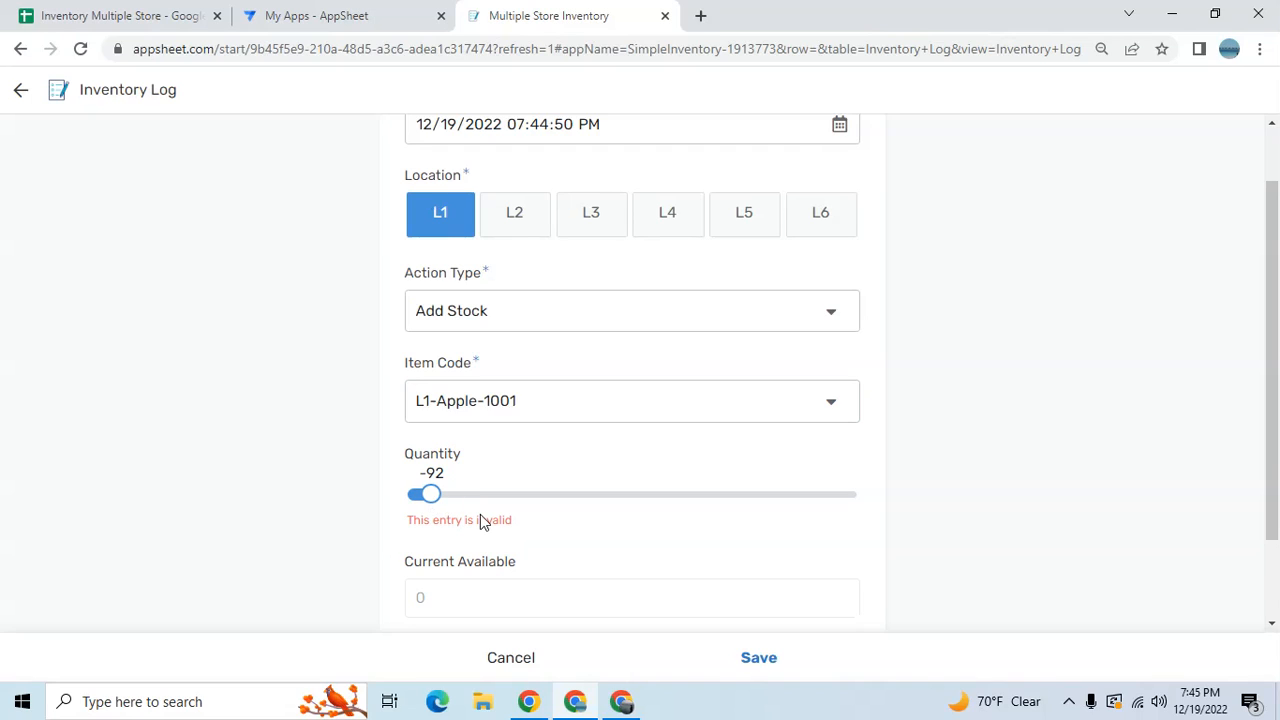
{"action": "left_click_drag", "start_coordinate": [430, 494], "coordinate": [748, 493]}
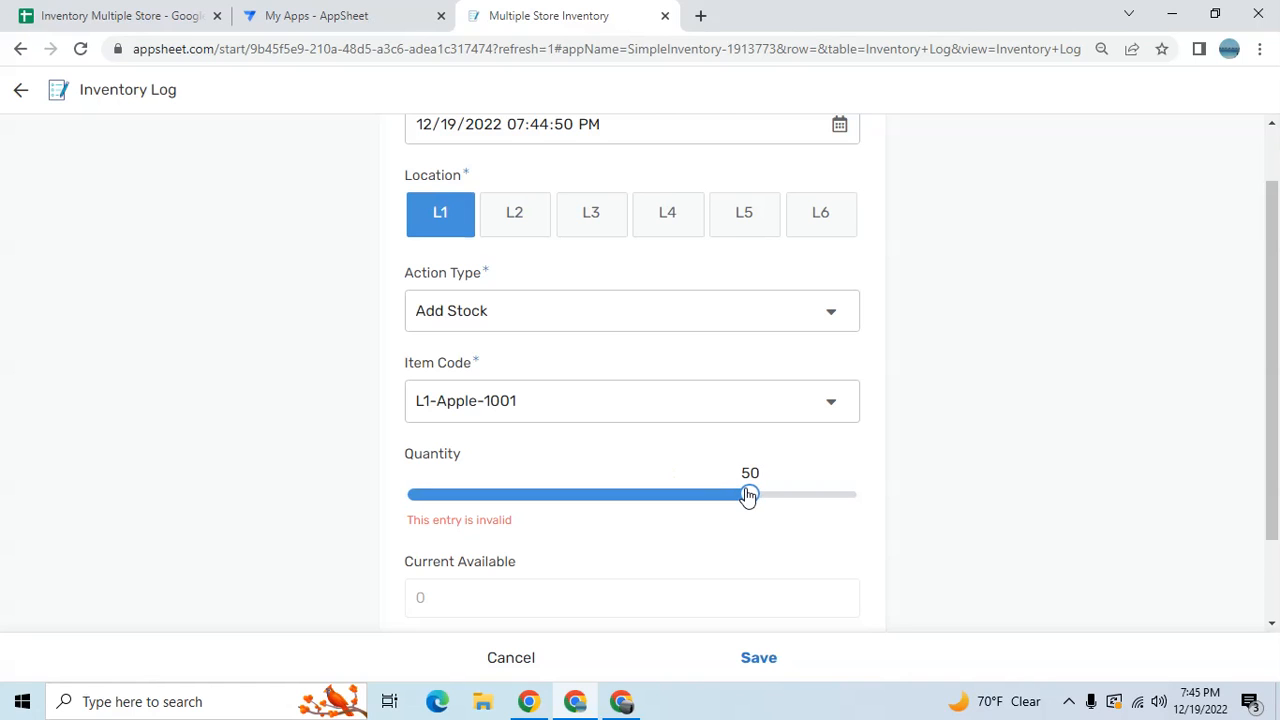
{"action": "left_click", "coordinate": [757, 660]}
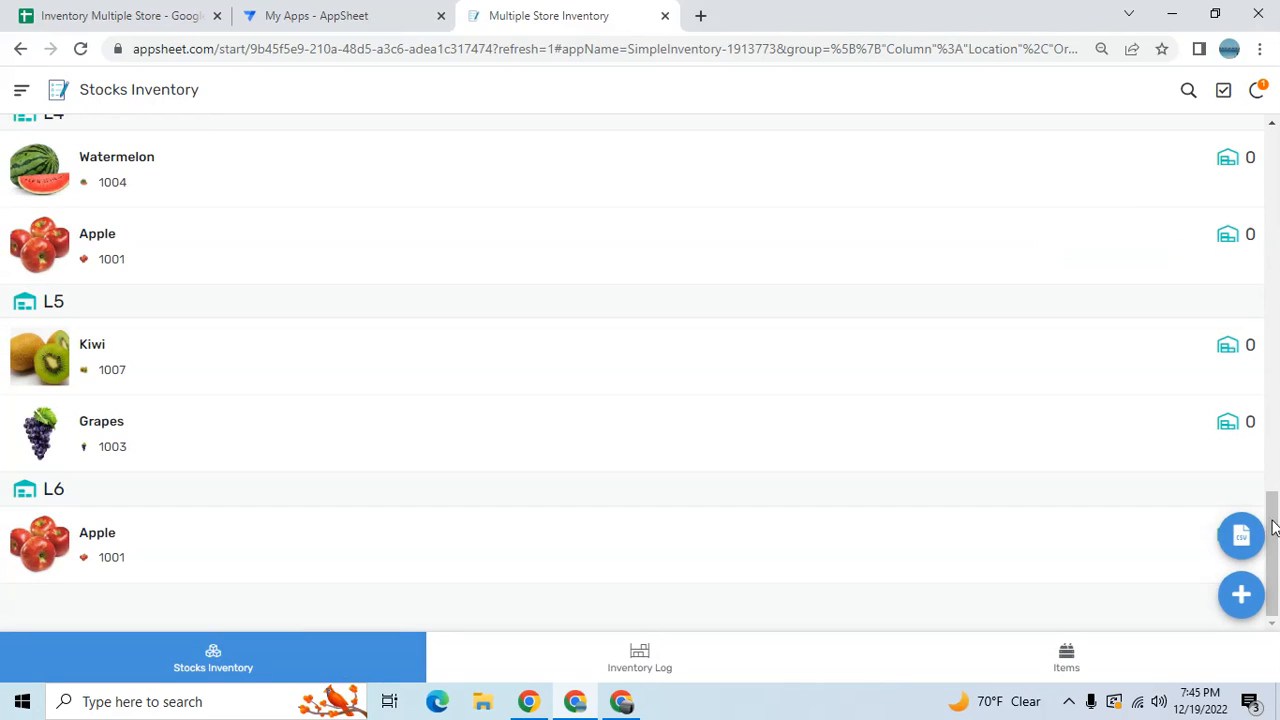
{"action": "left_click_drag", "start_coordinate": [1275, 528], "coordinate": [1278, 62]}
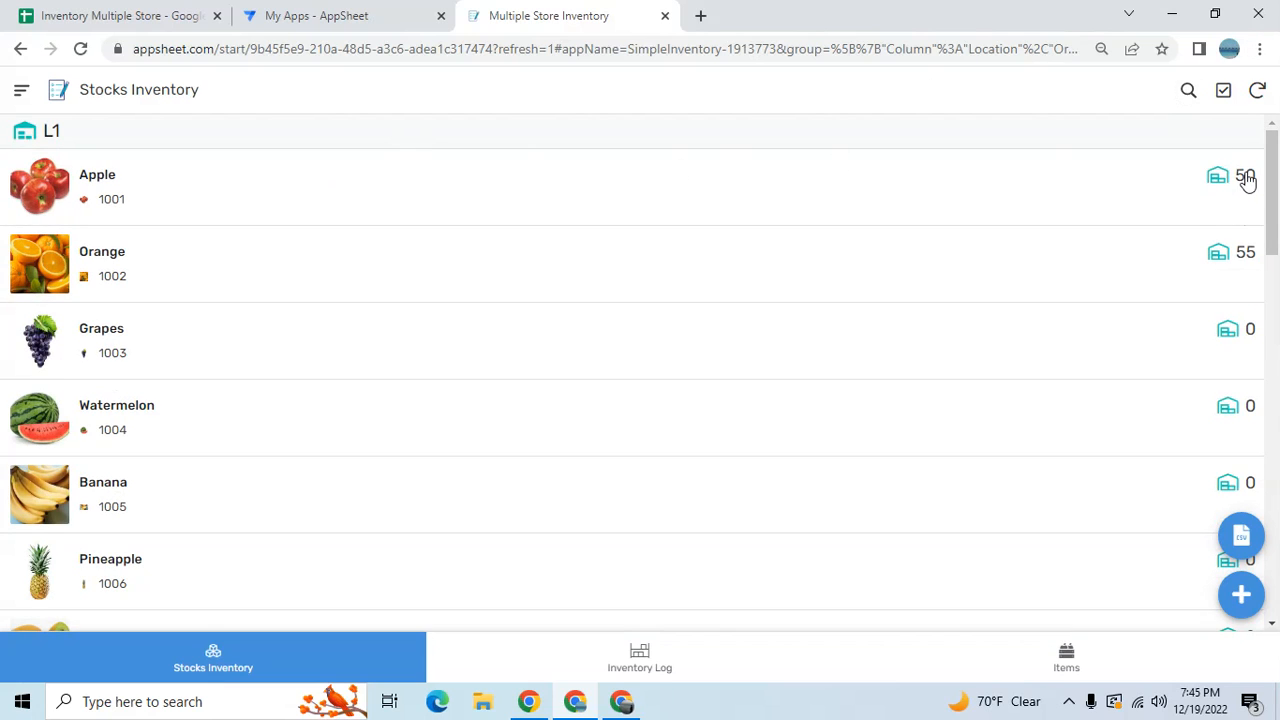
Create another inventory log entry for location L1 with action type Add Stock and item code L1-Apple-1001.
{"action": "left_click", "coordinate": [623, 662]}
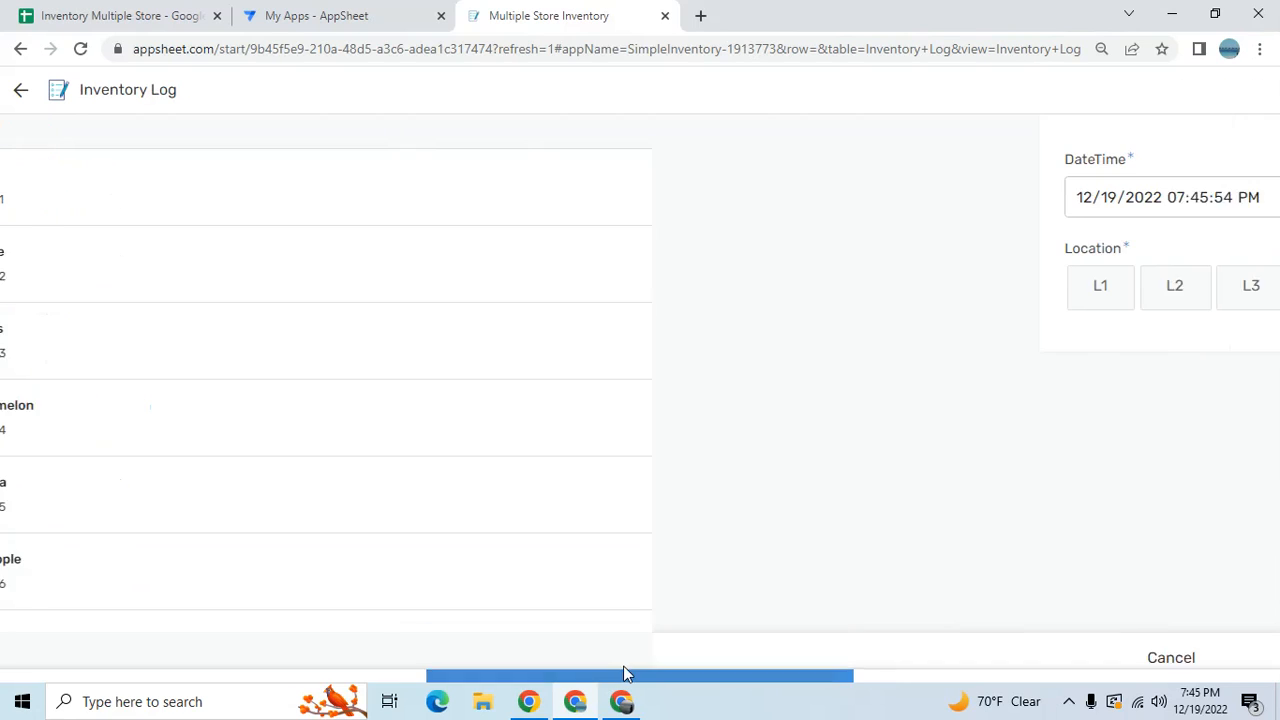
{"action": "left_click", "coordinate": [460, 290]}
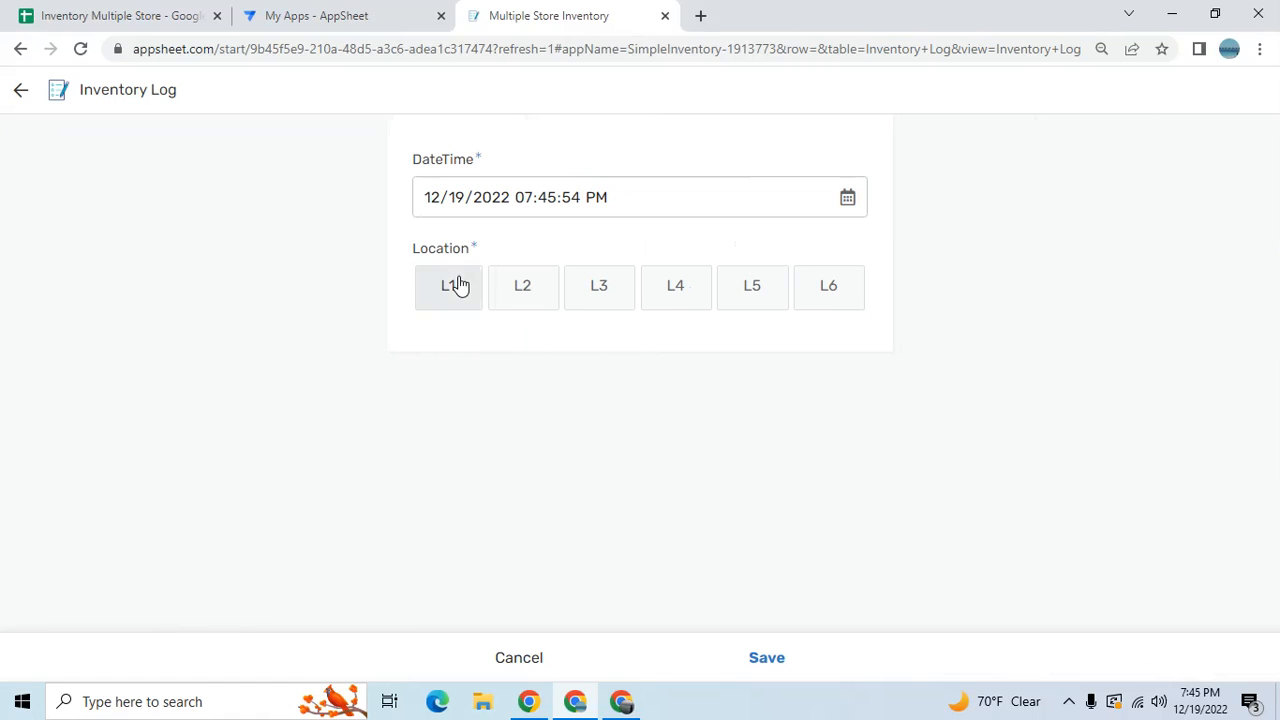
{"action": "left_click", "coordinate": [480, 385]}
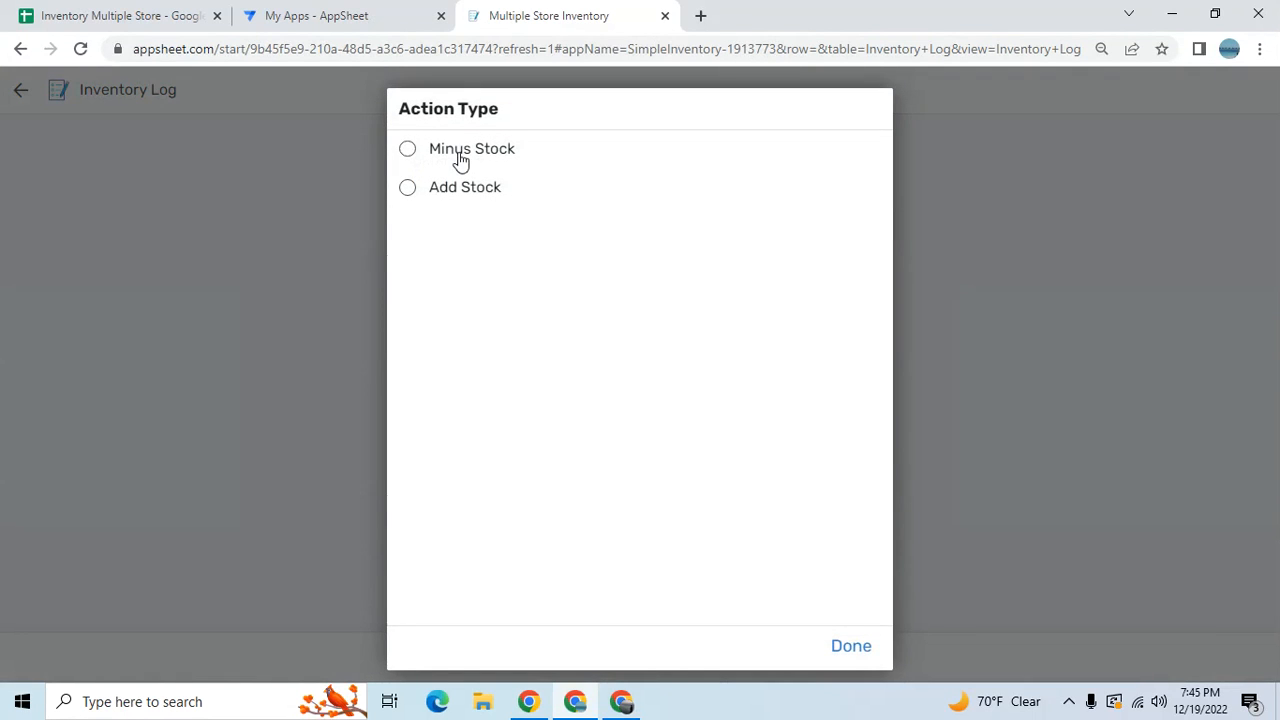
{"action": "left_click", "coordinate": [457, 194]}
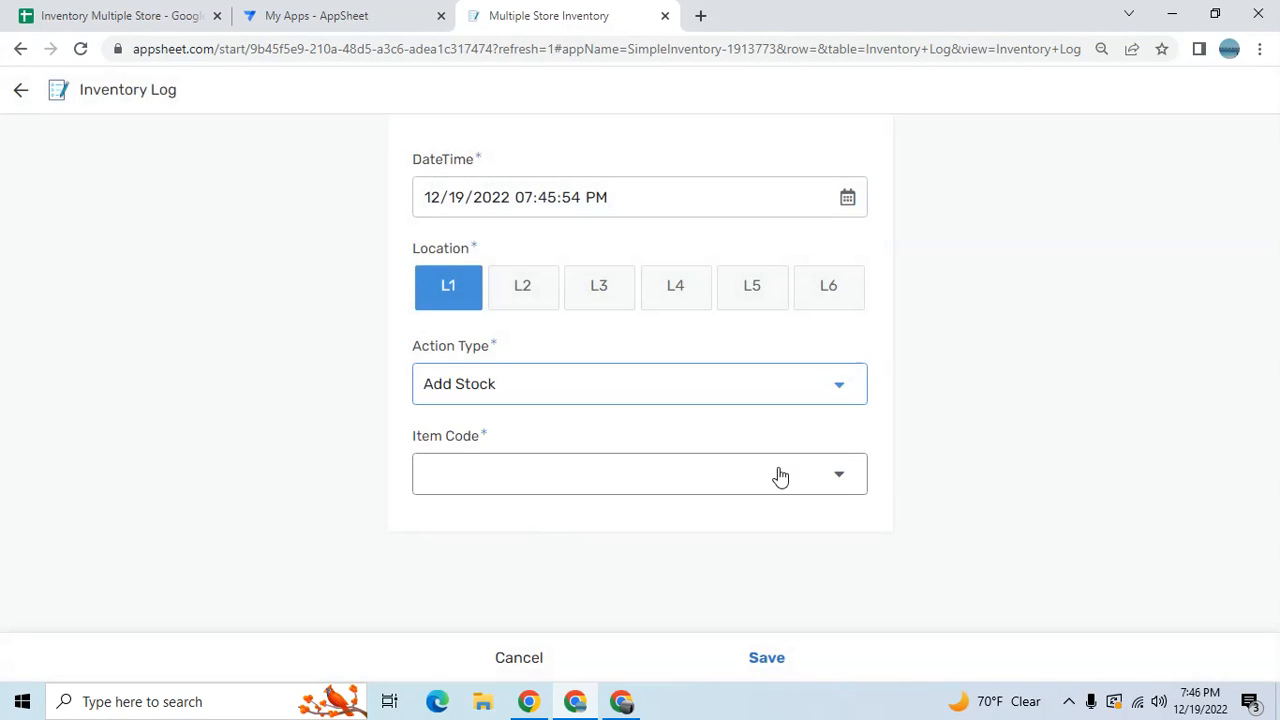
{"action": "left_click", "coordinate": [777, 475]}
{"action": "left_click", "coordinate": [480, 230]}
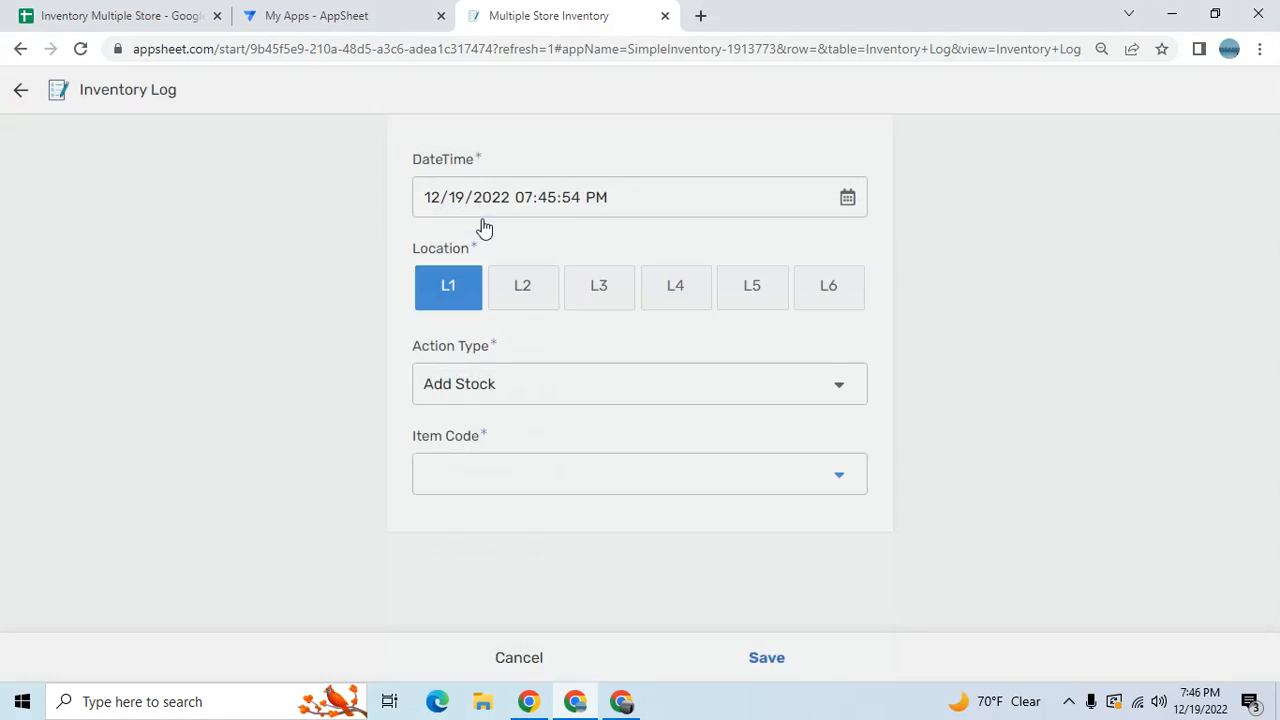
Set the new log entry's quantity to 10 and save it.
{"action": "scroll", "coordinate": [1273, 408], "scroll_direction": "down", "scroll_amount": 1}
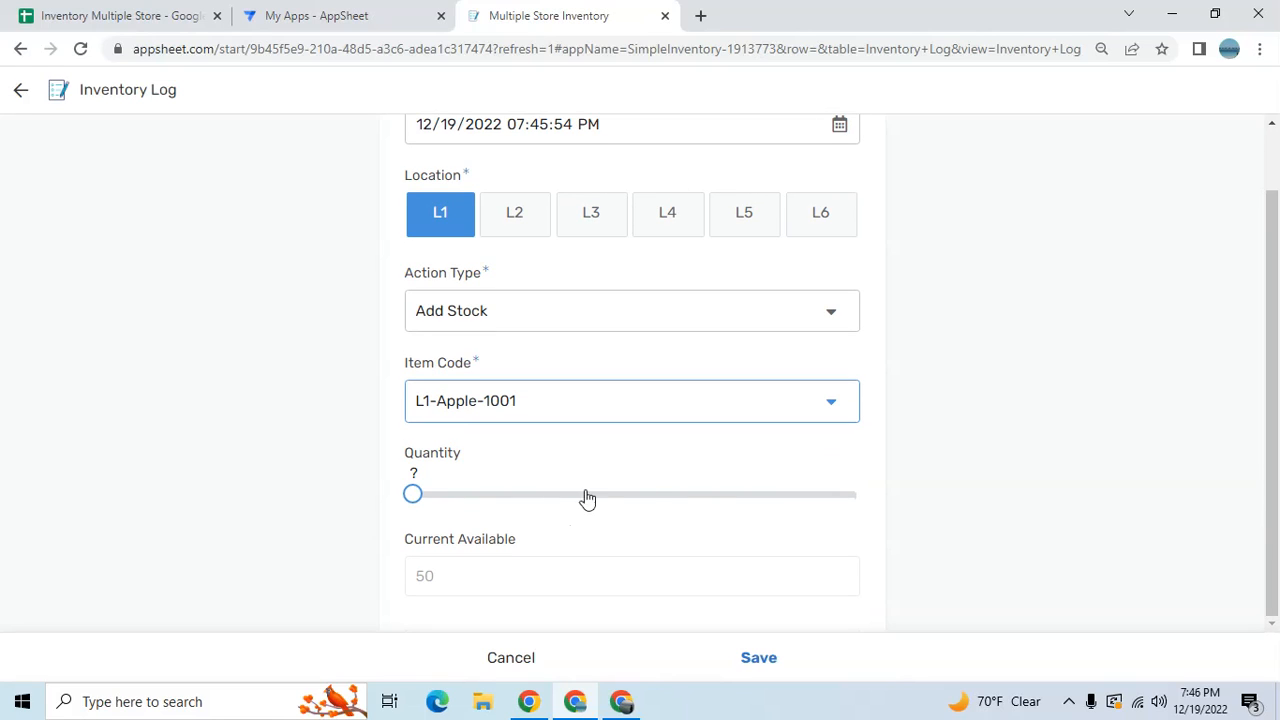
{"action": "left_click", "coordinate": [659, 497]}
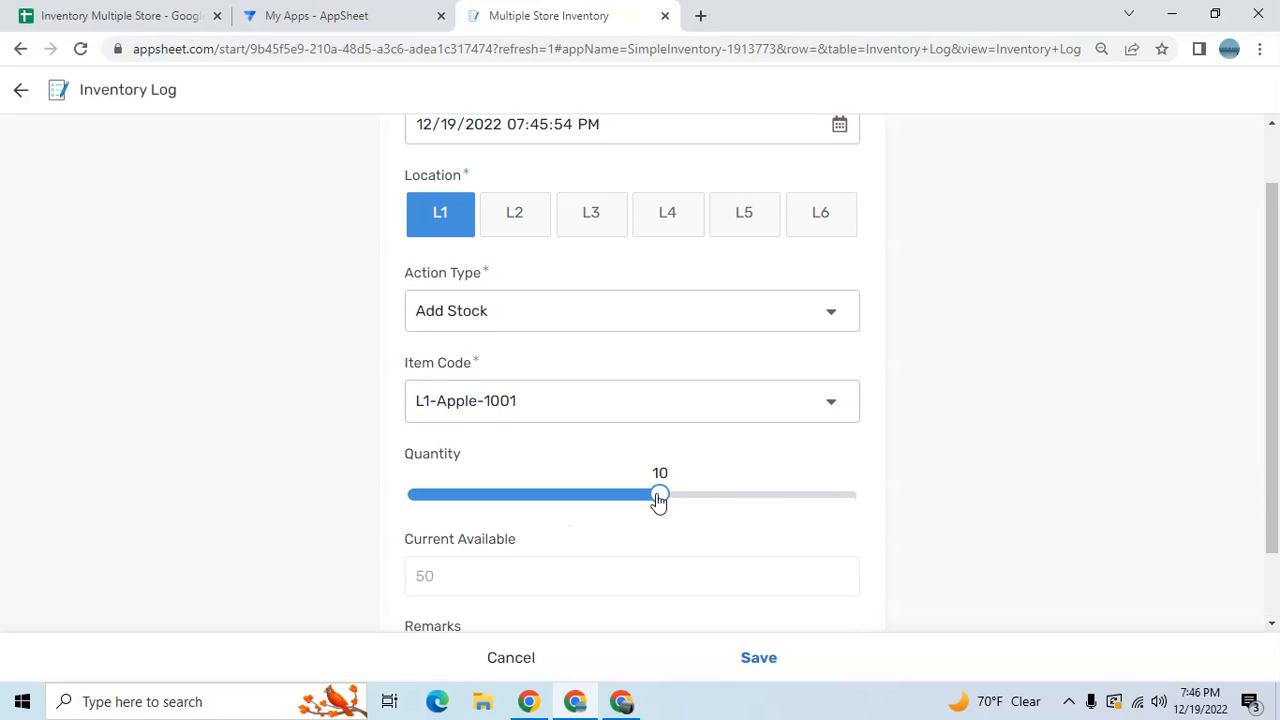
{"action": "left_click", "coordinate": [757, 659]}
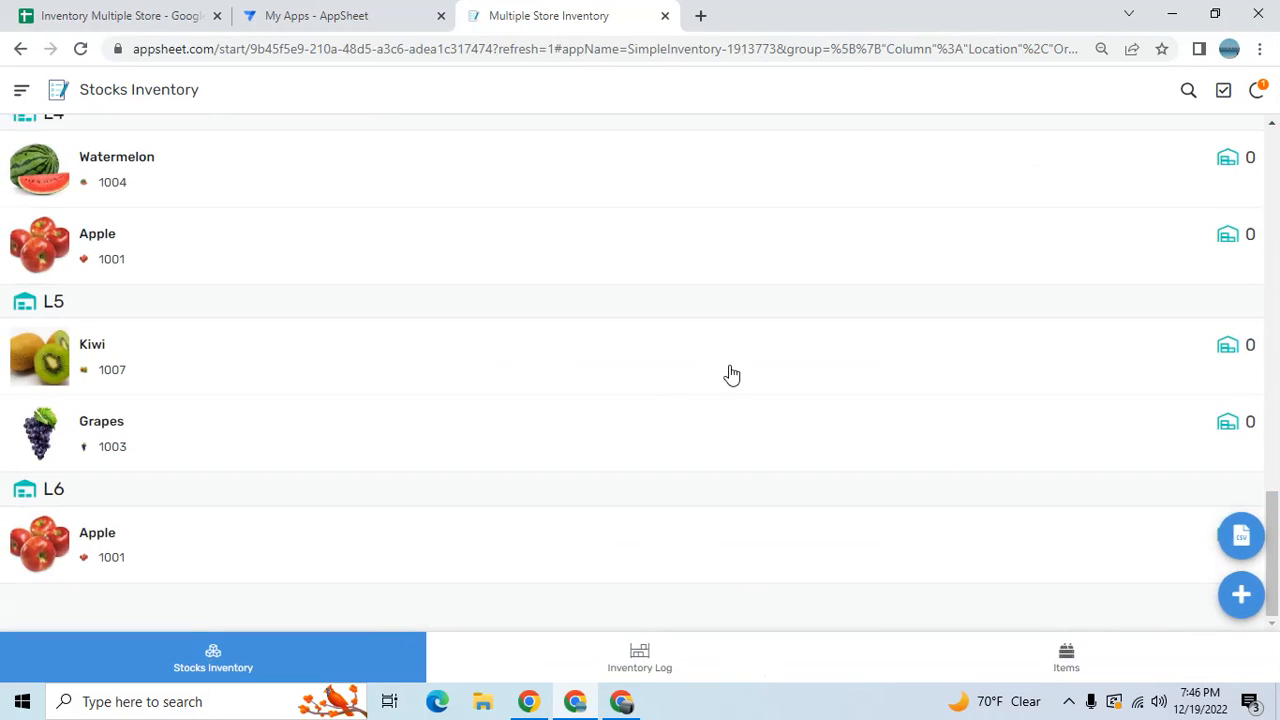
{"action": "scroll", "coordinate": [1276, 370], "scroll_direction": "up", "scroll_amount": 2}
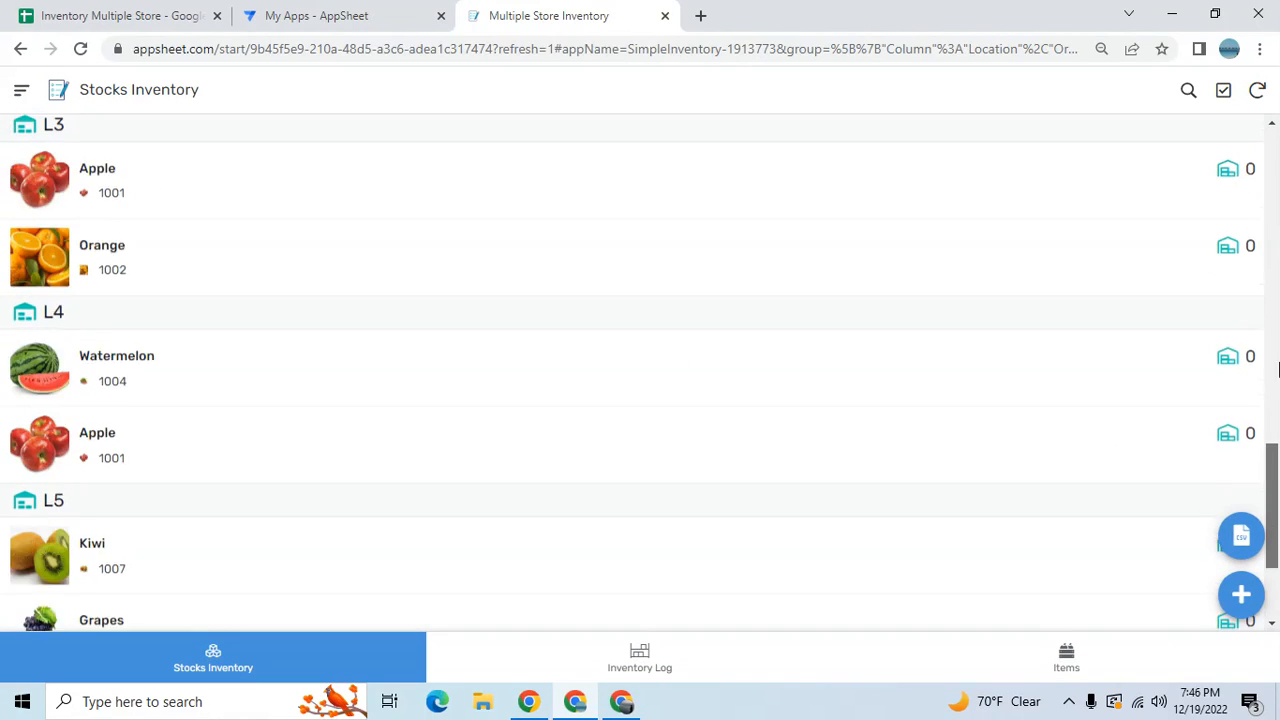
Create an inventory log entry for location L2 with action type Add Stock and item code L2-Apple-1001.
{"action": "scroll", "coordinate": [1276, 370], "scroll_direction": "up", "scroll_amount": 10}
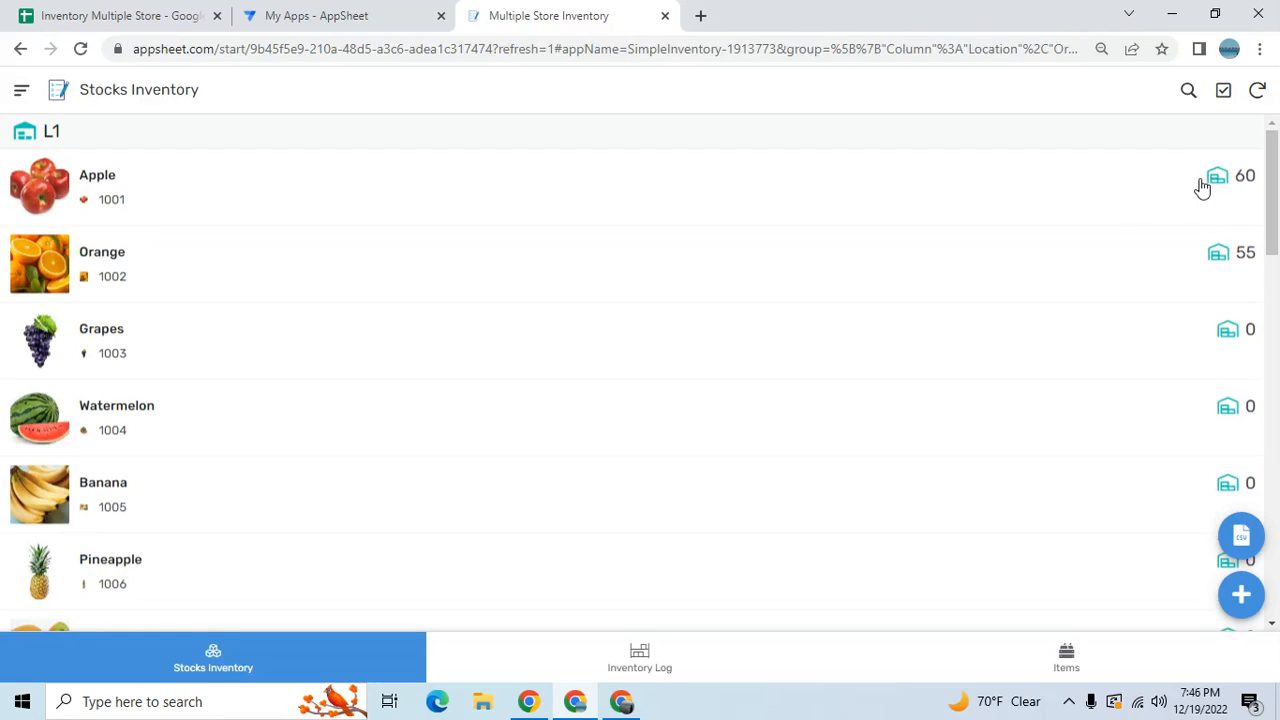
{"action": "left_click", "coordinate": [622, 651]}
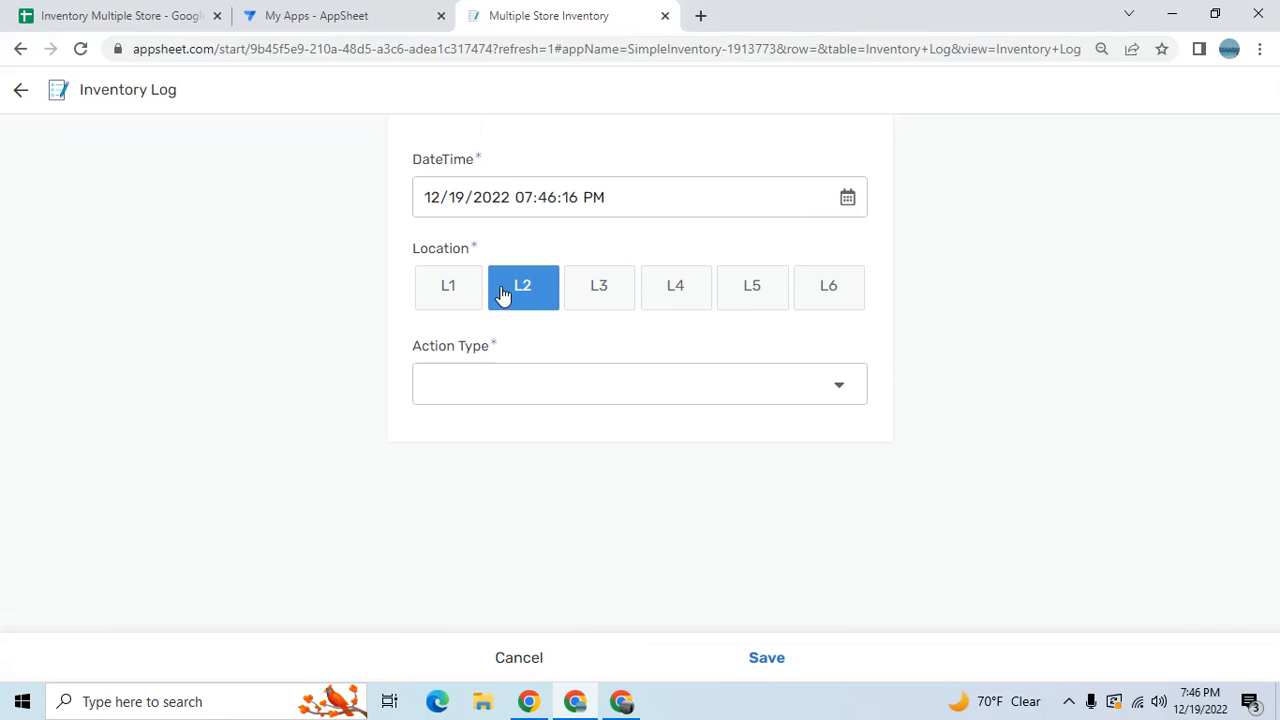
{"action": "left_click", "coordinate": [489, 388]}
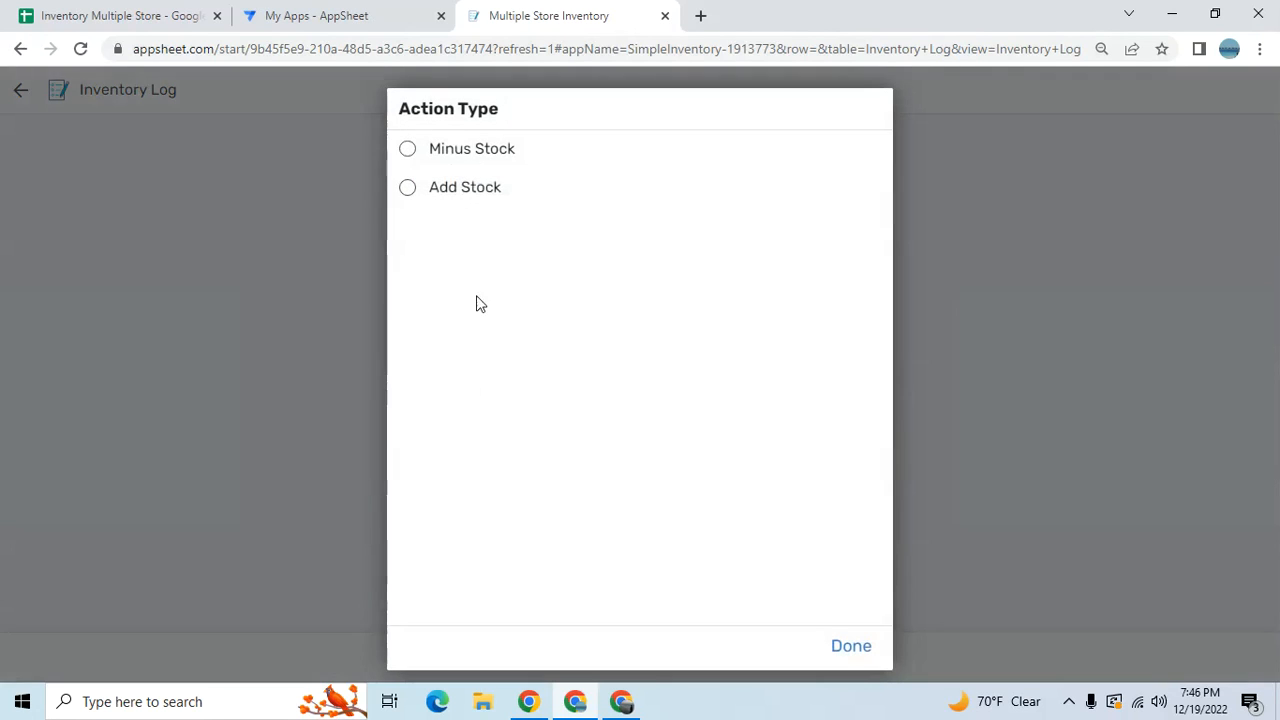
{"action": "left_click", "coordinate": [450, 190]}
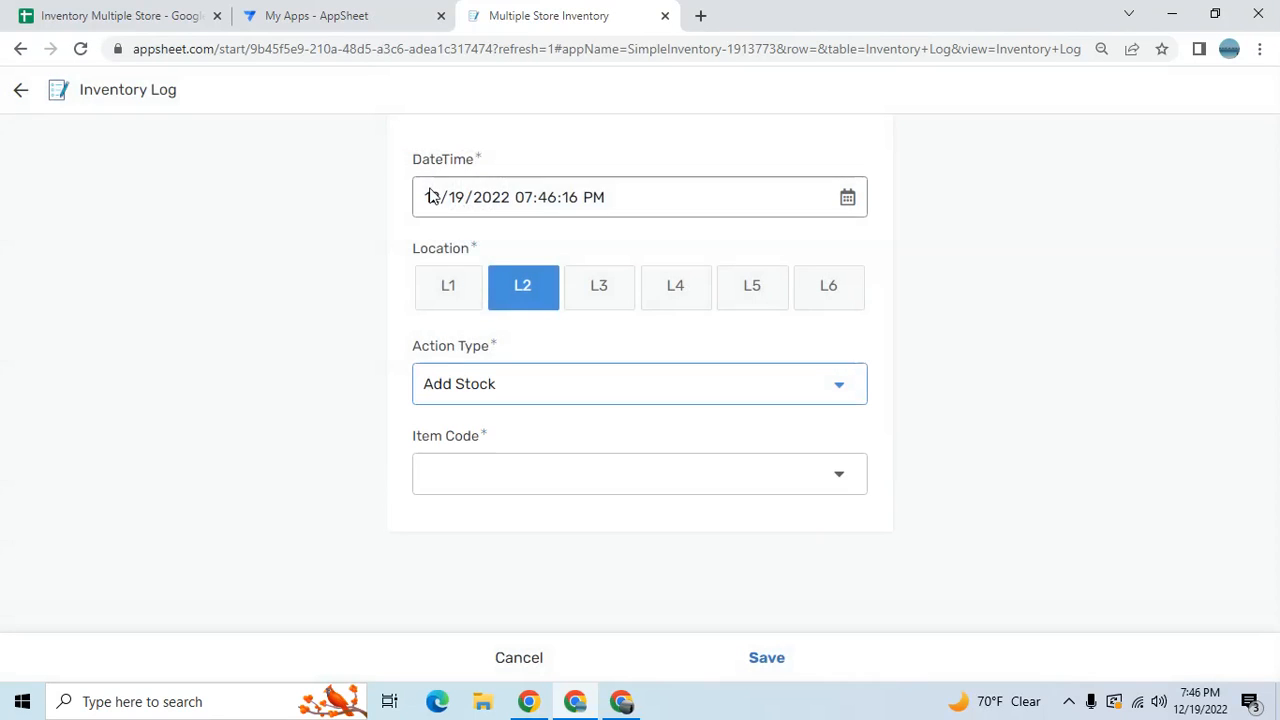
{"action": "left_click", "coordinate": [486, 468]}
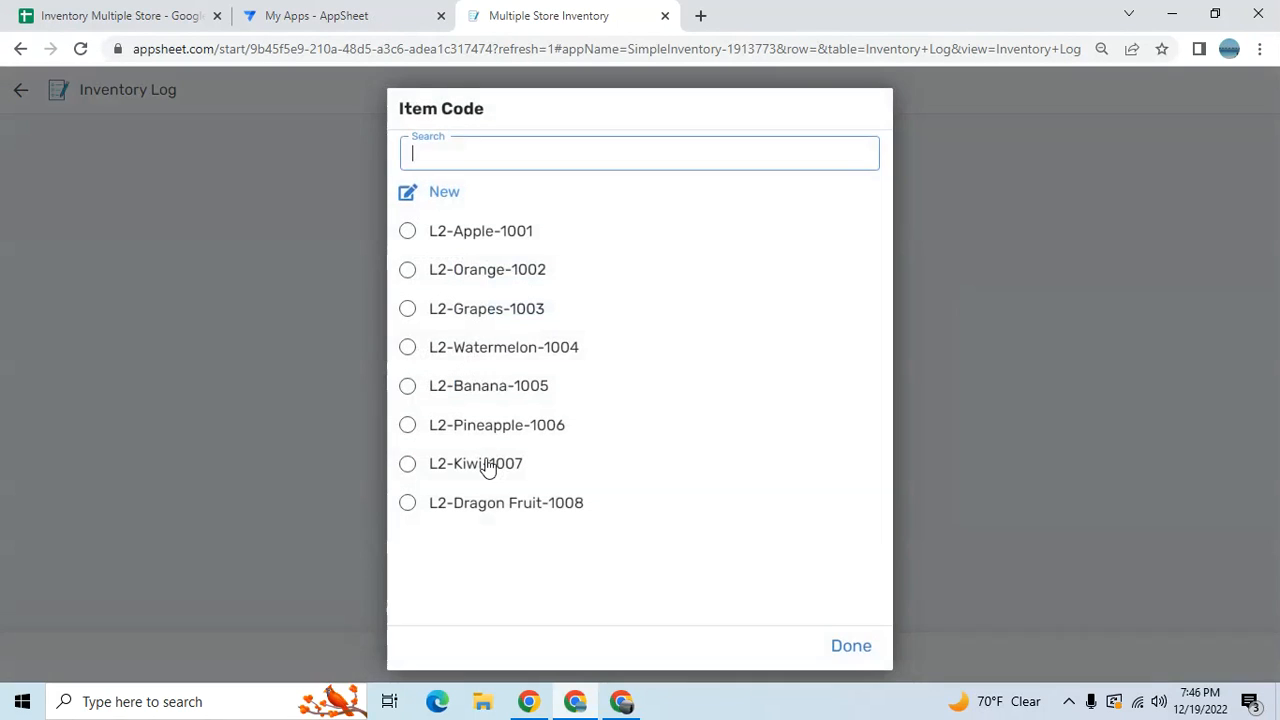
{"action": "left_click", "coordinate": [467, 231]}
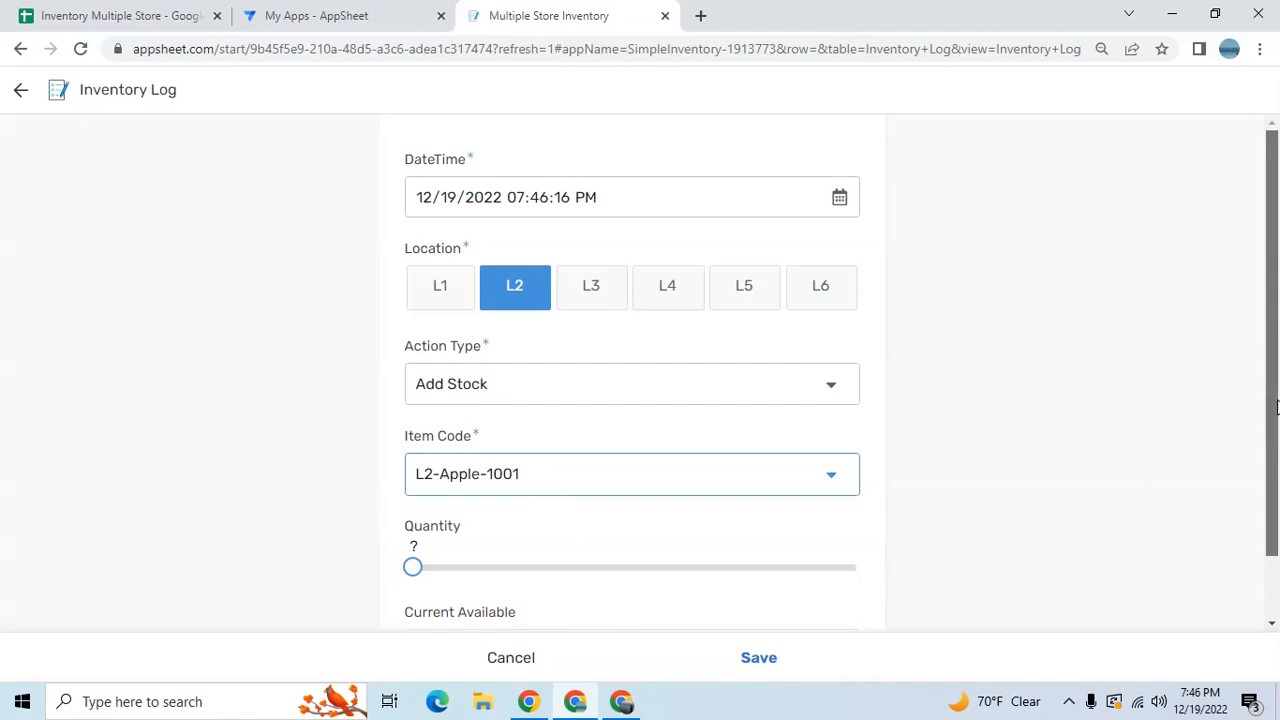
Set the L2 entry's quantity to 22, save it, and check the L2 Apple stock in the inventory list.
{"action": "left_click_drag", "start_coordinate": [1274, 415], "coordinate": [1273, 475]}
{"action": "left_click", "coordinate": [595, 500]}
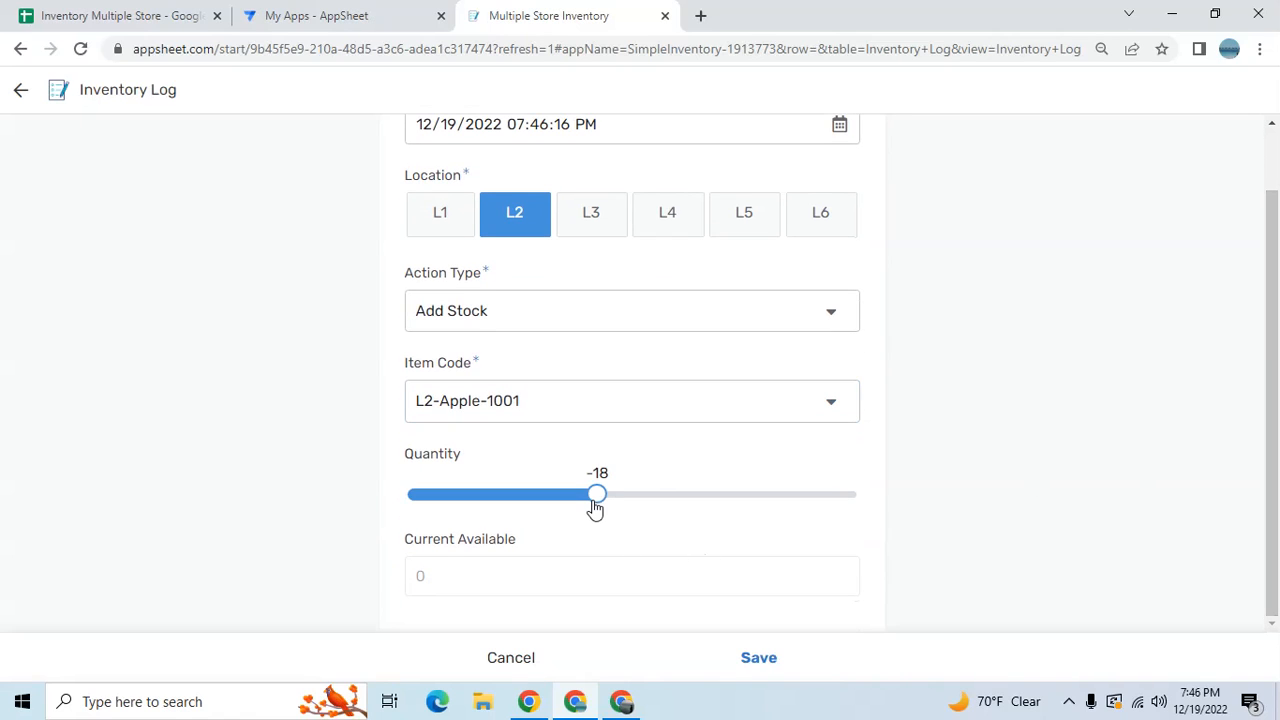
{"action": "left_click", "coordinate": [640, 496]}
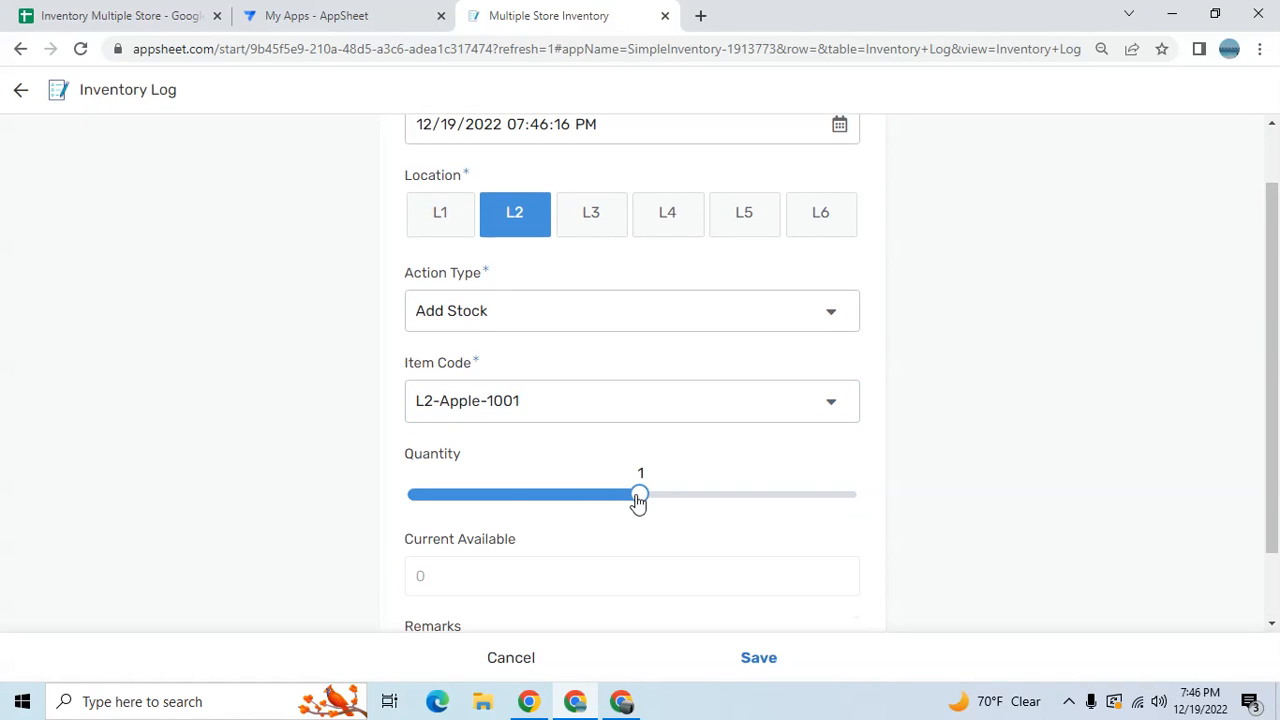
{"action": "left_click", "coordinate": [685, 497]}
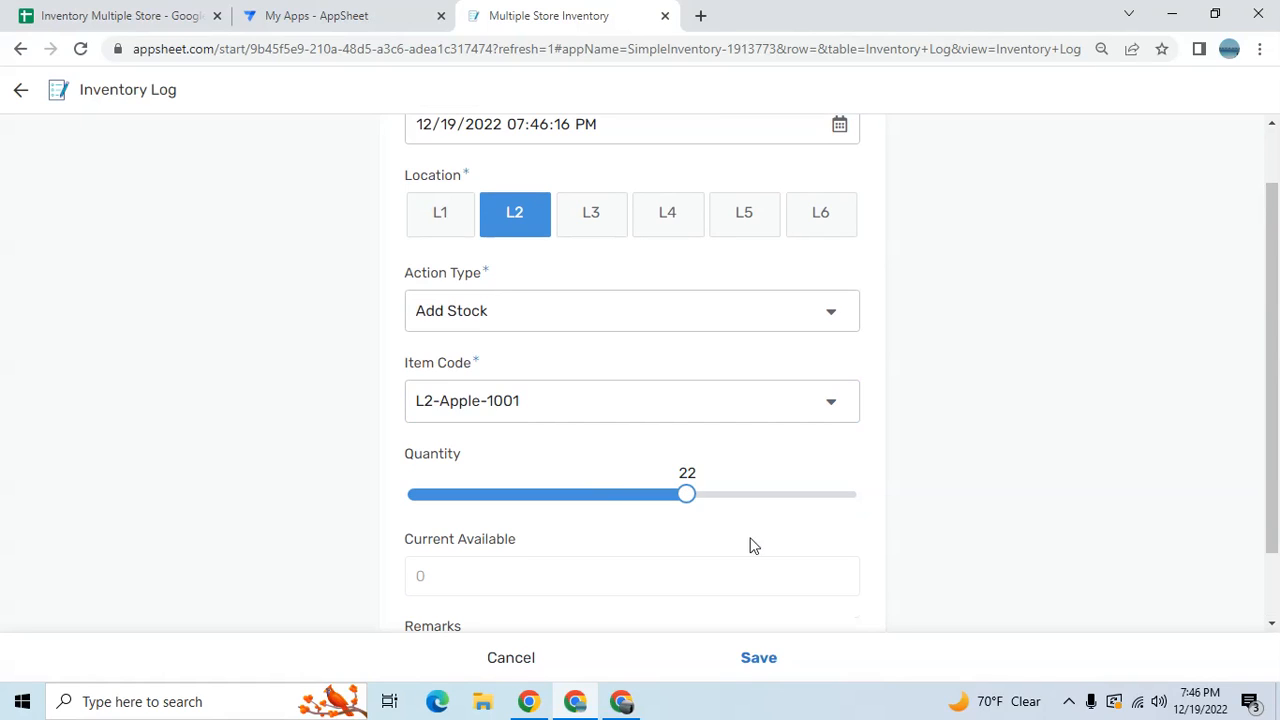
{"action": "left_click", "coordinate": [758, 668]}
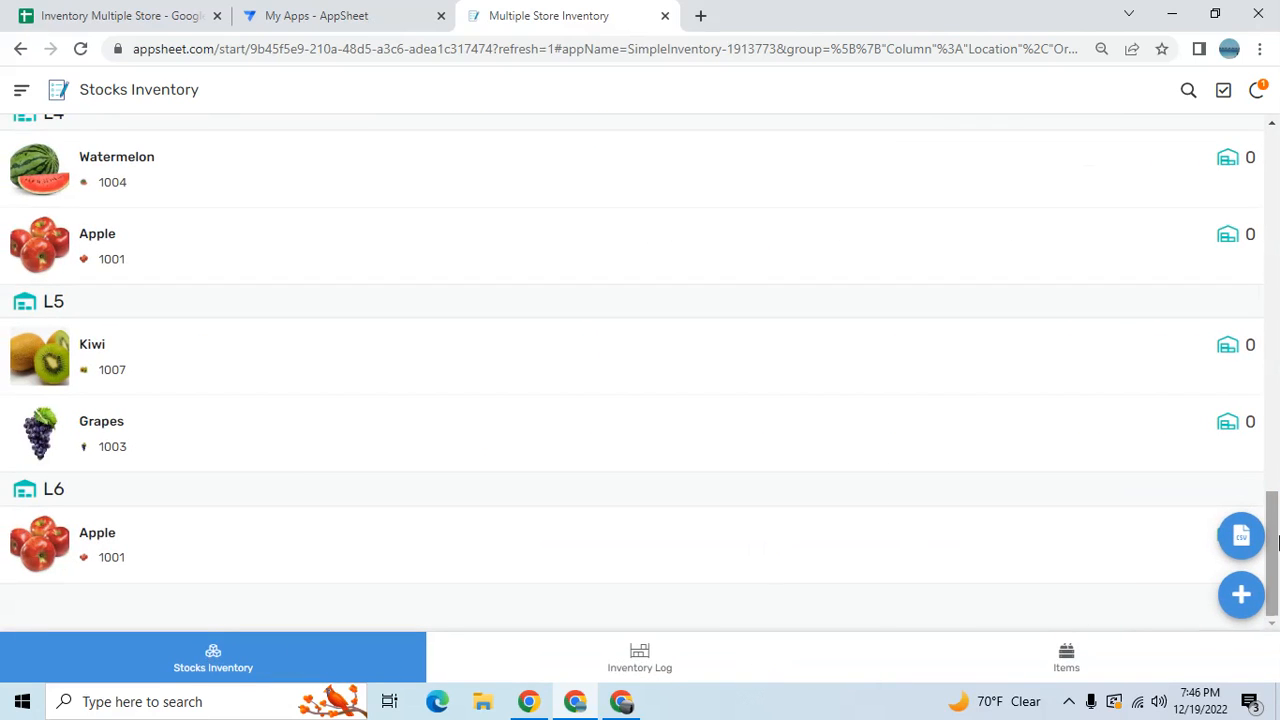
{"action": "left_click_drag", "start_coordinate": [1273, 555], "coordinate": [1275, 150]}
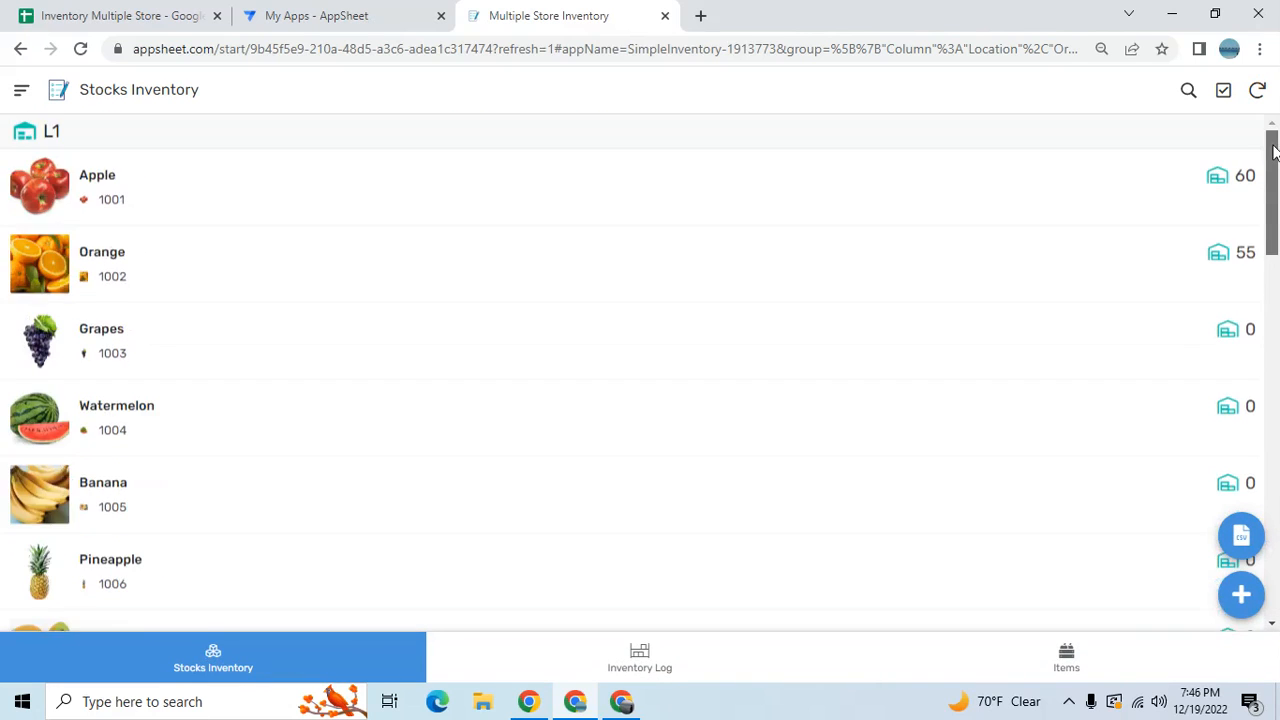
{"action": "left_click_drag", "start_coordinate": [1275, 197], "coordinate": [1275, 270]}
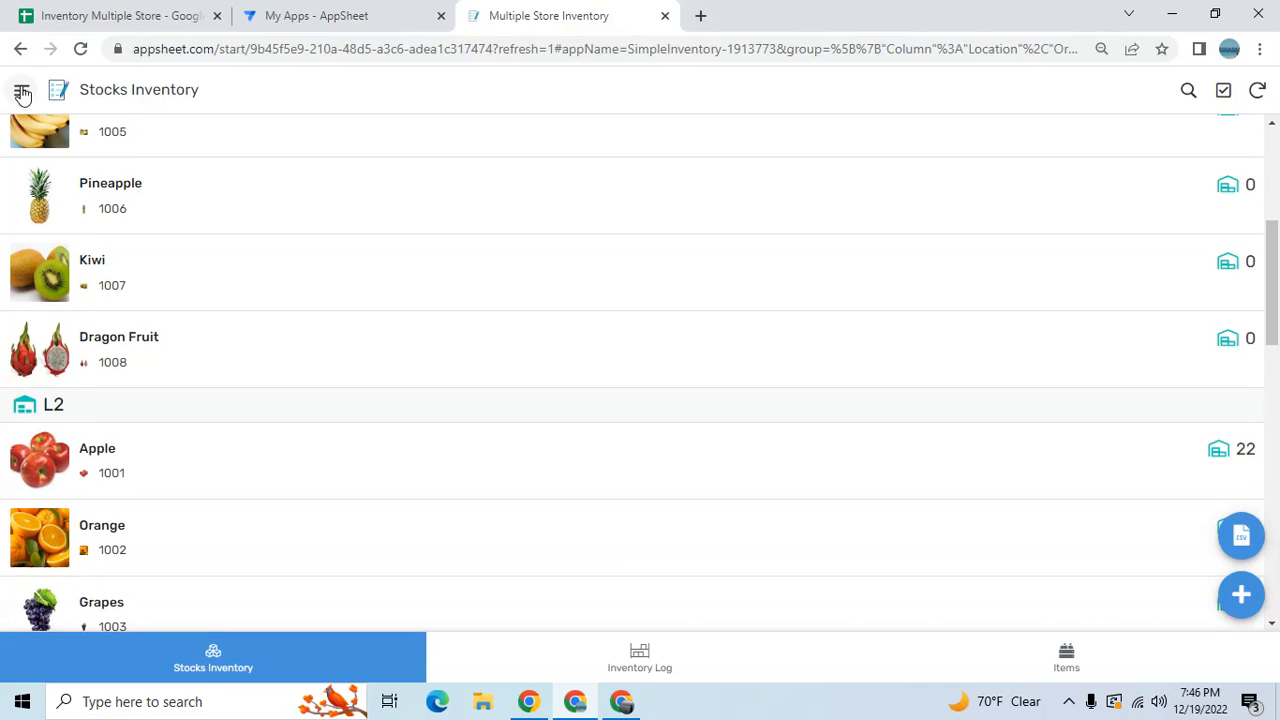
Edit the L2-Apple-1001 record in the Add Stocks view, setting its quantity to 20, and save it.
{"action": "left_click", "coordinate": [21, 89]}
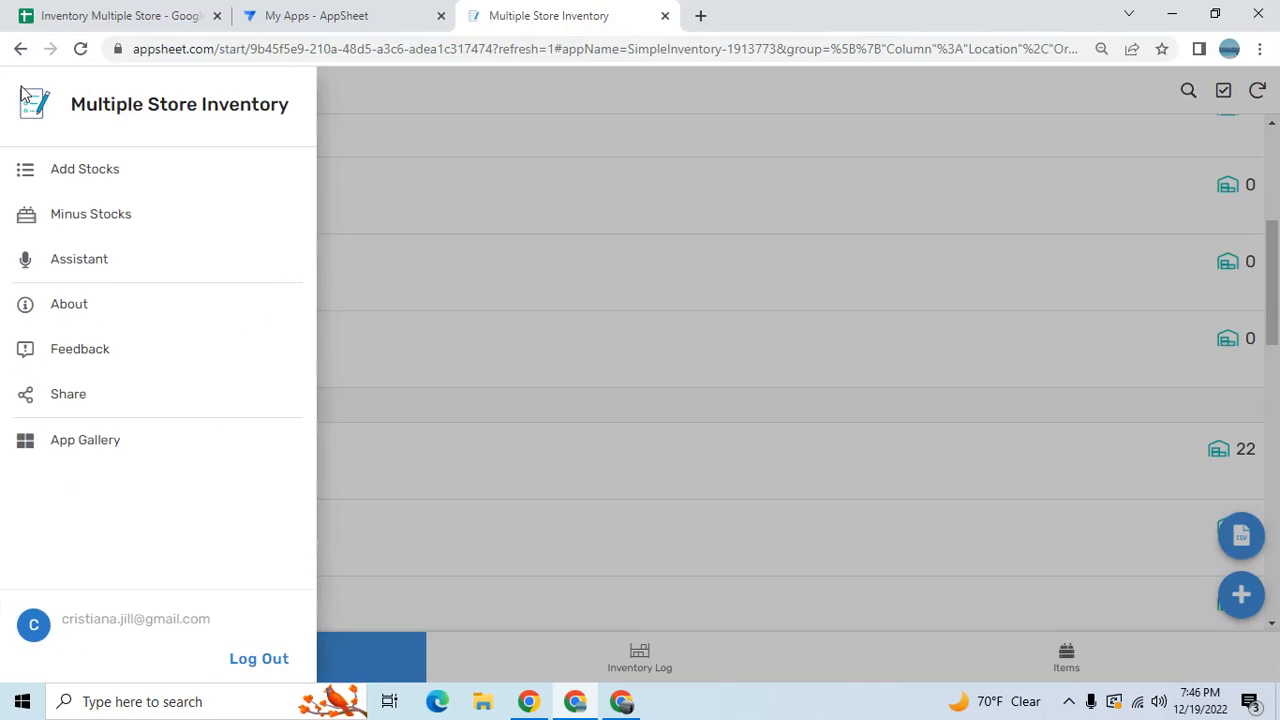
{"action": "left_click", "coordinate": [88, 172]}
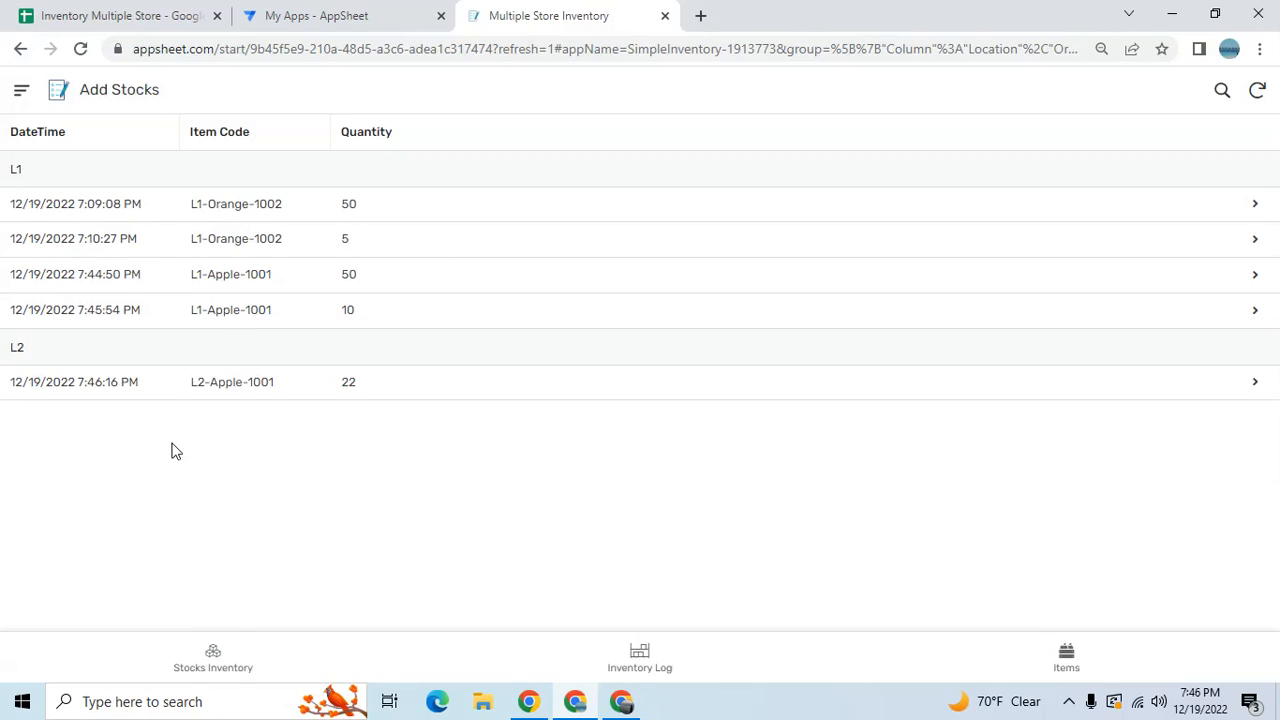
{"action": "left_click", "coordinate": [174, 382]}
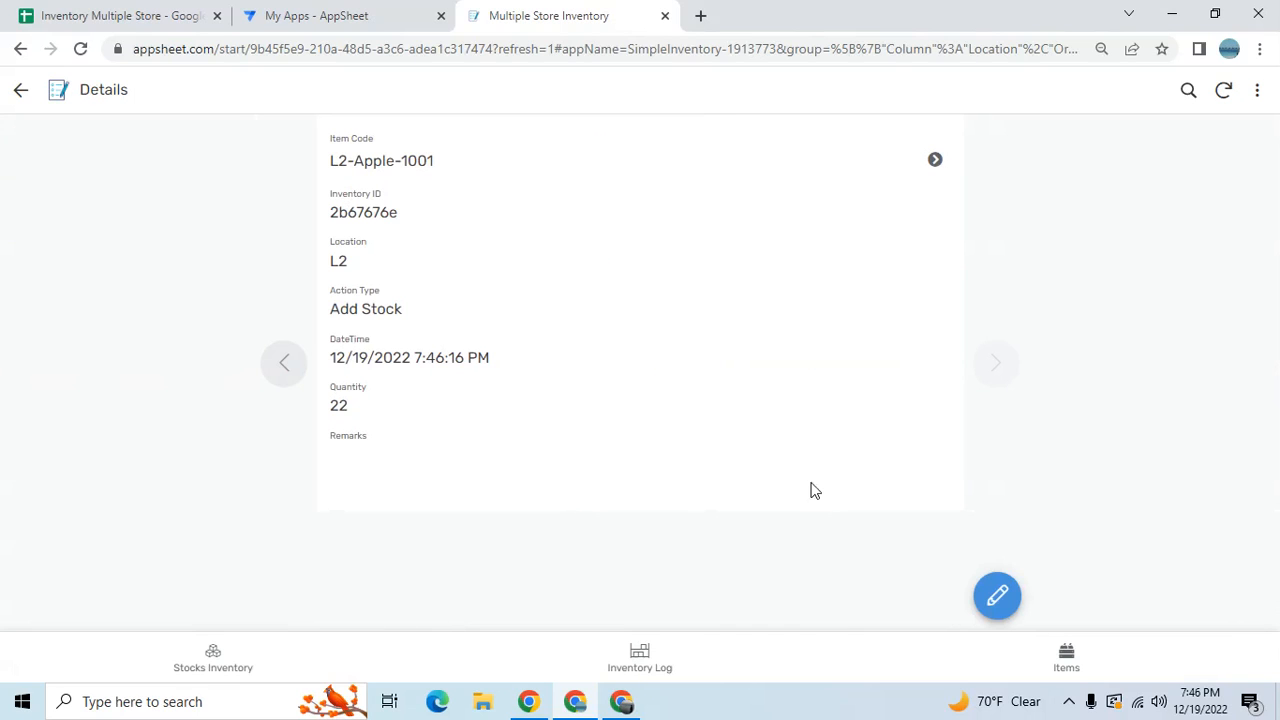
{"action": "left_click", "coordinate": [997, 595]}
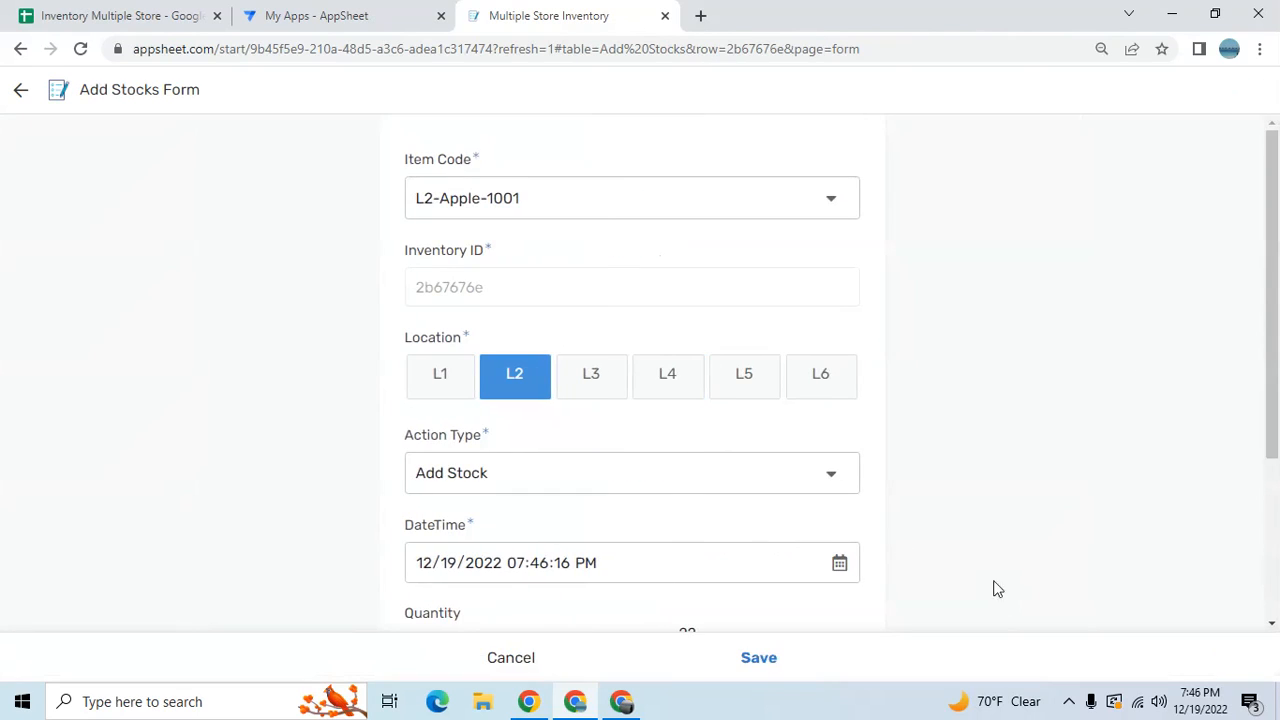
{"action": "left_click_drag", "start_coordinate": [1275, 305], "coordinate": [1270, 390]}
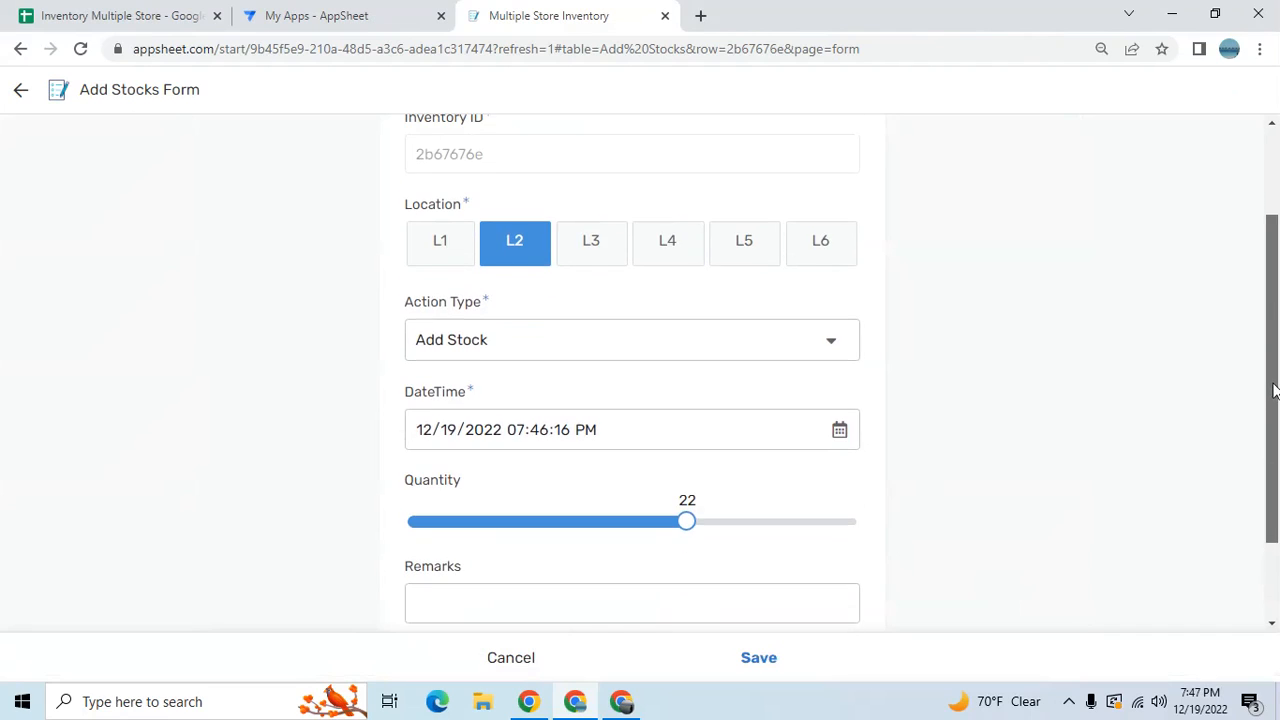
{"action": "left_click", "coordinate": [677, 522]}
{"action": "left_click", "coordinate": [687, 522]}
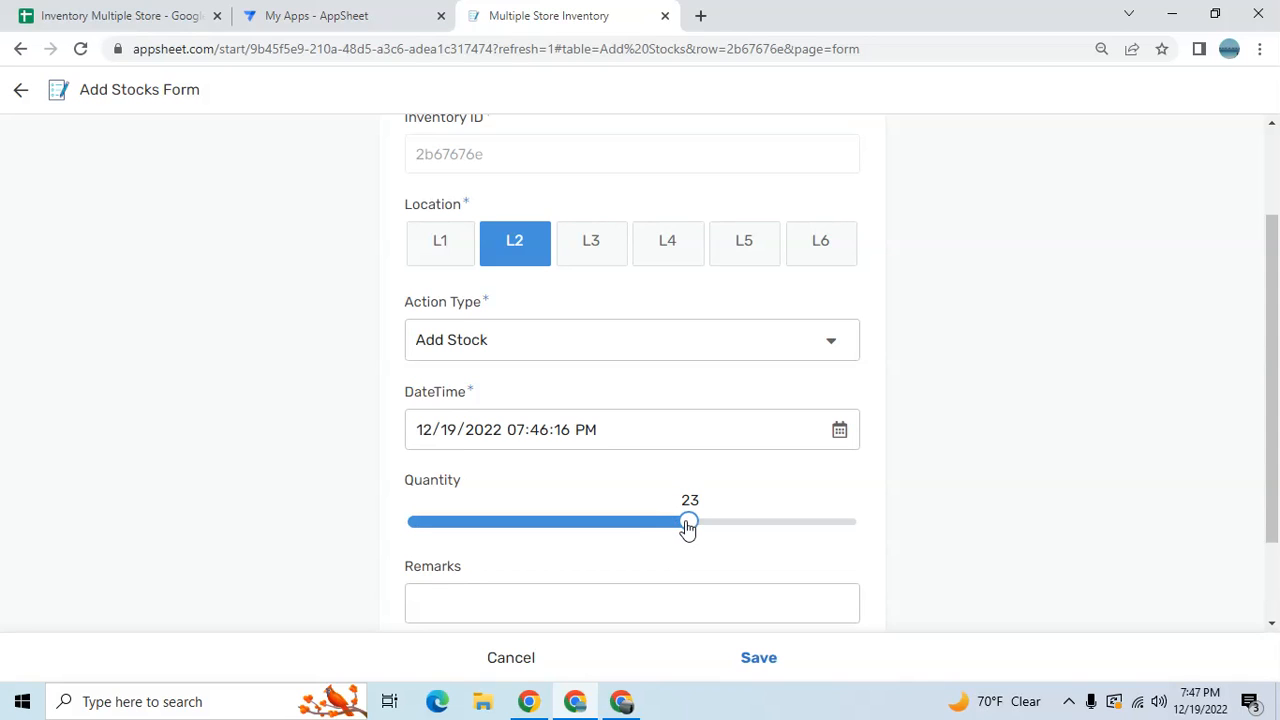
{"action": "left_click_drag", "start_coordinate": [686, 521], "coordinate": [679, 521]}
{"action": "left_click", "coordinate": [760, 663]}
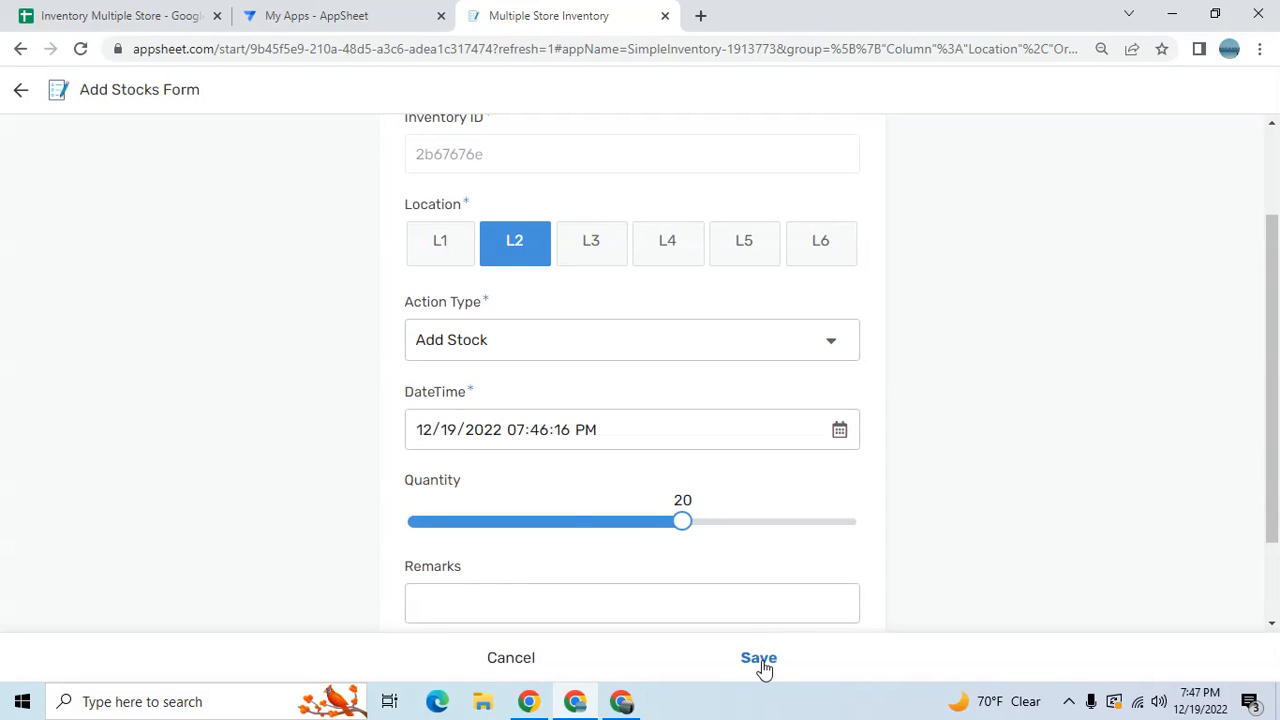
Return to the stocks inventory and check the Apple stock at location L2 after the edit.
{"action": "left_click", "coordinate": [240, 664]}
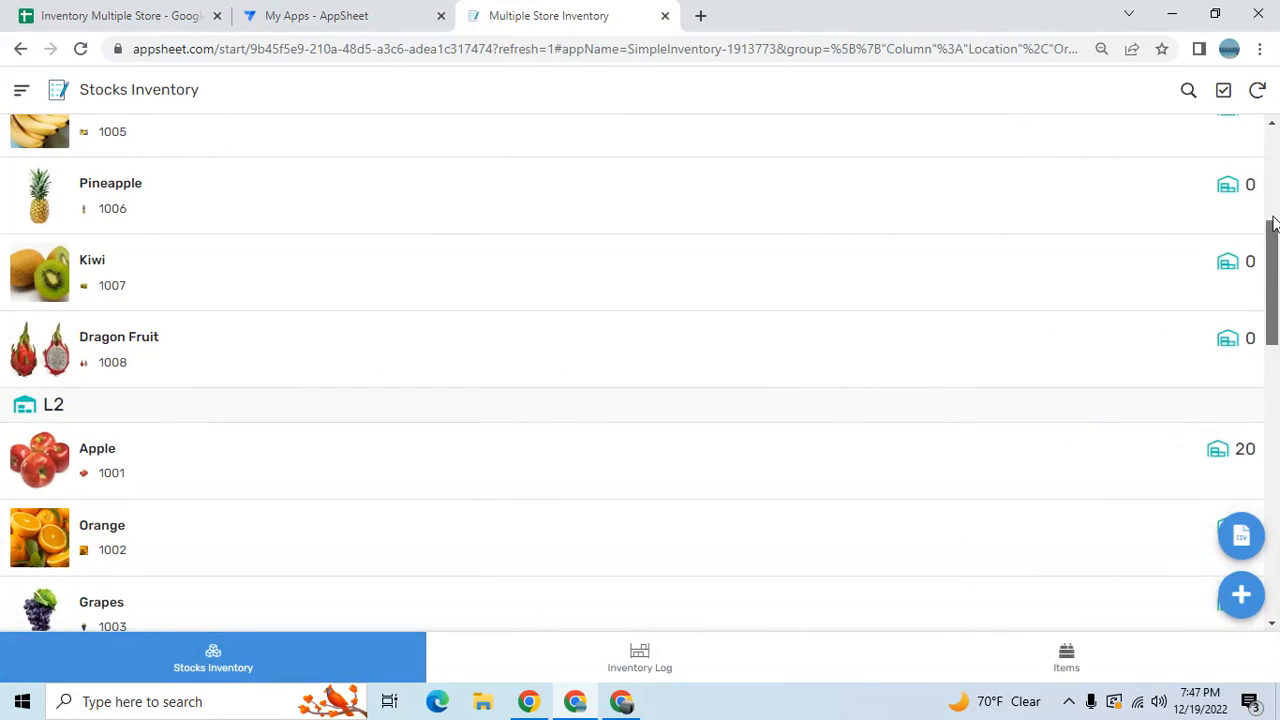
{"action": "left_click_drag", "start_coordinate": [1268, 326], "coordinate": [1272, 85]}
{"action": "scroll", "coordinate": [1274, 215], "scroll_direction": "down", "scroll_amount": 3}
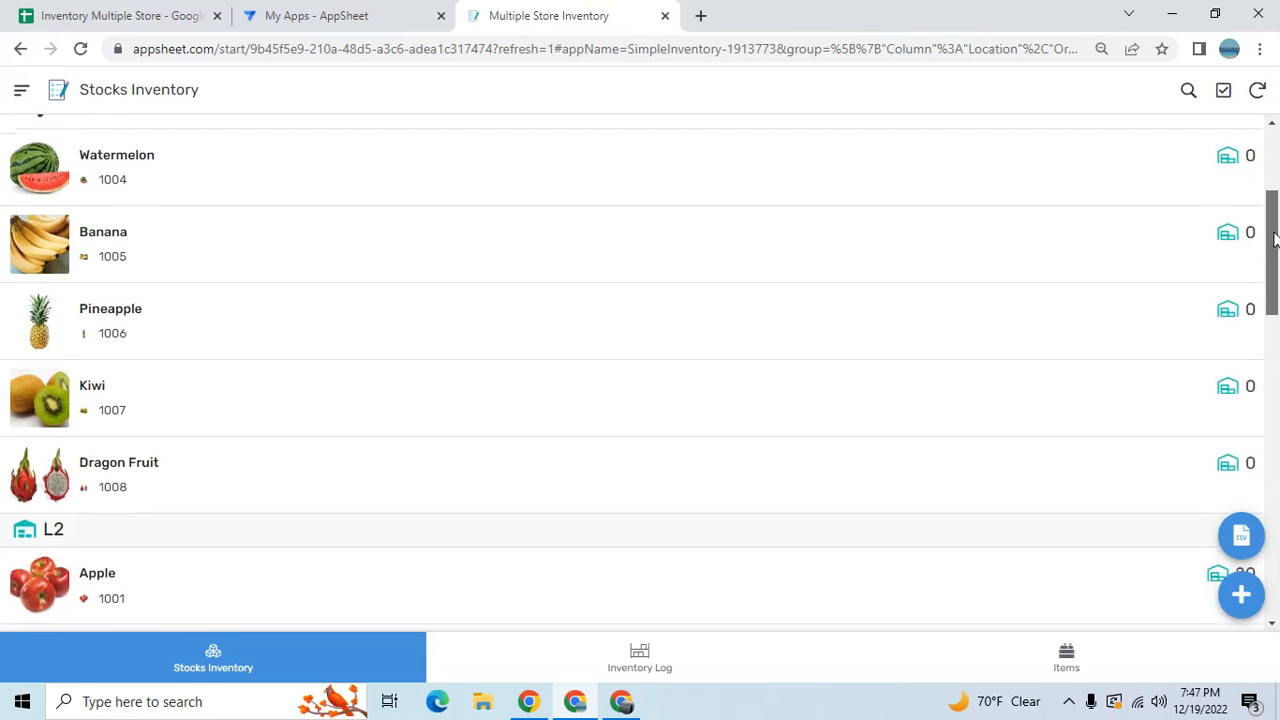
{"action": "scroll", "coordinate": [1274, 237], "scroll_direction": "down", "scroll_amount": 2}
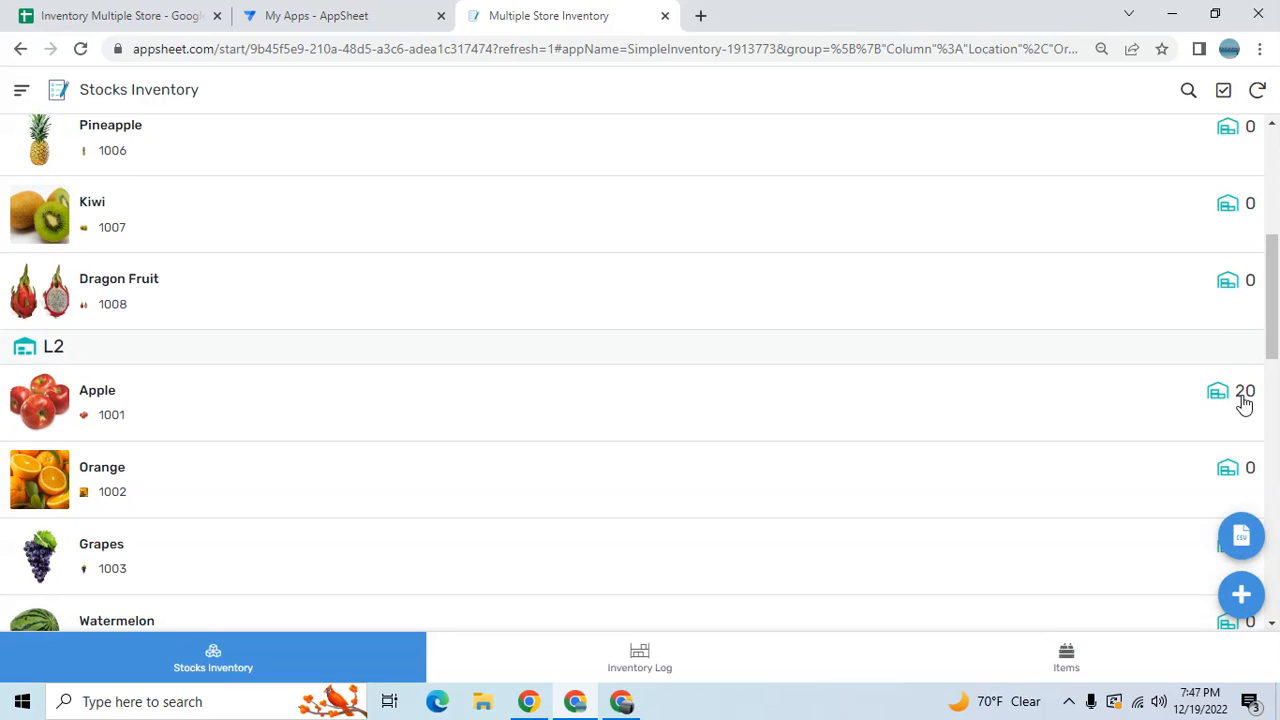
Review the Items, Add Stocks and Minus Stocks views, and return to the stocks inventory.
{"action": "left_click", "coordinate": [1070, 678]}
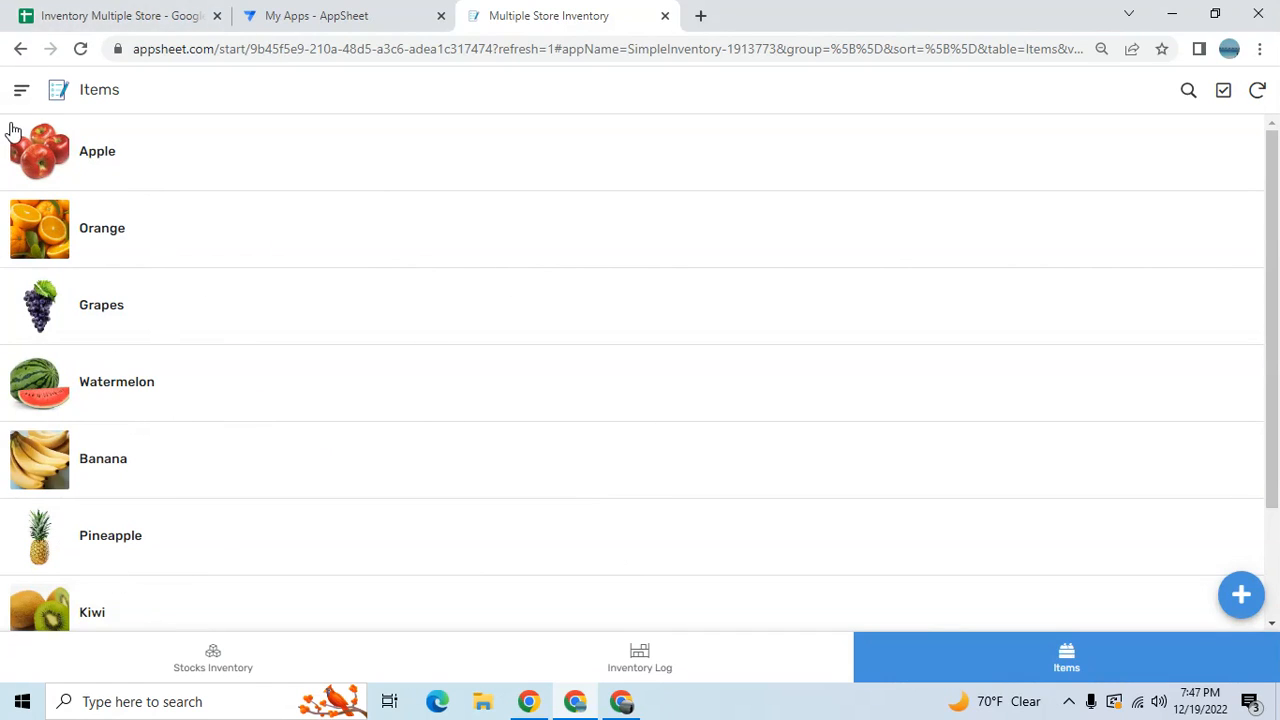
{"action": "left_click", "coordinate": [20, 92]}
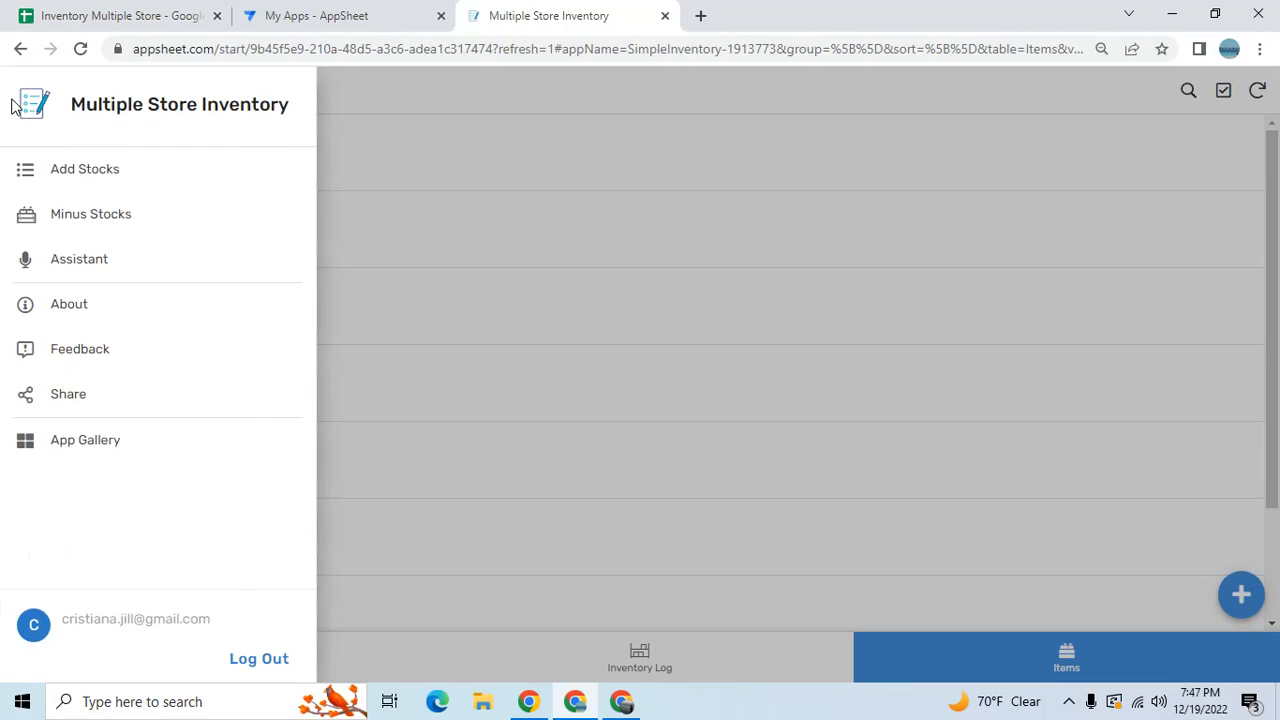
{"action": "left_click", "coordinate": [74, 172]}
{"action": "left_click", "coordinate": [21, 49]}
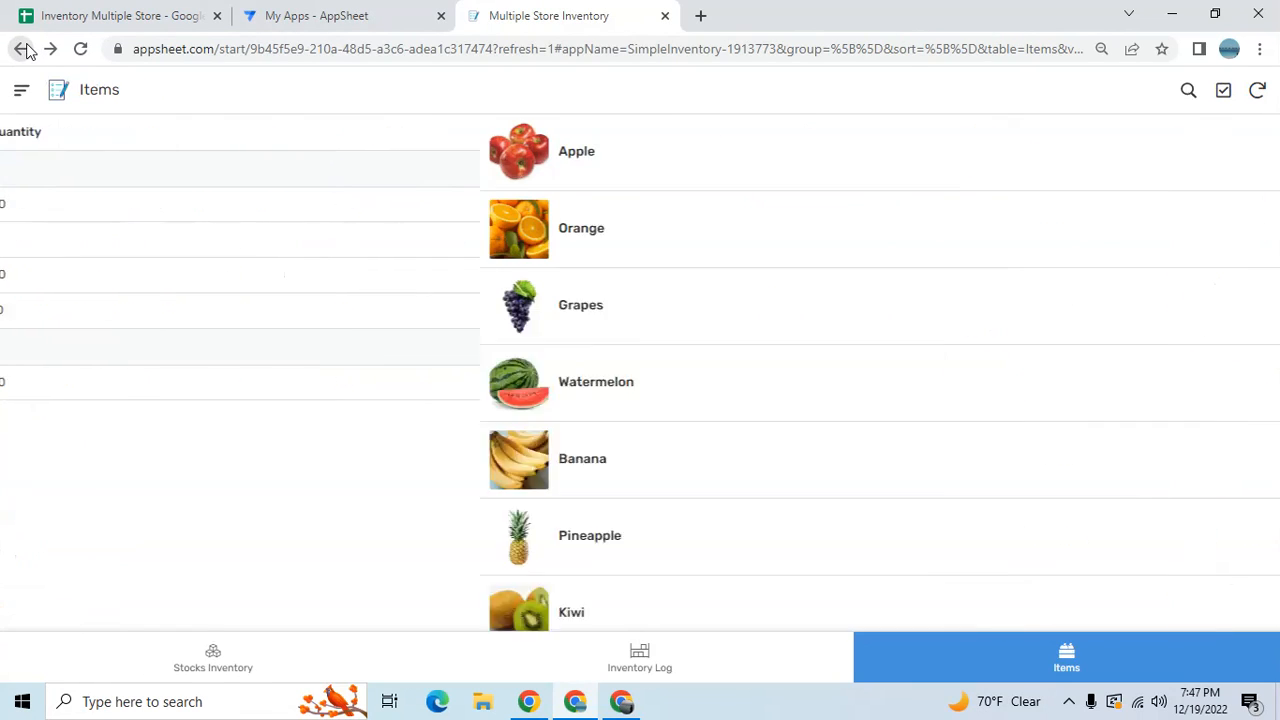
{"action": "left_click", "coordinate": [22, 88]}
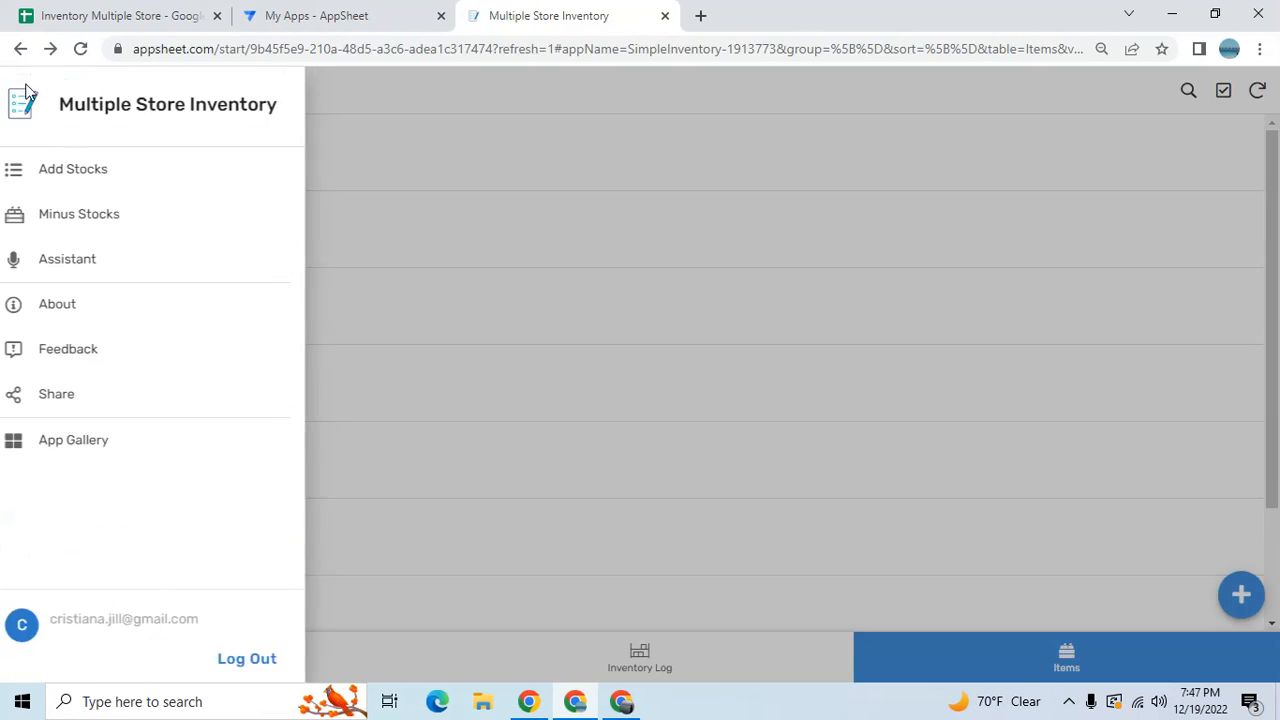
{"action": "left_click", "coordinate": [46, 222]}
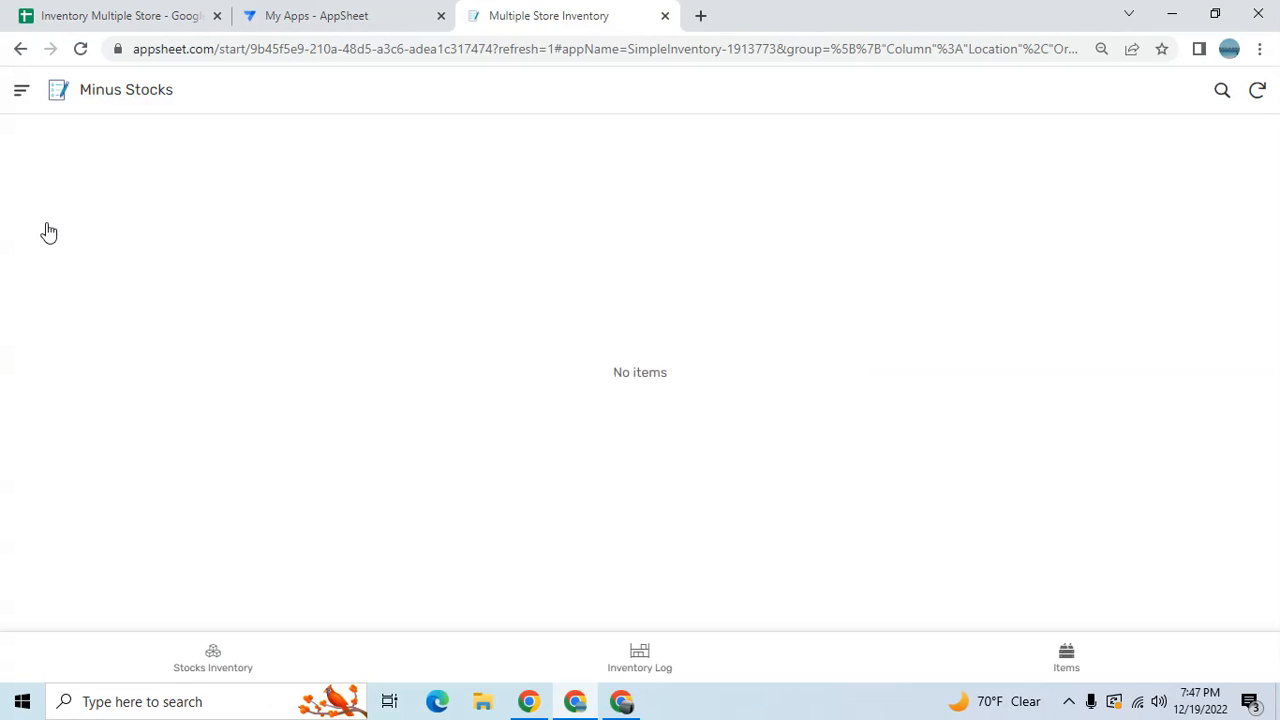
{"action": "left_click", "coordinate": [206, 668]}
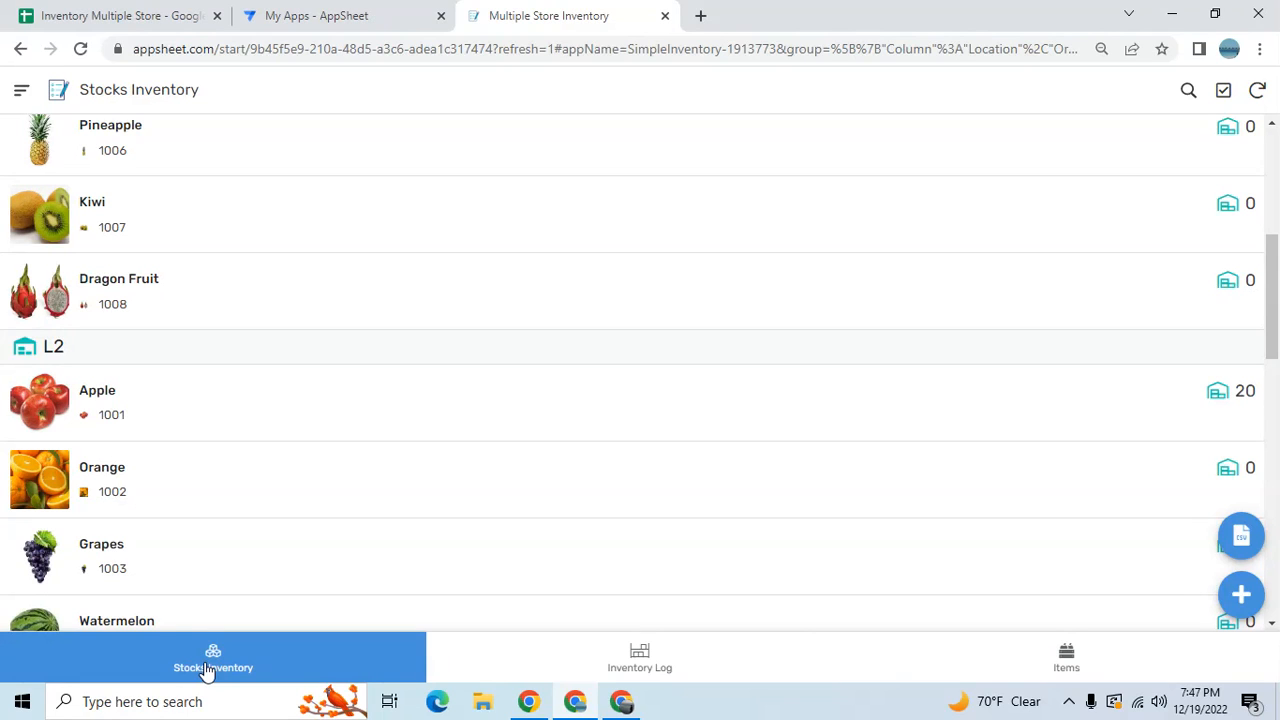
Switch to the Inventory Multiple Store spreadsheet in Google Sheets and examine the columns of the Inventory Log, Items and Stocks Inventory sheets.
{"action": "left_click", "coordinate": [63, 15]}
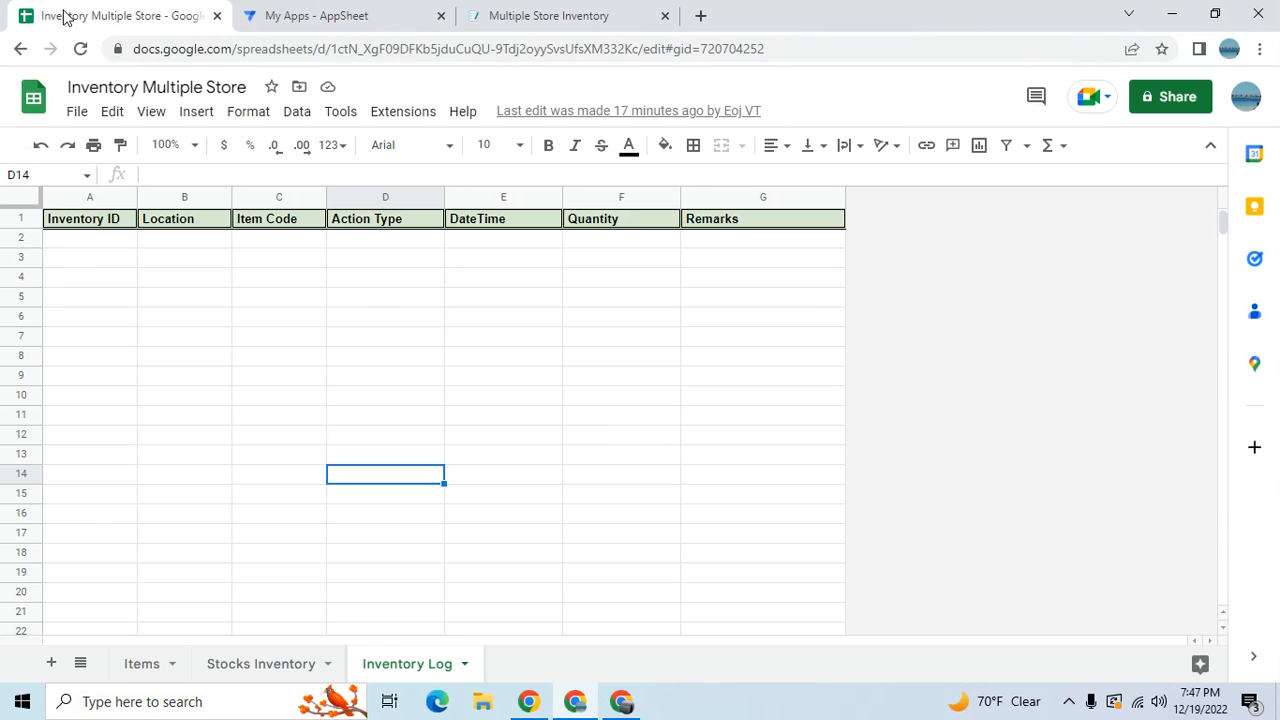
{"action": "left_click", "coordinate": [172, 420]}
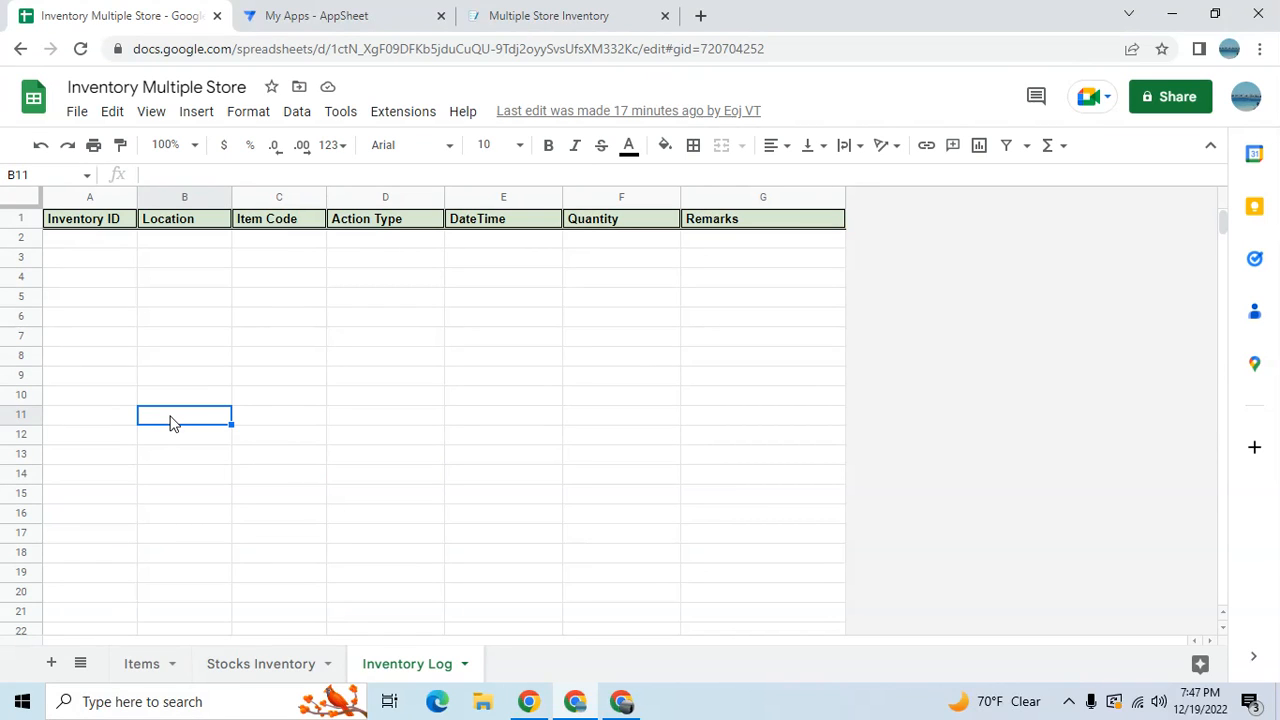
{"action": "left_click", "coordinate": [141, 663]}
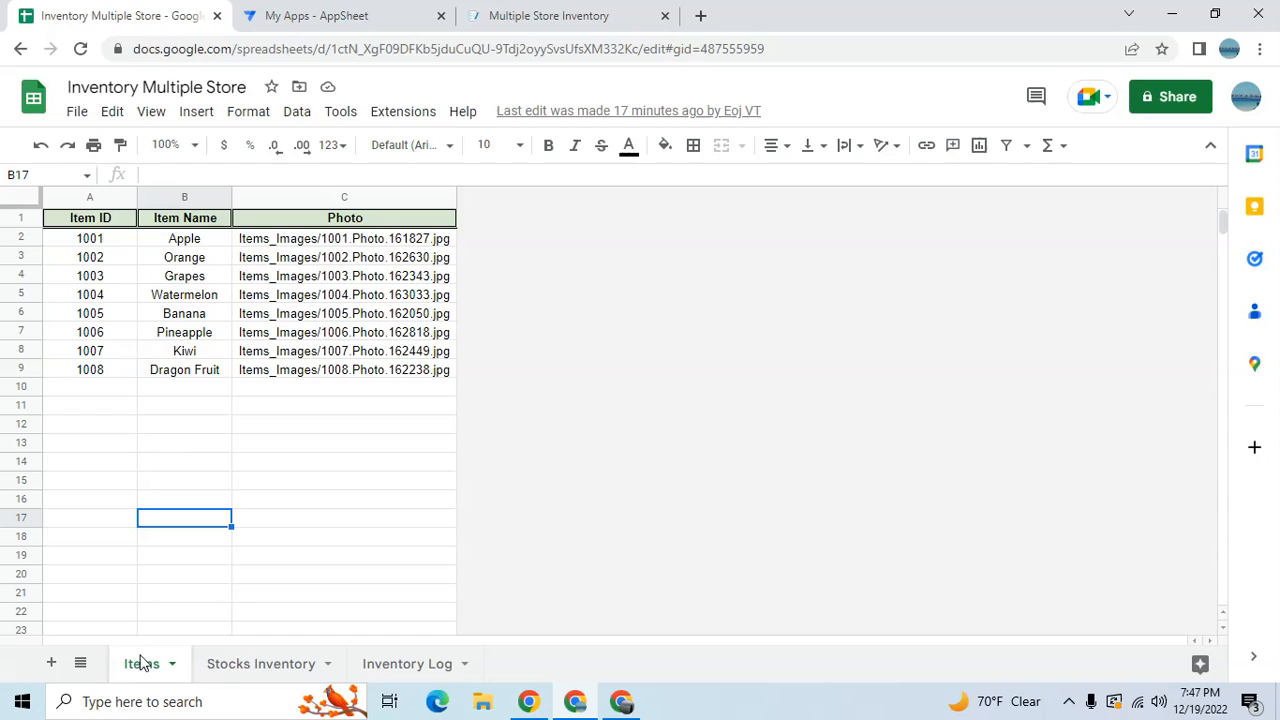
{"action": "left_click", "coordinate": [93, 237]}
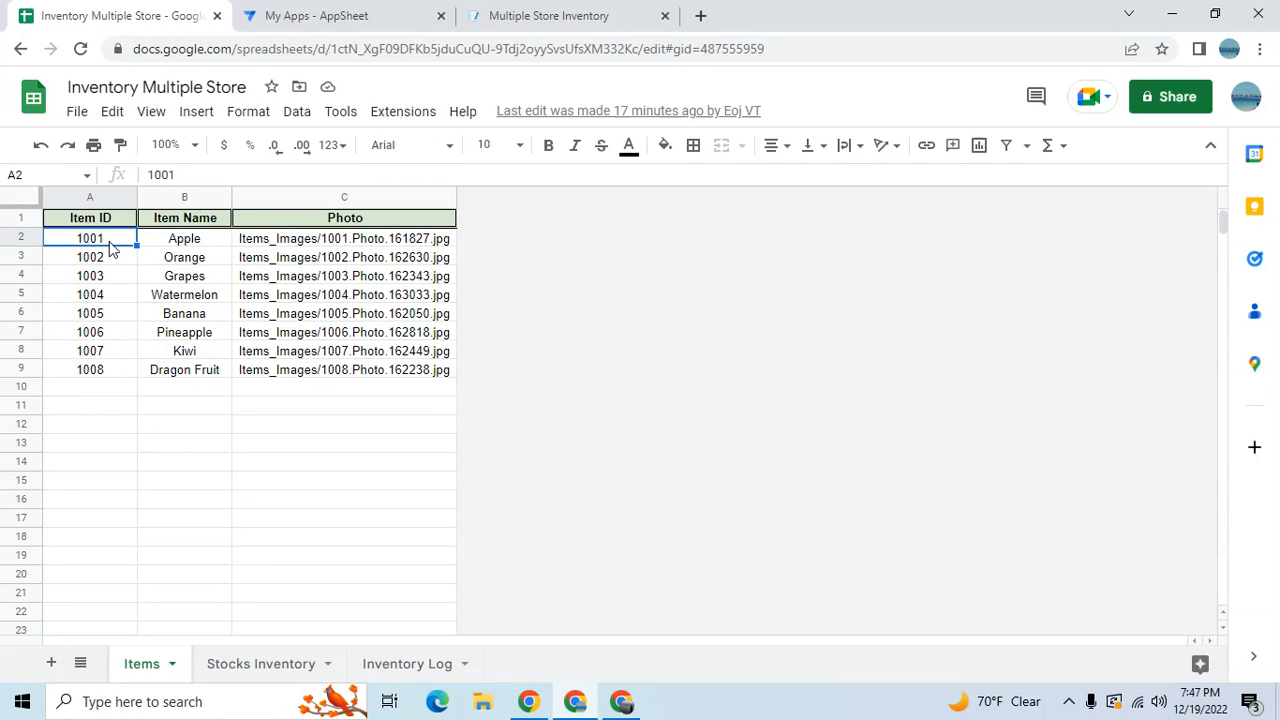
{"action": "left_click", "coordinate": [203, 223]}
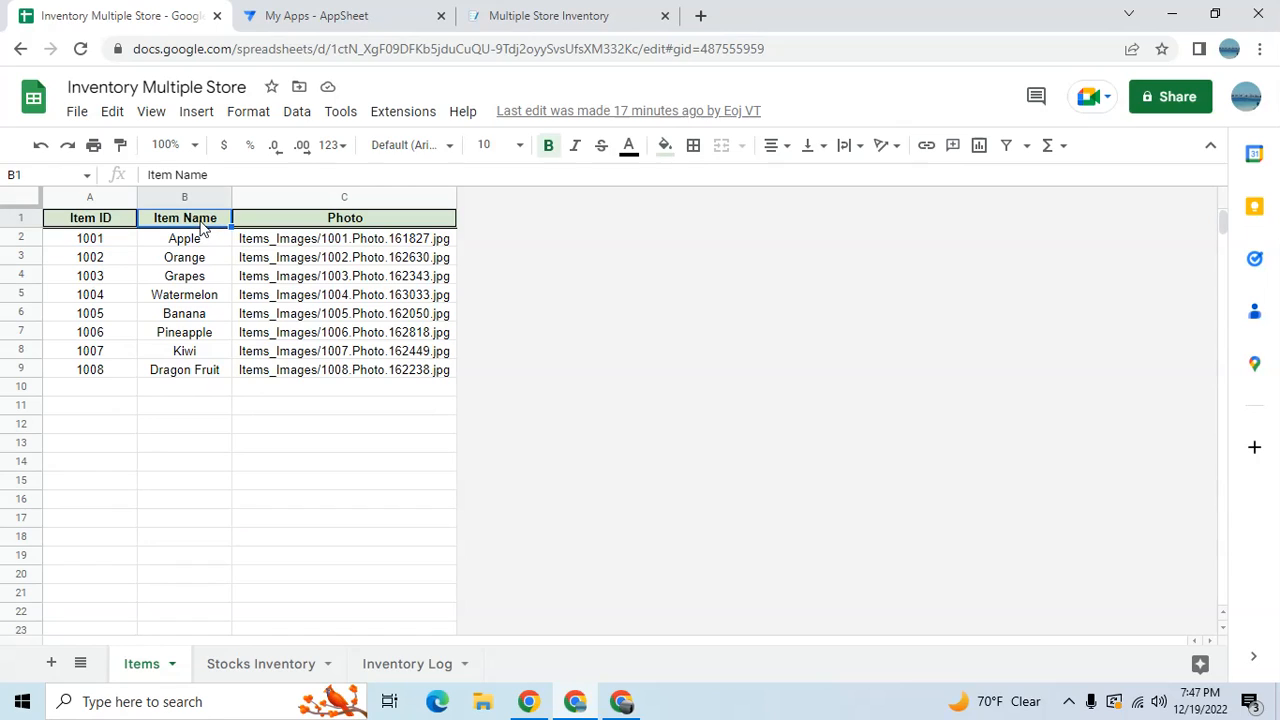
{"action": "left_click", "coordinate": [351, 224]}
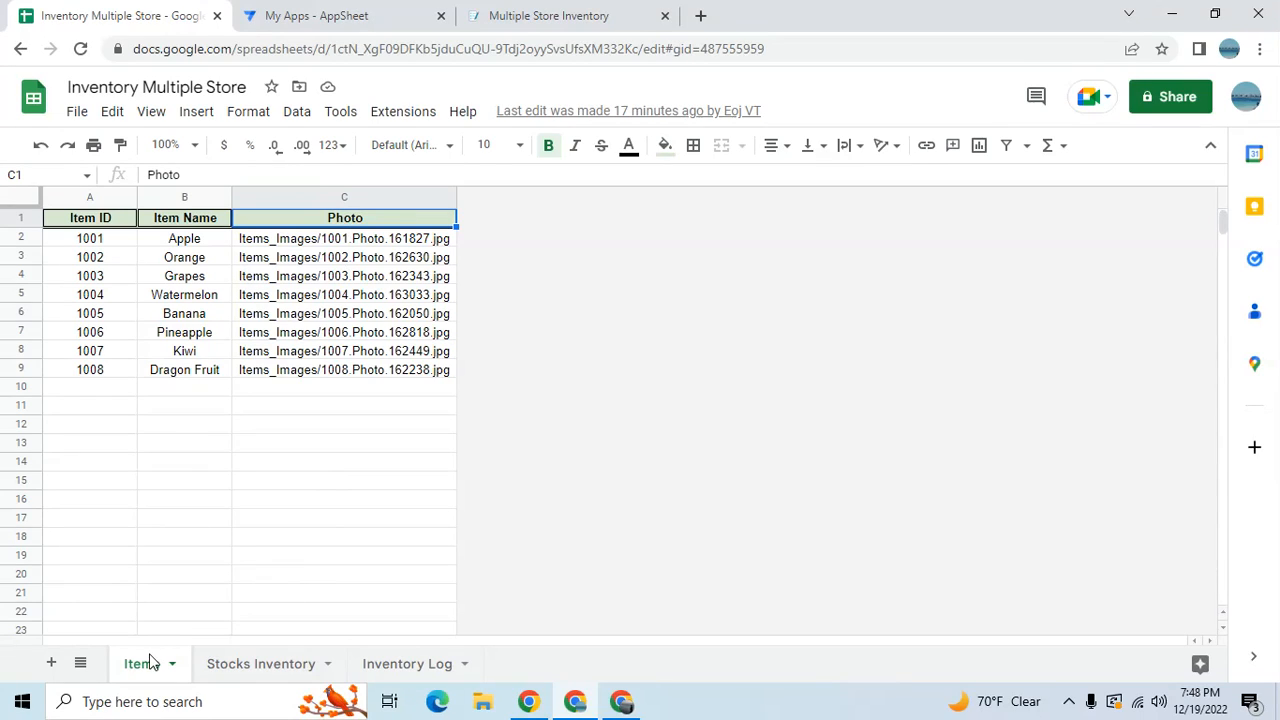
{"action": "left_click", "coordinate": [242, 683]}
{"action": "left_click", "coordinate": [128, 436]}
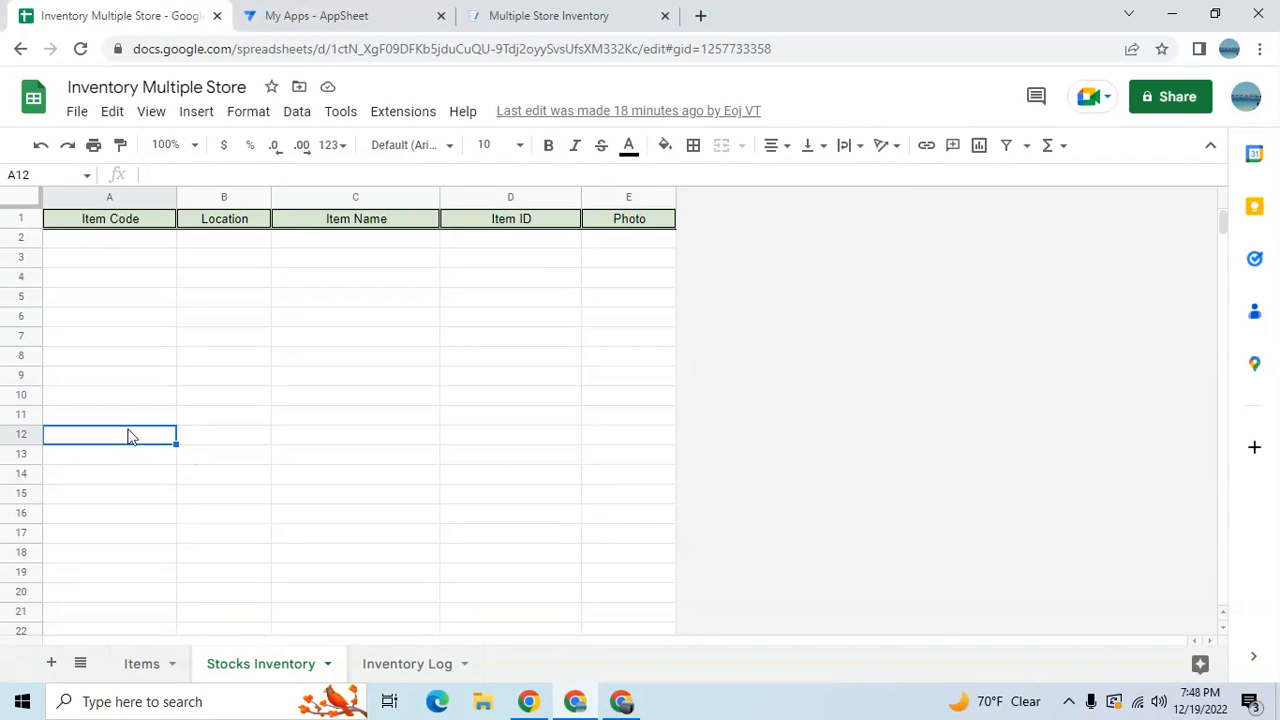
Examine each column header of the Stocks Inventory sheet, from Item Code through Location, Item Name, Item ID and Photo.
{"action": "left_click", "coordinate": [115, 258]}
{"action": "left_click", "coordinate": [111, 225]}
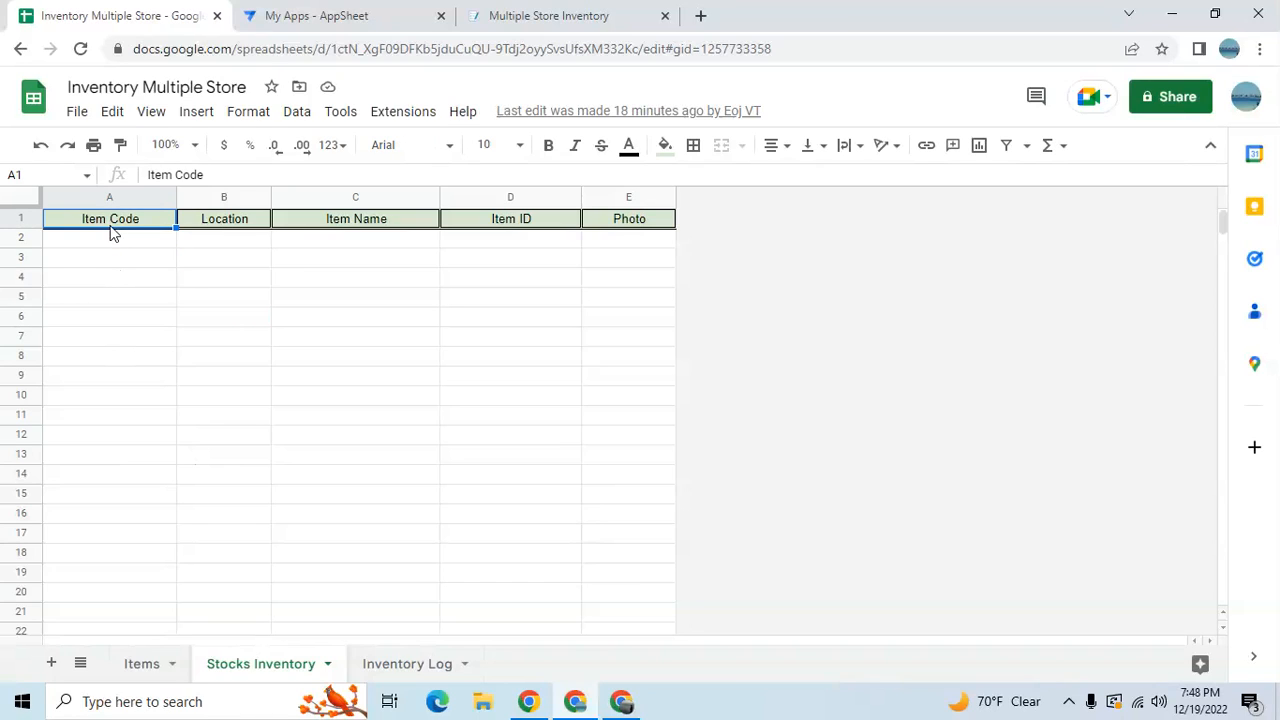
{"action": "left_click", "coordinate": [247, 228]}
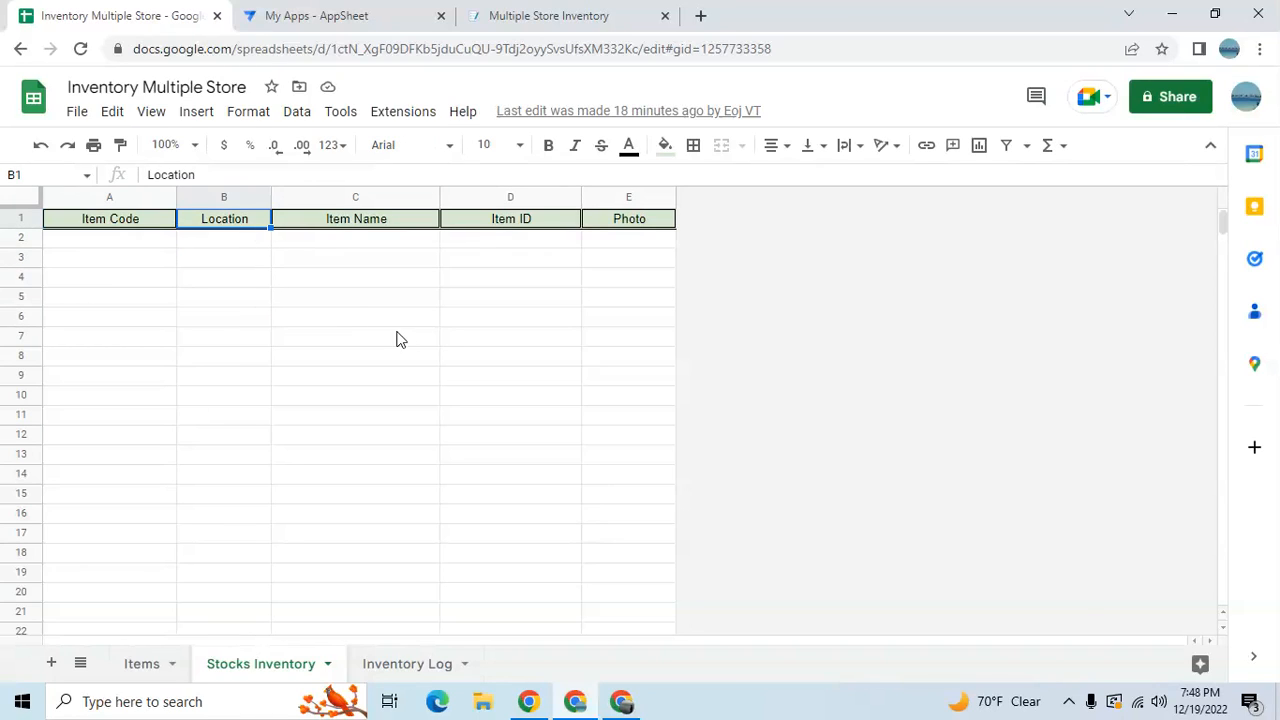
{"action": "left_click", "coordinate": [341, 220]}
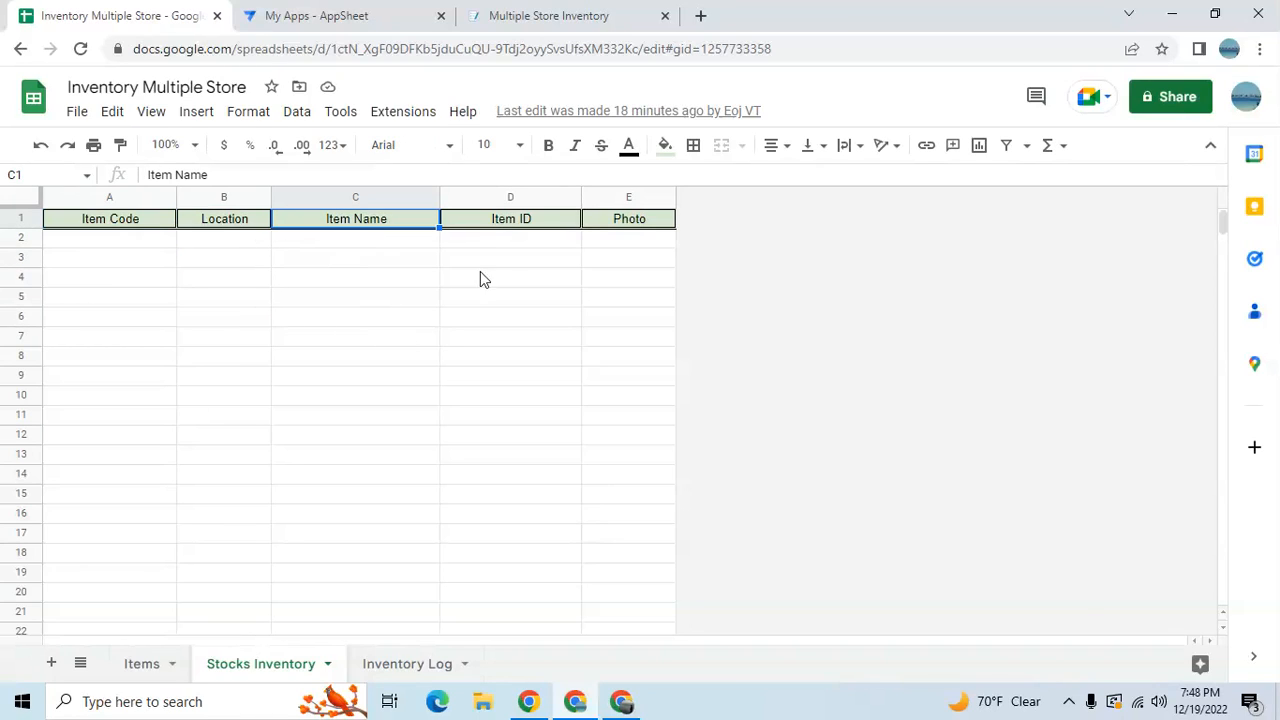
{"action": "left_click", "coordinate": [530, 225]}
{"action": "left_click", "coordinate": [643, 225]}
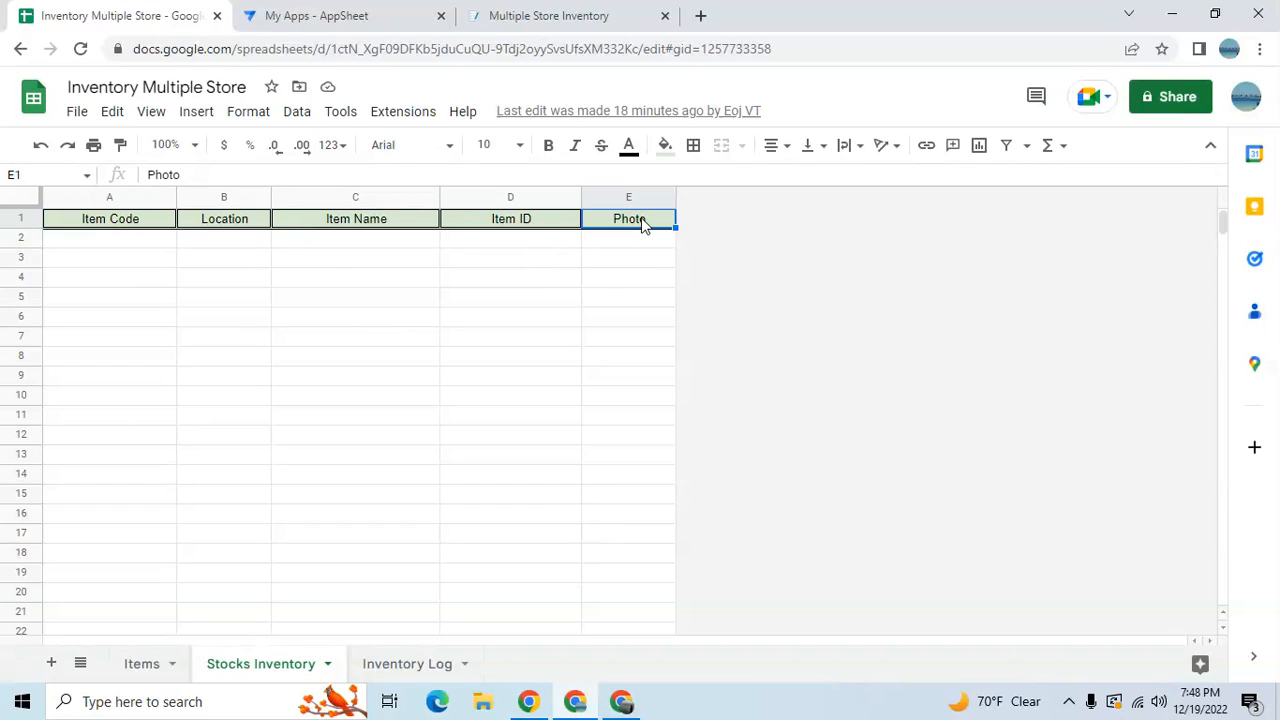
Examine the Inventory Log columns from Inventory ID to Remarks alongside the Stocks Inventory sheet, and switch to the AppSheet app list.
{"action": "left_click", "coordinate": [406, 664]}
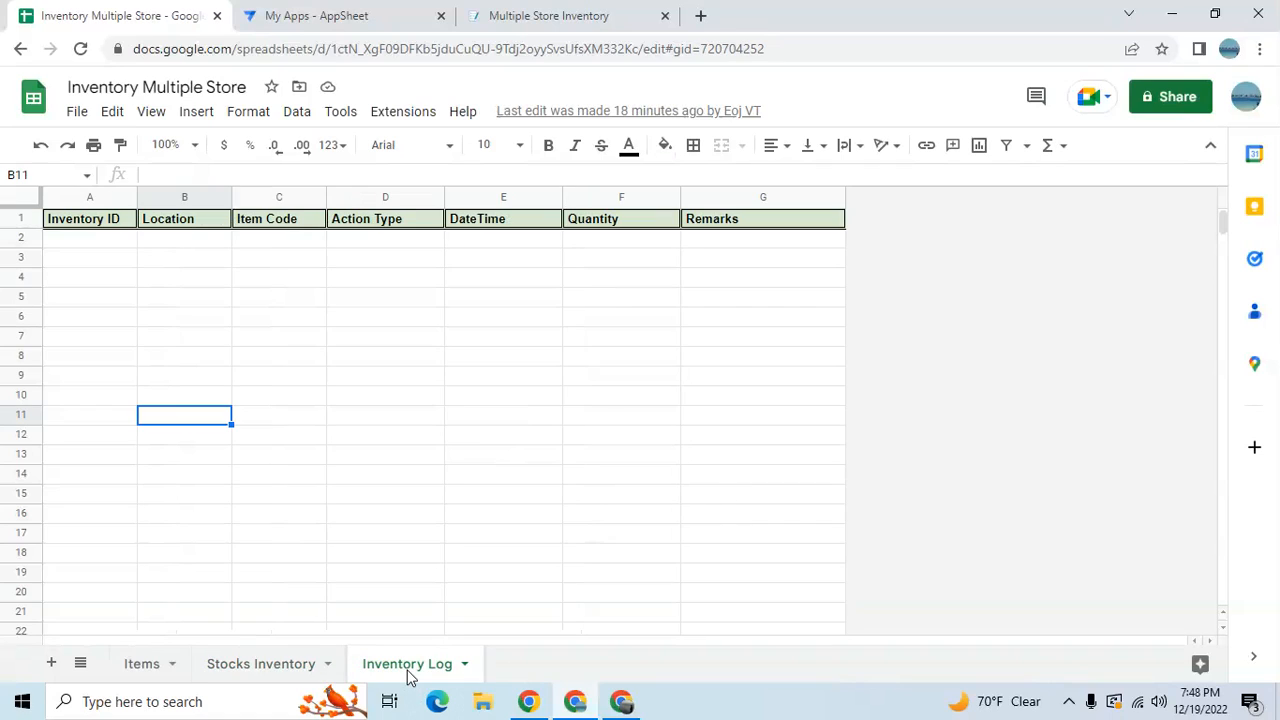
{"action": "left_click", "coordinate": [395, 441]}
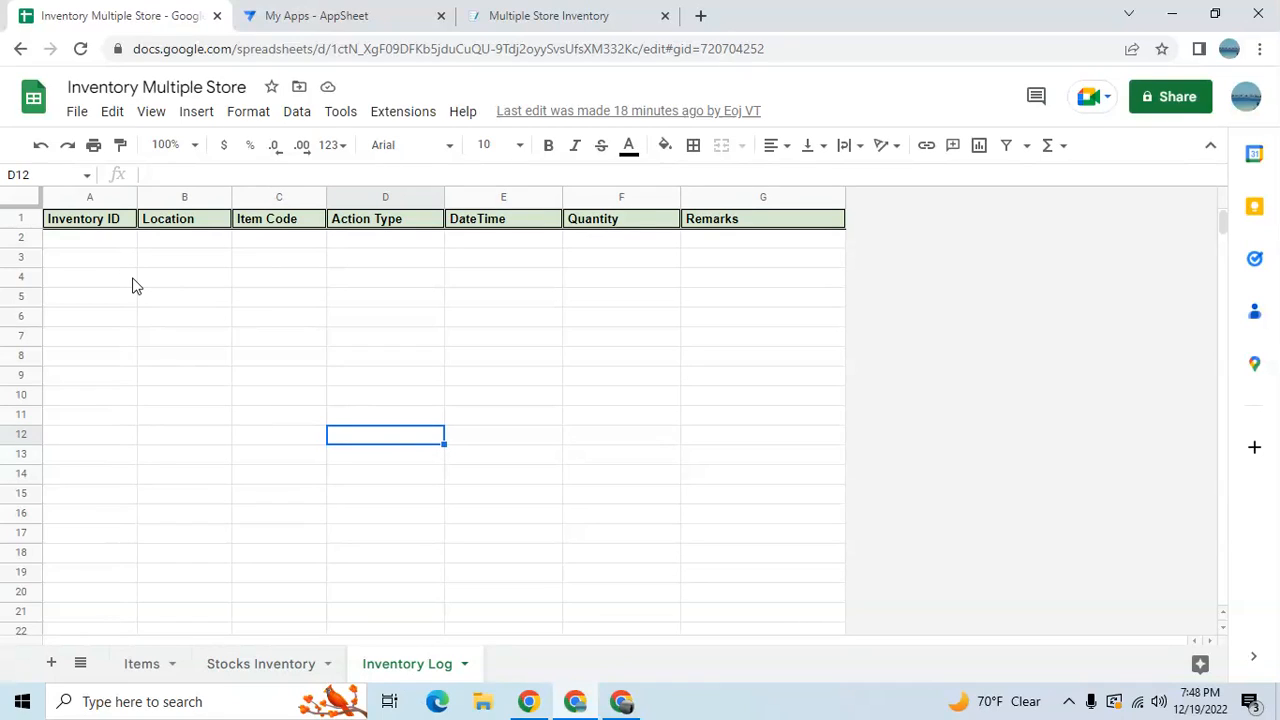
{"action": "left_click", "coordinate": [99, 240]}
{"action": "left_click", "coordinate": [176, 240]}
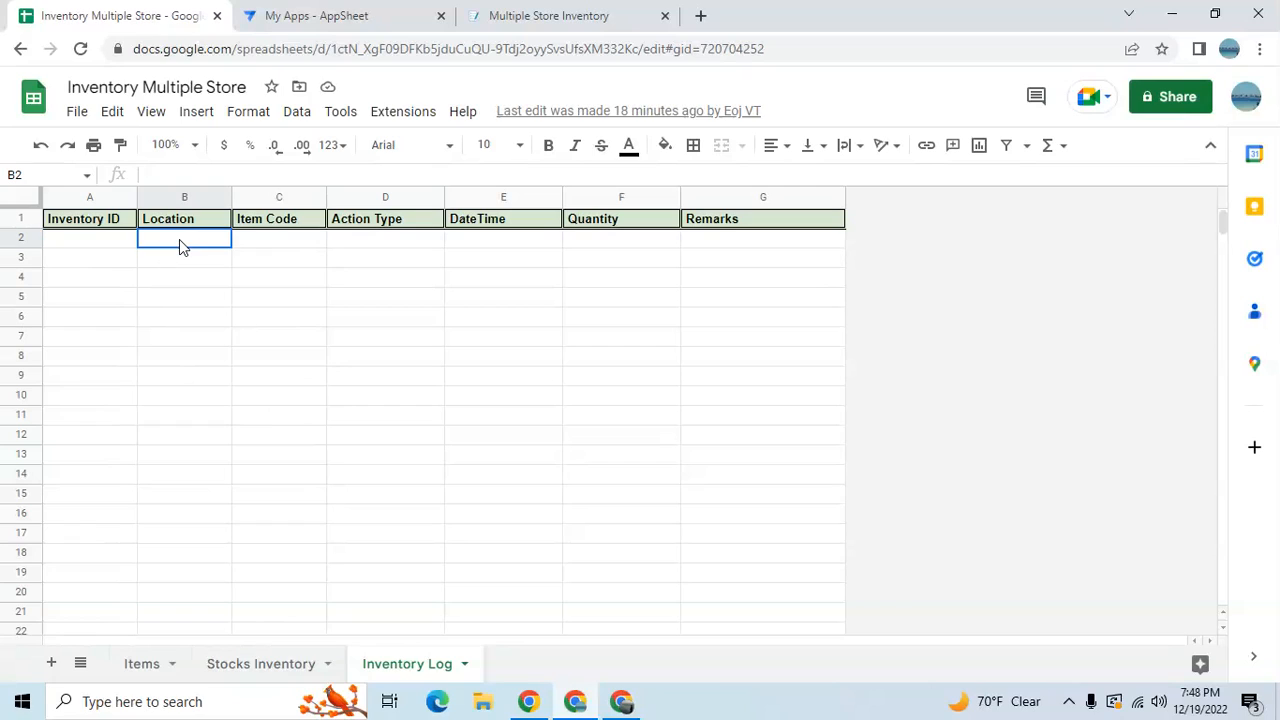
{"action": "left_click", "coordinate": [297, 239]}
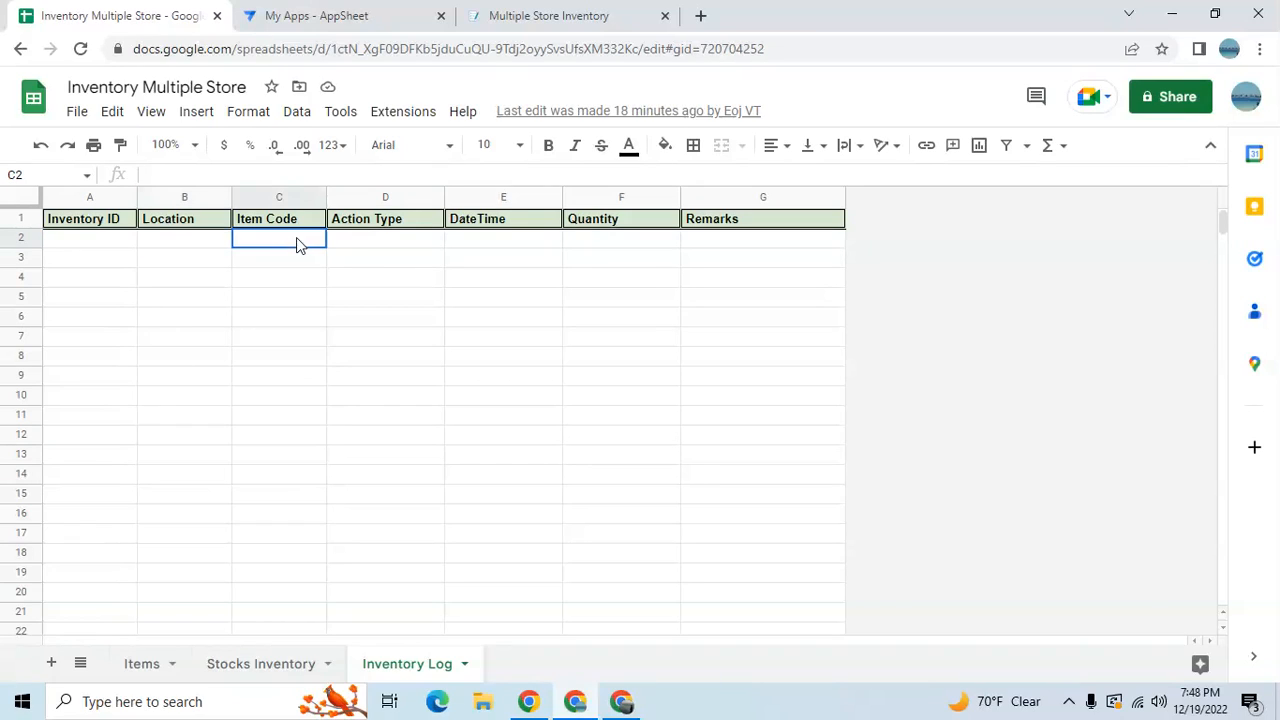
{"action": "left_click", "coordinate": [381, 249]}
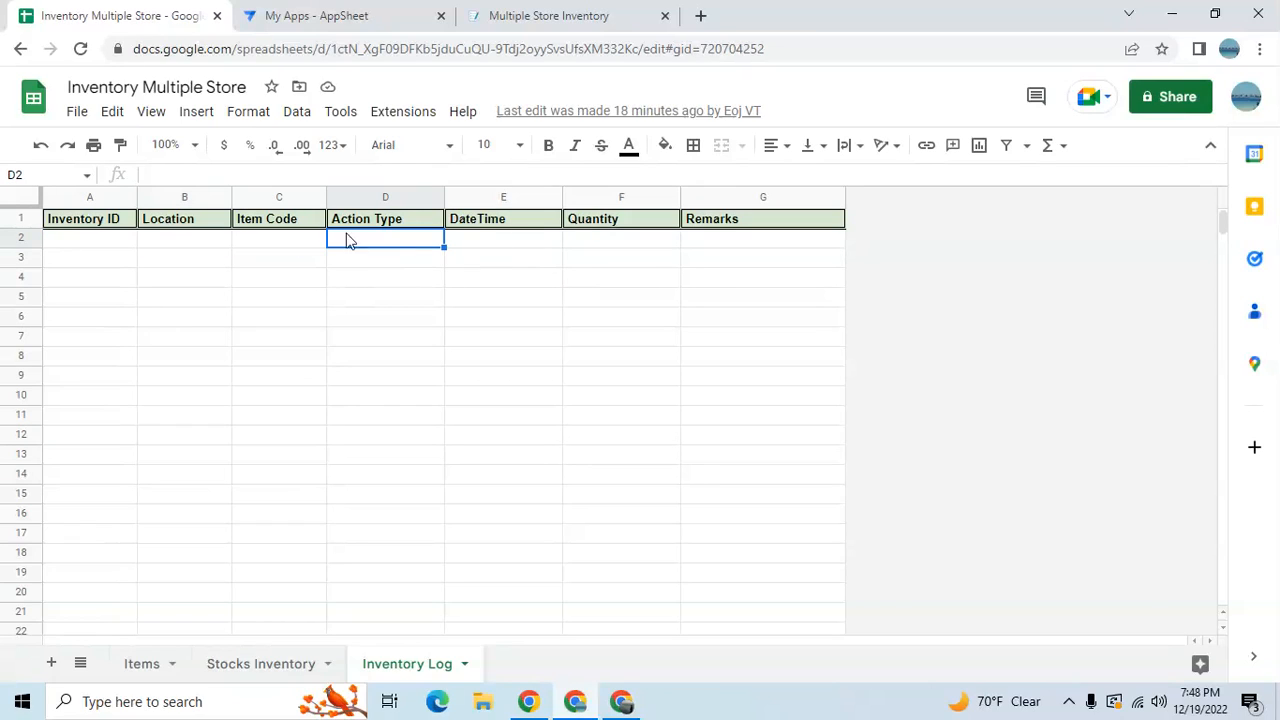
{"action": "left_click", "coordinate": [364, 283]}
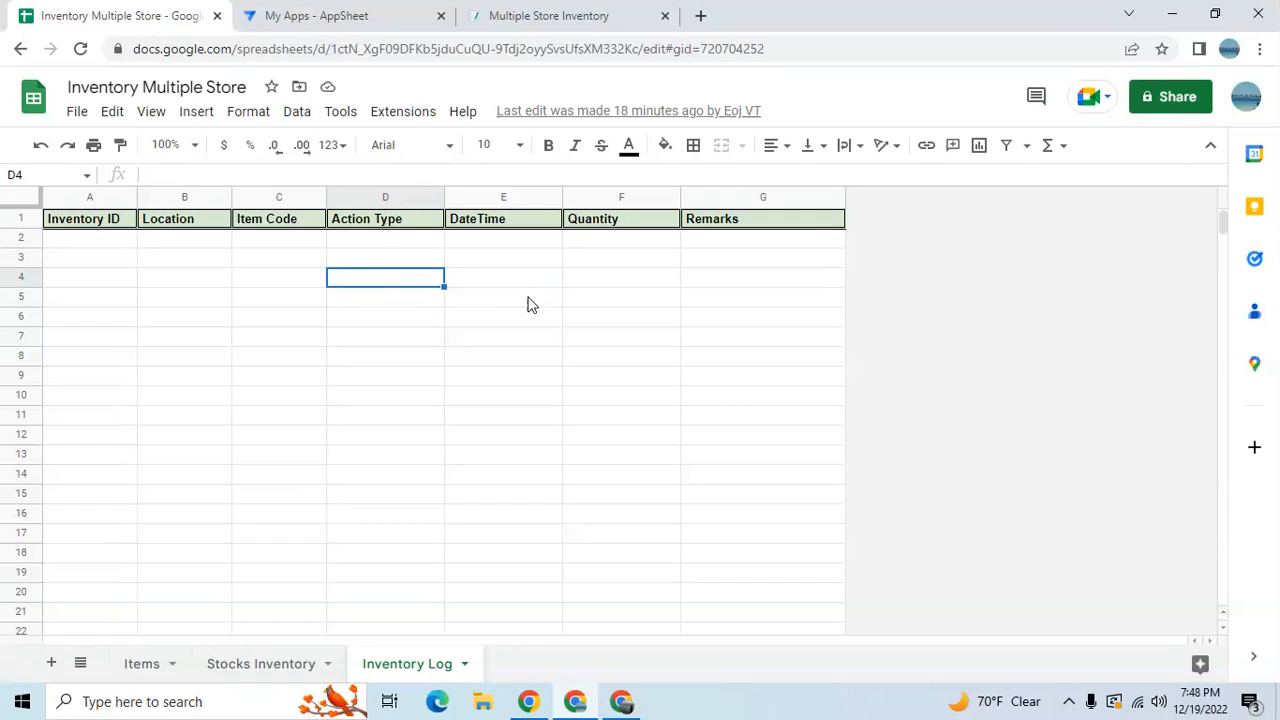
{"action": "left_click", "coordinate": [513, 258]}
{"action": "left_click", "coordinate": [642, 241]}
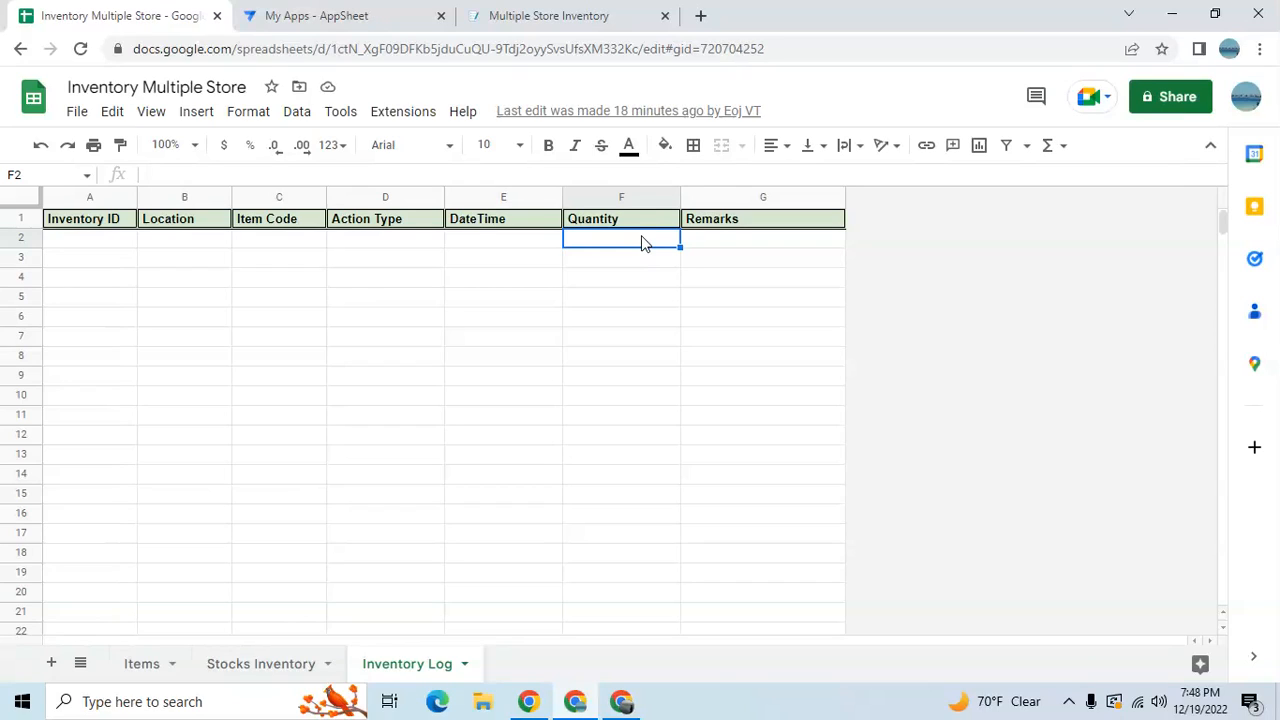
{"action": "left_click", "coordinate": [706, 246]}
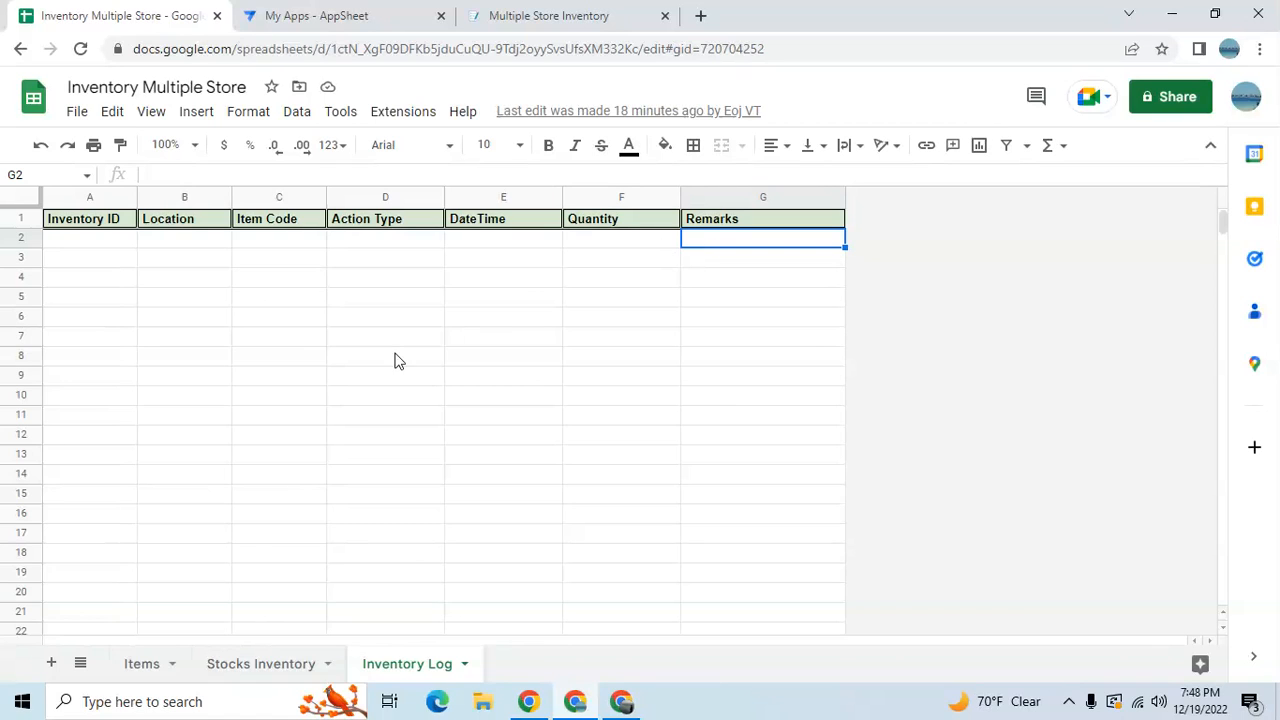
{"action": "left_click", "coordinate": [153, 555]}
{"action": "left_click", "coordinate": [250, 661]}
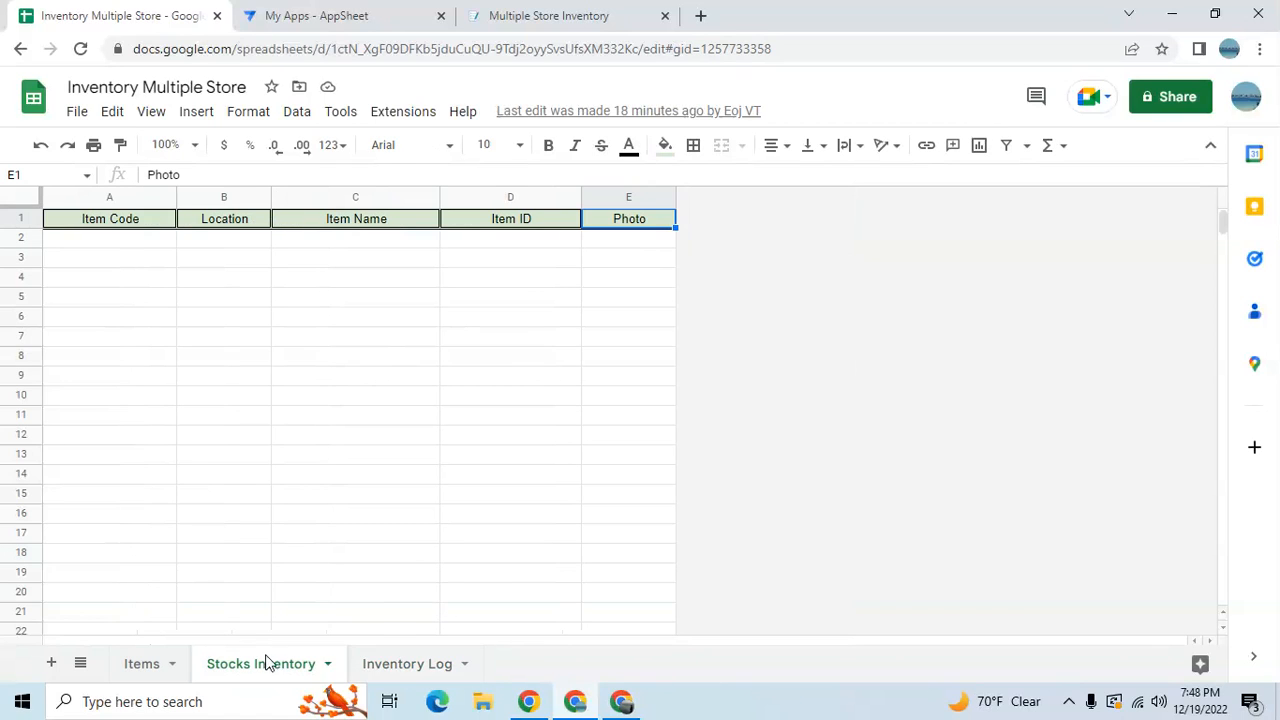
{"action": "left_click", "coordinate": [383, 661]}
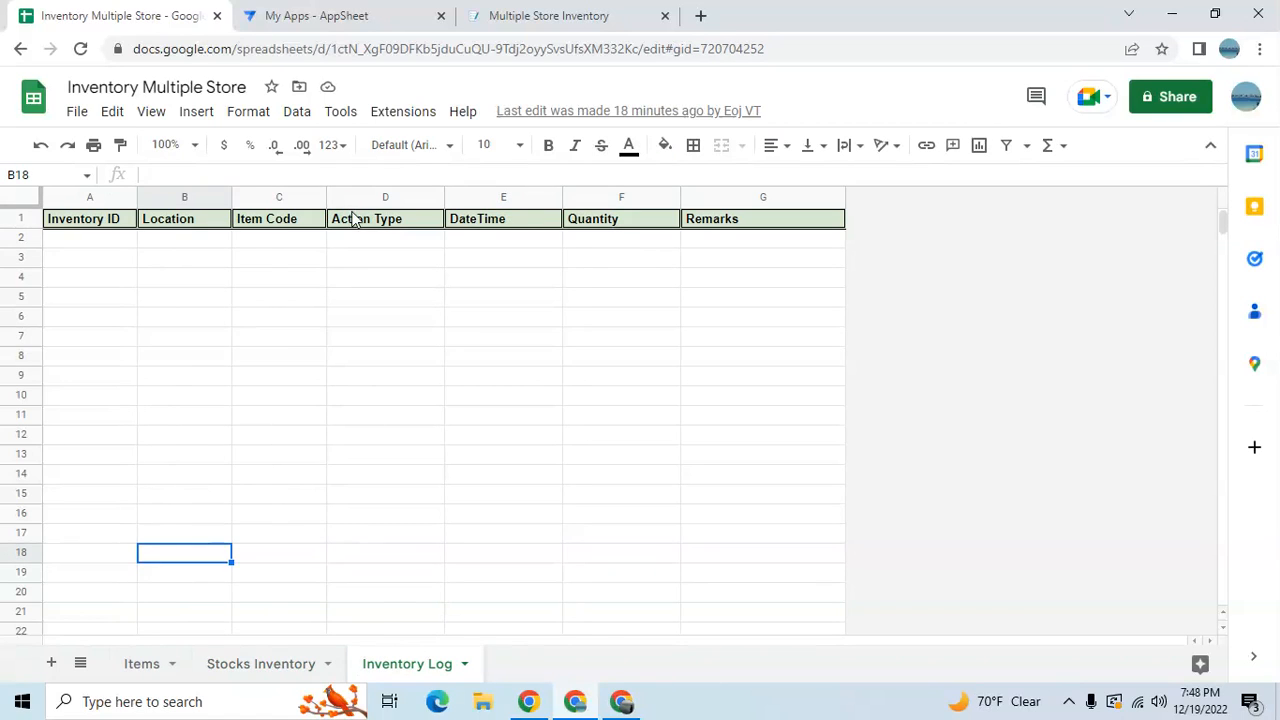
{"action": "left_click", "coordinate": [320, 12]}
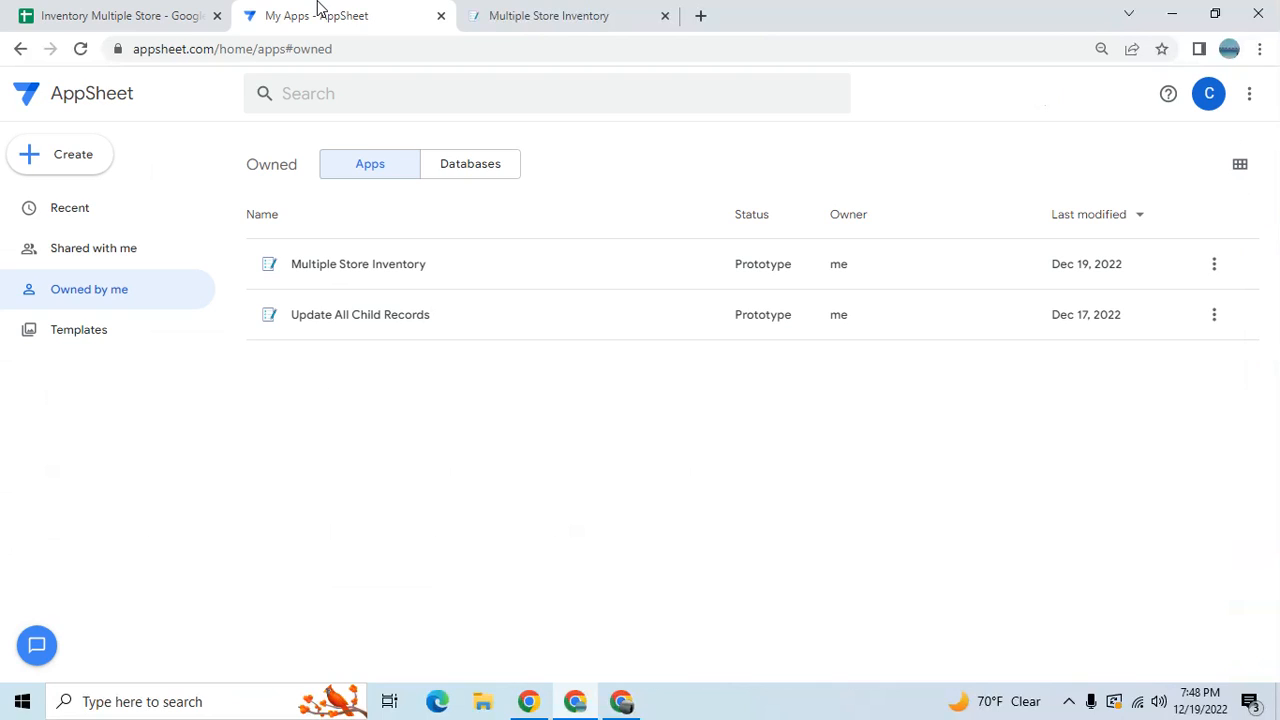
{"action": "left_click", "coordinate": [54, 159]}
{"action": "mouse_move", "coordinate": [79, 253]}
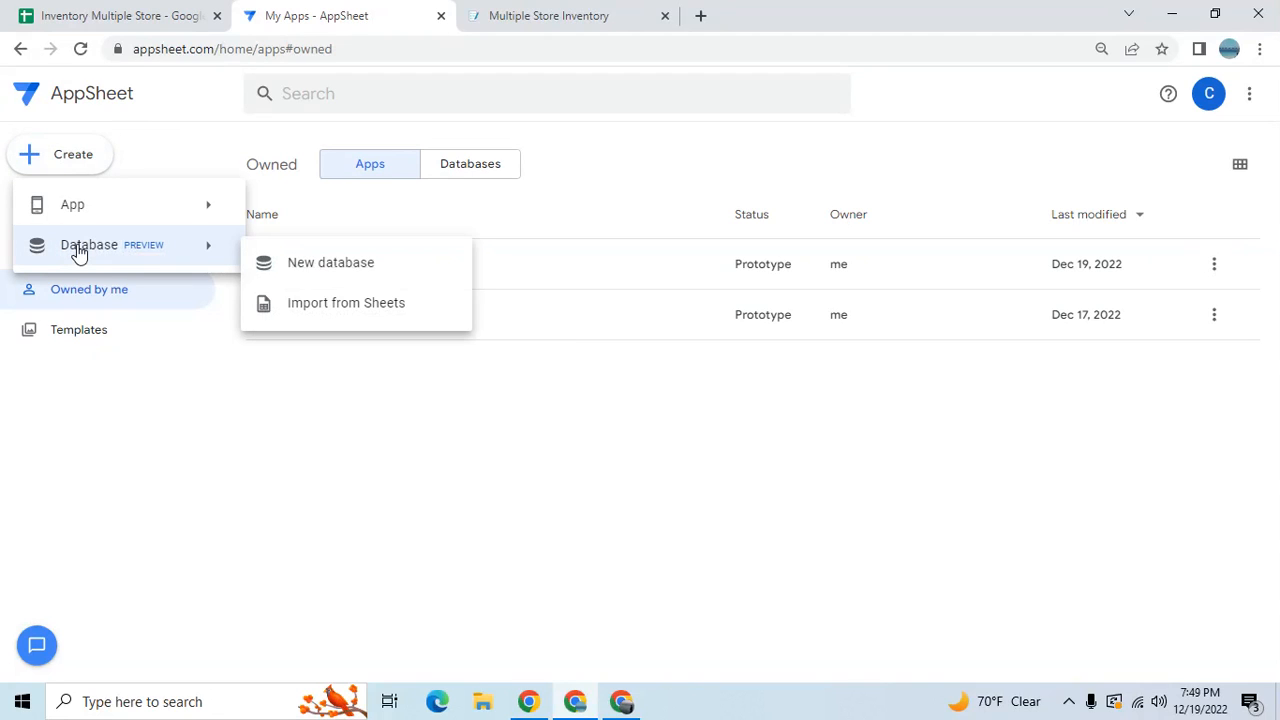
{"action": "mouse_move", "coordinate": [89, 208]}
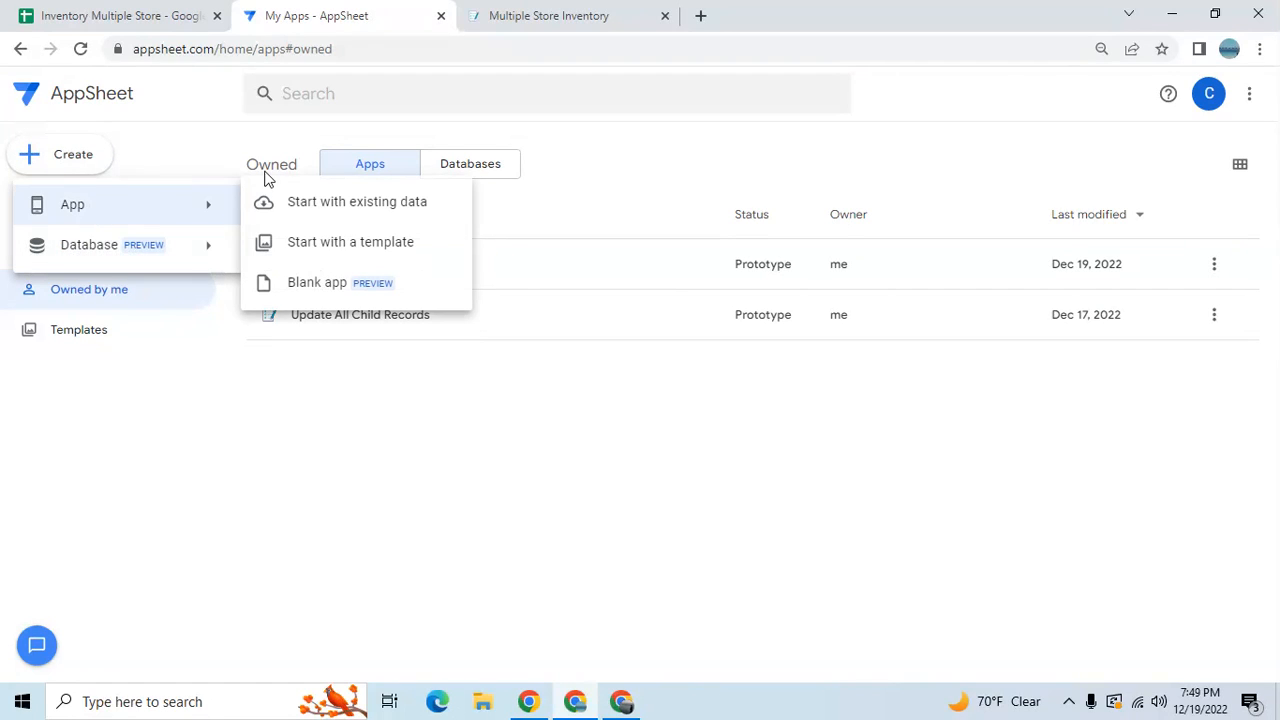
{"action": "left_click", "coordinate": [328, 213]}
{"action": "key", "text": "BackSpace"}
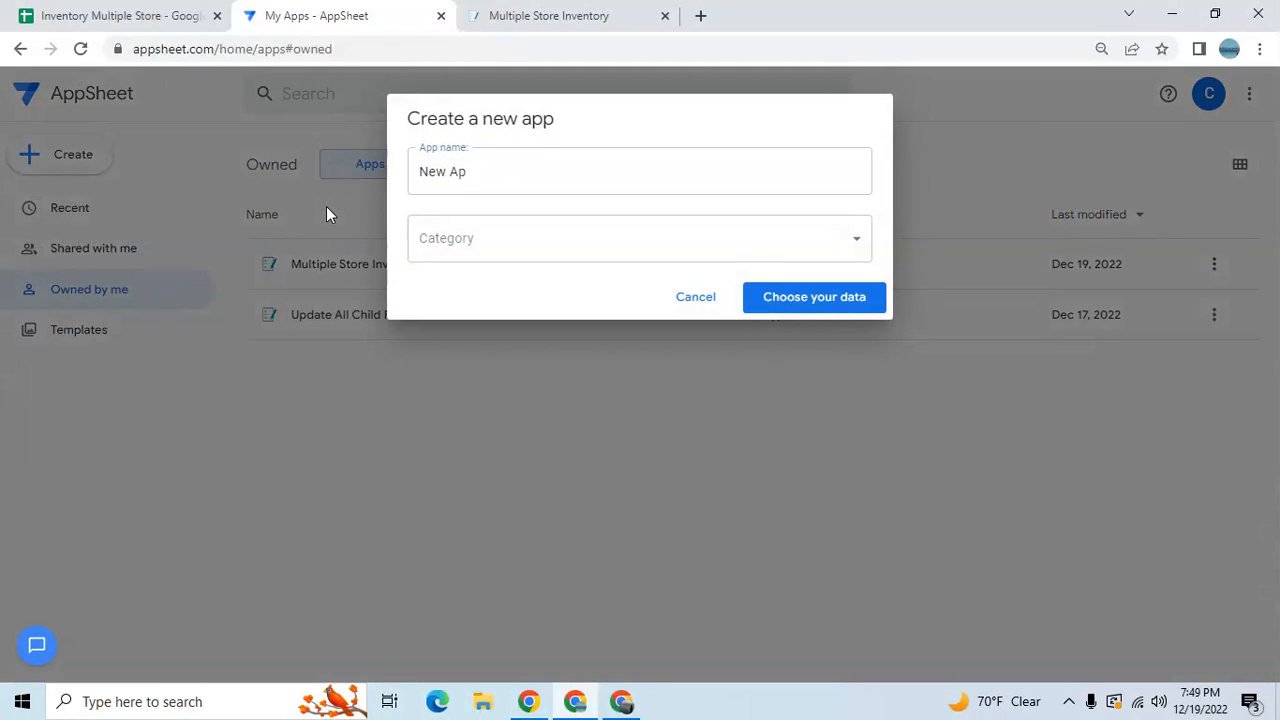
{"action": "key", "text": "Escape"}
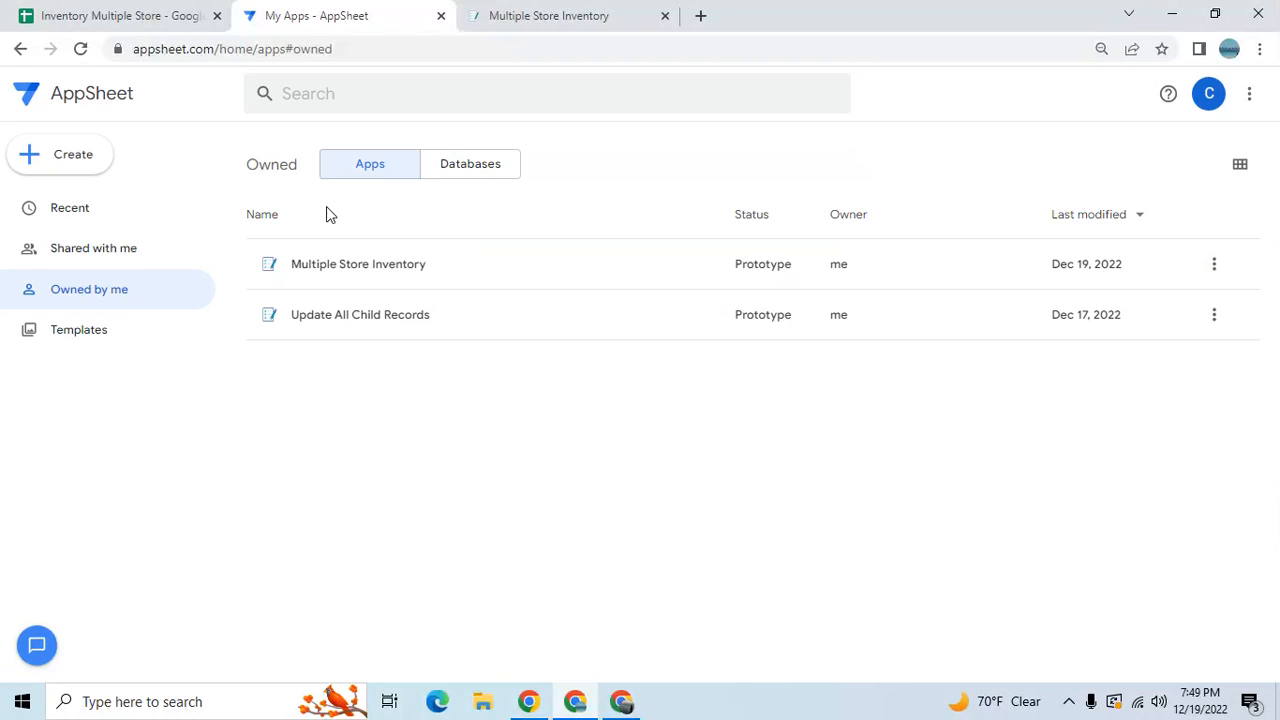
Start a new app from existing data and name it Multiple Item Inventory V2.
{"action": "left_click", "coordinate": [47, 170]}
{"action": "mouse_move", "coordinate": [206, 209]}
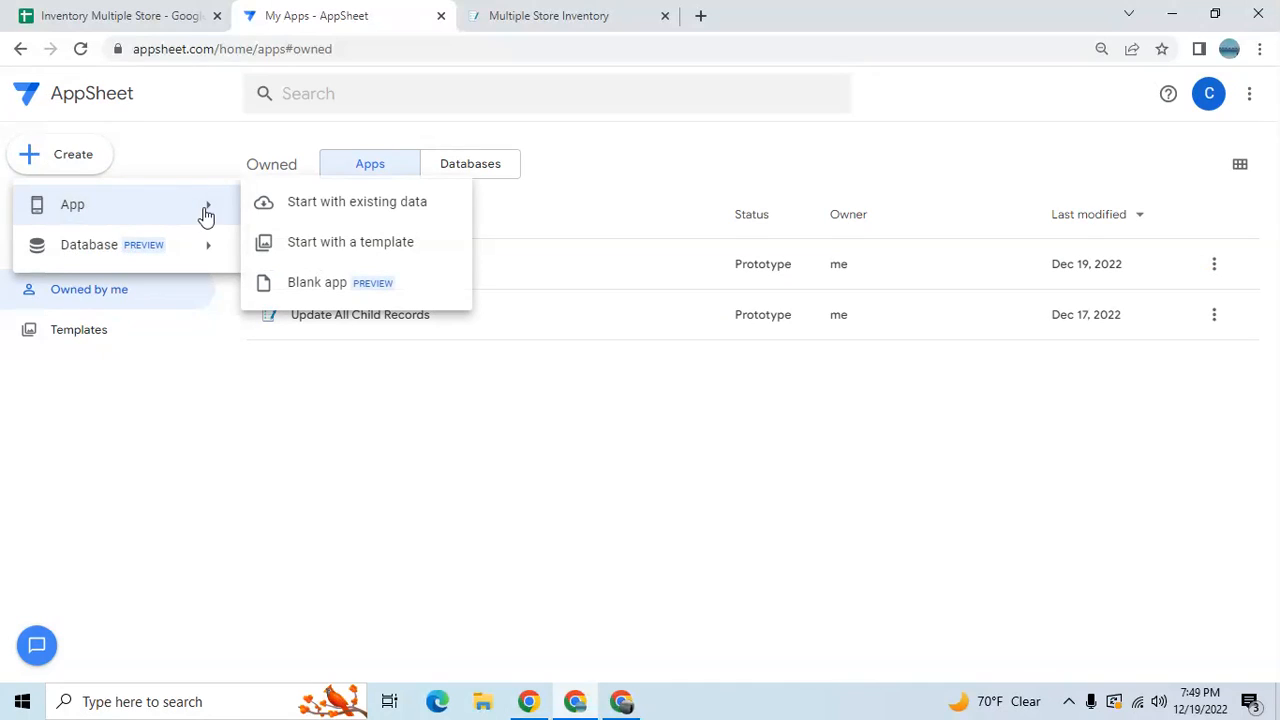
{"action": "left_click", "coordinate": [305, 212]}
{"action": "key", "text": "BackSpace"}
{"action": "key", "text": "BackSpace"}
{"action": "key", "text": "BackSpace"}
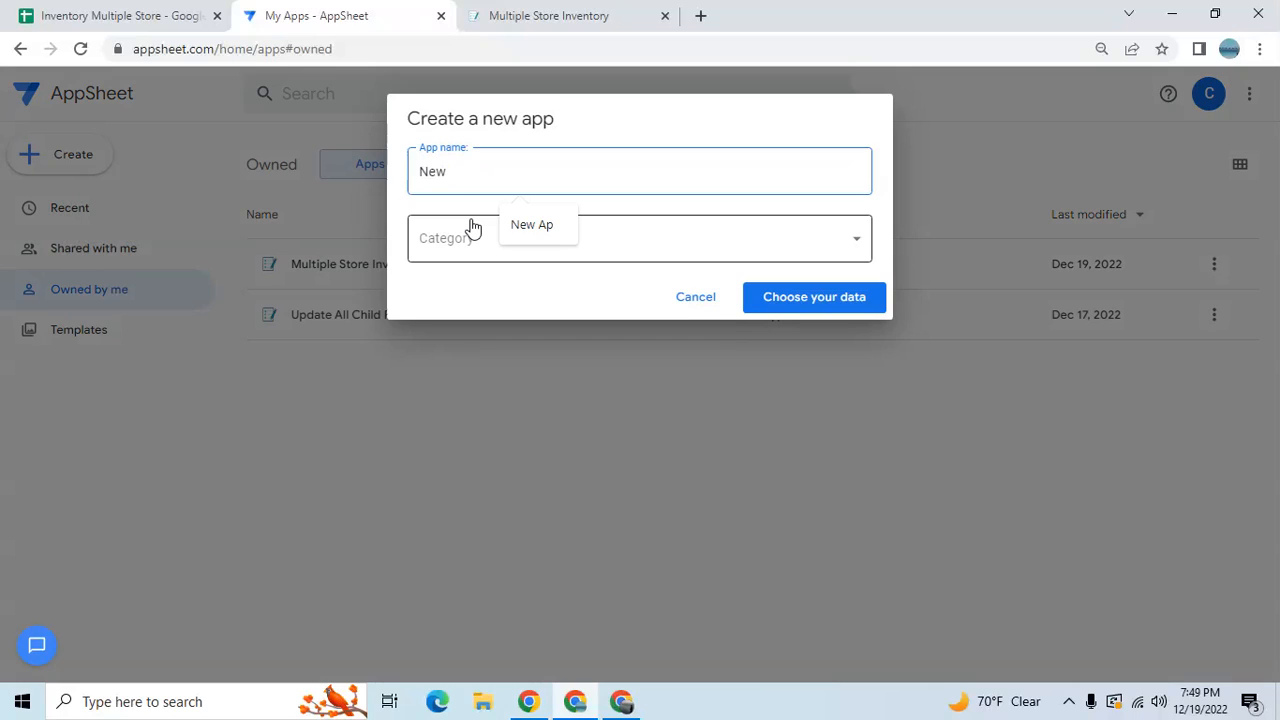
{"action": "key", "text": "BackSpace"}
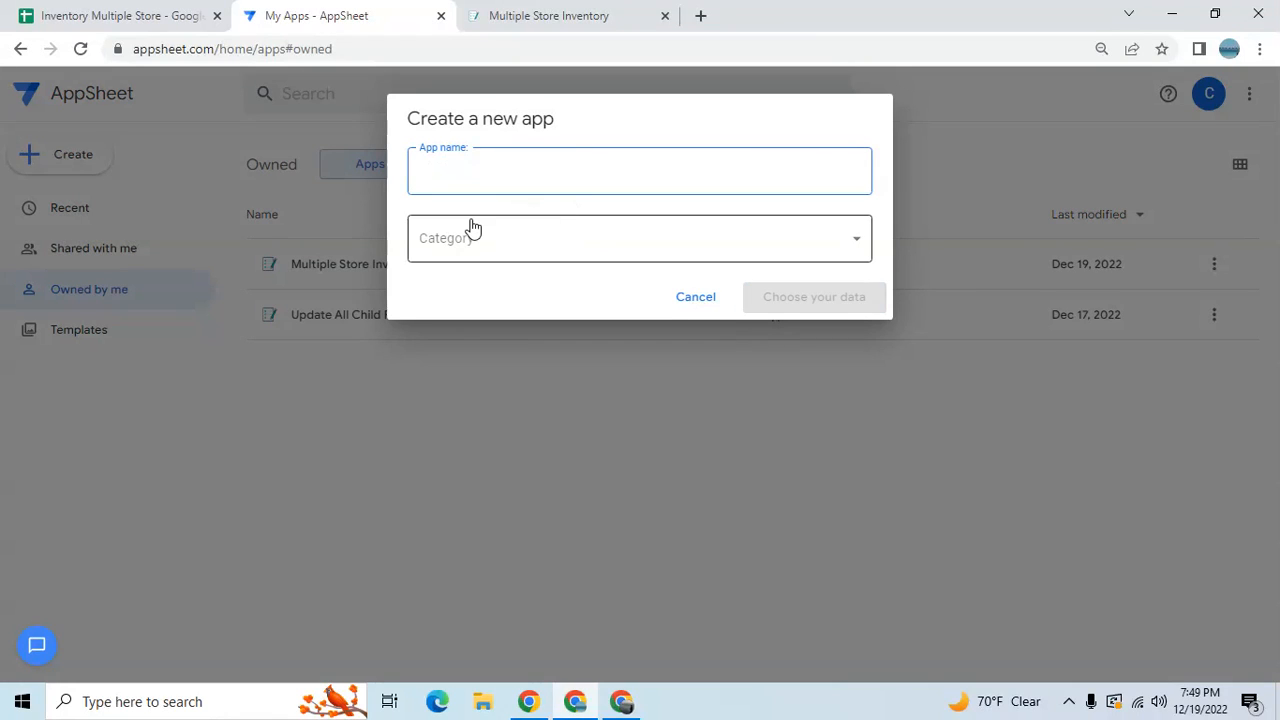
{"action": "type", "text": "Multip"}
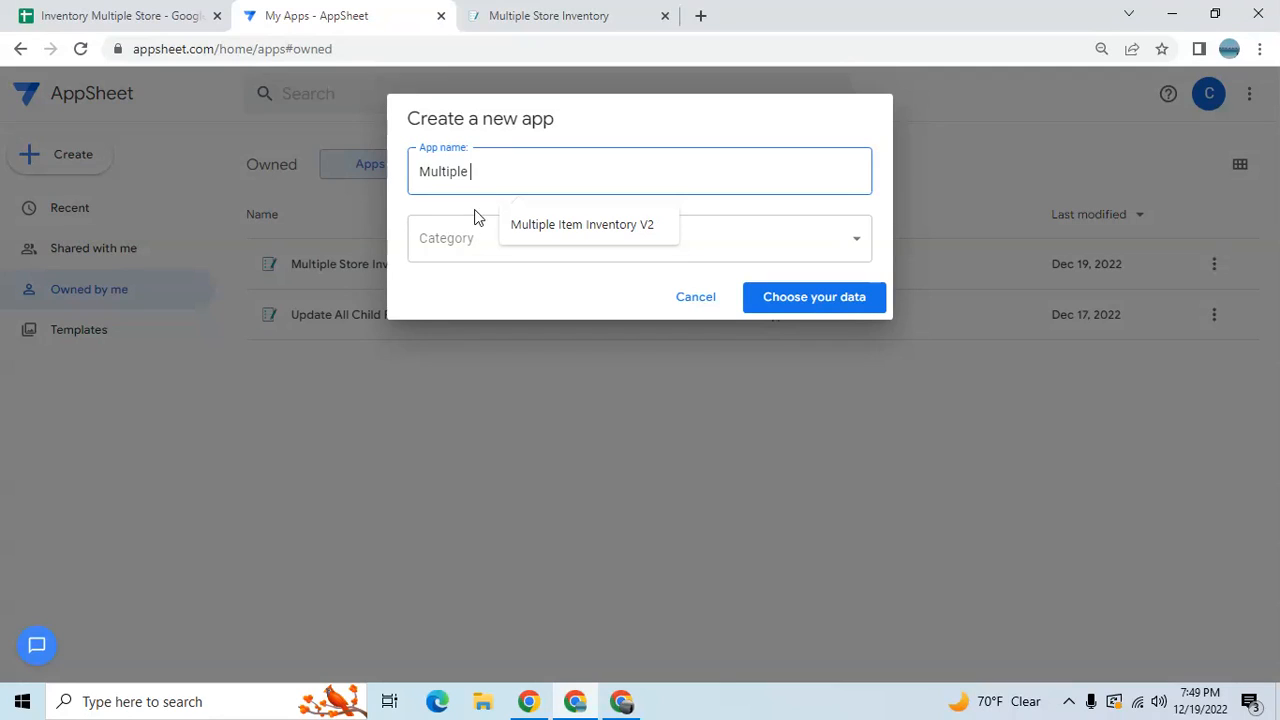
{"action": "type", "text": "le"}
{"action": "left_click", "coordinate": [519, 224]}
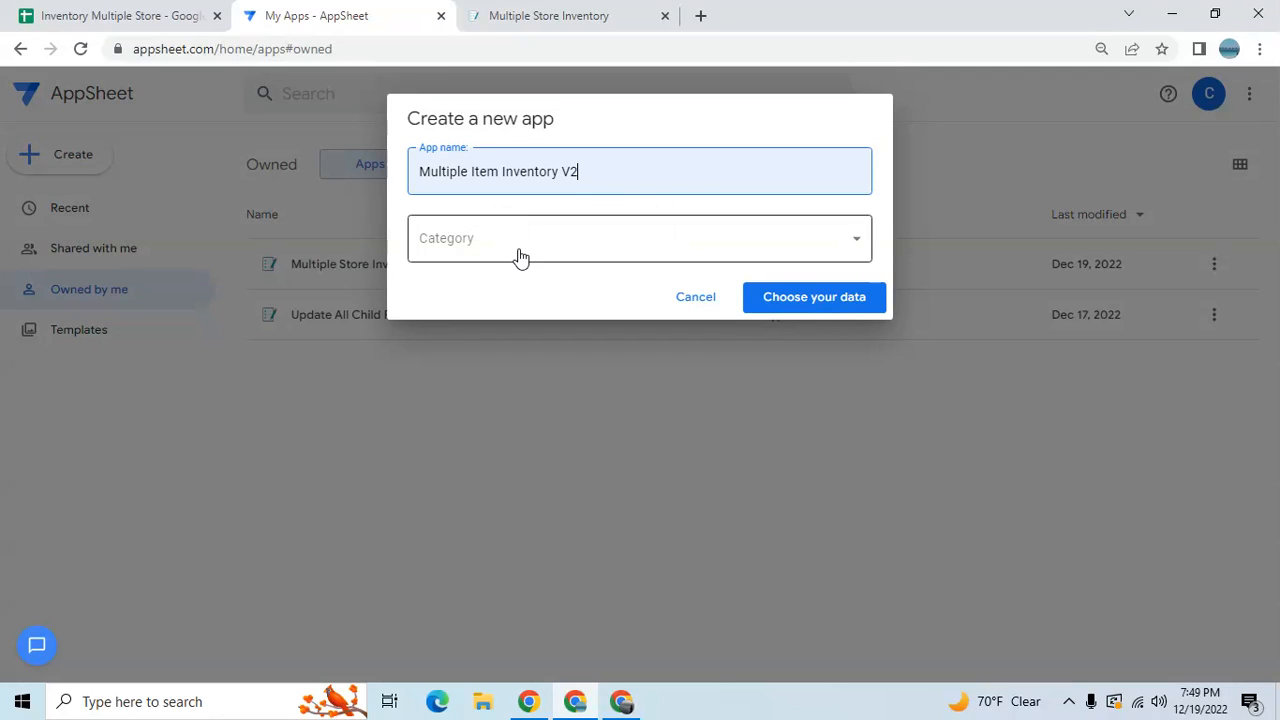
Assign the new app to the Education & Training category and proceed to choosing its data.
{"action": "left_click", "coordinate": [519, 257]}
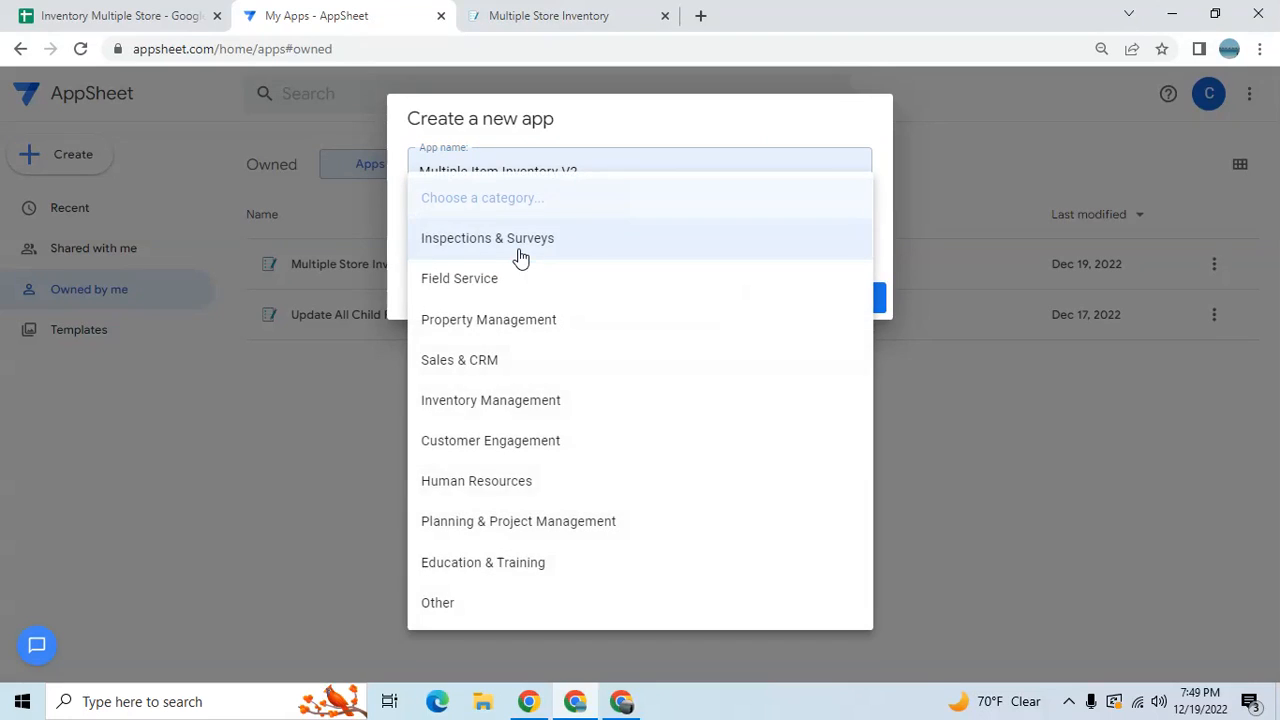
{"action": "left_click", "coordinate": [502, 562]}
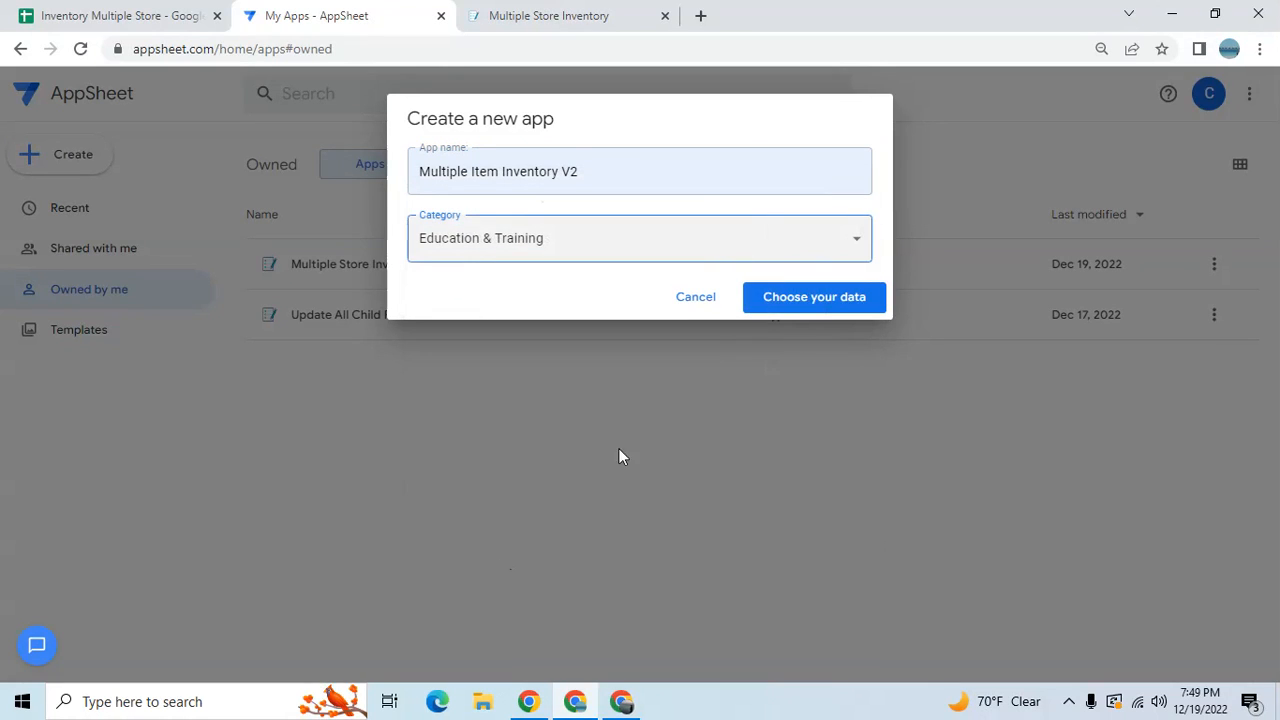
{"action": "left_click", "coordinate": [826, 297]}
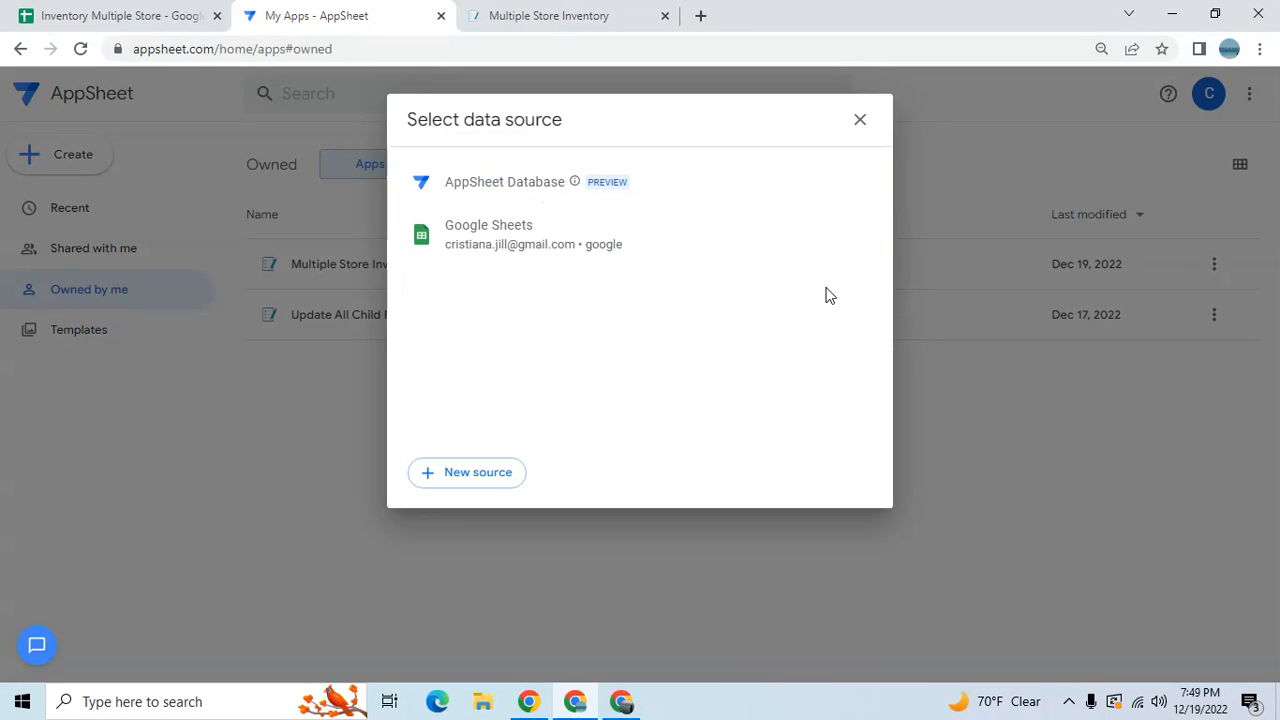
Create the app from the Google Sheets file Inventory Multiple Store in the Sample Apps folder, and dismiss the welcome dialog.
{"action": "left_click", "coordinate": [606, 241]}
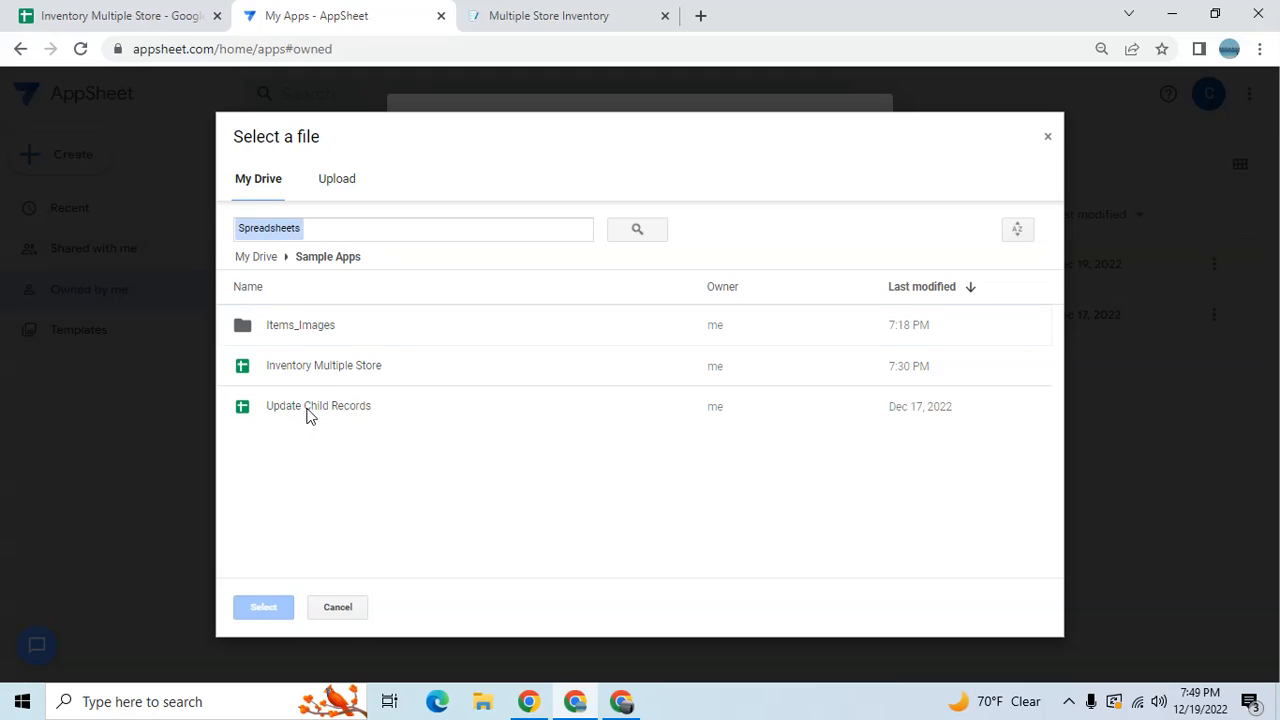
{"action": "left_click", "coordinate": [309, 373]}
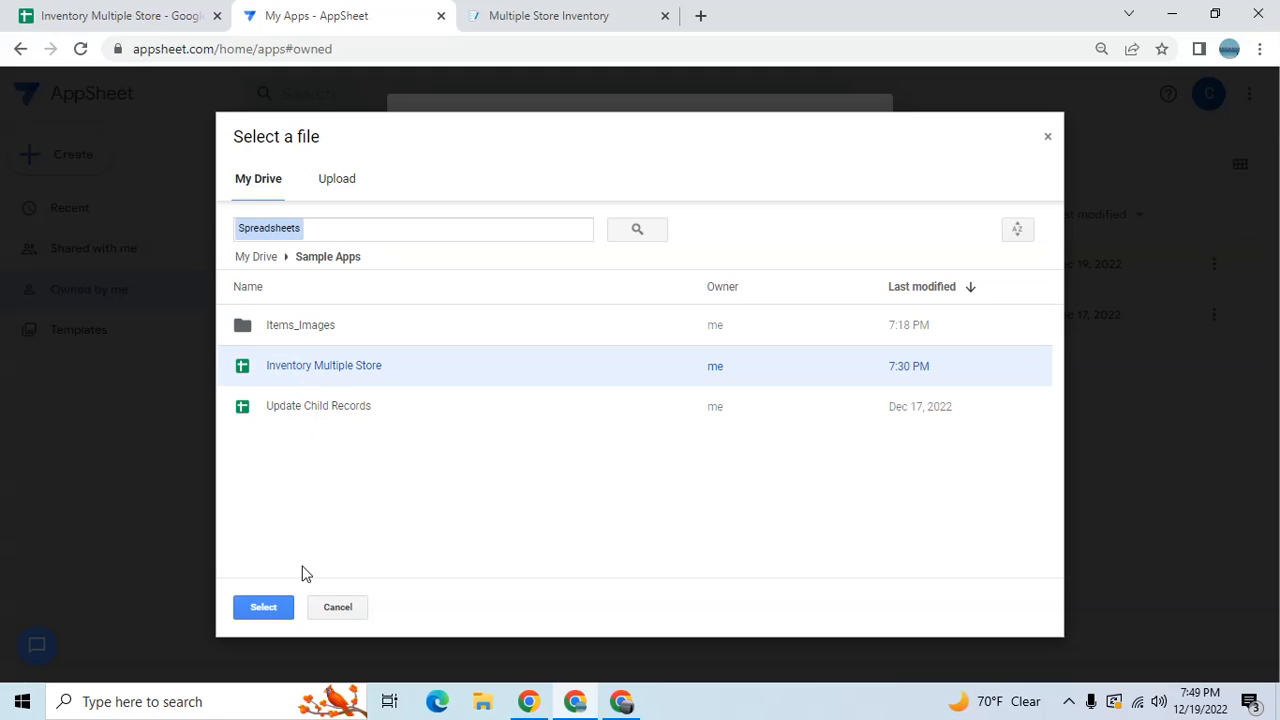
{"action": "left_click", "coordinate": [269, 605]}
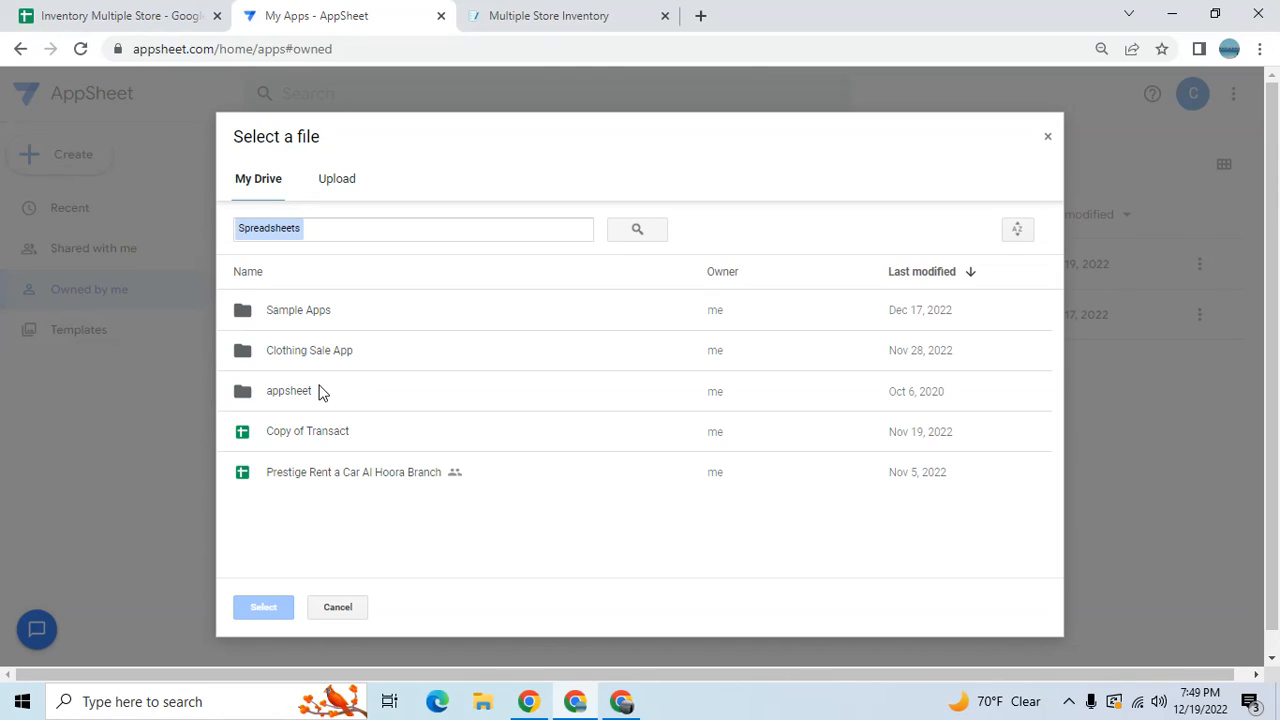
{"action": "double_click", "coordinate": [300, 312]}
{"action": "left_click", "coordinate": [290, 368]}
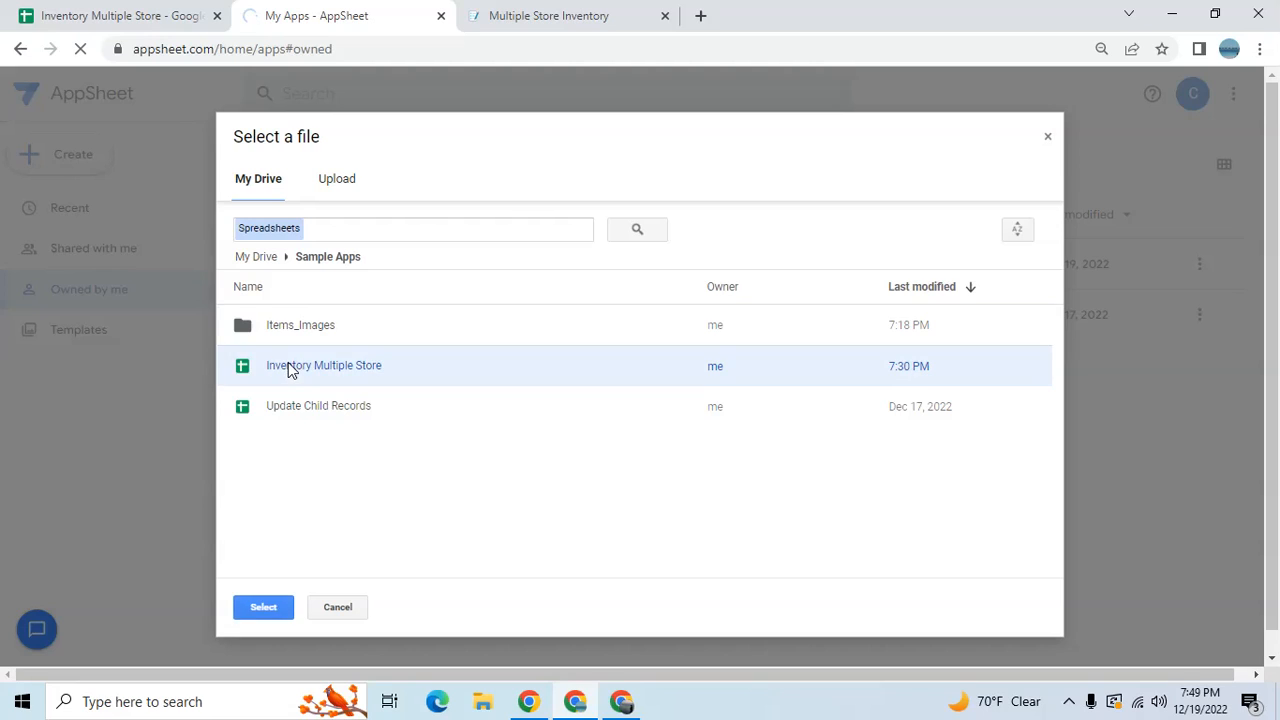
{"action": "left_click", "coordinate": [278, 610]}
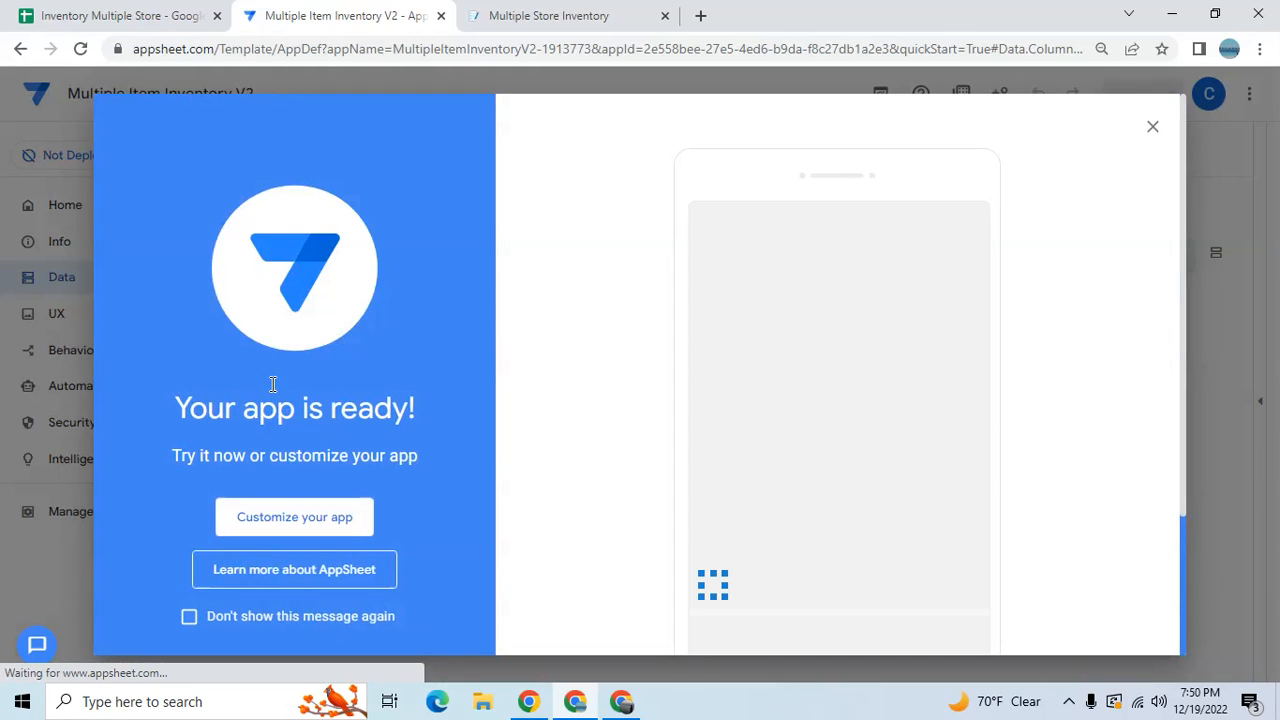
{"action": "left_click", "coordinate": [1153, 130]}
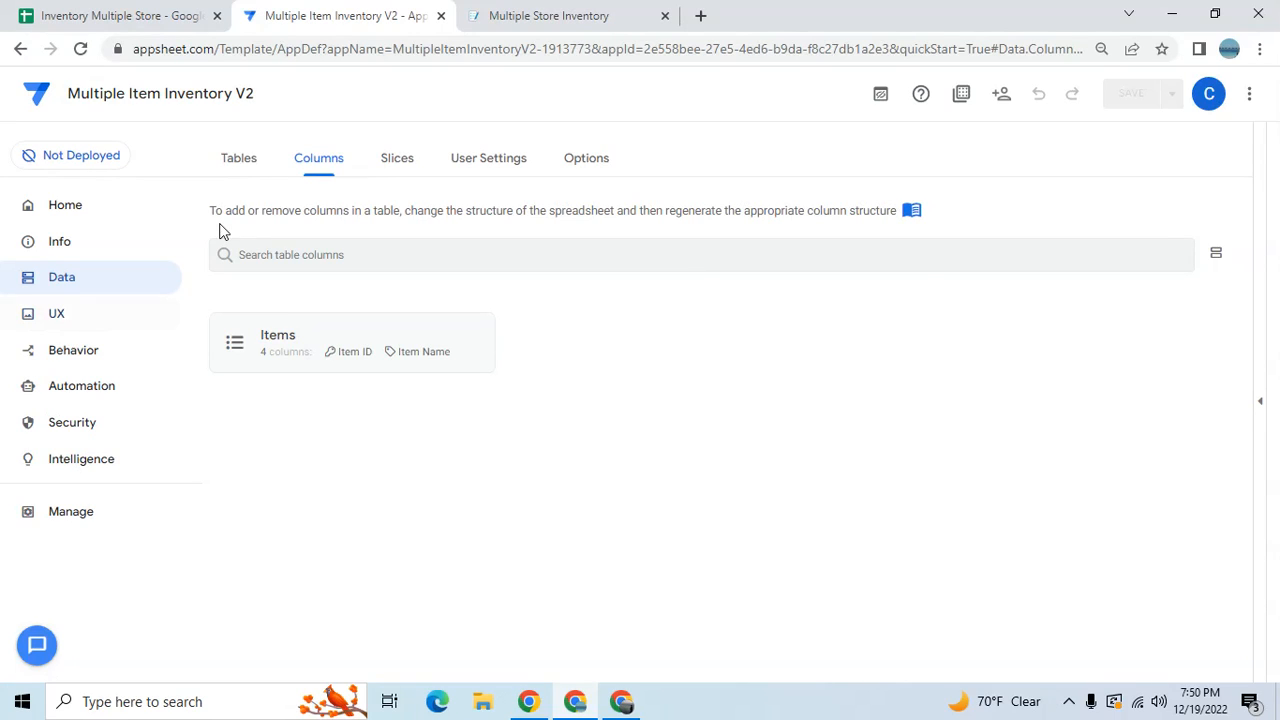
Add the suggested Stocks Inventory table to the app's data tables.
{"action": "left_click", "coordinate": [240, 158]}
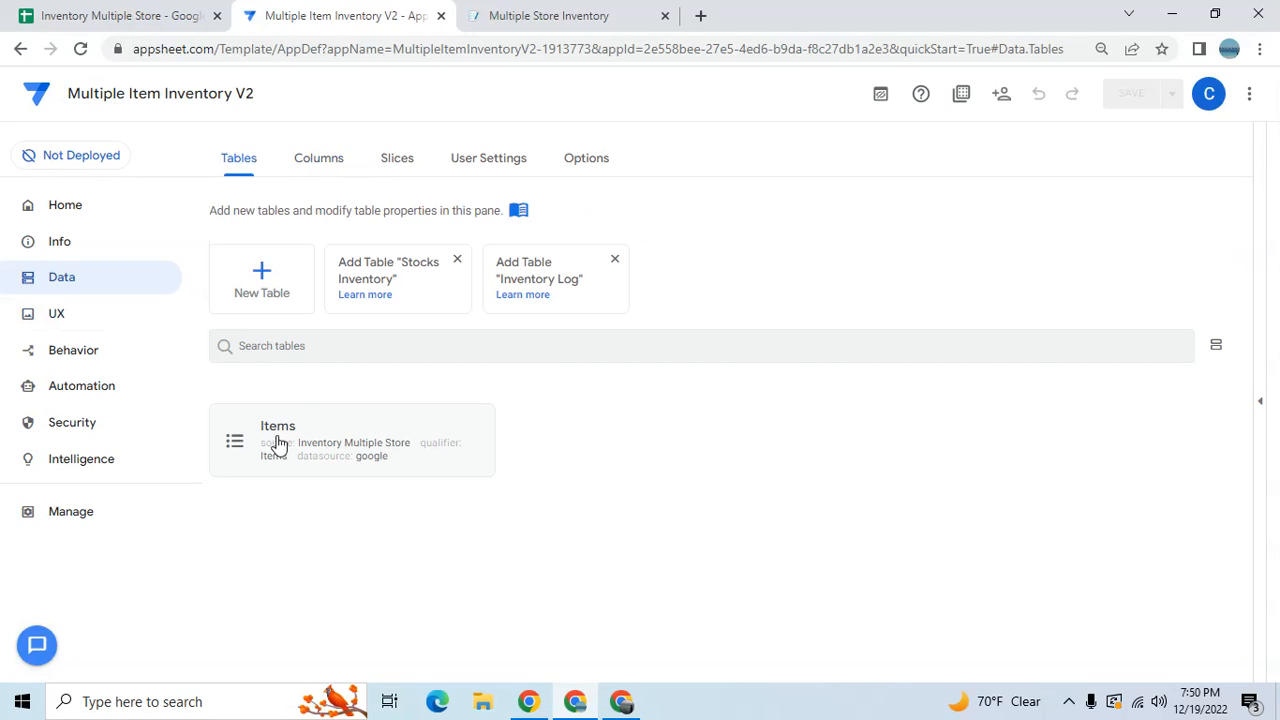
{"action": "left_click", "coordinate": [423, 292]}
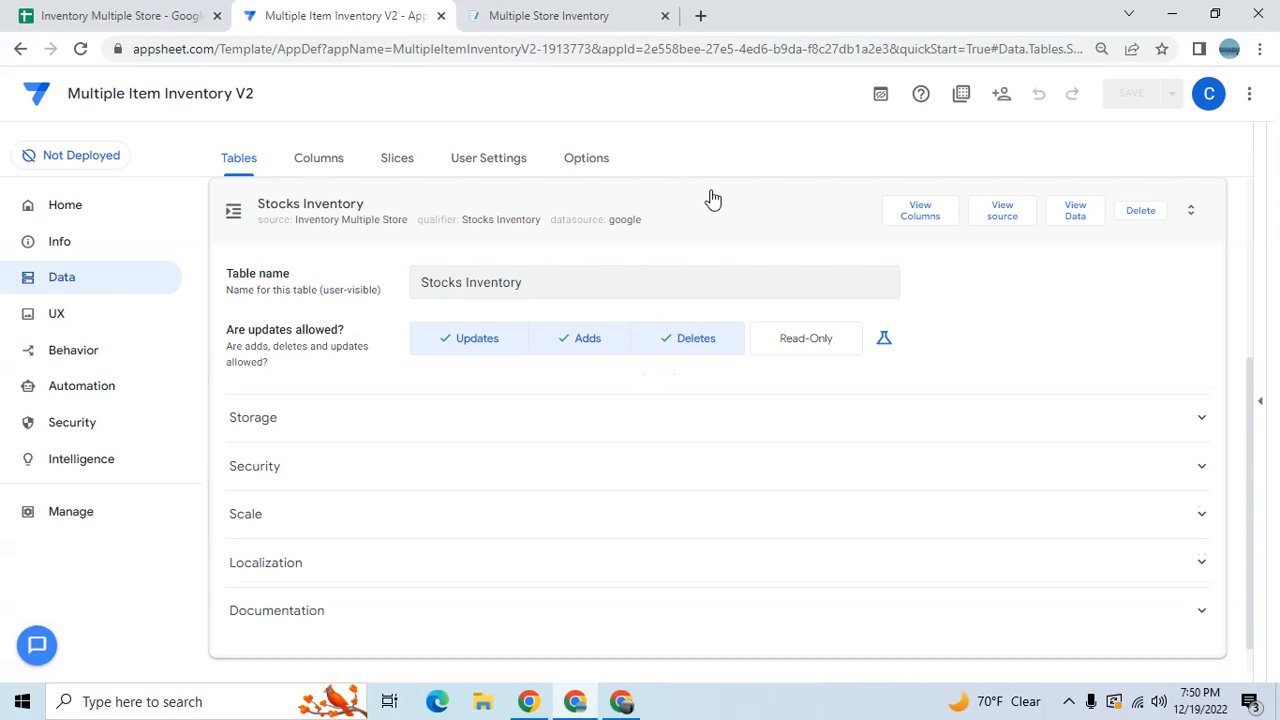
Add the suggested Inventory Log table to the app's data tables.
{"action": "left_click", "coordinate": [665, 192]}
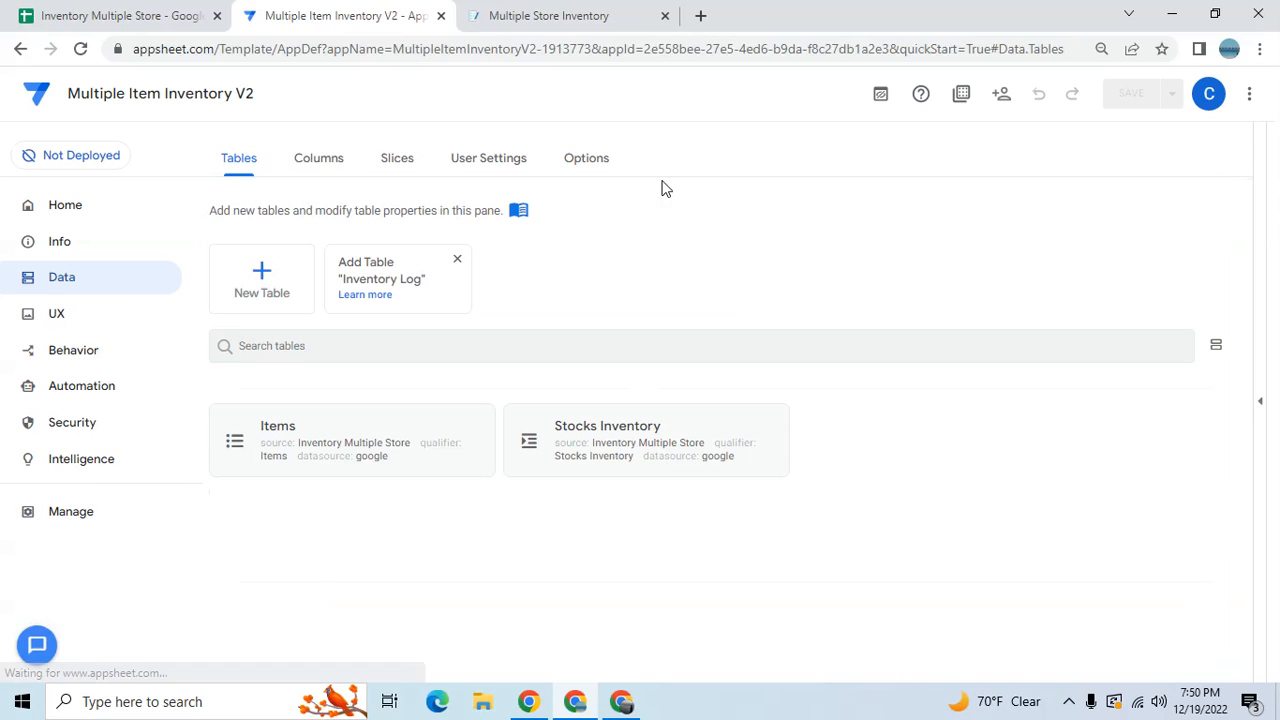
{"action": "left_click", "coordinate": [425, 265]}
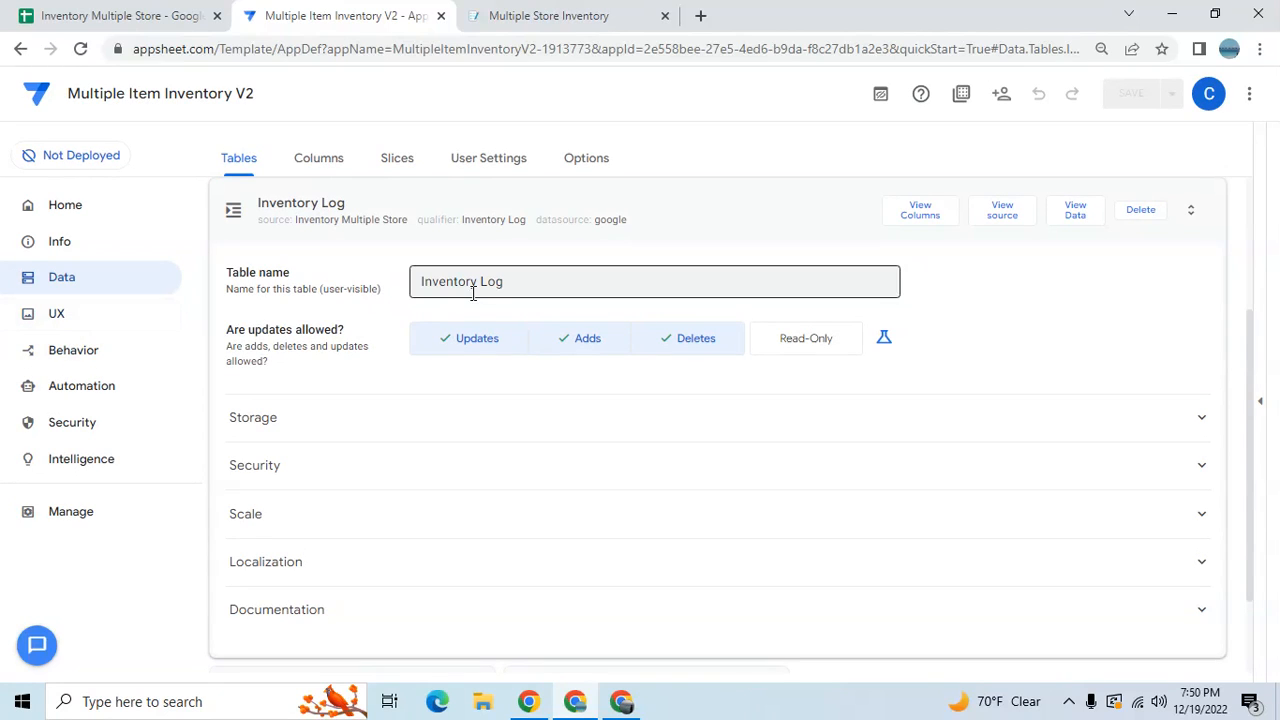
{"action": "left_click", "coordinate": [545, 200]}
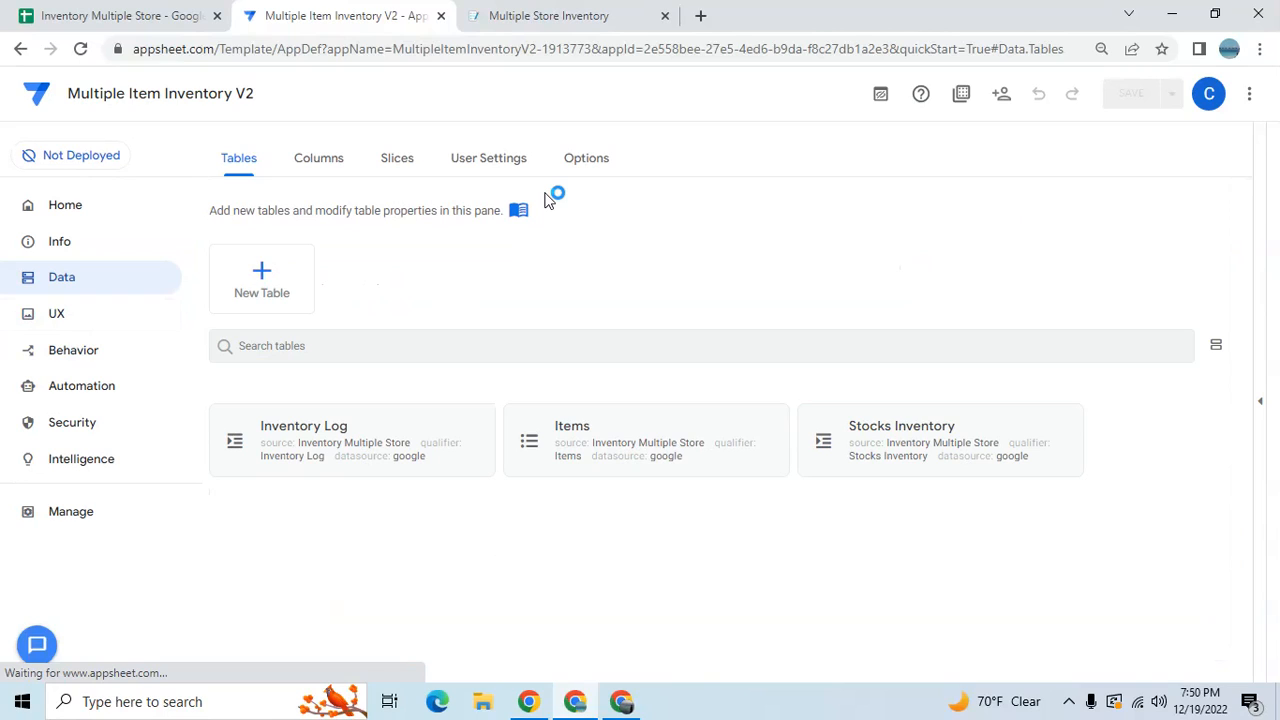
In the Items table, set the Item ID column's type to Text, mark it as the label, and make Item Name required.
{"action": "left_click", "coordinate": [689, 431]}
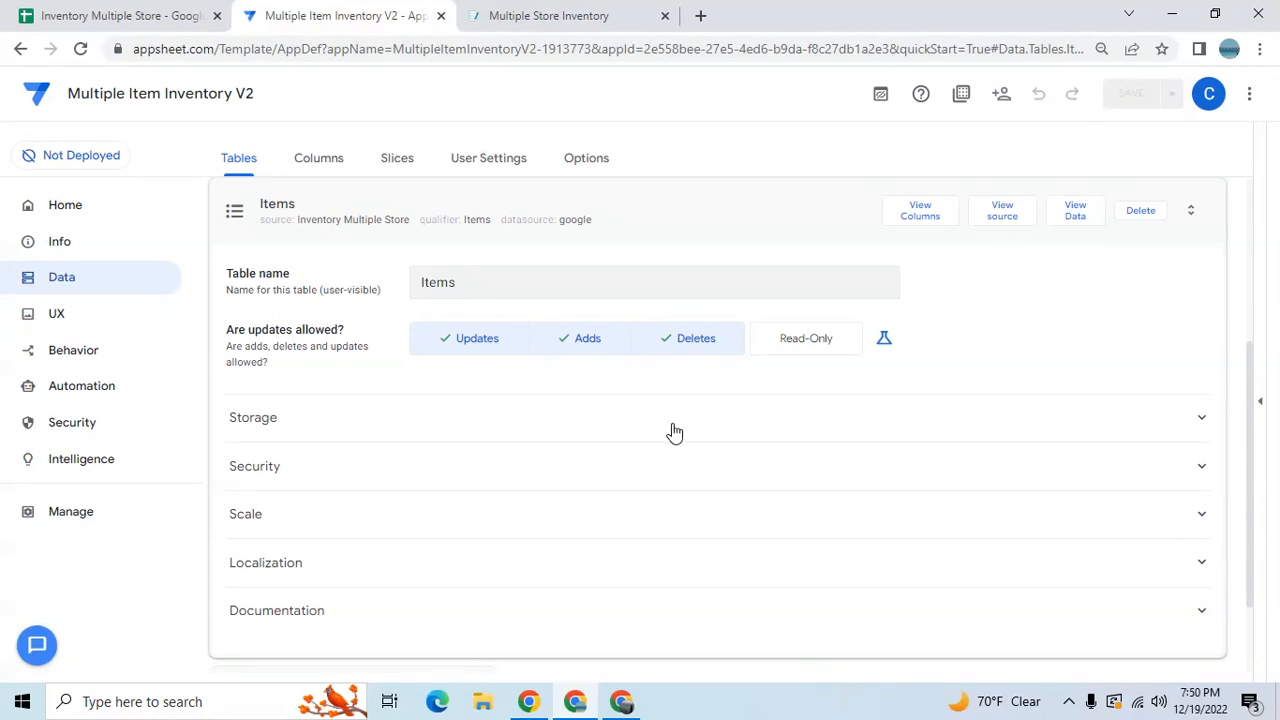
{"action": "left_click", "coordinate": [932, 214]}
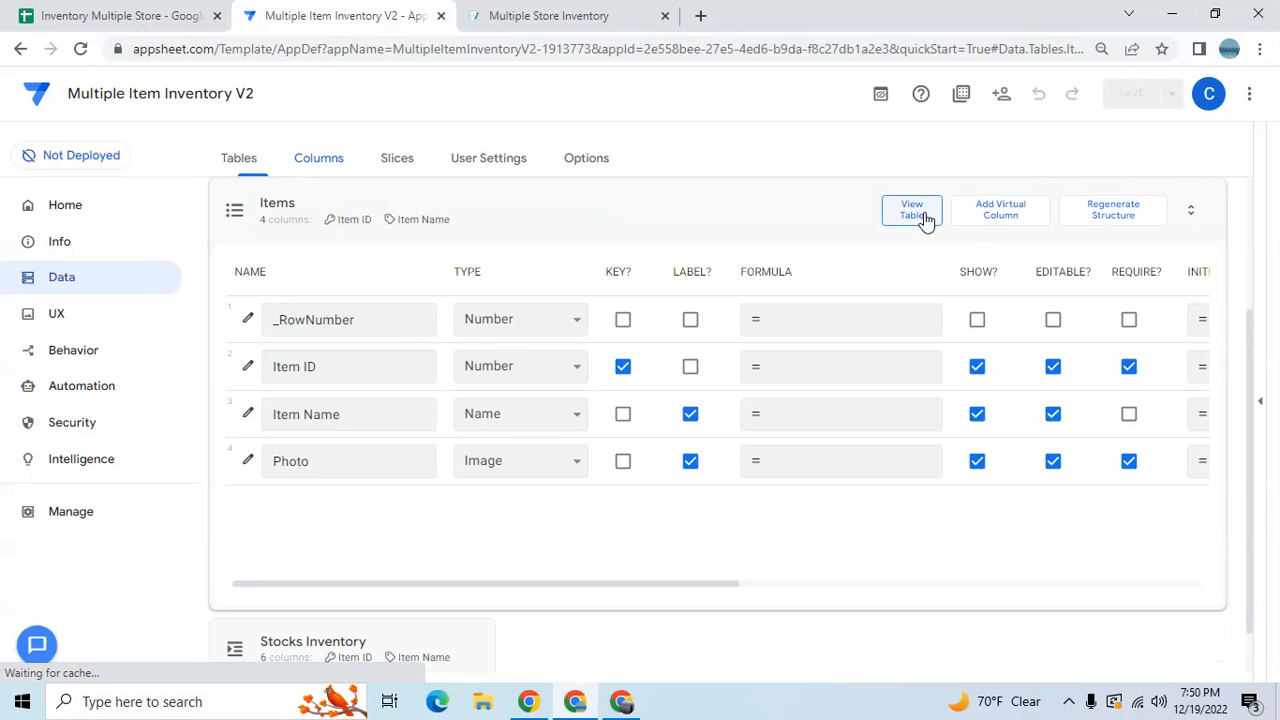
{"action": "left_click", "coordinate": [912, 212]}
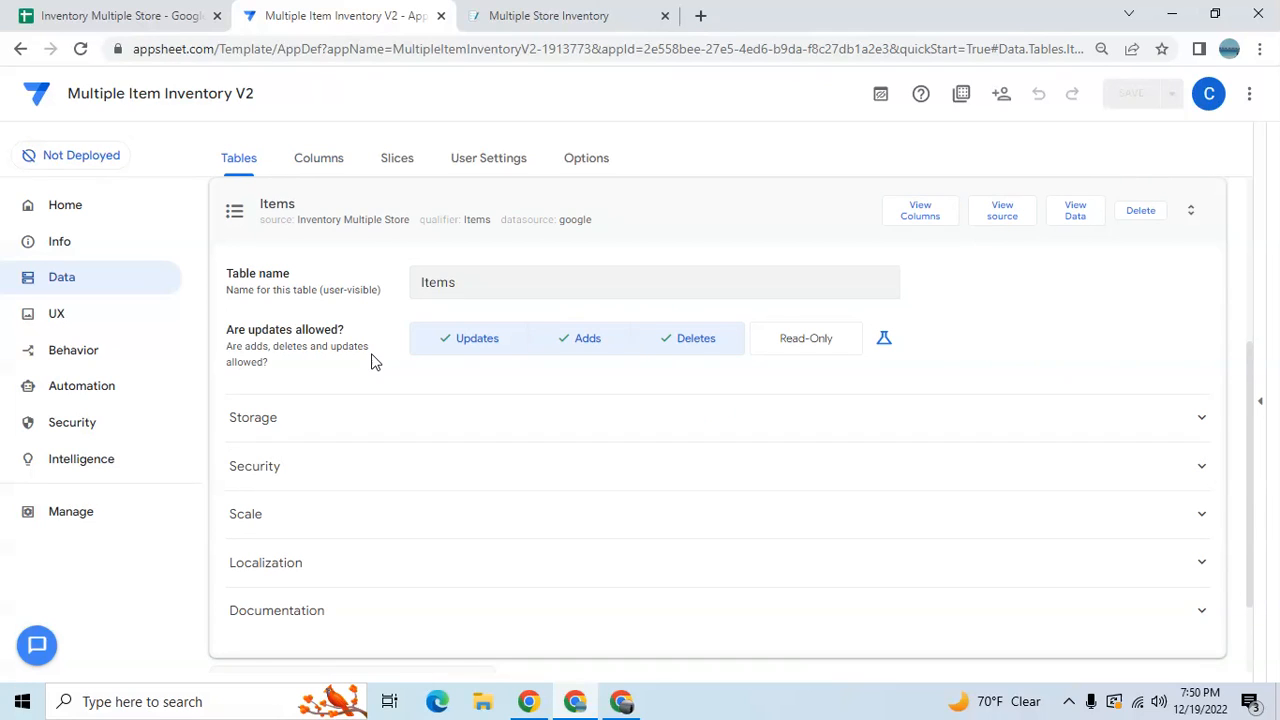
{"action": "left_click", "coordinate": [919, 222]}
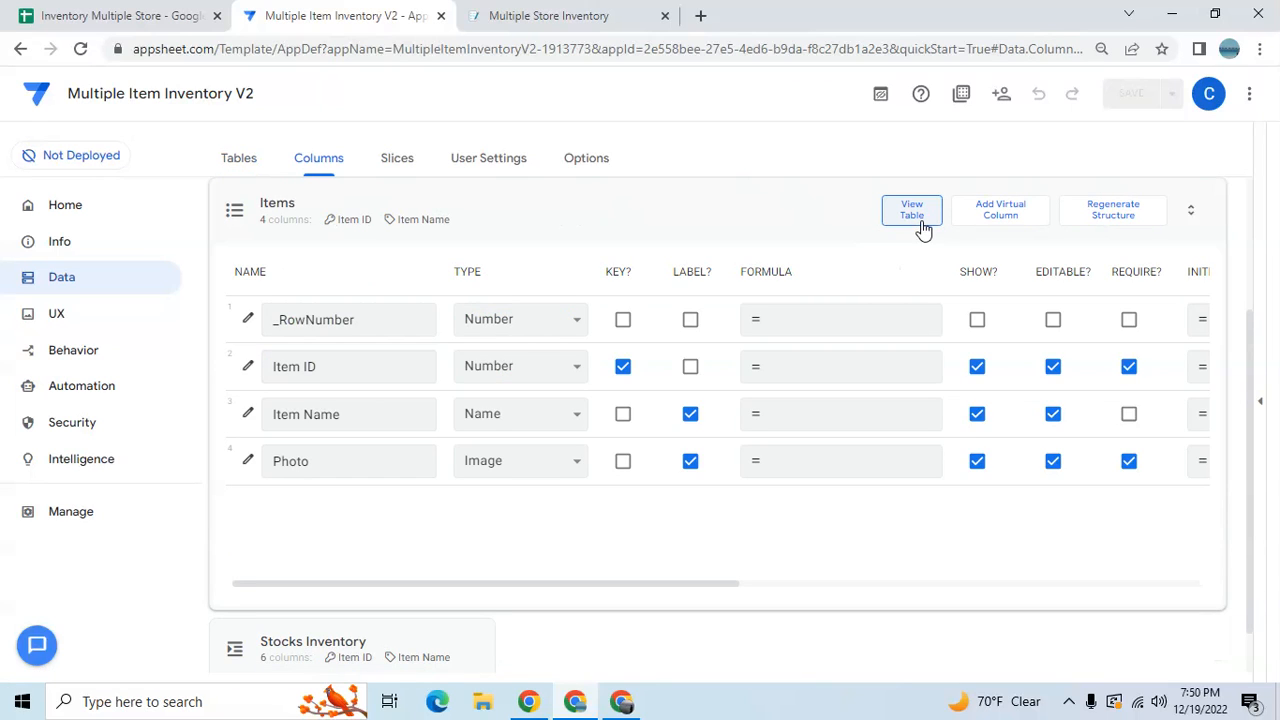
{"action": "left_click", "coordinate": [575, 367]}
{"action": "key", "text": "t"}
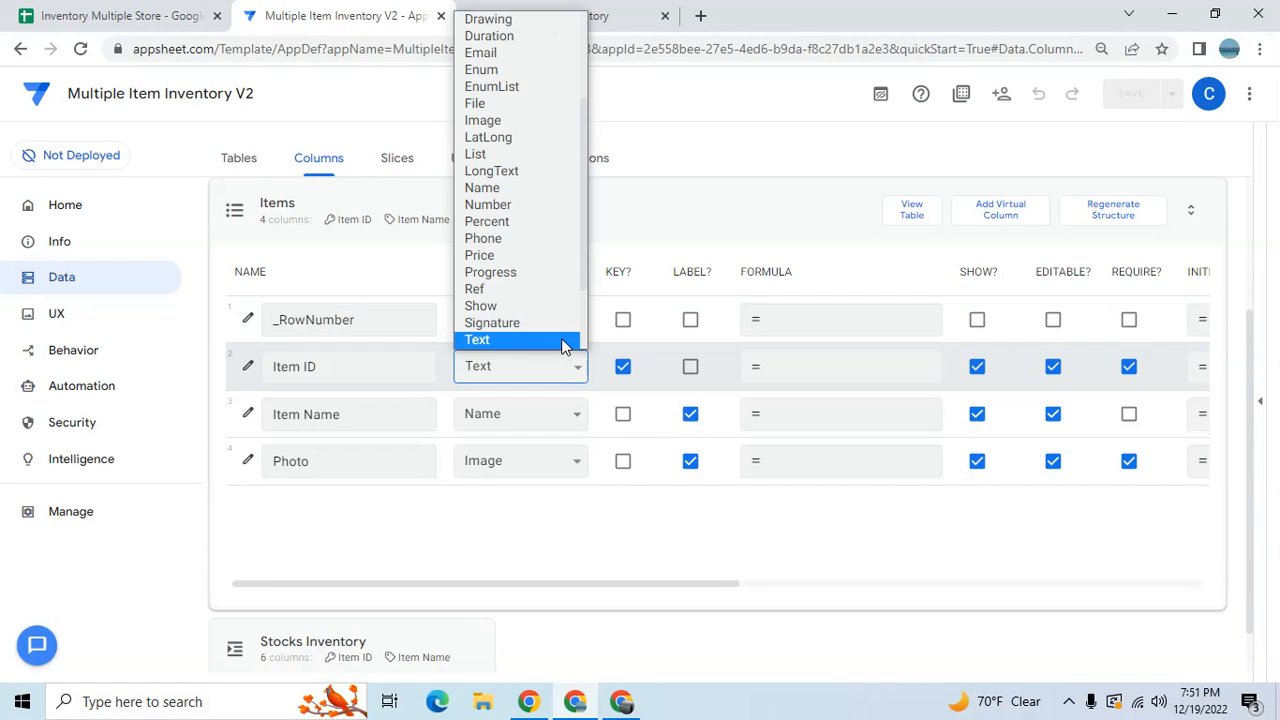
{"action": "left_click", "coordinate": [563, 346]}
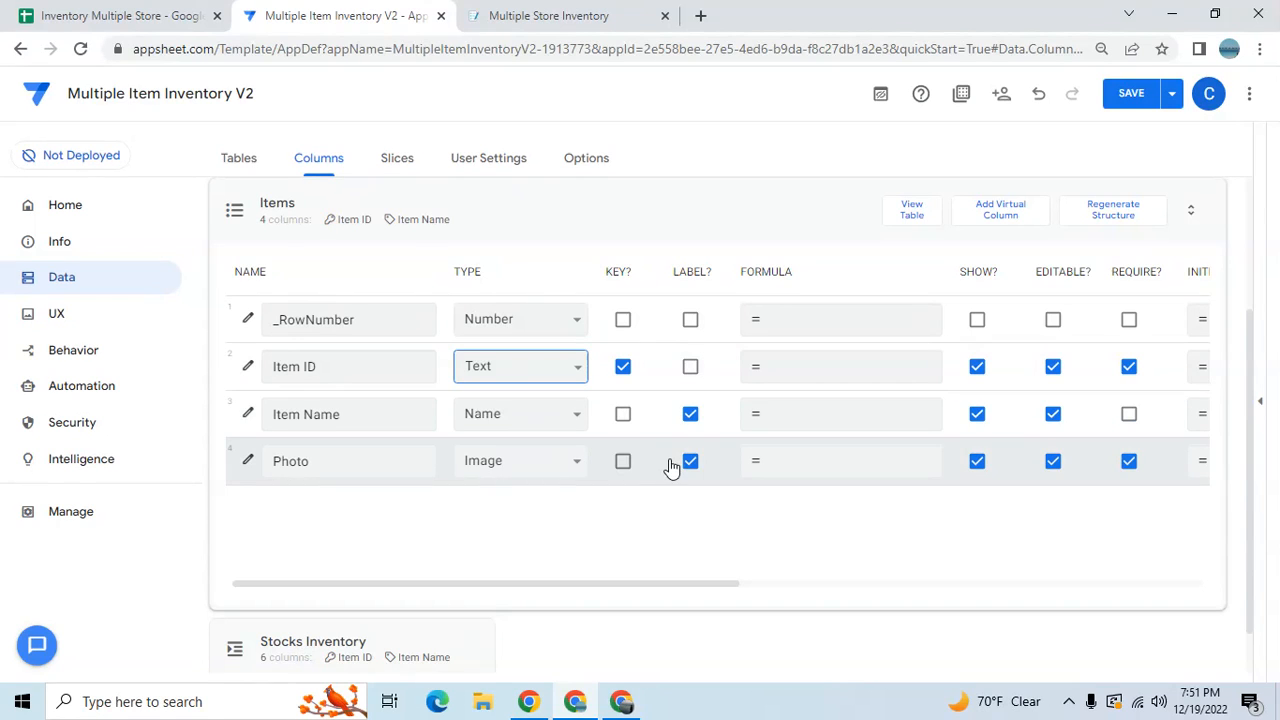
{"action": "left_click", "coordinate": [691, 368]}
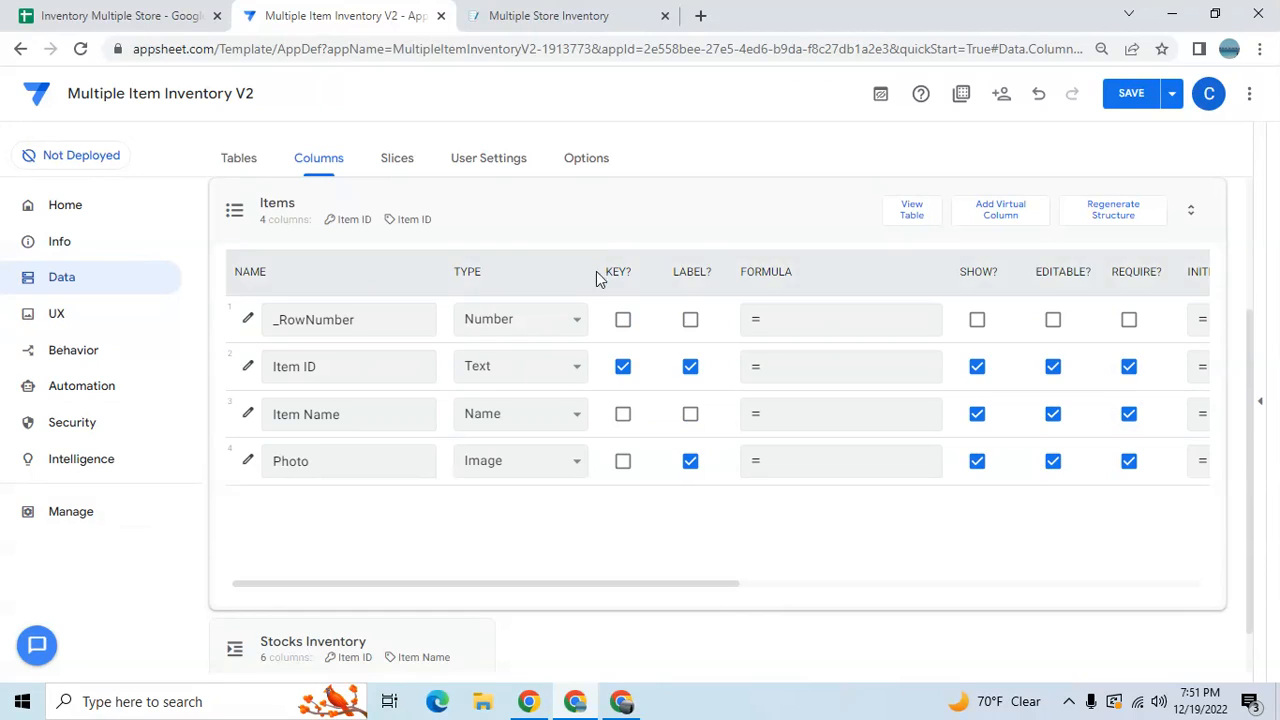
{"action": "left_click", "coordinate": [590, 218]}
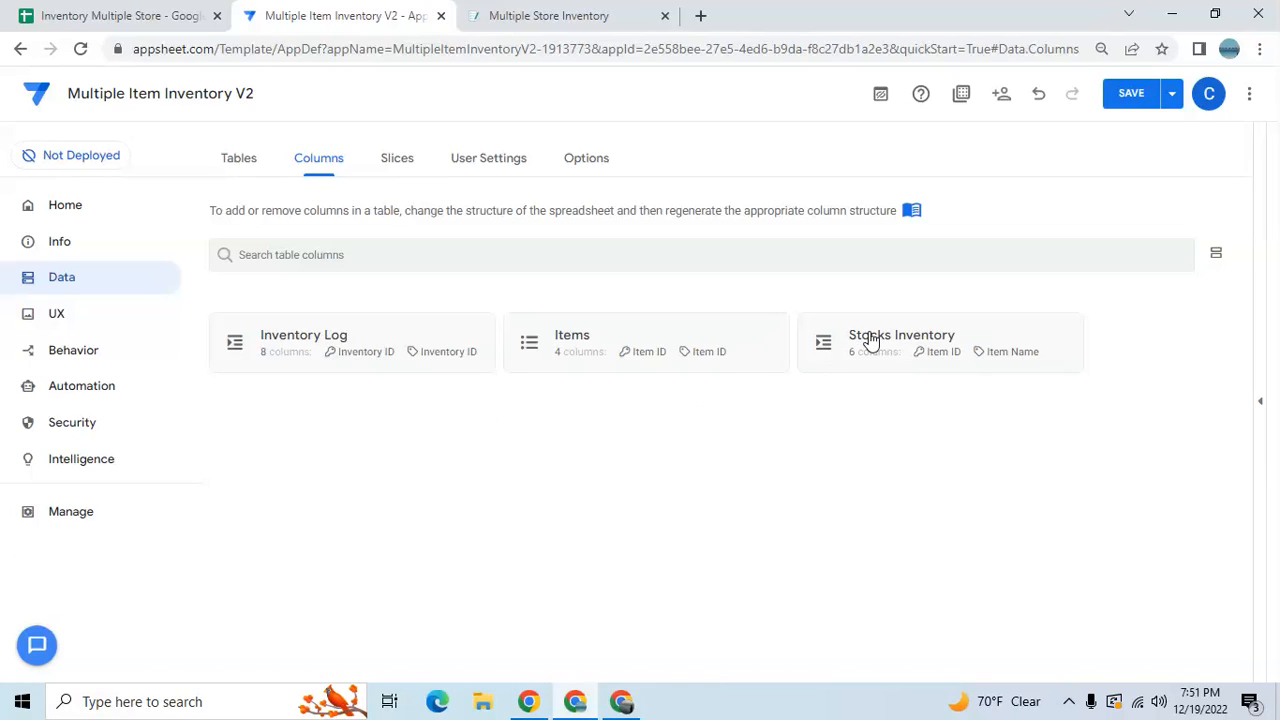
Set the Editable condition of the Inventory Log table's Inventory ID column to isblank([_this]).
{"action": "left_click", "coordinate": [380, 337]}
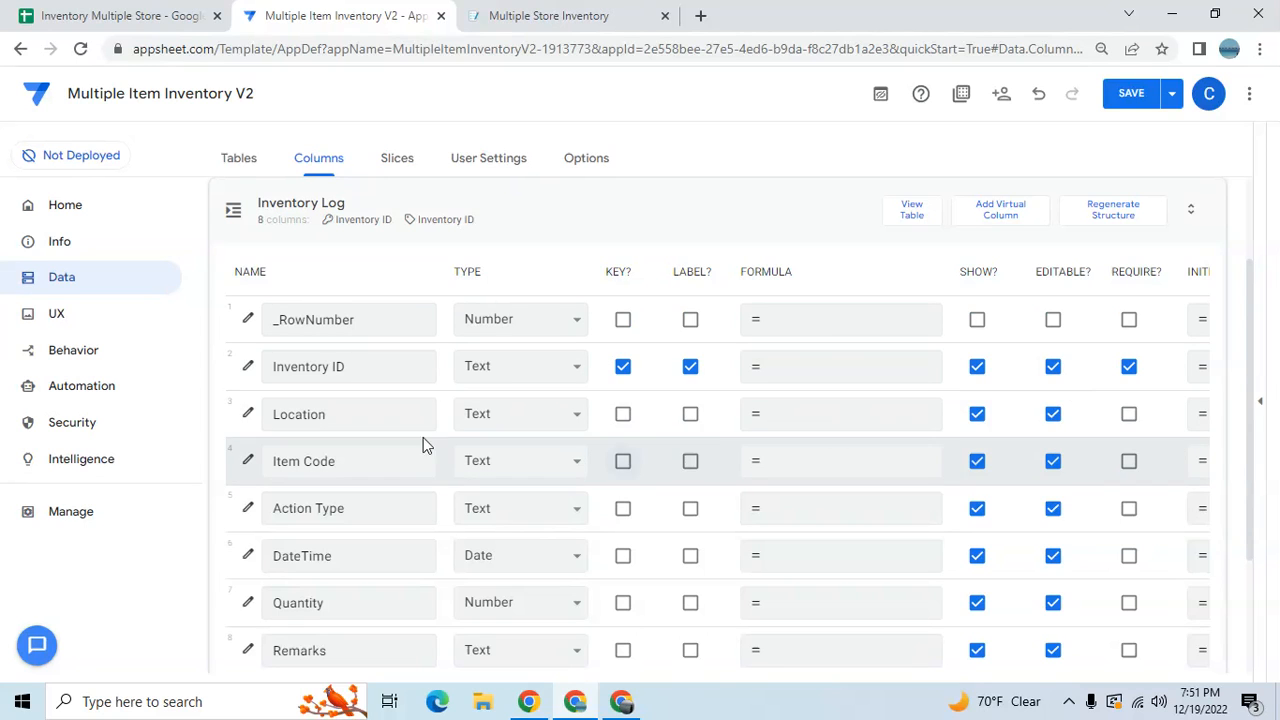
{"action": "left_click", "coordinate": [248, 367]}
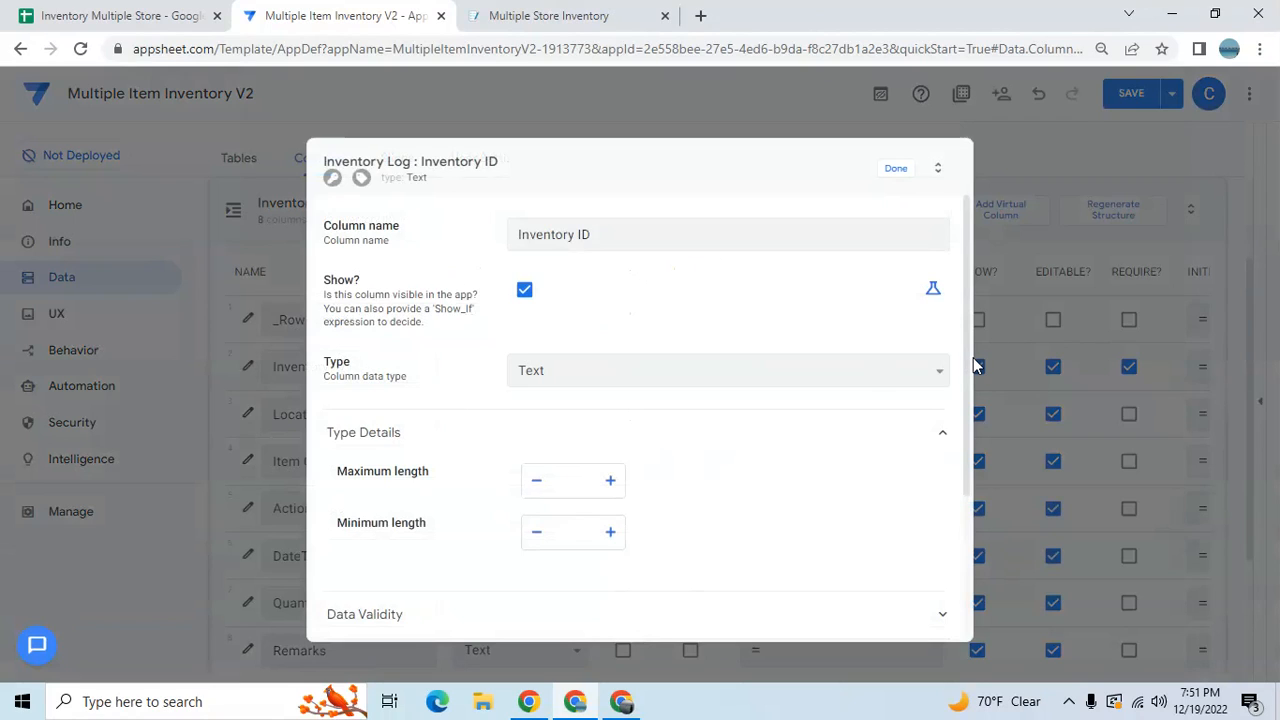
{"action": "scroll", "coordinate": [971, 380], "scroll_direction": "down", "scroll_amount": 3}
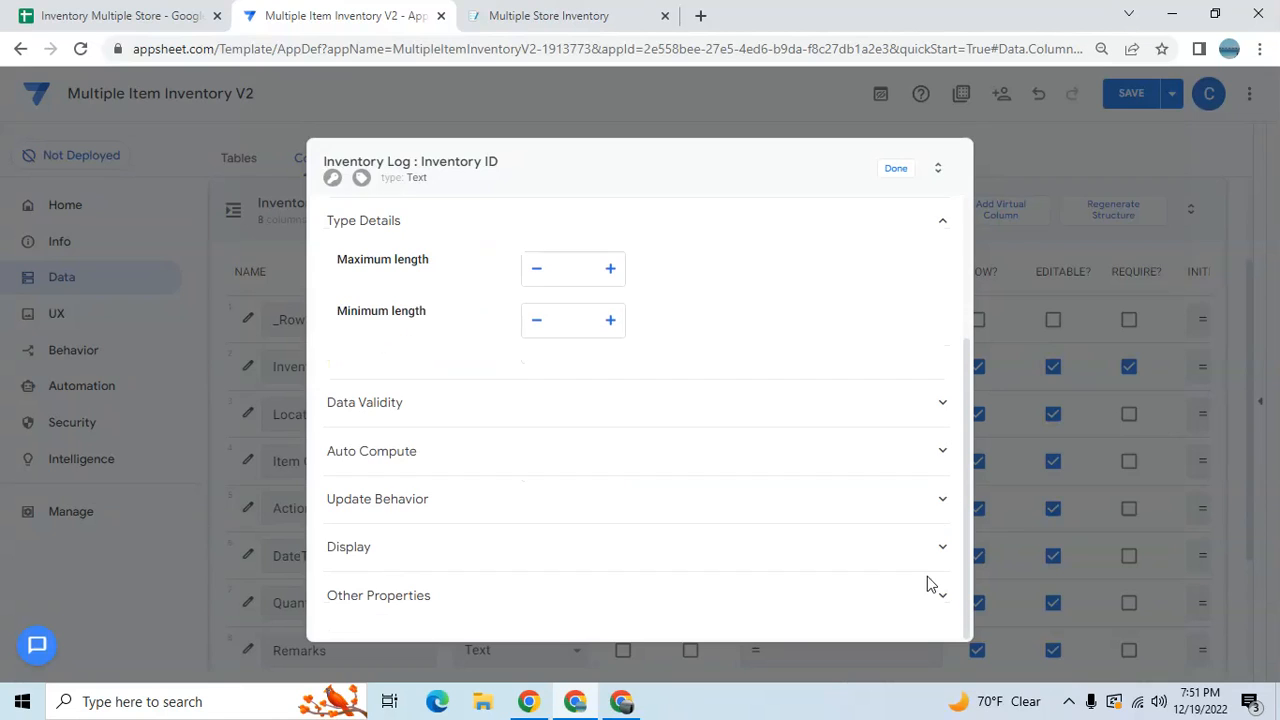
{"action": "left_click", "coordinate": [543, 440]}
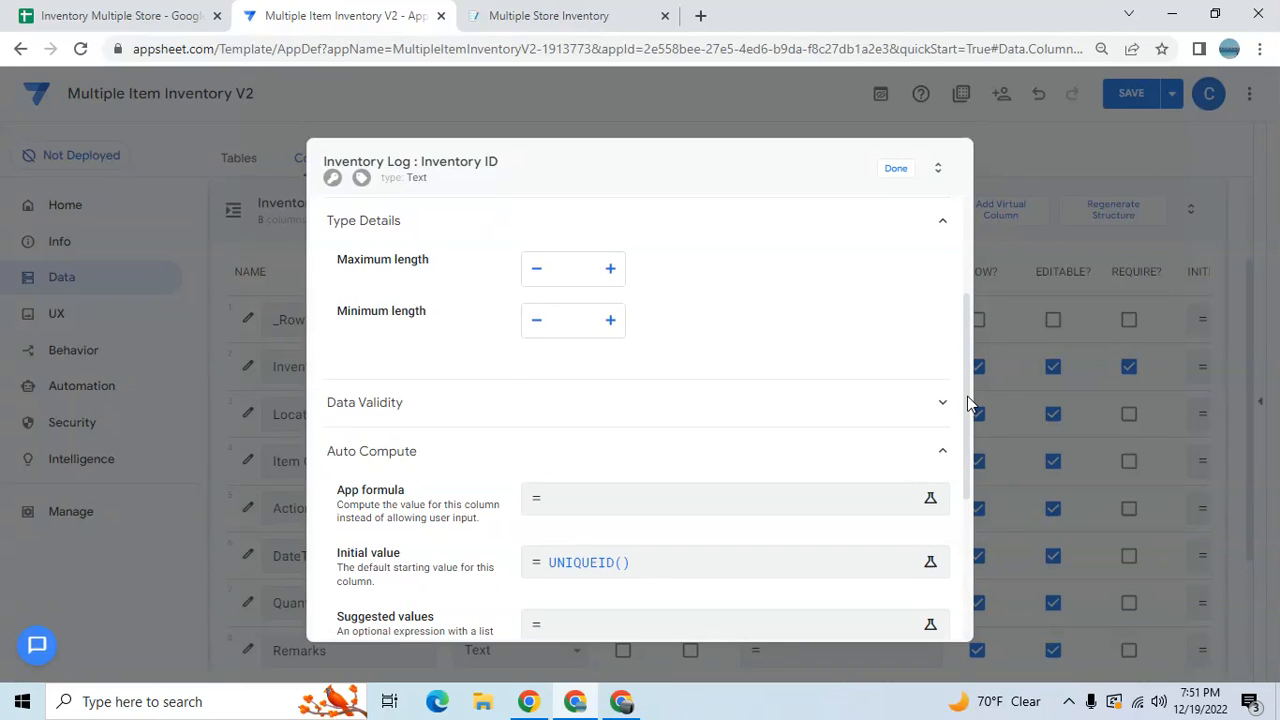
{"action": "left_click_drag", "start_coordinate": [968, 400], "coordinate": [960, 566]}
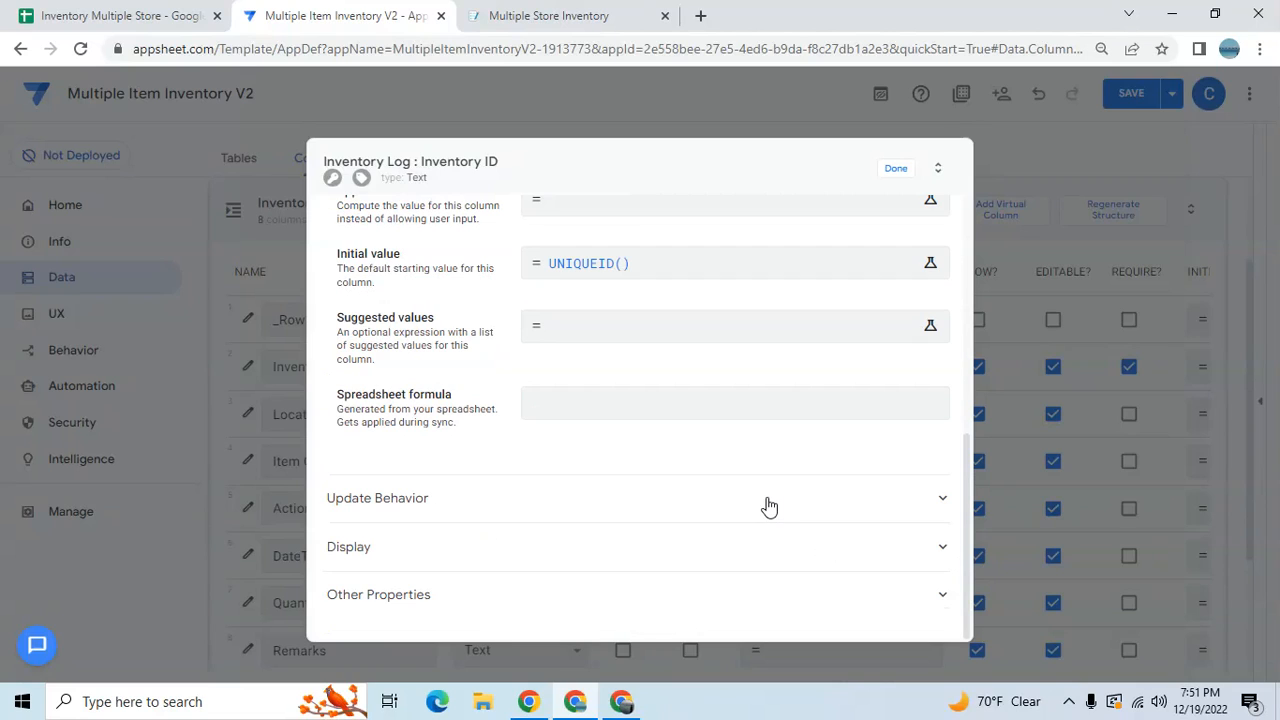
{"action": "left_click", "coordinate": [768, 505]}
{"action": "left_click", "coordinate": [935, 612]}
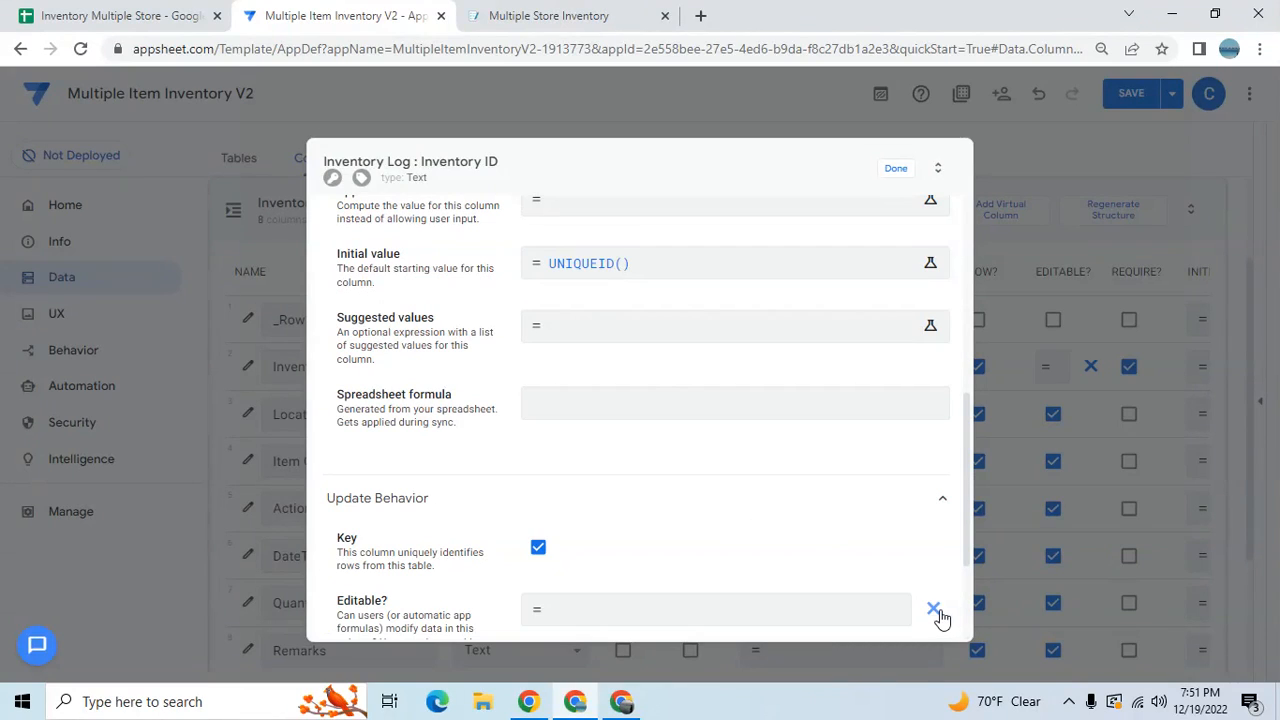
{"action": "left_click", "coordinate": [874, 609]}
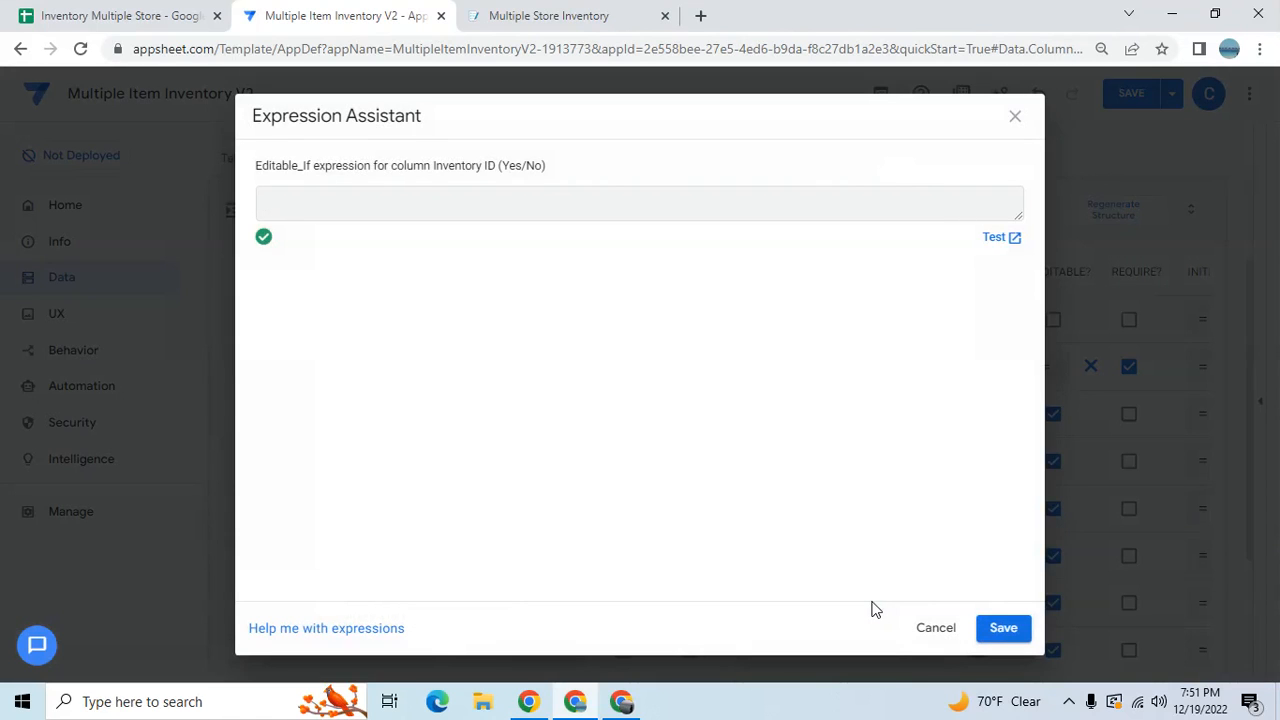
{"action": "type", "text": "isblank("}
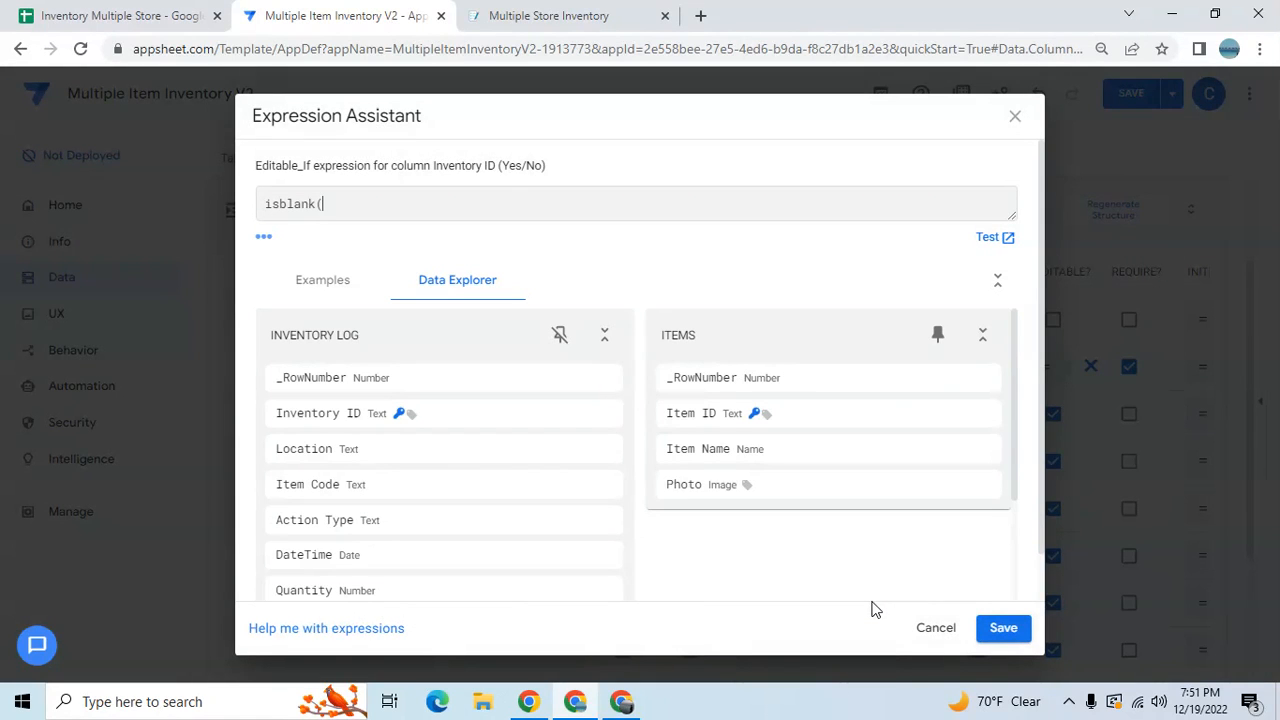
{"action": "type", "text": "[_this"}
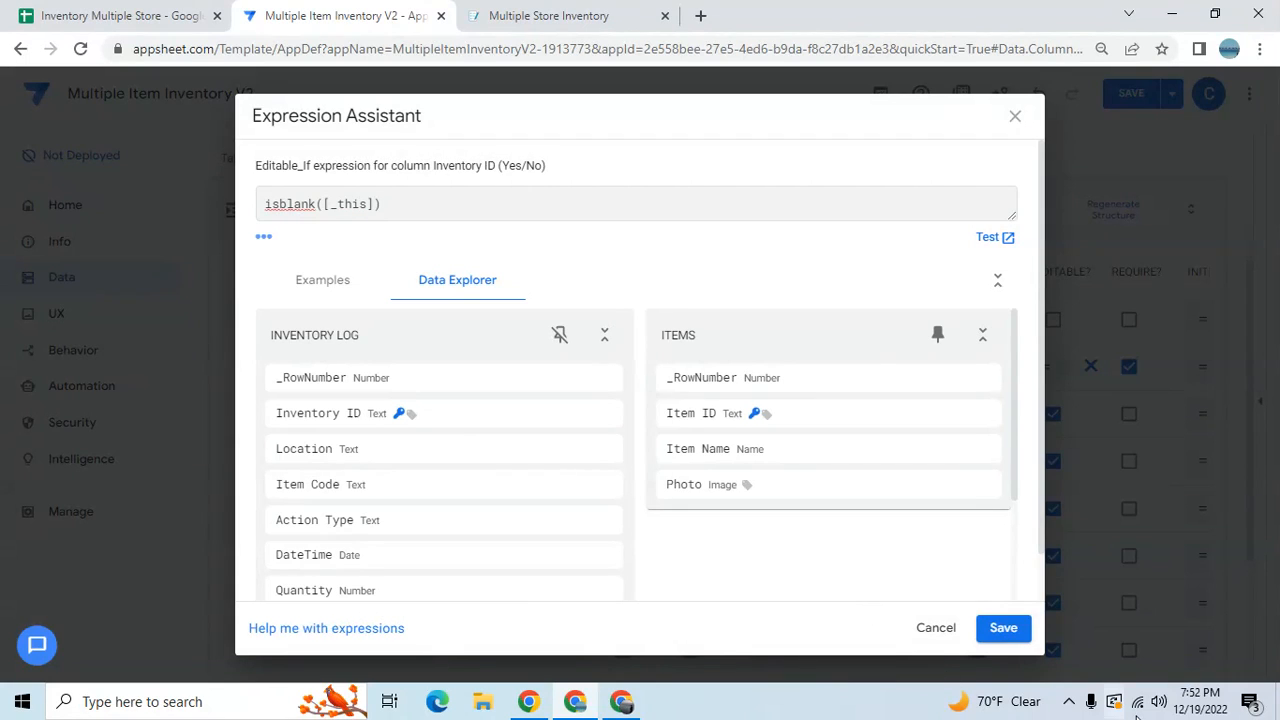
{"action": "left_click", "coordinate": [1003, 628]}
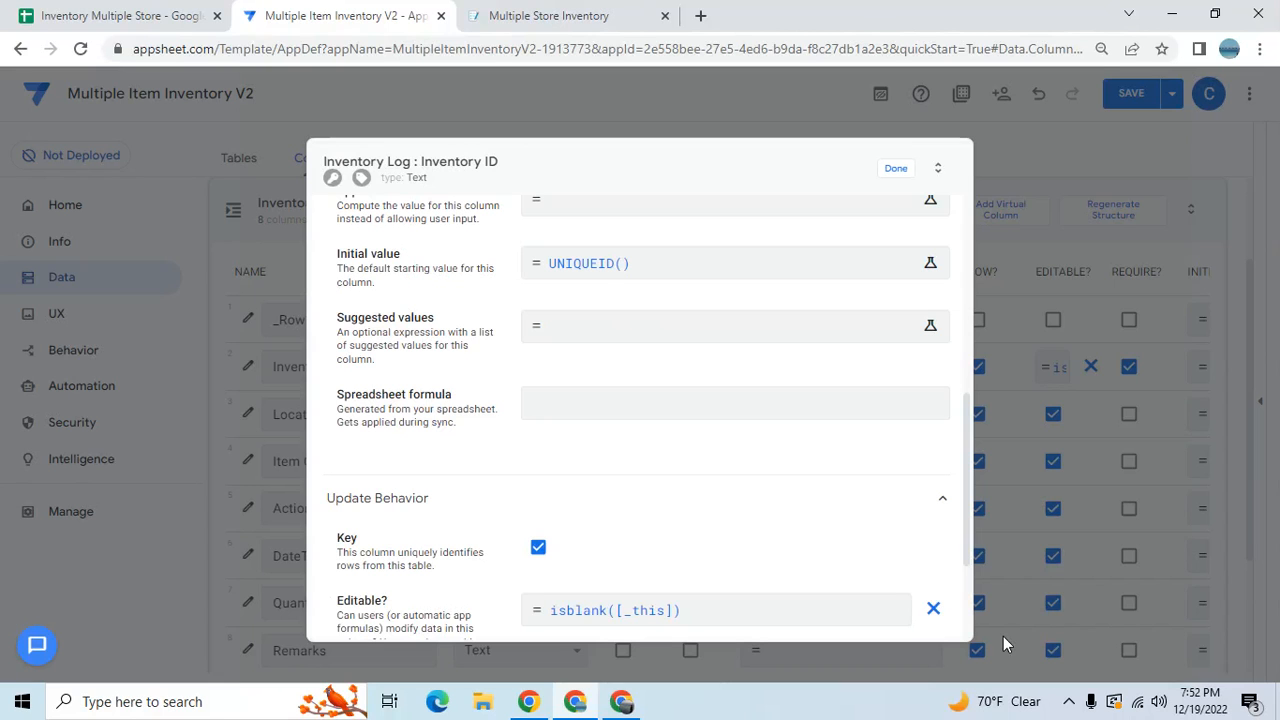
{"action": "left_click", "coordinate": [897, 170]}
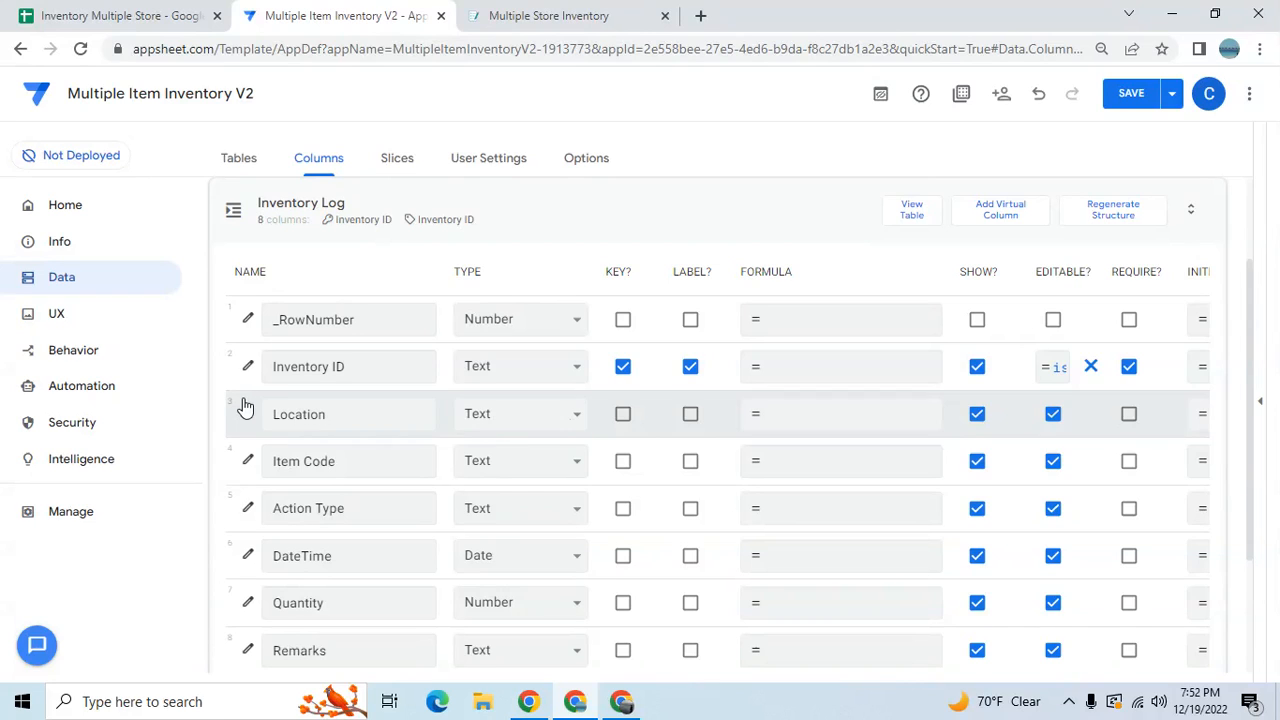
Make the Inventory Log's Location column required and set its Valid If formula to Stocks Inventory[Location].
{"action": "left_click", "coordinate": [1130, 418]}
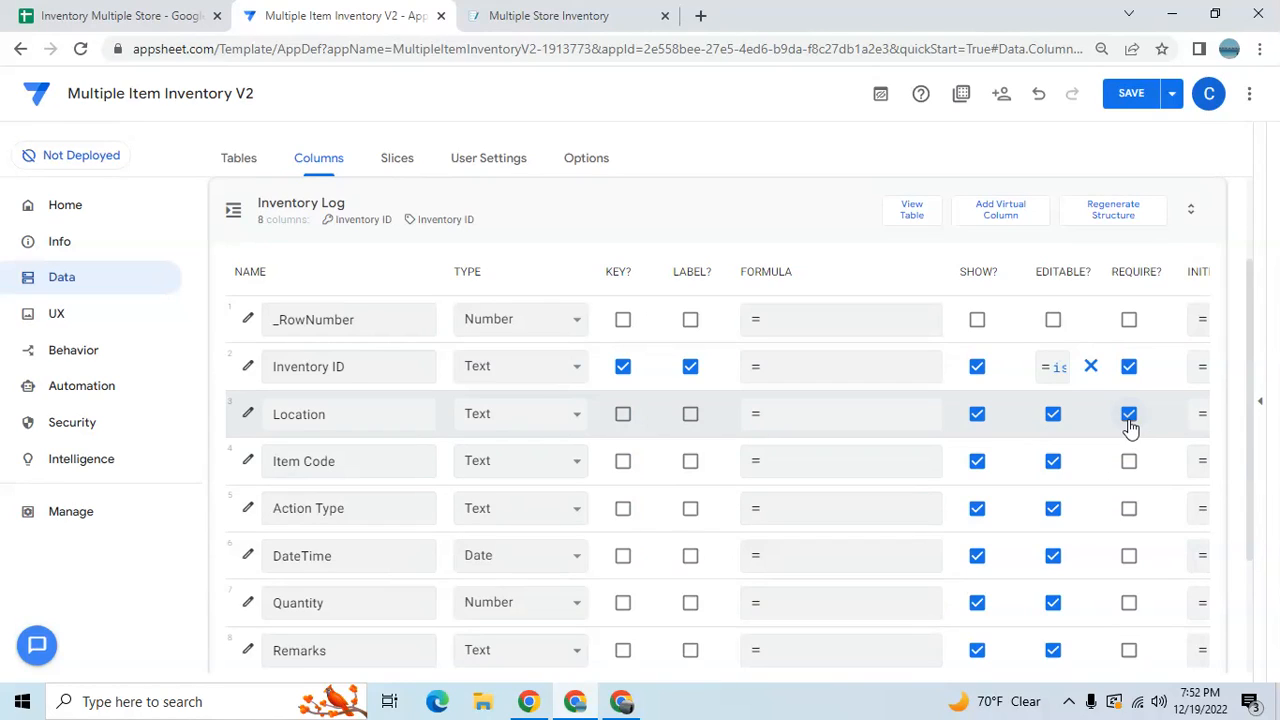
{"action": "left_click", "coordinate": [246, 414]}
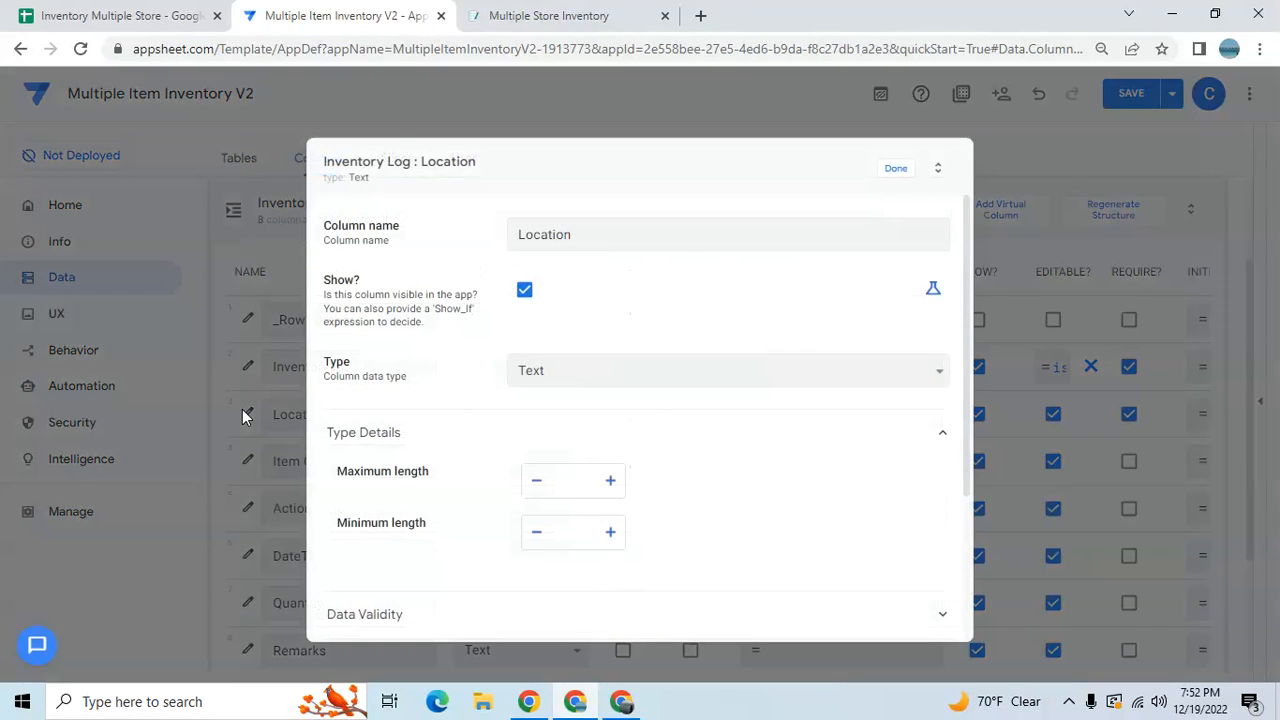
{"action": "scroll", "coordinate": [966, 470], "scroll_direction": "down", "scroll_amount": 2}
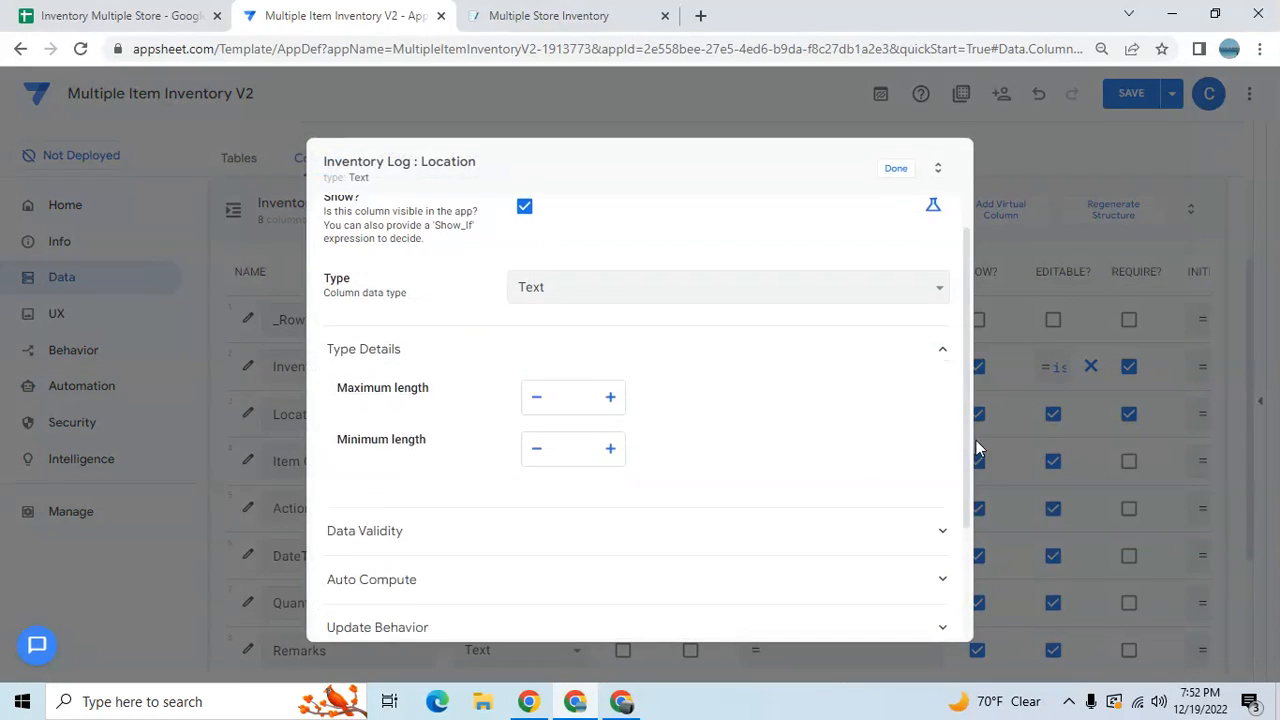
{"action": "left_click", "coordinate": [657, 448]}
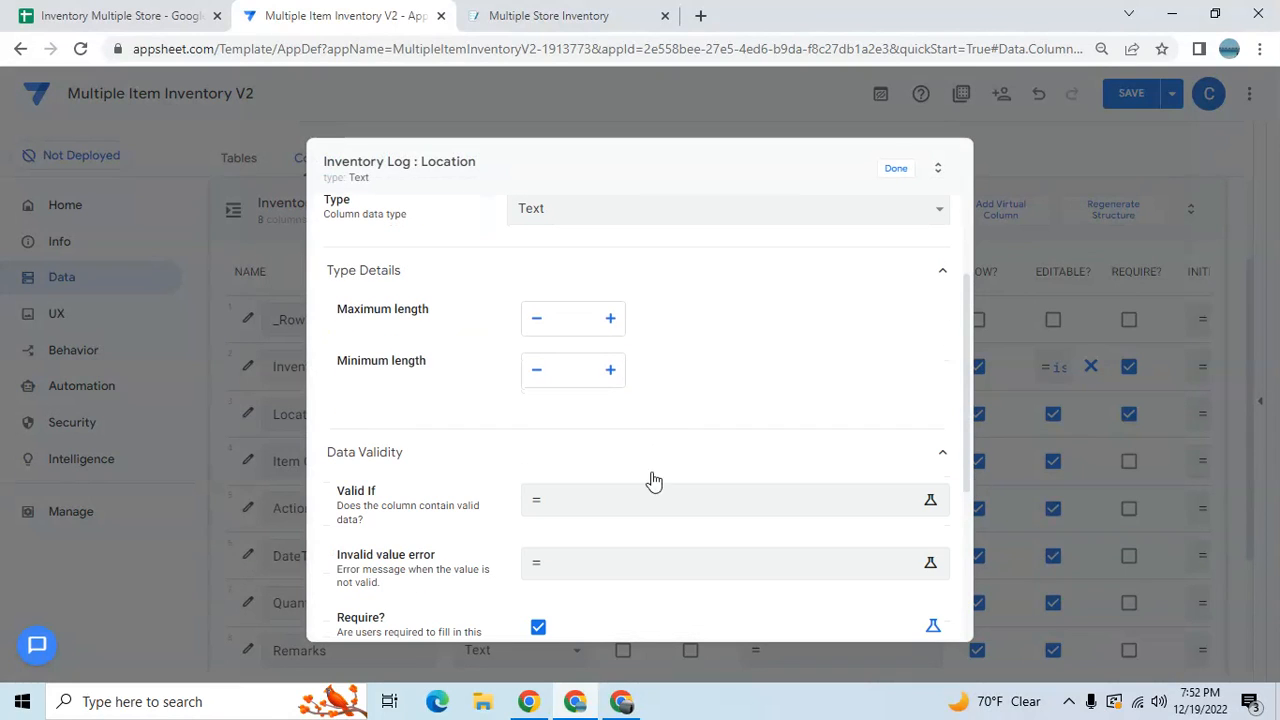
{"action": "left_click", "coordinate": [646, 502]}
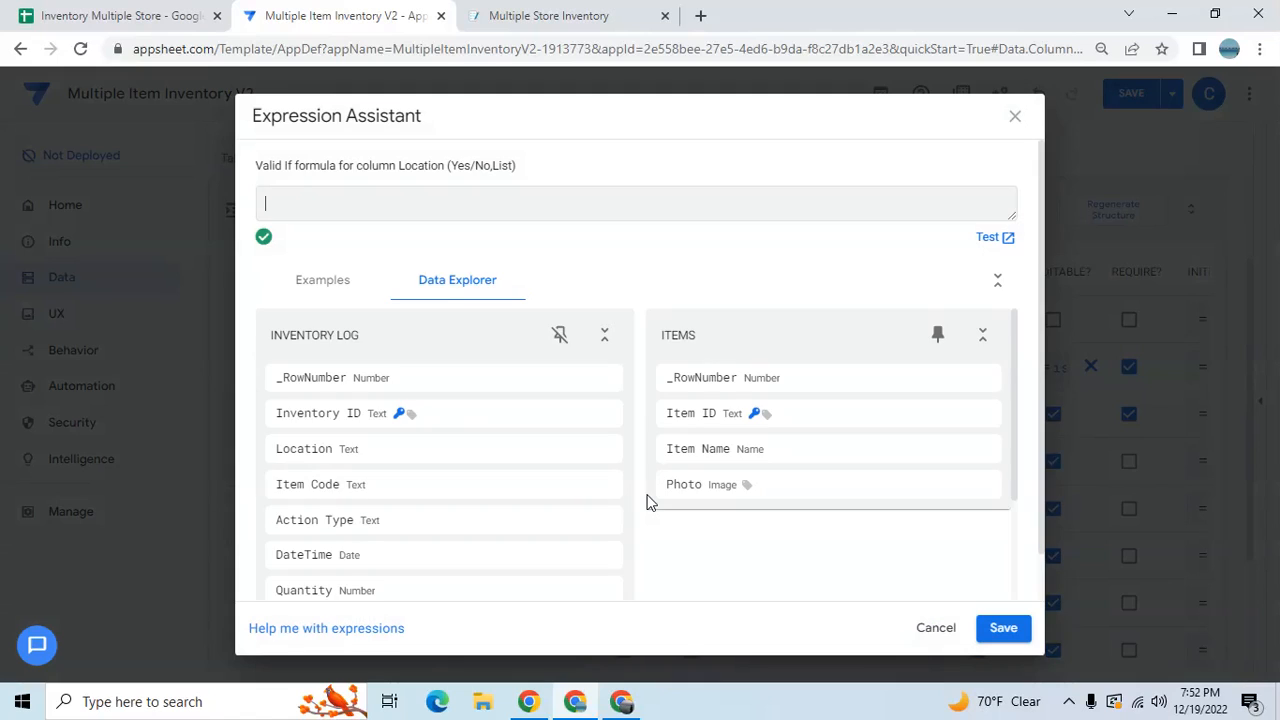
{"action": "type", "text": "st"}
{"action": "key", "text": "BackSpace"}
{"action": "key", "text": "BackSpace"}
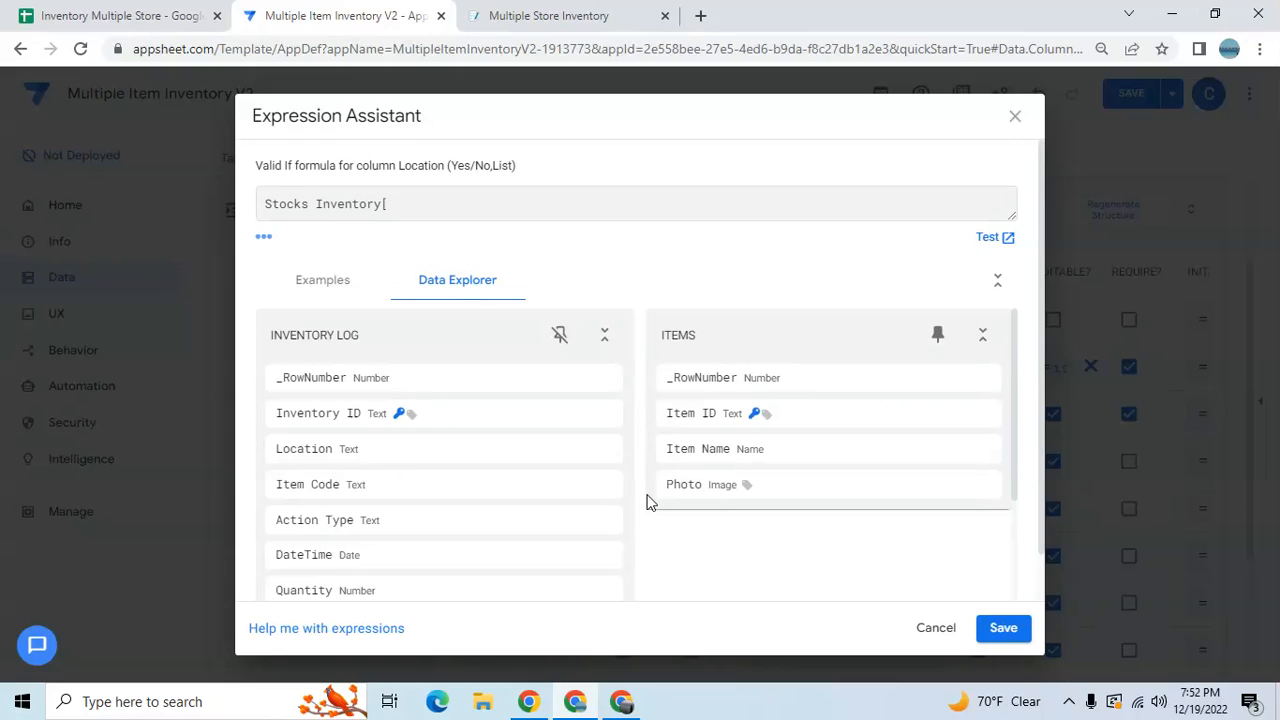
{"action": "type", "text": "Location]"}
{"action": "left_click", "coordinate": [1001, 630]}
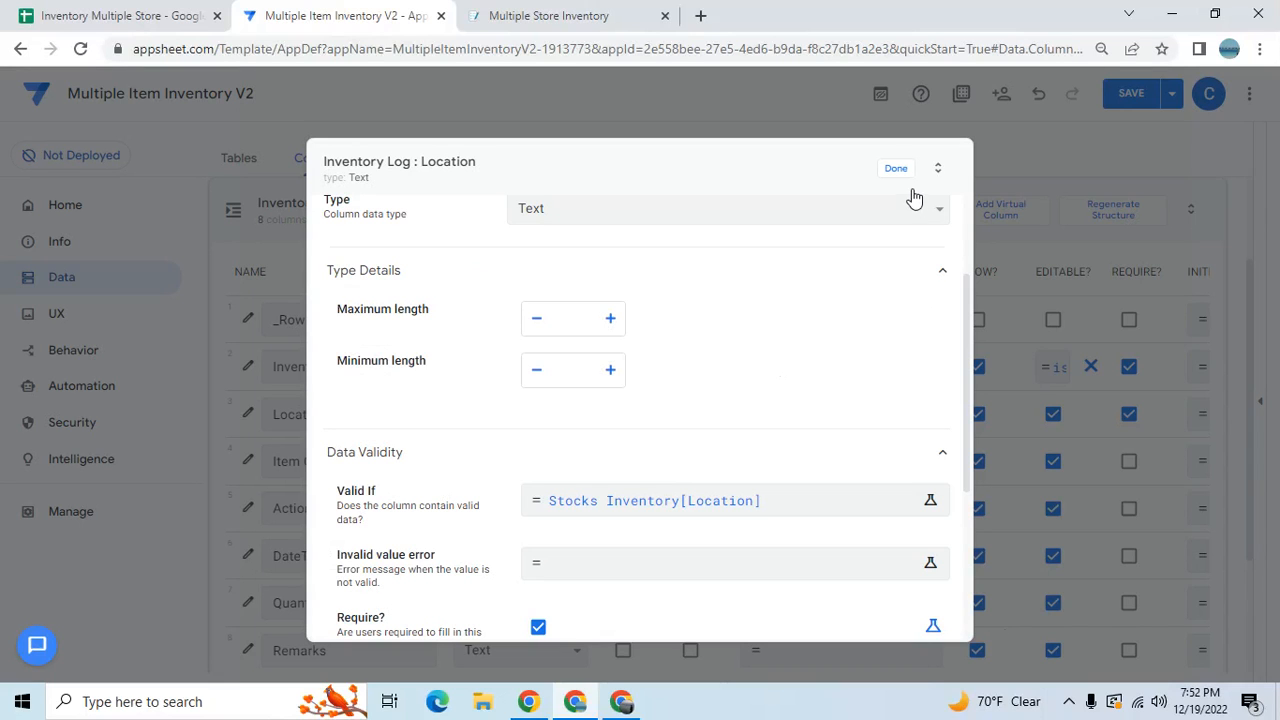
{"action": "left_click", "coordinate": [897, 170]}
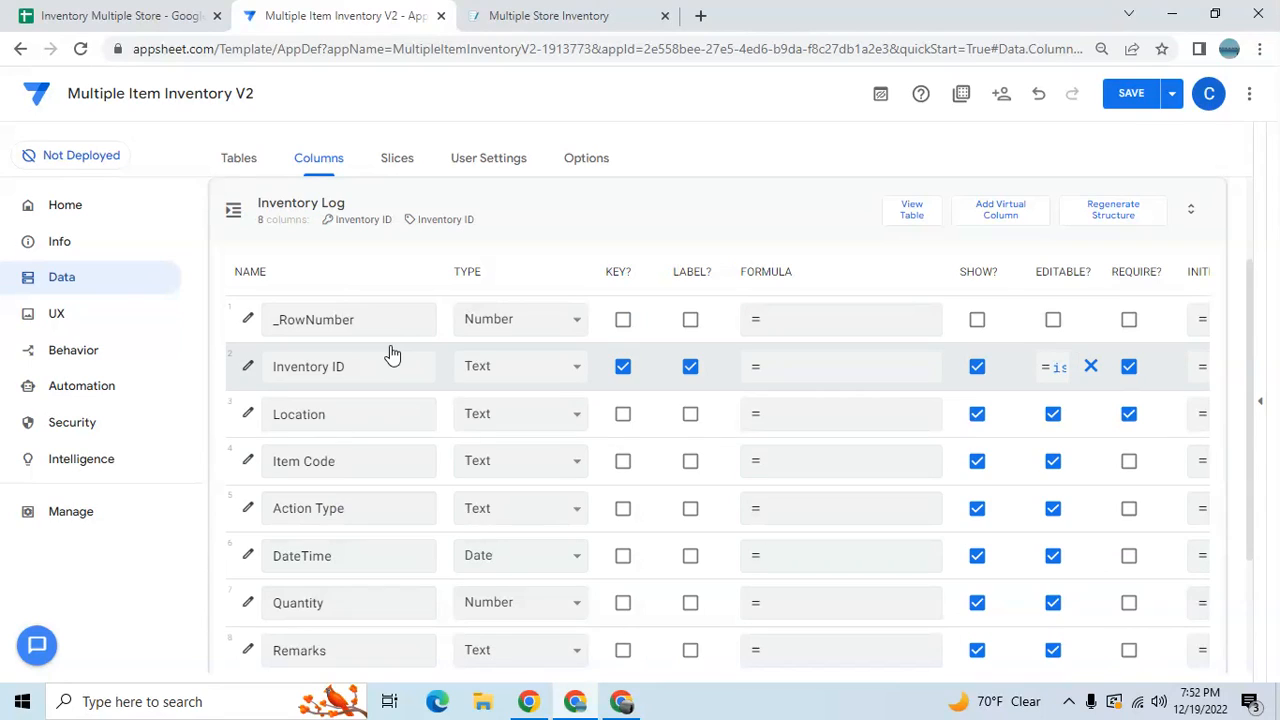
Change the Inventory Log's Item Code column to type Ref with a source table, and make it required.
{"action": "left_click", "coordinate": [530, 468]}
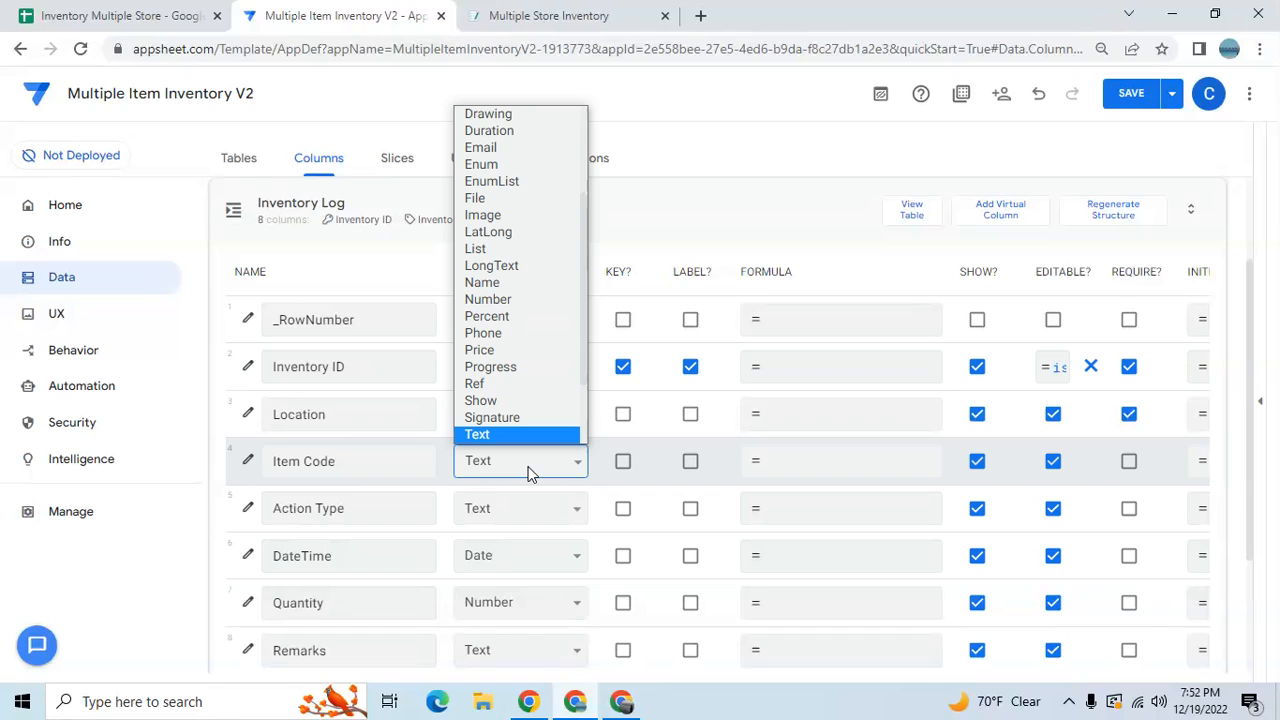
{"action": "left_click", "coordinate": [511, 380]}
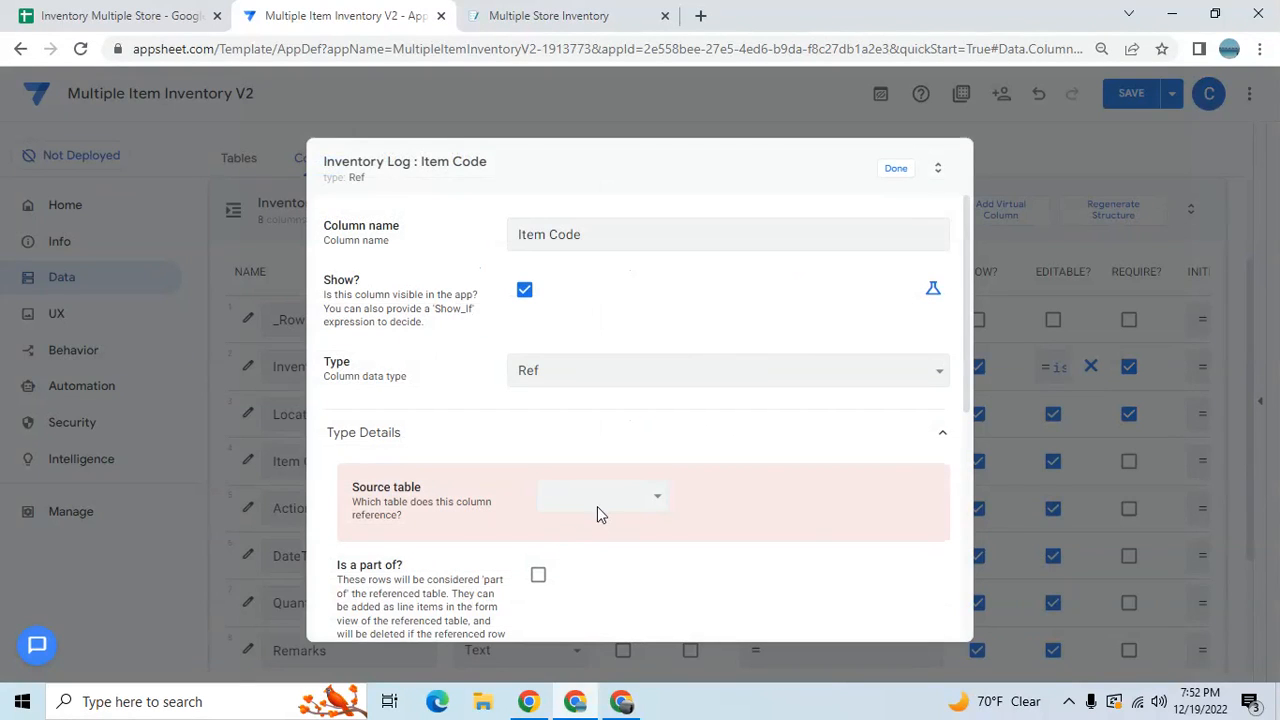
{"action": "left_click", "coordinate": [599, 496]}
{"action": "left_click", "coordinate": [598, 570]}
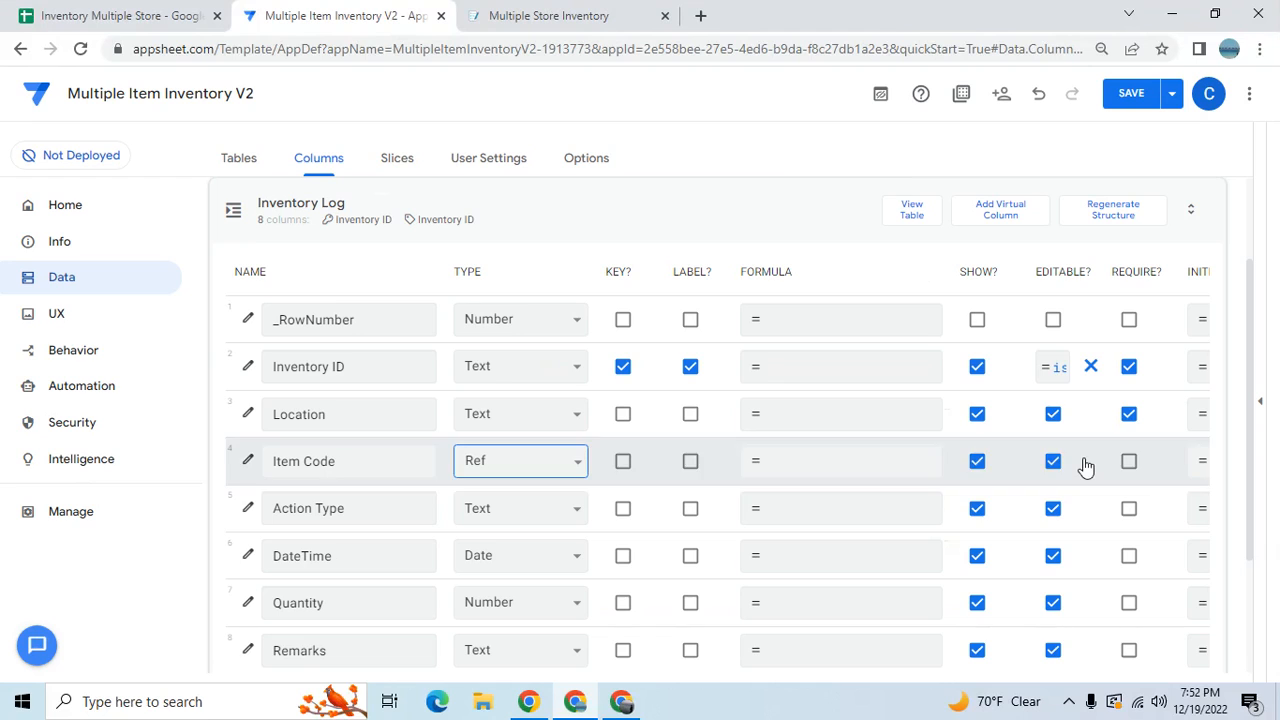
{"action": "left_click", "coordinate": [1129, 462]}
Change the Inventory Log's Action Type column to type Enum.
{"action": "left_click", "coordinate": [563, 506]}
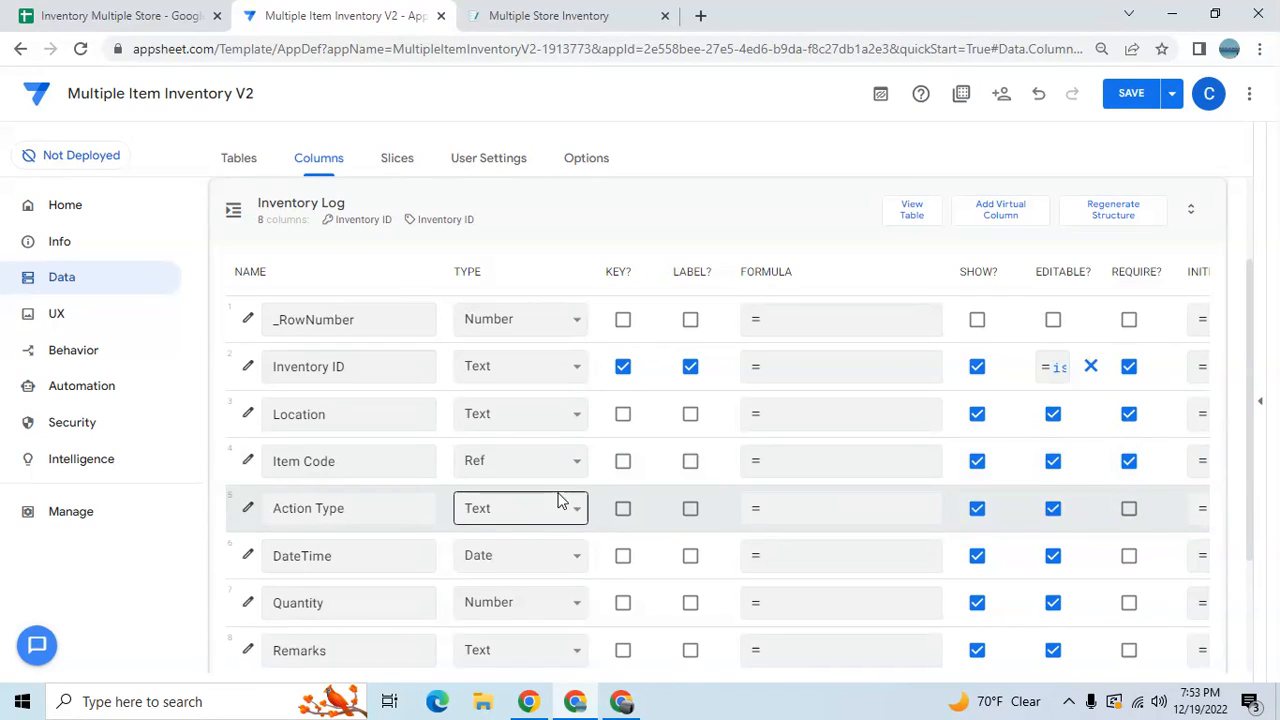
{"action": "left_click", "coordinate": [530, 509]}
{"action": "type", "text": "en"}
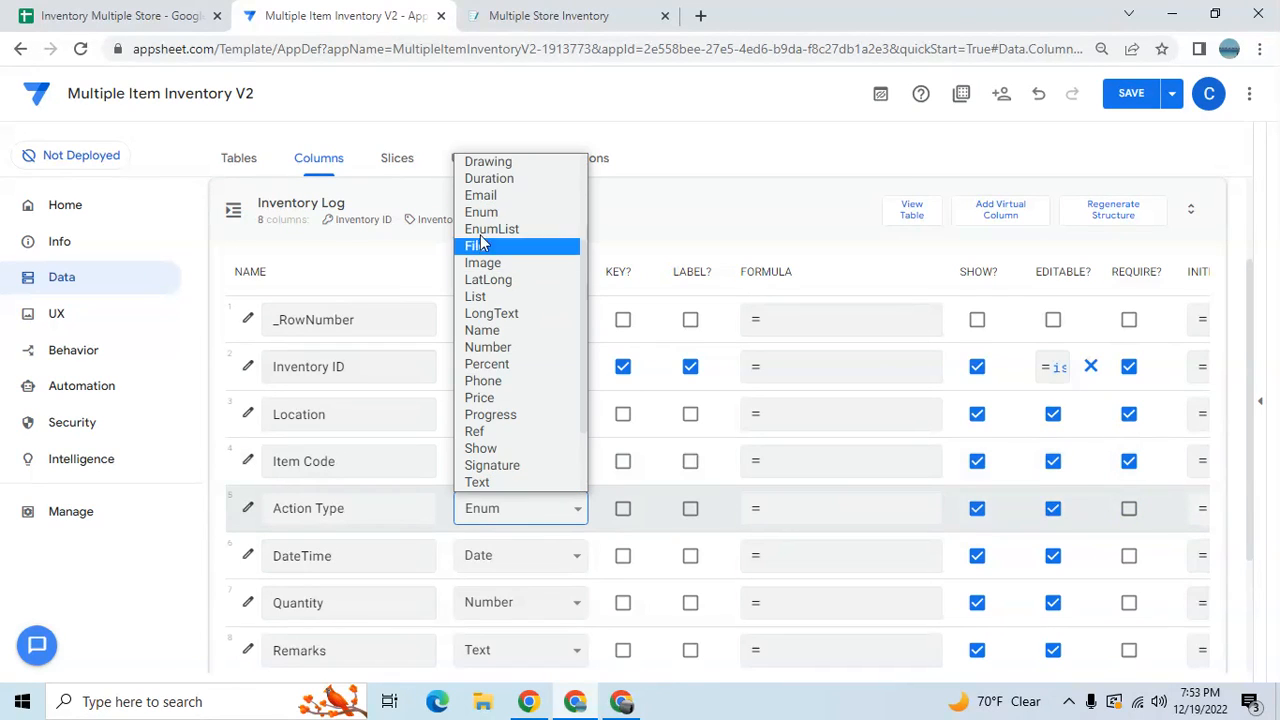
{"action": "left_click", "coordinate": [486, 212]}
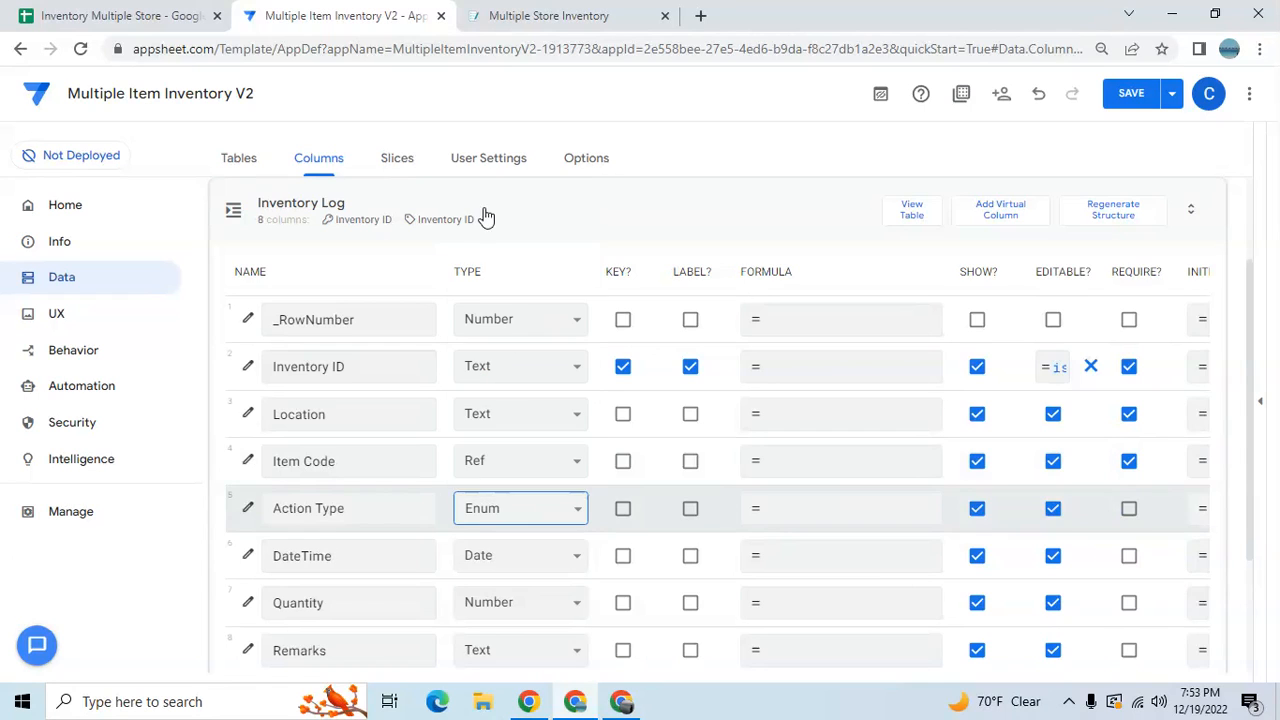
Give the Action Type column the values Add Stock and Minus Stock, and set its input mode to Buttons.
{"action": "left_click", "coordinate": [248, 508]}
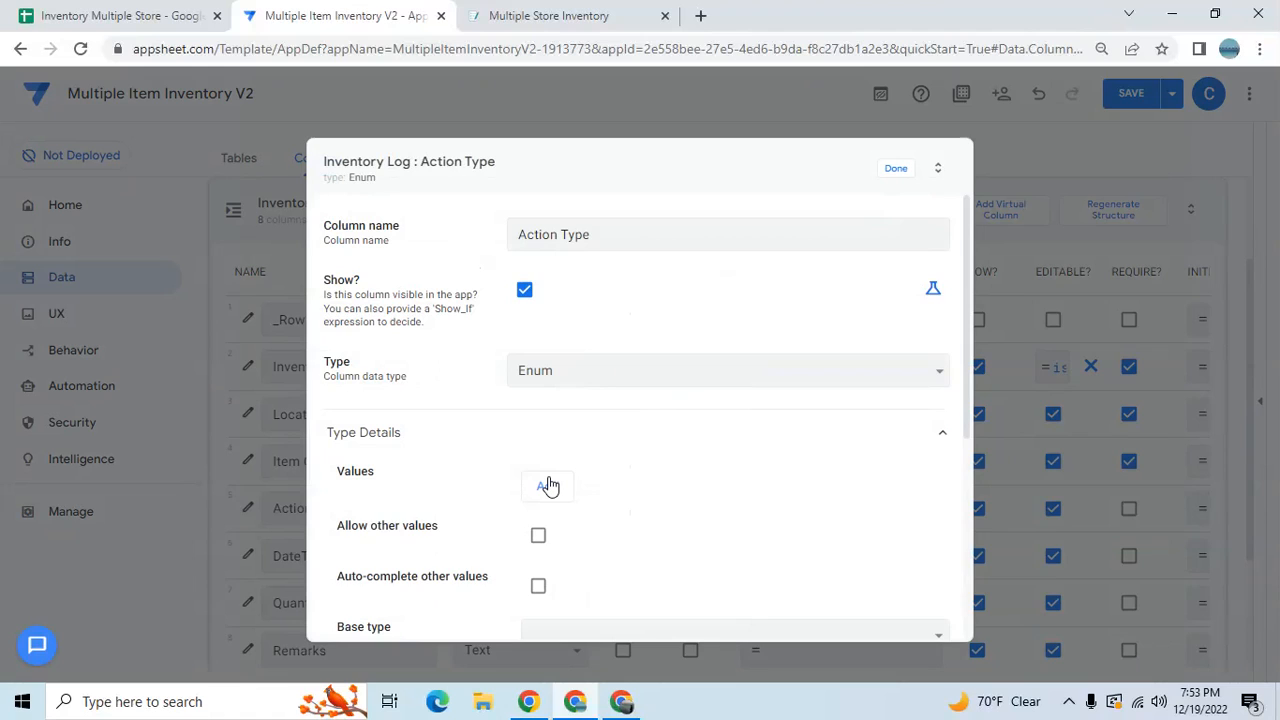
{"action": "left_click", "coordinate": [548, 485]}
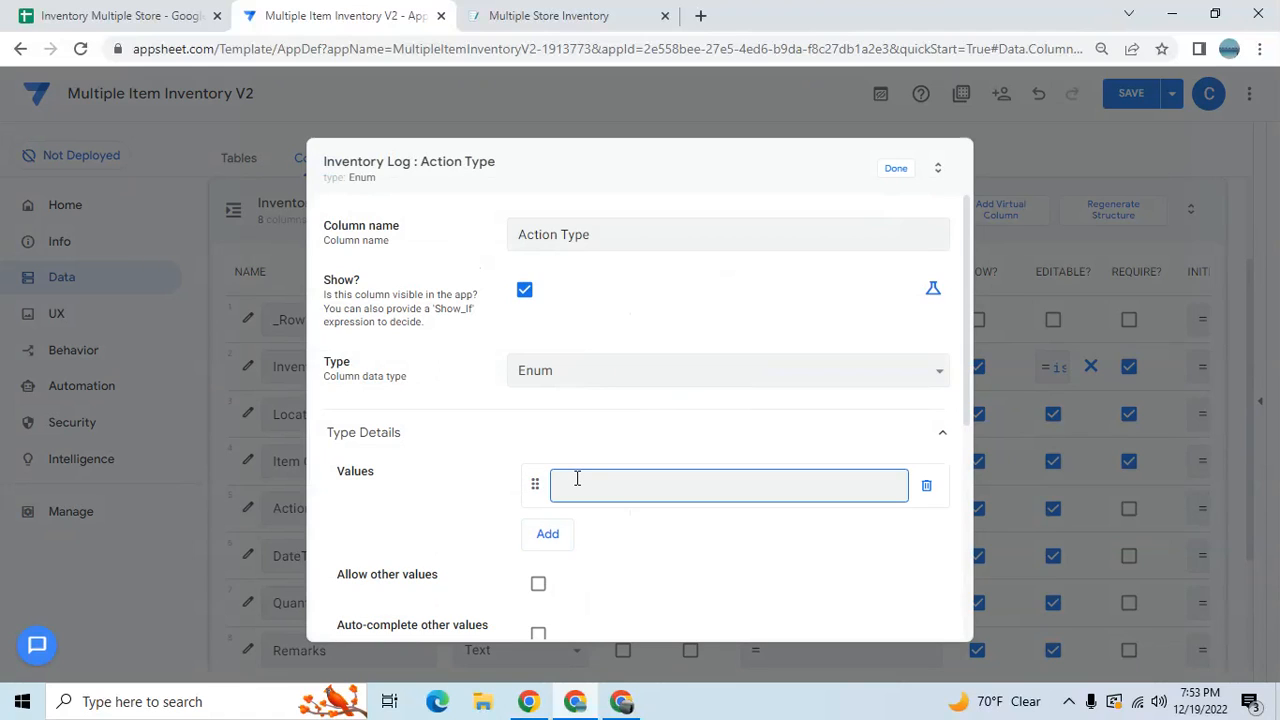
{"action": "type", "text": "Add Stock"}
{"action": "left_click", "coordinate": [561, 532]}
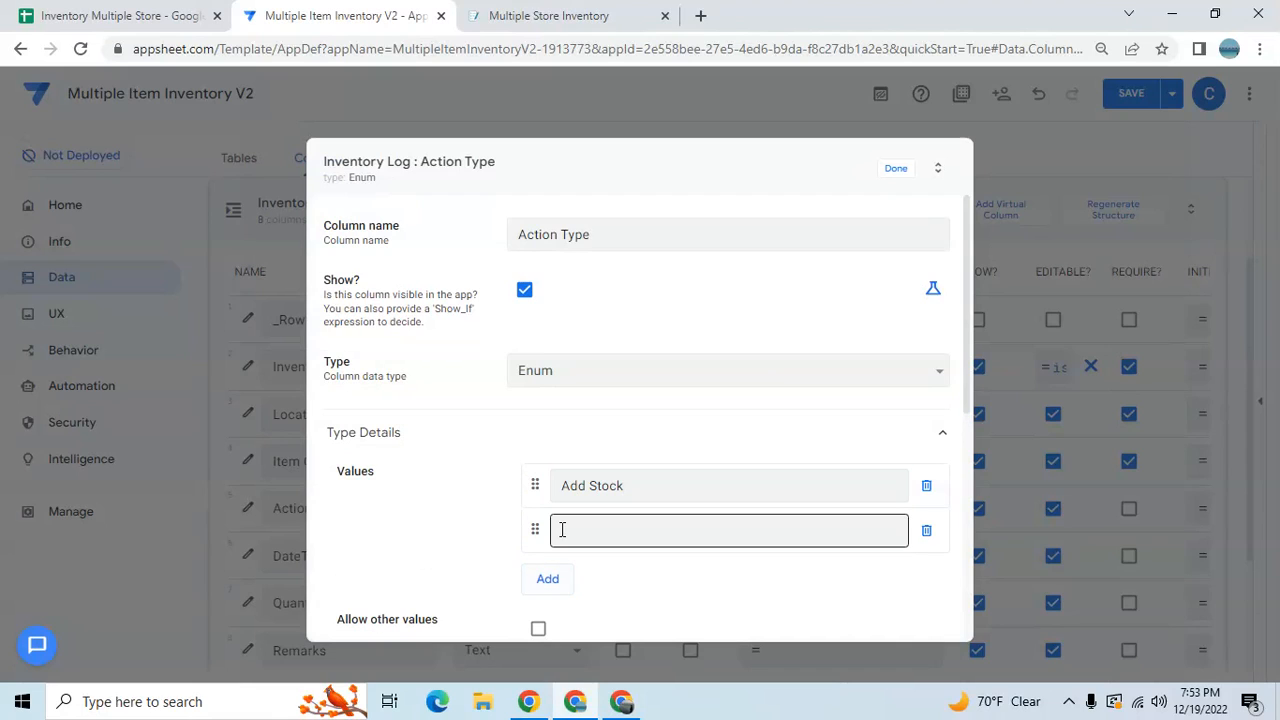
{"action": "type", "text": "Minus "}
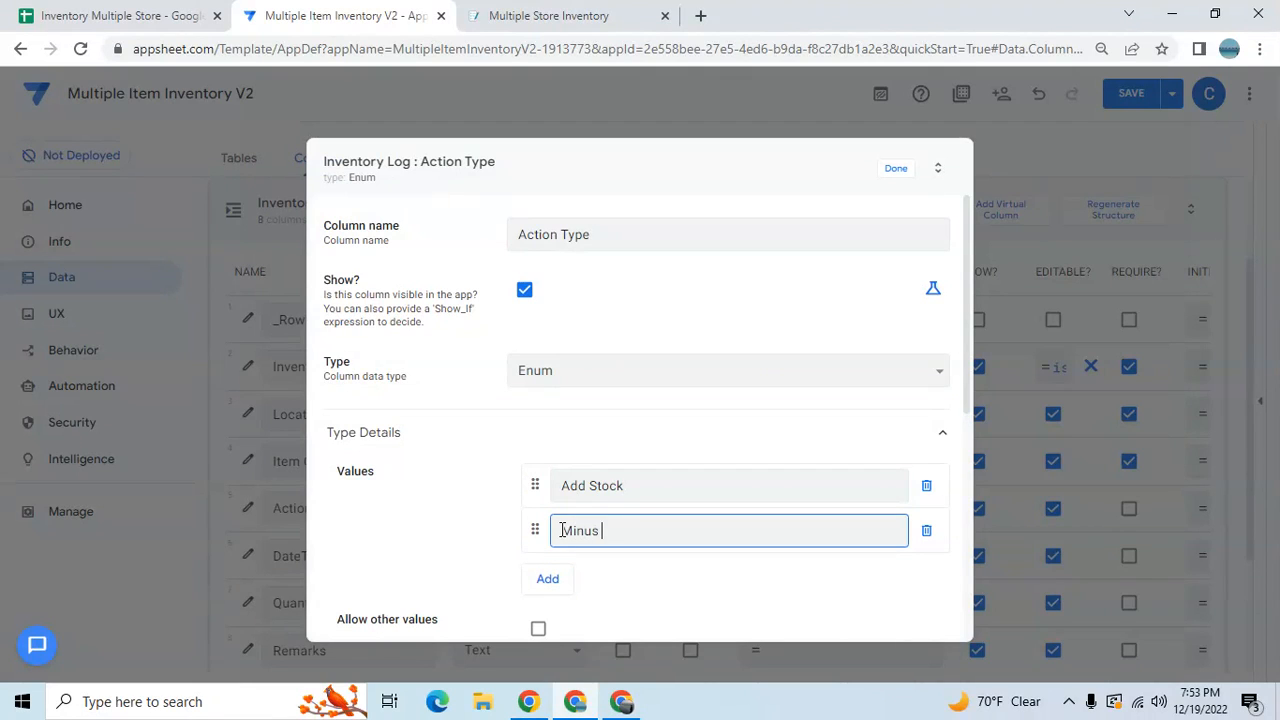
{"action": "type", "text": "Stock"}
{"action": "left_click_drag", "start_coordinate": [960, 392], "coordinate": [963, 528]}
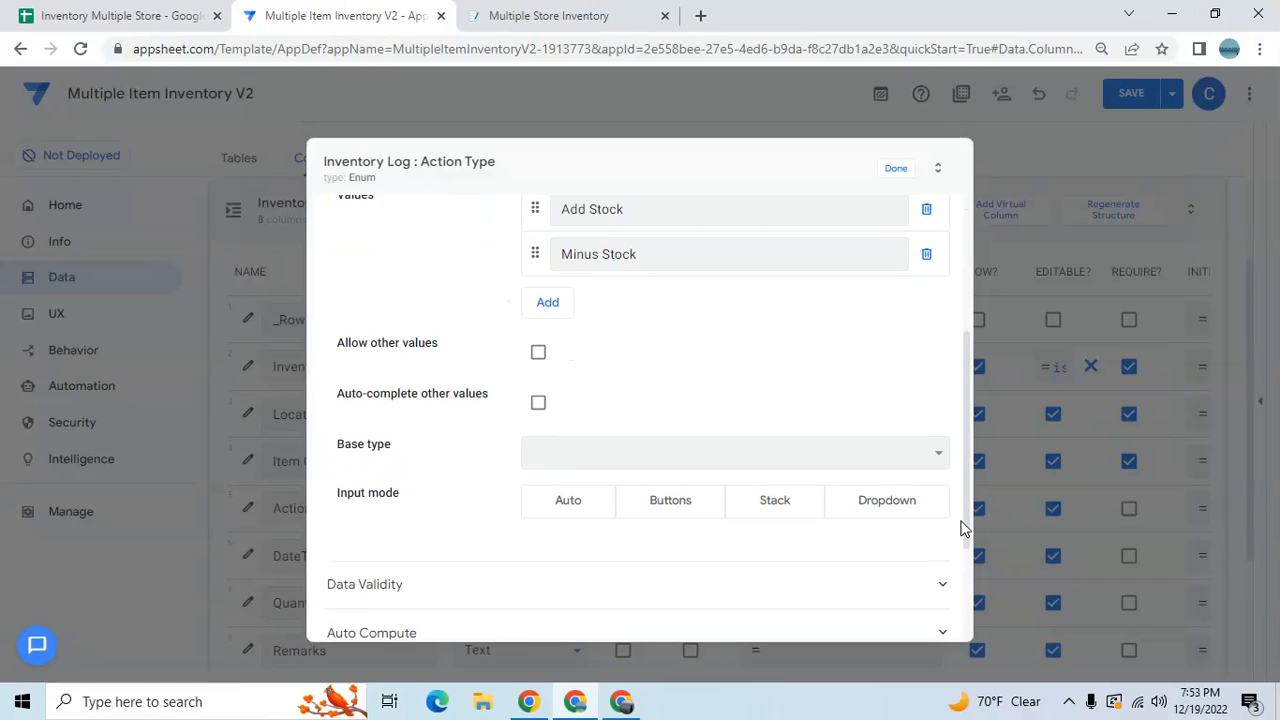
{"action": "left_click", "coordinate": [652, 510]}
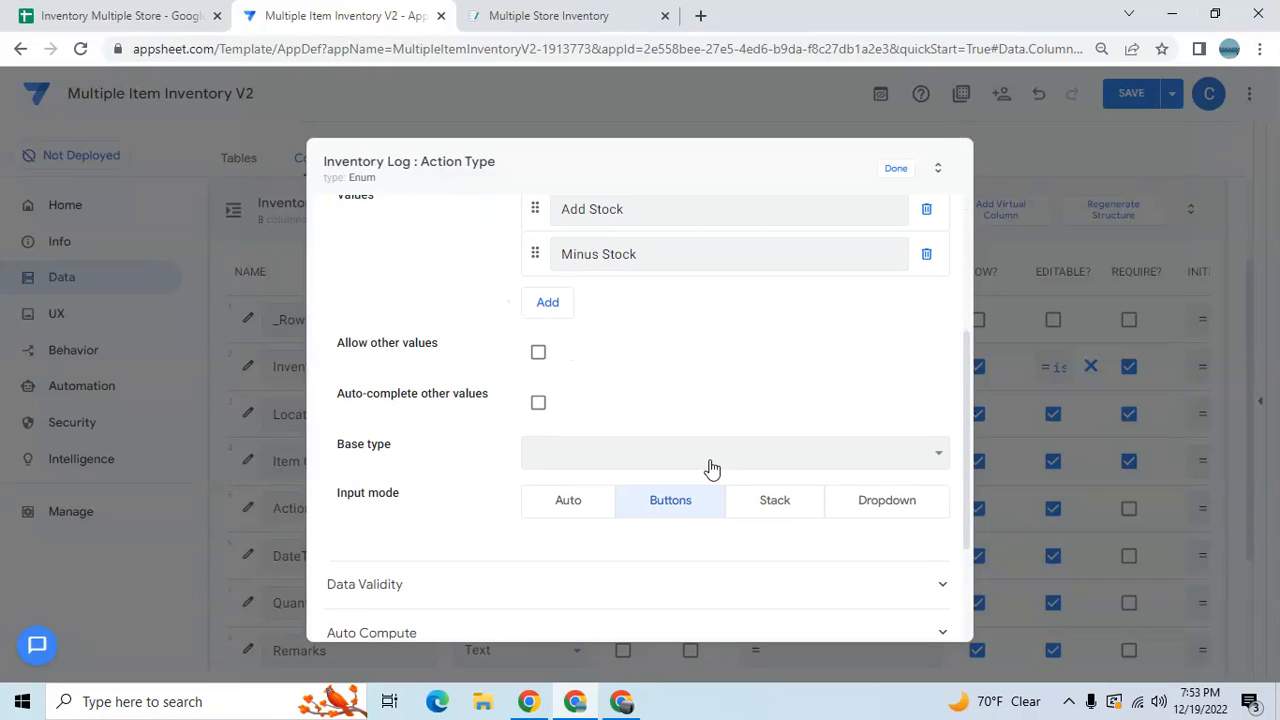
{"action": "left_click", "coordinate": [900, 169]}
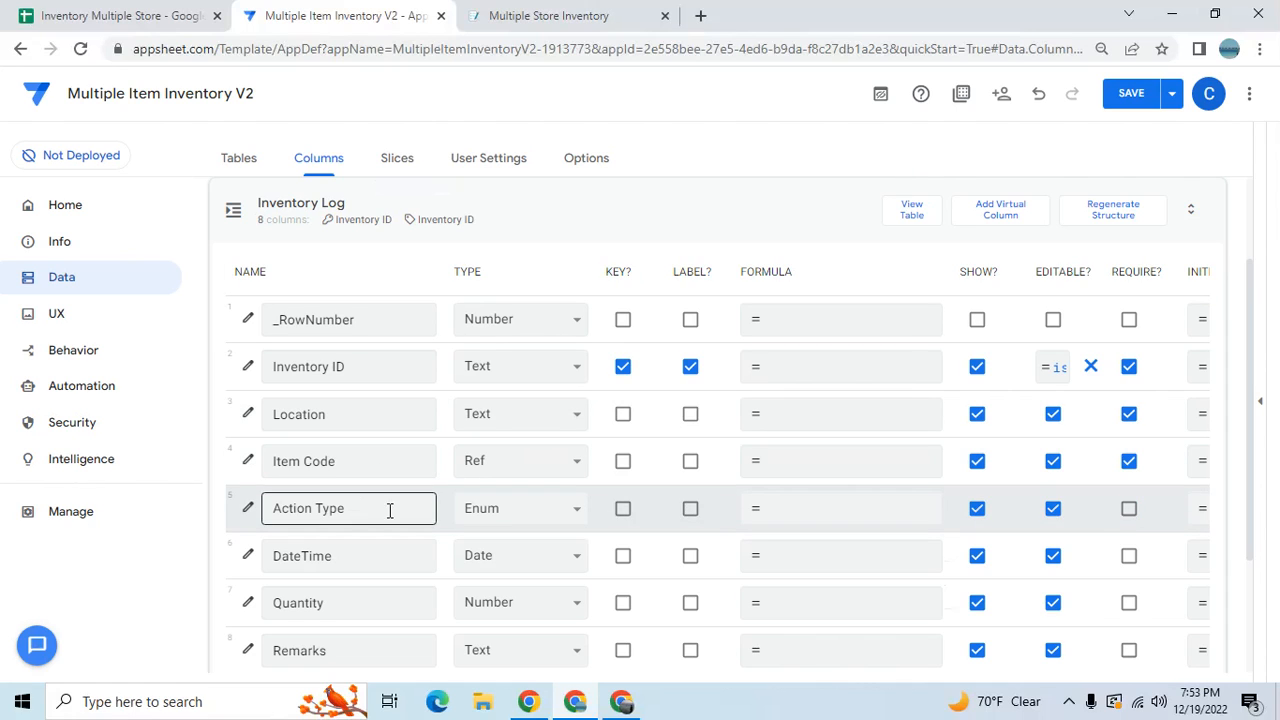
Change the Inventory Log's DateTime column to type DateTime.
{"action": "left_click", "coordinate": [577, 552]}
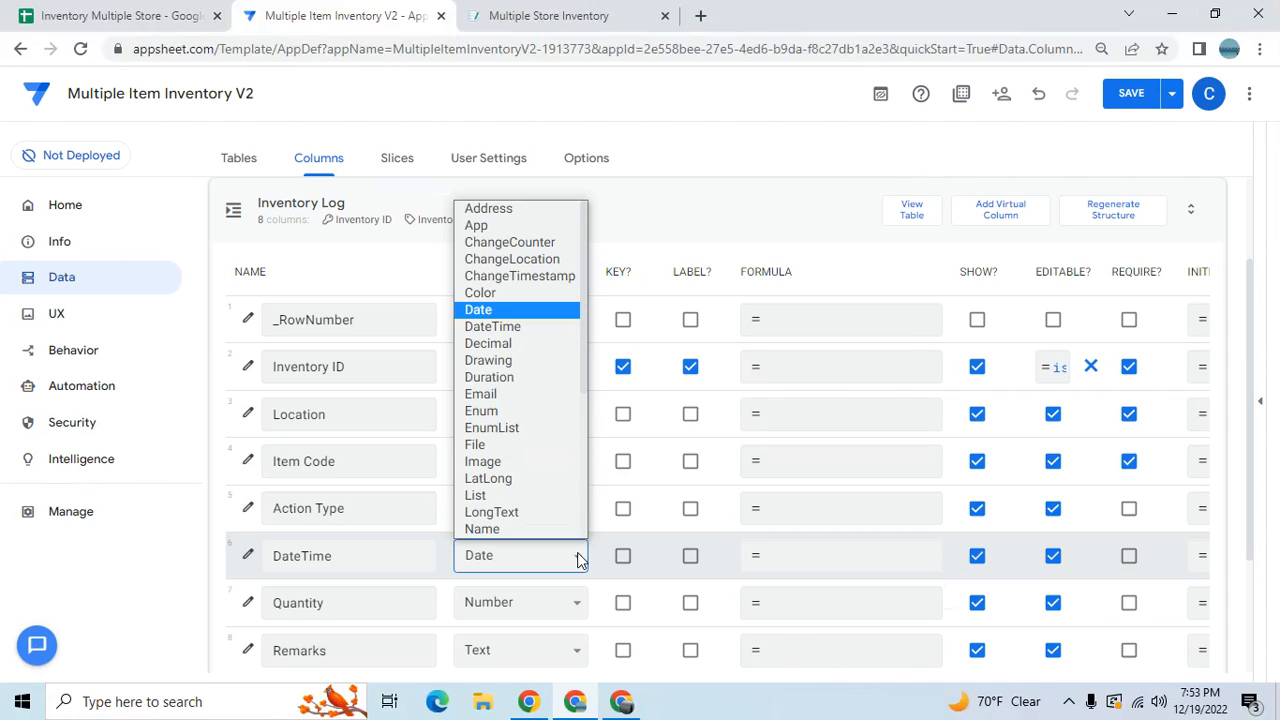
{"action": "key", "text": "Down"}
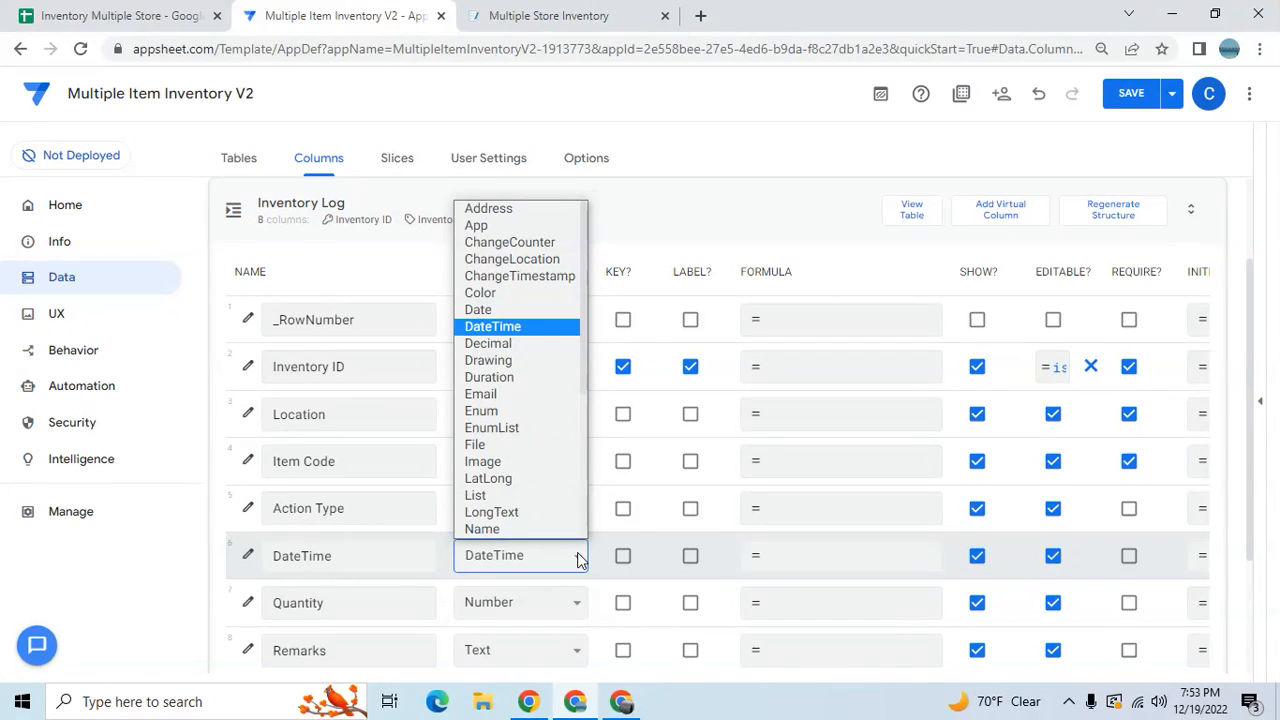
{"action": "left_click", "coordinate": [574, 328]}
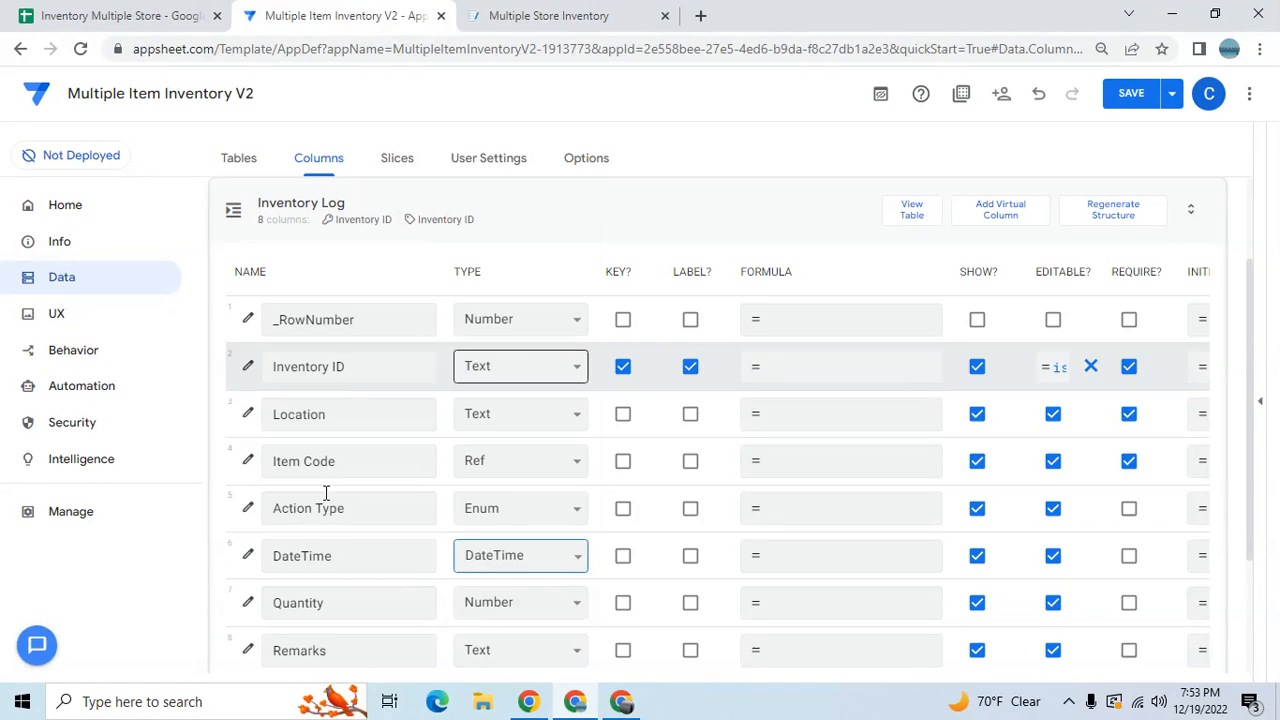
Clear the Initial value formula of the Inventory Log's DateTime column.
{"action": "left_click", "coordinate": [249, 554]}
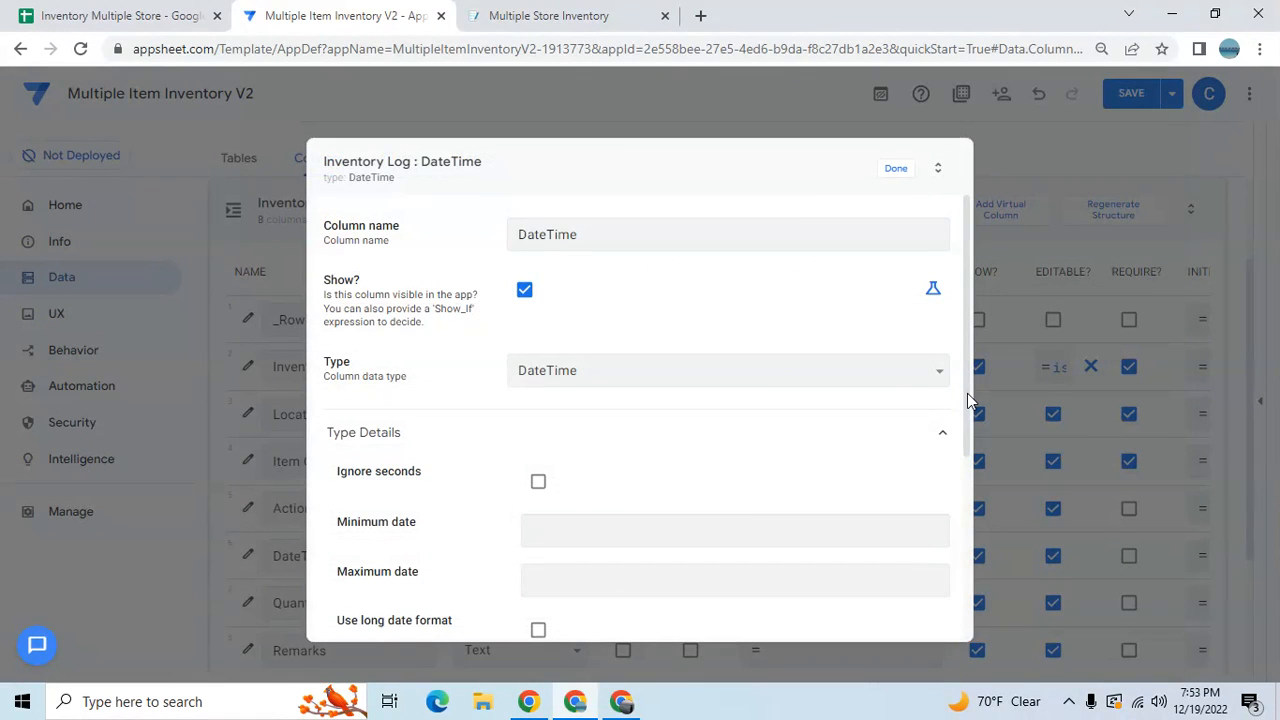
{"action": "left_click_drag", "start_coordinate": [968, 400], "coordinate": [969, 625]}
{"action": "left_click", "coordinate": [557, 465]}
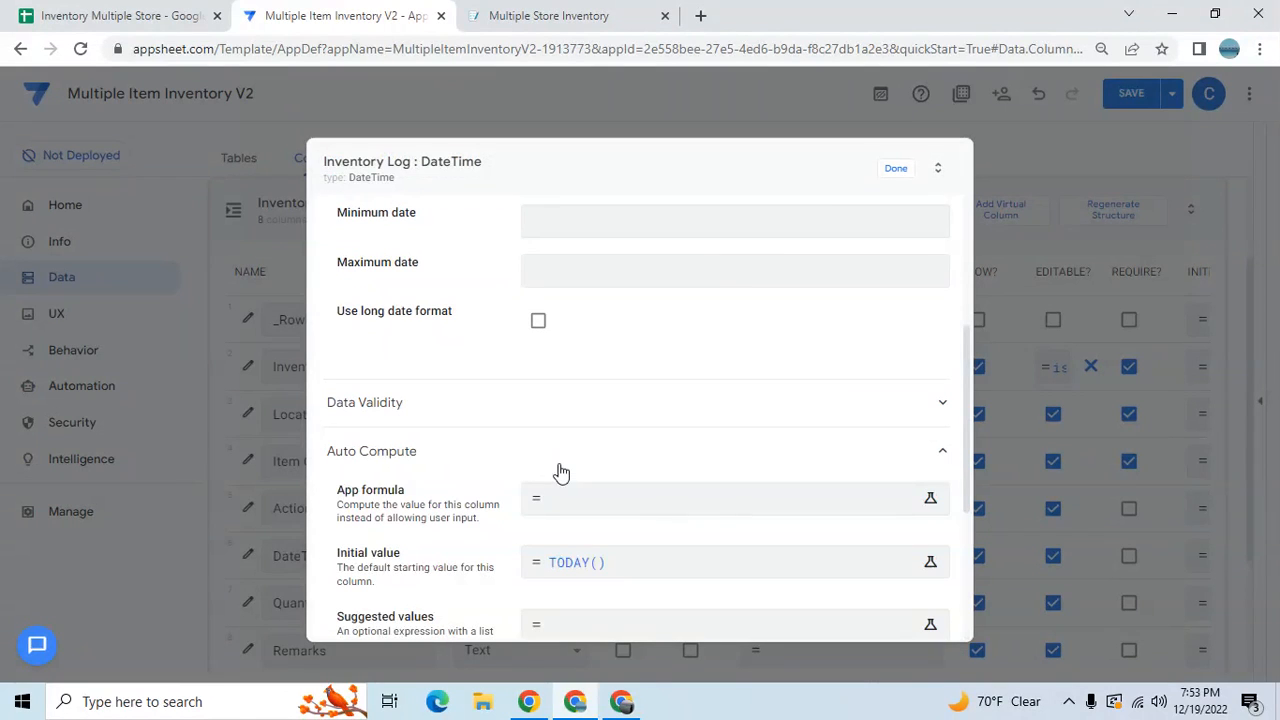
{"action": "left_click", "coordinate": [586, 562]}
{"action": "left_click", "coordinate": [456, 202]}
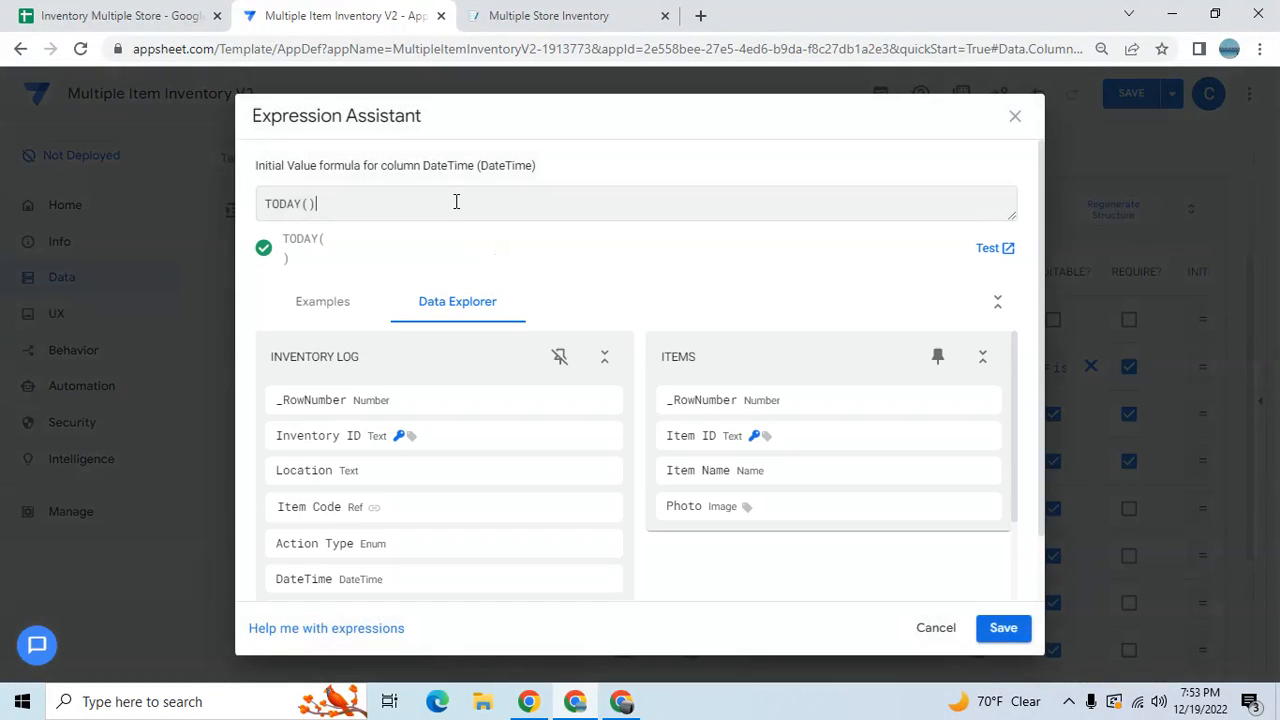
{"action": "key", "text": "BackSpace"}
{"action": "key", "text": "BackSpace"}
{"action": "key", "text": "BackSpace"}
{"action": "key", "text": "BackSpace"}
{"action": "key", "text": "BackSpace"}
{"action": "key", "text": "BackSpace"}
{"action": "key", "text": "BackSpace"}
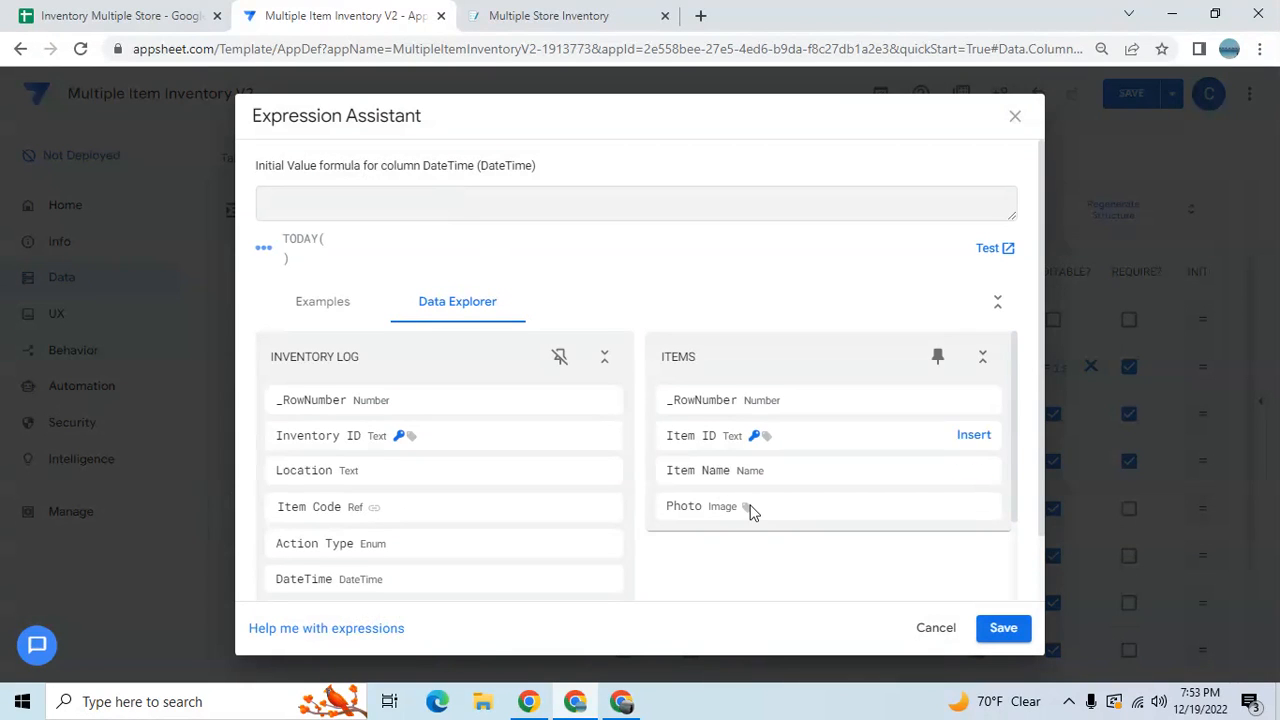
{"action": "left_click", "coordinate": [1012, 628]}
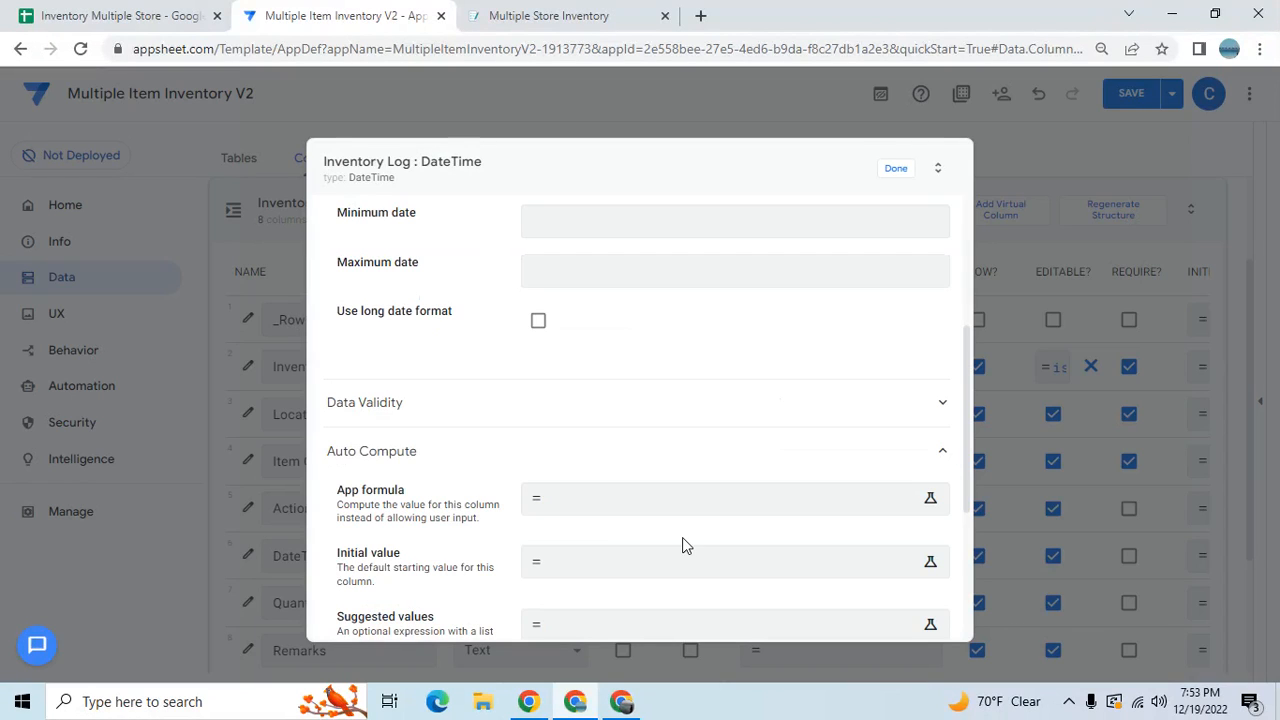
Set the DateTime column's App formula to now().
{"action": "left_click", "coordinate": [659, 509]}
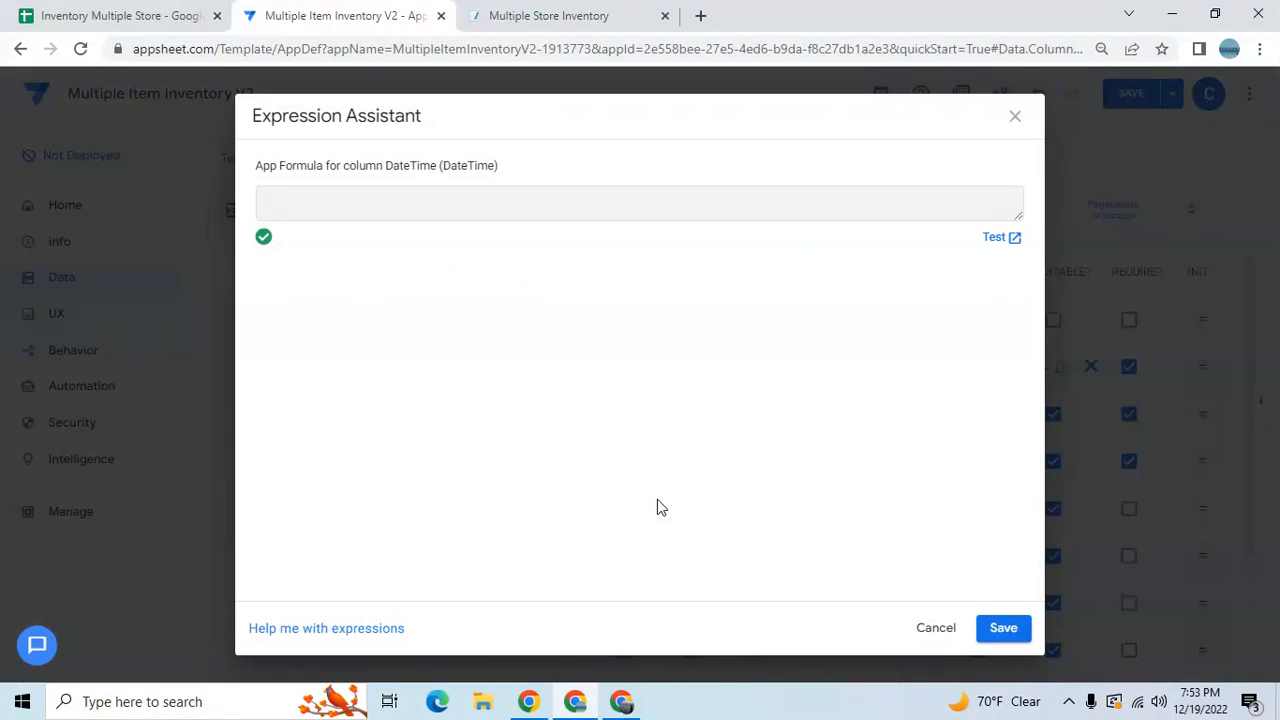
{"action": "type", "text": "now()"}
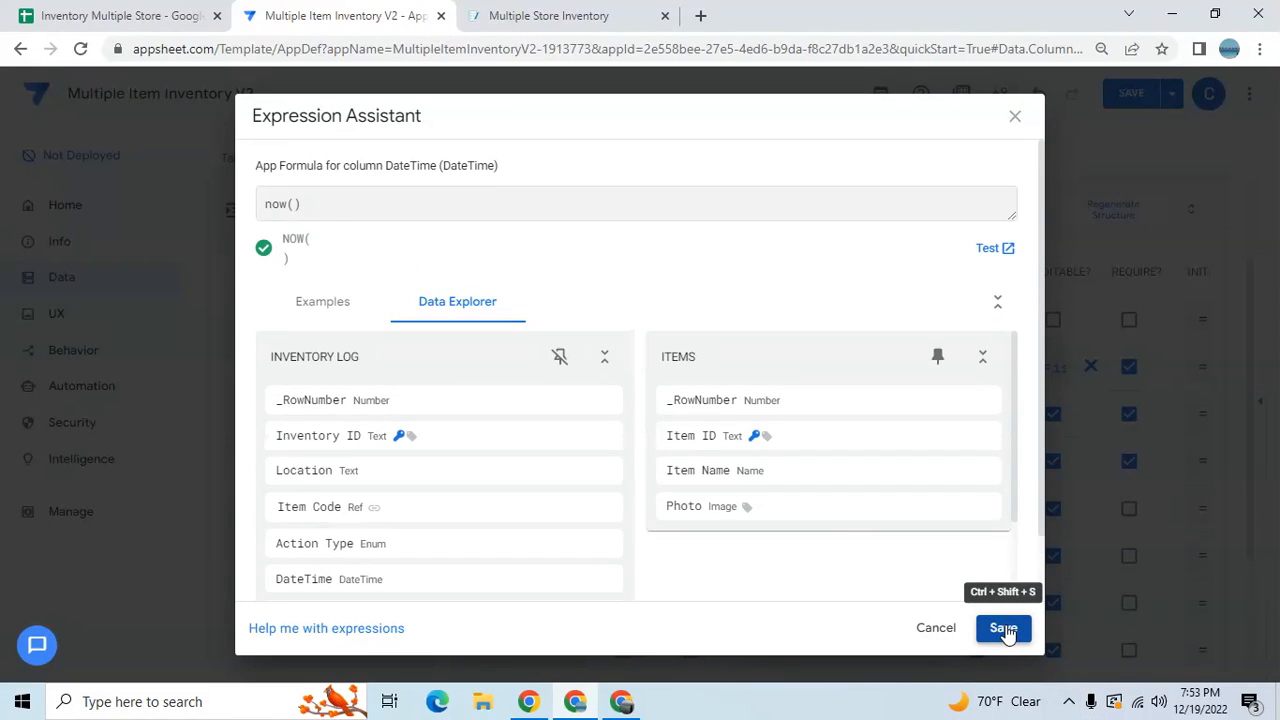
{"action": "left_click", "coordinate": [1004, 629]}
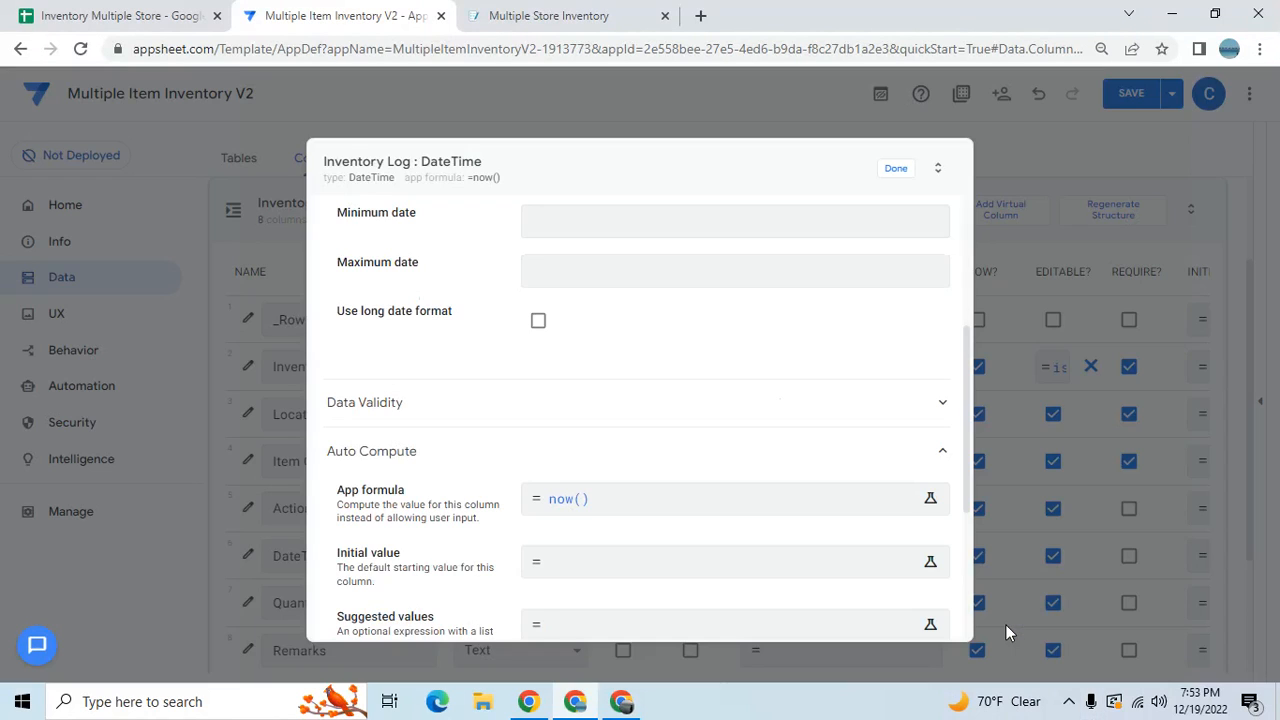
{"action": "left_click", "coordinate": [896, 169]}
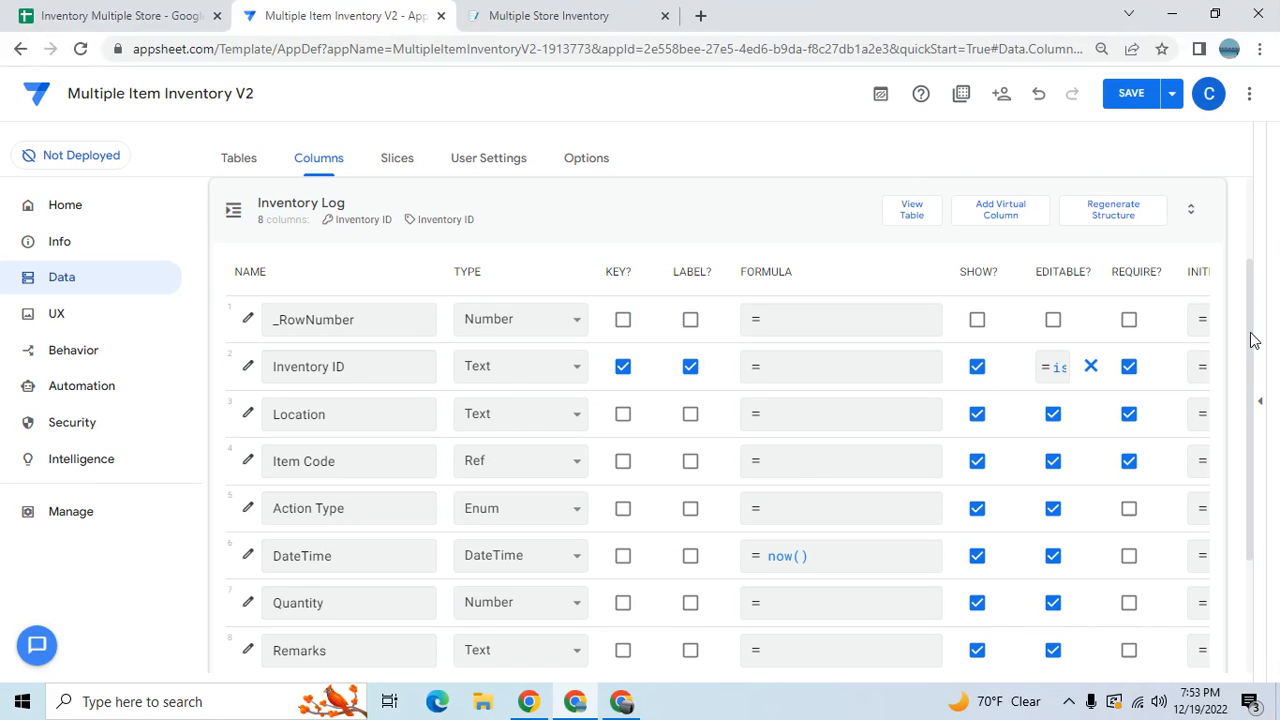
Make the Action Type, DateTime and Quantity columns of the Inventory Log required.
{"action": "left_click_drag", "start_coordinate": [1254, 340], "coordinate": [1260, 432]}
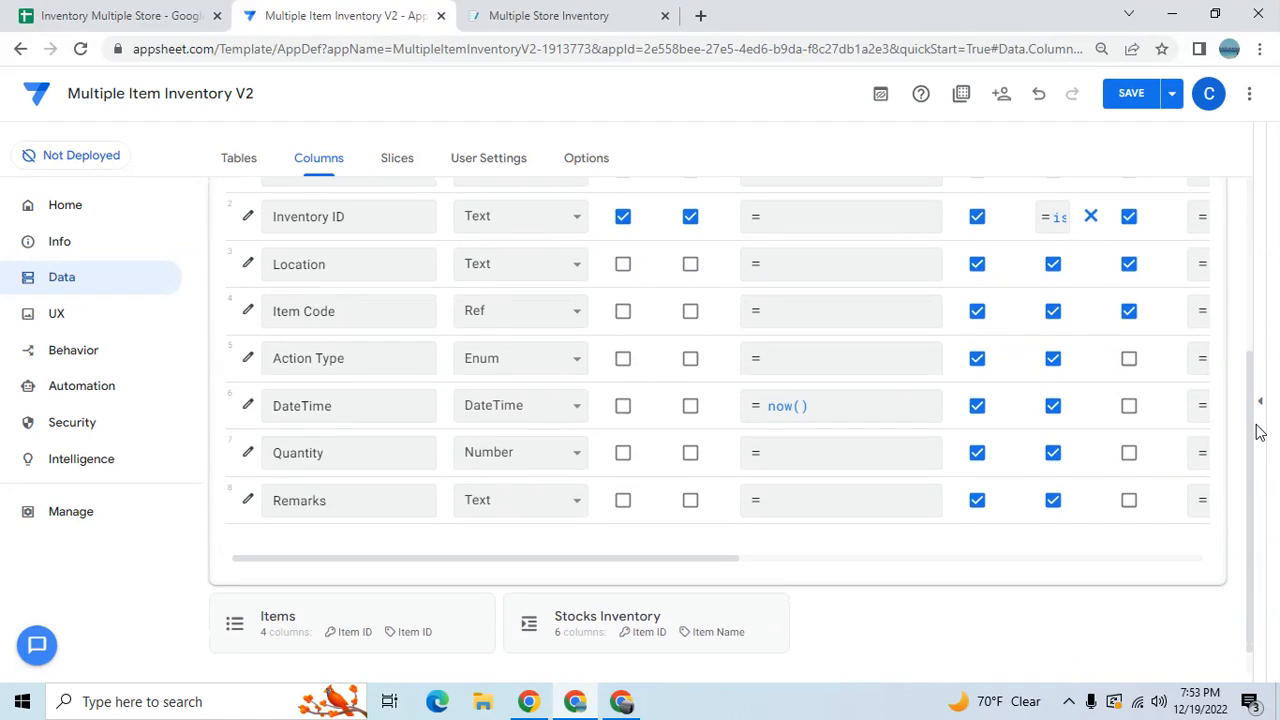
{"action": "left_click", "coordinate": [1125, 362]}
{"action": "left_click", "coordinate": [1129, 404]}
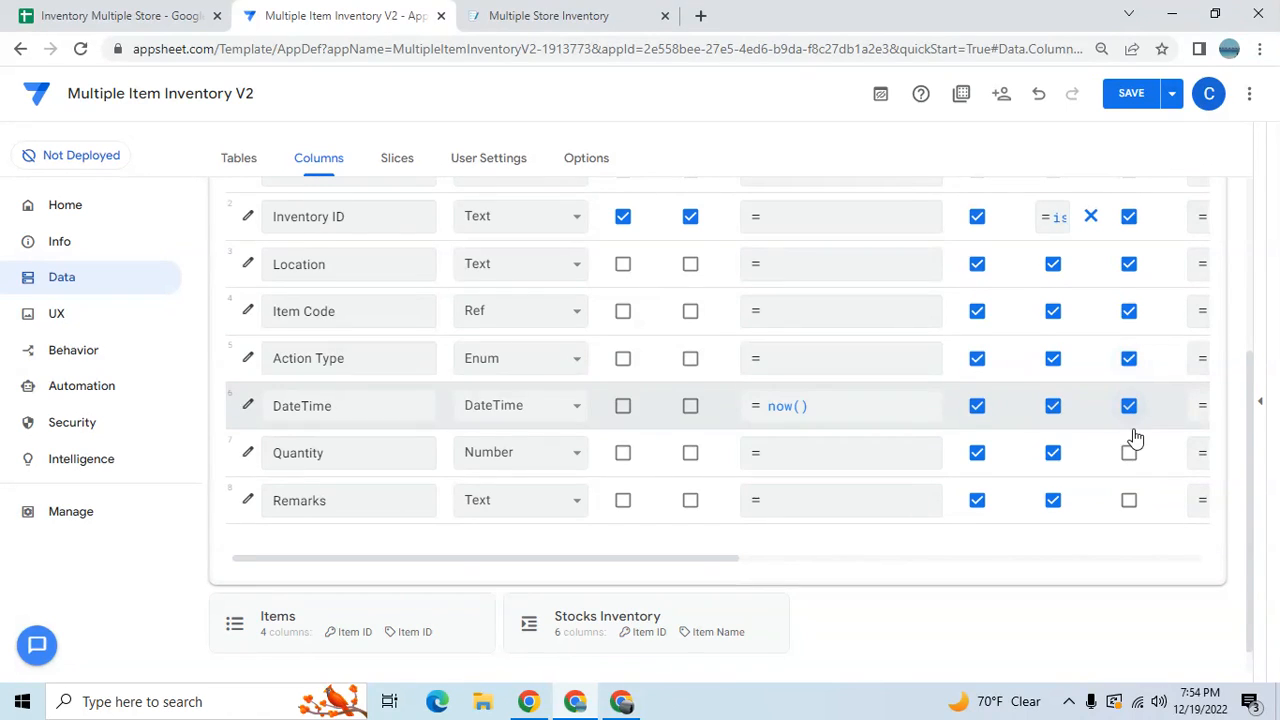
{"action": "left_click", "coordinate": [1129, 452]}
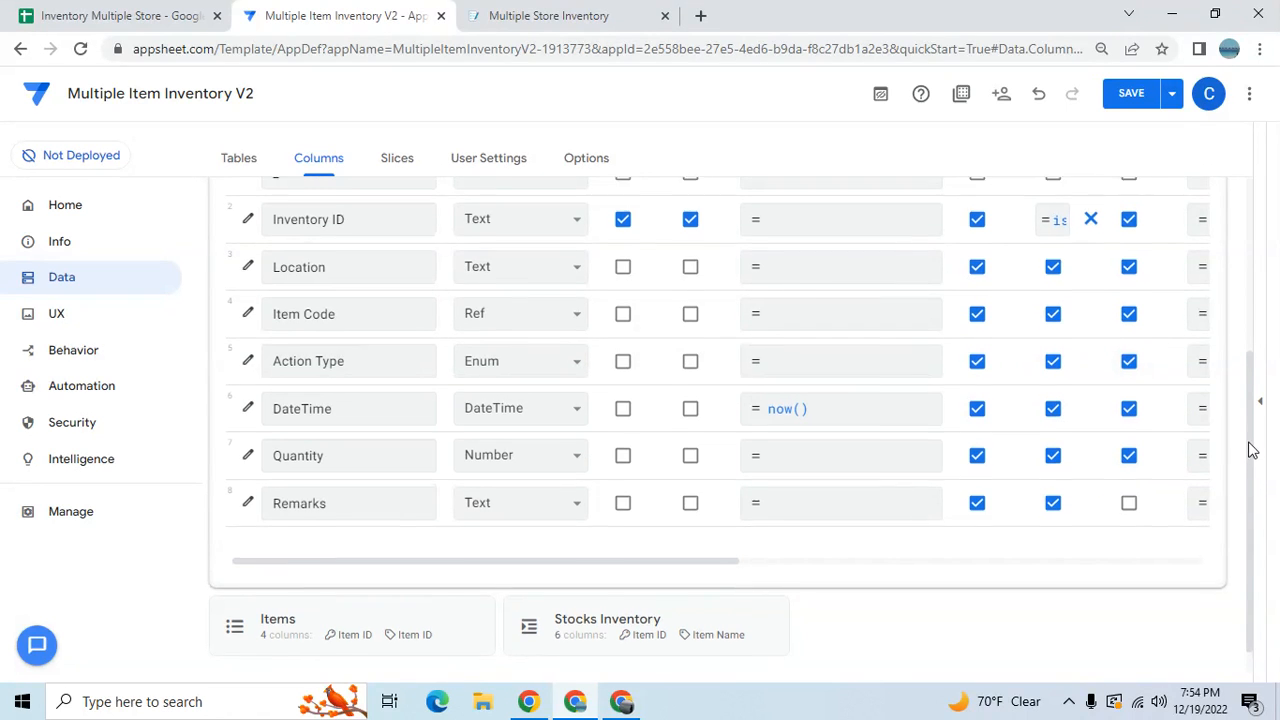
Add a virtual column to the Inventory Log table and clear its default name.
{"action": "left_click_drag", "start_coordinate": [1248, 453], "coordinate": [1248, 390]}
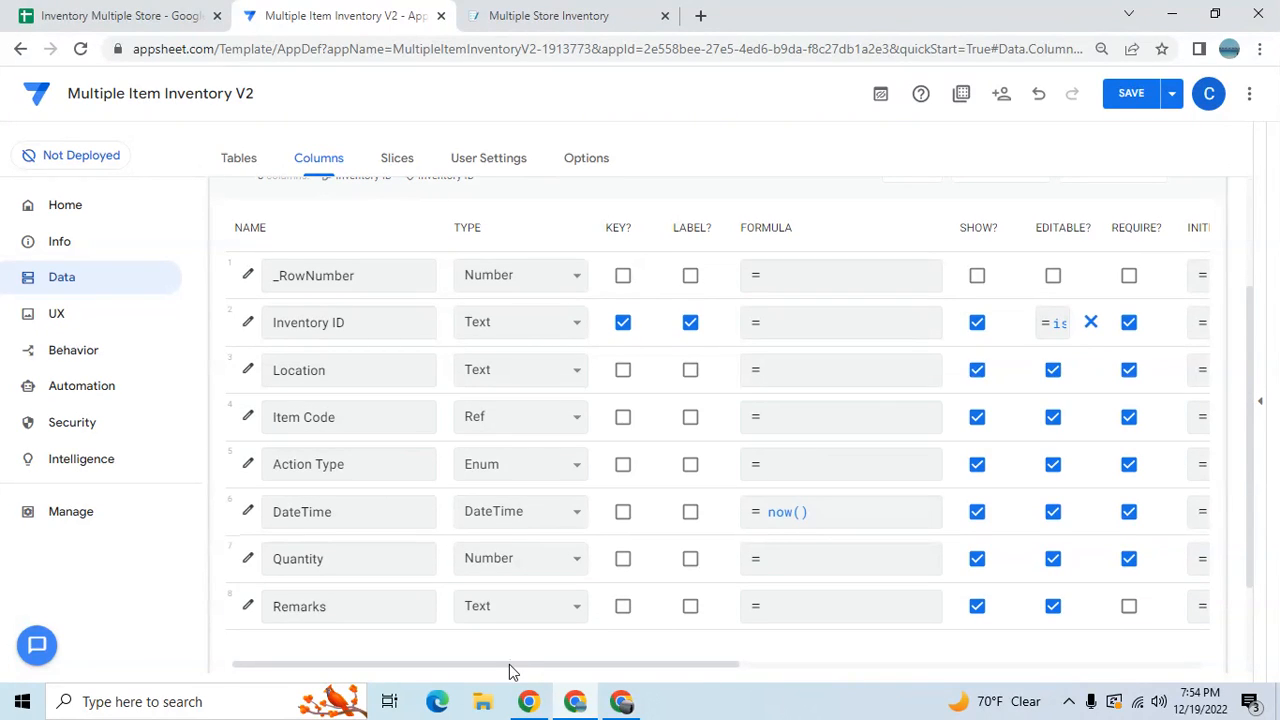
{"action": "left_click_drag", "start_coordinate": [509, 666], "coordinate": [499, 690]}
{"action": "scroll", "coordinate": [1253, 305], "scroll_direction": "up", "scroll_amount": 1}
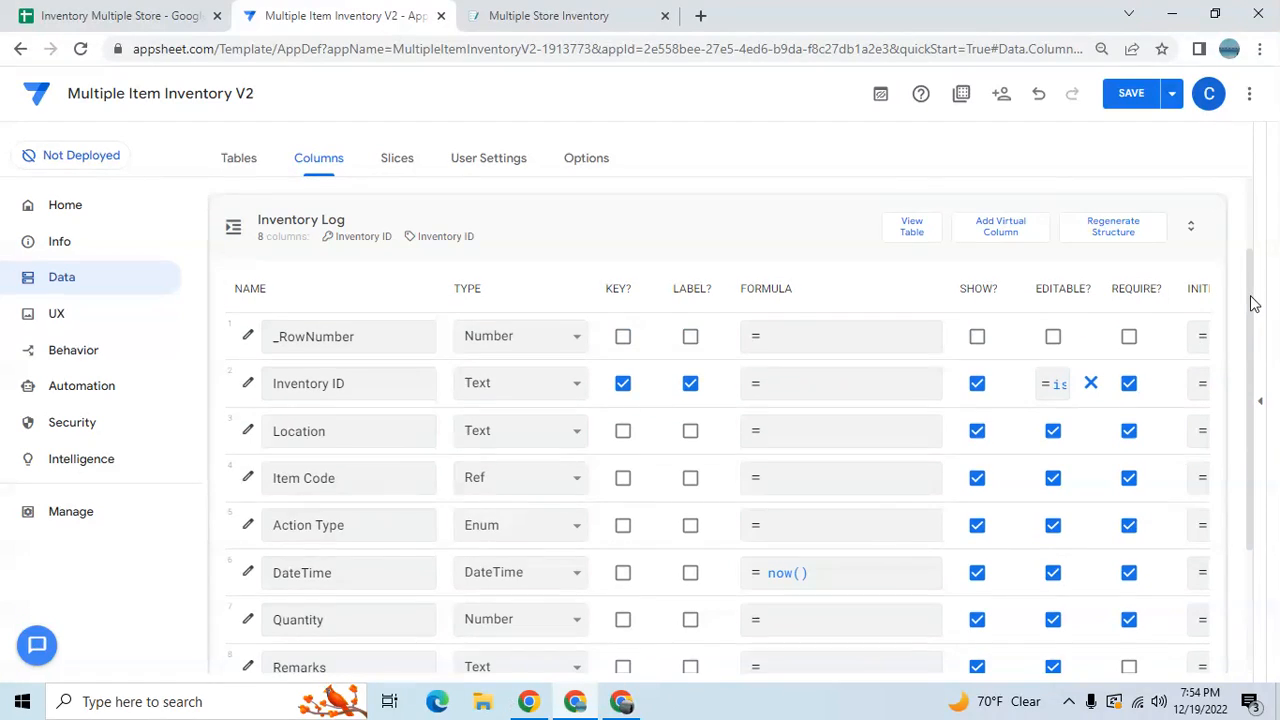
{"action": "left_click", "coordinate": [993, 232]}
{"action": "left_click", "coordinate": [660, 236]}
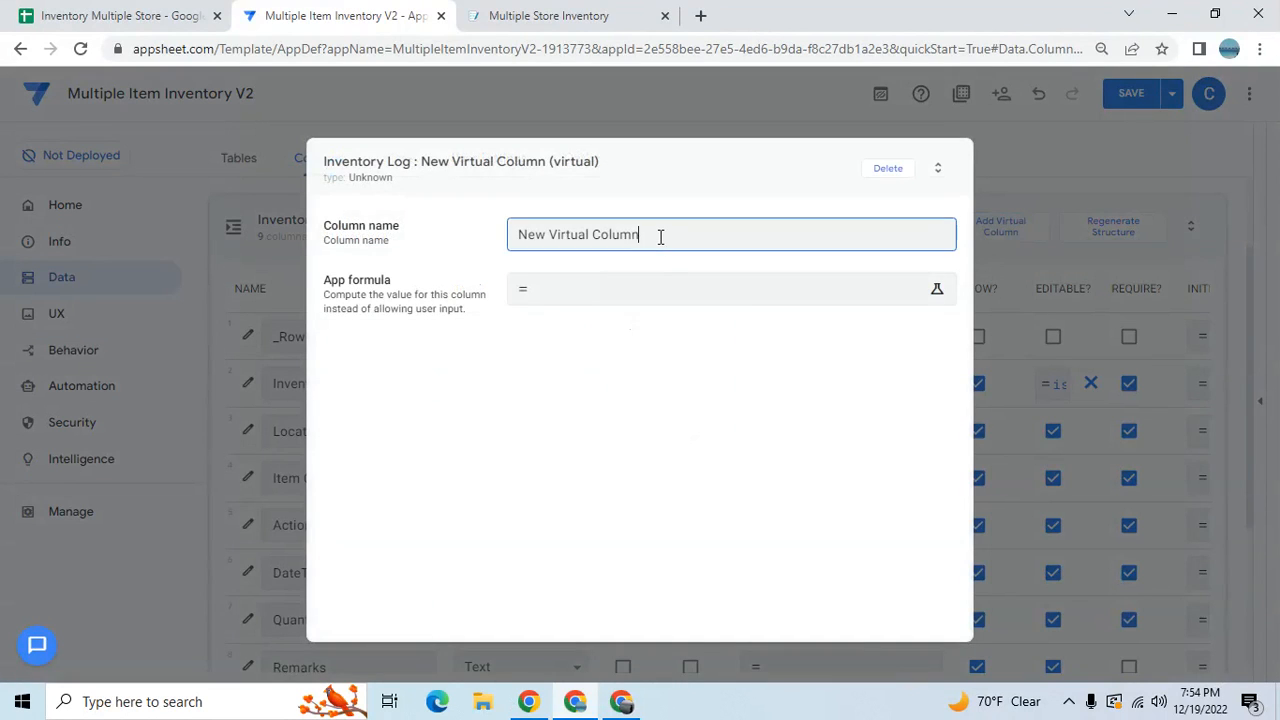
{"action": "key", "text": "BackSpace"}
{"action": "key", "text": "BackSpace"}
{"action": "key", "text": "BackSpace"}
{"action": "key", "text": "BackSpace"}
{"action": "key", "text": "BackSpace"}
{"action": "key", "text": "BackSpace"}
{"action": "key", "text": "BackSpace"}
{"action": "key", "text": "BackSpace"}
{"action": "key", "text": "BackSpace"}
{"action": "key", "text": "BackSpace"}
{"action": "key", "text": "BackSpace"}
{"action": "key", "text": "BackSpace"}
{"action": "key", "text": "BackSpace"}
{"action": "key", "text": "BackSpace"}
{"action": "key", "text": "BackSpace"}
{"action": "key", "text": "BackSpace"}
{"action": "key", "text": "BackSpace"}
{"action": "key", "text": "BackSpace"}
{"action": "type", "text": "Available St"}
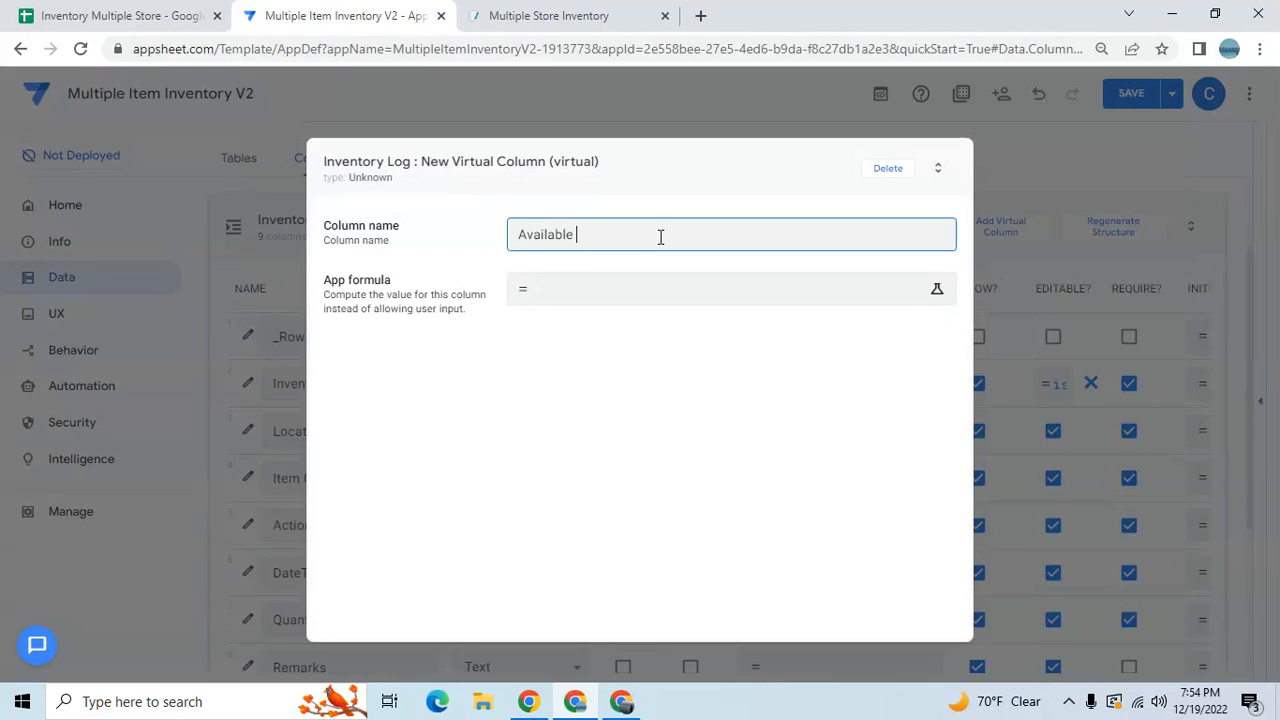
{"action": "key", "text": "BackSpace"}
{"action": "key", "text": "BackSpace"}
{"action": "key", "text": "BackSpace"}
{"action": "key", "text": "BackSpace"}
{"action": "key", "text": "BackSpace"}
{"action": "key", "text": "BackSpace"}
{"action": "key", "text": "BackSpace"}
{"action": "key", "text": "BackSpace"}
{"action": "key", "text": "BackSpace"}
{"action": "key", "text": "BackSpace"}
{"action": "key", "text": "BackSpace"}
Name the virtual column Current Available and set its app formula to Lookup([_thisrow].[Item Code],"Stocks Inventory","Item Code","Available Stocks").
{"action": "type", "text": "Current Available"}
{"action": "left_click", "coordinate": [646, 294]}
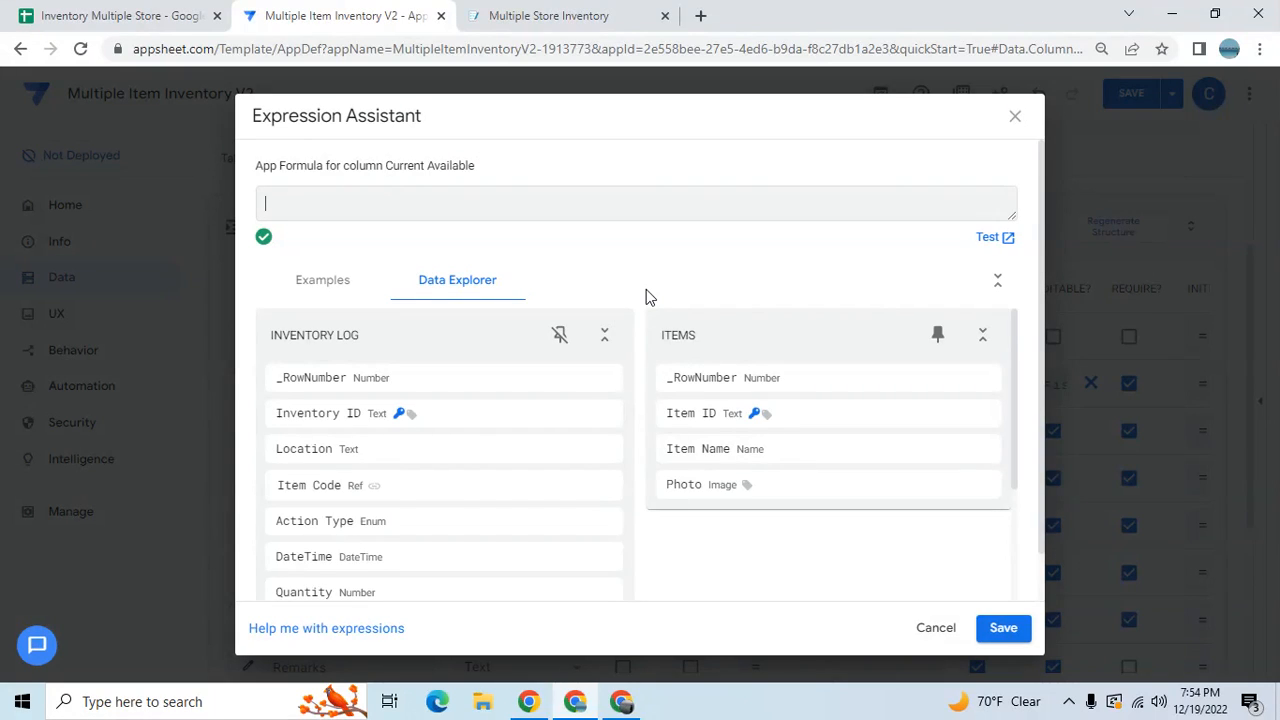
{"action": "type", "text": "Lookup([_thisrow].[Item"}
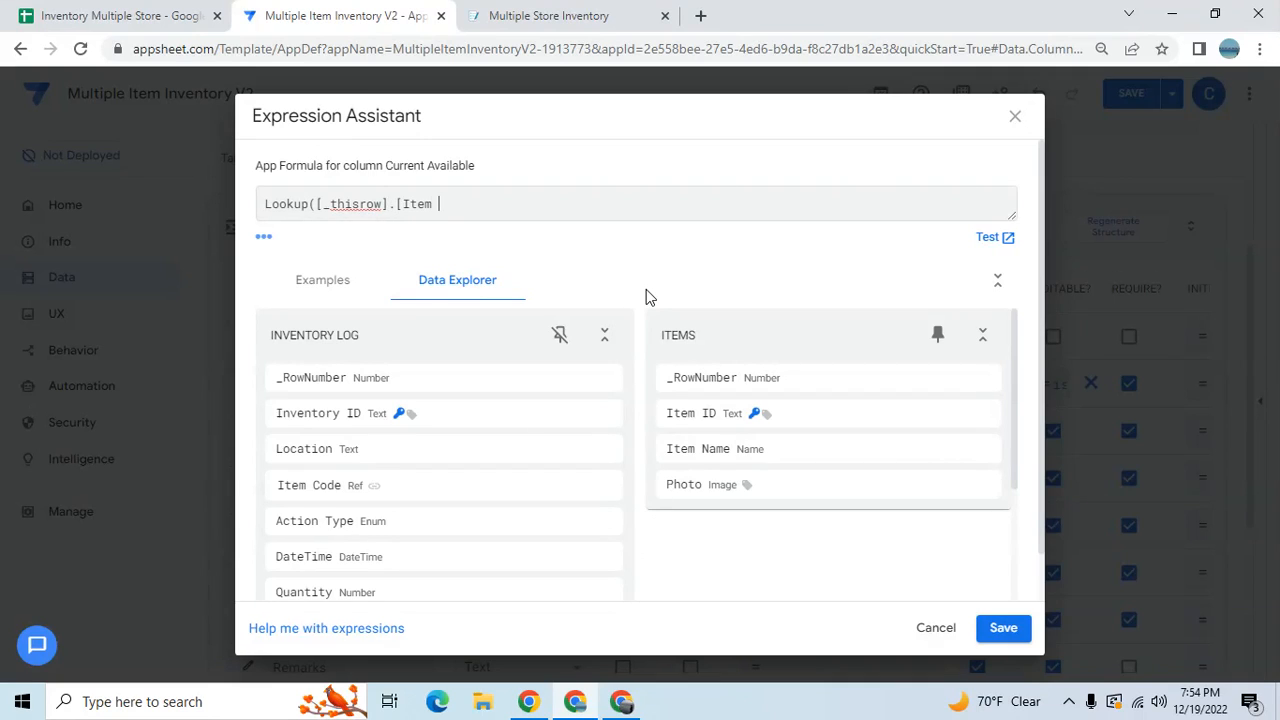
{"action": "type", "text": " Code],\"Stocks Inv"}
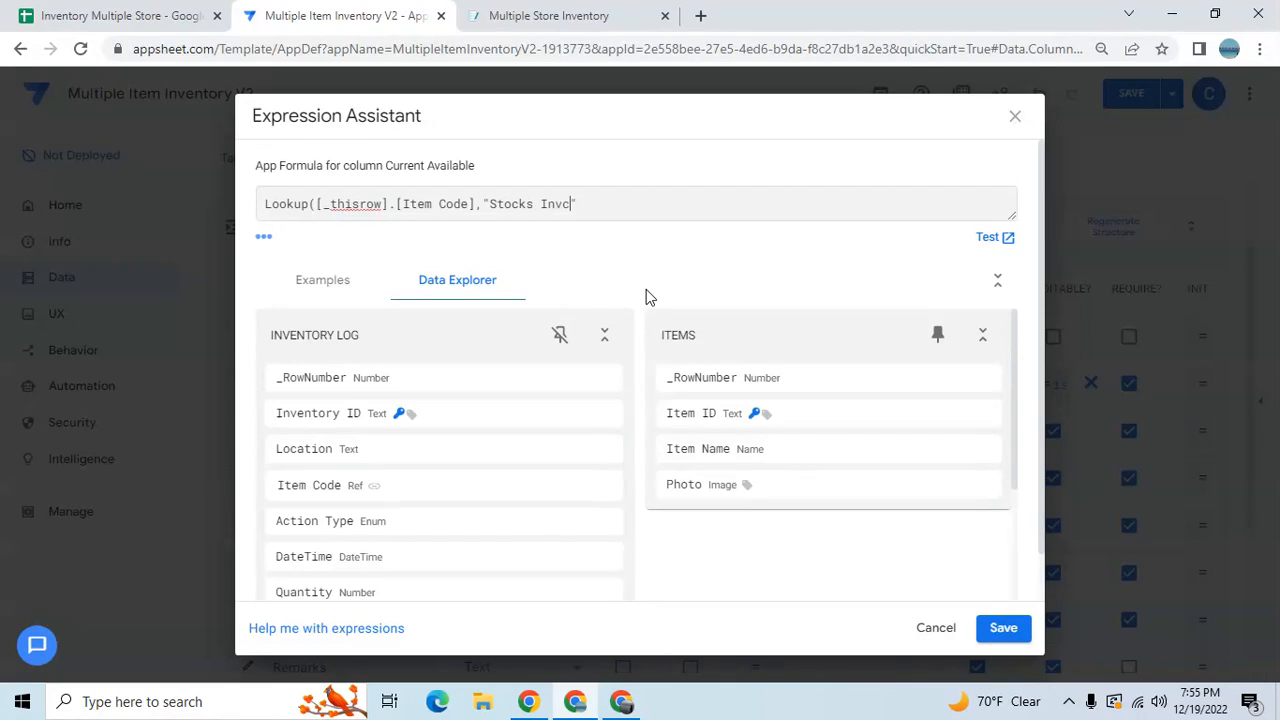
{"action": "type", "text": "c"}
{"action": "key", "text": "BackSpace"}
{"action": "type", "text": "entory"}
{"action": "type", "text": ",\"\""}
{"action": "type", "text": "Ite"}
{"action": "type", "text": "m Code"}
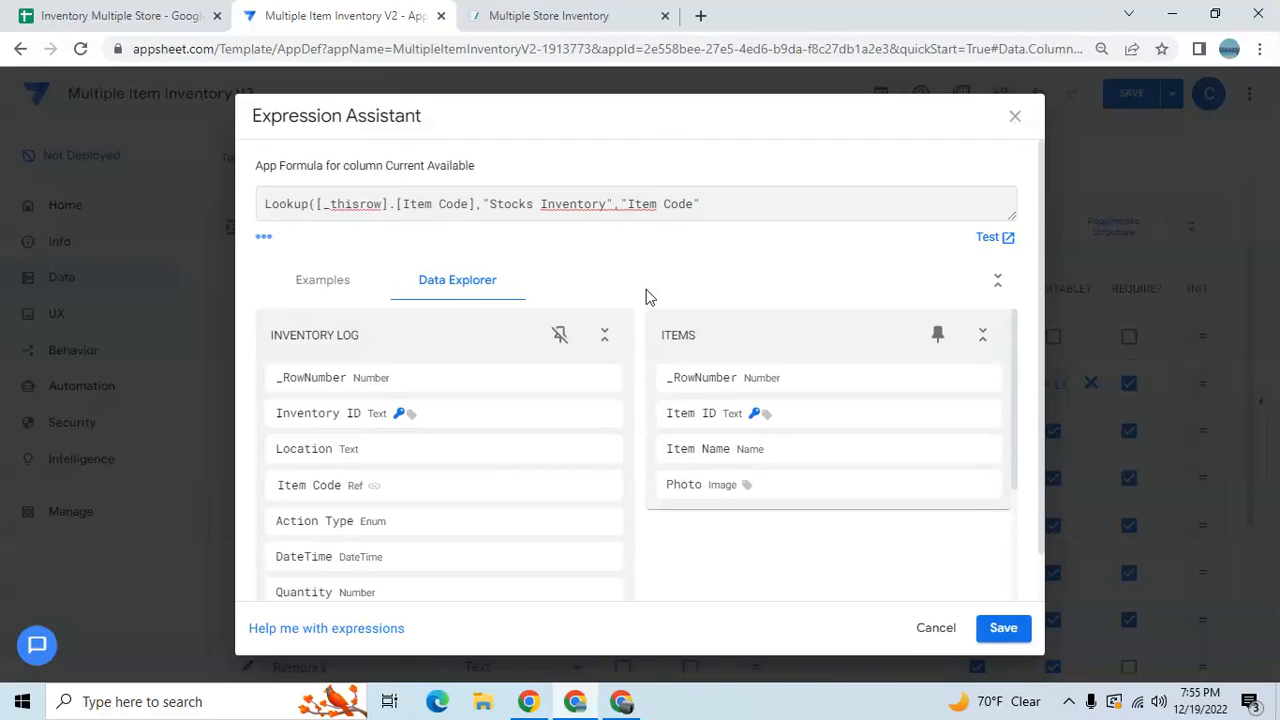
{"action": "type", "text": ",\"\"Available Stocks"}
{"action": "key", "text": "Right"}
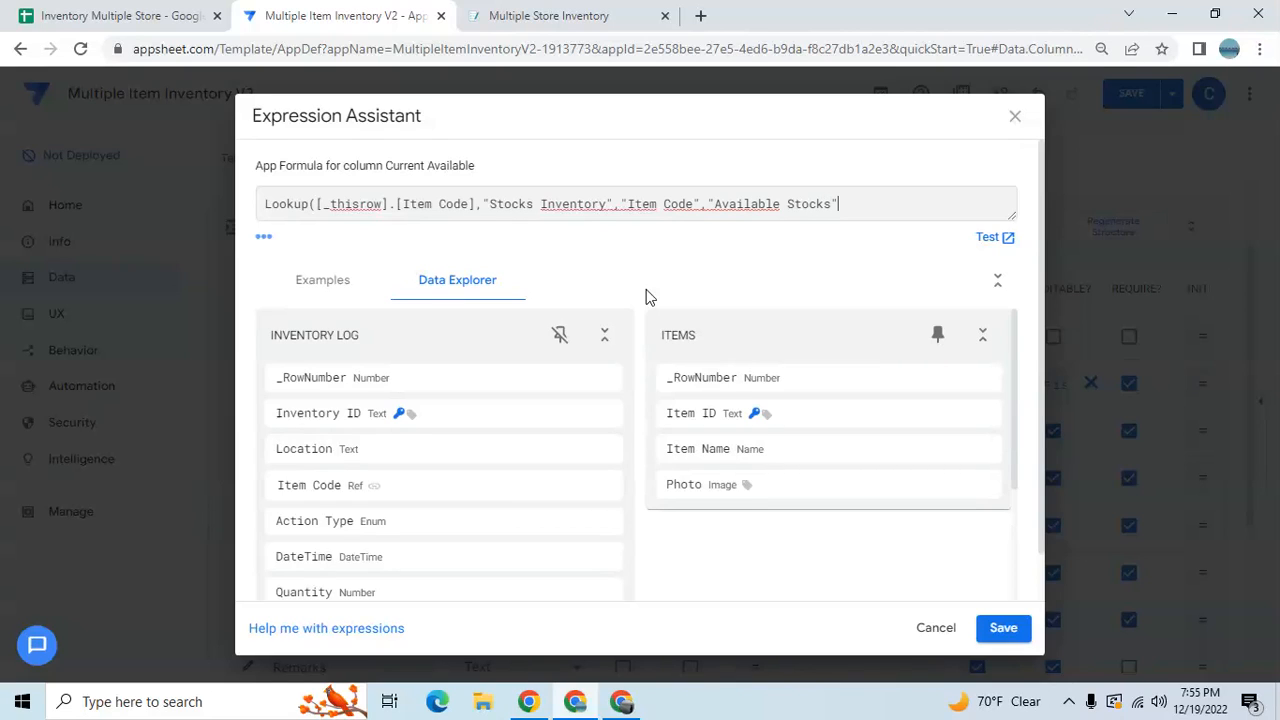
{"action": "type", "text": ")"}
{"action": "key", "text": "ctrl+a"}
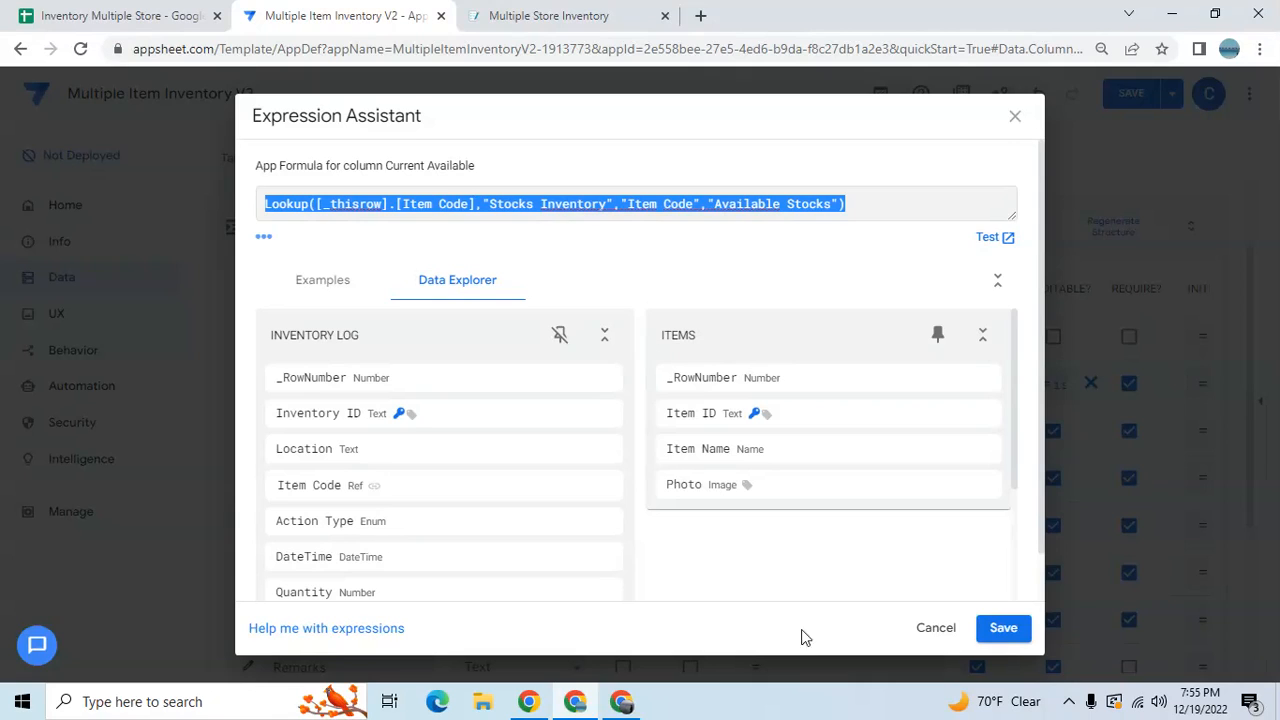
{"action": "left_click", "coordinate": [1003, 630]}
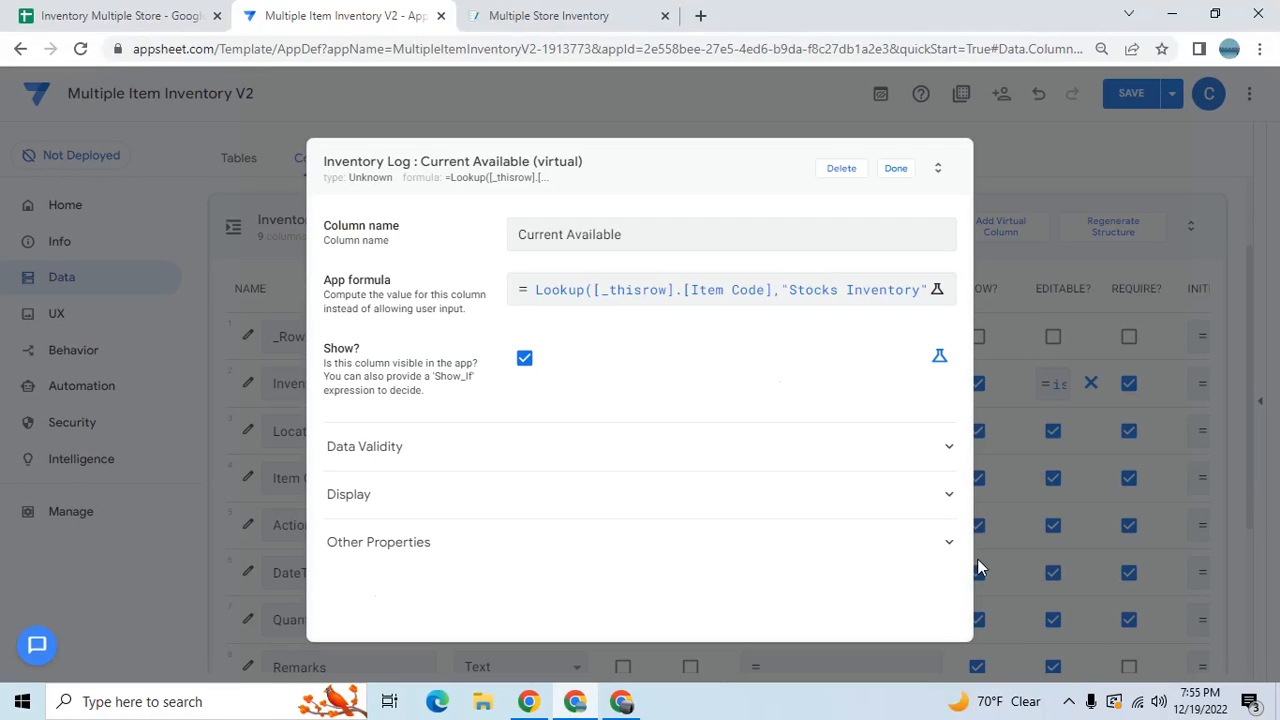
{"action": "left_click", "coordinate": [896, 168]}
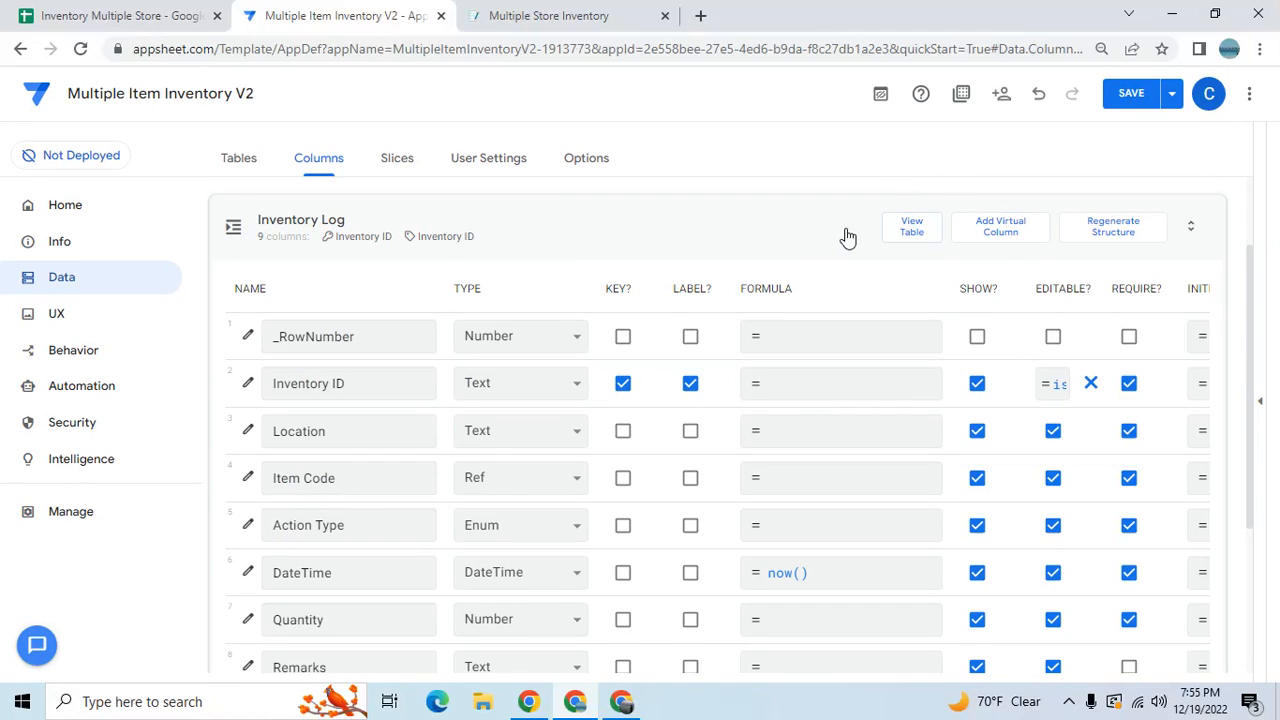
Add a virtual column named Available Stocks to the Stocks Inventory table.
{"action": "left_click", "coordinate": [774, 232]}
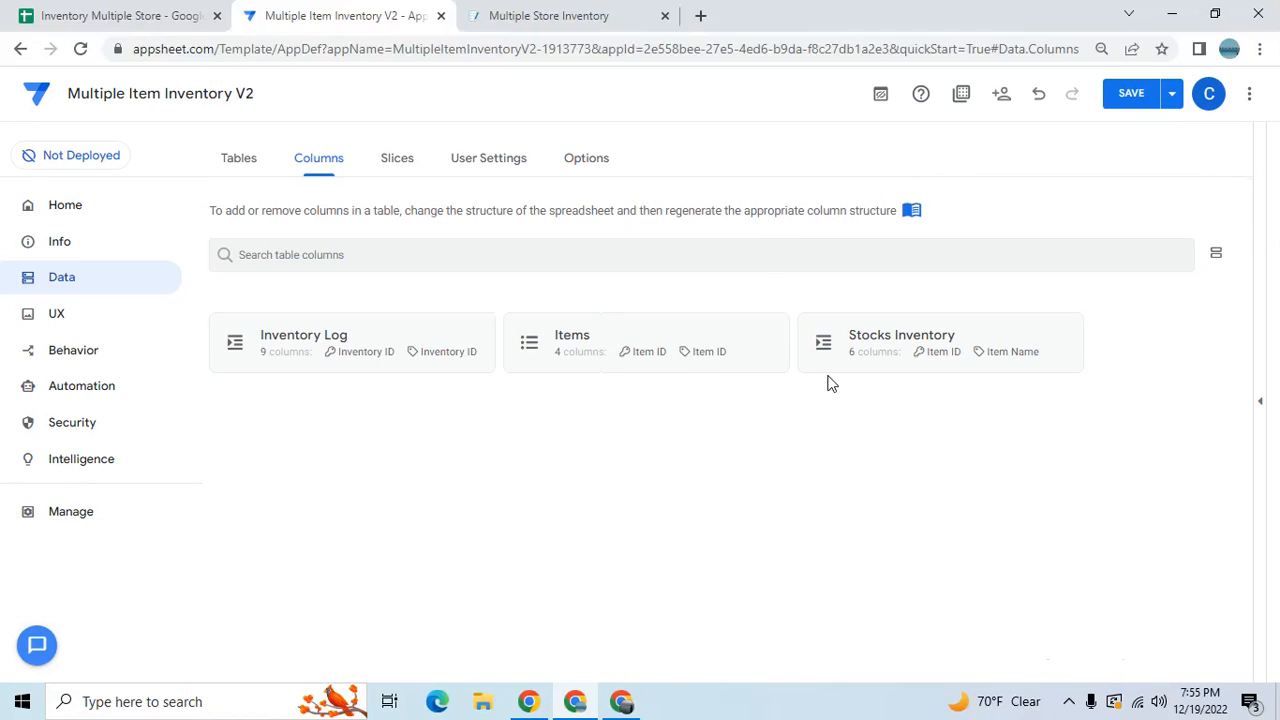
{"action": "left_click", "coordinate": [886, 365]}
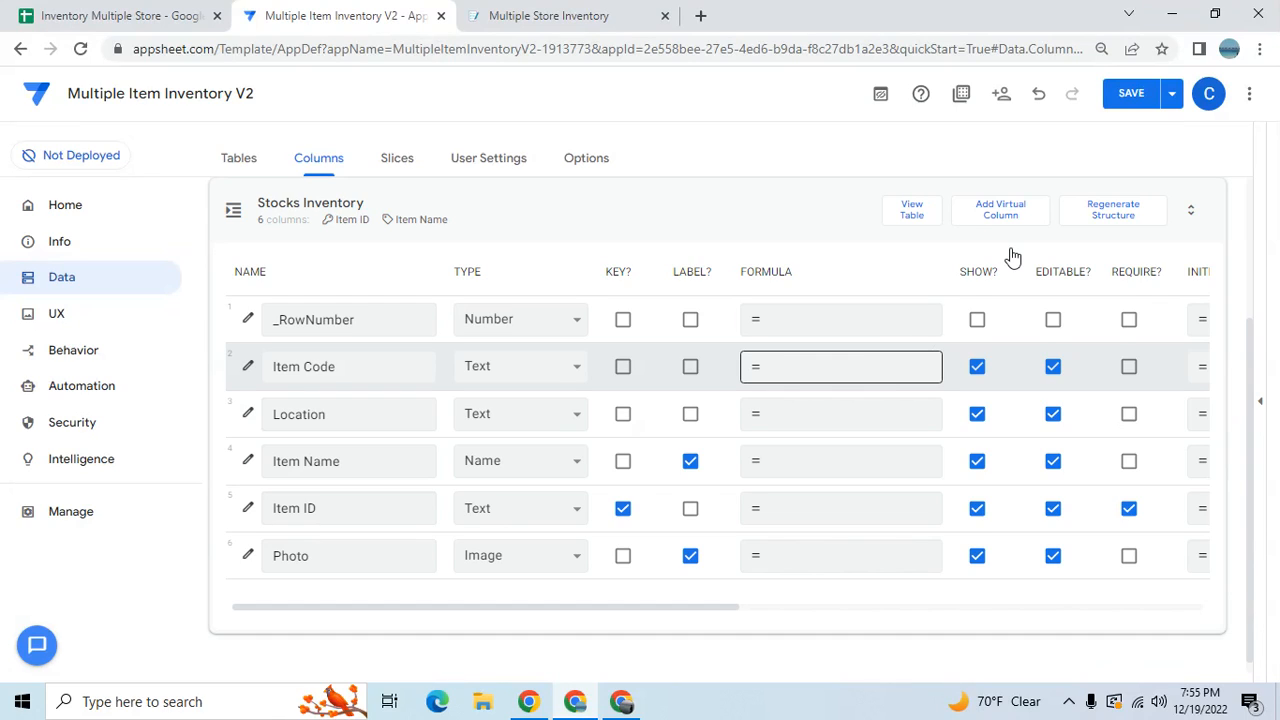
{"action": "left_click", "coordinate": [980, 224]}
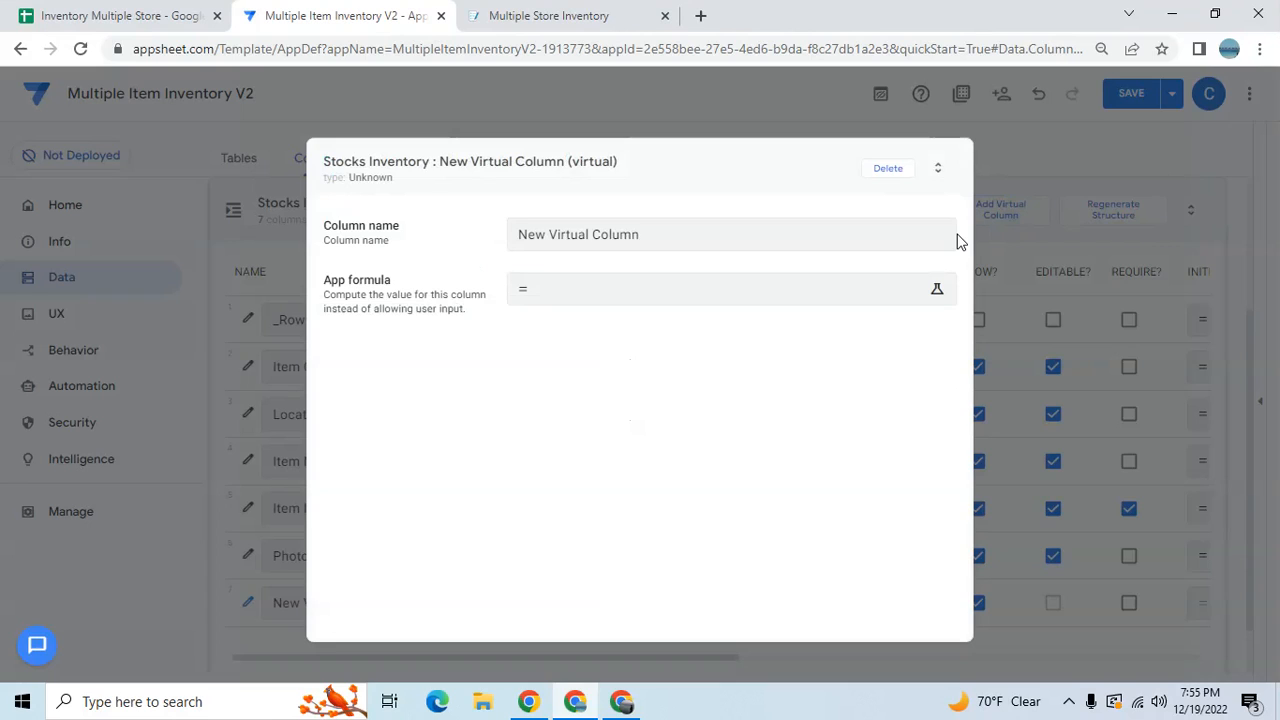
{"action": "left_click", "coordinate": [752, 234]}
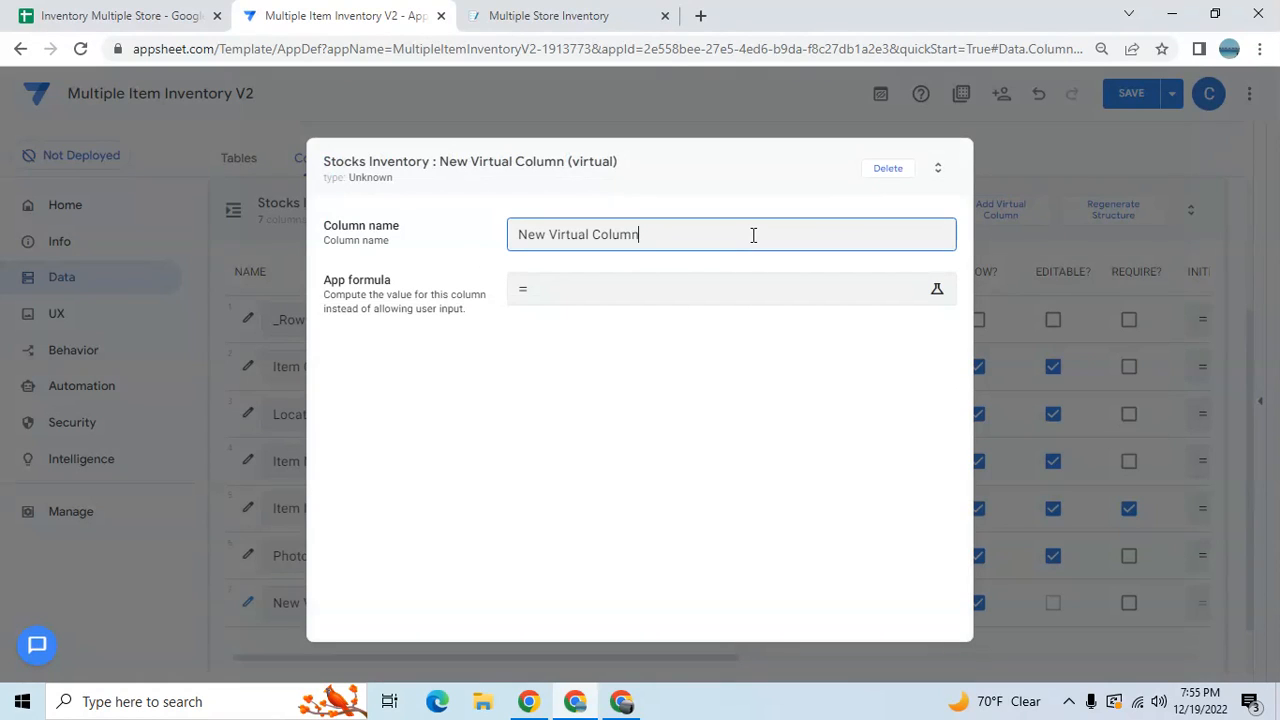
{"action": "key", "text": "BackSpace"}
{"action": "key", "text": "BackSpace"}
{"action": "key", "text": "BackSpace"}
{"action": "key", "text": "BackSpace"}
{"action": "key", "text": "BackSpace"}
{"action": "key", "text": "BackSpace"}
{"action": "key", "text": "BackSpace"}
{"action": "key", "text": "BackSpace"}
{"action": "key", "text": "BackSpace"}
{"action": "key", "text": "BackSpace"}
{"action": "key", "text": "BackSpace"}
{"action": "key", "text": "BackSpace"}
{"action": "key", "text": "BackSpace"}
{"action": "key", "text": "BackSpace"}
{"action": "key", "text": "BackSpace"}
{"action": "key", "text": "BackSpace"}
{"action": "key", "text": "BackSpace"}
{"action": "key", "text": "BackSpace"}
{"action": "type", "text": "A"}
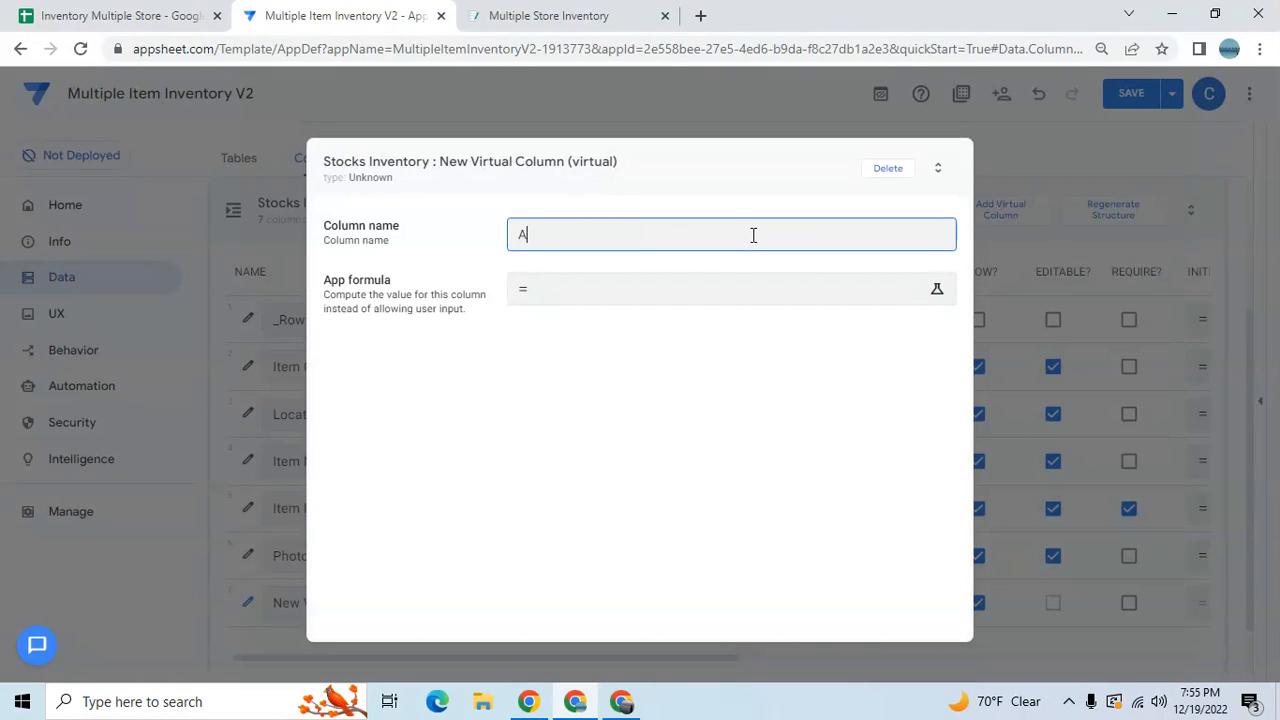
{"action": "type", "text": "vailable Stocks"}
Set the app formula of Available Stocks to Sum(Select(Inventory Log[Quantity],[_thisrow].[Item Code]=[Item Code]) and save the column.
{"action": "left_click", "coordinate": [742, 288]}
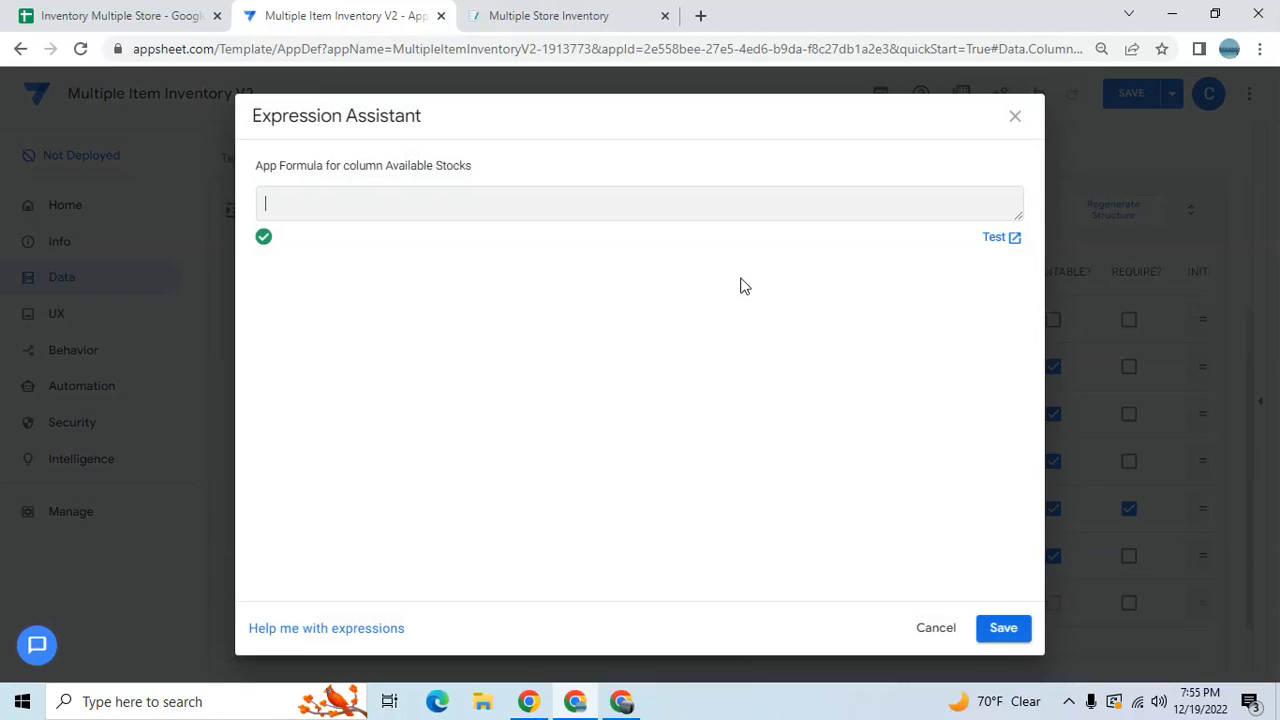
{"action": "type", "text": "Sum(Select"}
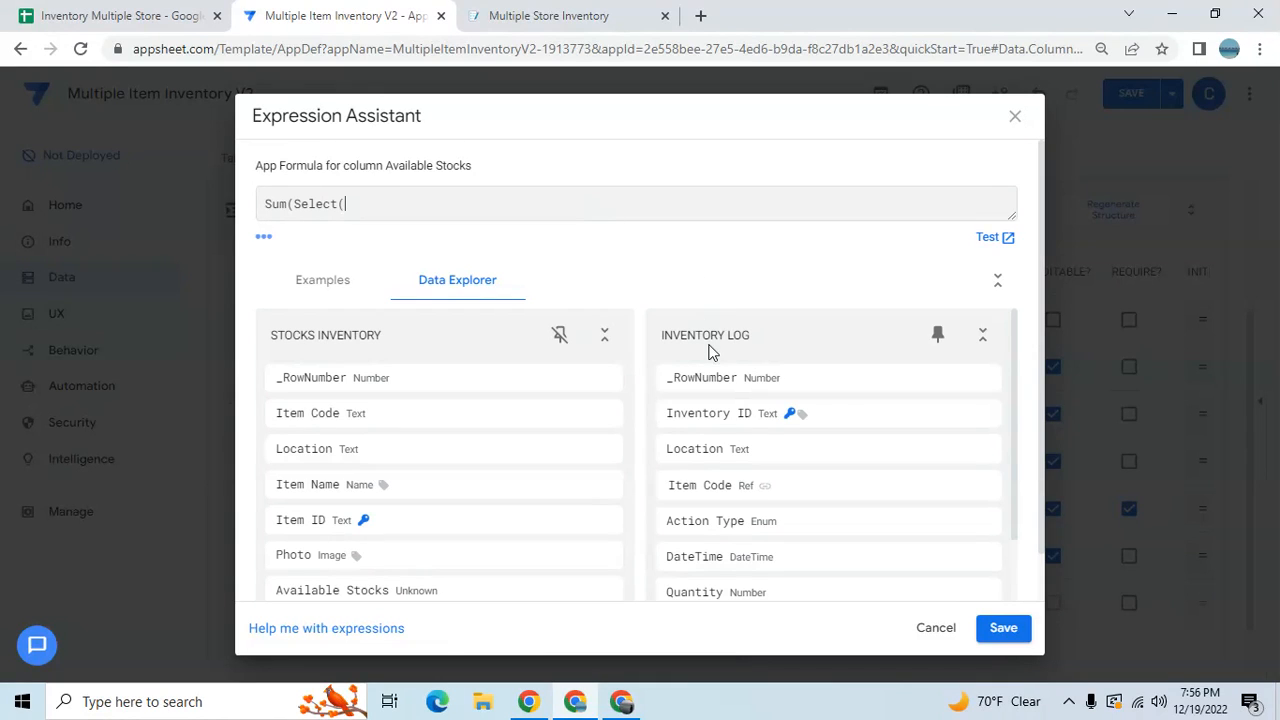
{"action": "type", "text": "("}
{"action": "type", "text": "I"}
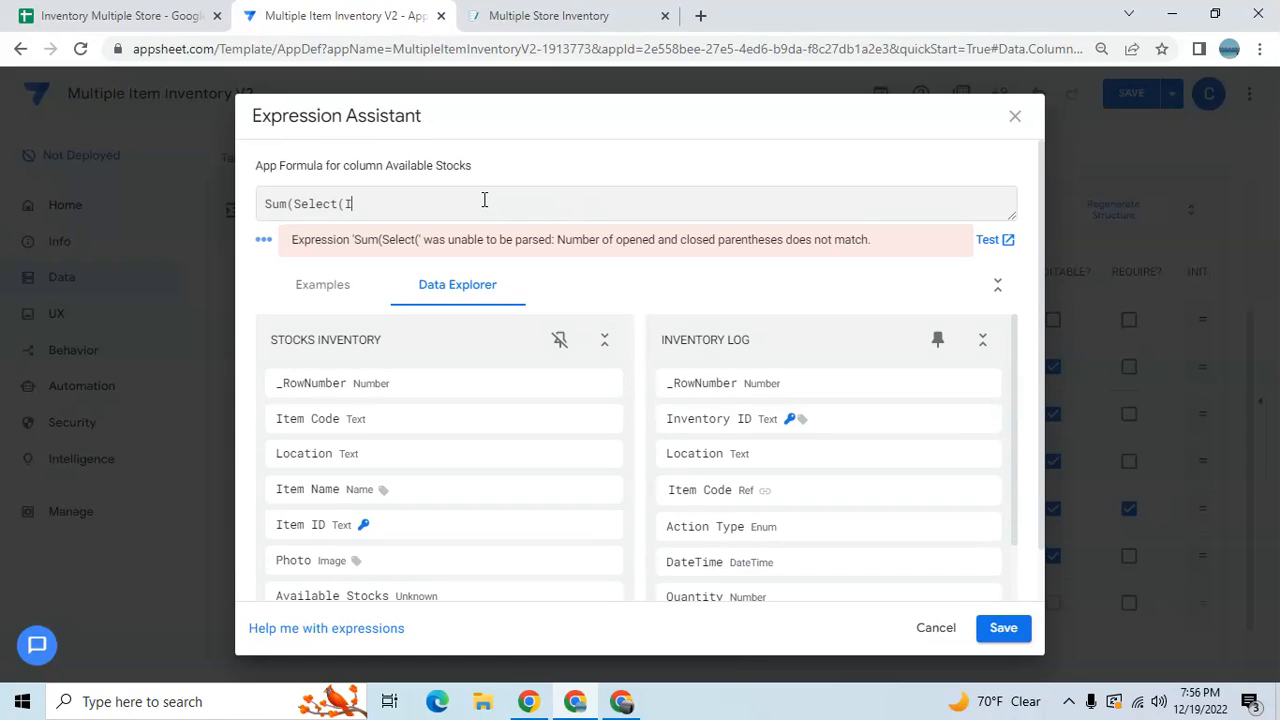
{"action": "type", "text": "nventory LO"}
{"action": "key", "text": "BackSpace"}
{"action": "type", "text": "Quantity],[_thisrow]."}
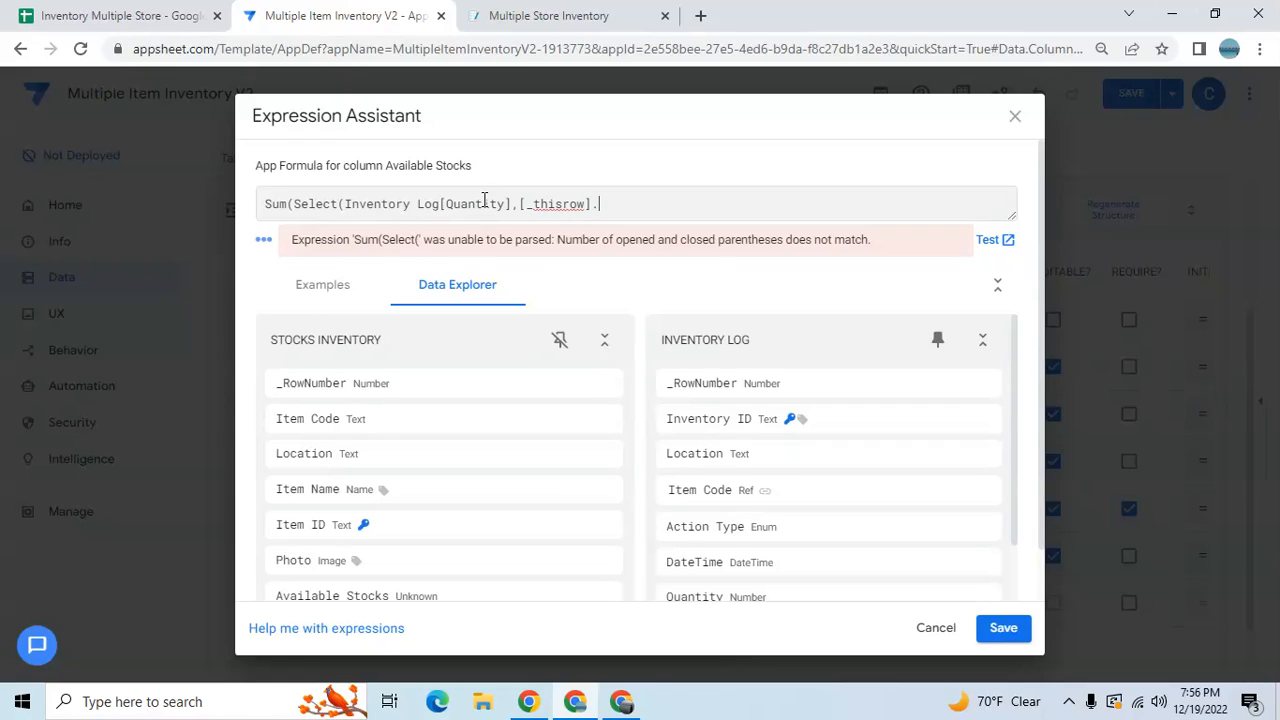
{"action": "type", "text": "[Item Code]=[Item Code])"}
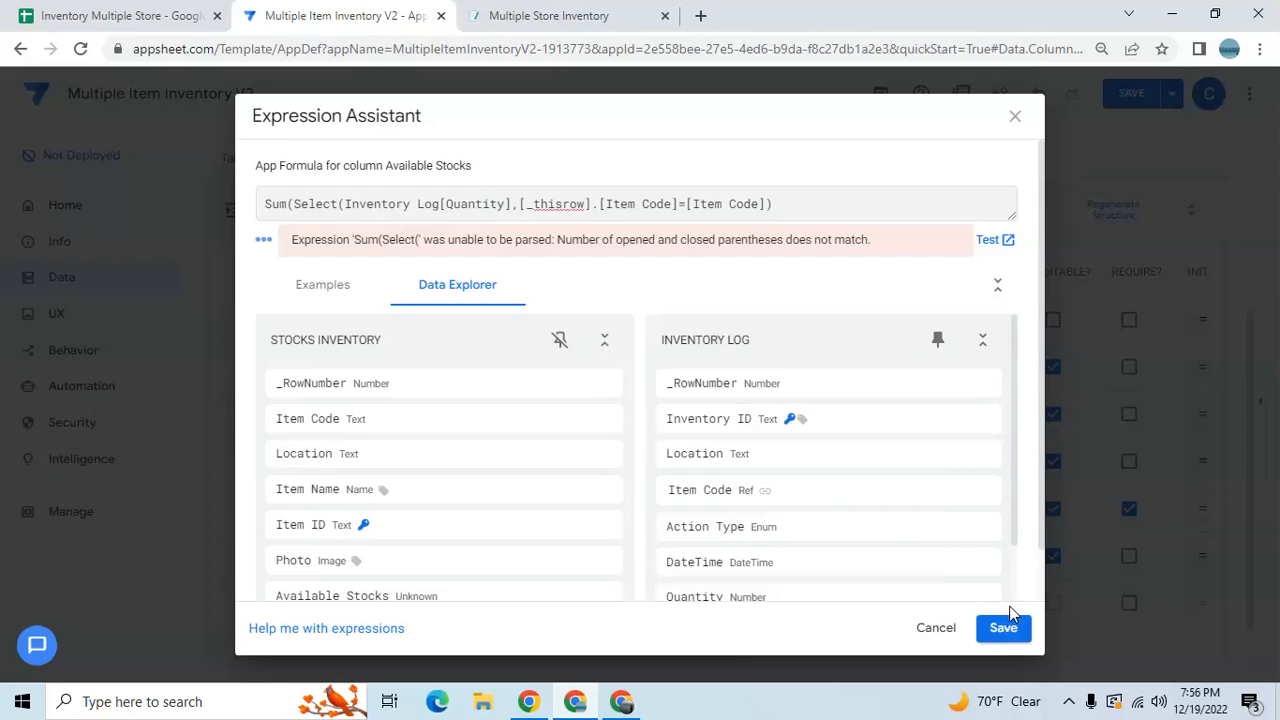
{"action": "left_click", "coordinate": [1006, 632]}
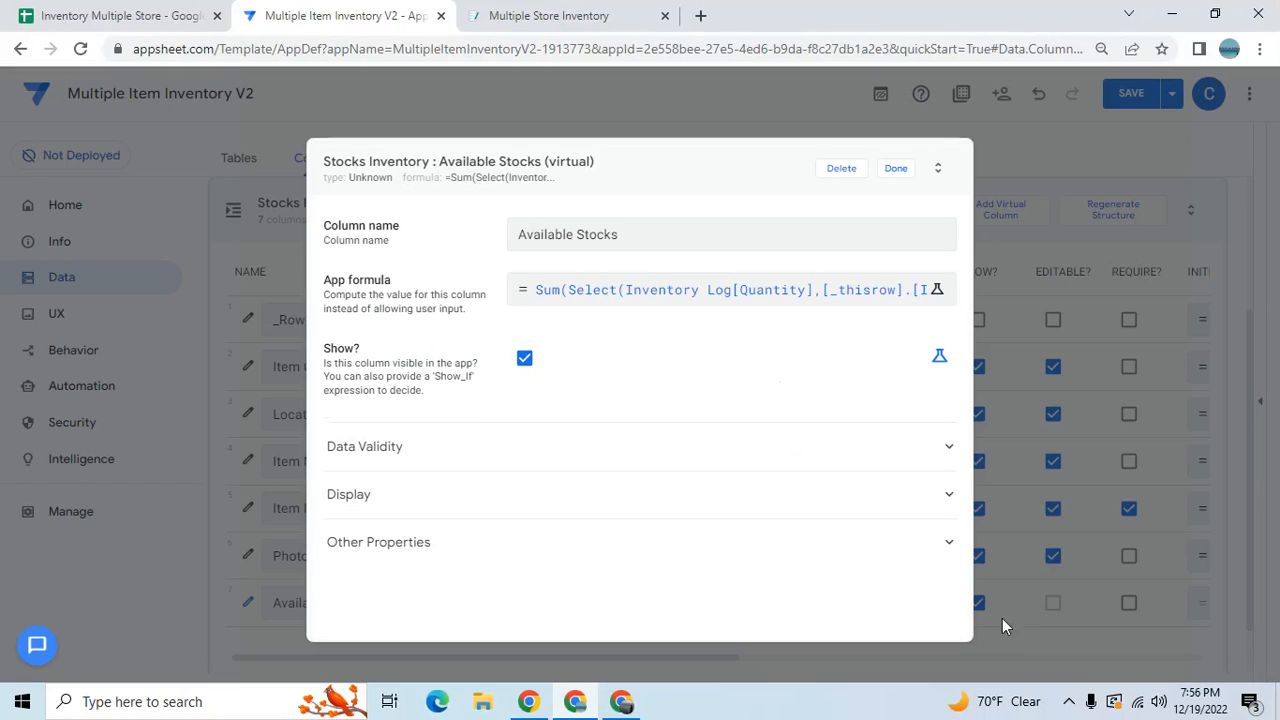
{"action": "left_click", "coordinate": [895, 169]}
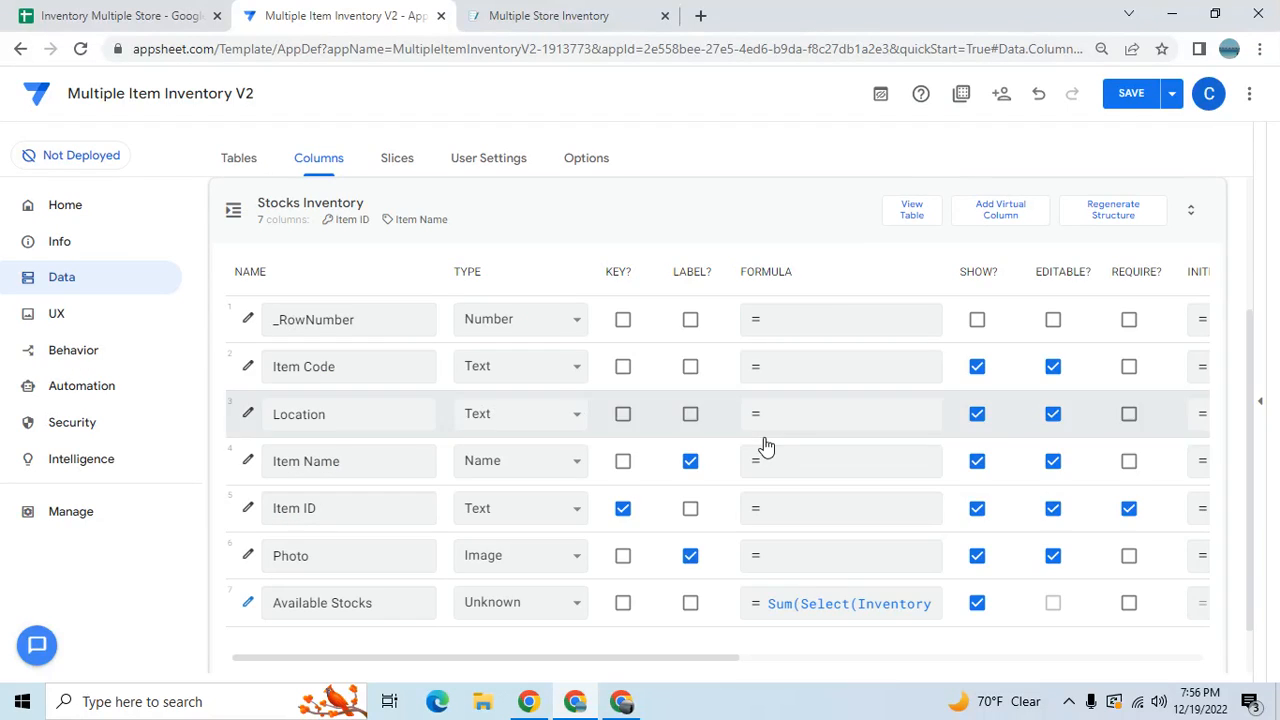
Set the type of the Available Stocks column in Stocks Inventory to Number.
{"action": "left_click", "coordinate": [552, 605]}
{"action": "key", "text": "n"}
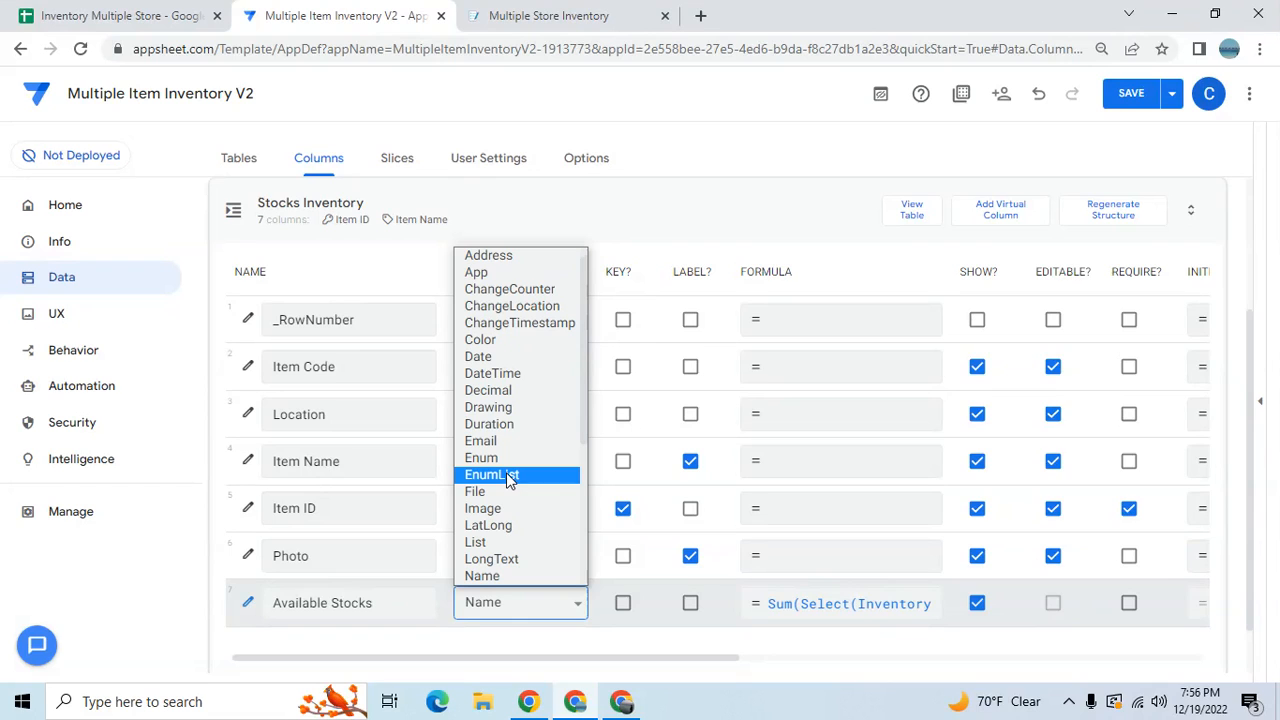
{"action": "key", "text": "Down"}
{"action": "key", "text": "Down"}
{"action": "key", "text": "Down"}
{"action": "key", "text": "Down"}
{"action": "key", "text": "Down"}
{"action": "key", "text": "Down"}
{"action": "key", "text": "Down"}
{"action": "key", "text": "Down"}
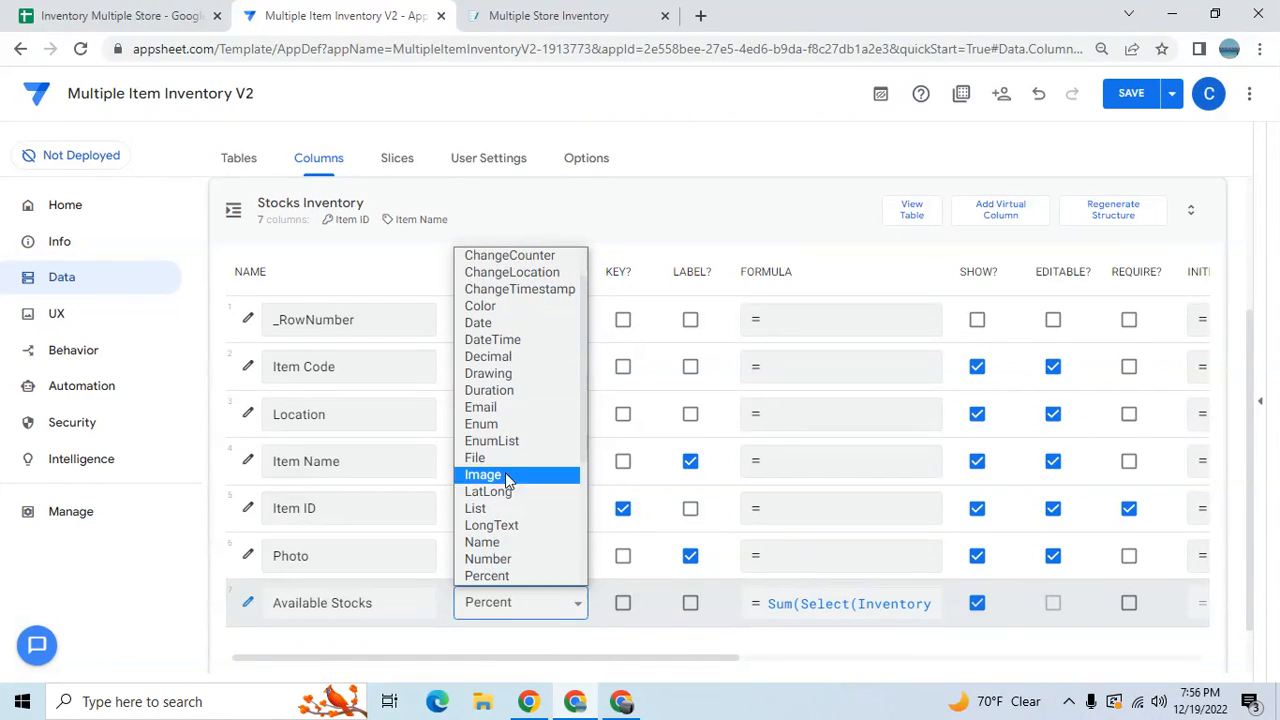
{"action": "left_click", "coordinate": [508, 559]}
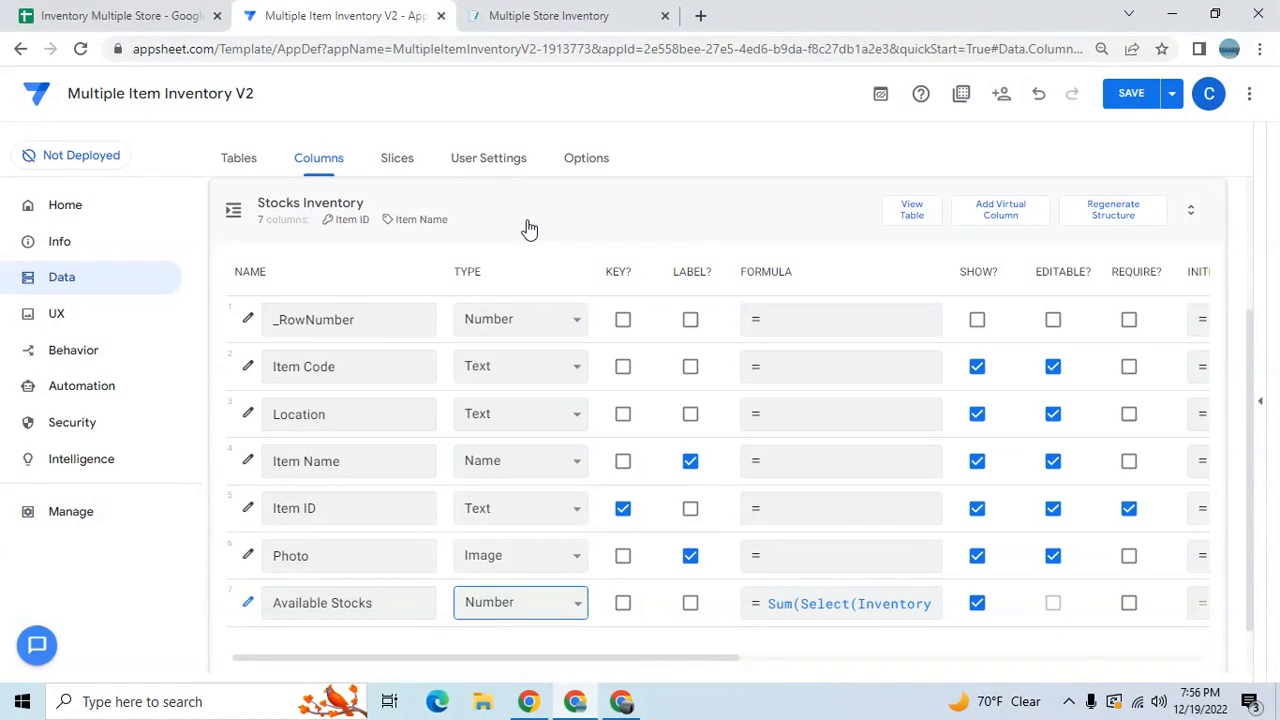
Make Item Code the key and label of the Stocks Inventory table and remove the label setting from Photo.
{"action": "left_click", "coordinate": [623, 367]}
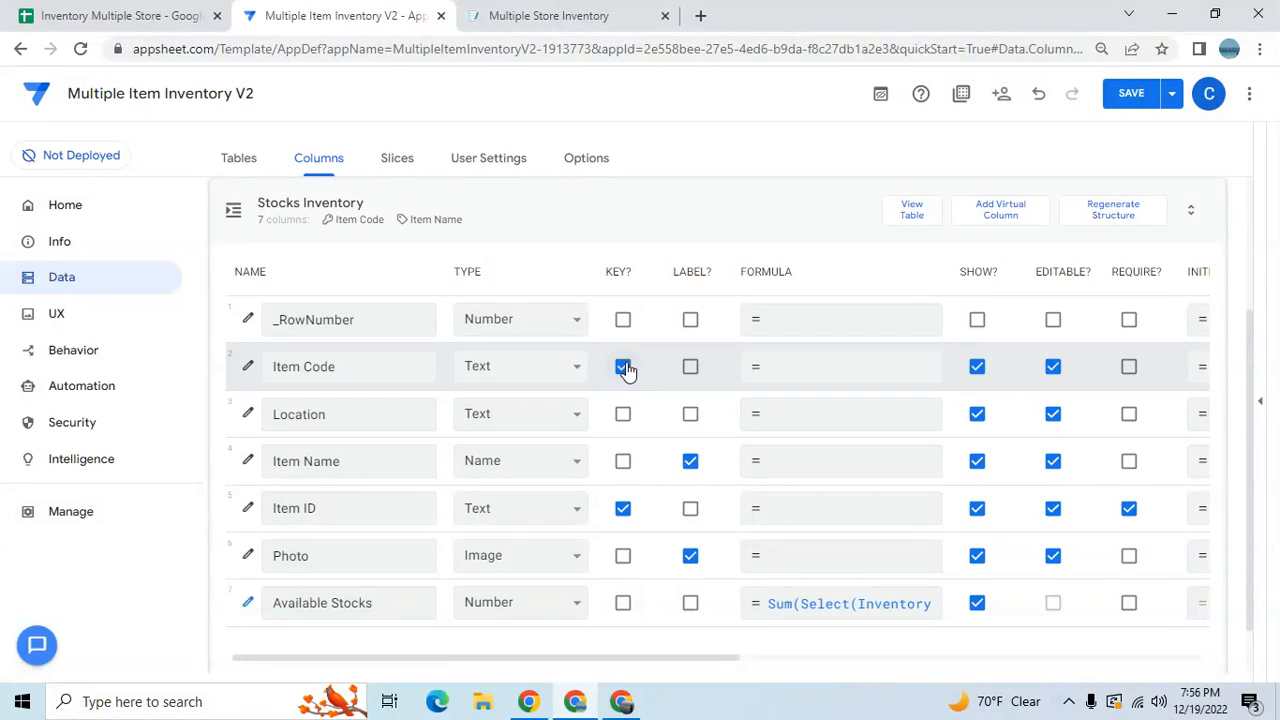
{"action": "left_click", "coordinate": [690, 367]}
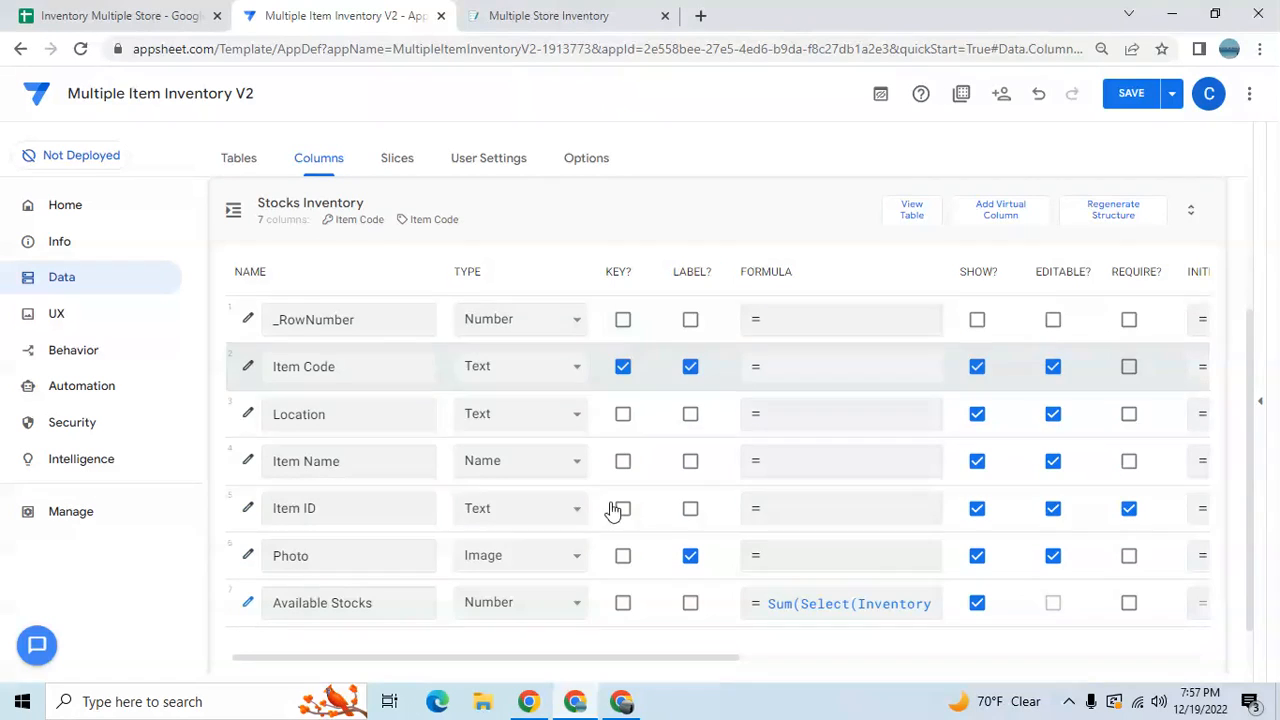
{"action": "left_click", "coordinate": [690, 556]}
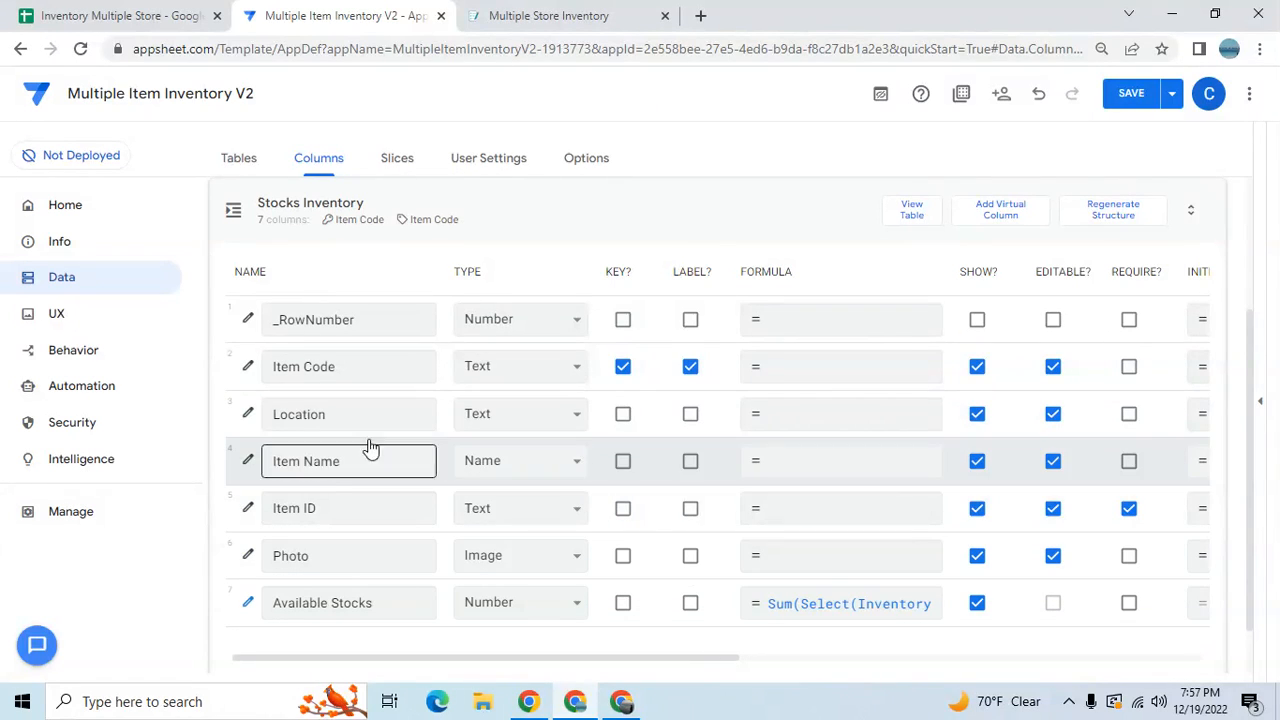
Set the type of the Location column in the Stocks Inventory table to Enum.
{"action": "left_click", "coordinate": [580, 423]}
{"action": "key", "text": "e"}
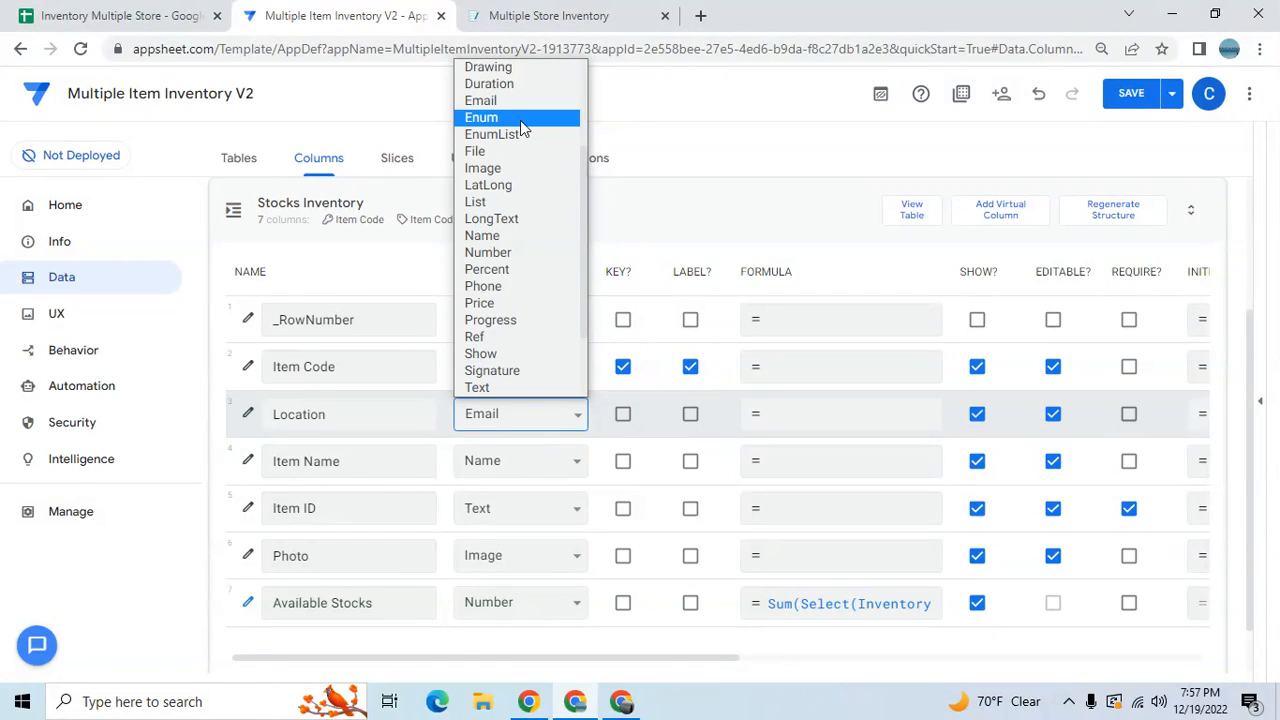
{"action": "left_click", "coordinate": [481, 118]}
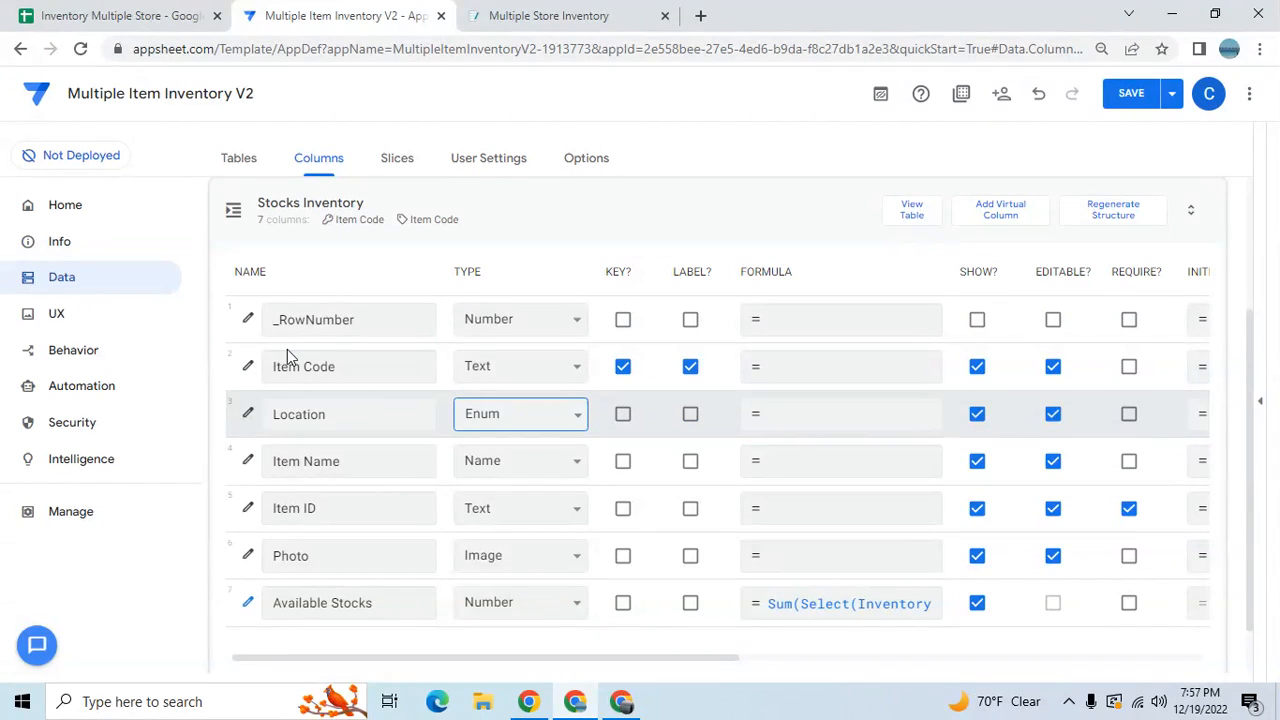
Add the values L1, L2 and L3 to the Location column of Stocks Inventory and set its input mode to Dropdown.
{"action": "left_click", "coordinate": [248, 414]}
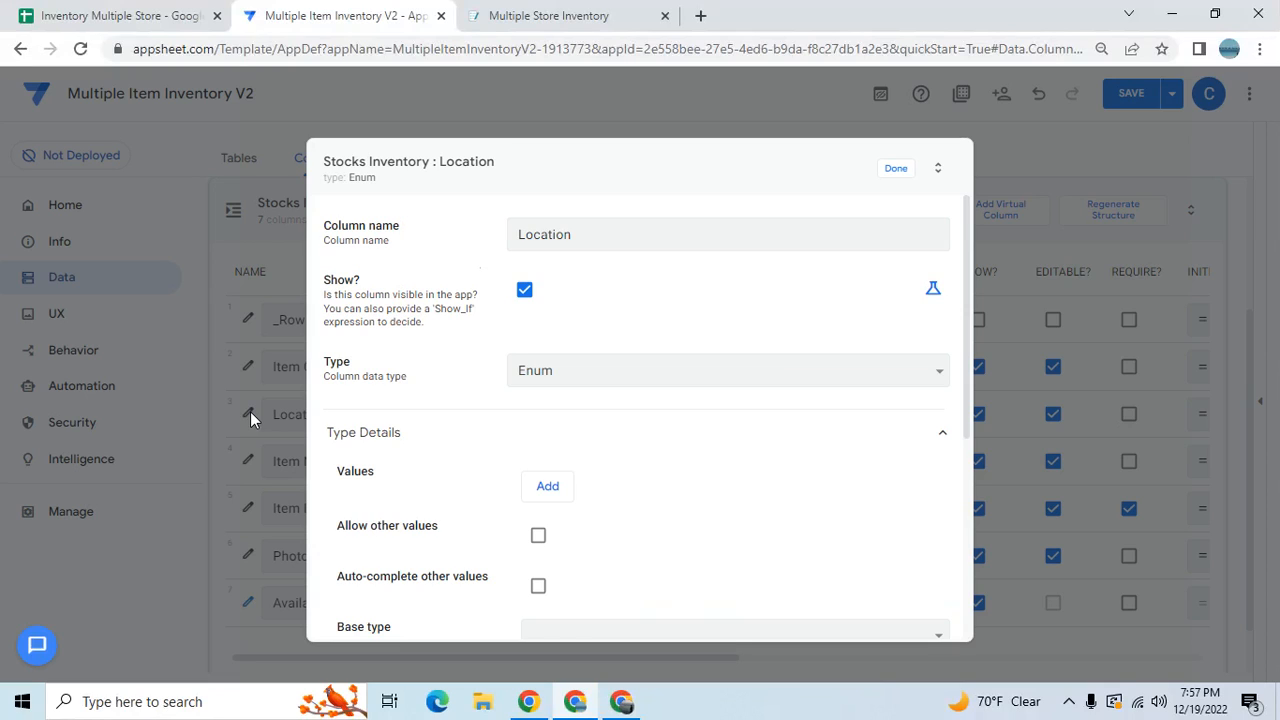
{"action": "left_click", "coordinate": [547, 486]}
{"action": "left_click", "coordinate": [577, 486]}
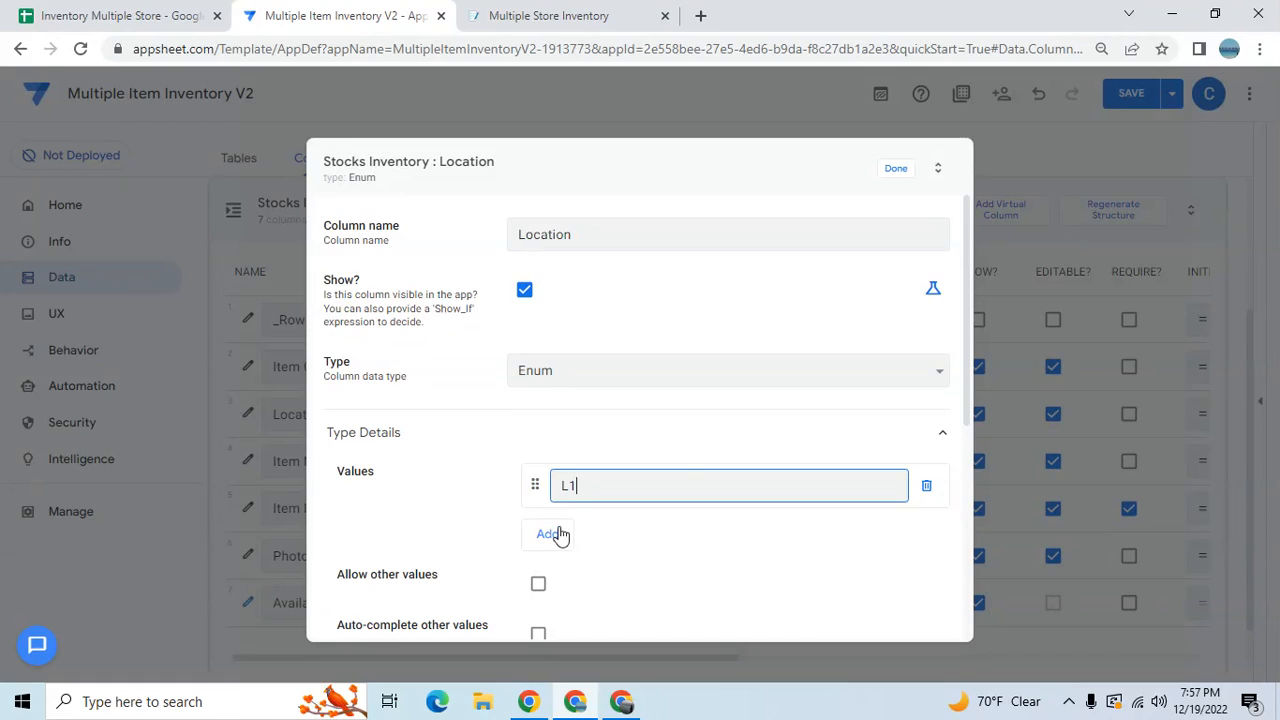
{"action": "left_click", "coordinate": [570, 533]}
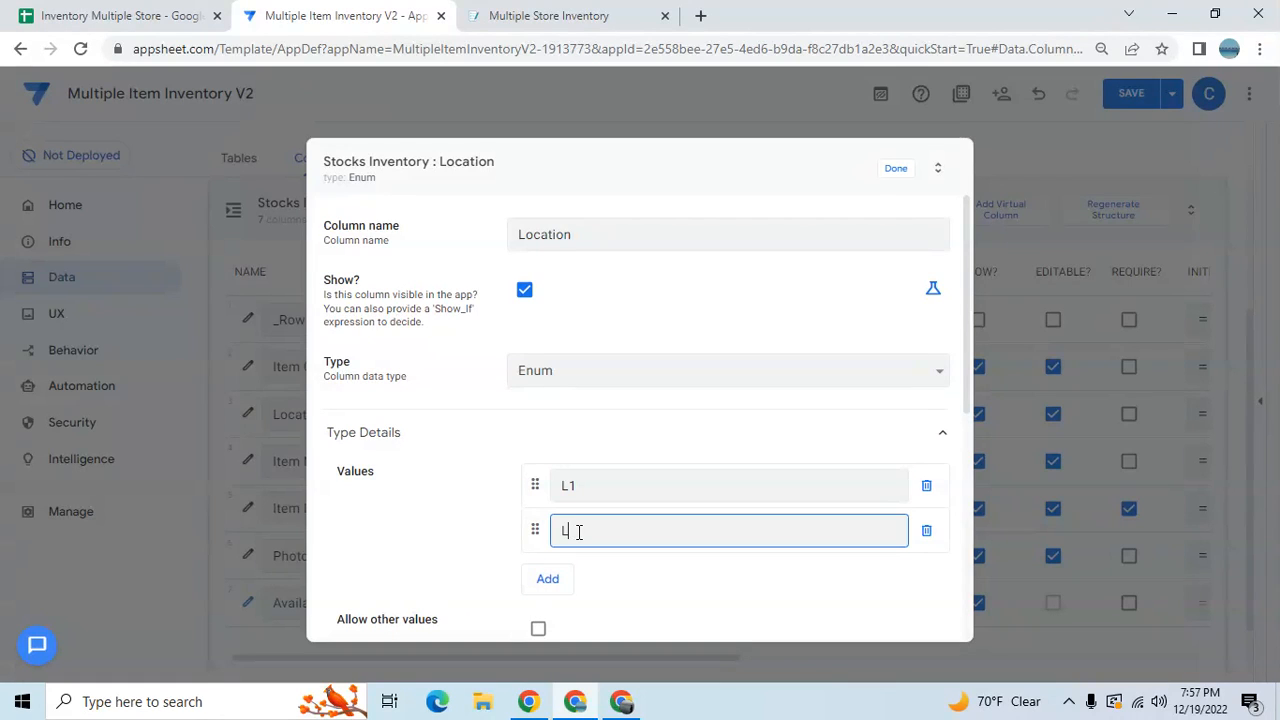
{"action": "left_click", "coordinate": [558, 578]}
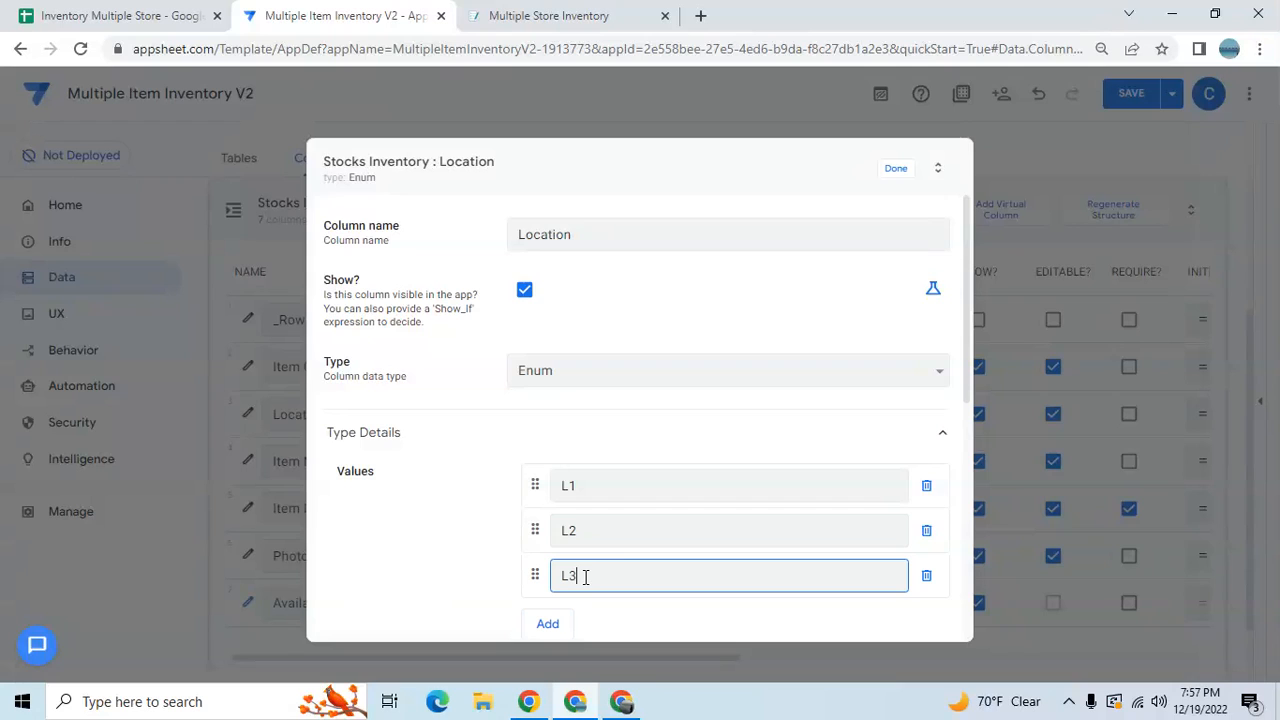
{"action": "type", "text": "L3"}
{"action": "left_click_drag", "start_coordinate": [967, 356], "coordinate": [968, 489]}
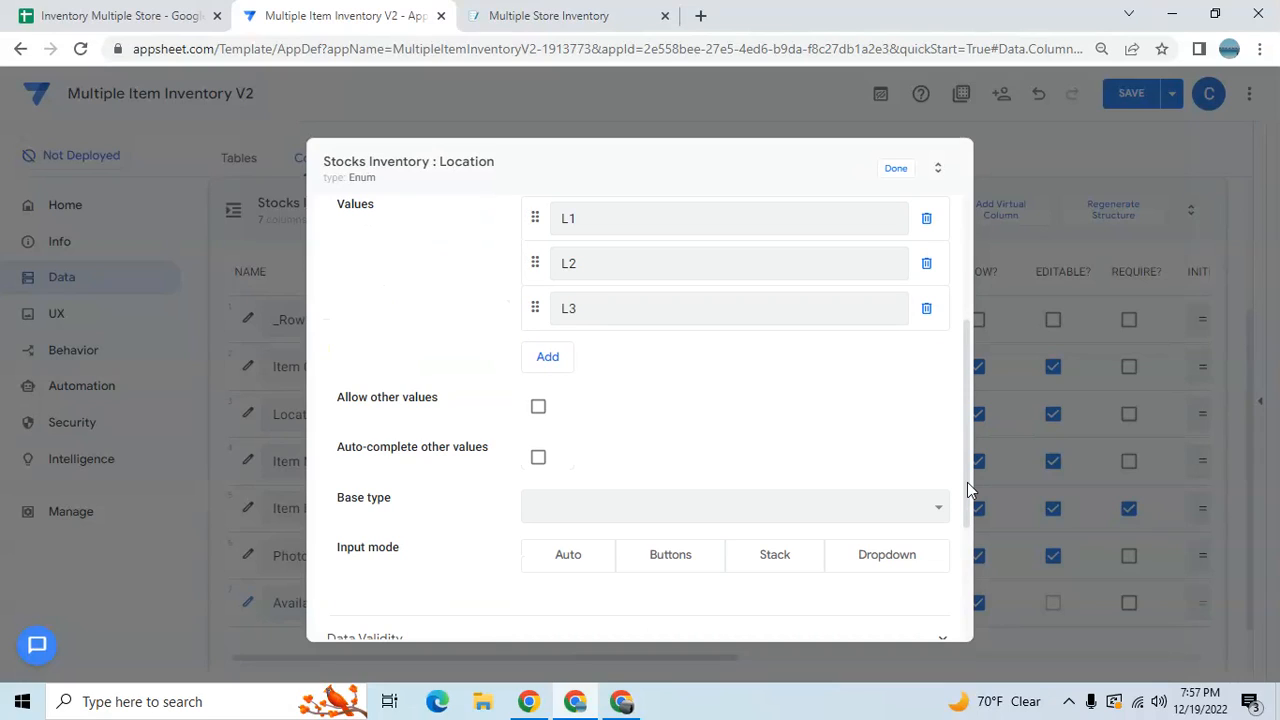
{"action": "left_click", "coordinate": [870, 556]}
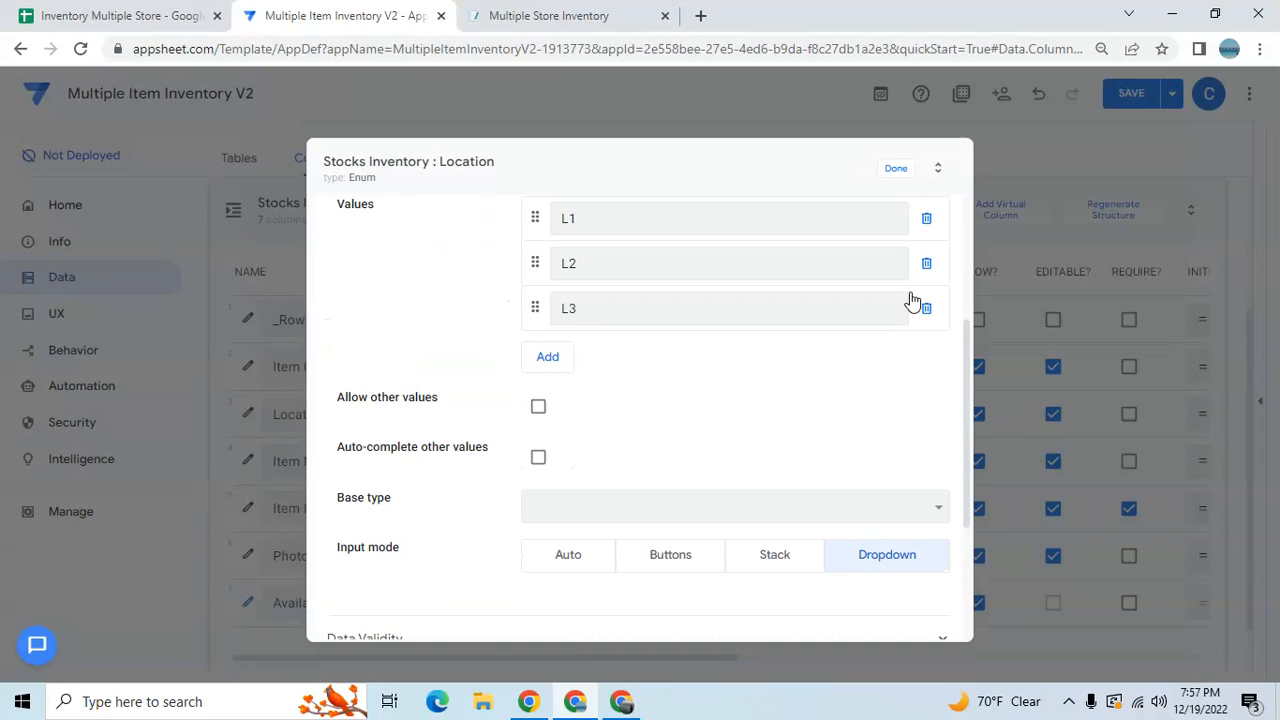
{"action": "left_click", "coordinate": [894, 171]}
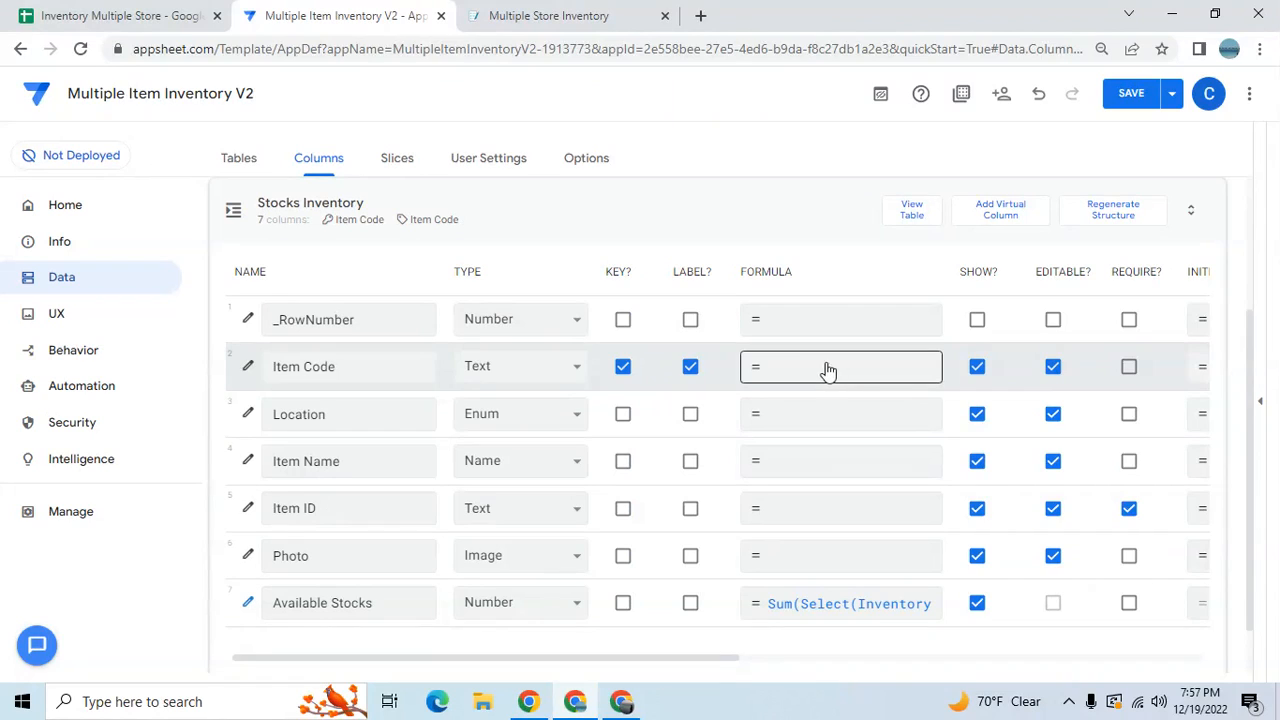
Start the initial value expression of the Item Code column in Stocks Inventory with Concatenate([Location],"-",.
{"action": "left_click", "coordinate": [248, 368]}
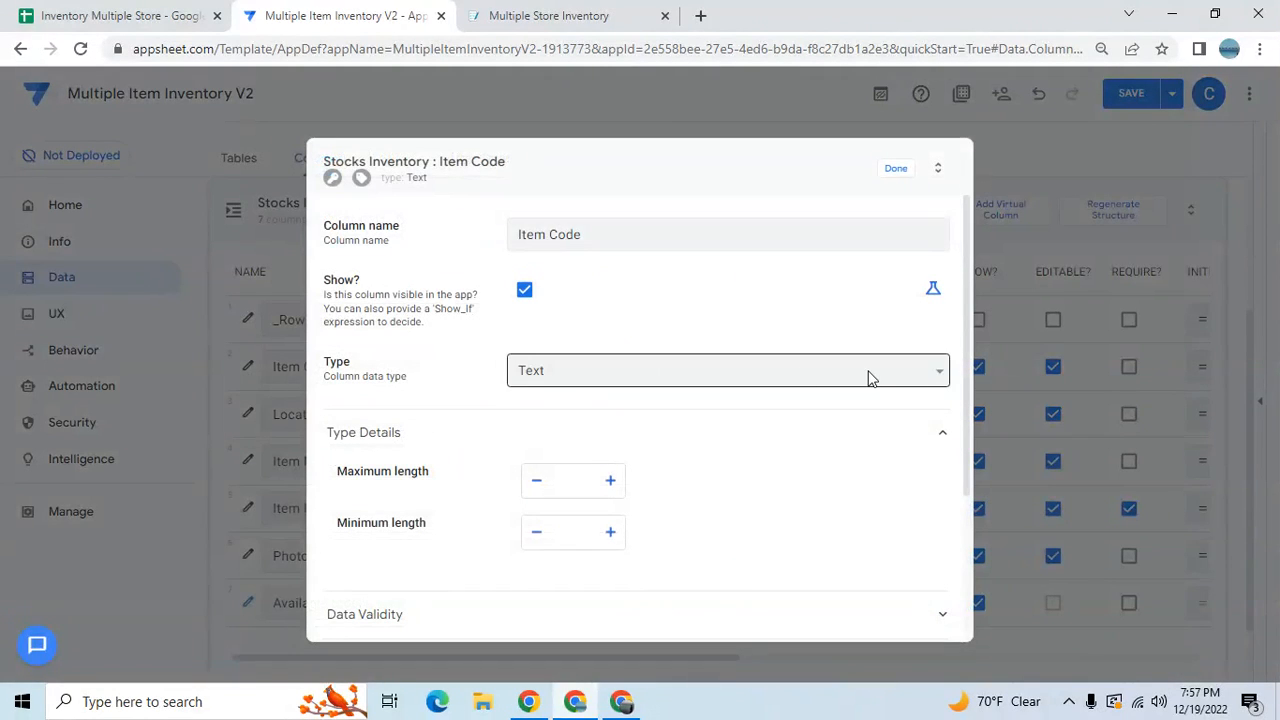
{"action": "left_click_drag", "start_coordinate": [967, 345], "coordinate": [963, 512]}
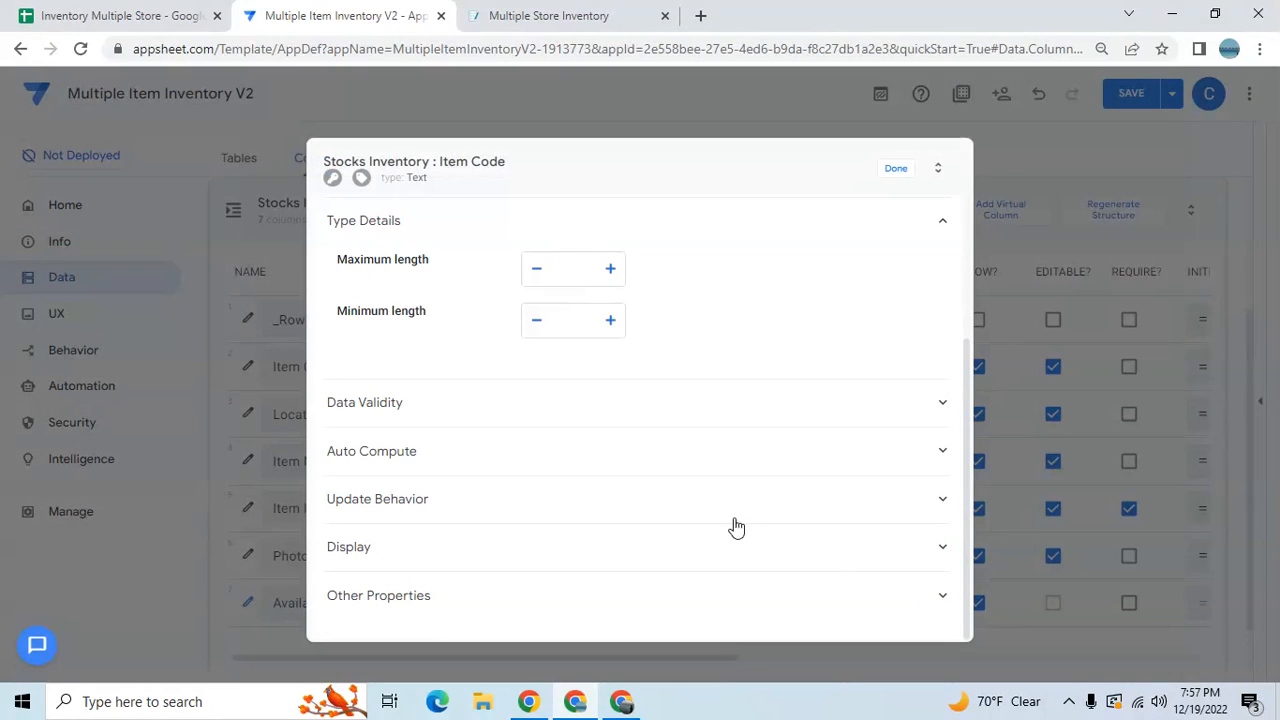
{"action": "left_click", "coordinate": [691, 457]}
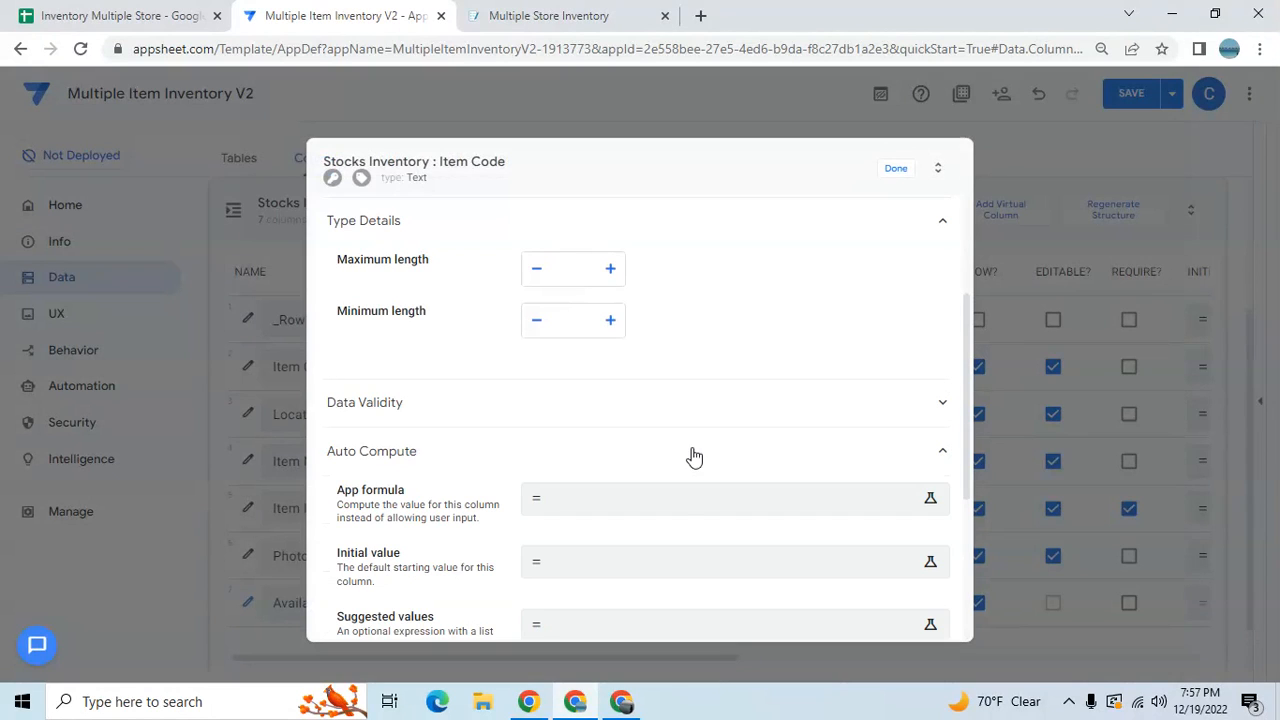
{"action": "left_click", "coordinate": [658, 565]}
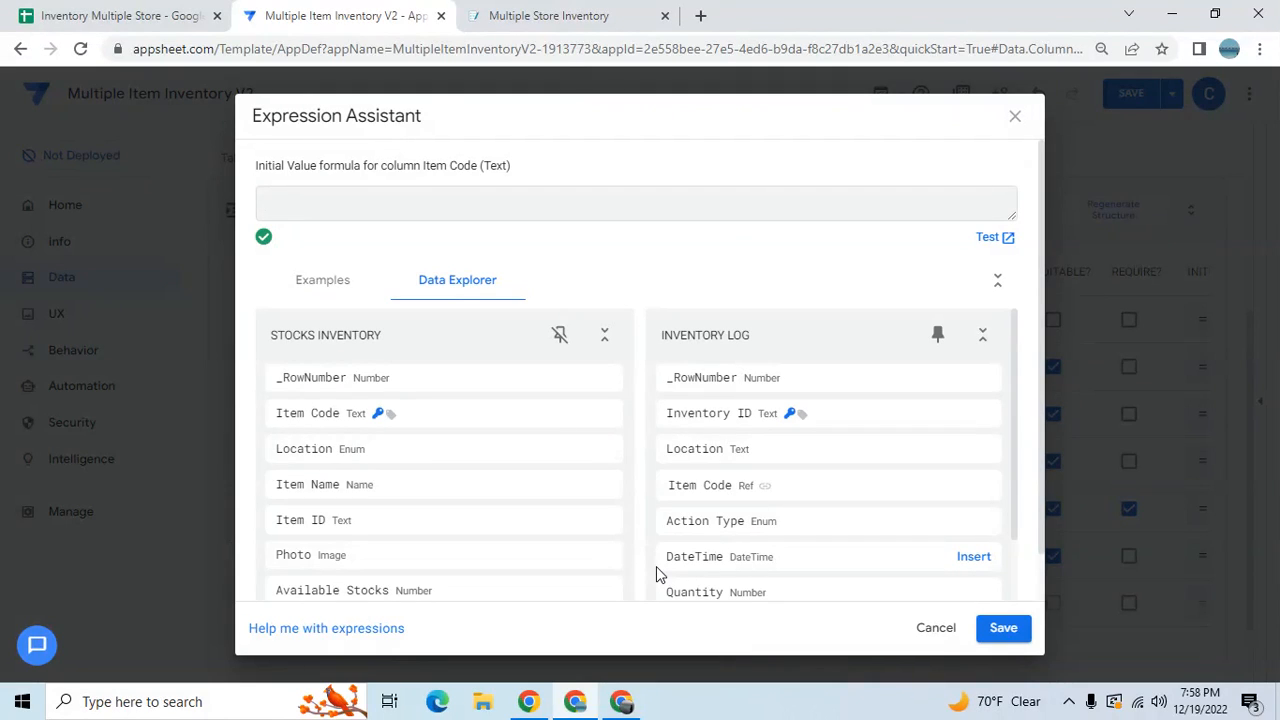
{"action": "type", "text": "Concatenate("}
{"action": "left_click", "coordinate": [313, 293]}
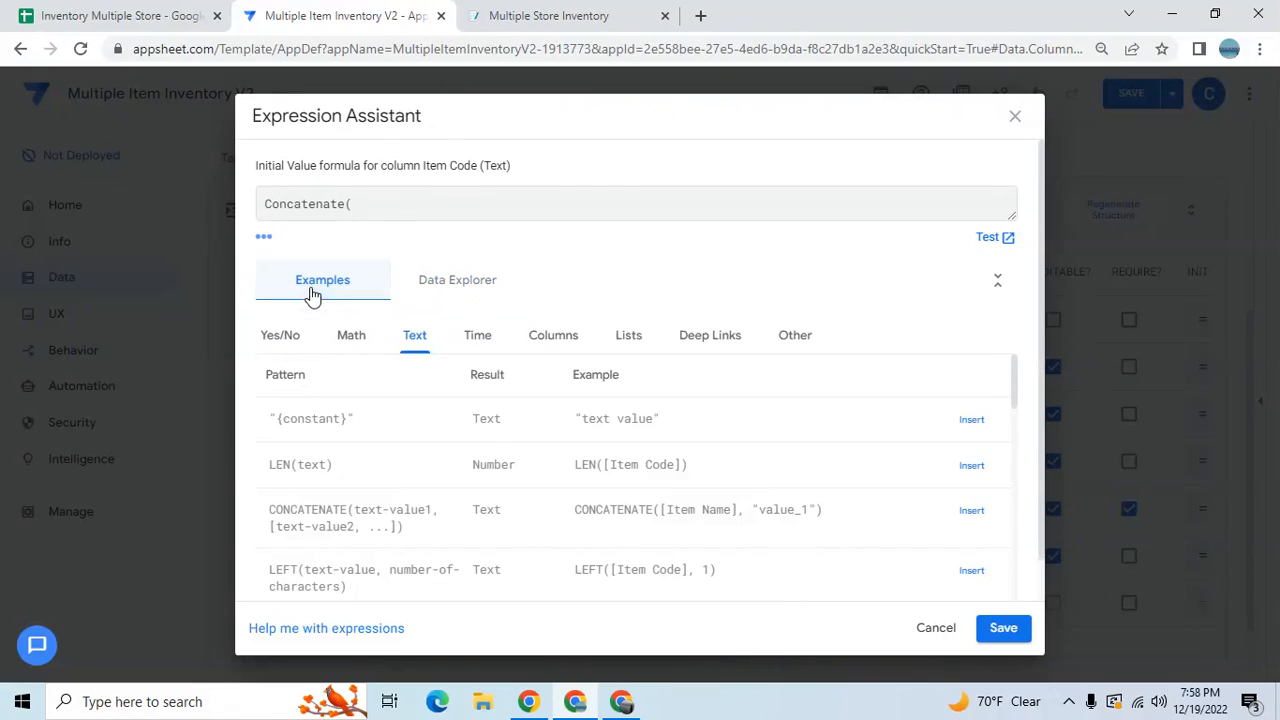
{"action": "left_click", "coordinate": [561, 339]}
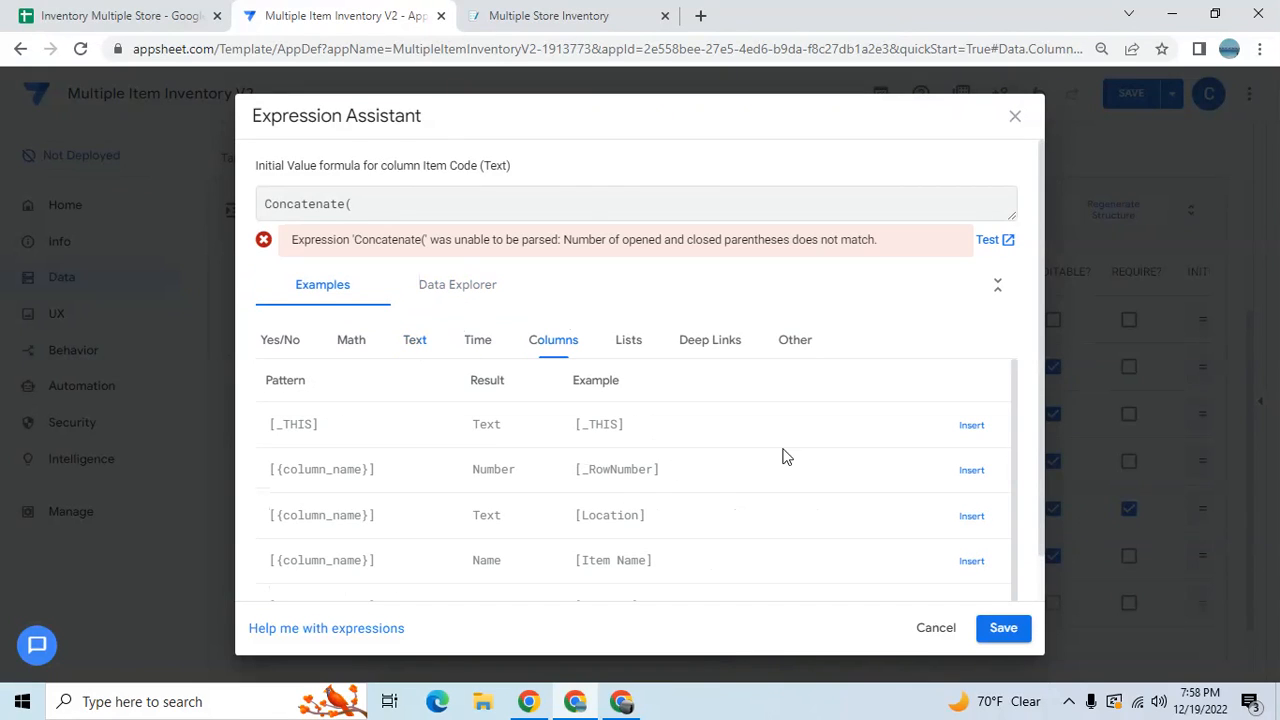
{"action": "left_click", "coordinate": [968, 516]}
{"action": "type", "text": ", "}
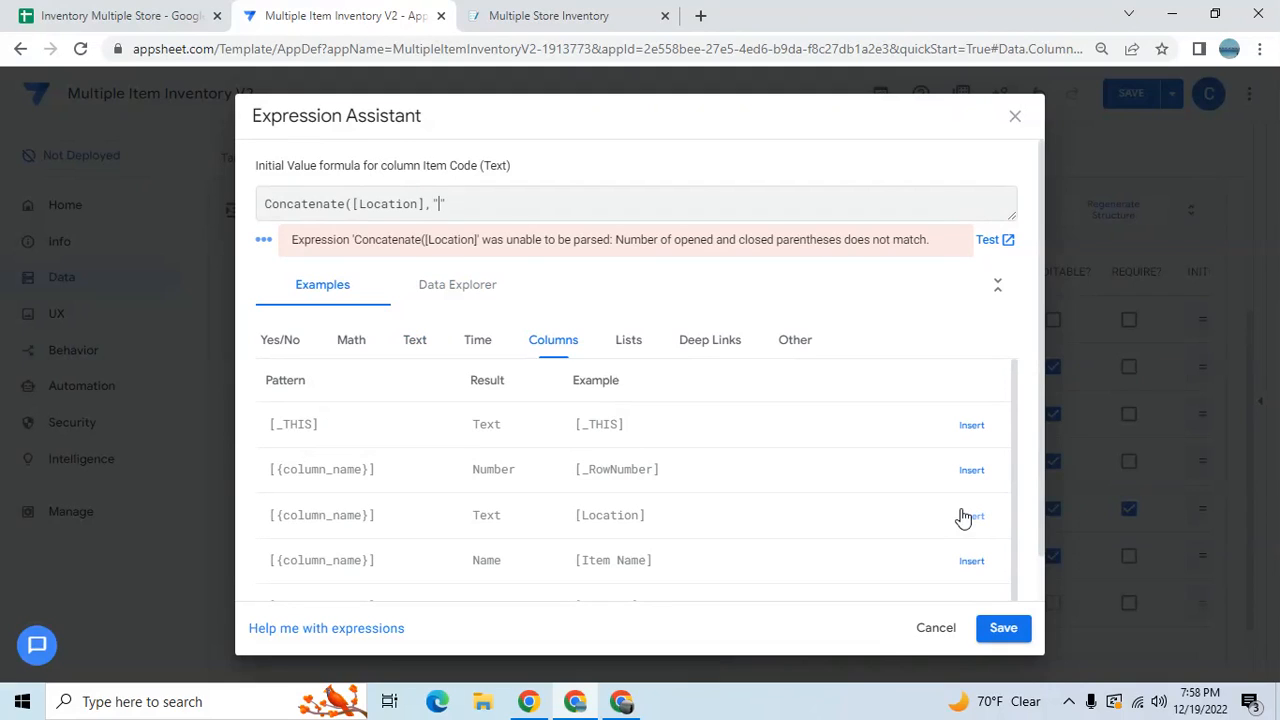
{"action": "type", "text": "-\","}
Complete the Item Code initial value expression with [Item Name],"-",[Item ID]) and save it.
{"action": "left_click", "coordinate": [965, 561]}
{"action": "type", "text": ",\"-\""}
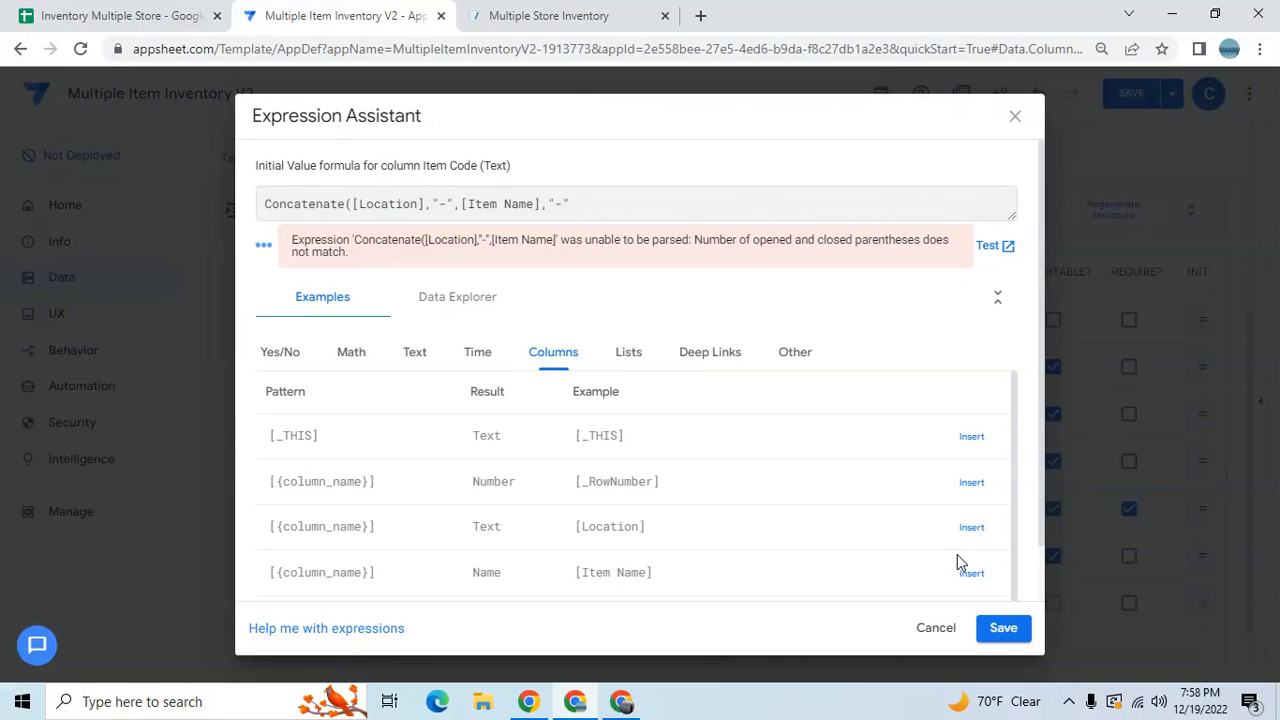
{"action": "type", "text": ","}
{"action": "scroll", "coordinate": [1041, 520], "scroll_direction": "down", "scroll_amount": 2}
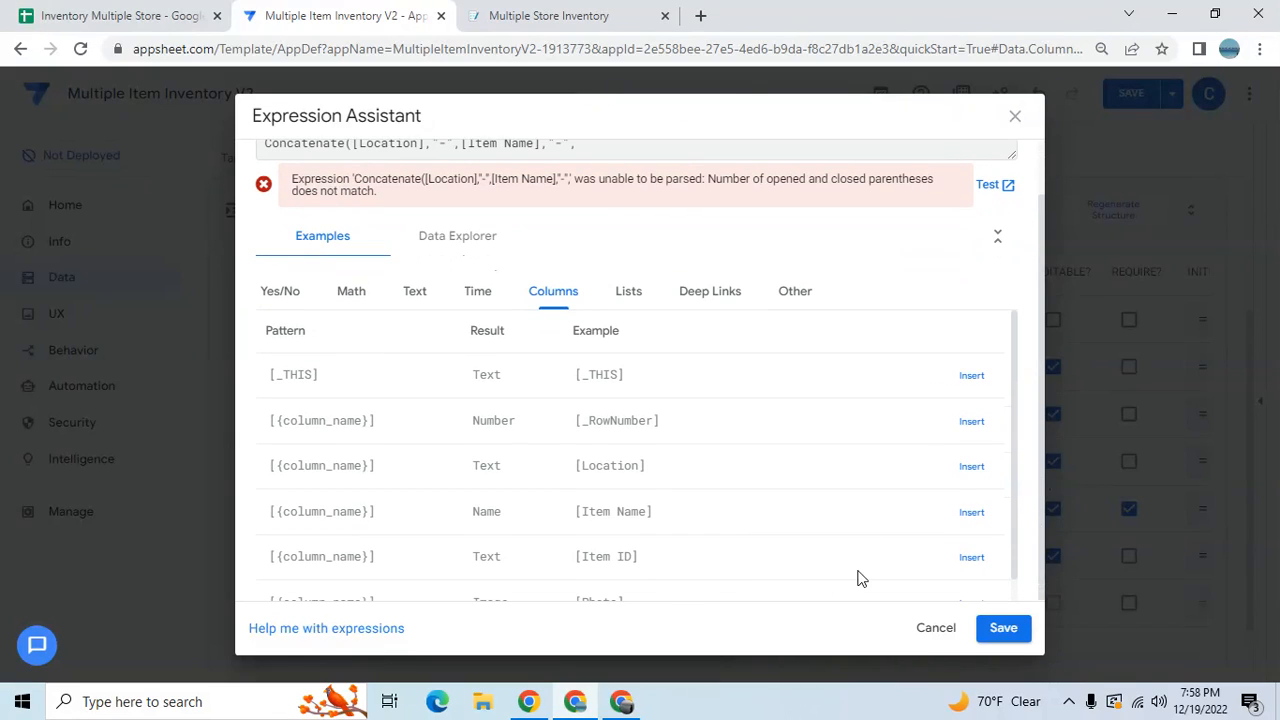
{"action": "left_click", "coordinate": [982, 563]}
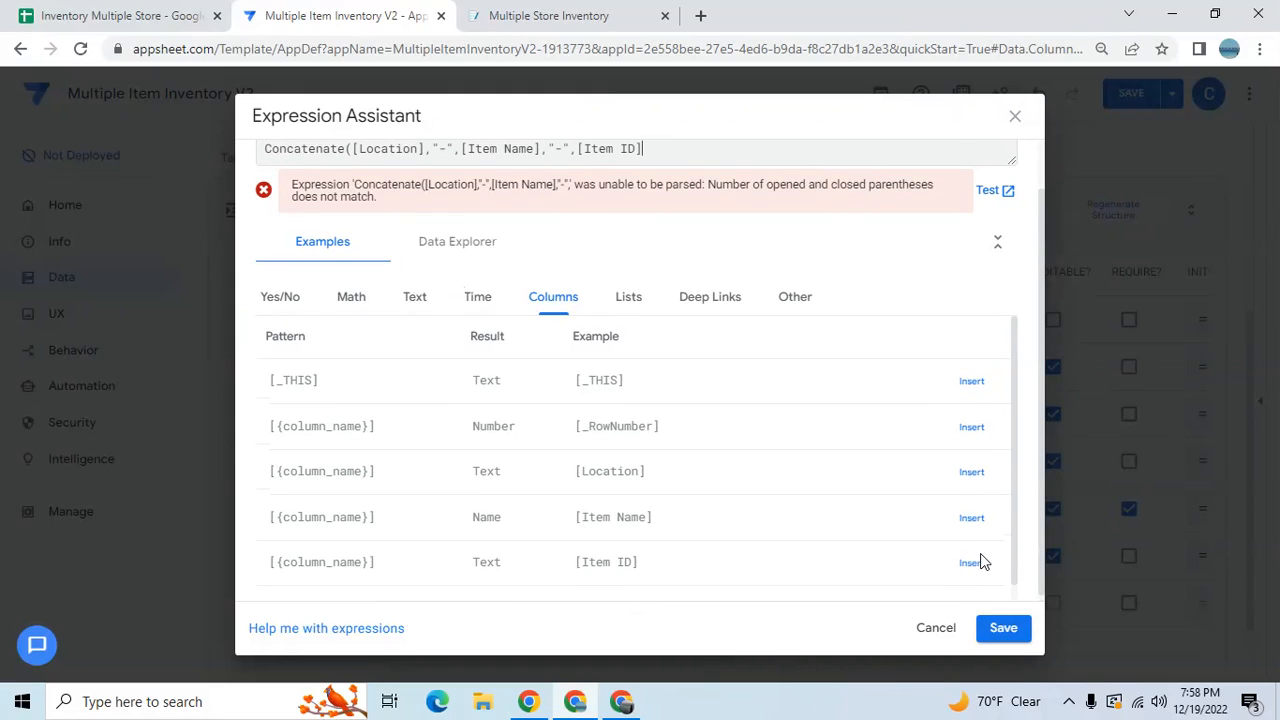
{"action": "type", "text": ")"}
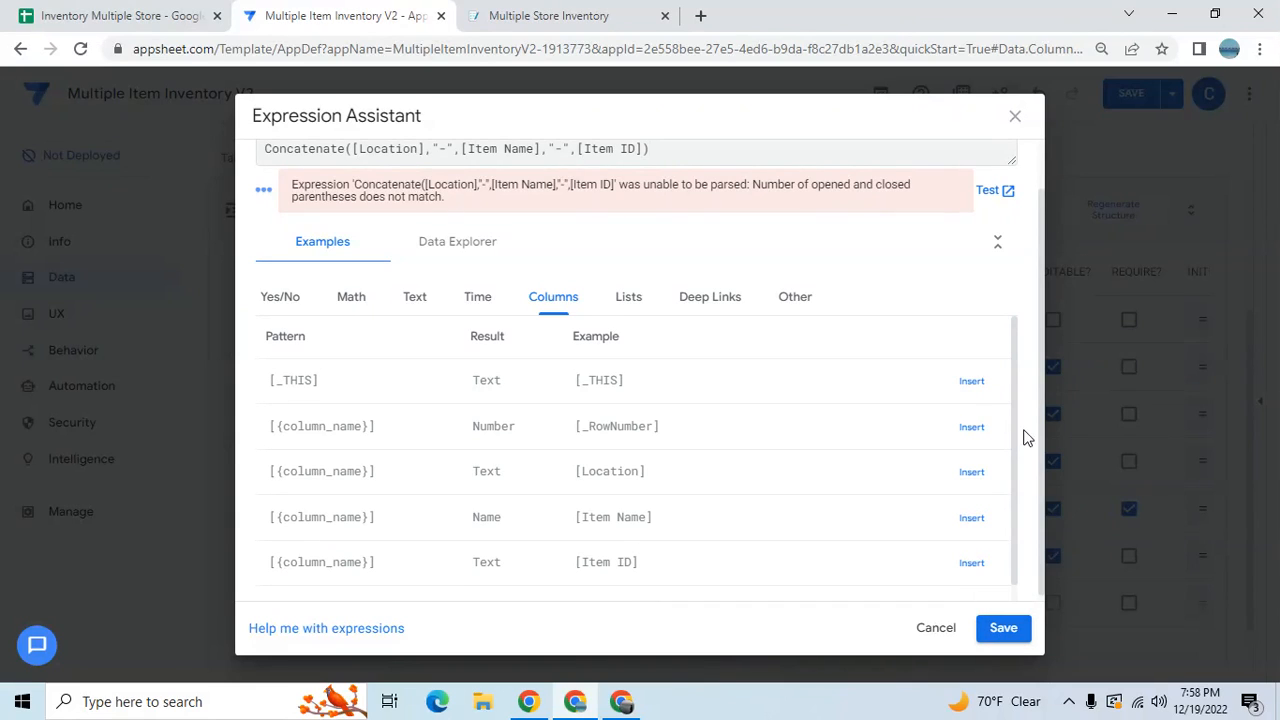
{"action": "left_click_drag", "start_coordinate": [1041, 430], "coordinate": [1041, 368]}
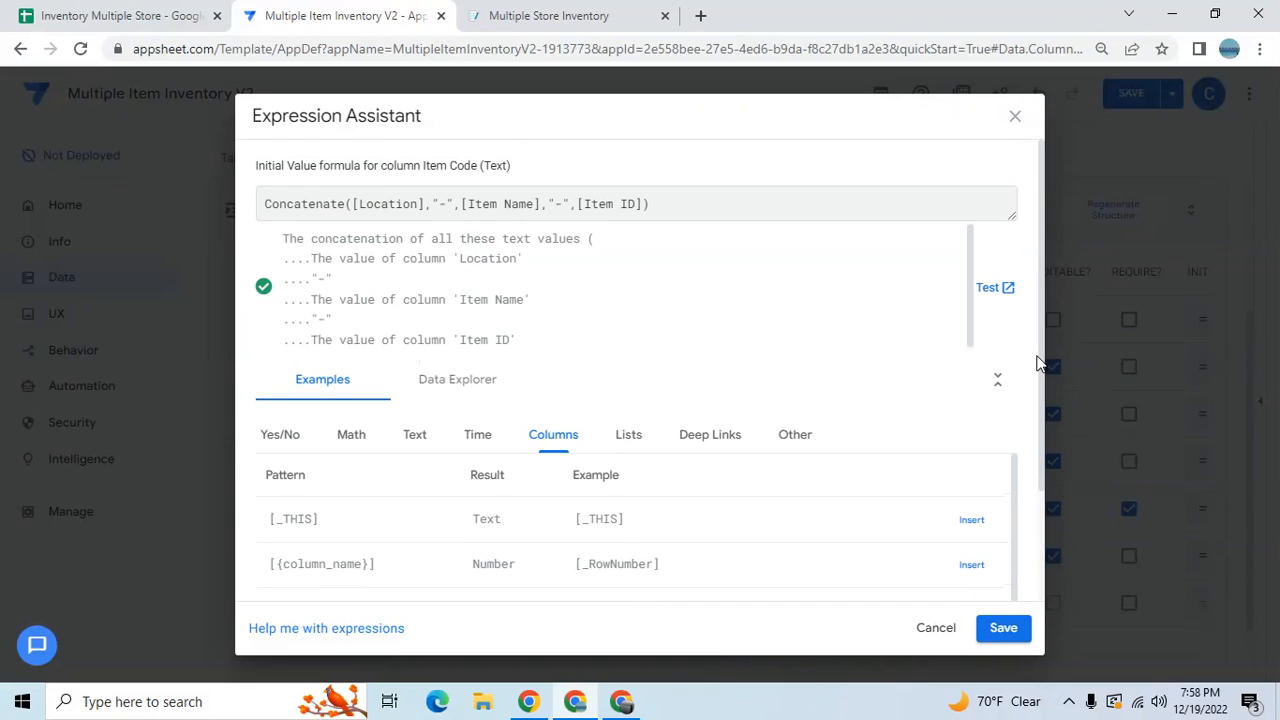
{"action": "left_click", "coordinate": [1006, 634]}
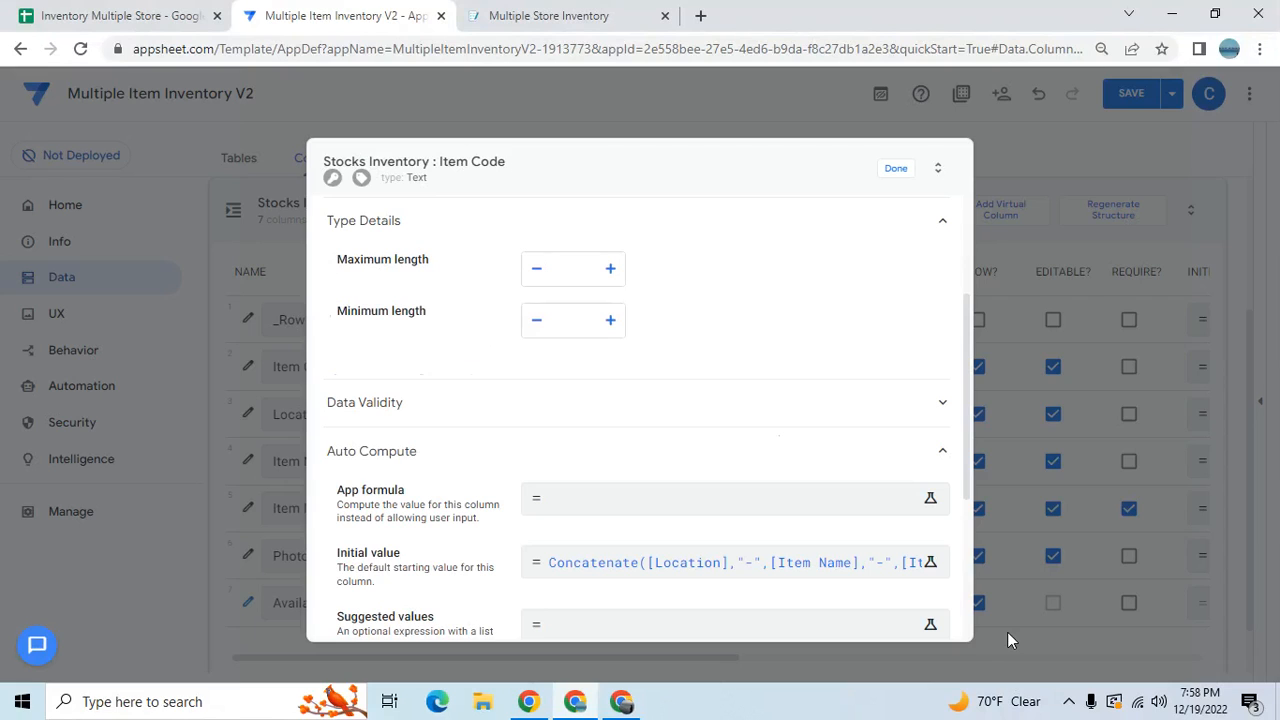
{"action": "left_click", "coordinate": [893, 172]}
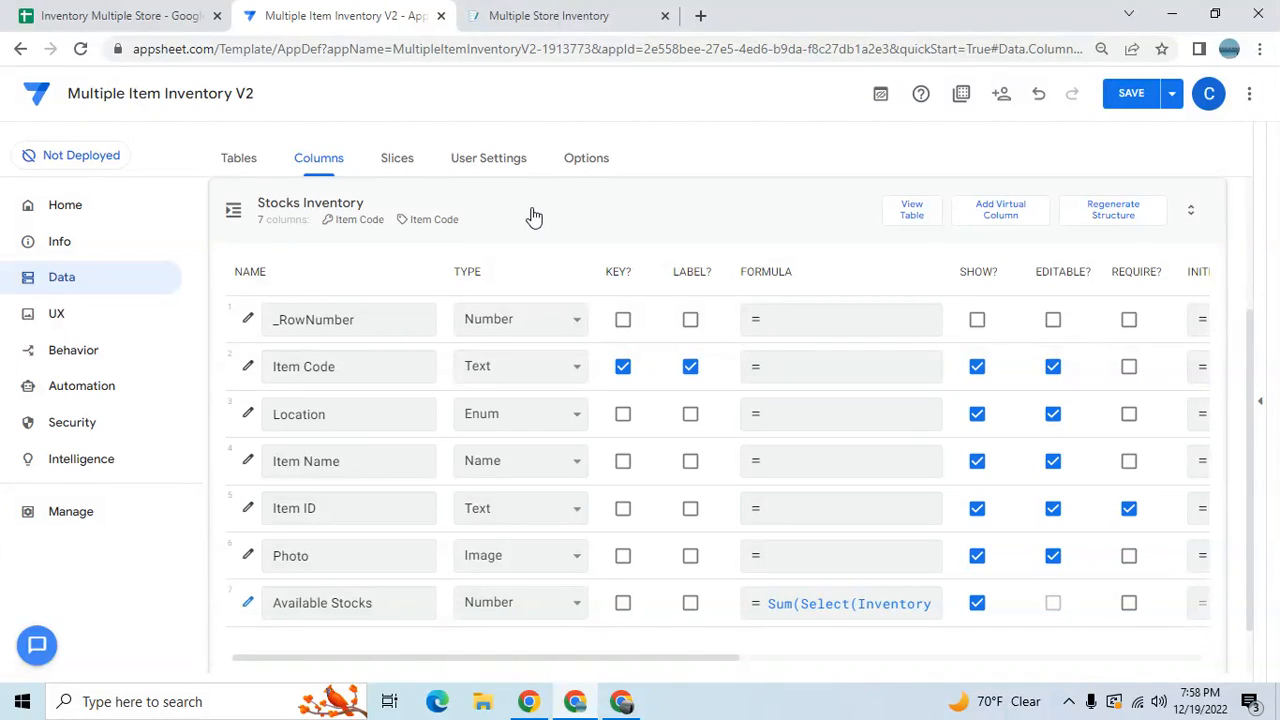
Switch to the Multiple Store Inventory app, check the Inventory Log form with location L1, and cancel the entry.
{"action": "left_click", "coordinate": [530, 14]}
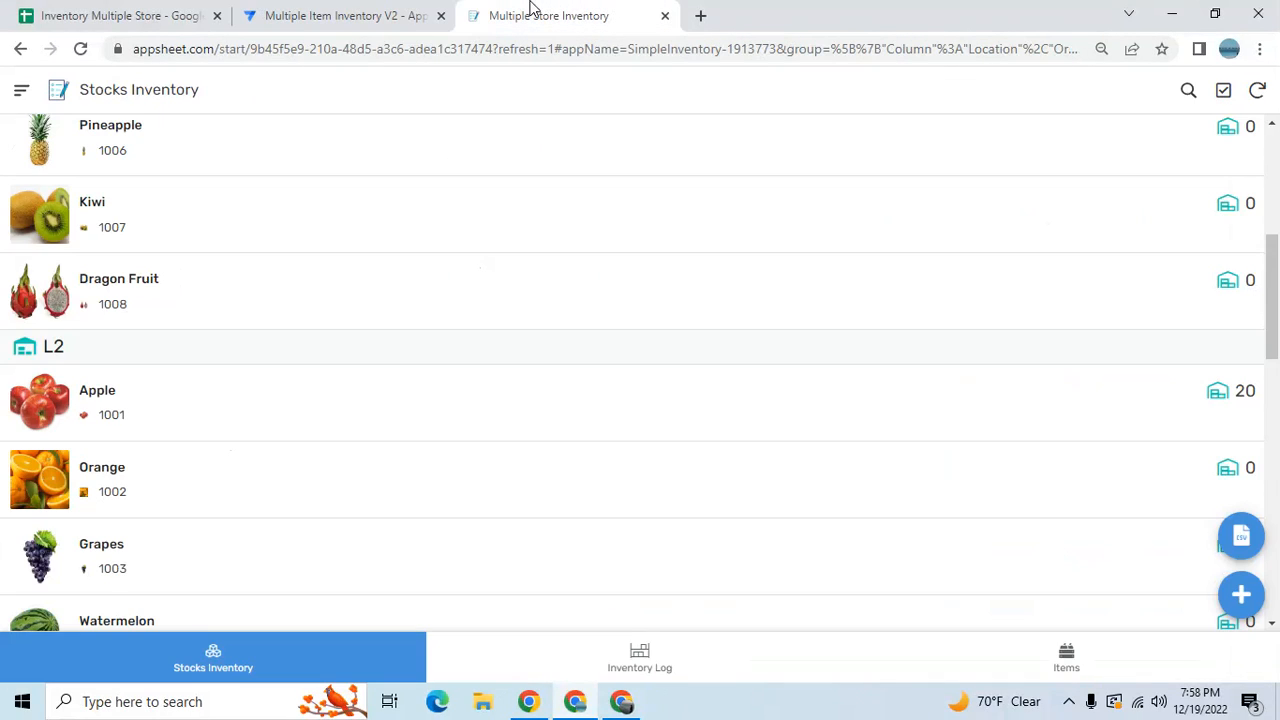
{"action": "left_click", "coordinate": [647, 660]}
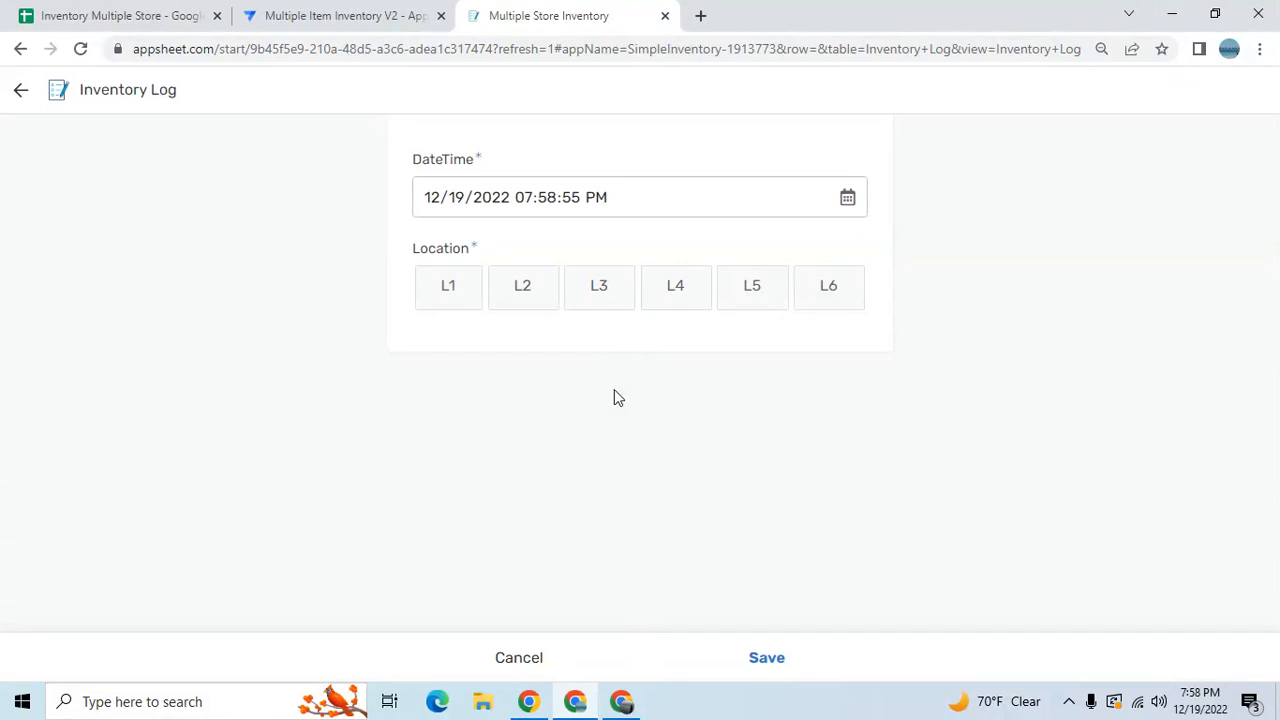
{"action": "left_click", "coordinate": [452, 293]}
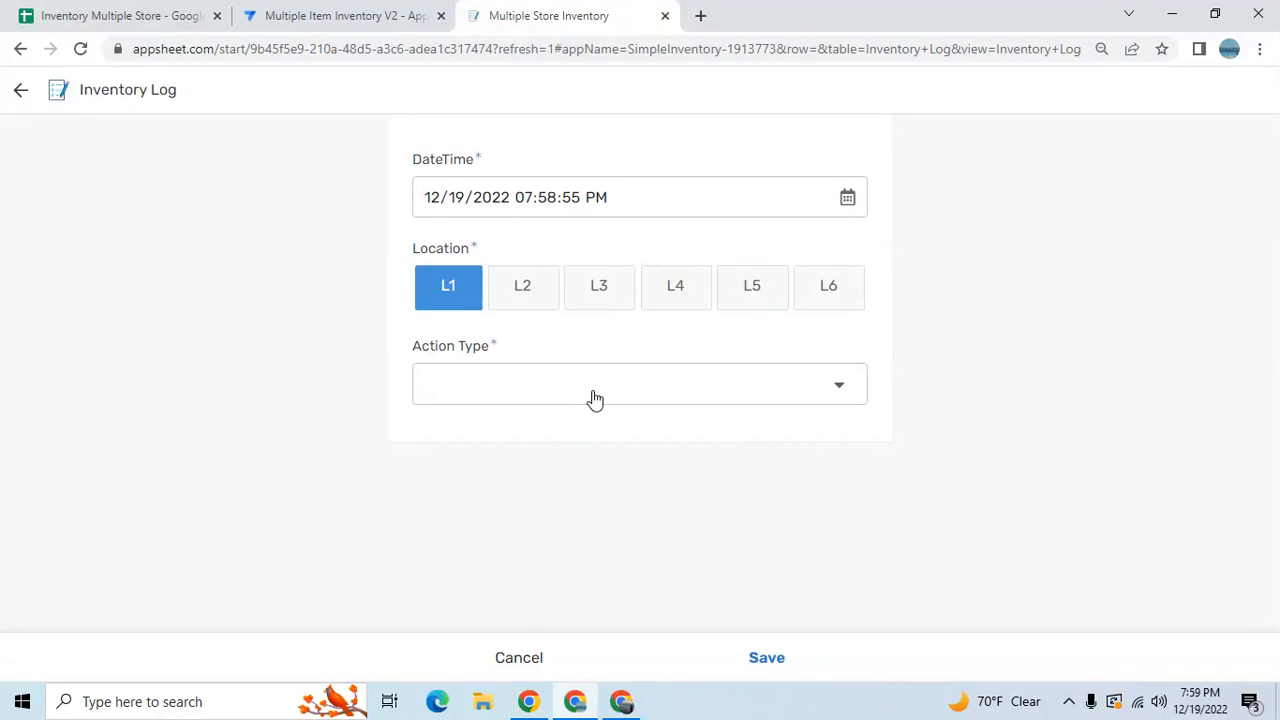
{"action": "left_click", "coordinate": [517, 655]}
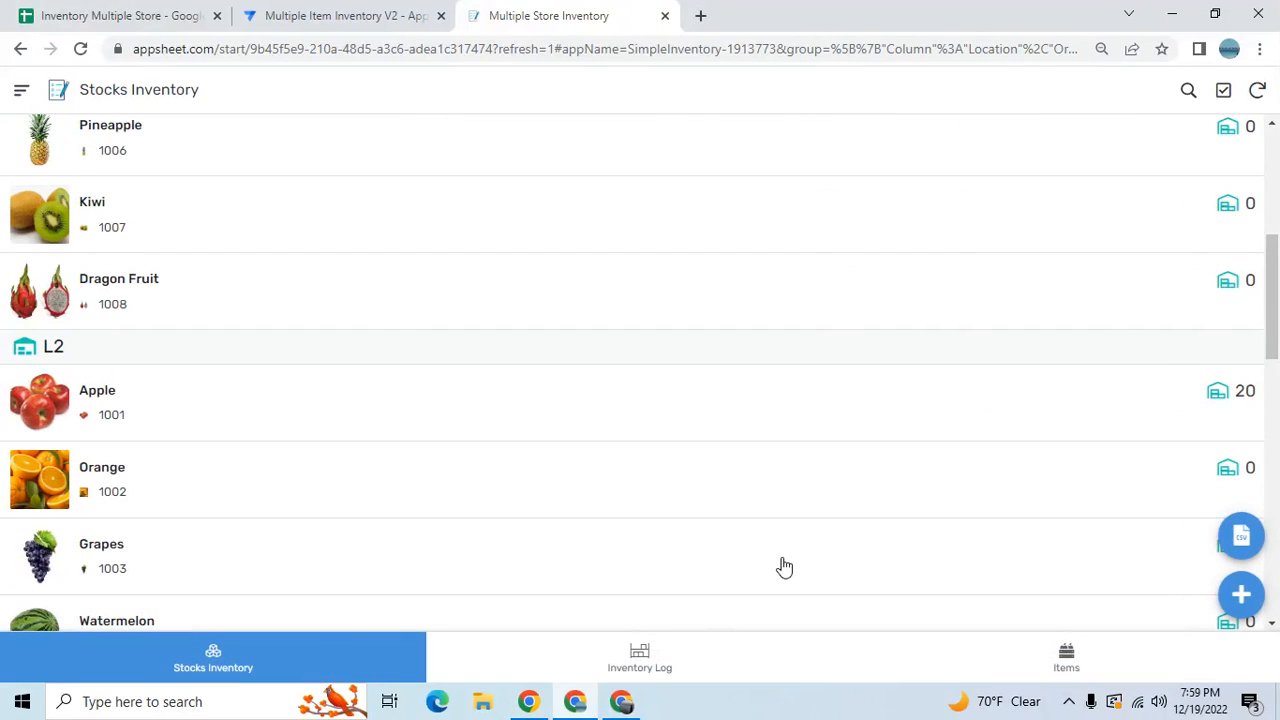
Open a new Stocks Inventory entry form, choose location L1 and examine the Item ID choices.
{"action": "left_click", "coordinate": [1245, 603]}
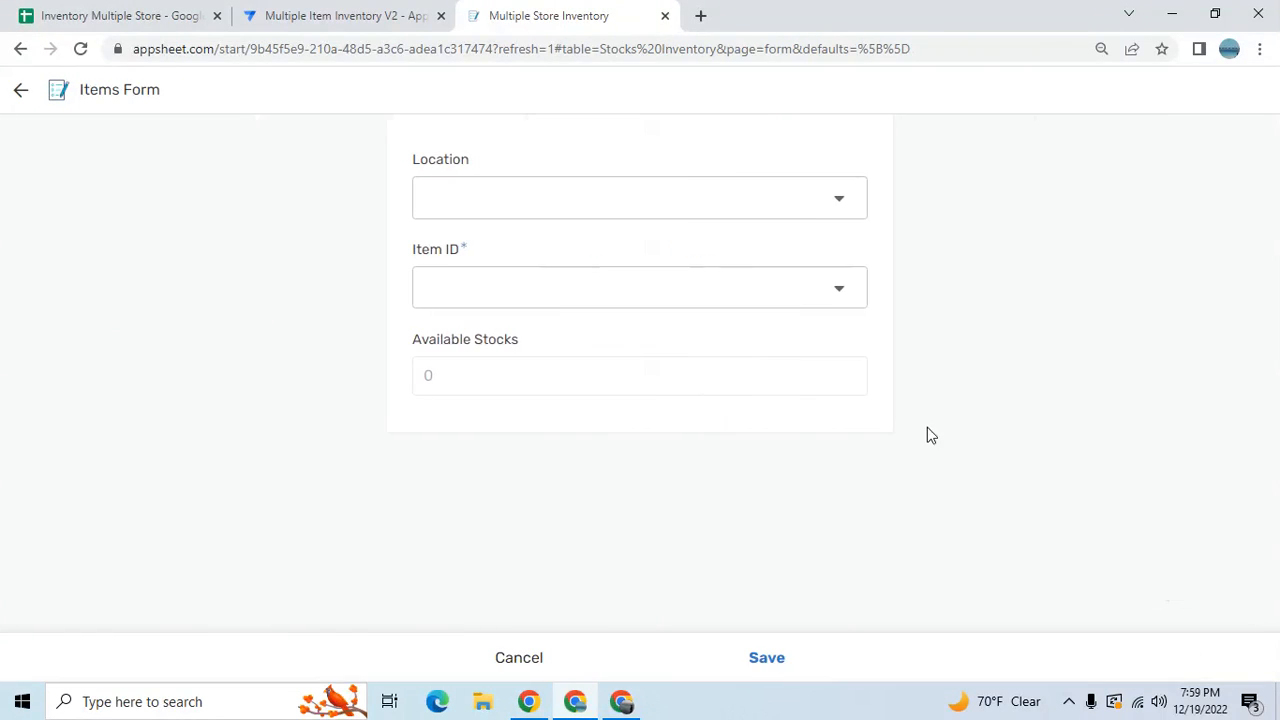
{"action": "left_click", "coordinate": [649, 200]}
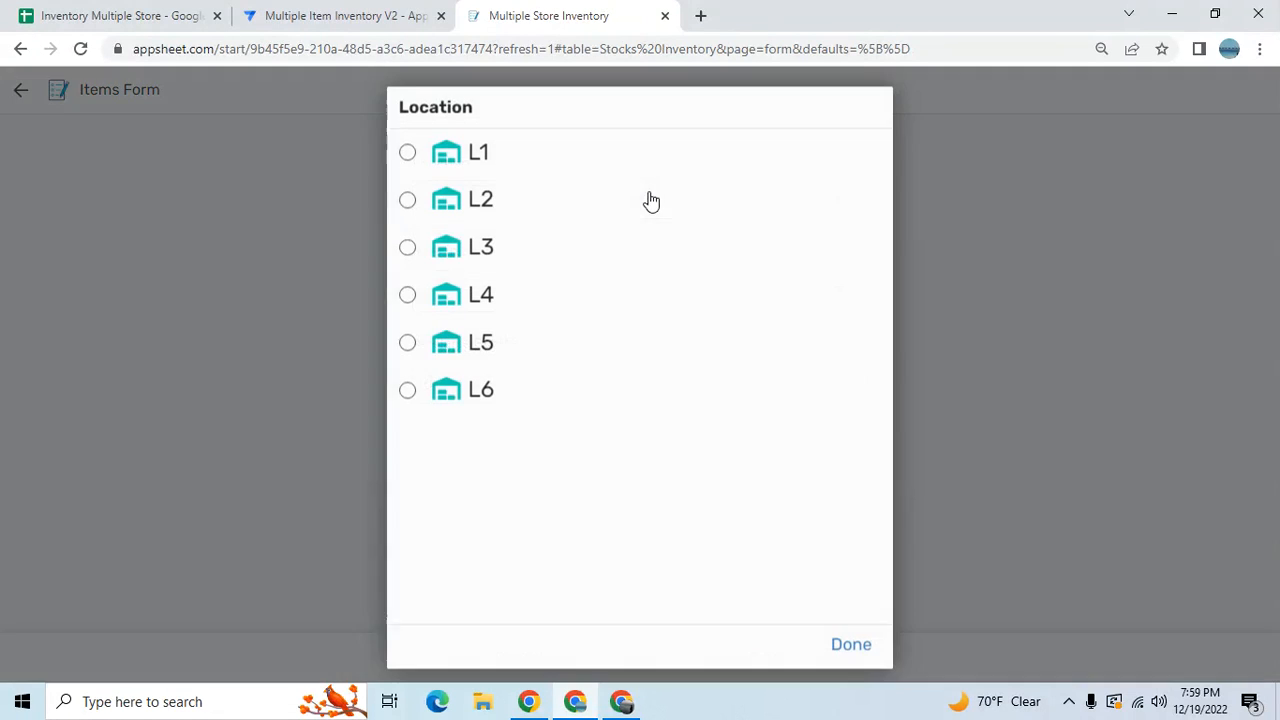
{"action": "left_click", "coordinate": [549, 163]}
{"action": "left_click", "coordinate": [528, 305]}
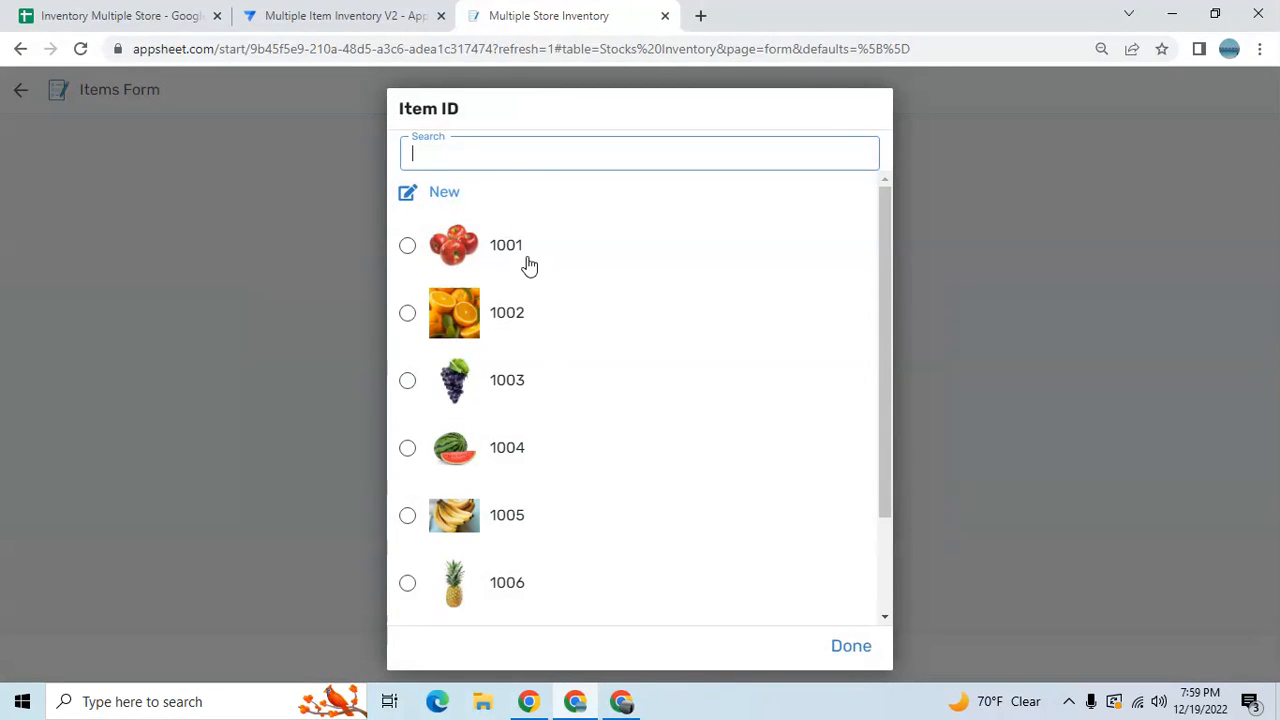
Return to the Multiple Item Inventory V2 editor and make the Item ID column of Stocks Inventory a Ref to the Items table.
{"action": "left_click", "coordinate": [361, 15]}
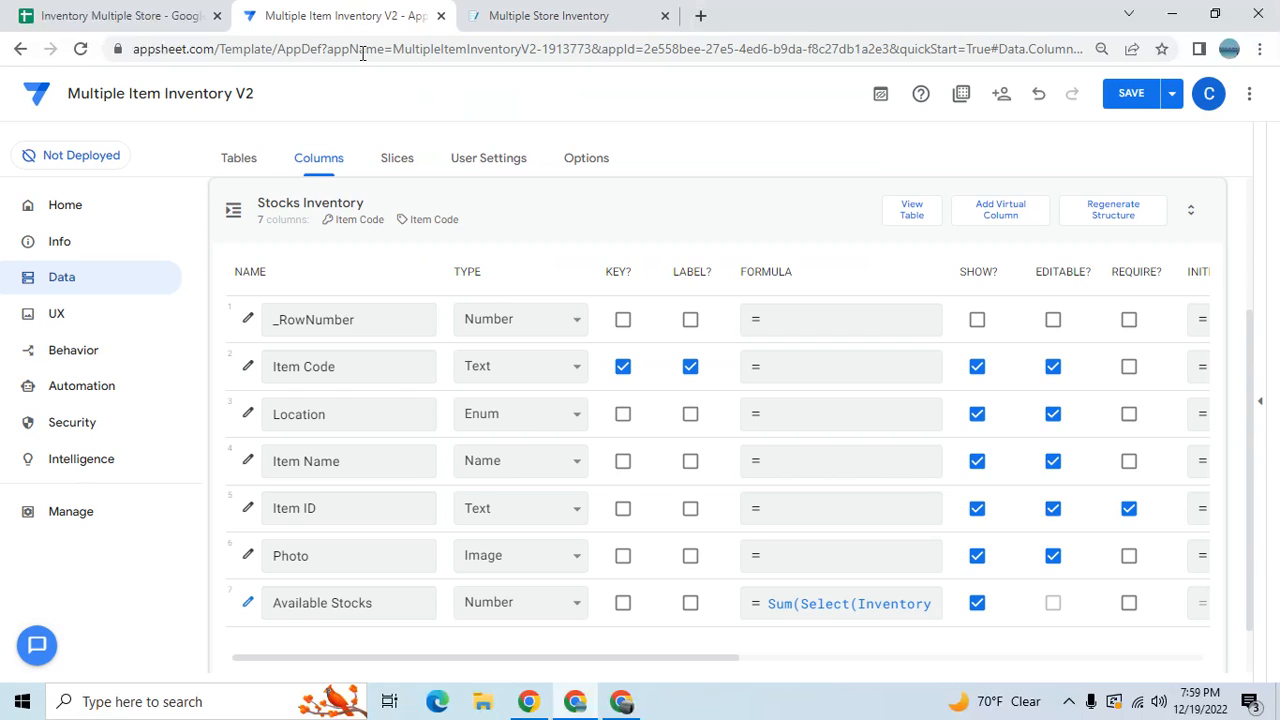
{"action": "left_click", "coordinate": [400, 412]}
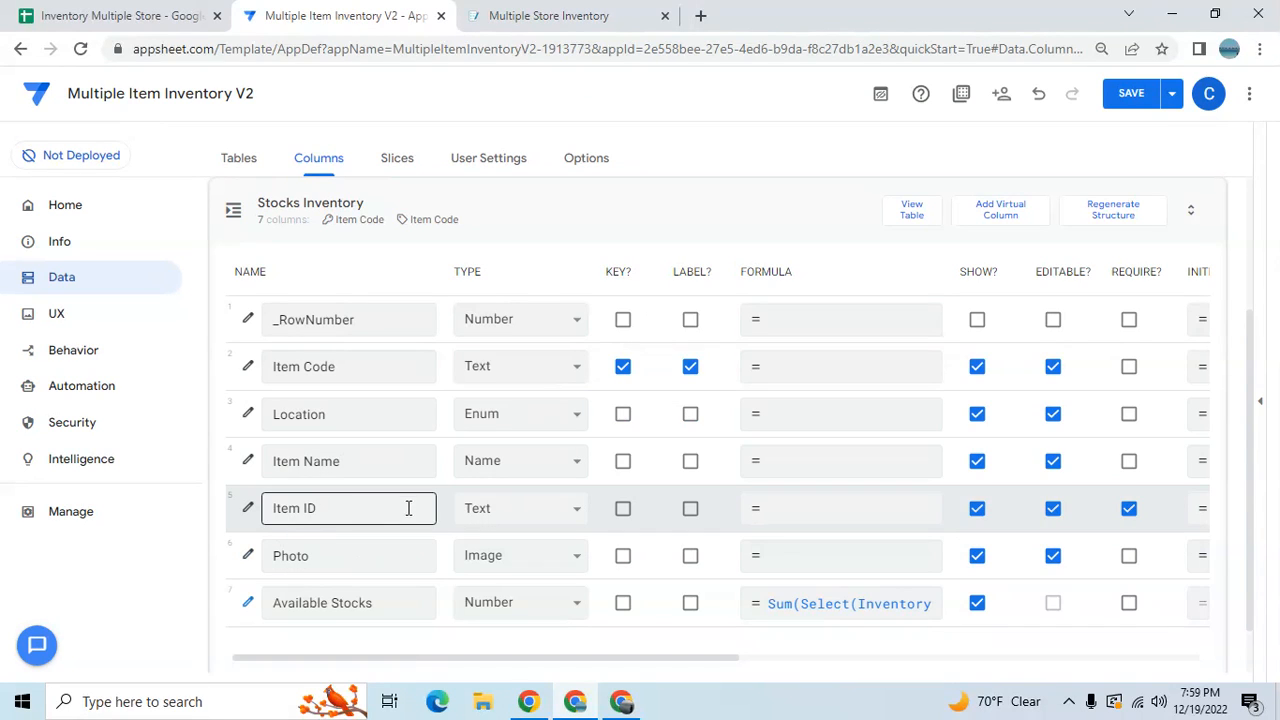
{"action": "left_click", "coordinate": [495, 512]}
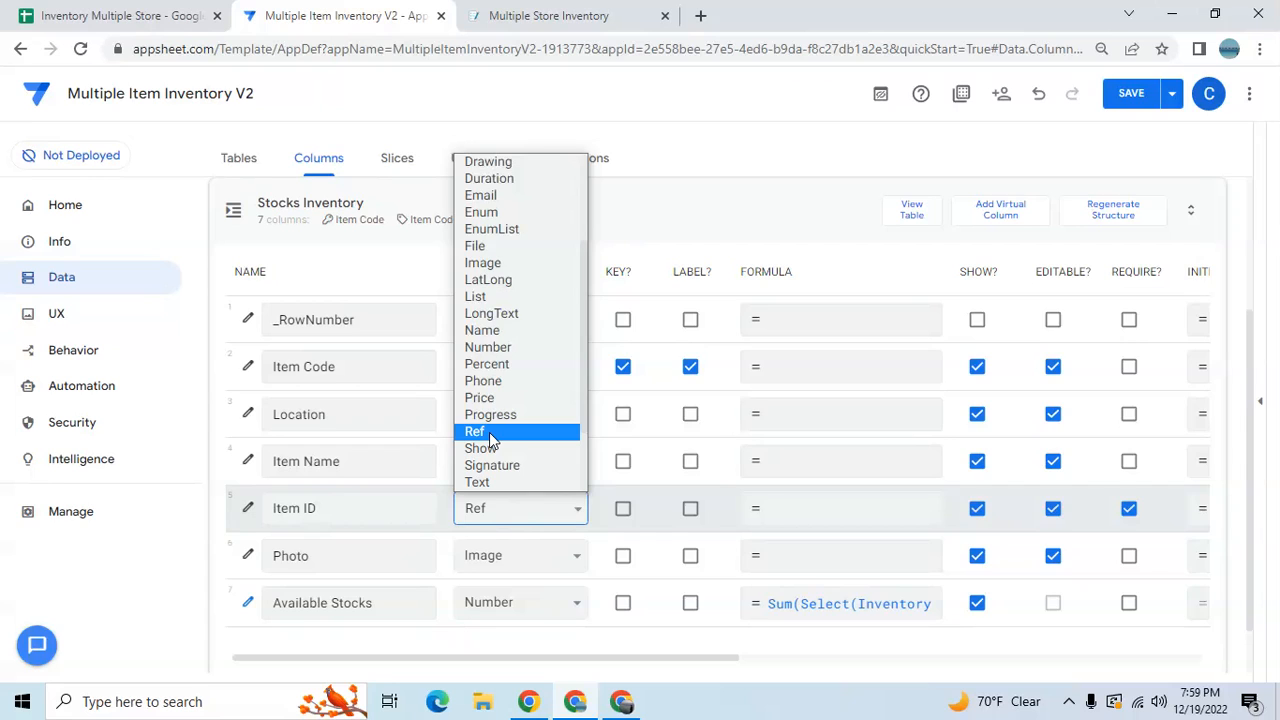
{"action": "left_click", "coordinate": [490, 432]}
{"action": "left_click", "coordinate": [575, 500]}
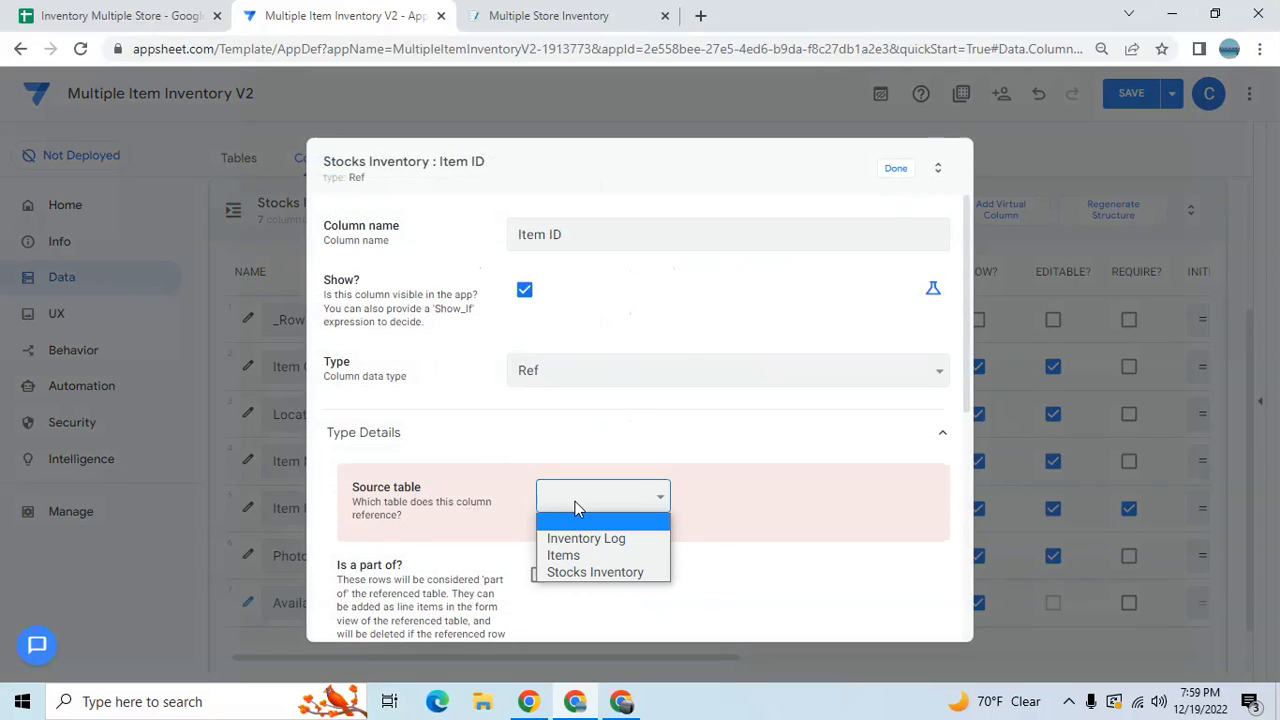
{"action": "left_click", "coordinate": [577, 558]}
{"action": "left_click", "coordinate": [896, 170]}
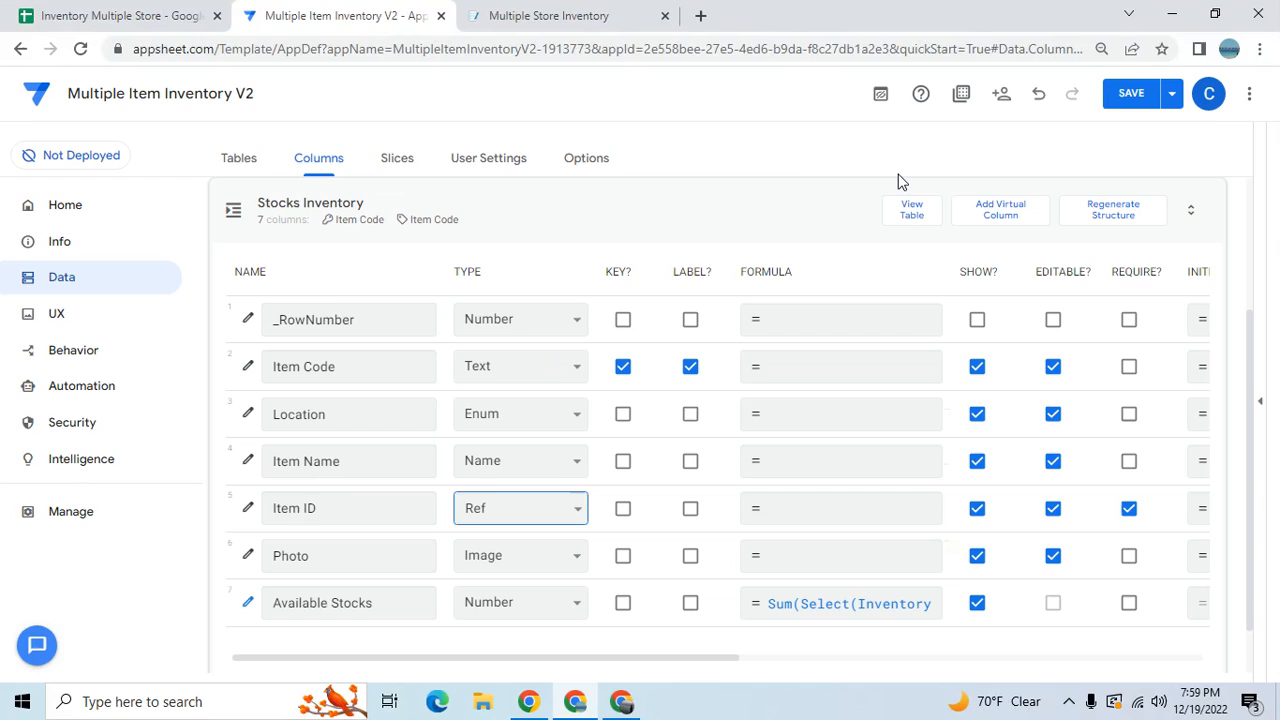
Make the Item Code, Location and Item Name columns of Stocks Inventory required.
{"action": "left_click", "coordinate": [1129, 366]}
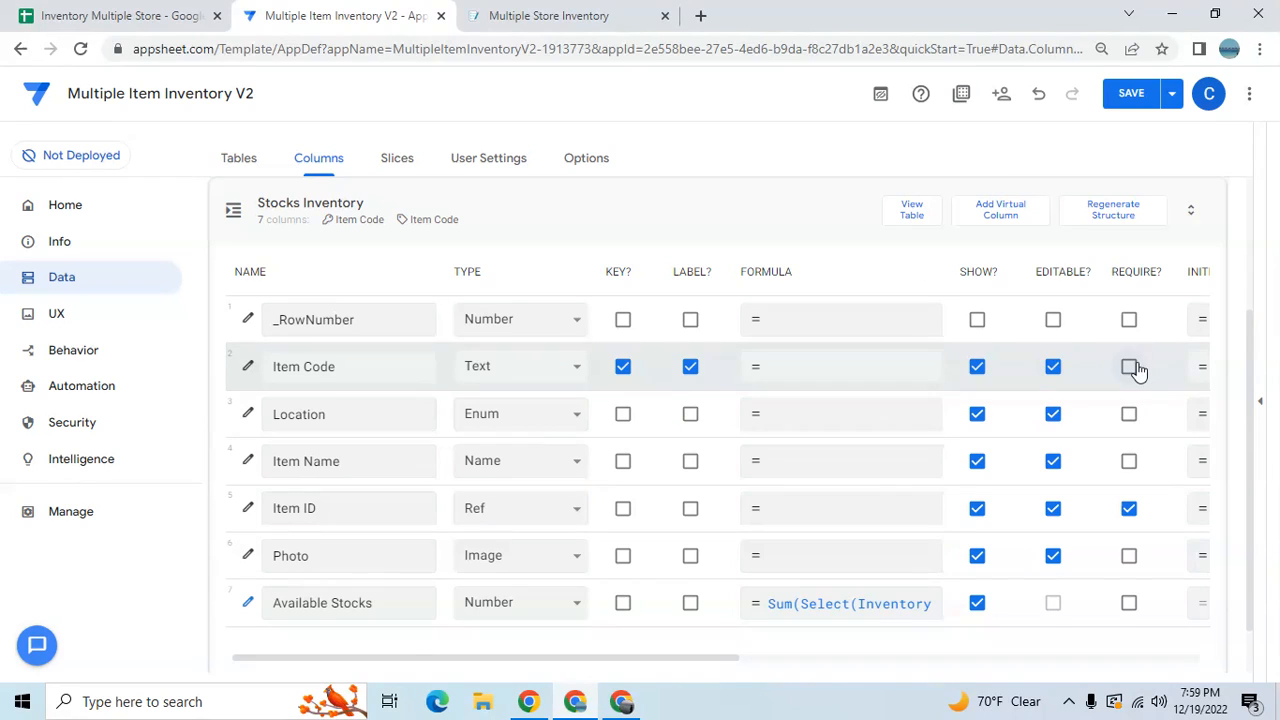
{"action": "left_click", "coordinate": [1129, 413]}
{"action": "left_click", "coordinate": [1129, 460]}
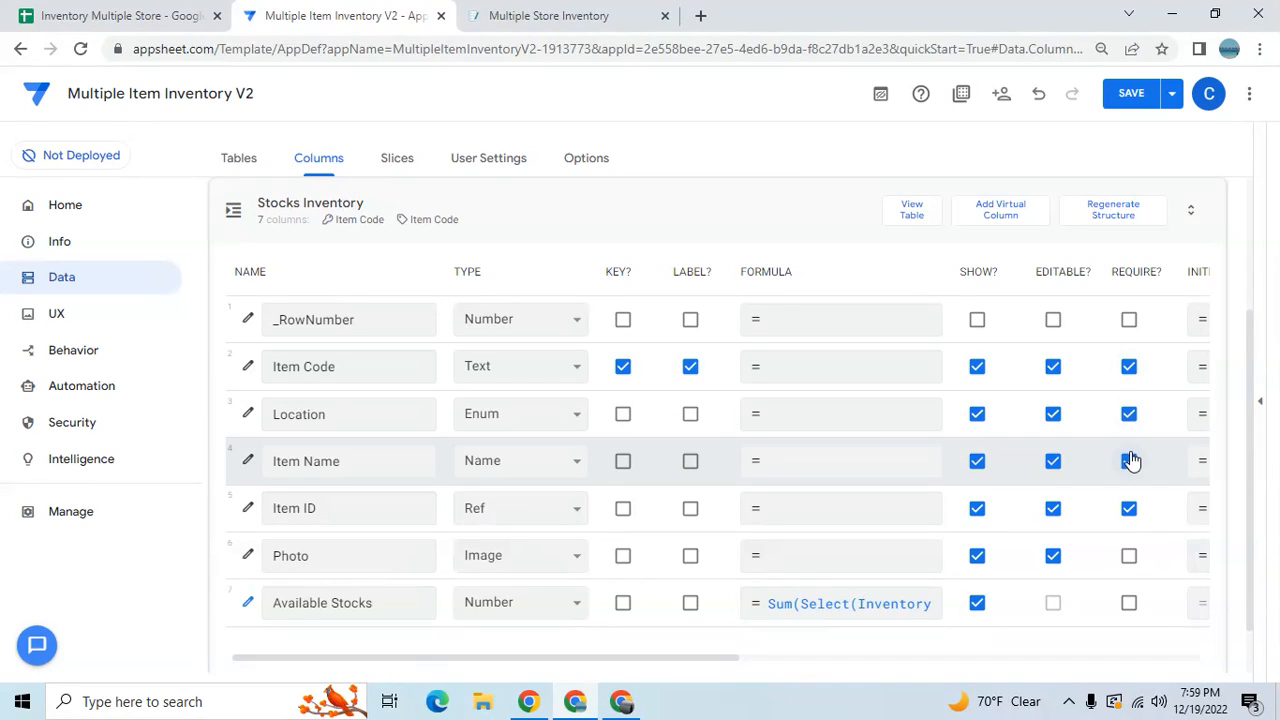
Make the Photo column of the Stocks Inventory table required and check the fields of the Multiple Store Inventory app's Items Form.
{"action": "left_click", "coordinate": [1129, 555]}
{"action": "left_click", "coordinate": [317, 560]}
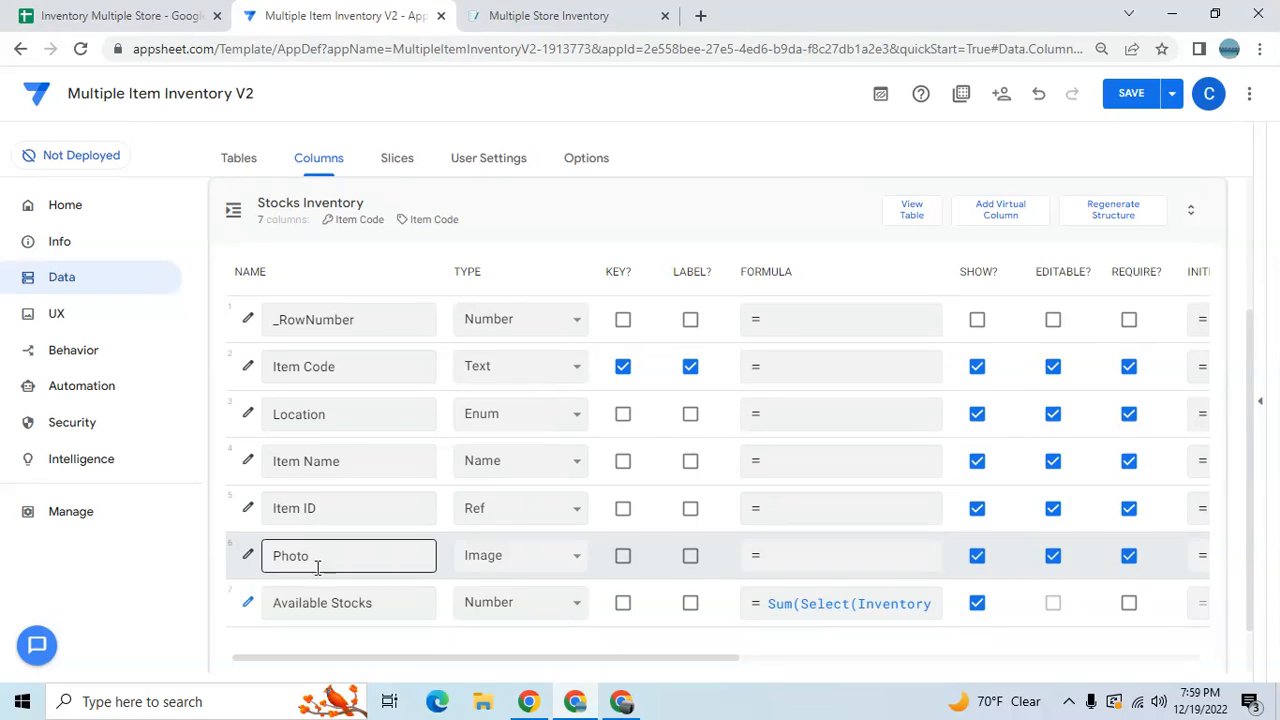
{"action": "left_click", "coordinate": [543, 12]}
{"action": "left_click", "coordinate": [479, 262]}
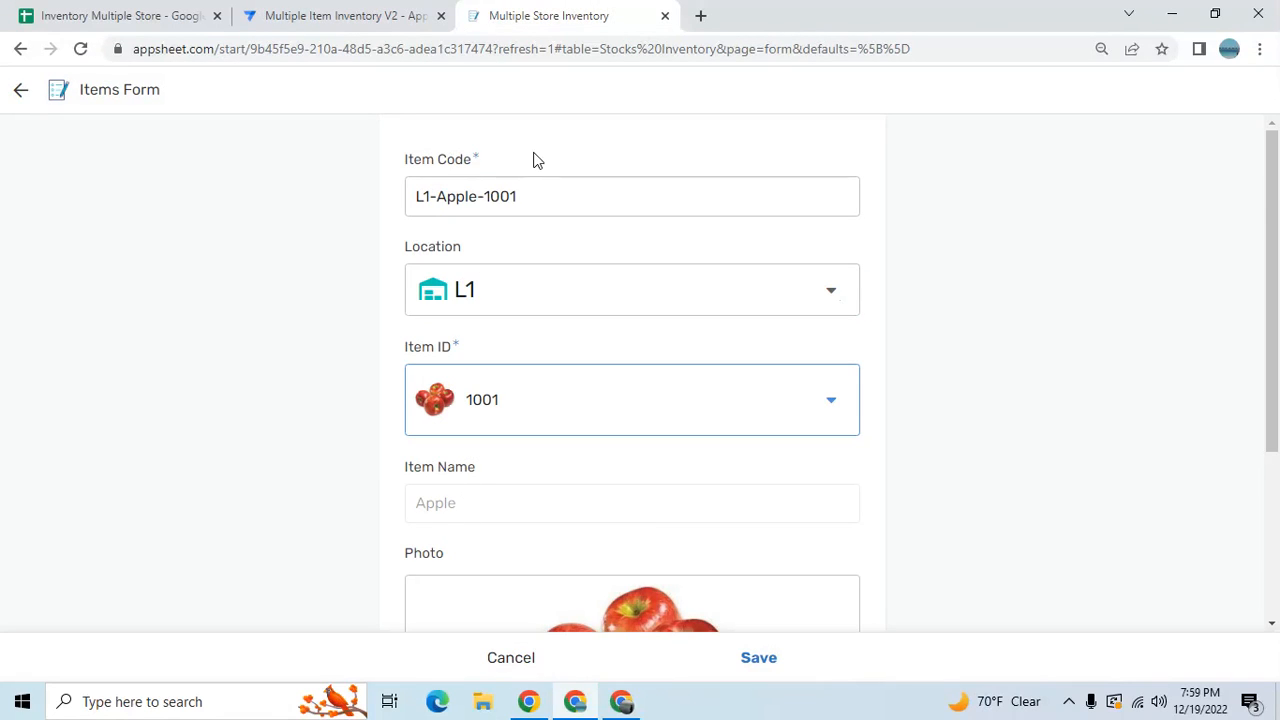
{"action": "left_click", "coordinate": [336, 12]}
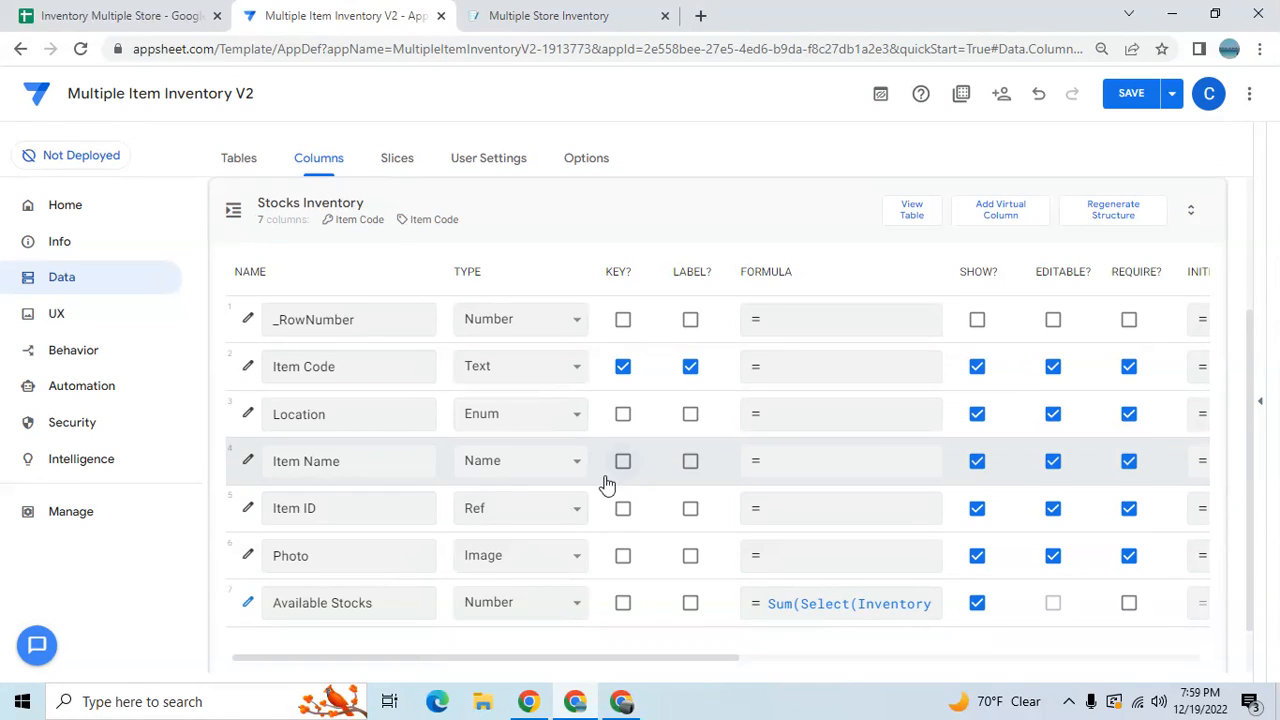
Enter a Lookup formula for the Item Name column and set its search value to [_thisrow].[Item ID].
{"action": "left_click", "coordinate": [816, 459]}
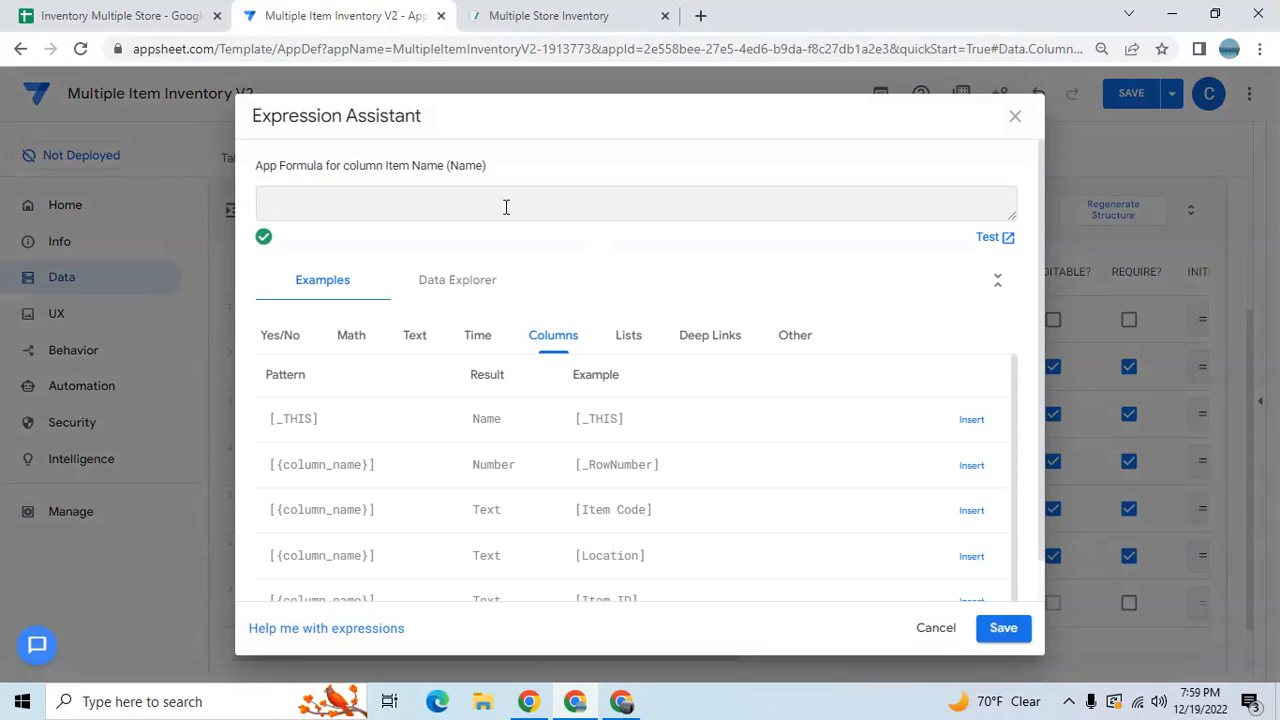
{"action": "type", "text": "Lookup([_thisrow].[Item Code],\"Stocks Inventory\",\"Item Code\",\"Available Stocks\")"}
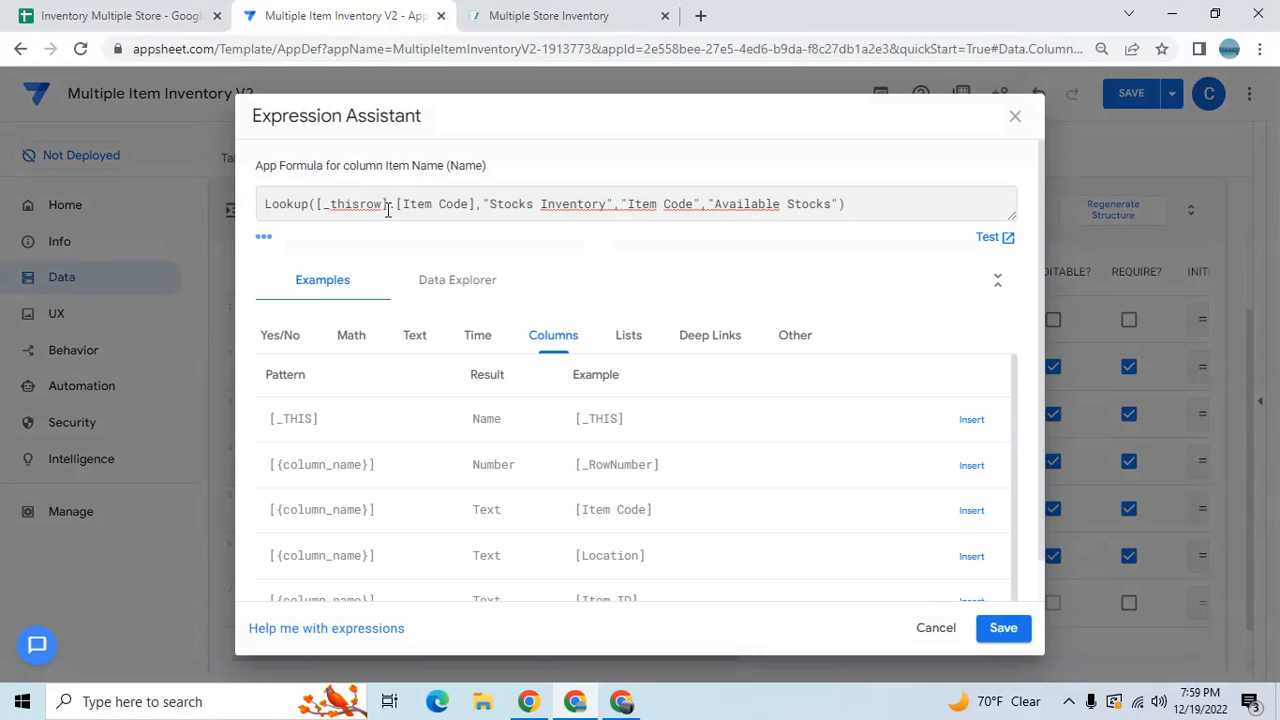
{"action": "left_click", "coordinate": [469, 203]}
{"action": "key", "text": "BackSpace"}
{"action": "key", "text": "BackSpace"}
{"action": "key", "text": "BackSpace"}
{"action": "key", "text": "BackSpace"}
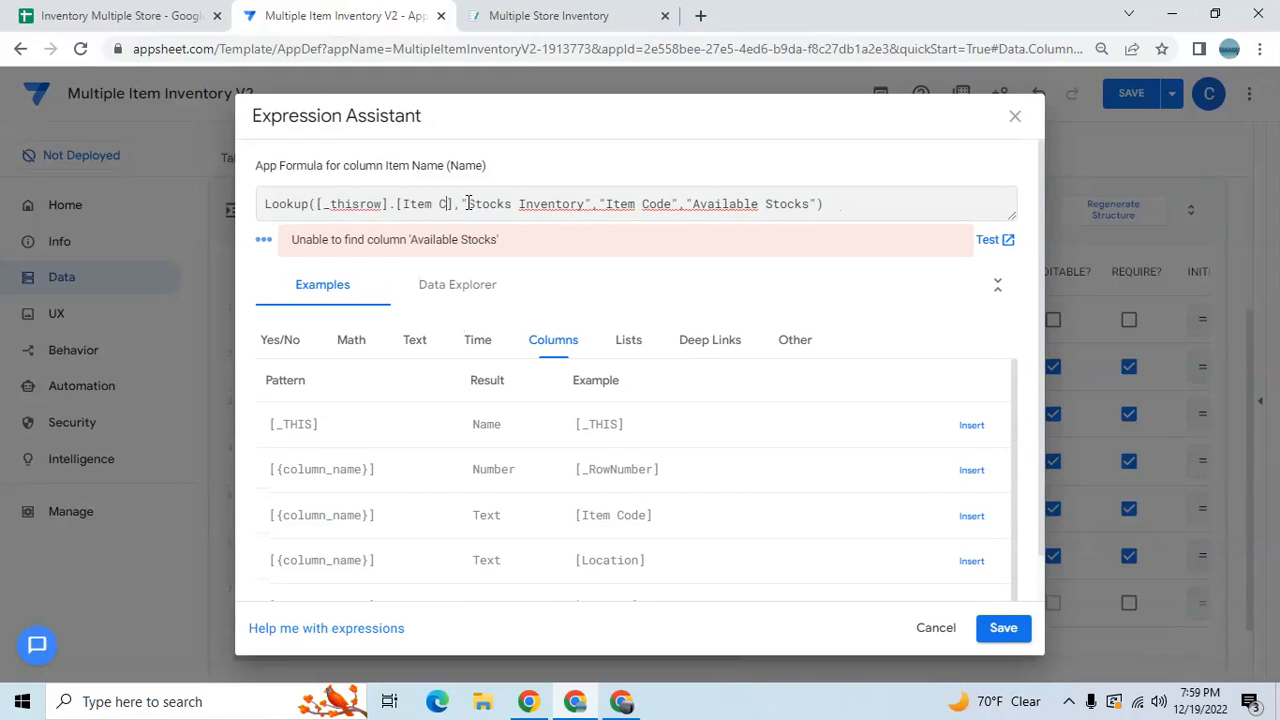
{"action": "type", "text": "ID"}
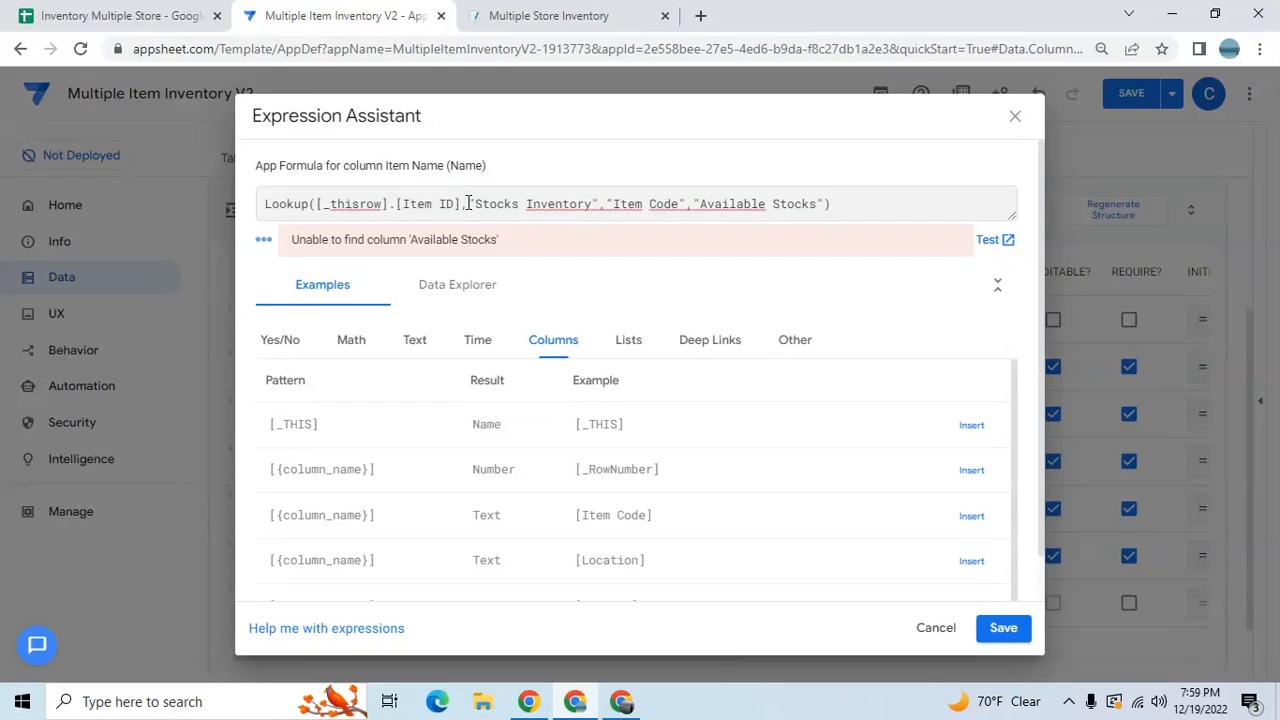
Change the table searched by the Item Name Lookup formula to "Items".
{"action": "key", "text": "Right"}
{"action": "key", "text": "Right"}
{"action": "key", "text": "Right"}
{"action": "key", "text": "BackSpace"}
{"action": "key", "text": "BackSpace"}
{"action": "key", "text": "BackSpace"}
{"action": "key", "text": "BackSpace"}
{"action": "key", "text": "BackSpace"}
{"action": "key", "text": "BackSpace"}
{"action": "key", "text": "BackSpace"}
{"action": "key", "text": "BackSpace"}
{"action": "key", "text": "BackSpace"}
{"action": "key", "text": "BackSpace"}
{"action": "key", "text": "BackSpace"}
{"action": "key", "text": "BackSpace"}
{"action": "key", "text": "BackSpace"}
{"action": "key", "text": "BackSpace"}
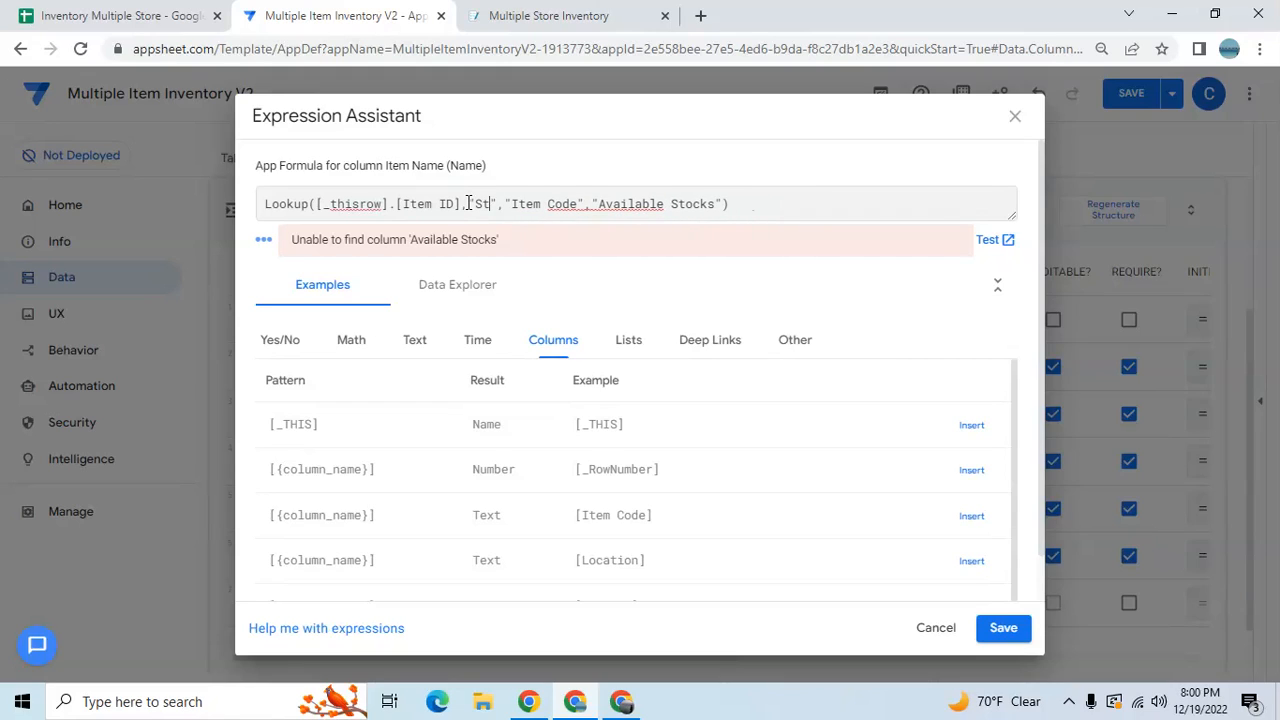
{"action": "key", "text": "BackSpace"}
{"action": "key", "text": "BackSpace"}
{"action": "type", "text": "Items"}
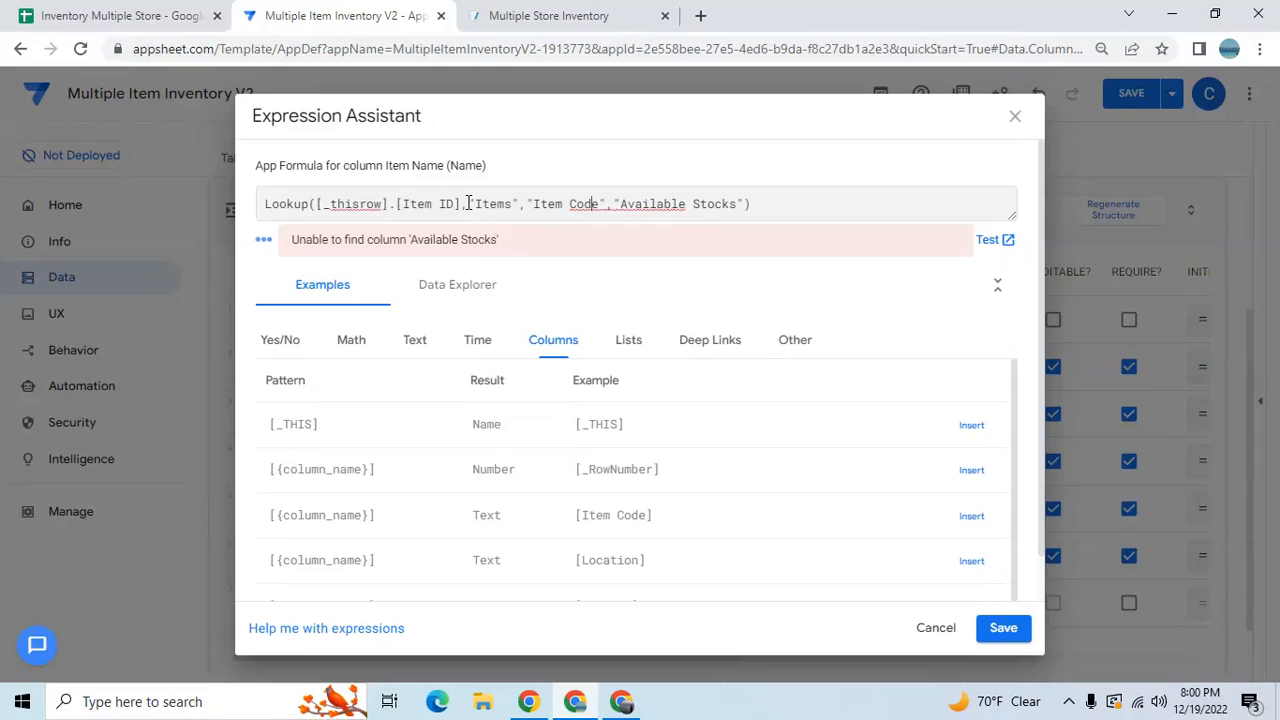
Set the Lookup formula's match column to "Item ID" and its return column to "Item Name", and save the formula.
{"action": "key", "text": "BackSpace"}
{"action": "key", "text": "BackSpace"}
{"action": "key", "text": "BackSpace"}
{"action": "key", "text": "BackSpace"}
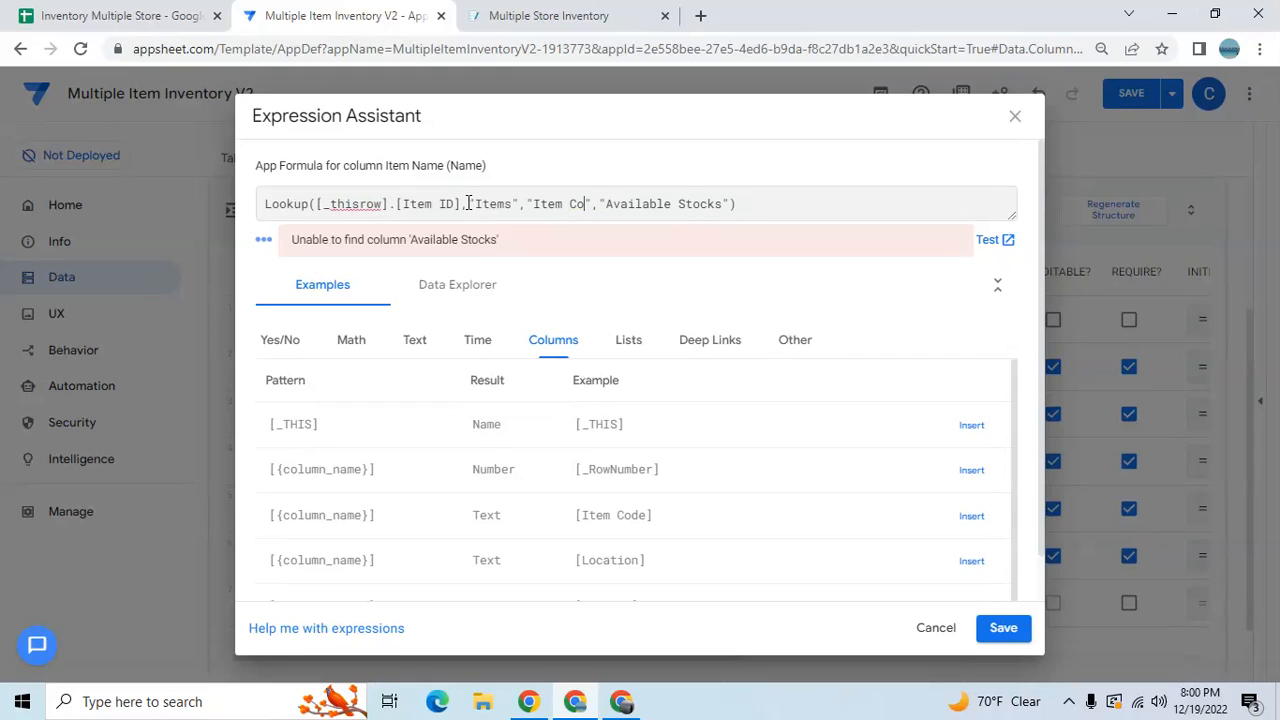
{"action": "type", "text": "ID"}
{"action": "key", "text": "BackSpace"}
{"action": "key", "text": "BackSpace"}
{"action": "key", "text": "BackSpace"}
{"action": "key", "text": "BackSpace"}
{"action": "key", "text": "BackSpace"}
{"action": "key", "text": "BackSpace"}
{"action": "key", "text": "BackSpace"}
{"action": "key", "text": "BackSpace"}
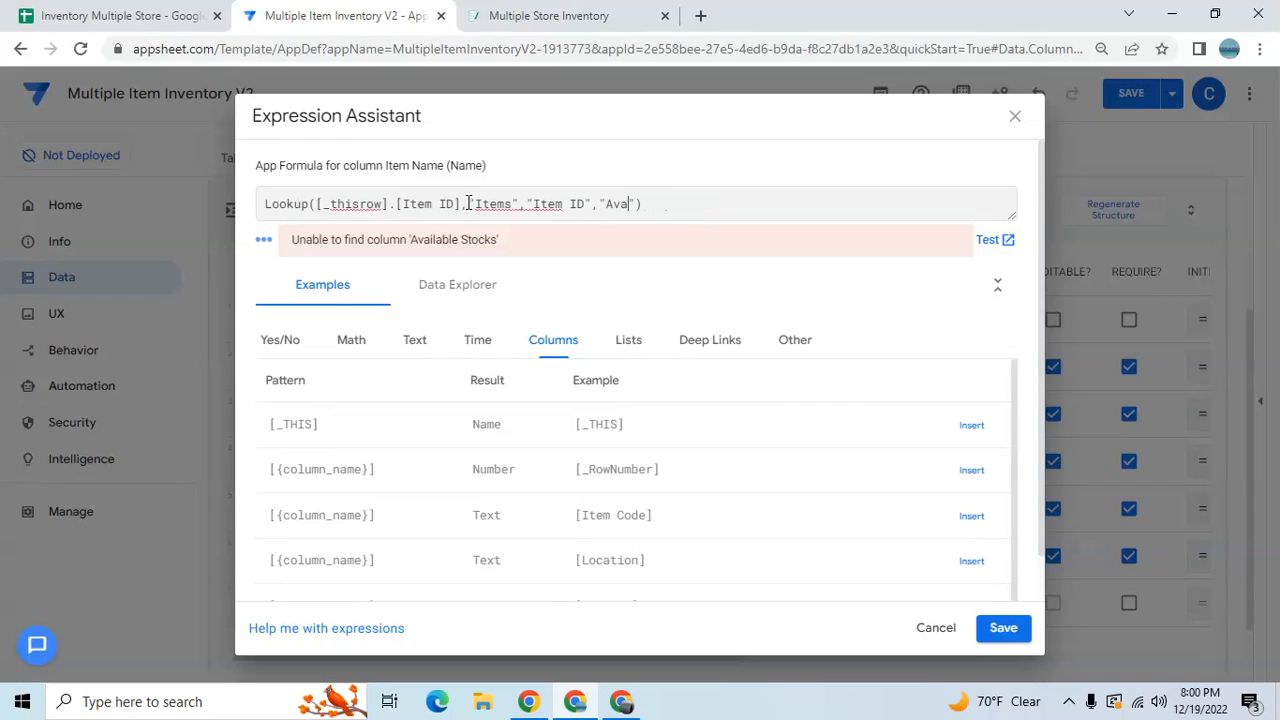
{"action": "key", "text": "BackSpace"}
{"action": "type", "text": "Item Name"}
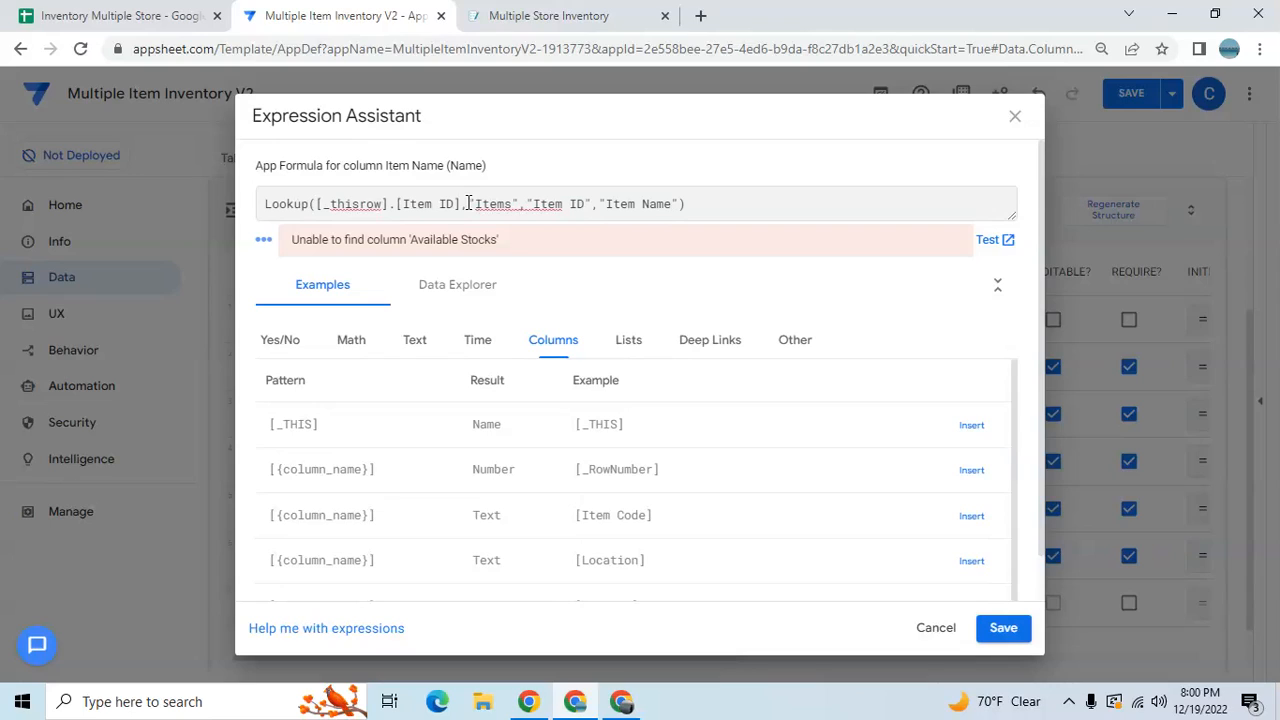
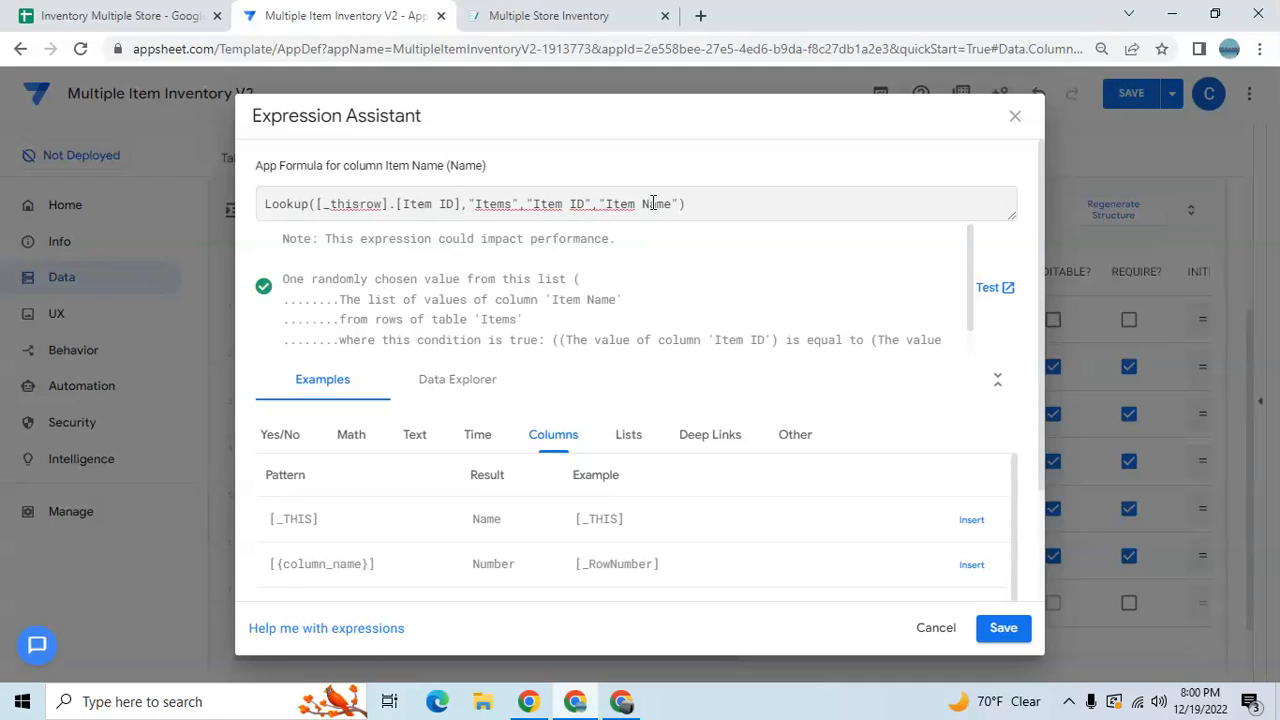
{"action": "left_click", "coordinate": [1003, 627]}
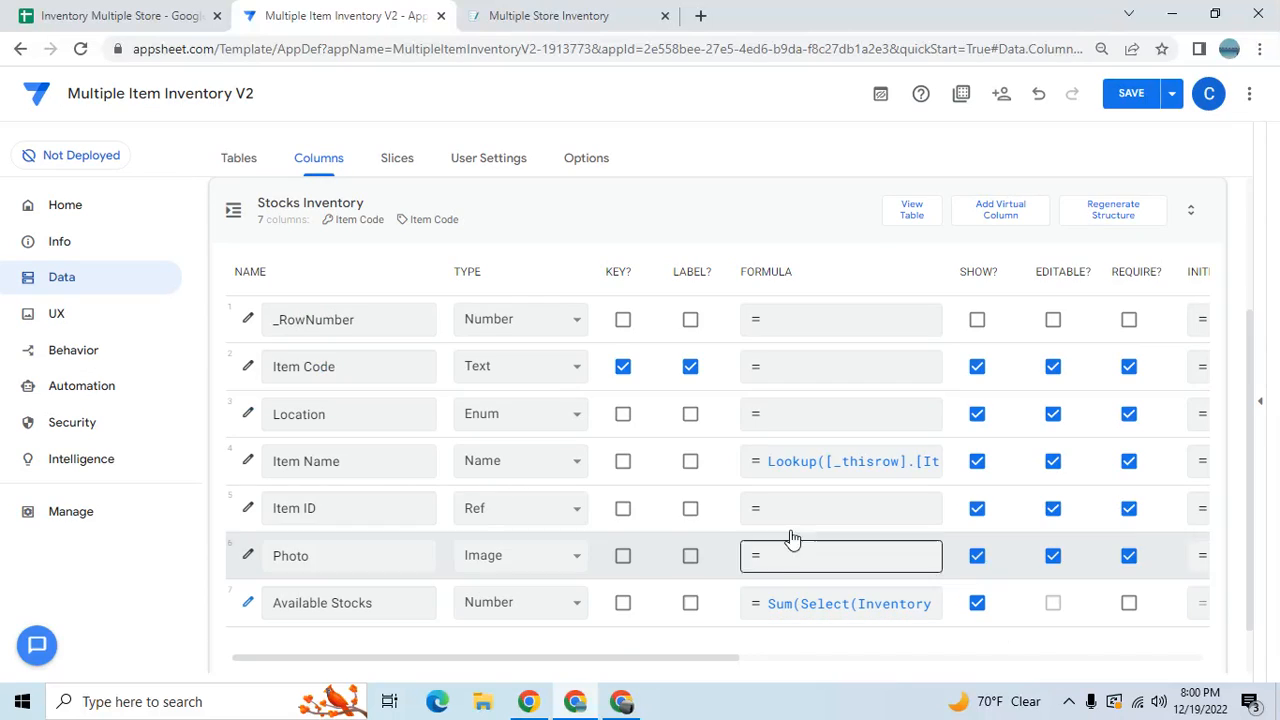
Copy the Item Name column's Lookup formula into the Photo column's formula.
{"action": "left_click", "coordinate": [820, 463]}
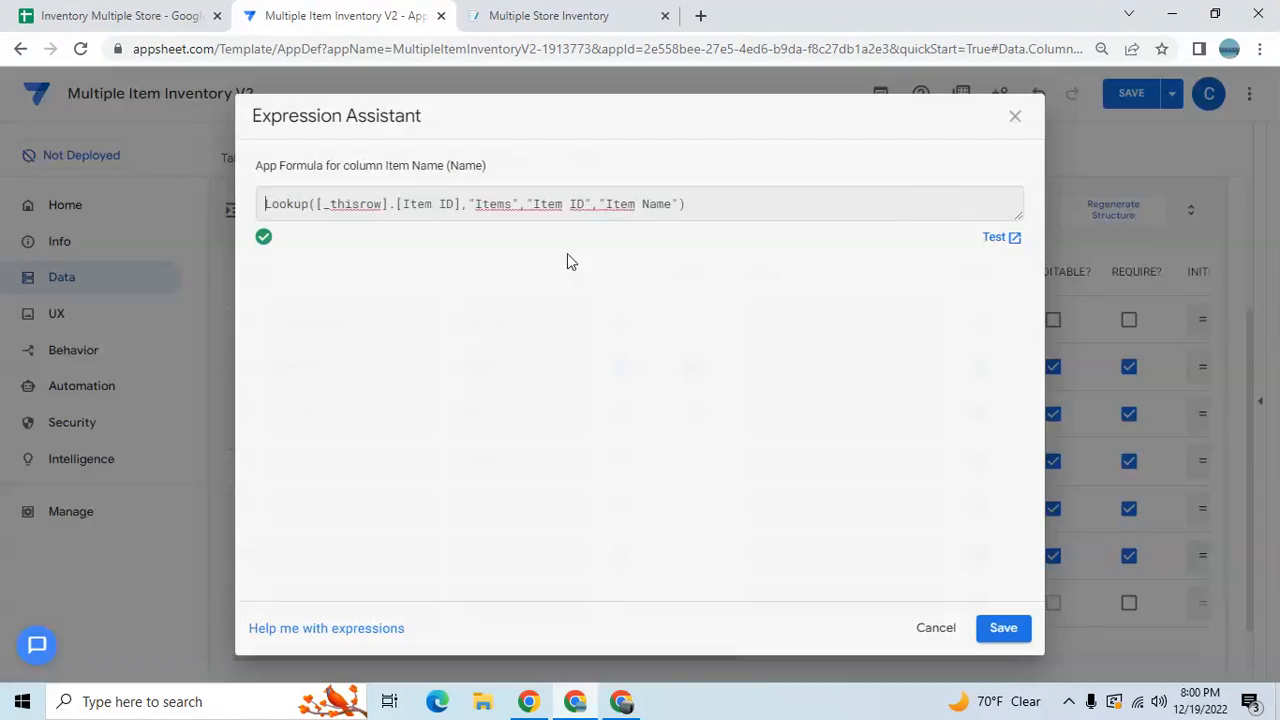
{"action": "triple_click", "coordinate": [546, 203]}
{"action": "key", "text": "ctrl+c"}
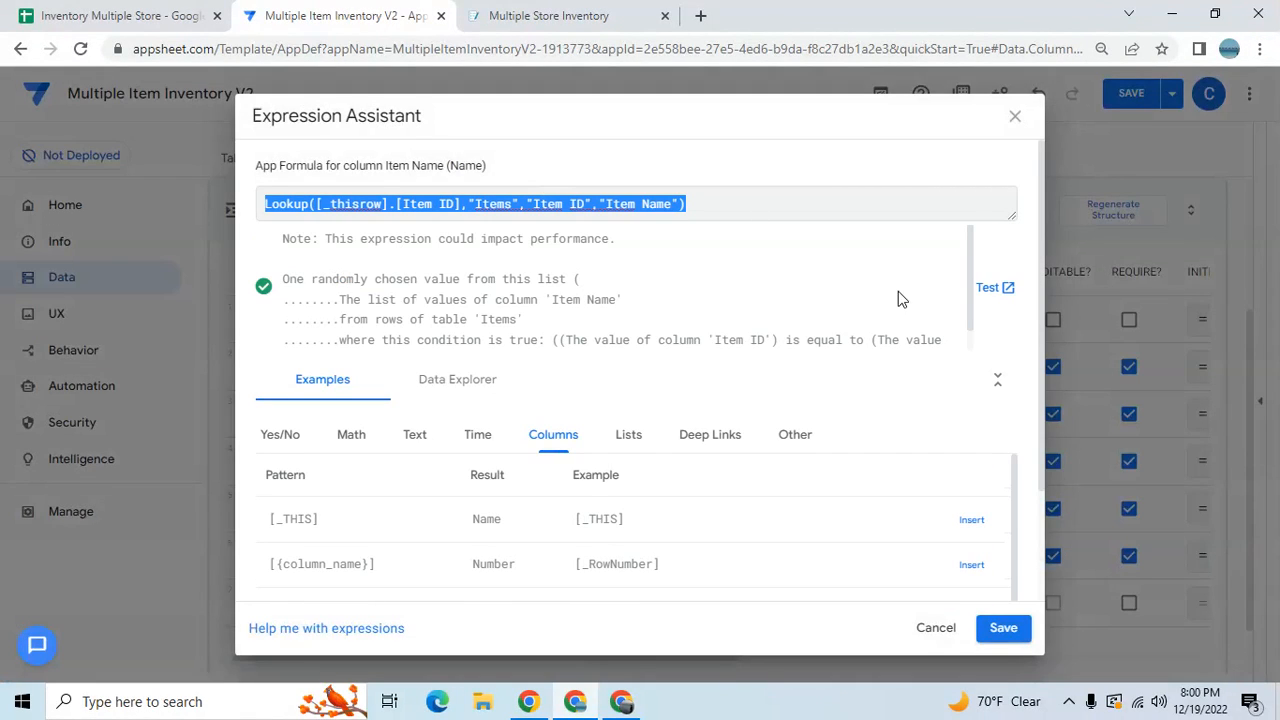
{"action": "left_click", "coordinate": [1016, 119]}
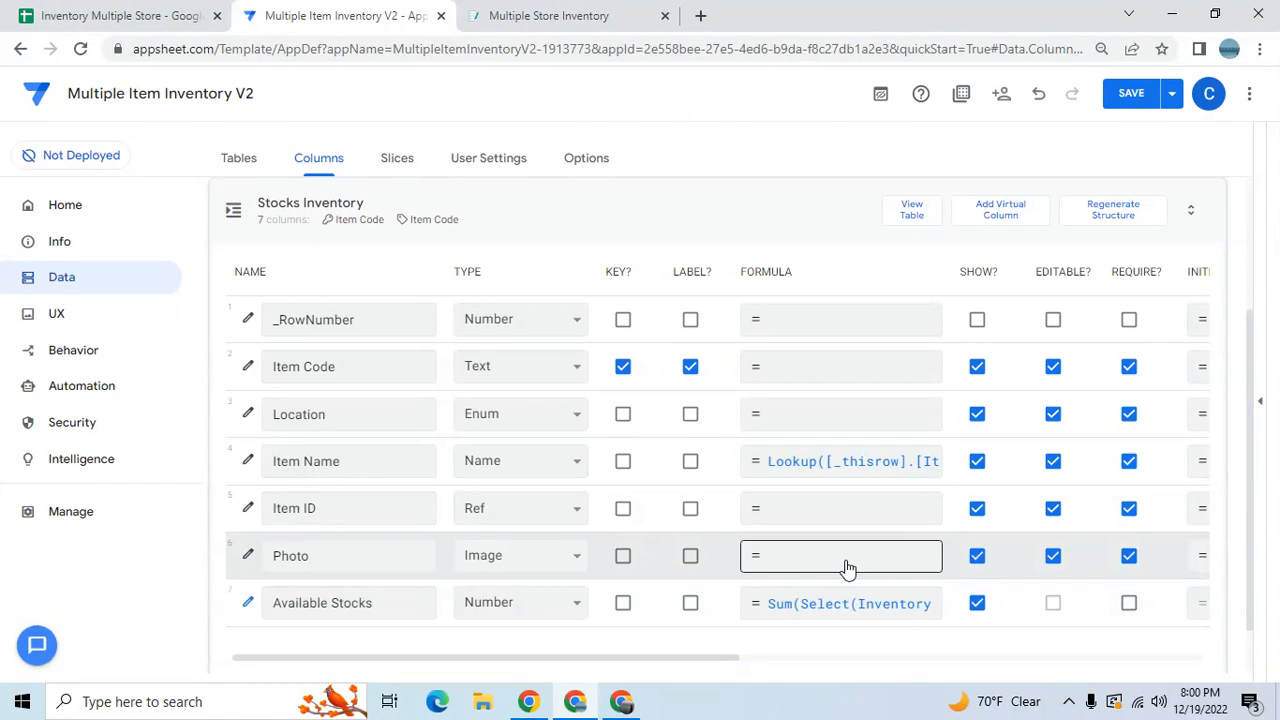
{"action": "left_click", "coordinate": [846, 565]}
{"action": "key", "text": "ctrl+v"}
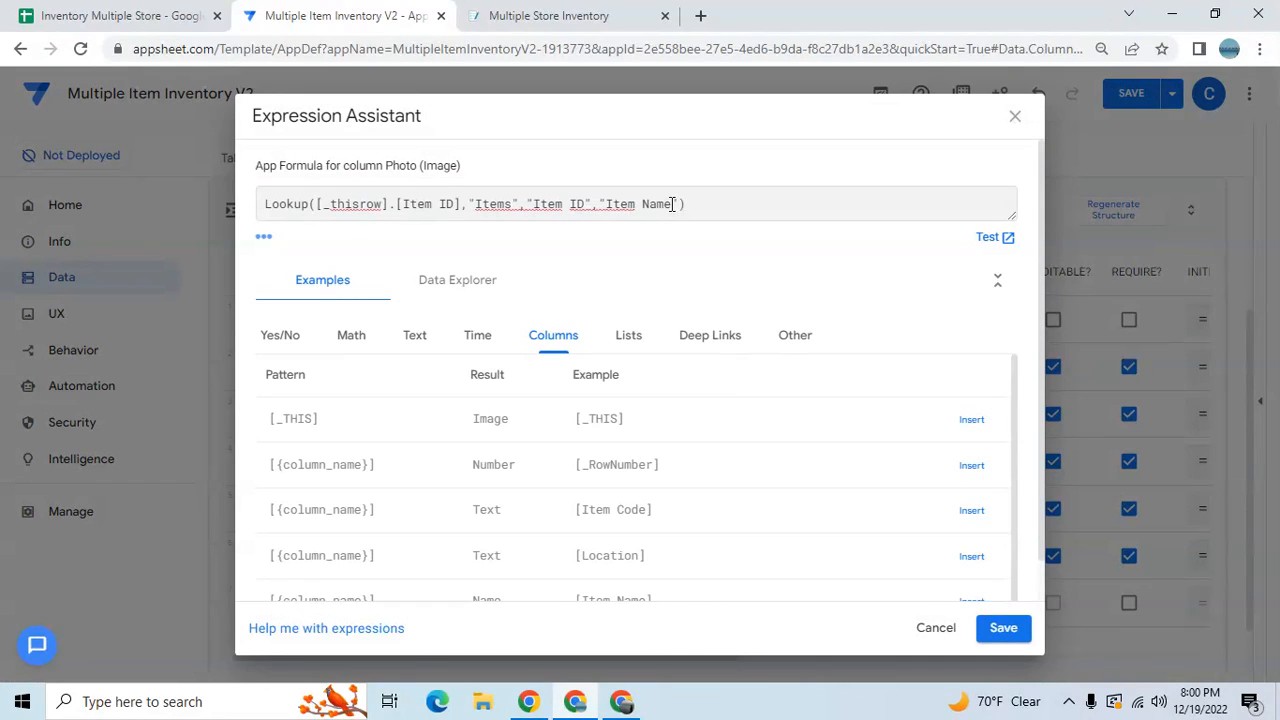
Change the return column of the Photo formula to "Photo", then save the formula and the app.
{"action": "key", "text": "BackSpace"}
{"action": "key", "text": "BackSpace"}
{"action": "key", "text": "BackSpace"}
{"action": "key", "text": "BackSpace"}
{"action": "left_click", "coordinate": [463, 289]}
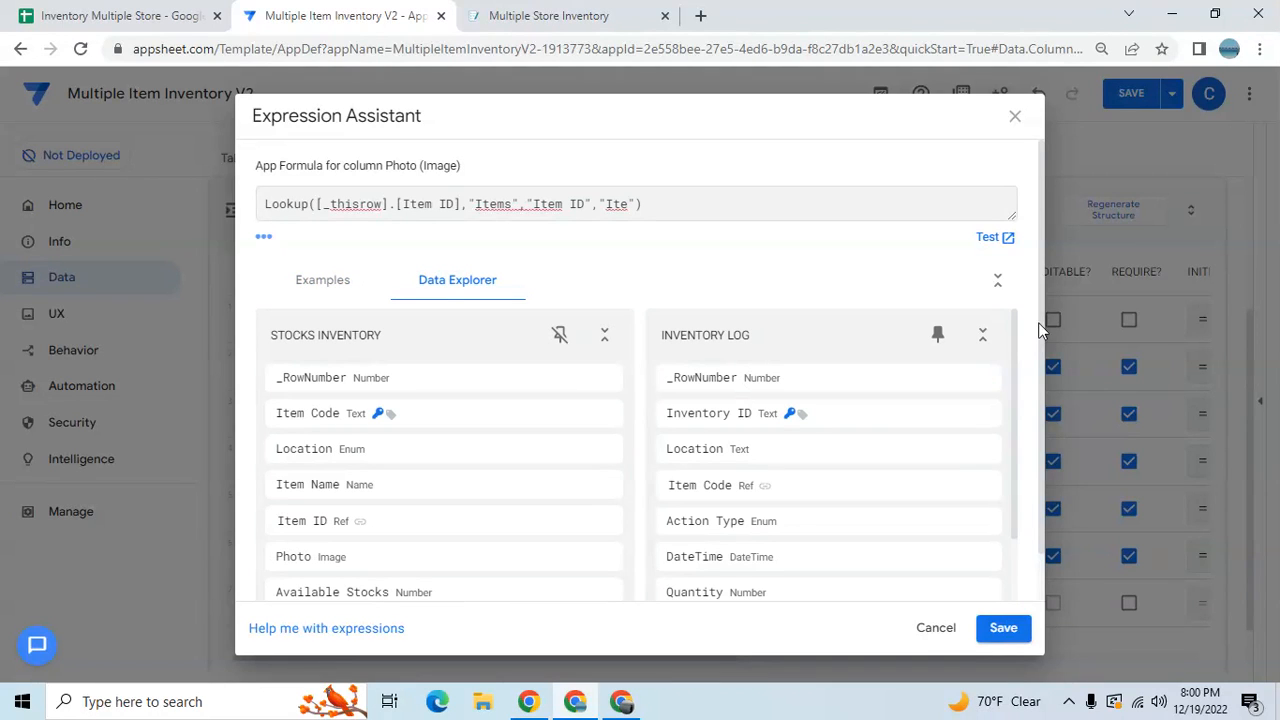
{"action": "left_click_drag", "start_coordinate": [1013, 334], "coordinate": [997, 498]}
{"action": "left_click_drag", "start_coordinate": [1041, 379], "coordinate": [1039, 277]}
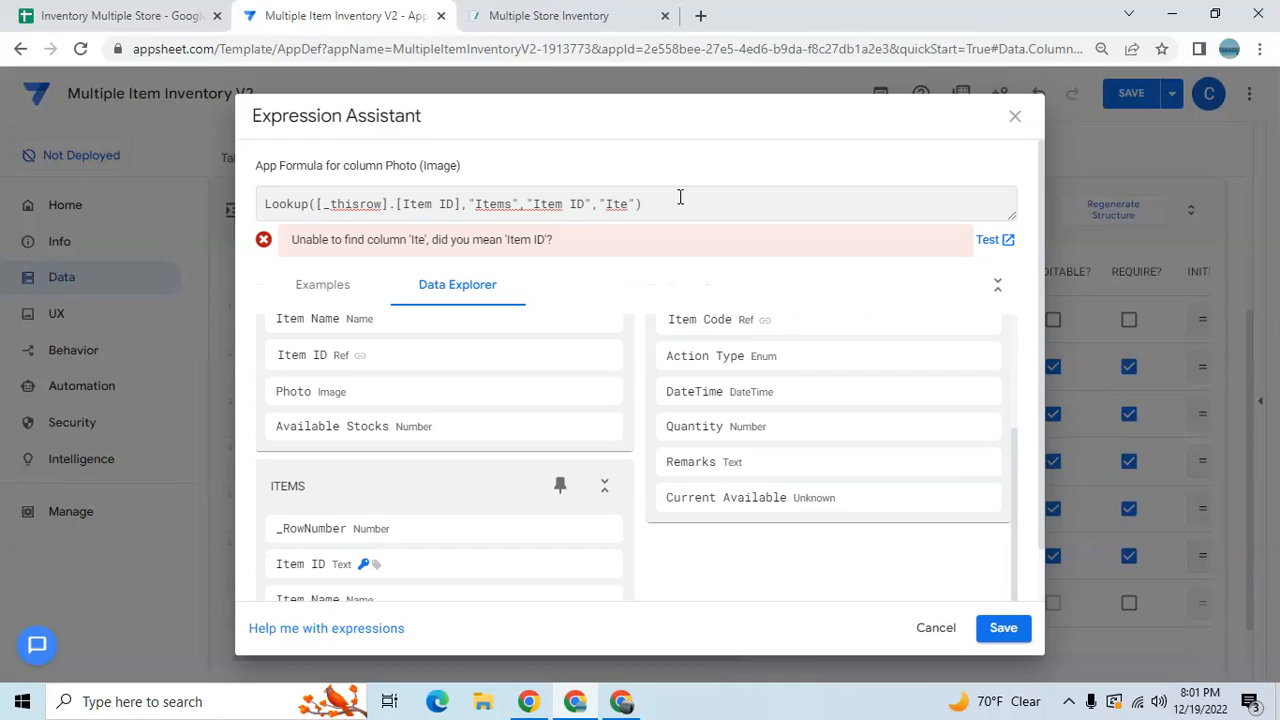
{"action": "key", "text": "BackSpace"}
{"action": "type", "text": "to\""}
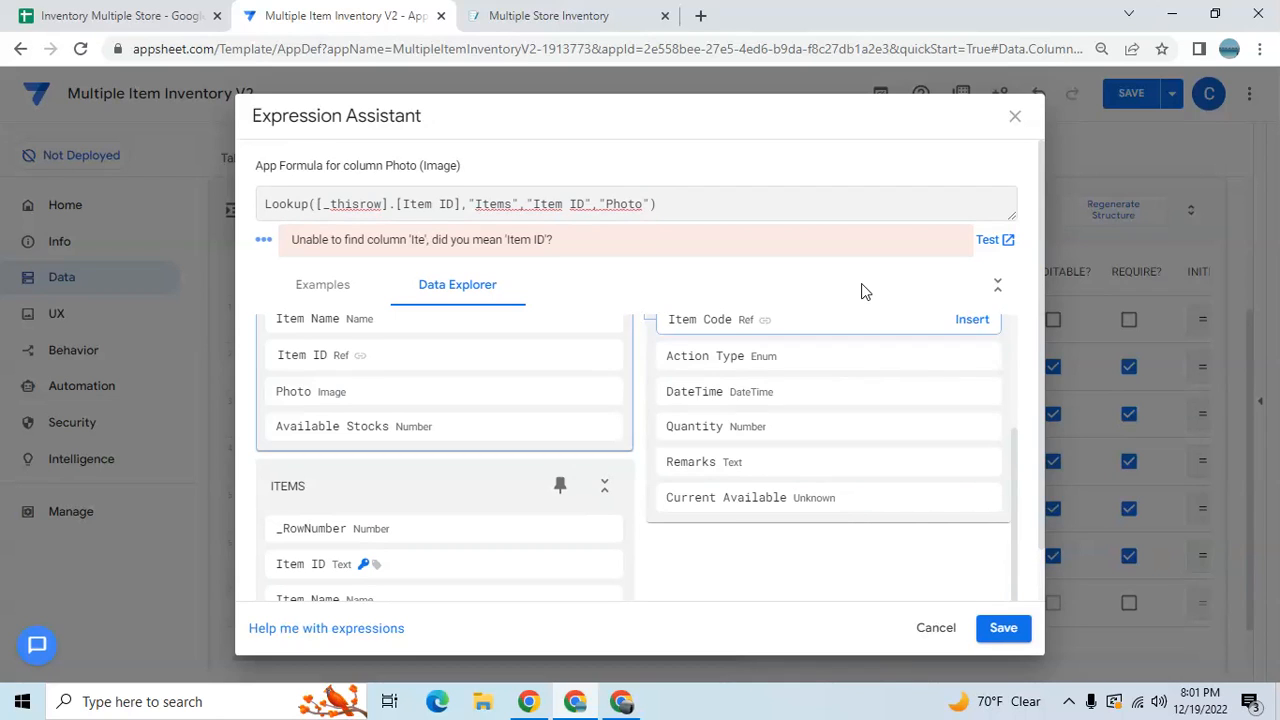
{"action": "left_click", "coordinate": [1001, 628]}
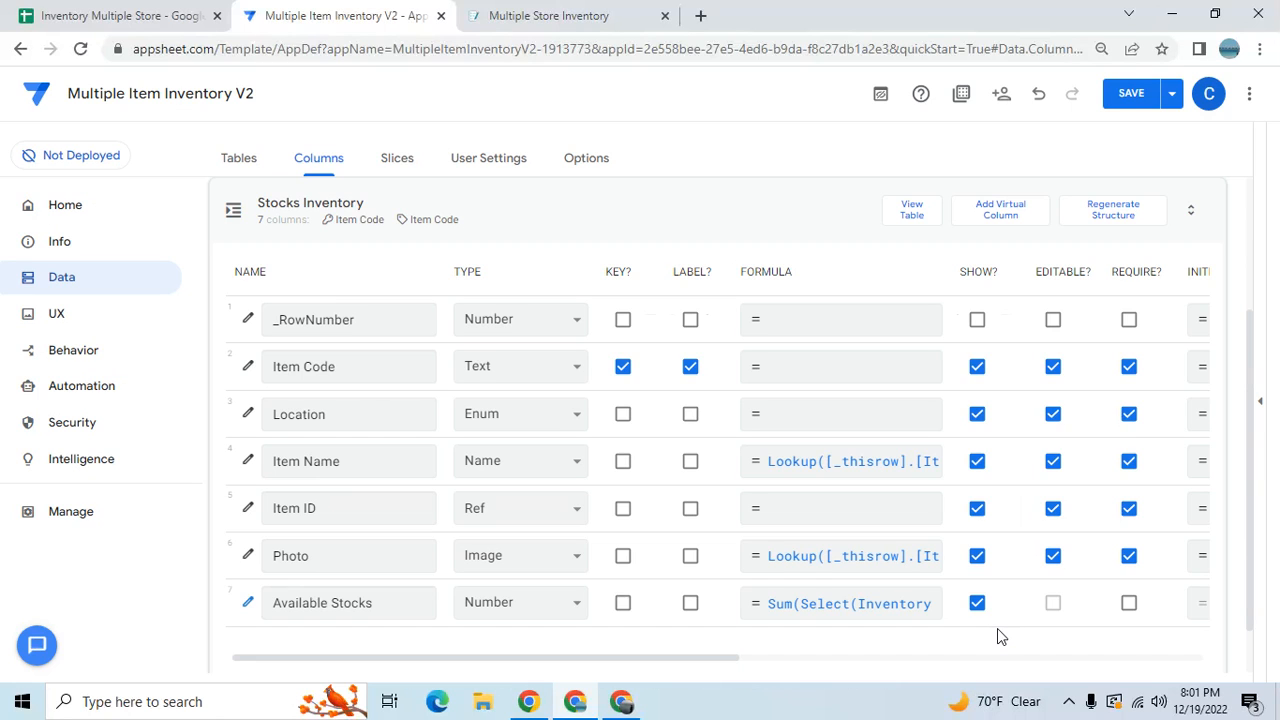
{"action": "left_click", "coordinate": [1108, 100]}
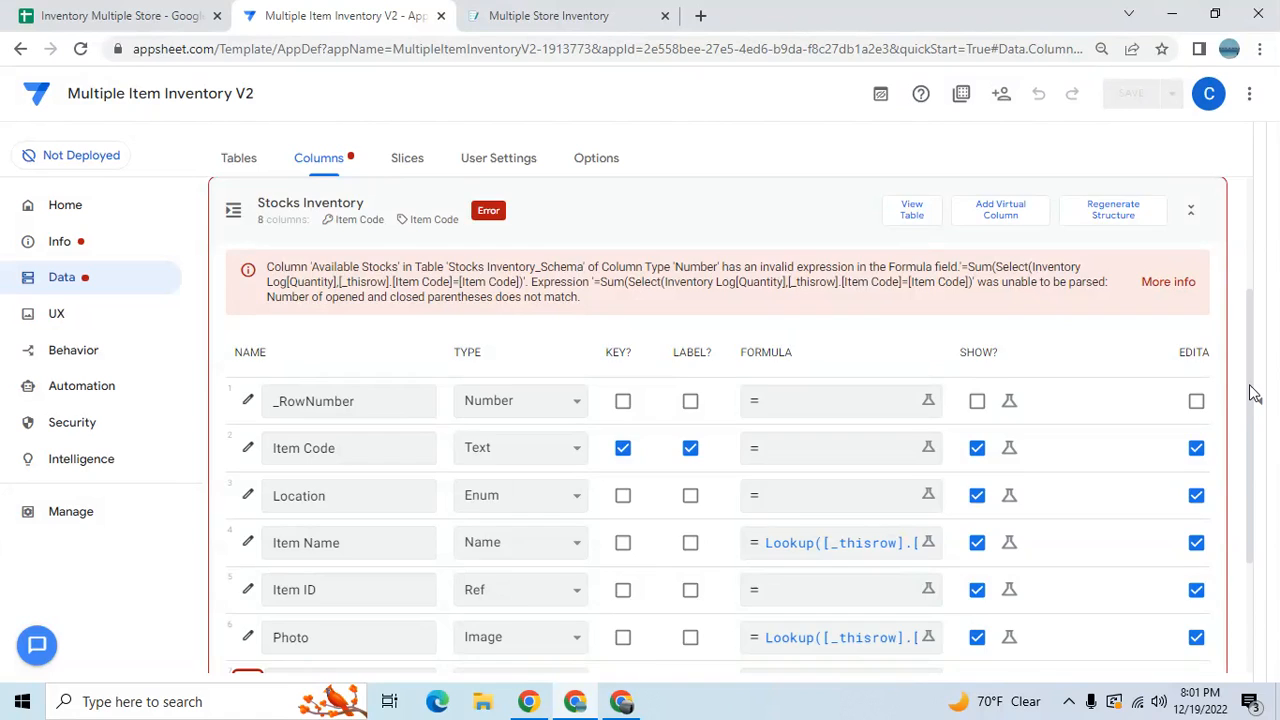
Add the missing closing parenthesis at the end of the Available Stocks Sum(Select()) formula and save the formula and the app.
{"action": "scroll", "coordinate": [1255, 393], "scroll_direction": "down", "scroll_amount": 2}
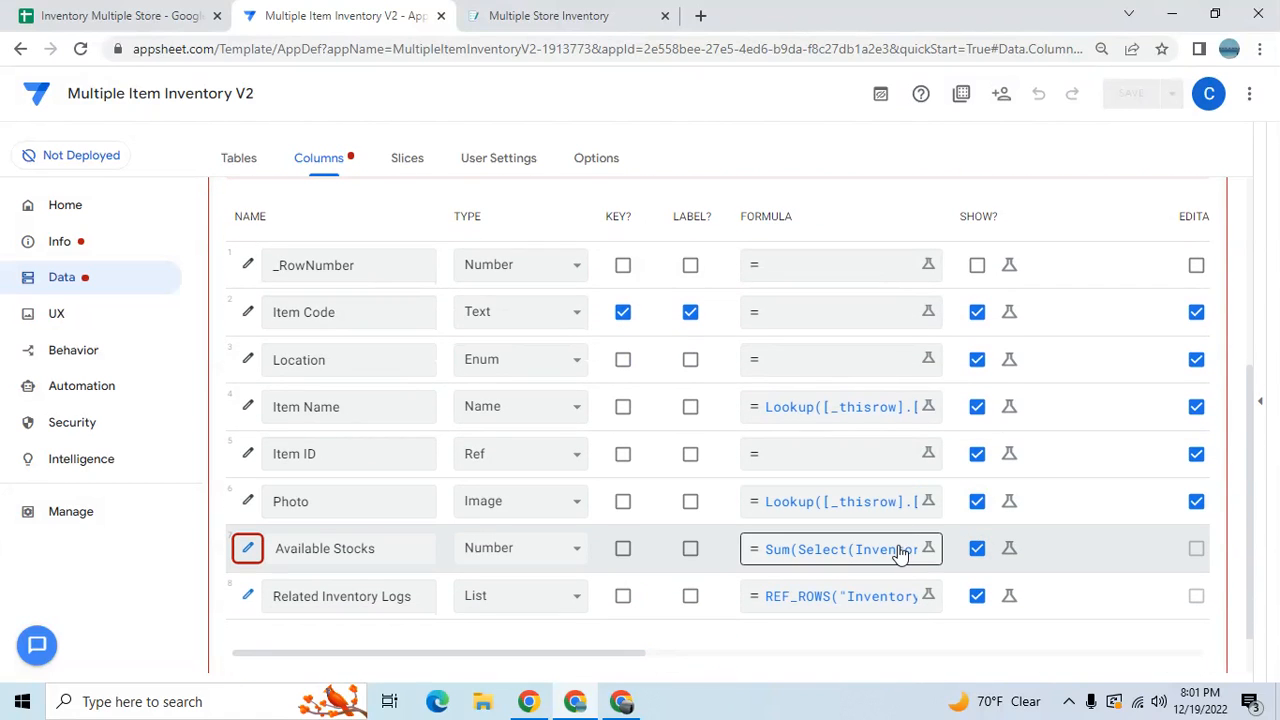
{"action": "left_click", "coordinate": [899, 549]}
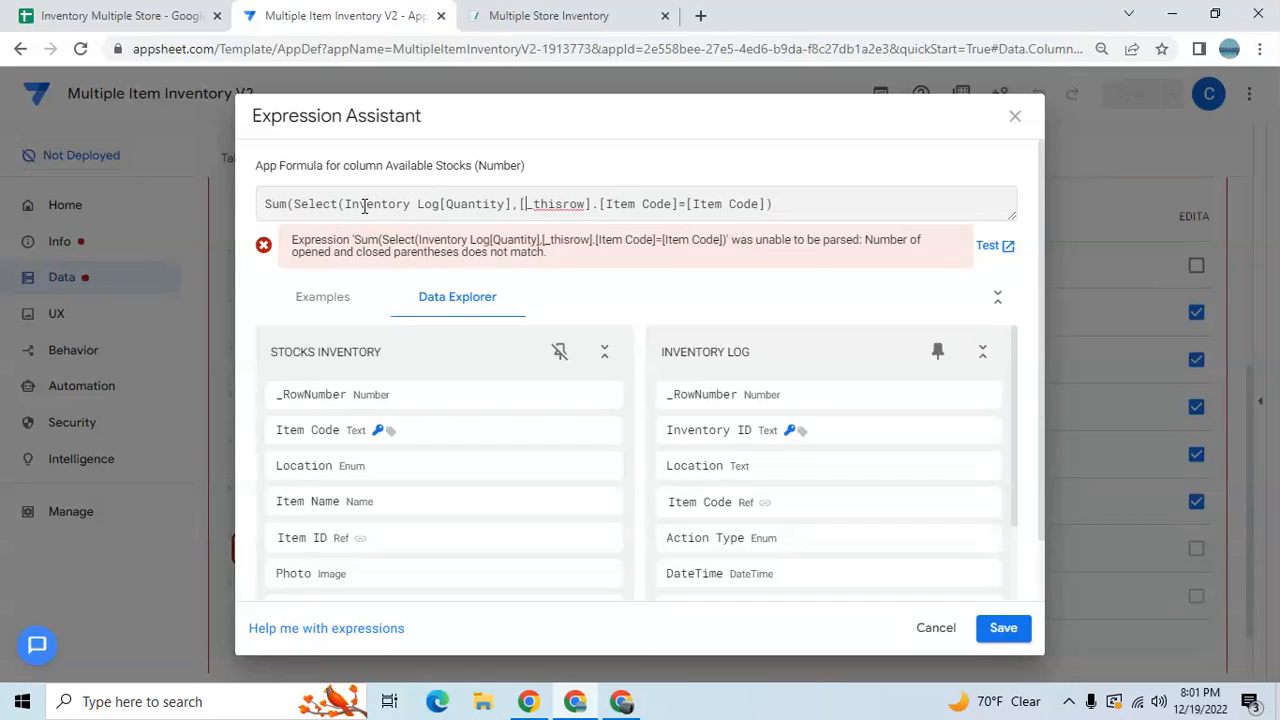
{"action": "left_click", "coordinate": [800, 207]}
{"action": "type", "text": ")"}
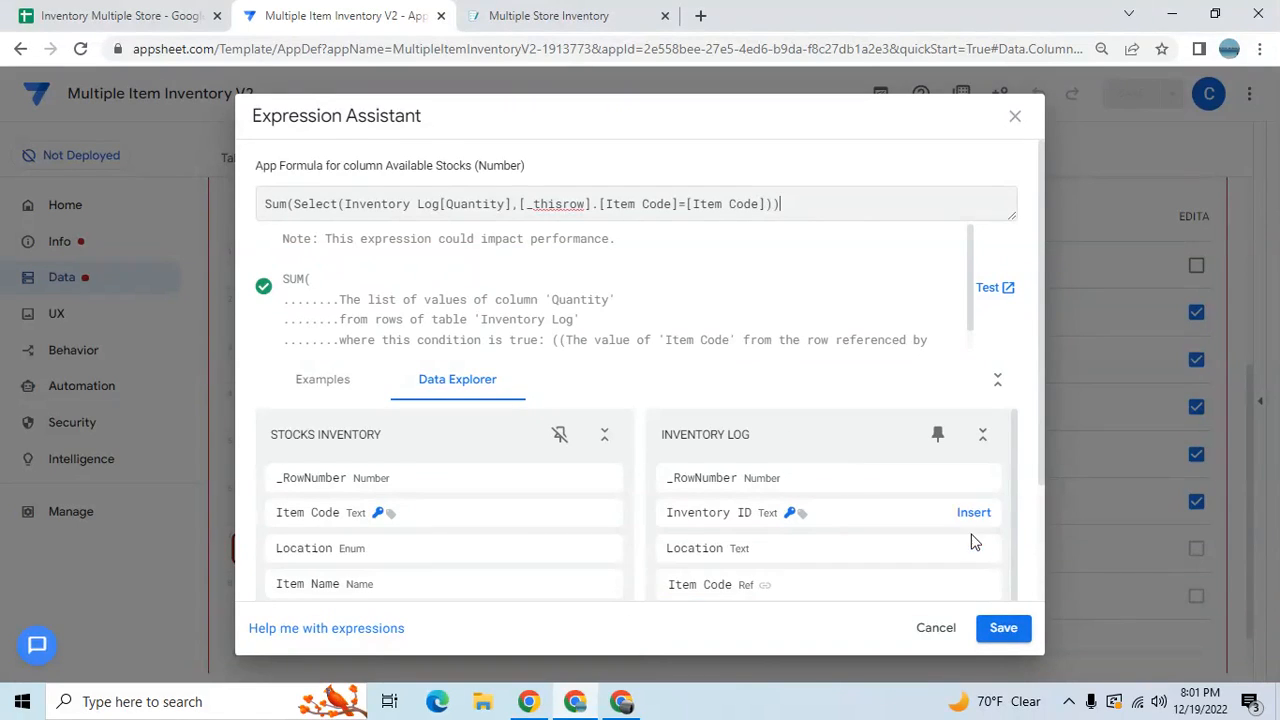
{"action": "left_click", "coordinate": [1003, 628]}
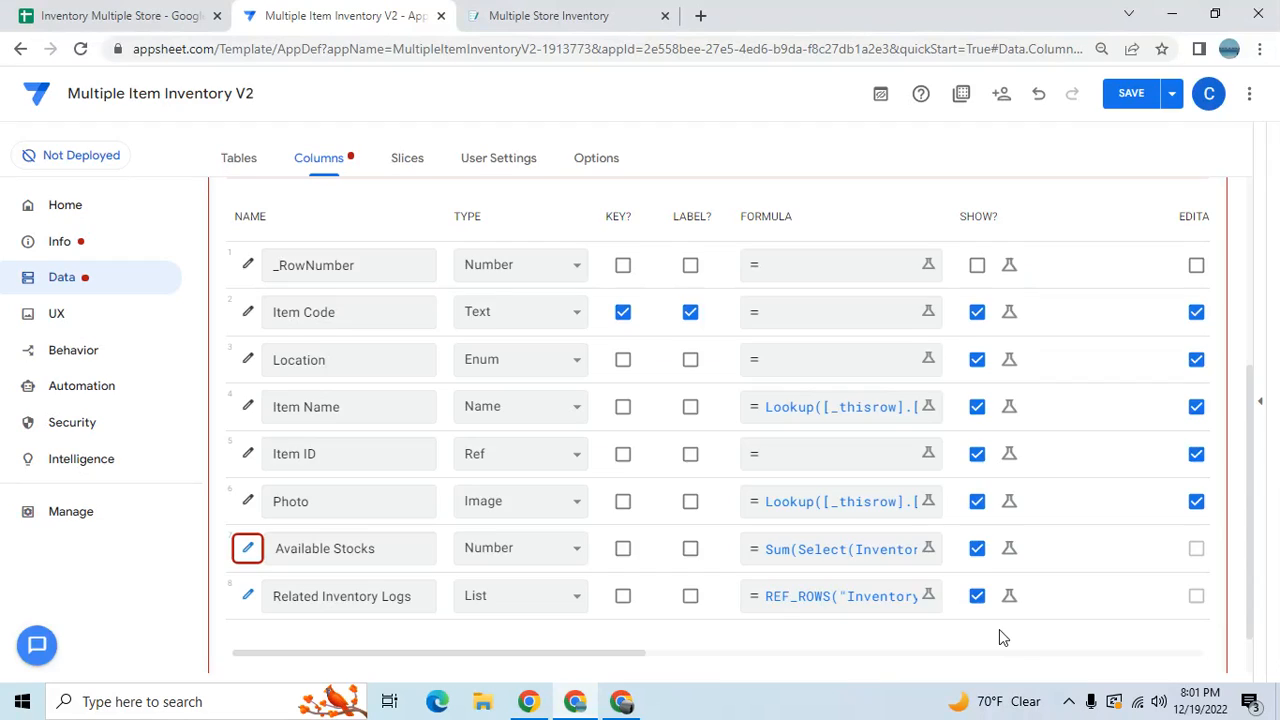
{"action": "left_click", "coordinate": [1132, 104]}
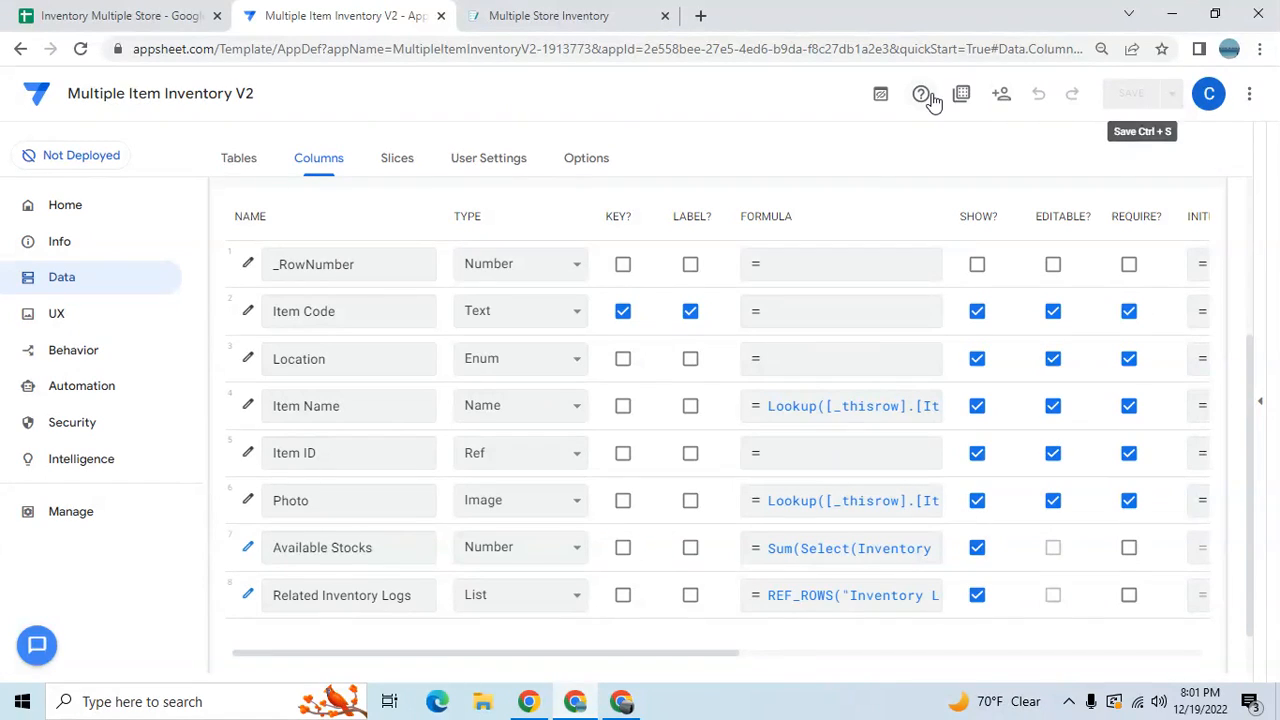
Set the position of the Items primary view to last in the UX views.
{"action": "left_click", "coordinate": [33, 316]}
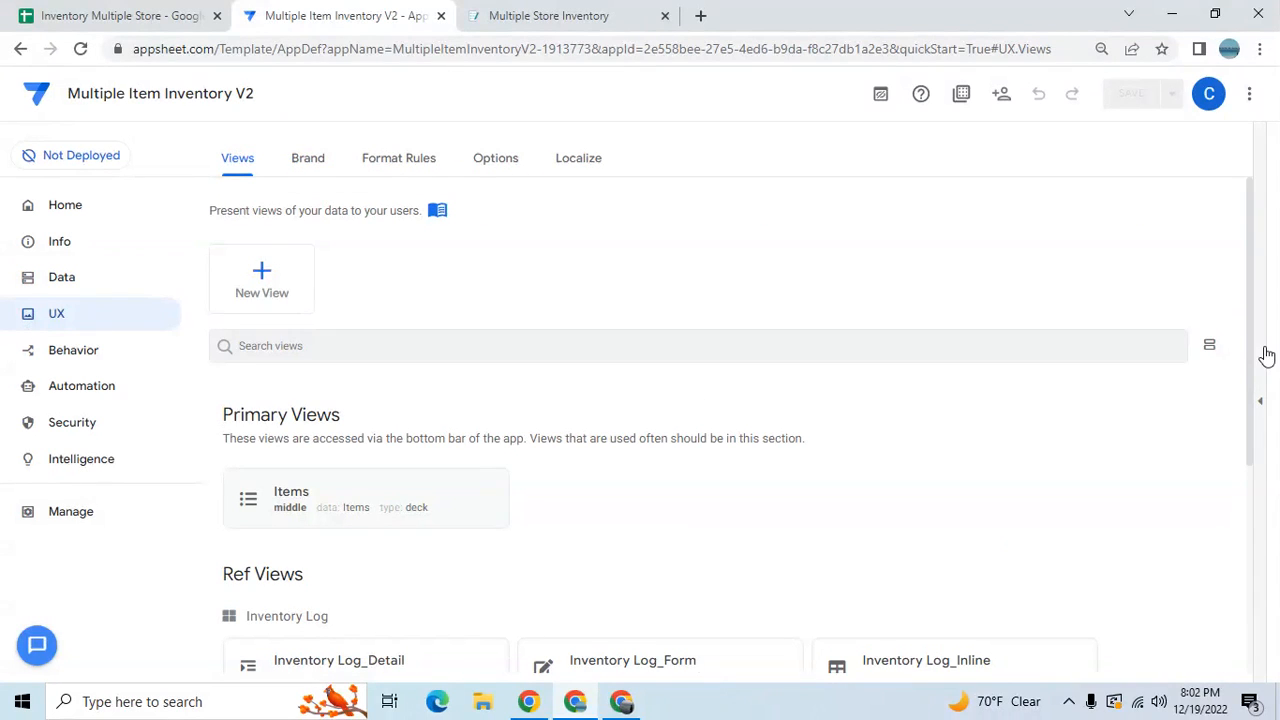
{"action": "left_click_drag", "start_coordinate": [1249, 334], "coordinate": [1250, 455]}
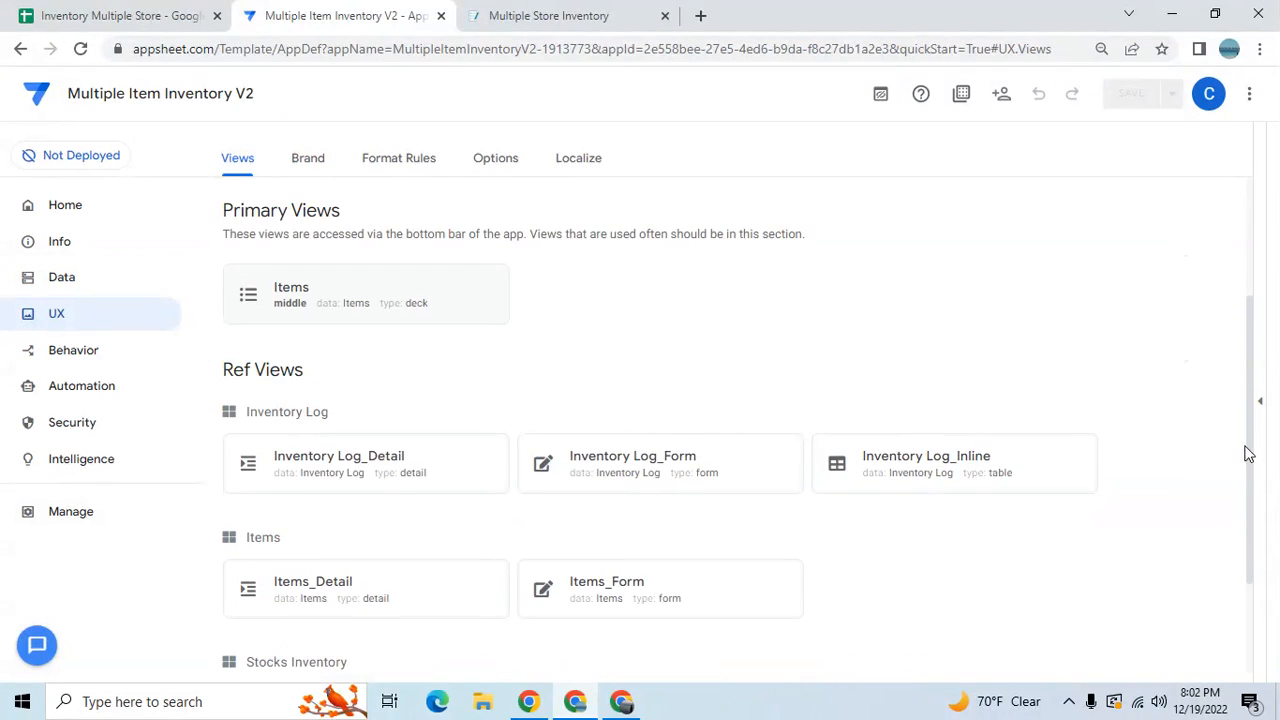
{"action": "left_click", "coordinate": [405, 303]}
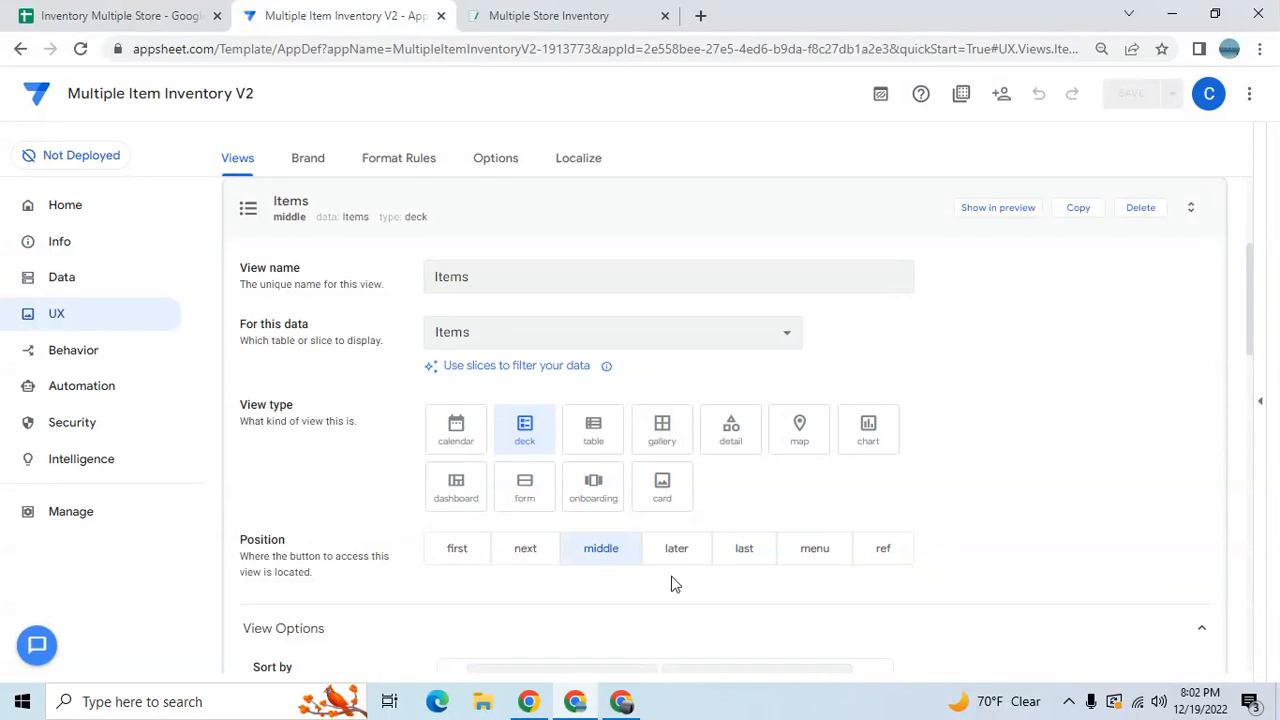
{"action": "left_click", "coordinate": [747, 550]}
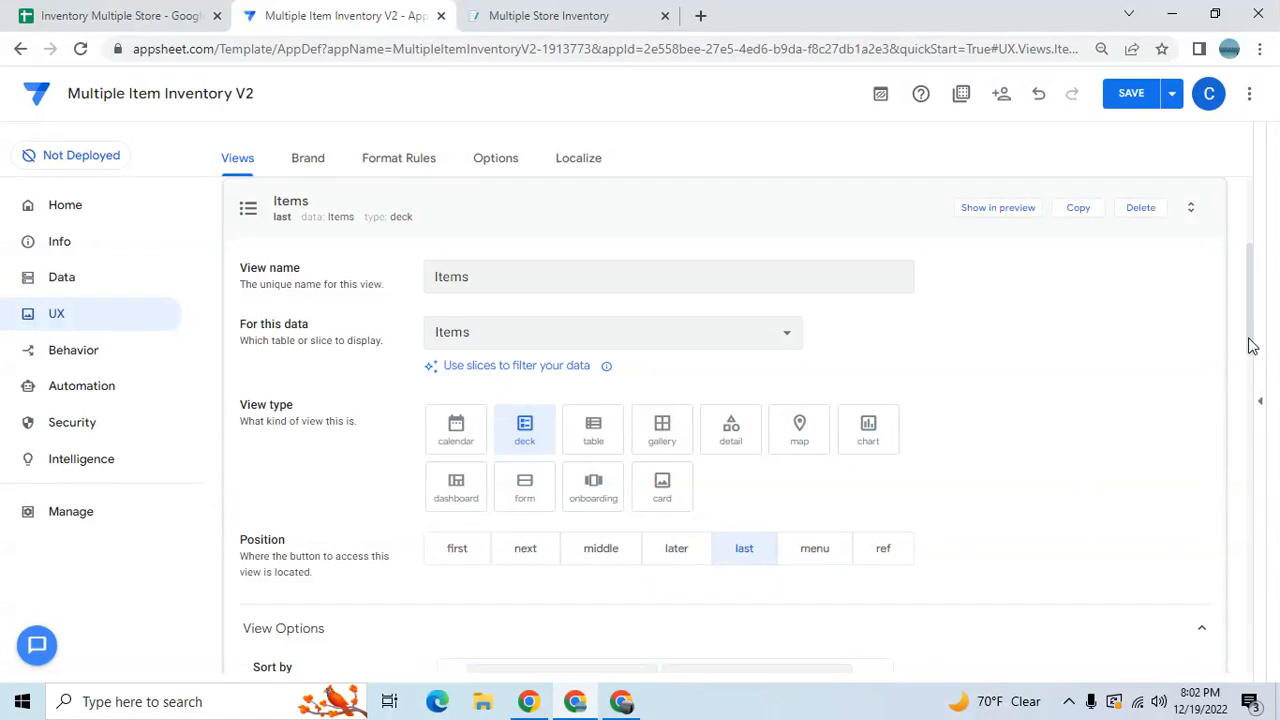
Close the Multiple Store Inventory page and turn off the action bar for the Items deck view.
{"action": "left_click_drag", "start_coordinate": [1252, 345], "coordinate": [1248, 434]}
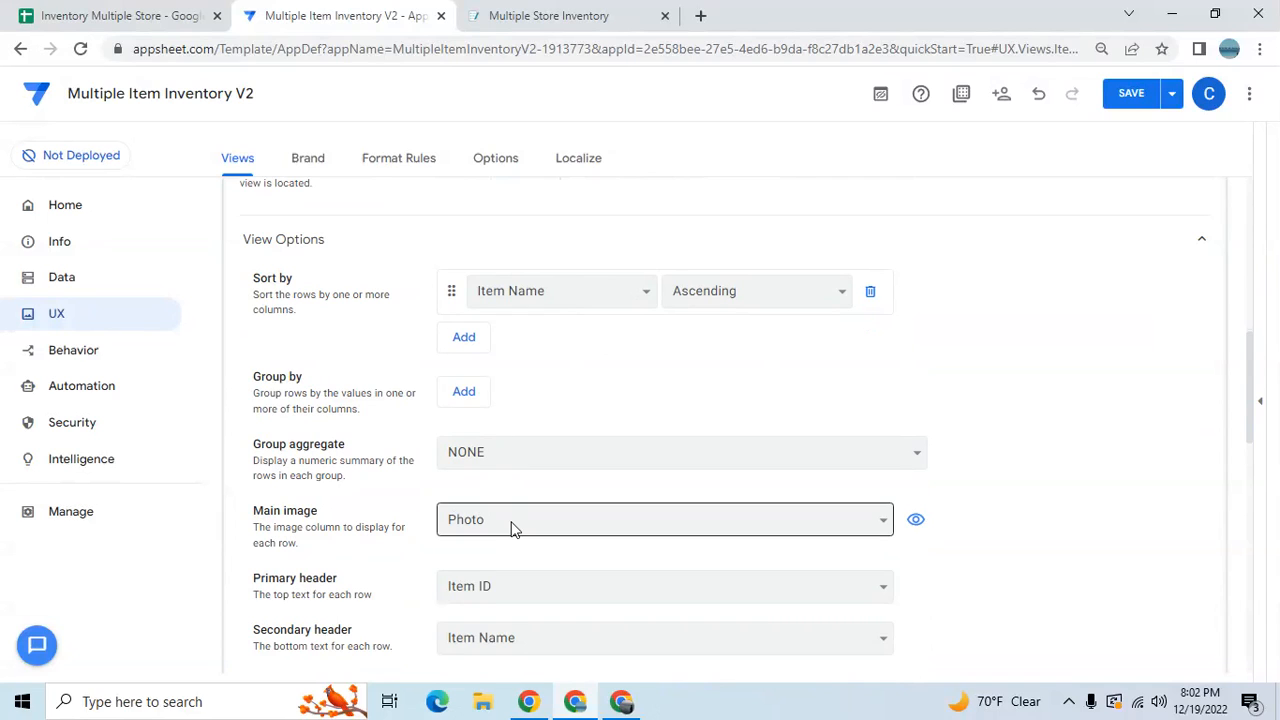
{"action": "left_click", "coordinate": [665, 15]}
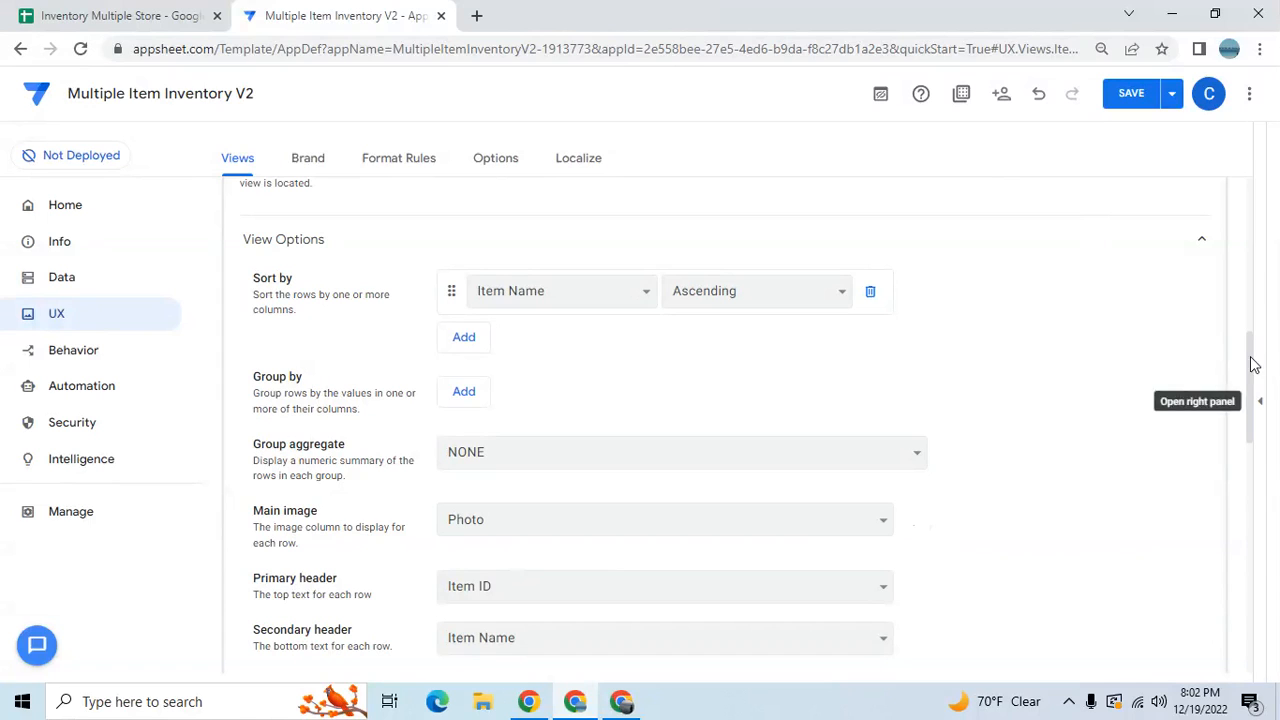
{"action": "left_click_drag", "start_coordinate": [1252, 368], "coordinate": [1245, 417]}
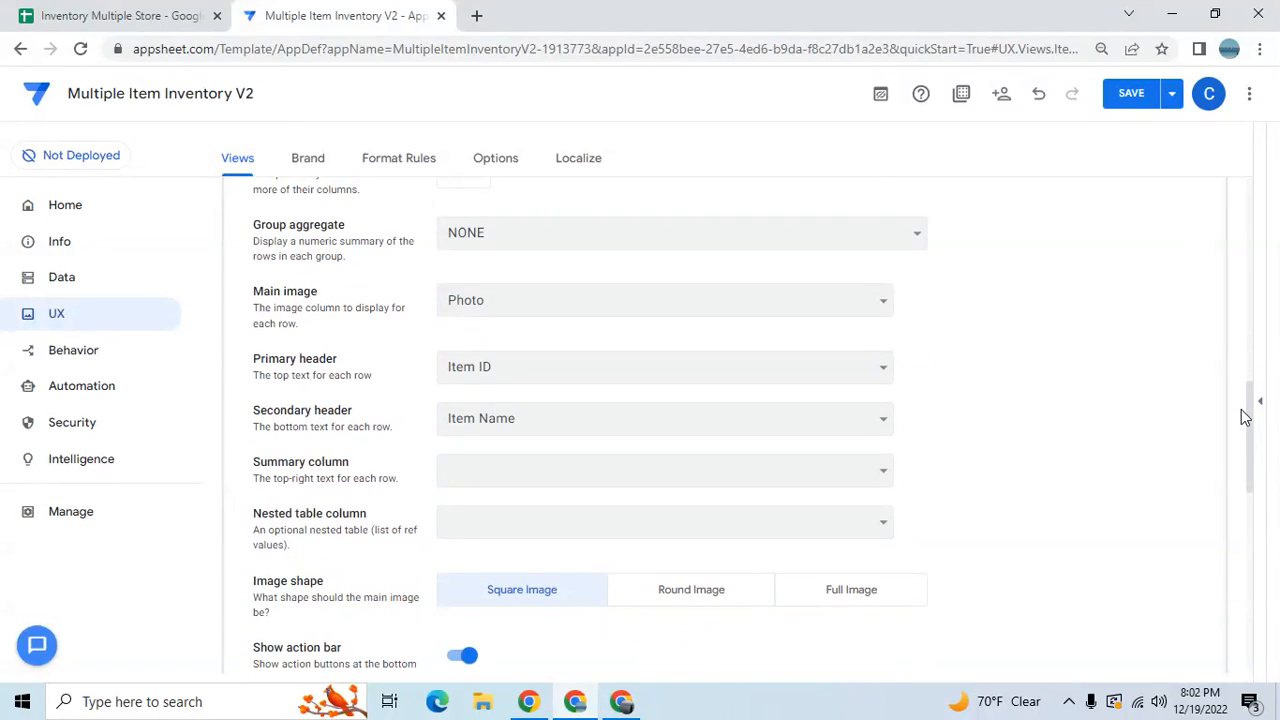
{"action": "left_click", "coordinate": [466, 660]}
Find "crate" among the Items view's display icons and assign the solid crate icon.
{"action": "left_click_drag", "start_coordinate": [1253, 415], "coordinate": [1238, 510]}
{"action": "left_click", "coordinate": [655, 403]}
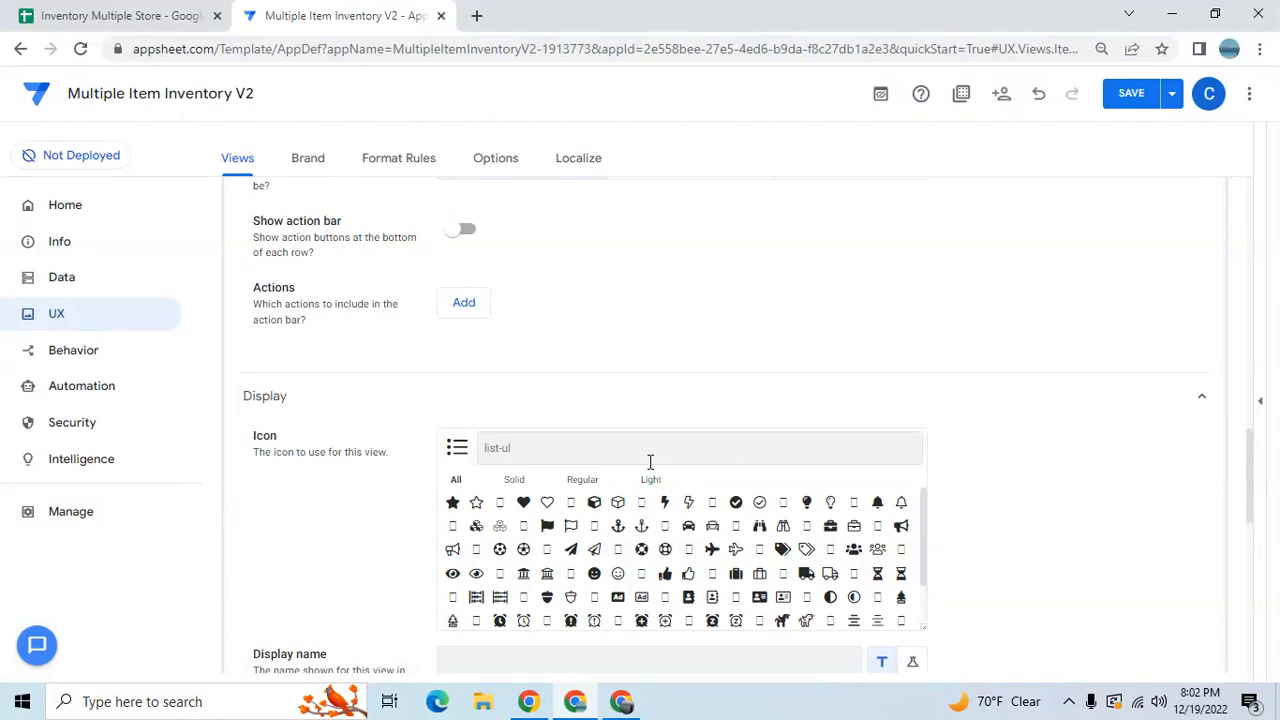
{"action": "type", "text": "cra"}
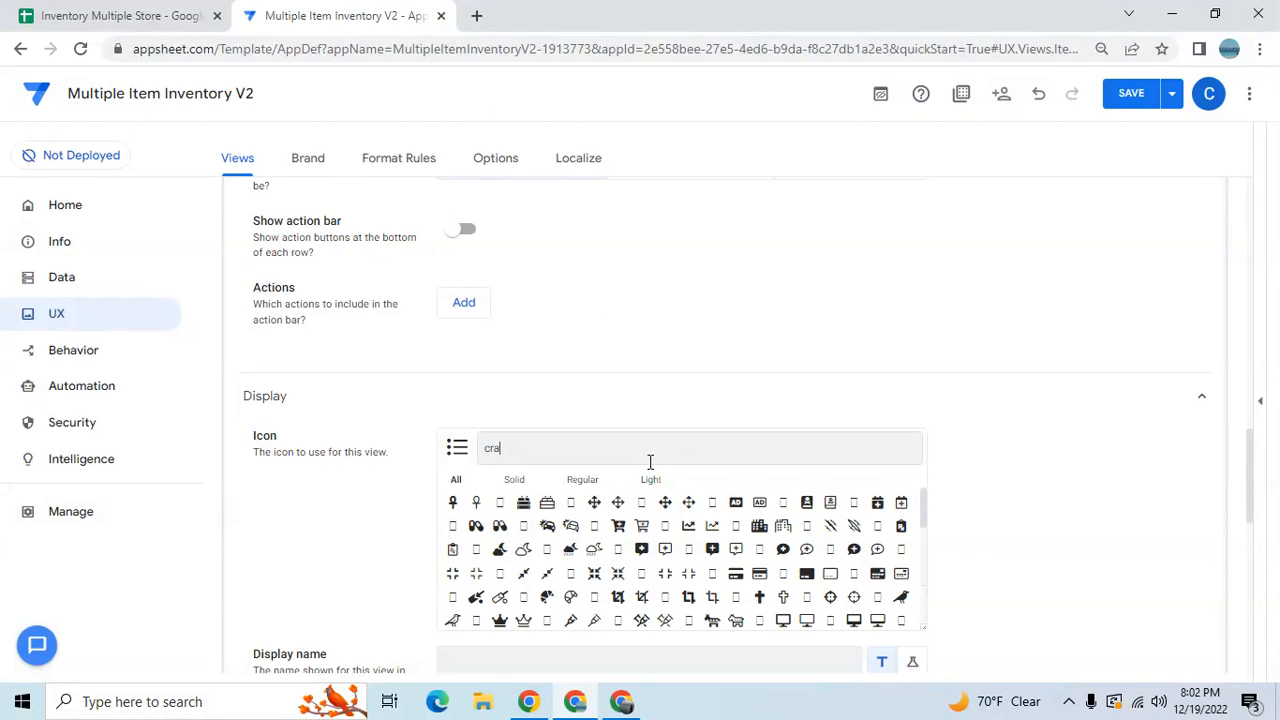
{"action": "type", "text": "te"}
{"action": "left_click", "coordinate": [453, 504]}
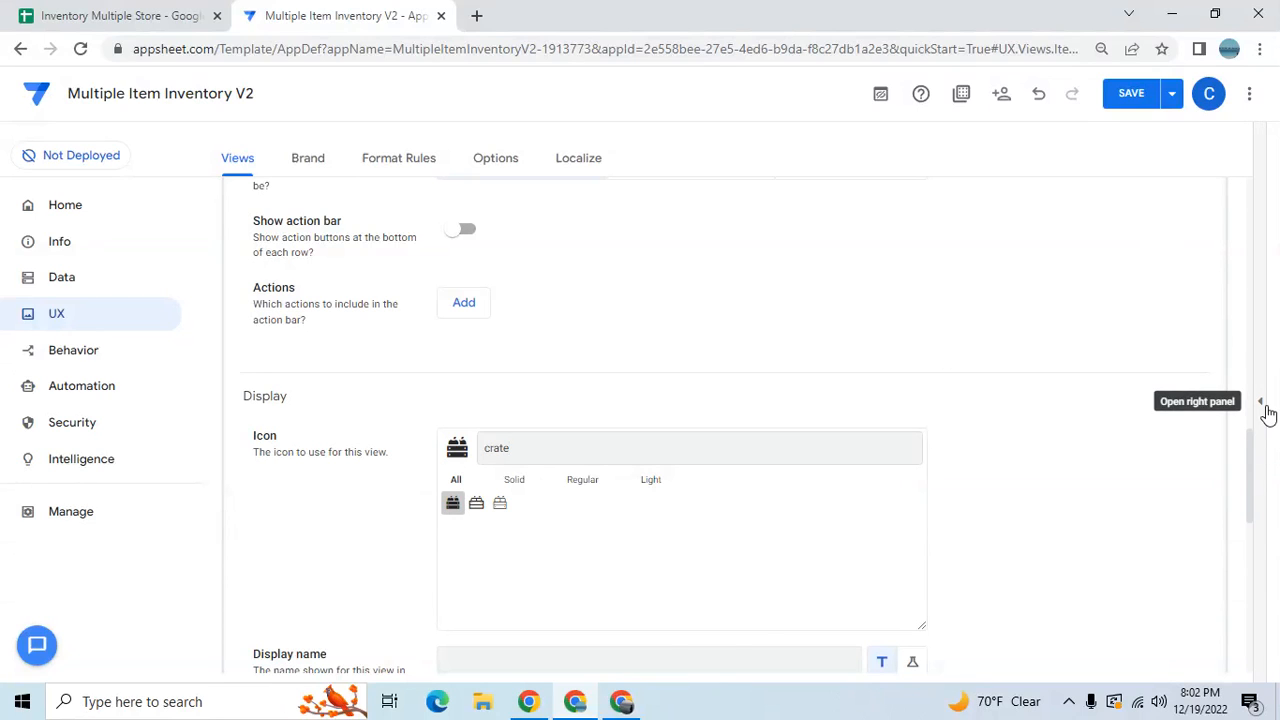
Show the app preview alongside the editor and save the app with the Items view changes.
{"action": "left_click", "coordinate": [1263, 404]}
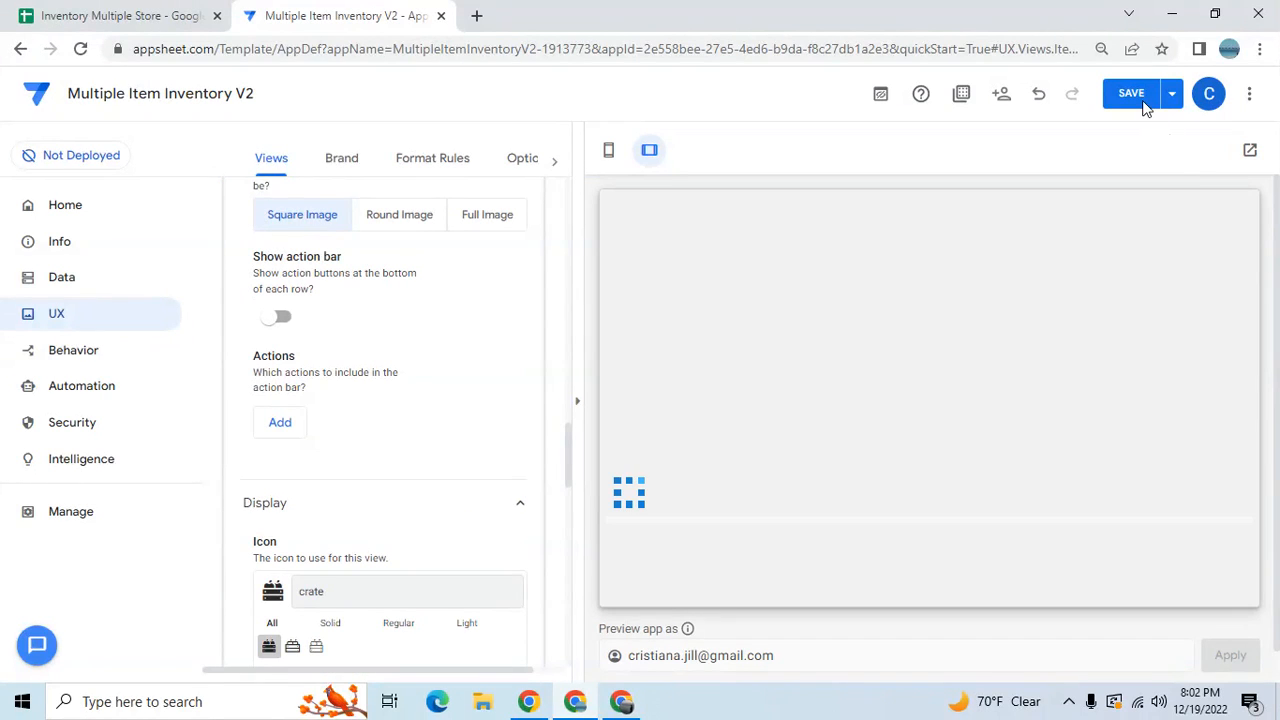
{"action": "left_click", "coordinate": [1140, 100]}
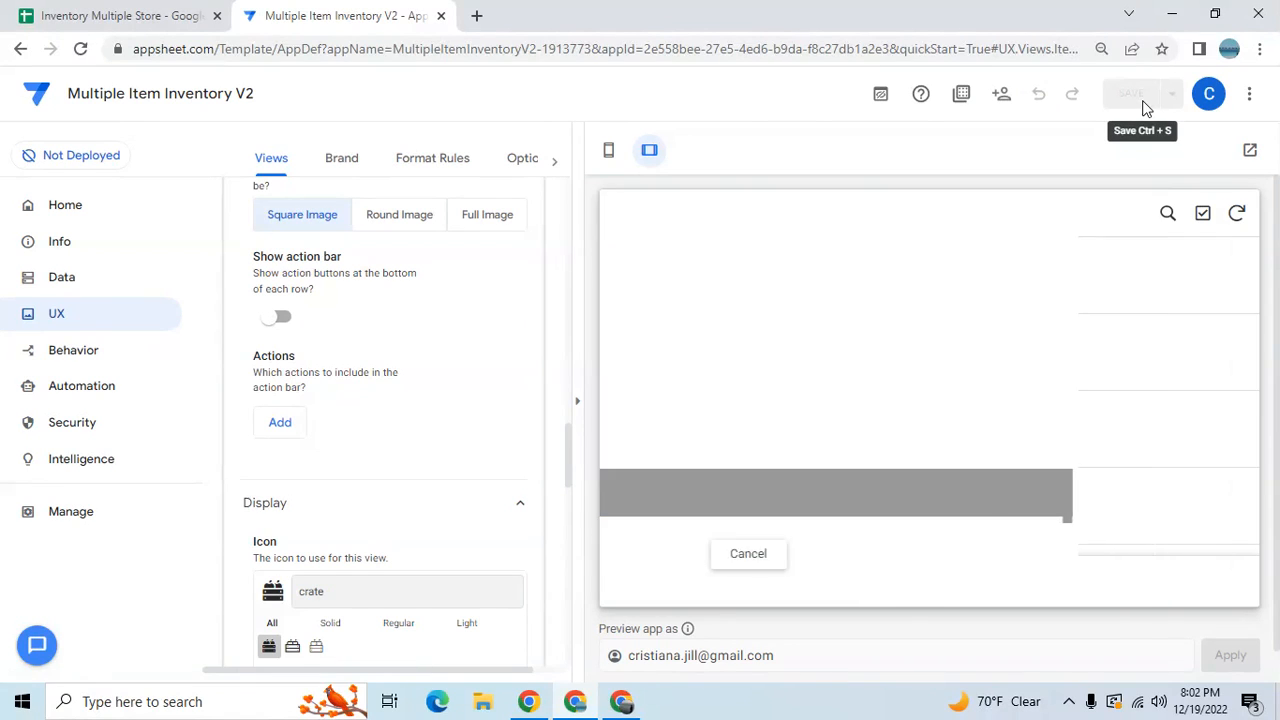
{"action": "left_click", "coordinate": [940, 577]}
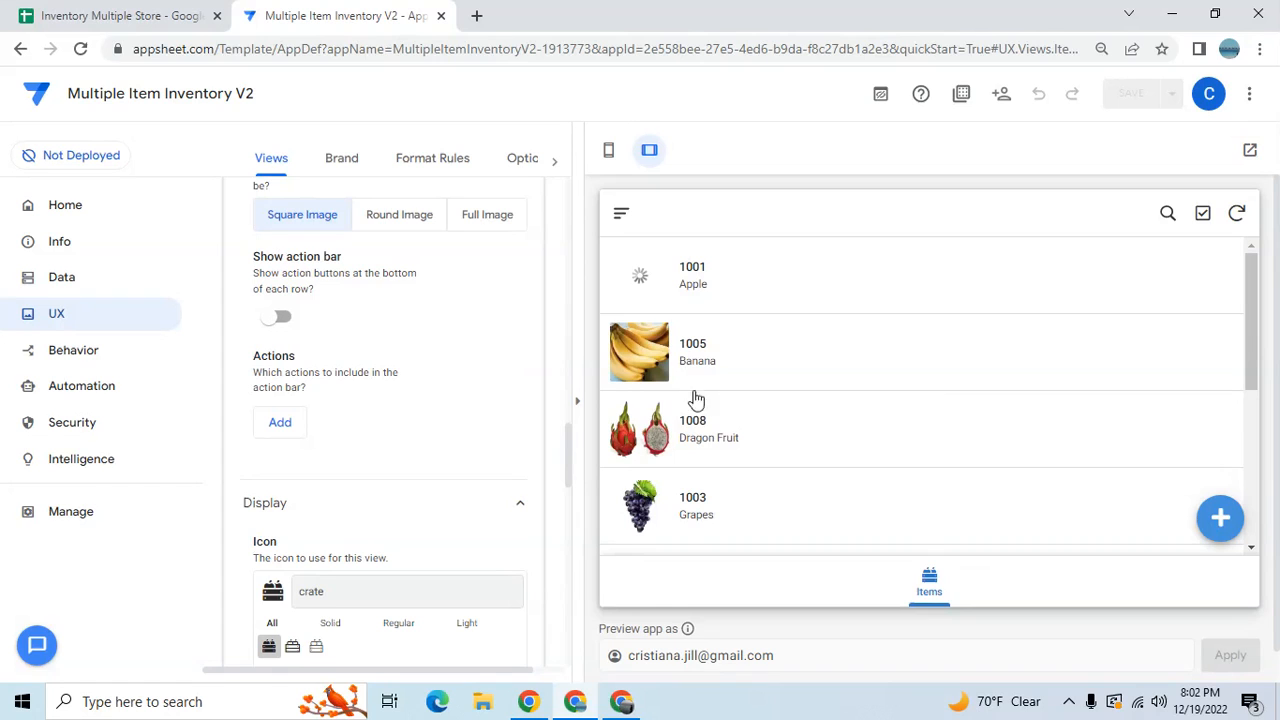
Examine the Items deck in the app preview and compare it with the view's header and summary column options.
{"action": "left_click", "coordinate": [575, 416]}
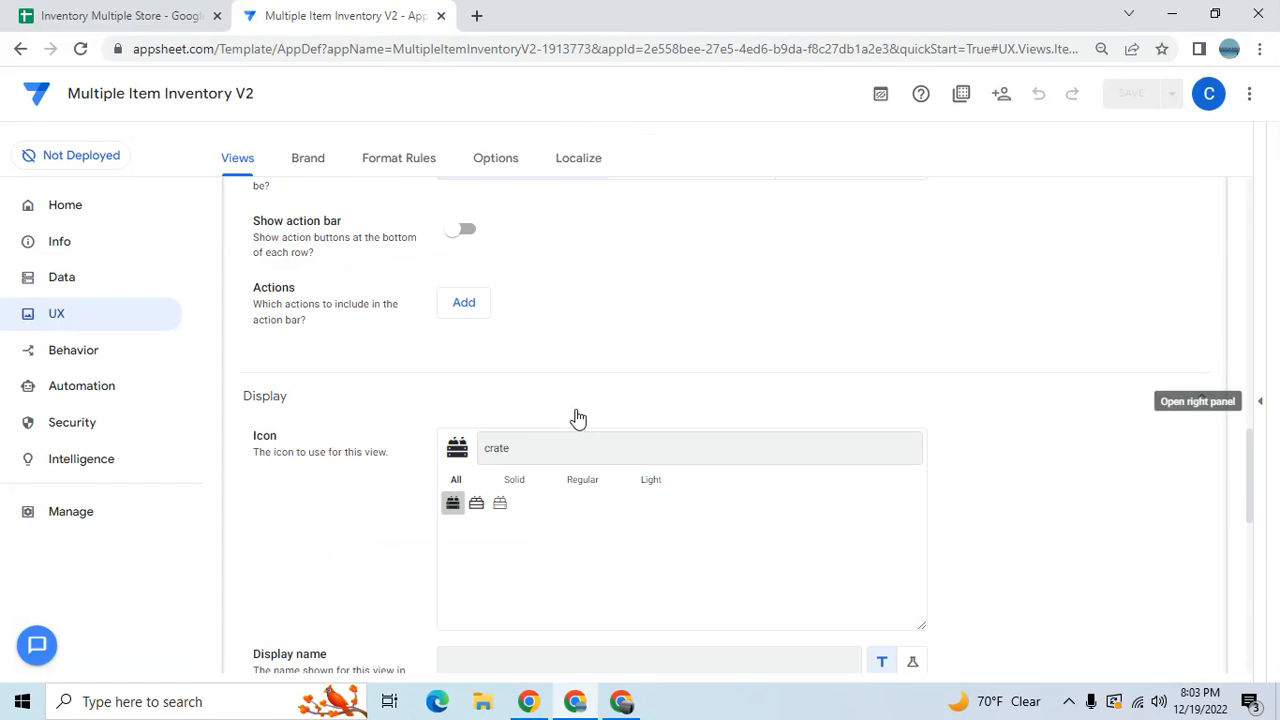
{"action": "left_click", "coordinate": [1259, 401]}
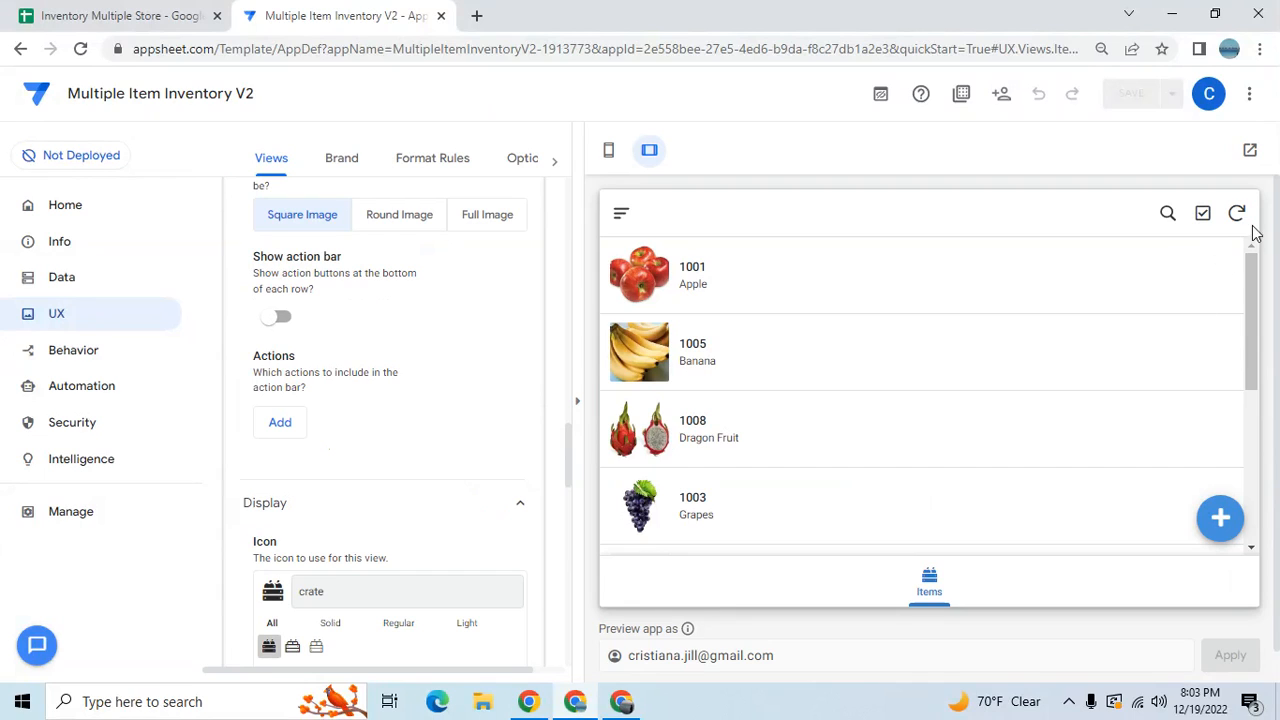
{"action": "left_click", "coordinate": [580, 416]}
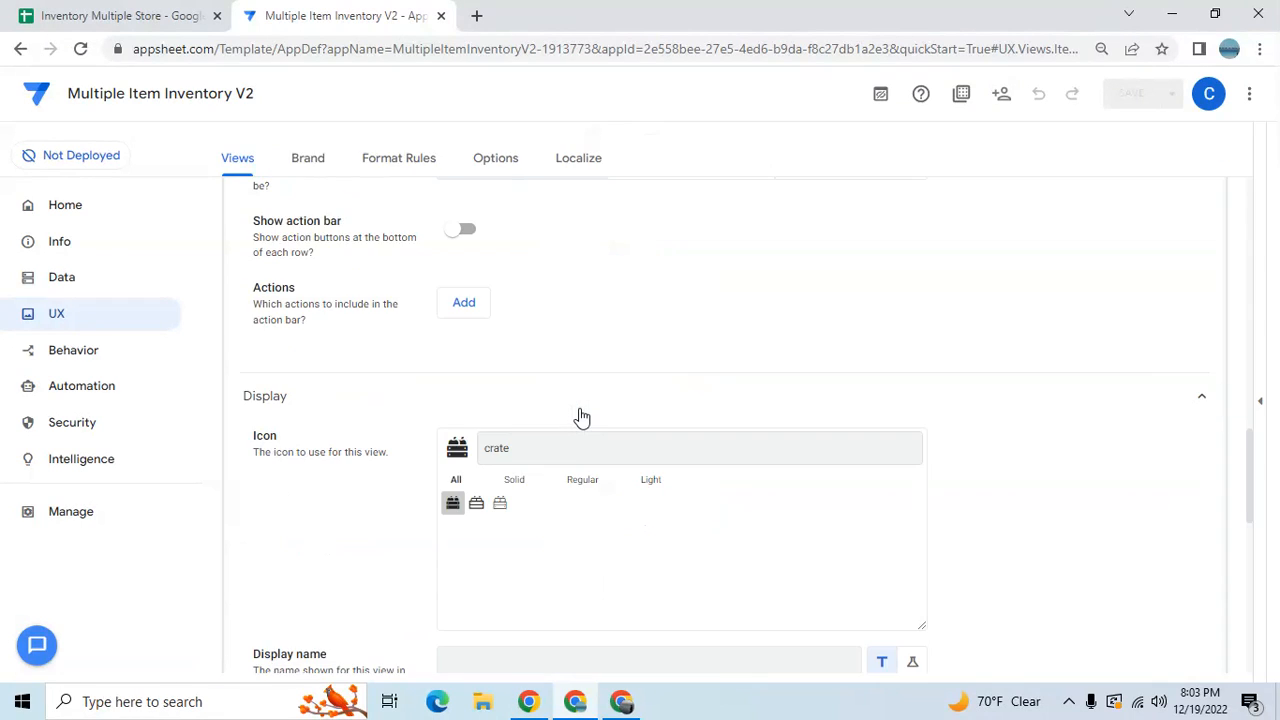
{"action": "left_click_drag", "start_coordinate": [1252, 481], "coordinate": [1249, 412]}
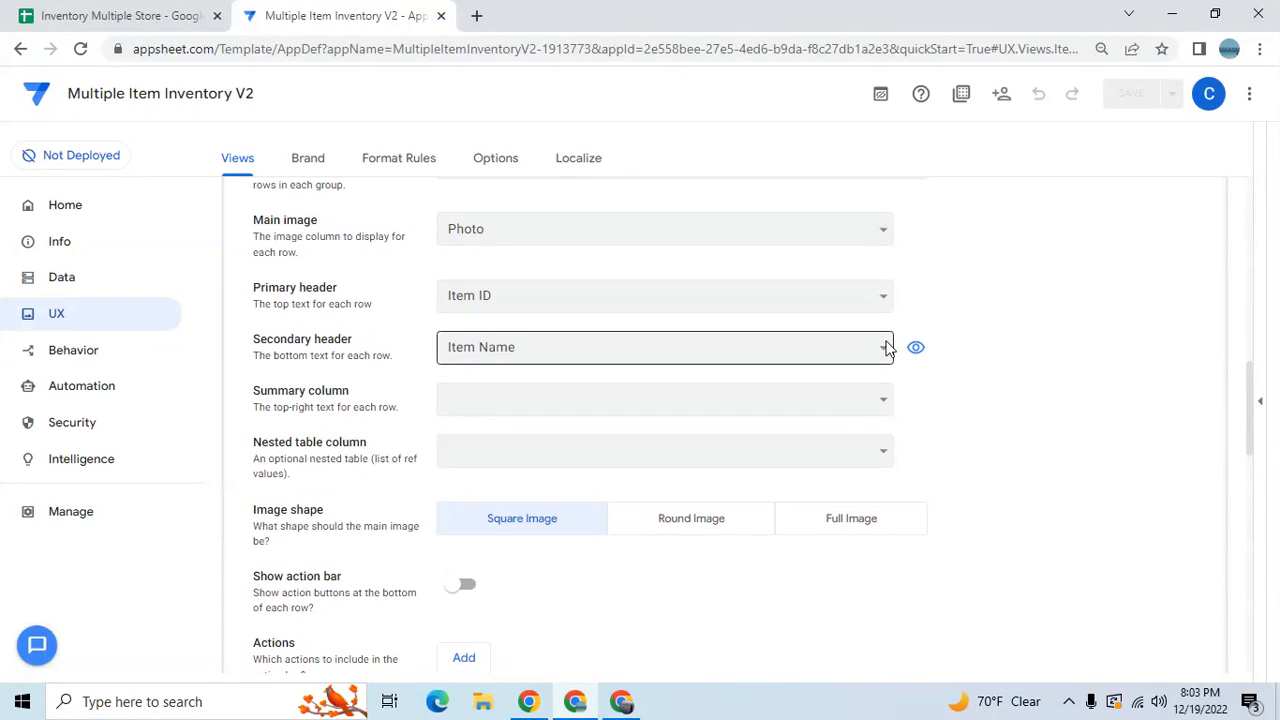
{"action": "left_click", "coordinate": [854, 405]}
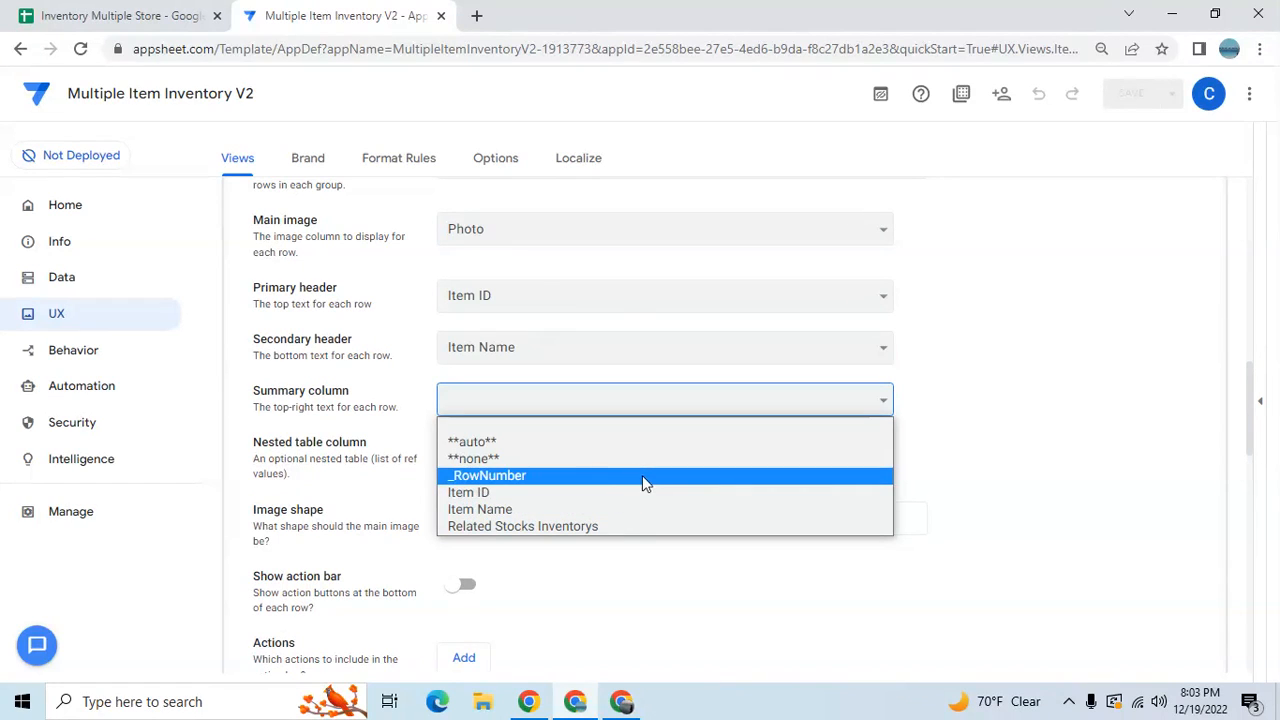
{"action": "left_click_drag", "start_coordinate": [1209, 457], "coordinate": [1250, 413]}
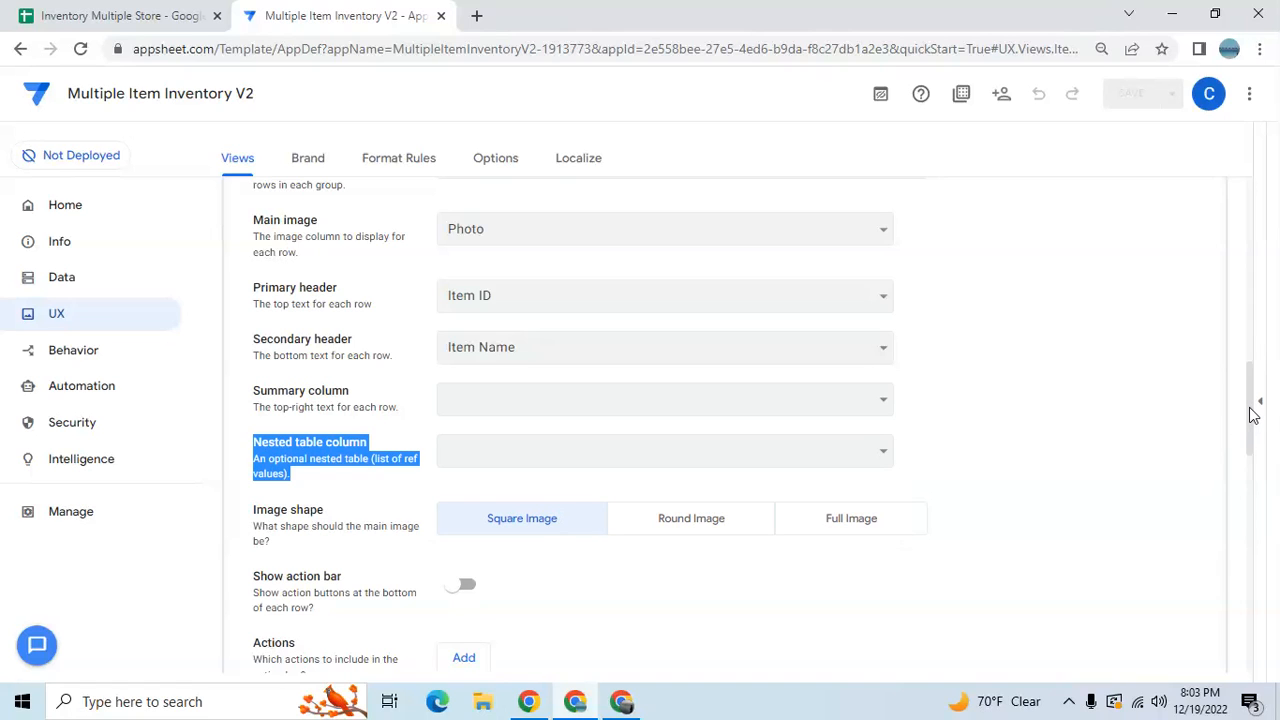
{"action": "left_click", "coordinate": [1262, 402]}
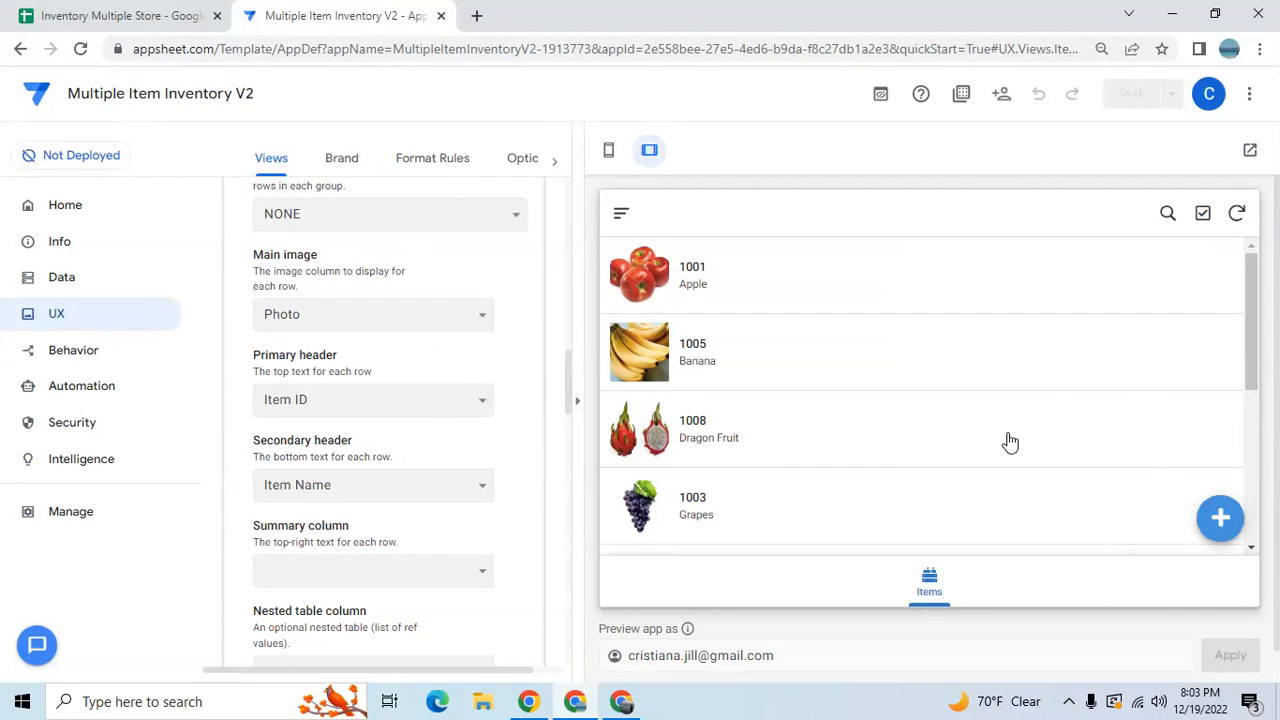
{"action": "left_click", "coordinate": [577, 401]}
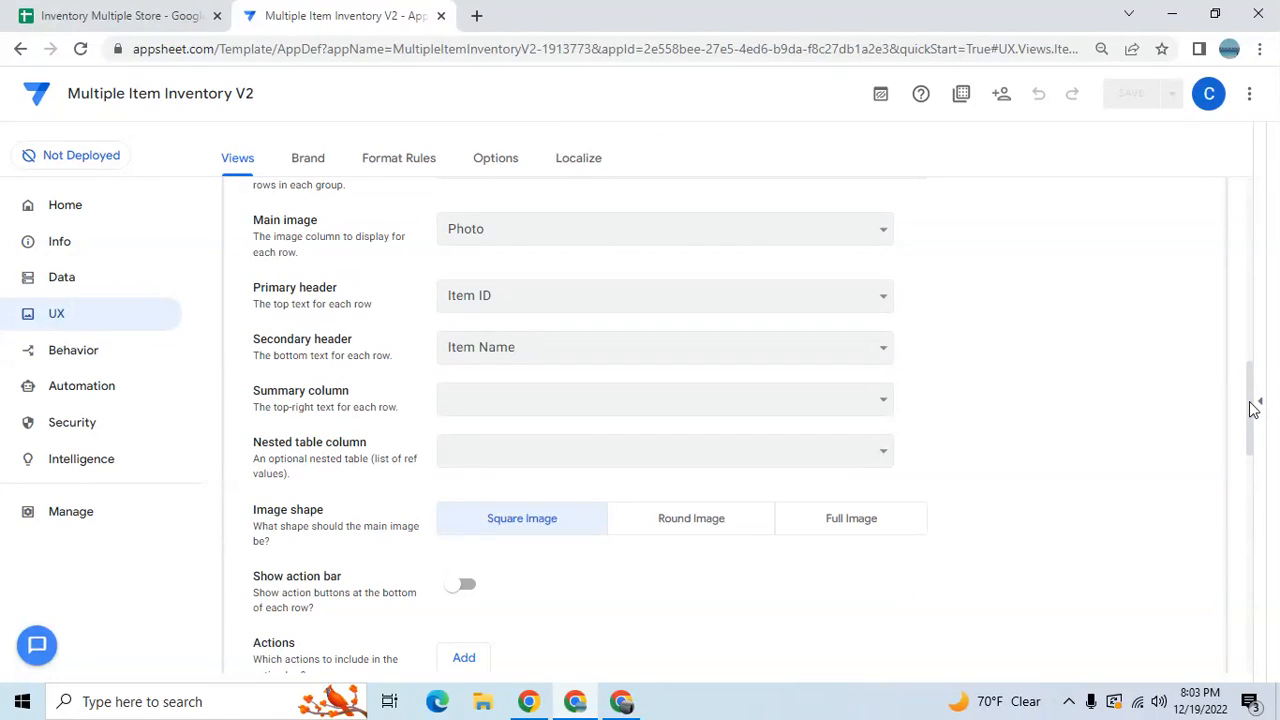
Collapse the Items view settings and create a new view named "Stocks Inventory".
{"action": "left_click_drag", "start_coordinate": [1255, 397], "coordinate": [1260, 240]}
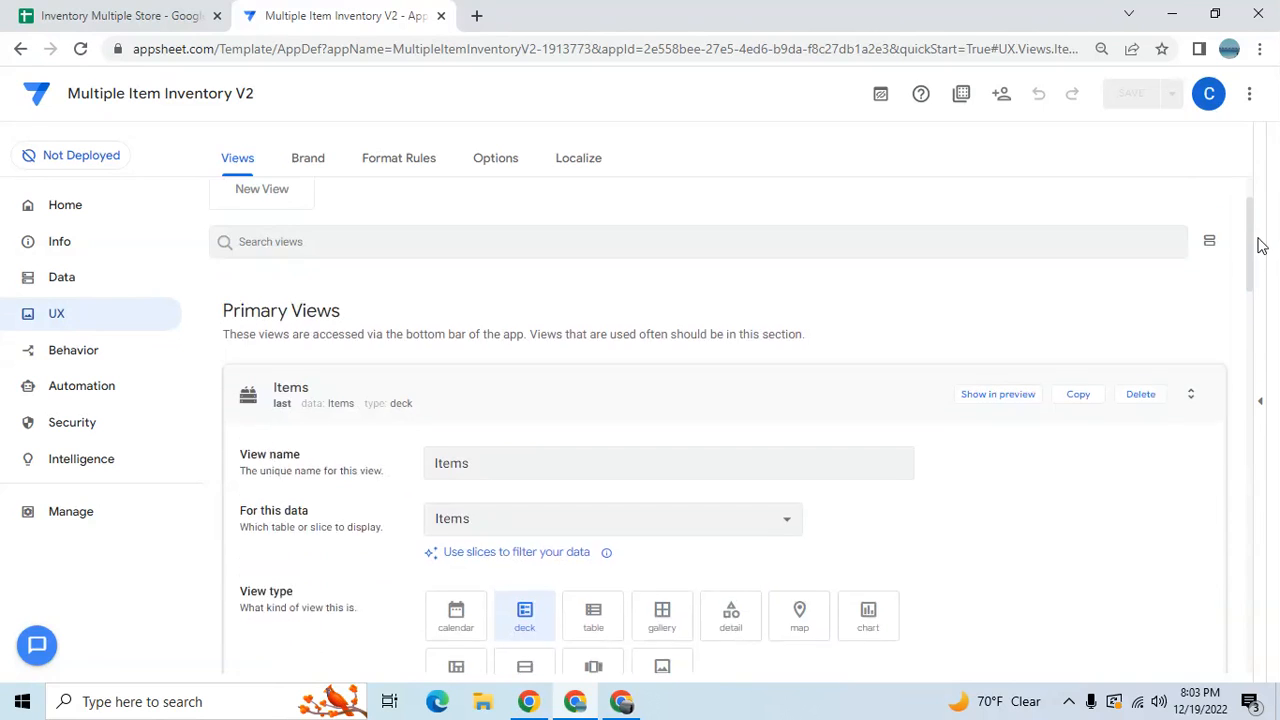
{"action": "left_click", "coordinate": [800, 406]}
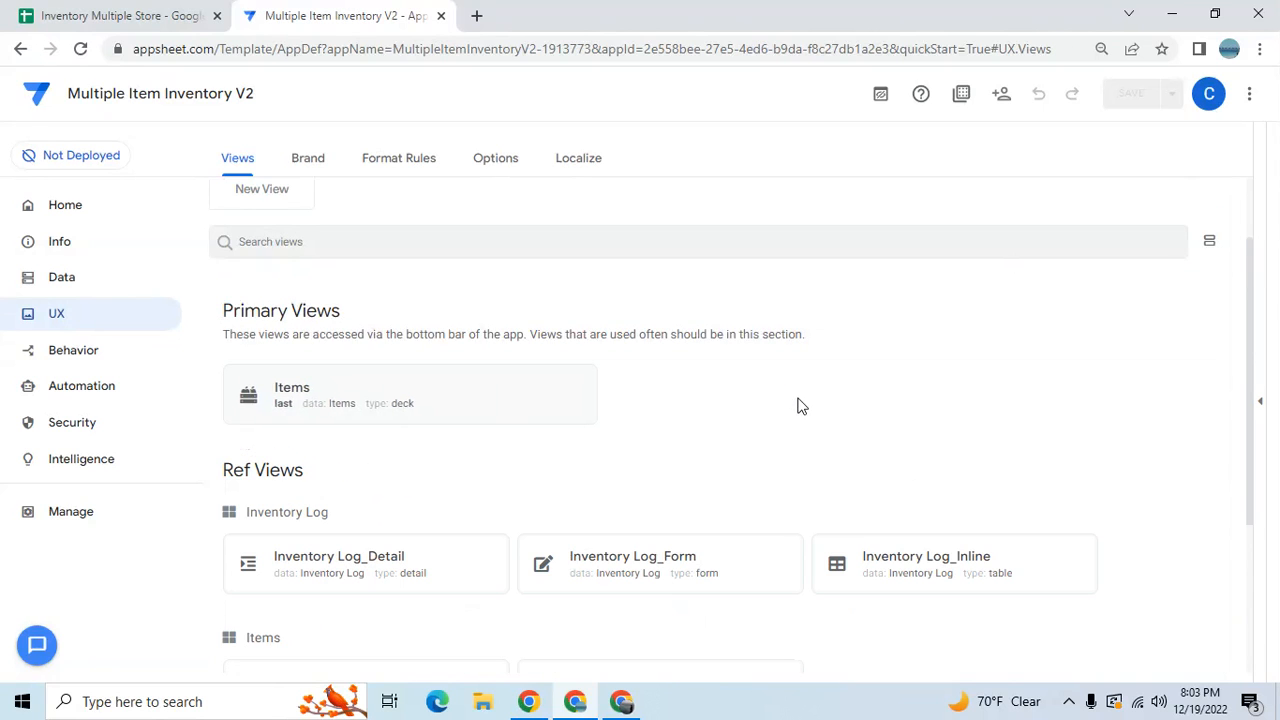
{"action": "left_click", "coordinate": [289, 201]}
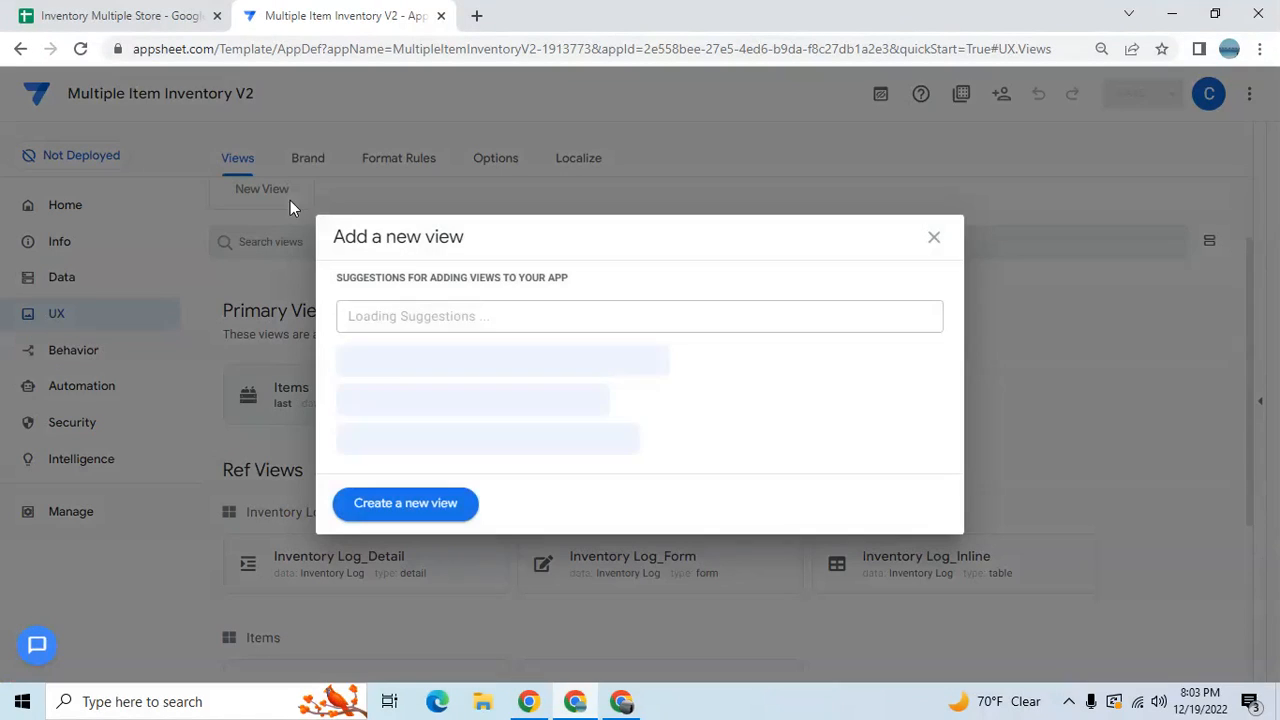
{"action": "left_click", "coordinate": [400, 503]}
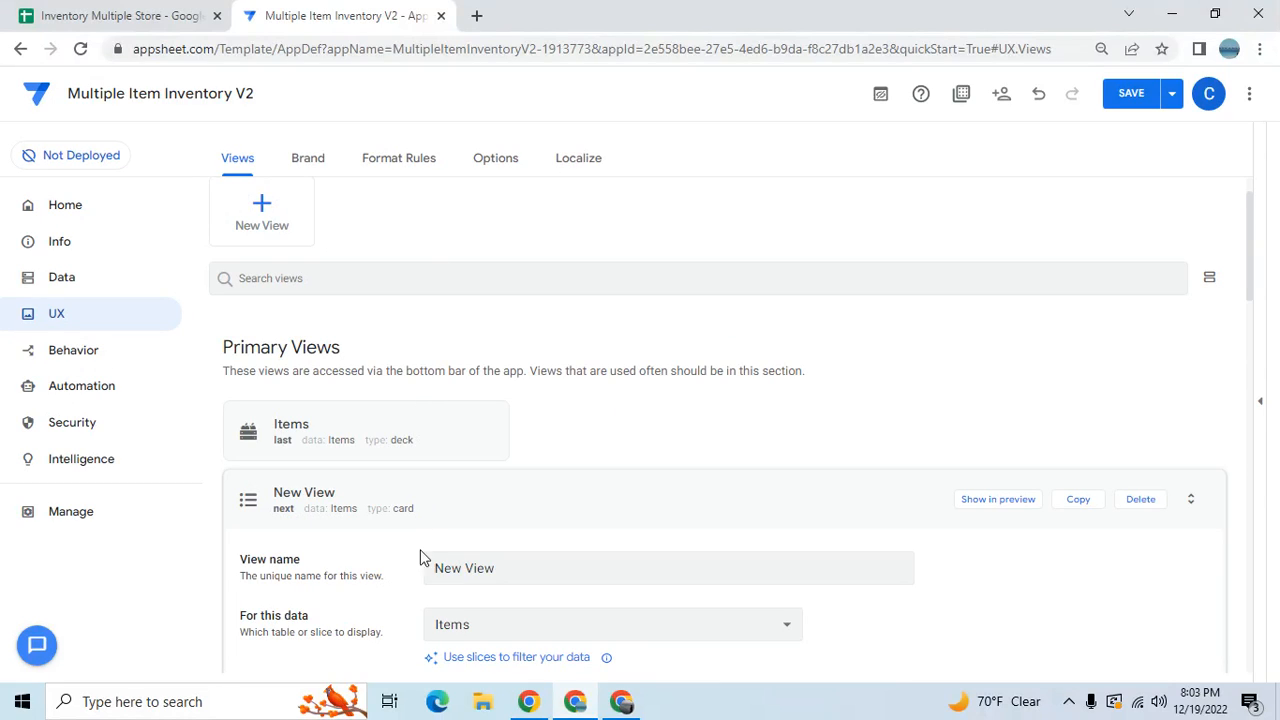
{"action": "left_click", "coordinate": [545, 578]}
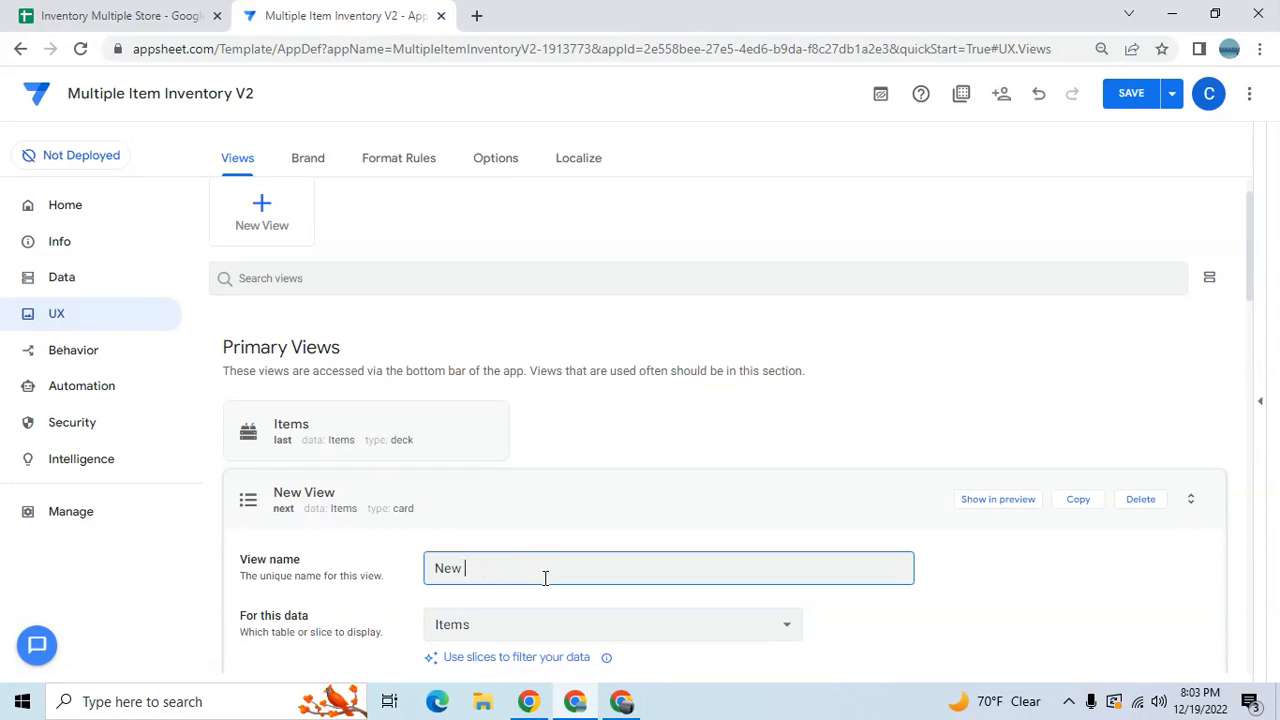
{"action": "type", "text": "Stocks Inventory"}
Base the Stocks Inventory view on the Stocks Inventory table, with the deck view type and the first position.
{"action": "left_click_drag", "start_coordinate": [1252, 245], "coordinate": [1250, 318]}
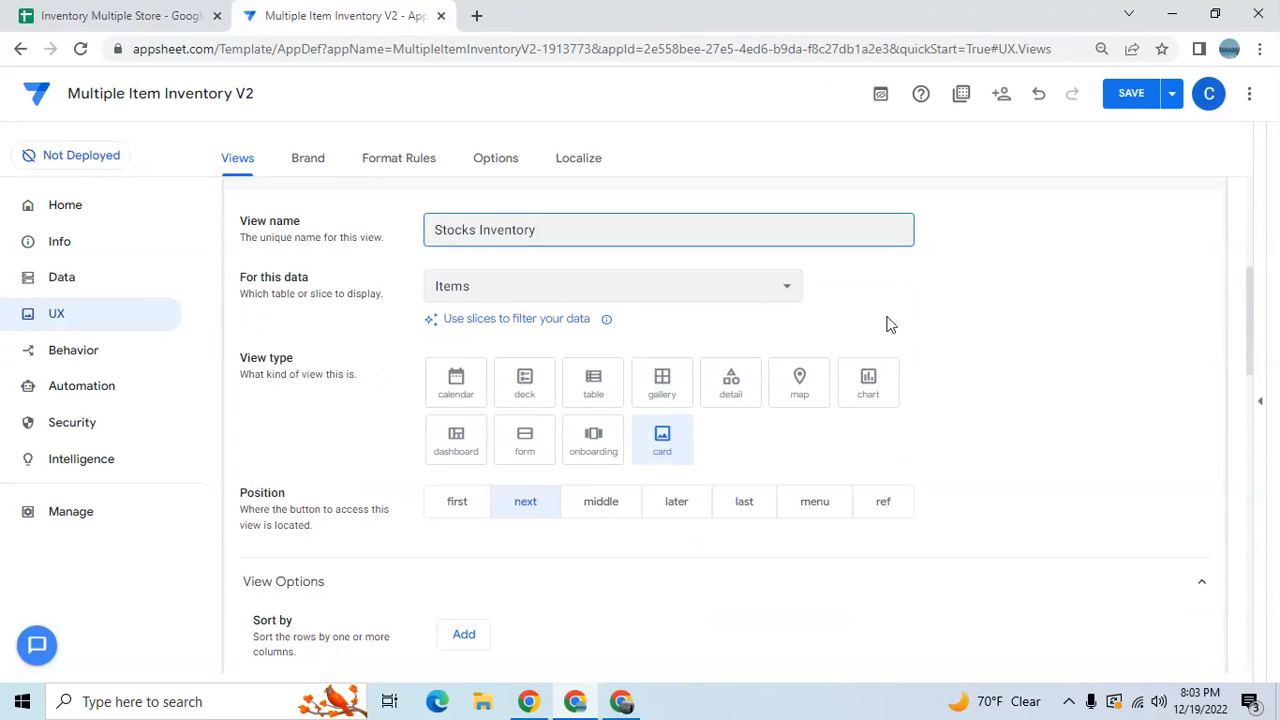
{"action": "left_click", "coordinate": [718, 300]}
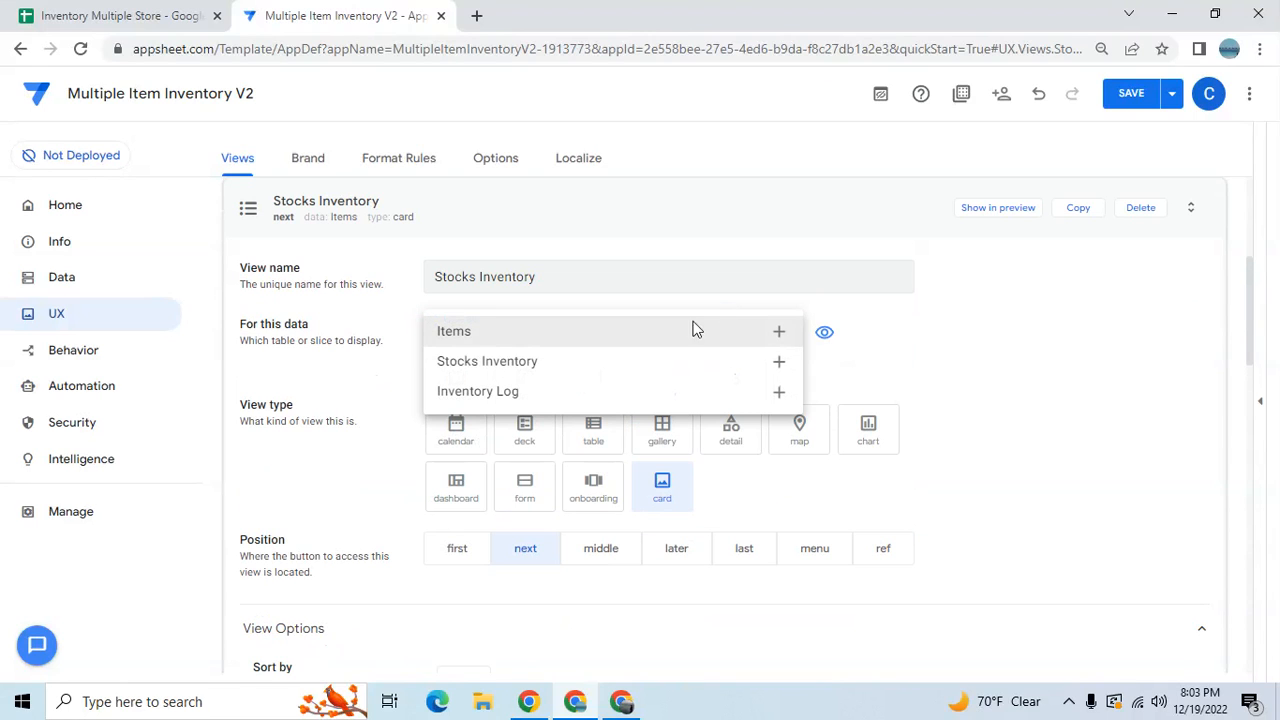
{"action": "left_click", "coordinate": [661, 362]}
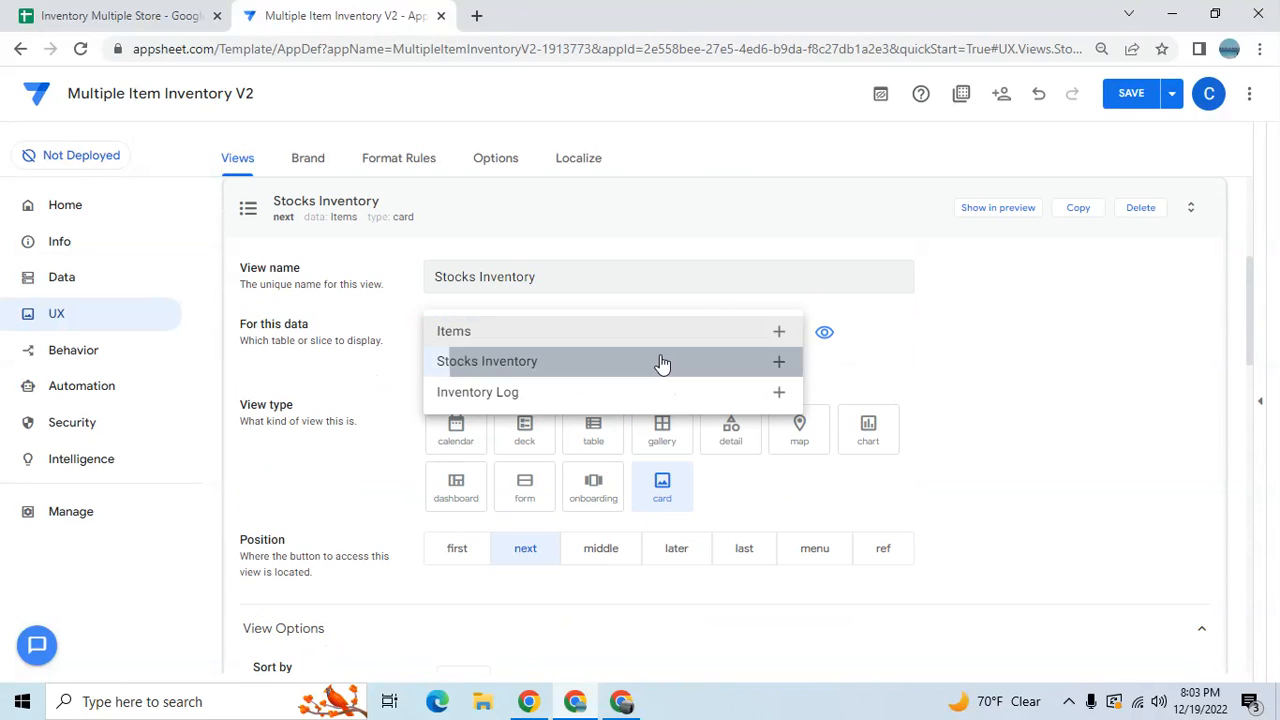
{"action": "left_click", "coordinate": [527, 434]}
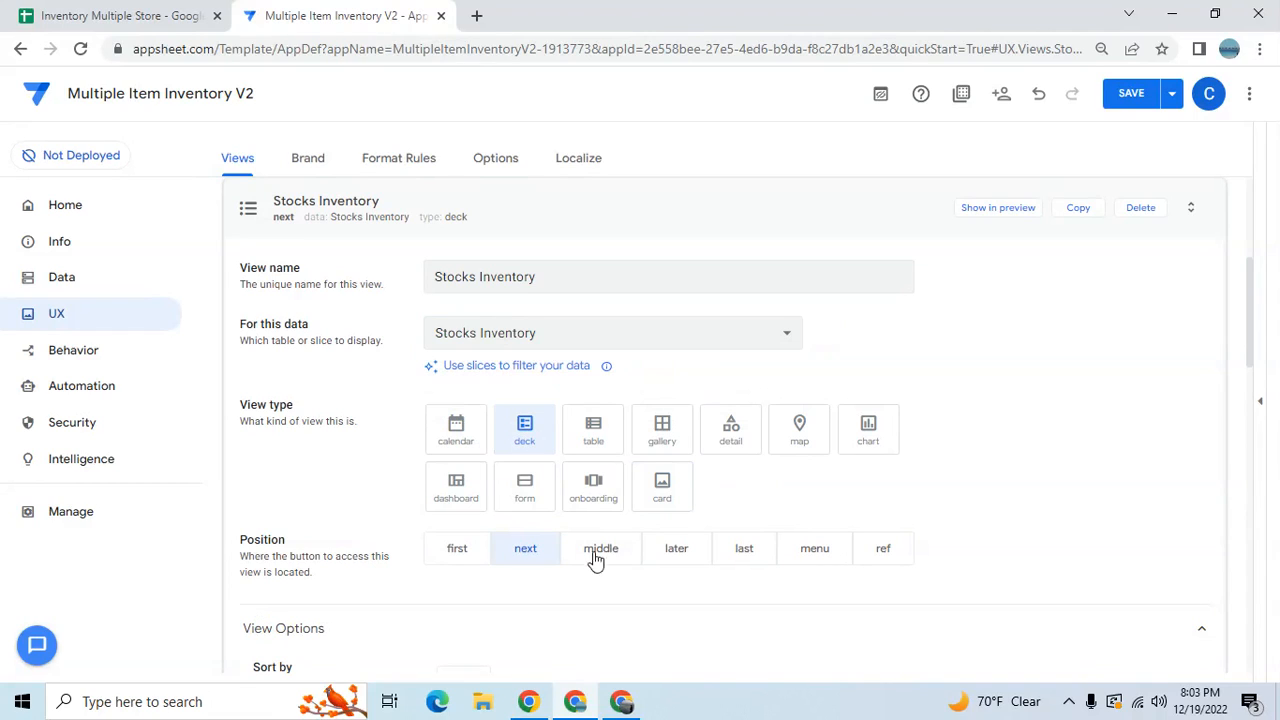
{"action": "left_click", "coordinate": [441, 566]}
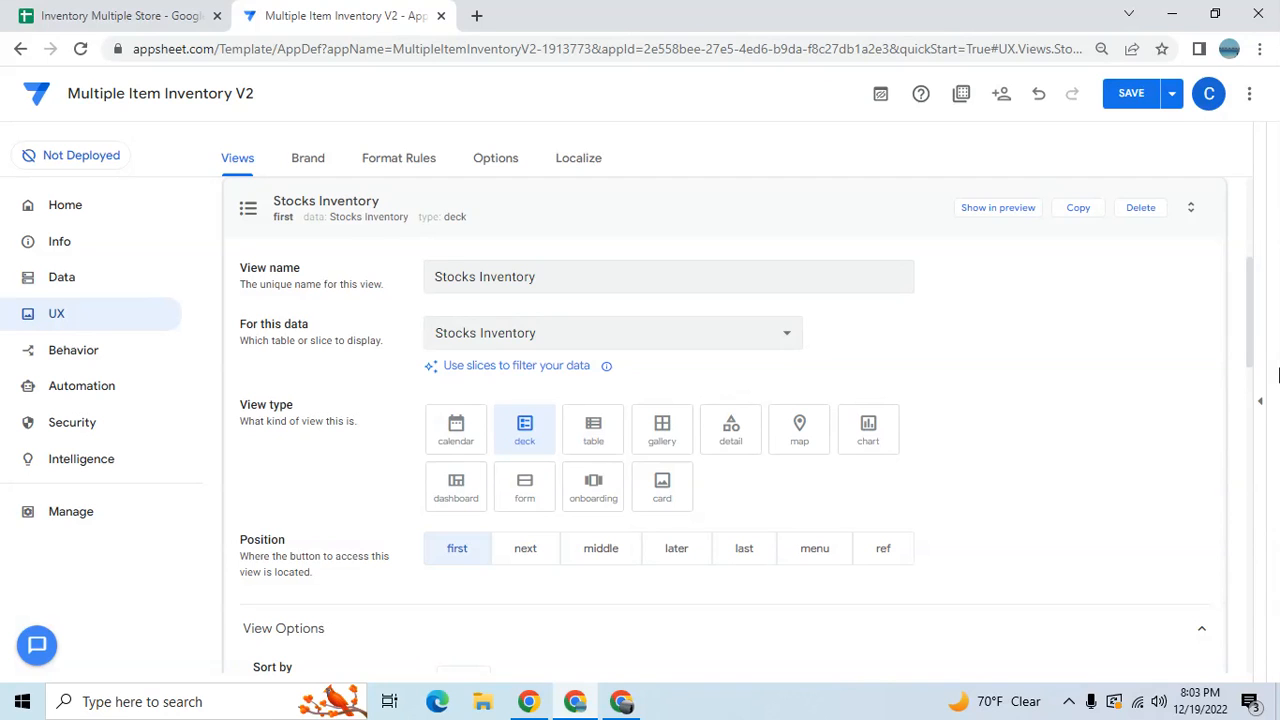
Add a sort rule by Item Name in ascending order to the Stocks Inventory view.
{"action": "left_click_drag", "start_coordinate": [1250, 320], "coordinate": [1248, 394]}
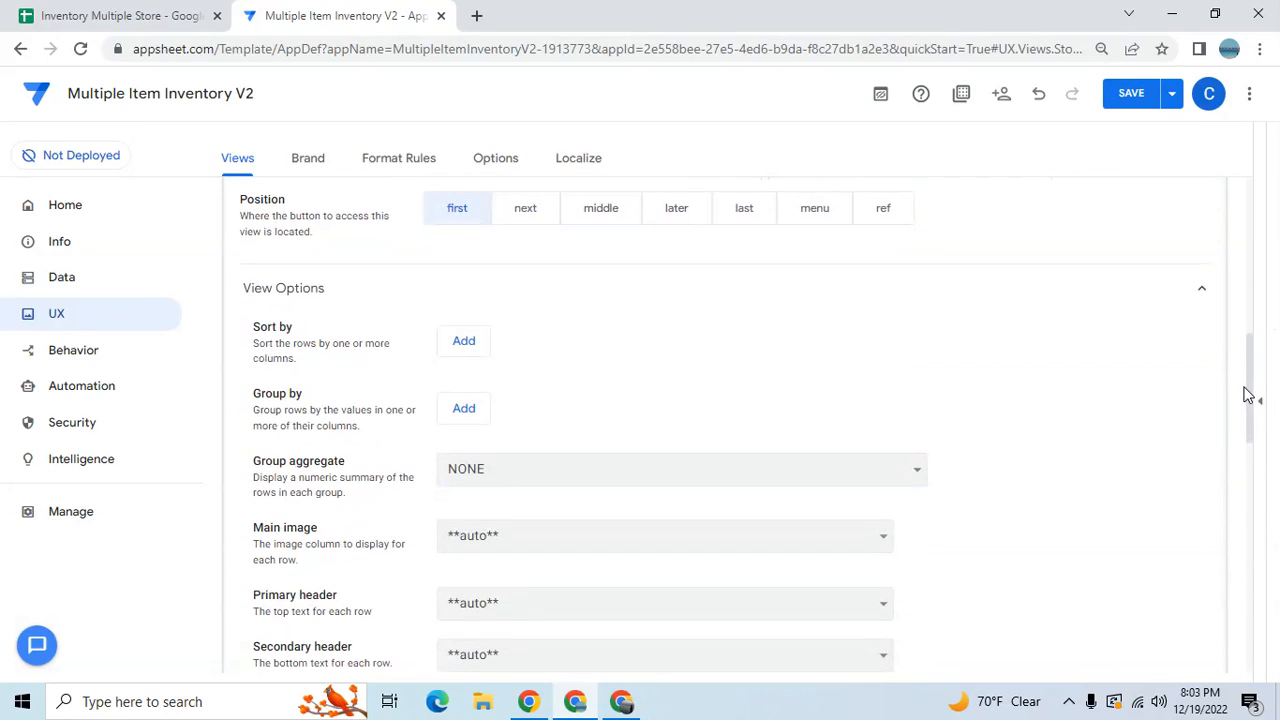
{"action": "left_click", "coordinate": [464, 342]}
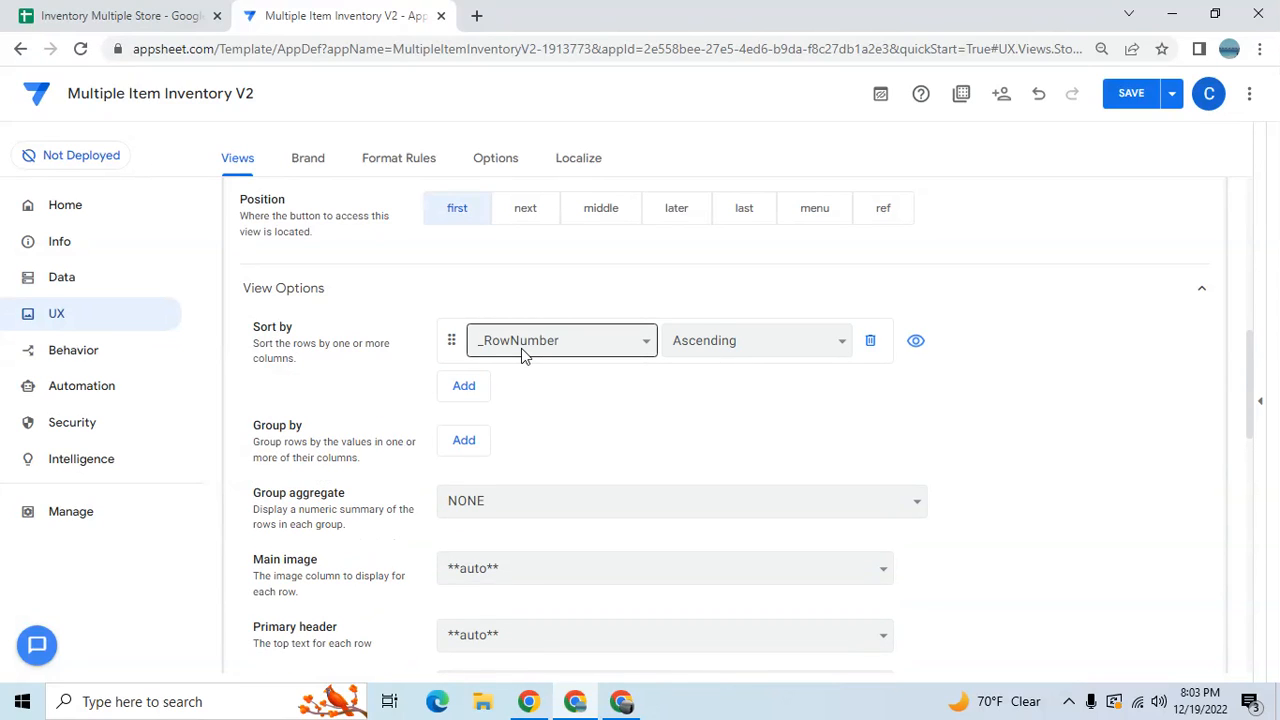
{"action": "left_click", "coordinate": [521, 348]}
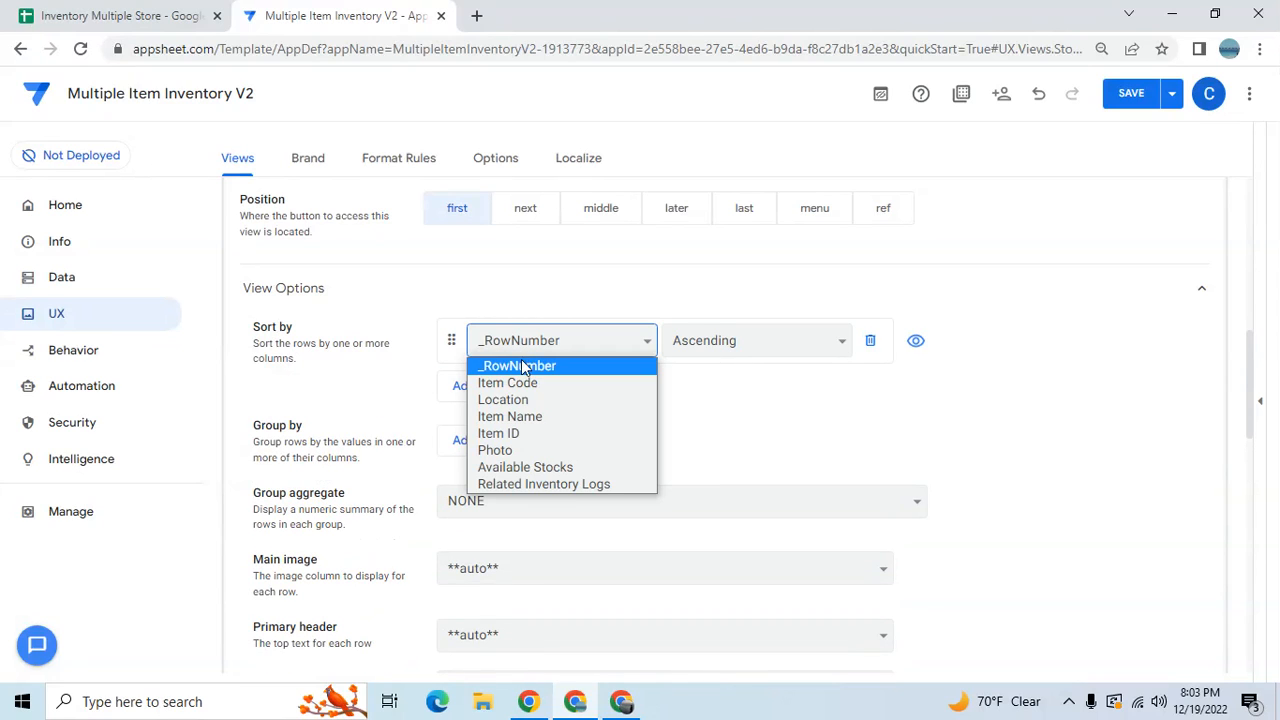
{"action": "left_click", "coordinate": [524, 417]}
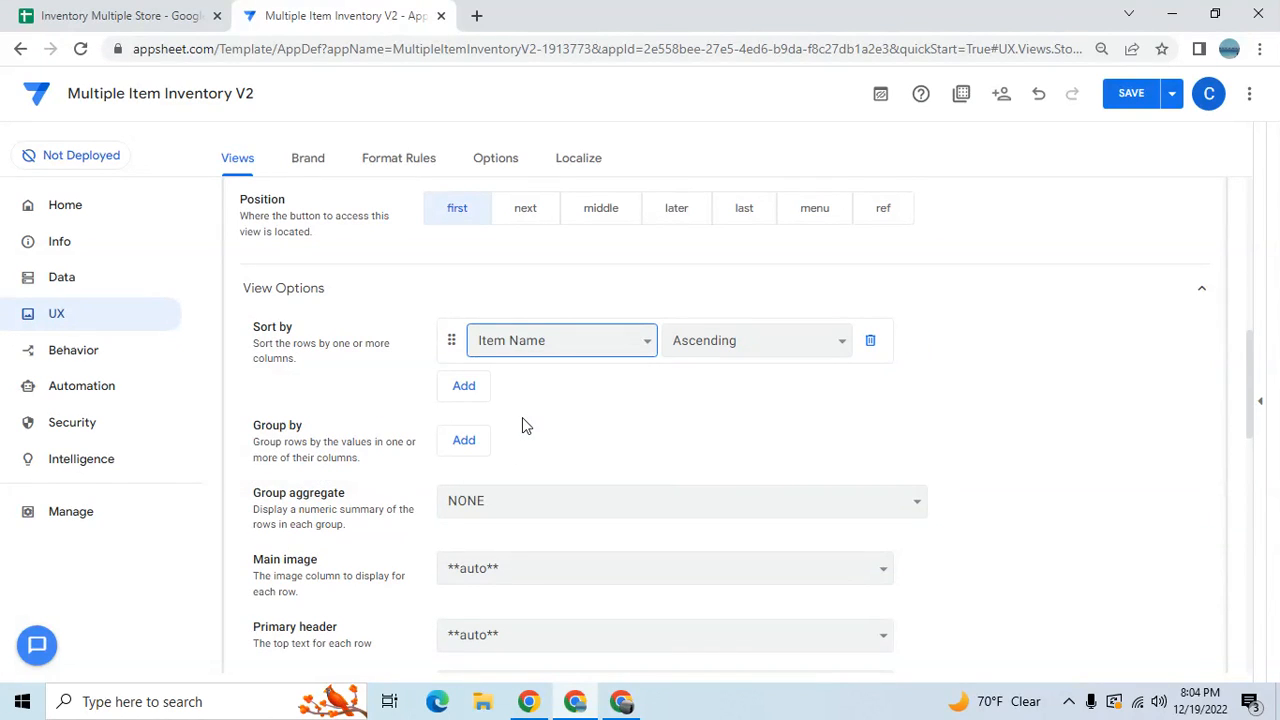
Set the main image of the Stocks Inventory view to the Photo column.
{"action": "left_click", "coordinate": [493, 570]}
{"action": "left_click", "coordinate": [490, 608]}
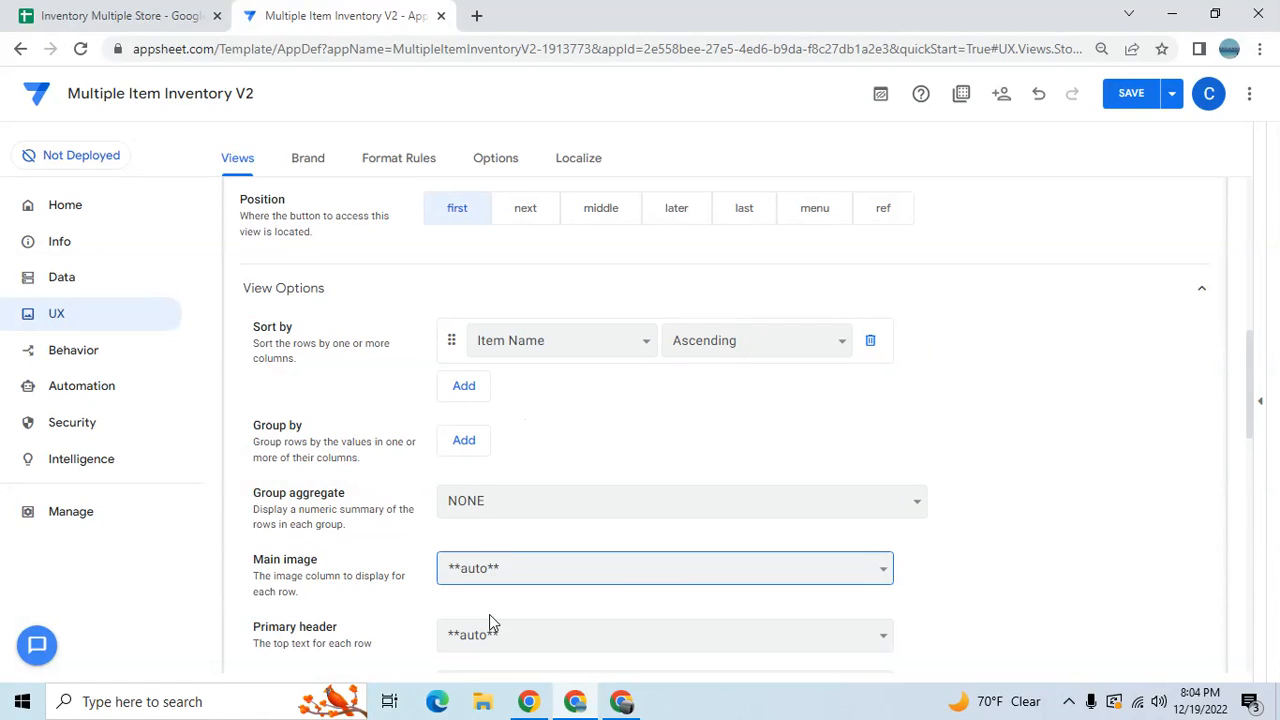
{"action": "left_click", "coordinate": [491, 582]}
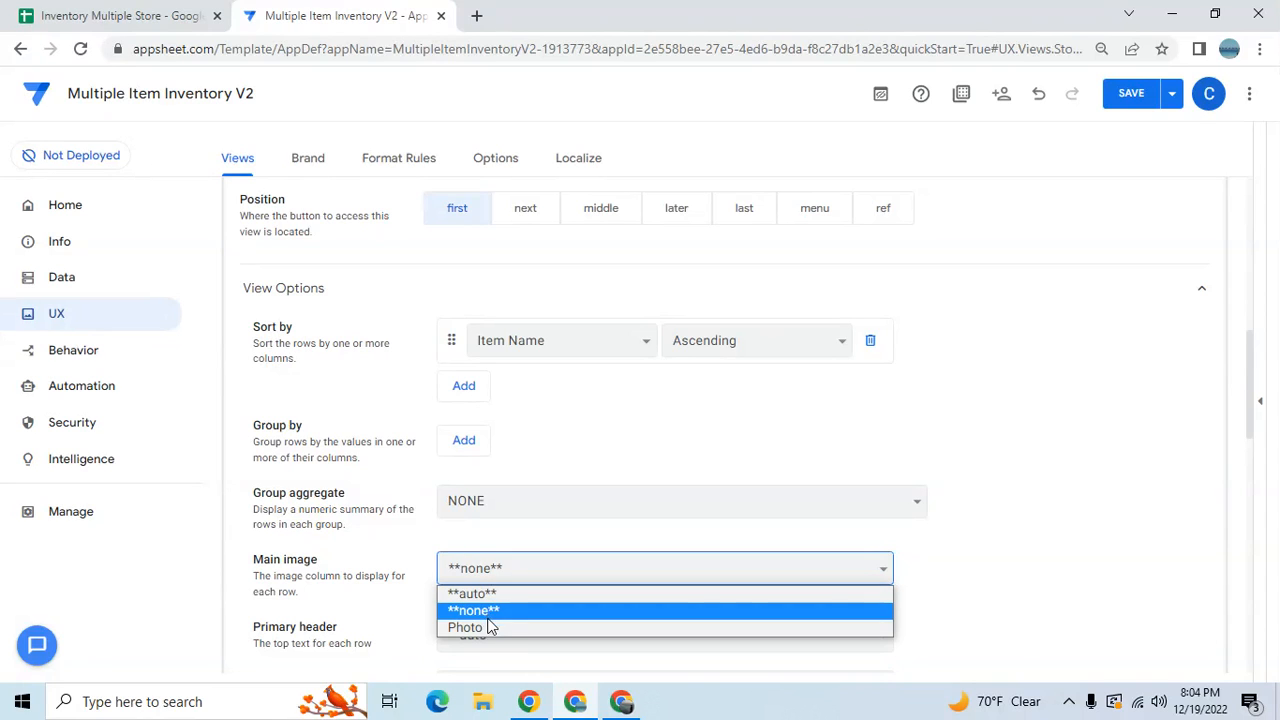
{"action": "left_click", "coordinate": [490, 628]}
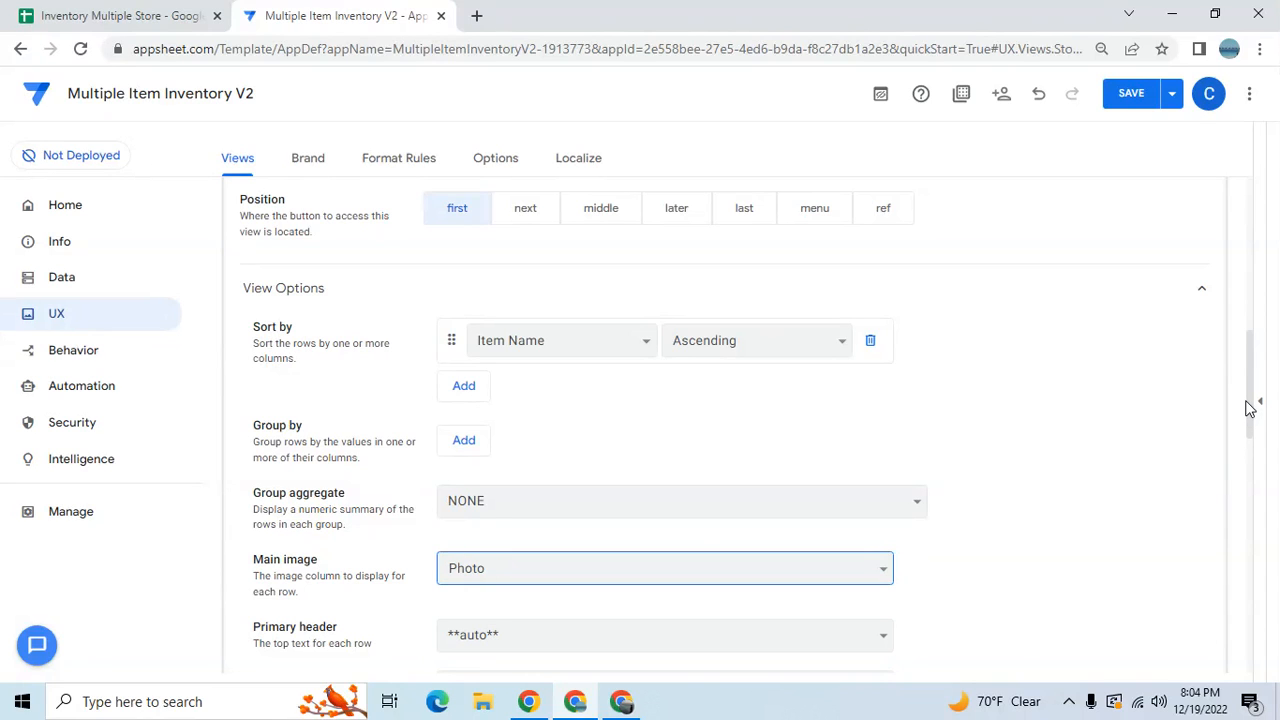
{"action": "left_click_drag", "start_coordinate": [1254, 405], "coordinate": [1251, 457]}
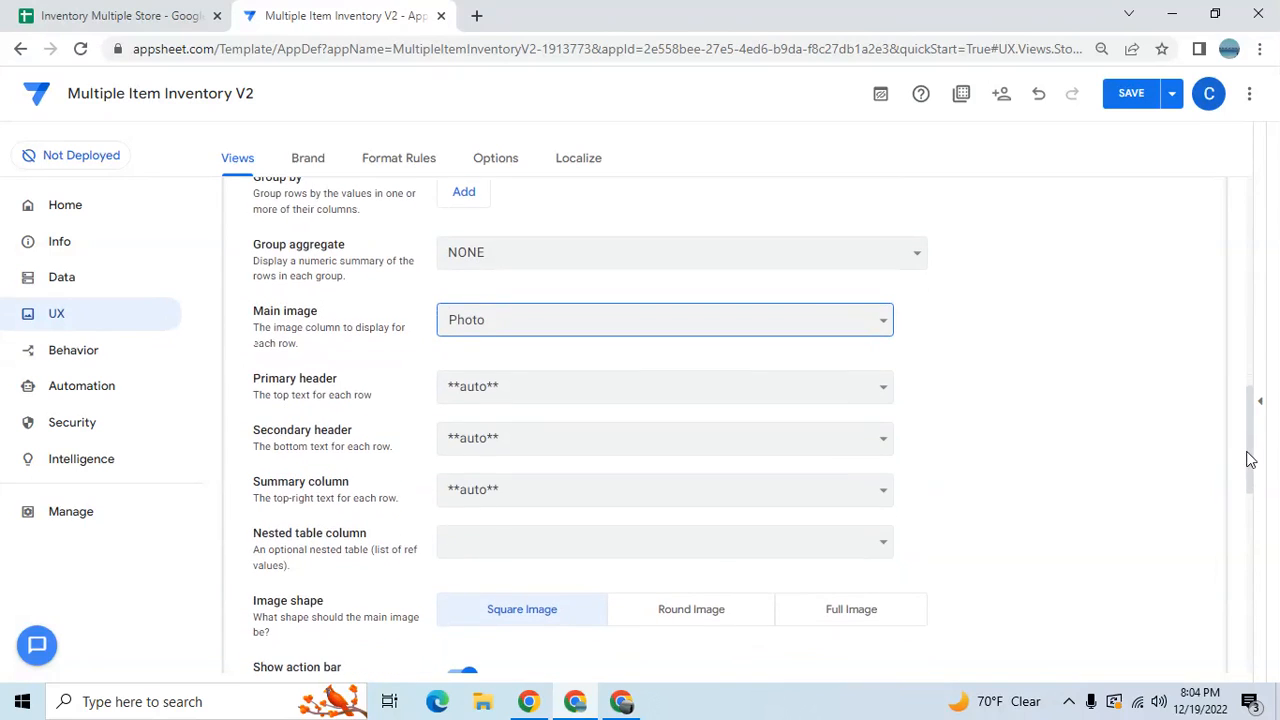
Set the Stocks Inventory view's primary header to Item Name, secondary header to Item Code and summary column to Available Stocks.
{"action": "left_click", "coordinate": [667, 400]}
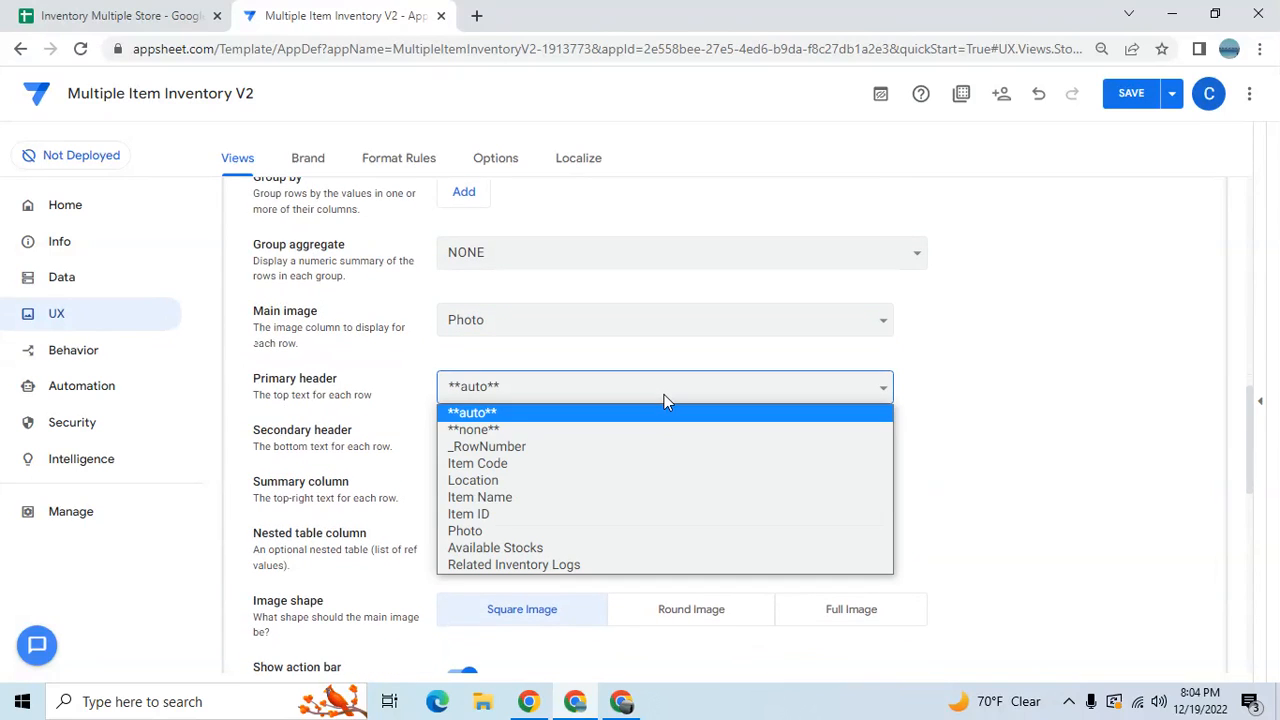
{"action": "left_click", "coordinate": [607, 500]}
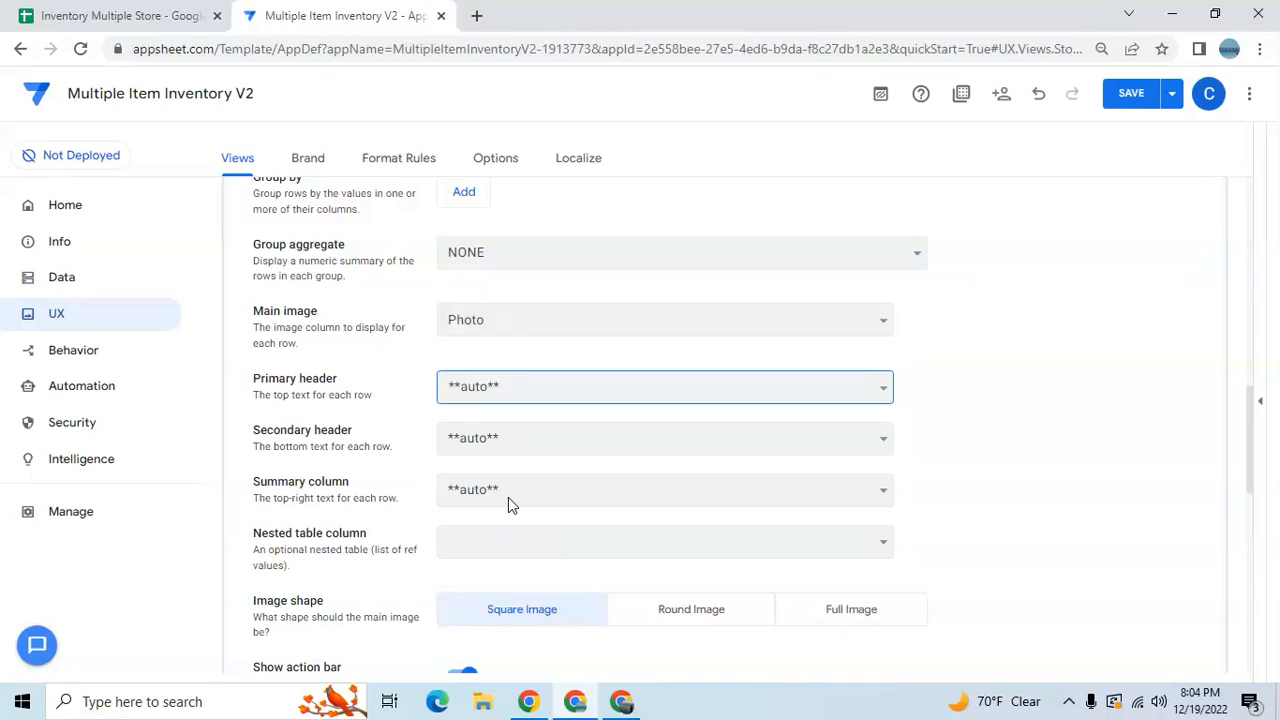
{"action": "left_click", "coordinate": [474, 443]}
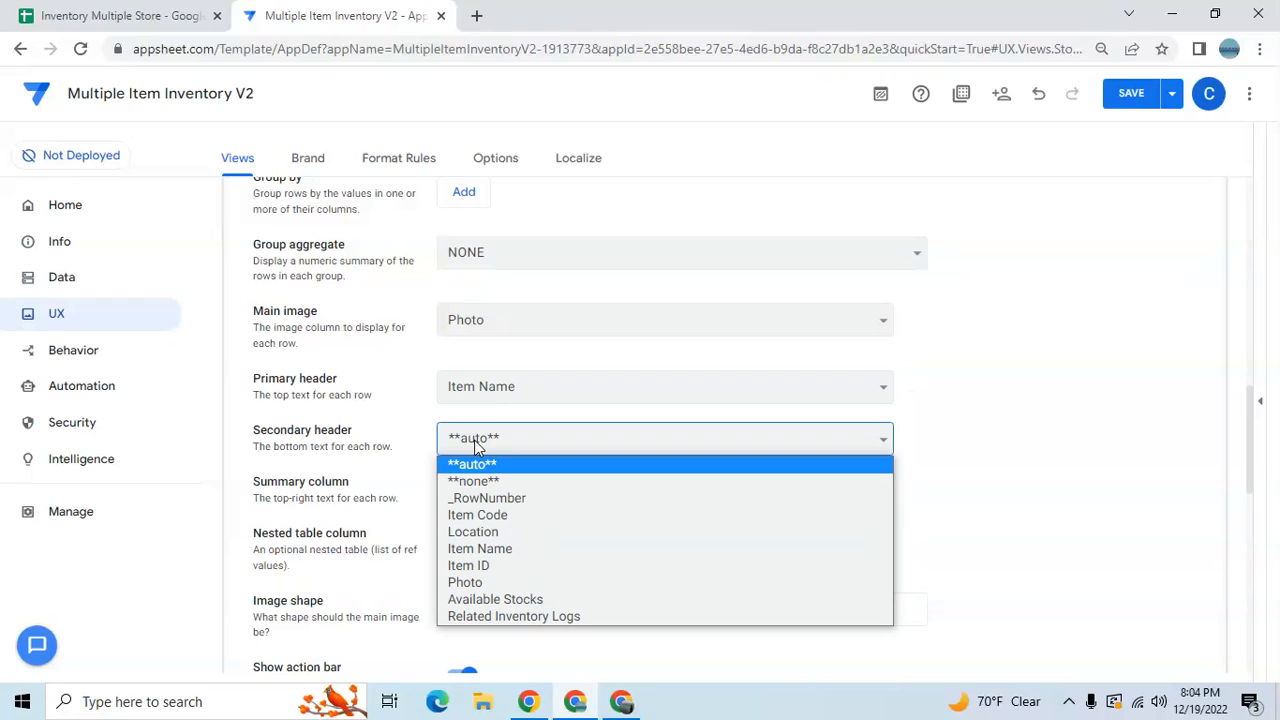
{"action": "left_click", "coordinate": [484, 516]}
{"action": "left_click", "coordinate": [483, 506]}
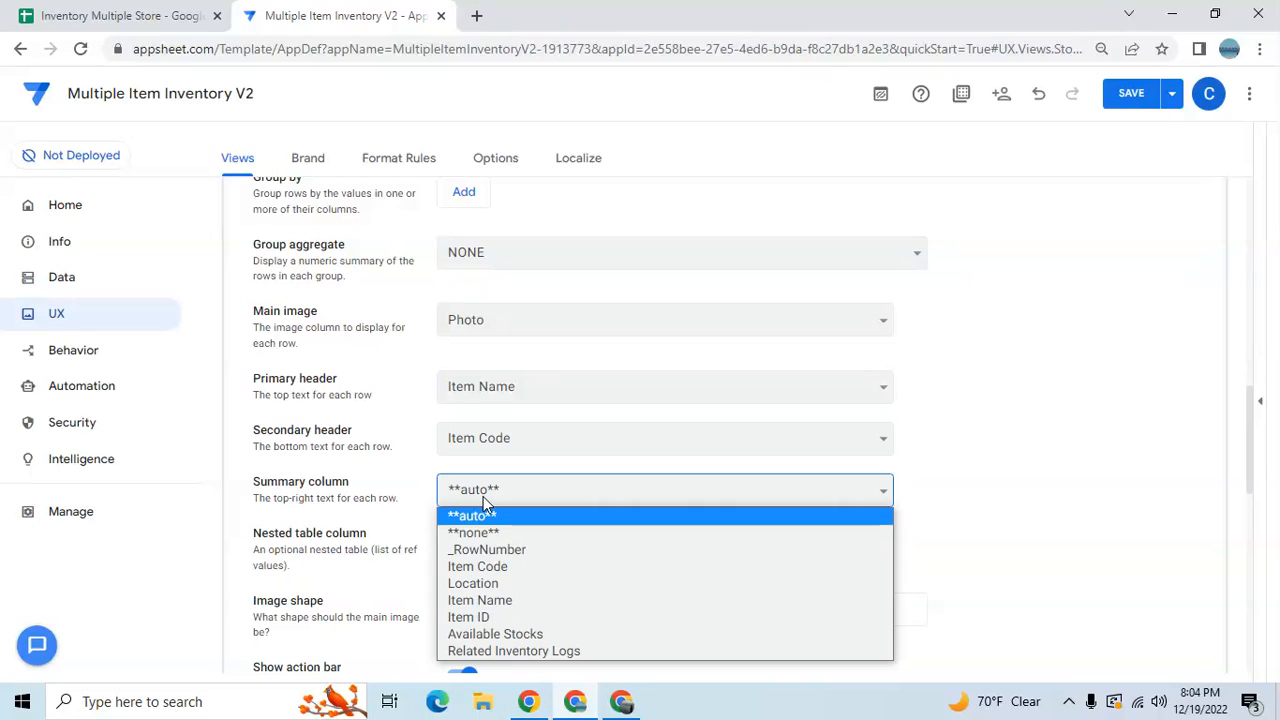
{"action": "left_click", "coordinate": [490, 634]}
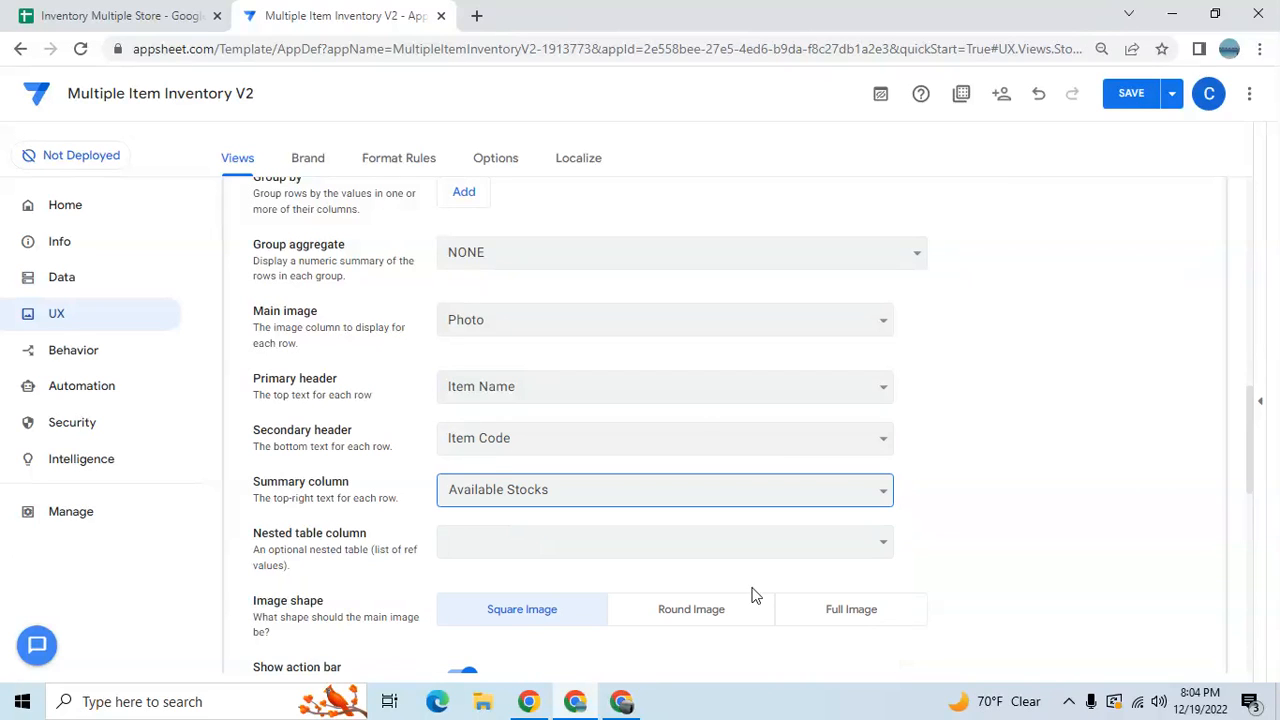
Turn off the action bar in the Stocks Inventory view, then save the app and check its preview.
{"action": "scroll", "coordinate": [1253, 440], "scroll_direction": "down", "scroll_amount": 2}
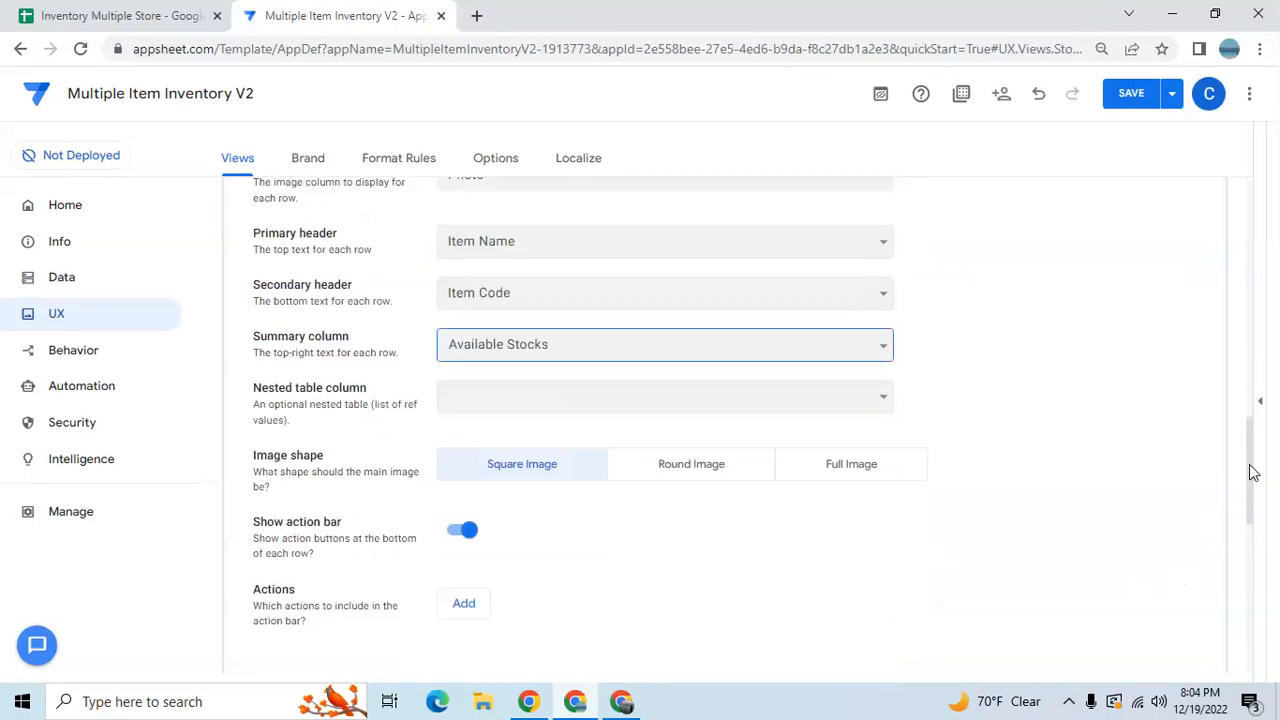
{"action": "left_click", "coordinate": [463, 458]}
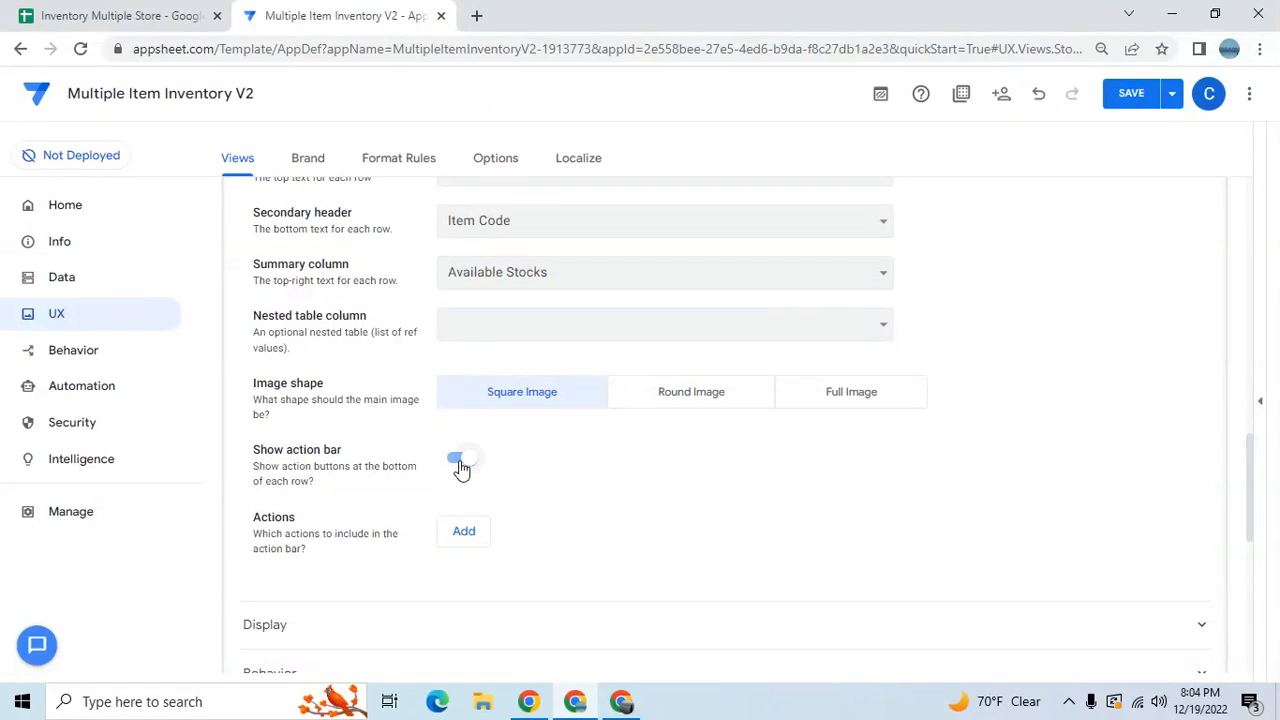
{"action": "left_click", "coordinate": [1130, 112]}
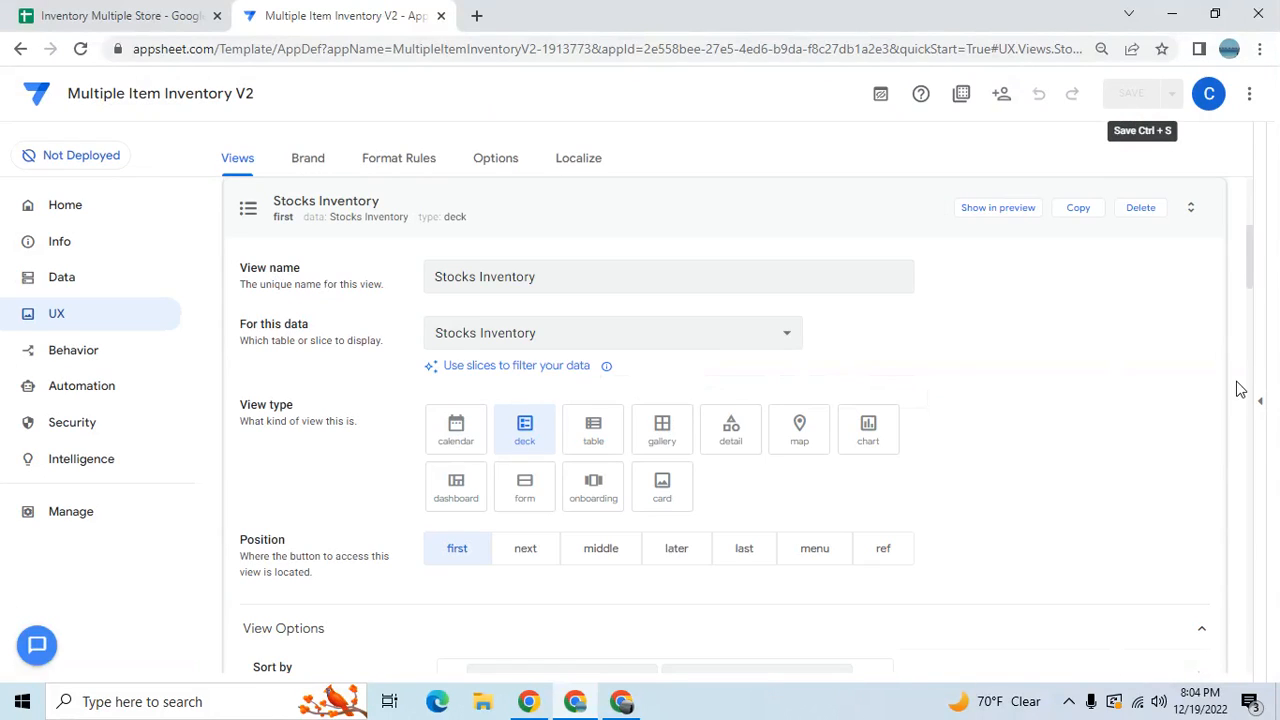
{"action": "left_click", "coordinate": [1262, 405]}
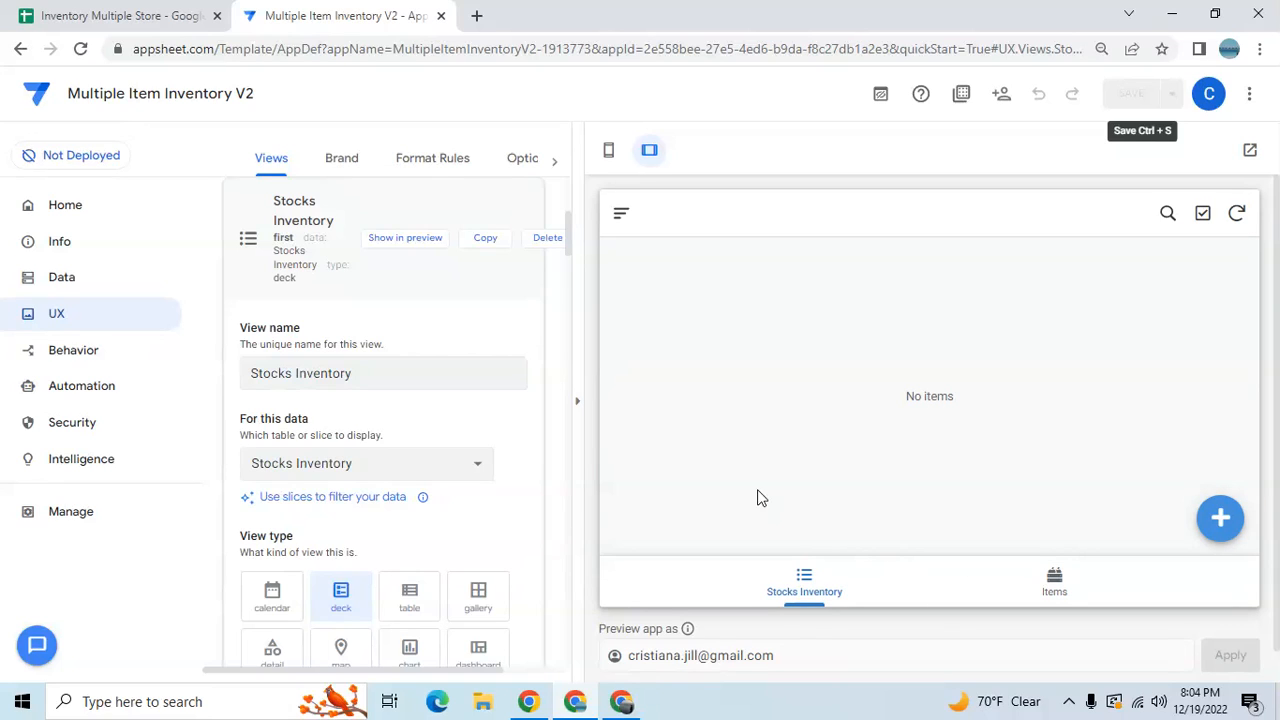
{"action": "left_click", "coordinate": [579, 403]}
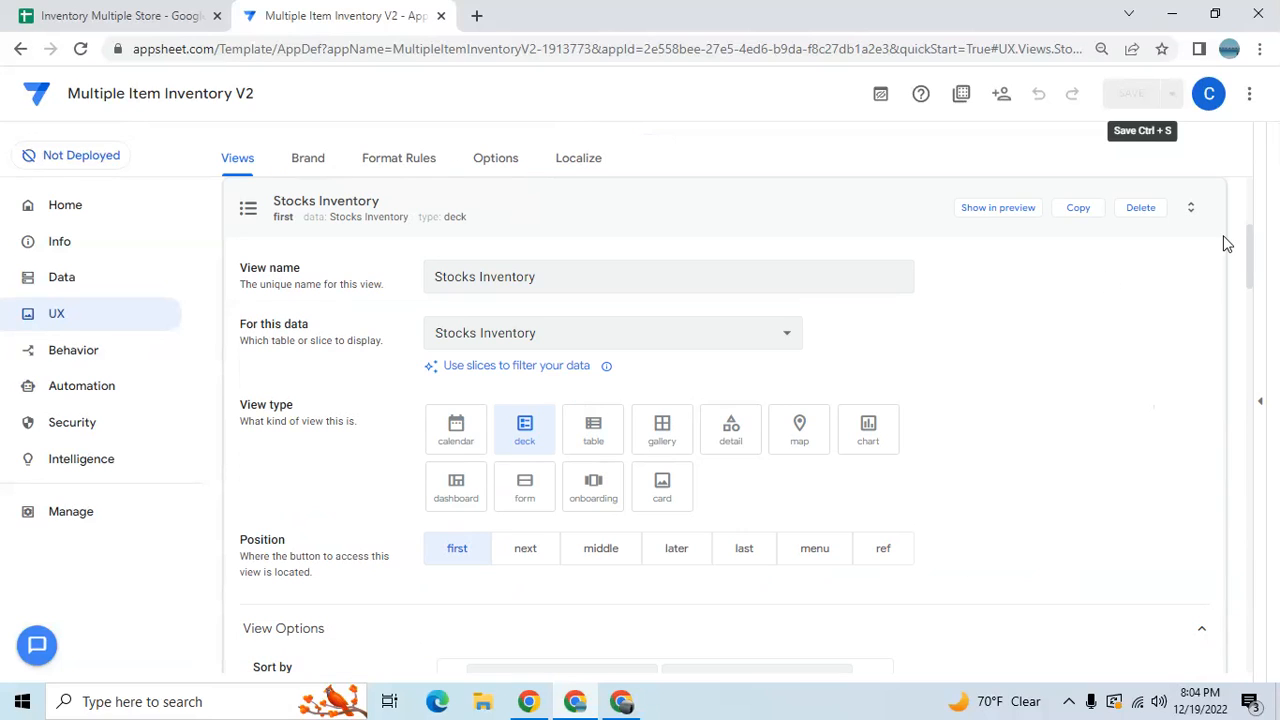
Search the view icons for "inven", assign the solid stacked-boxes icon to the Stocks Inventory view, and collapse its settings.
{"action": "left_click_drag", "start_coordinate": [1254, 270], "coordinate": [1257, 404]}
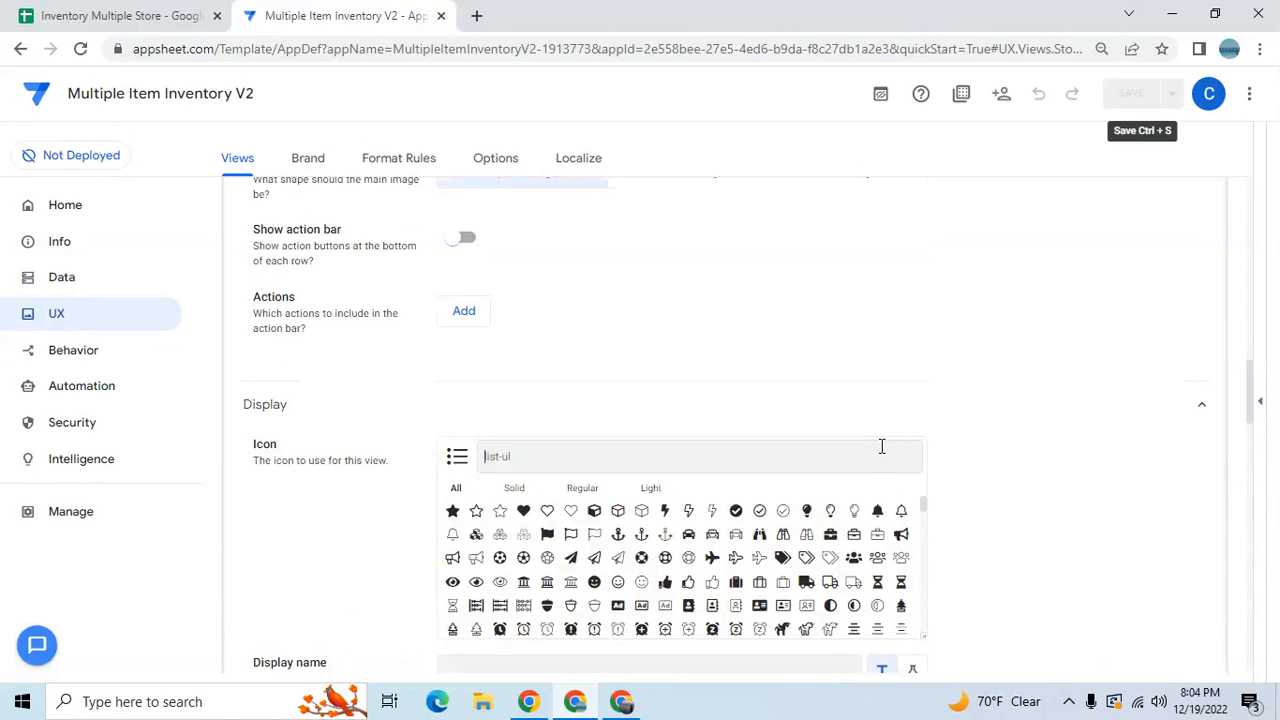
{"action": "left_click", "coordinate": [881, 446]}
{"action": "type", "text": "inven"}
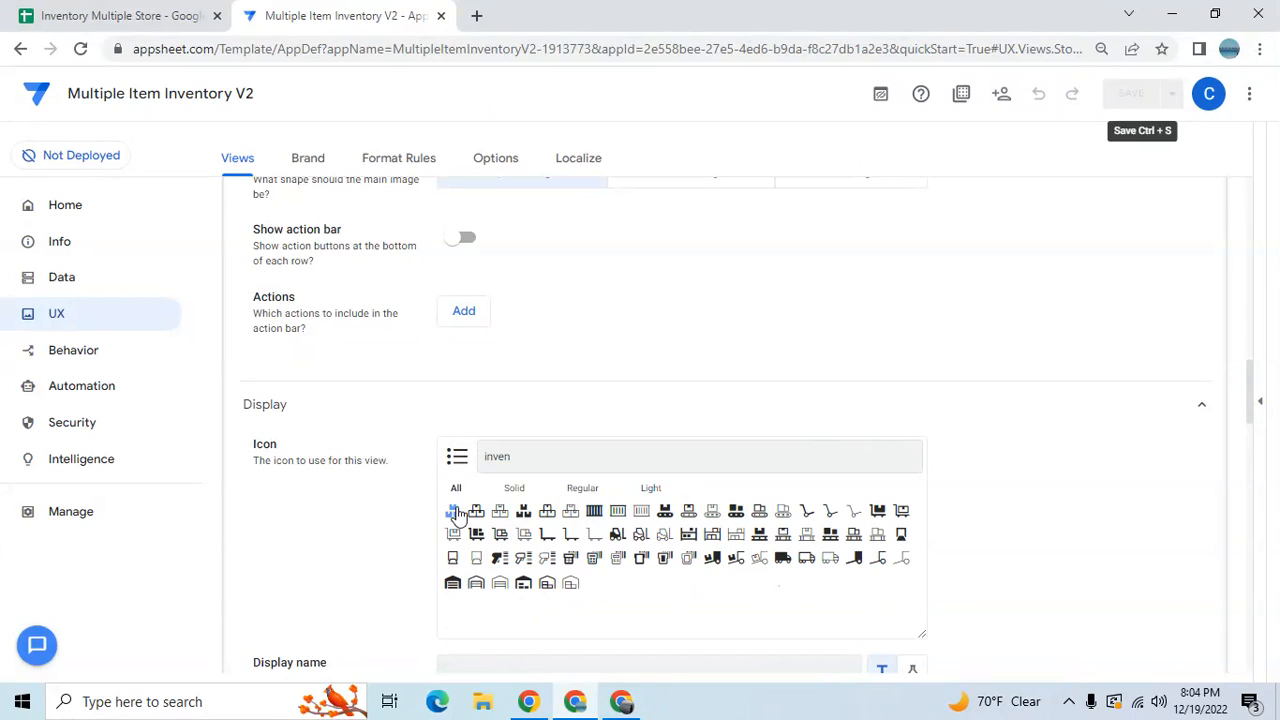
{"action": "left_click", "coordinate": [452, 510]}
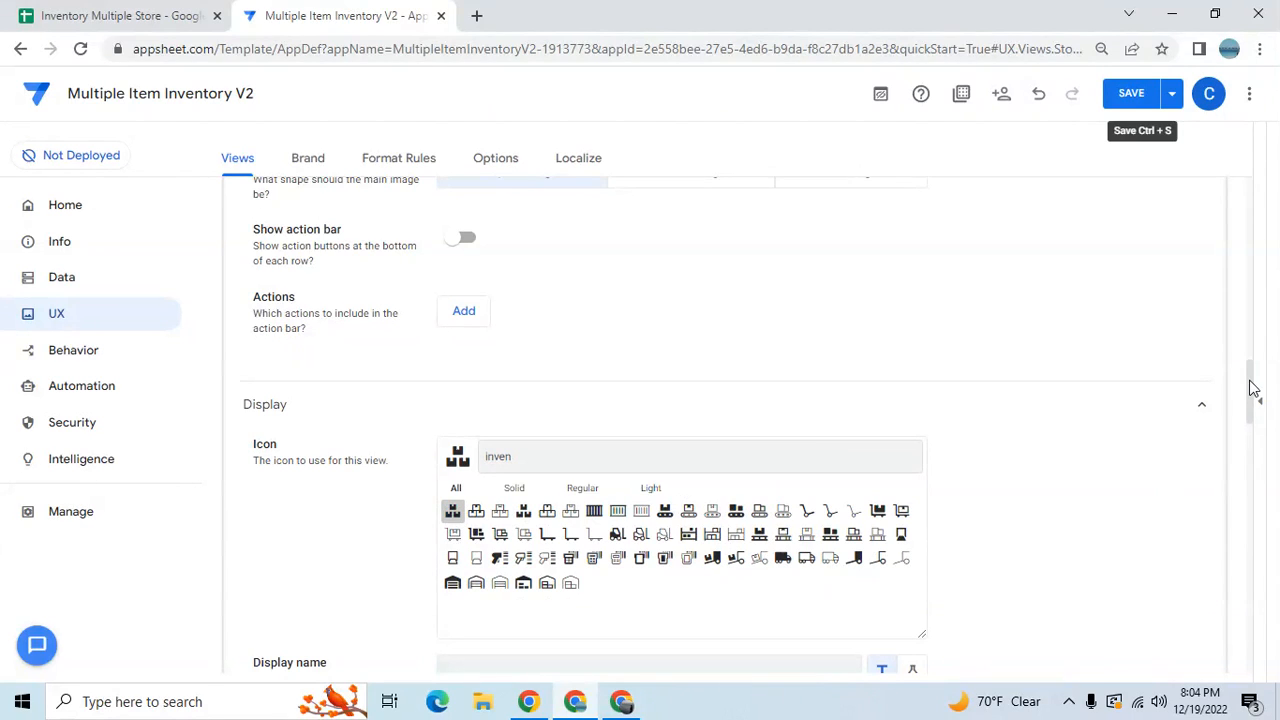
{"action": "left_click_drag", "start_coordinate": [1253, 388], "coordinate": [1244, 240]}
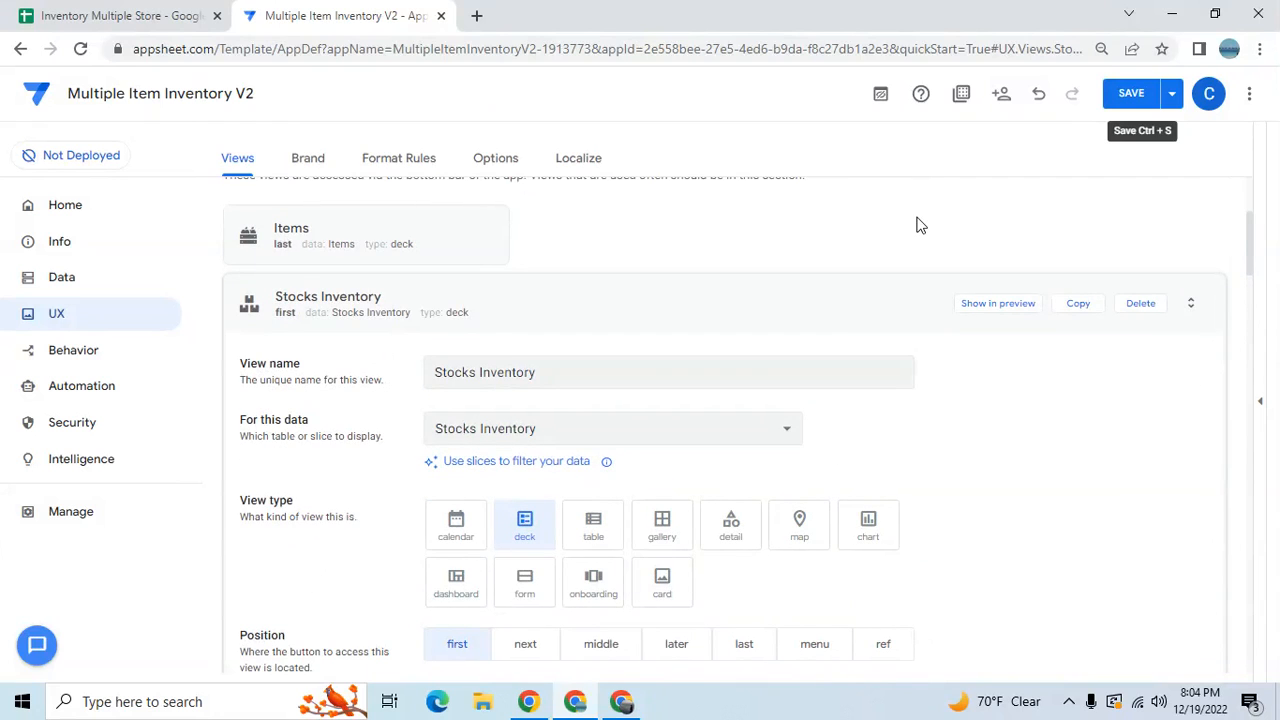
{"action": "left_click", "coordinate": [852, 325]}
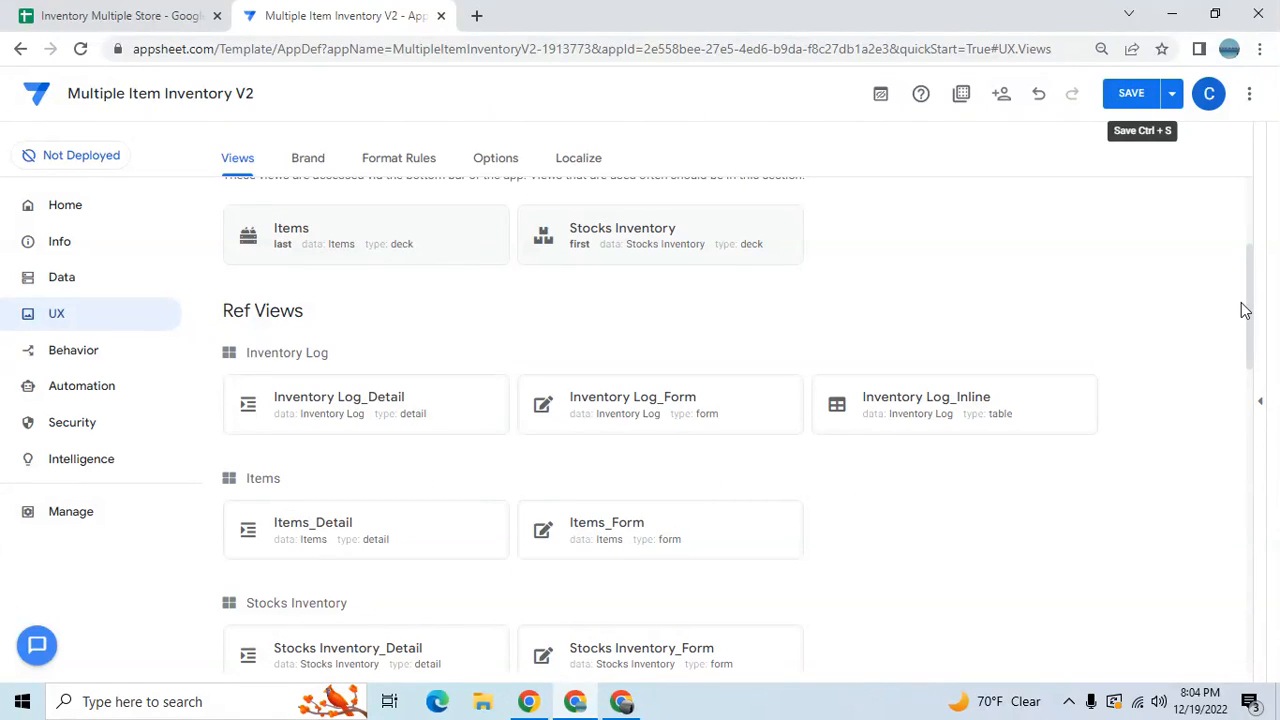
Try to create a new view, and check the Inventory Log sheet in the Inventory Multiple Store spreadsheet.
{"action": "scroll", "coordinate": [1249, 311], "scroll_direction": "up", "scroll_amount": 3}
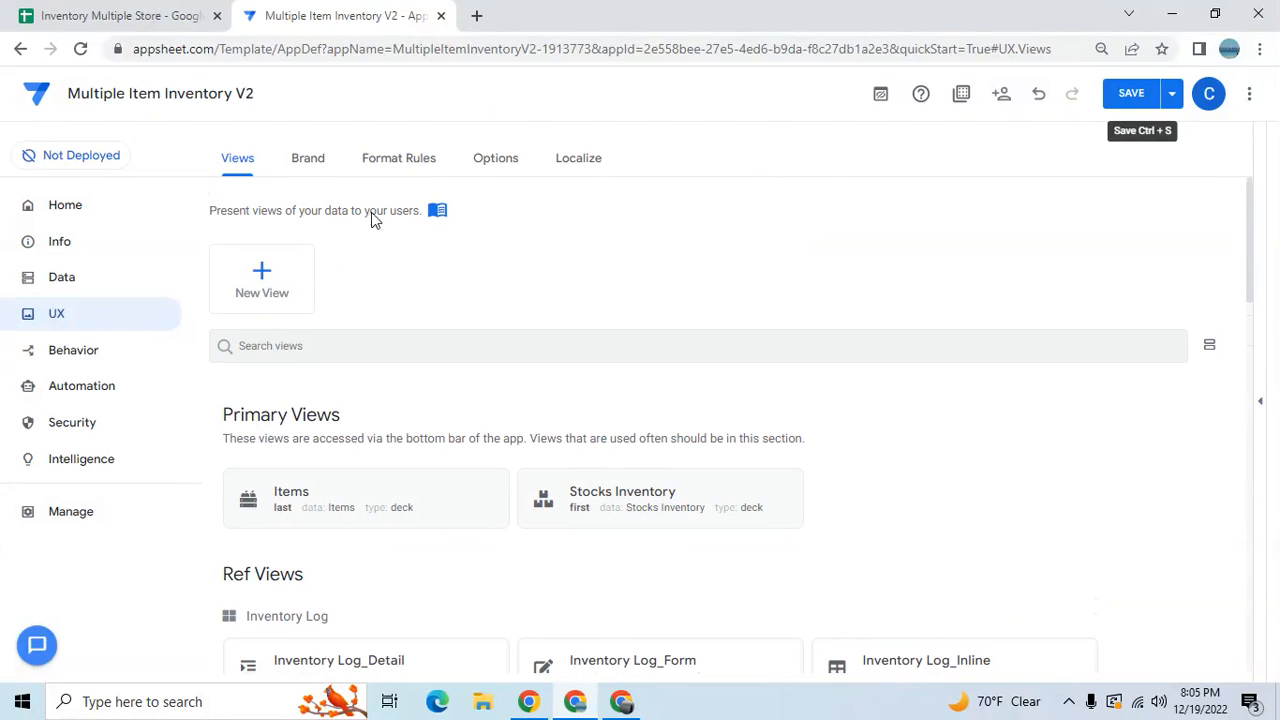
{"action": "left_click", "coordinate": [262, 278]}
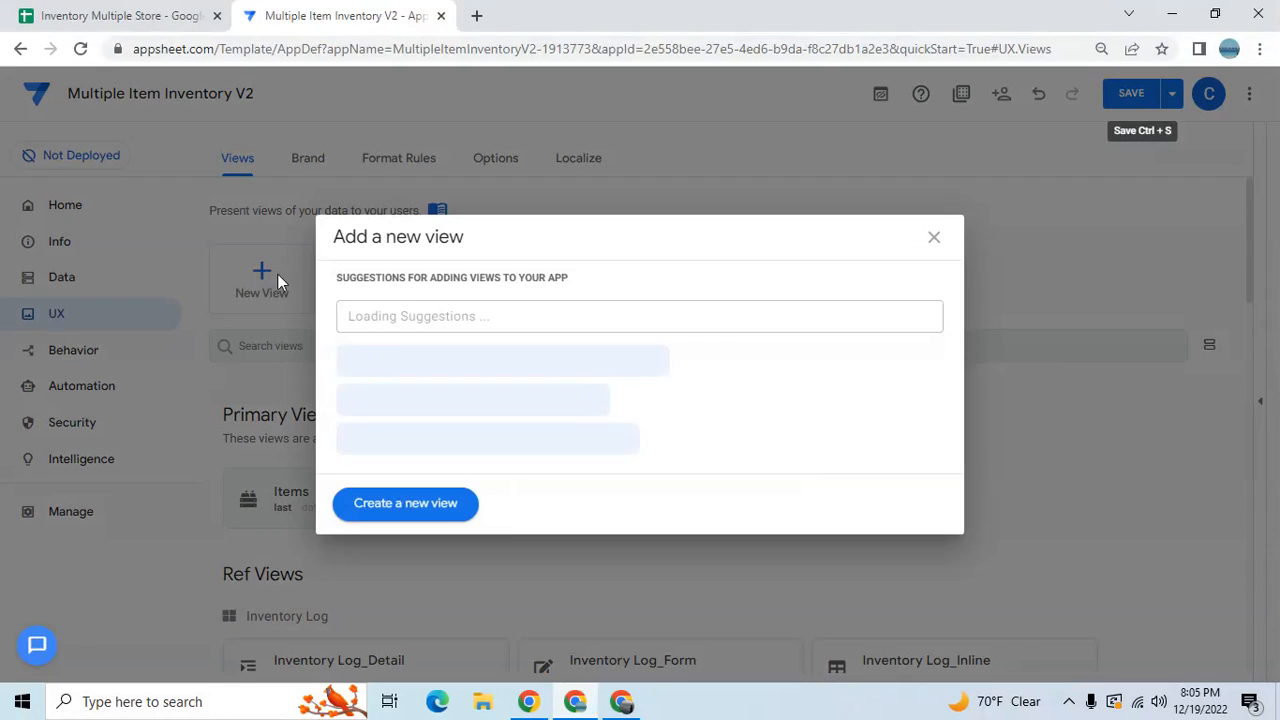
{"action": "left_click", "coordinate": [391, 521]}
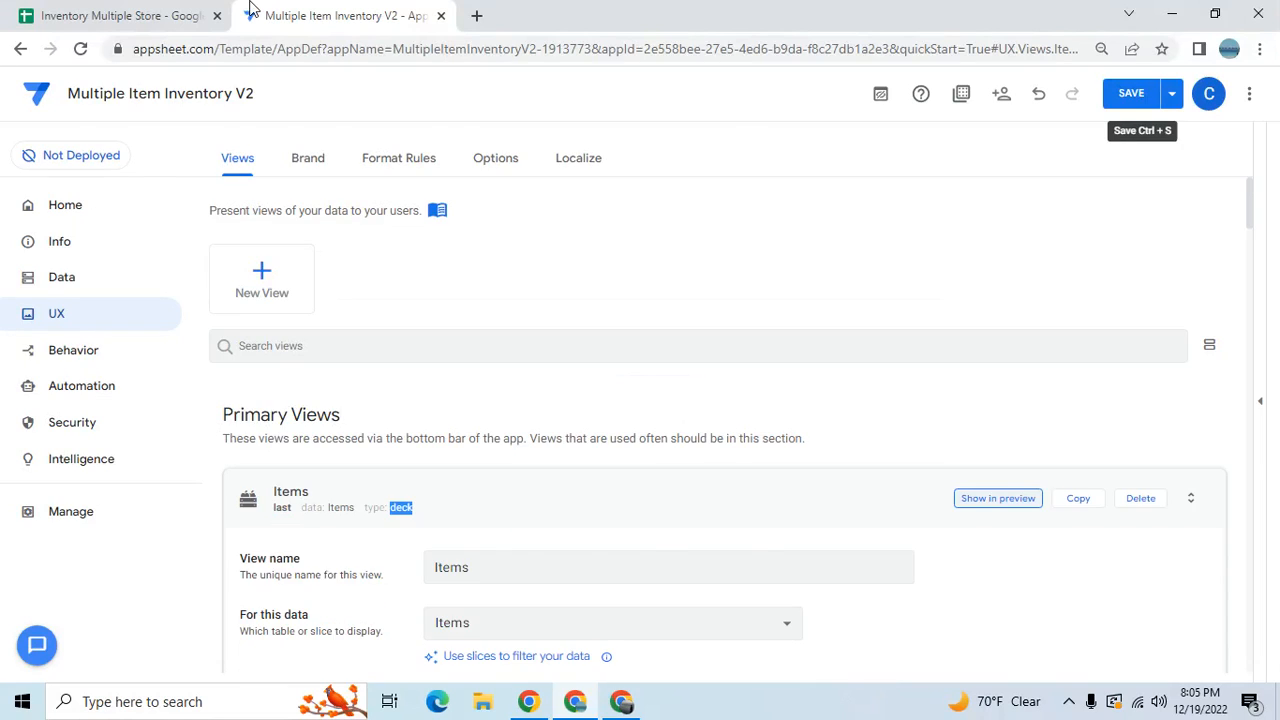
{"action": "left_click", "coordinate": [172, 12]}
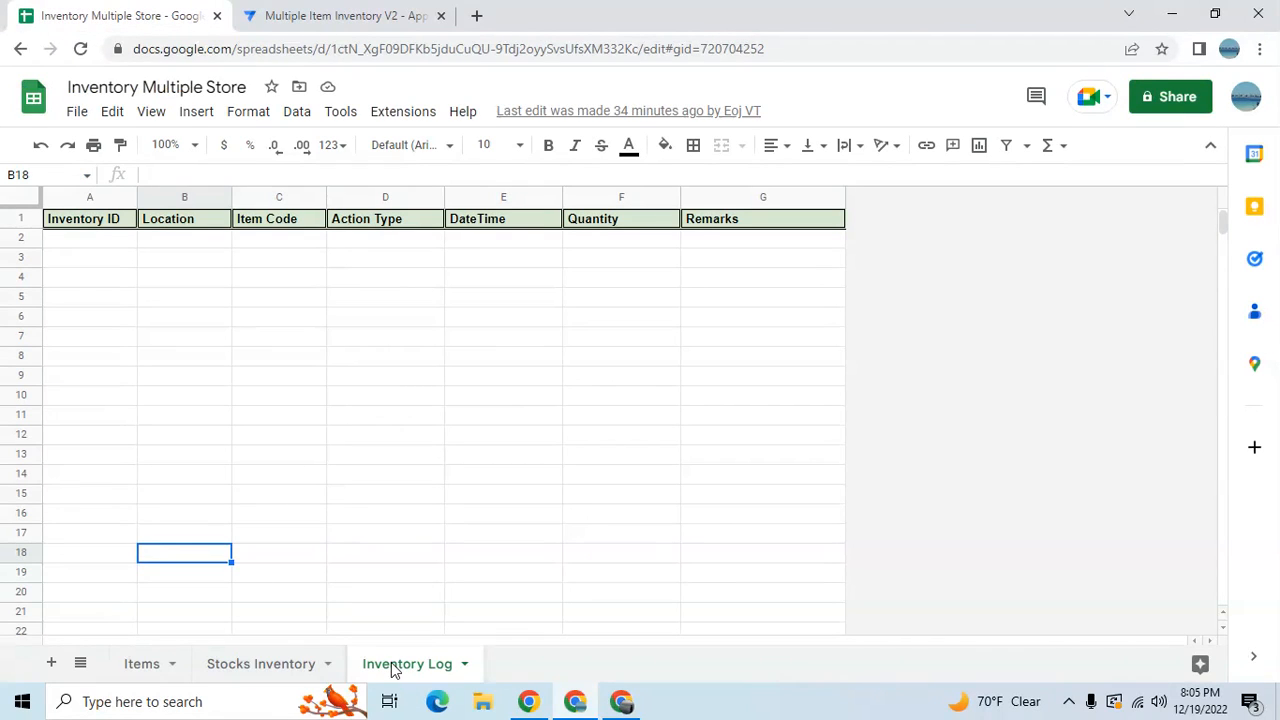
{"action": "left_click", "coordinate": [340, 15]}
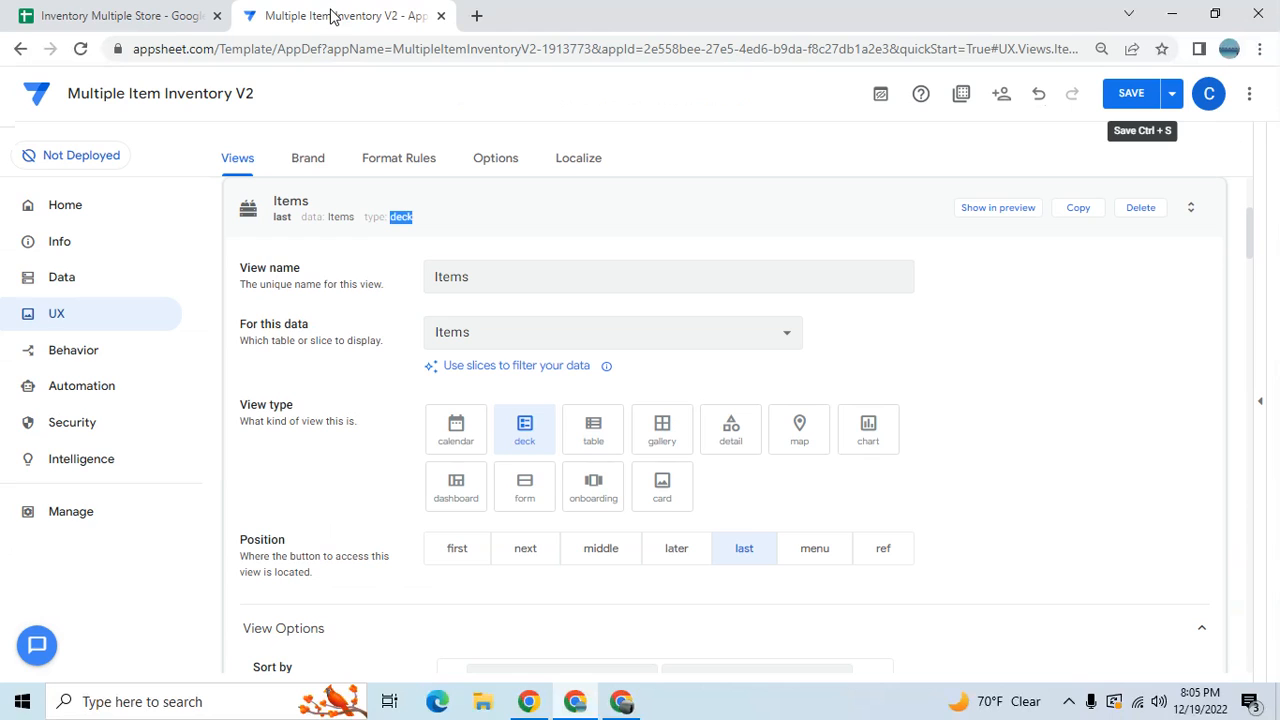
Base the open Items view on the Inventory Log table, rename it "Inventory Log", and set form type and next position.
{"action": "left_click", "coordinate": [531, 334]}
{"action": "left_click", "coordinate": [512, 450]}
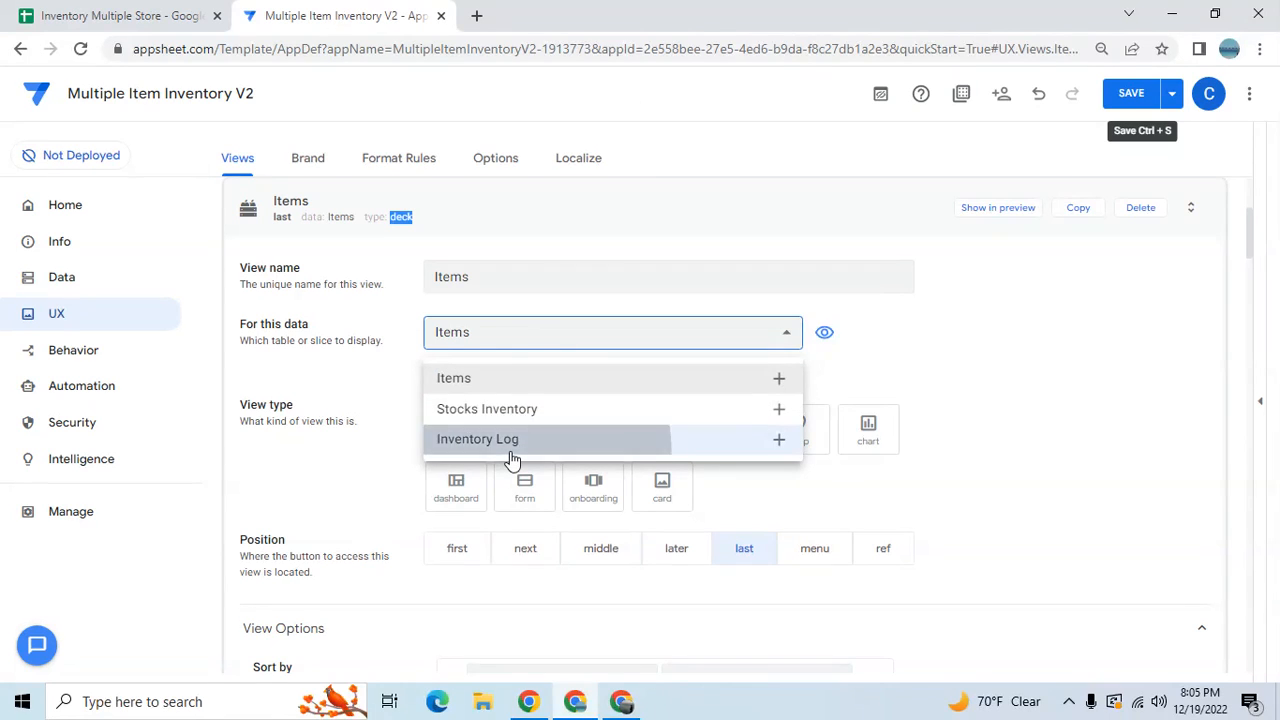
{"action": "left_click", "coordinate": [503, 268]}
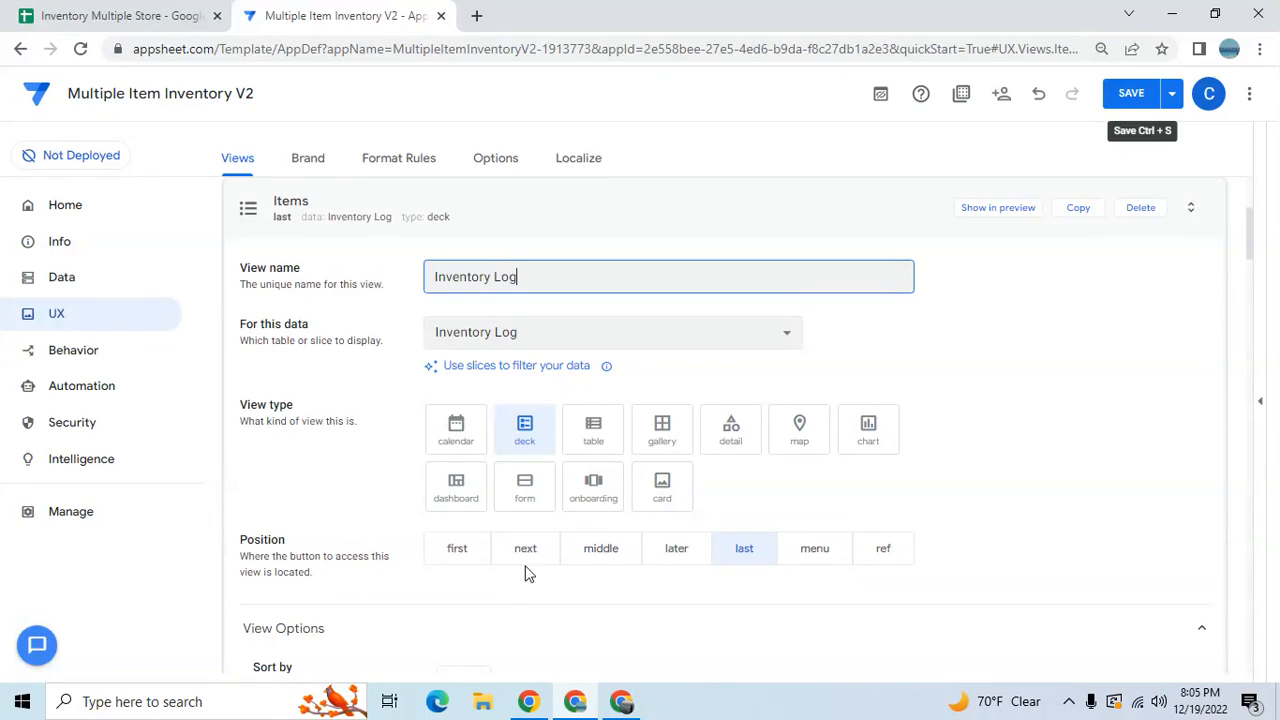
{"action": "left_click", "coordinate": [553, 507]}
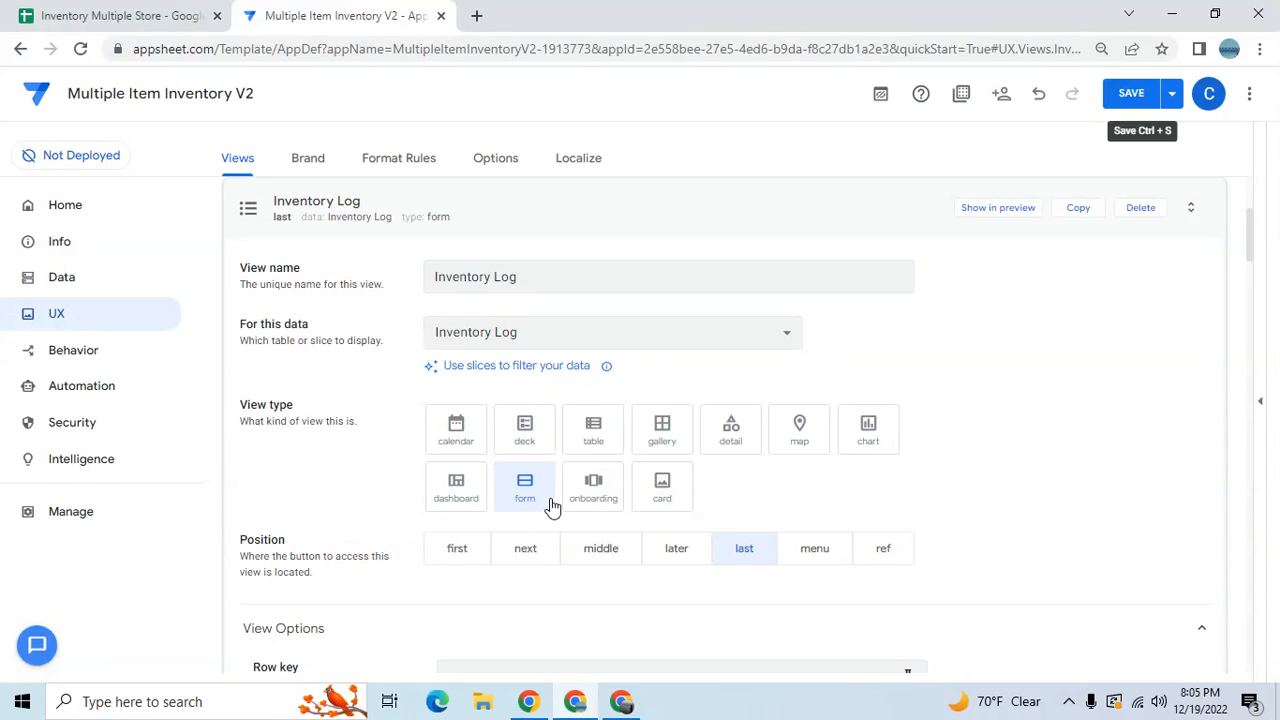
{"action": "left_click", "coordinate": [541, 557]}
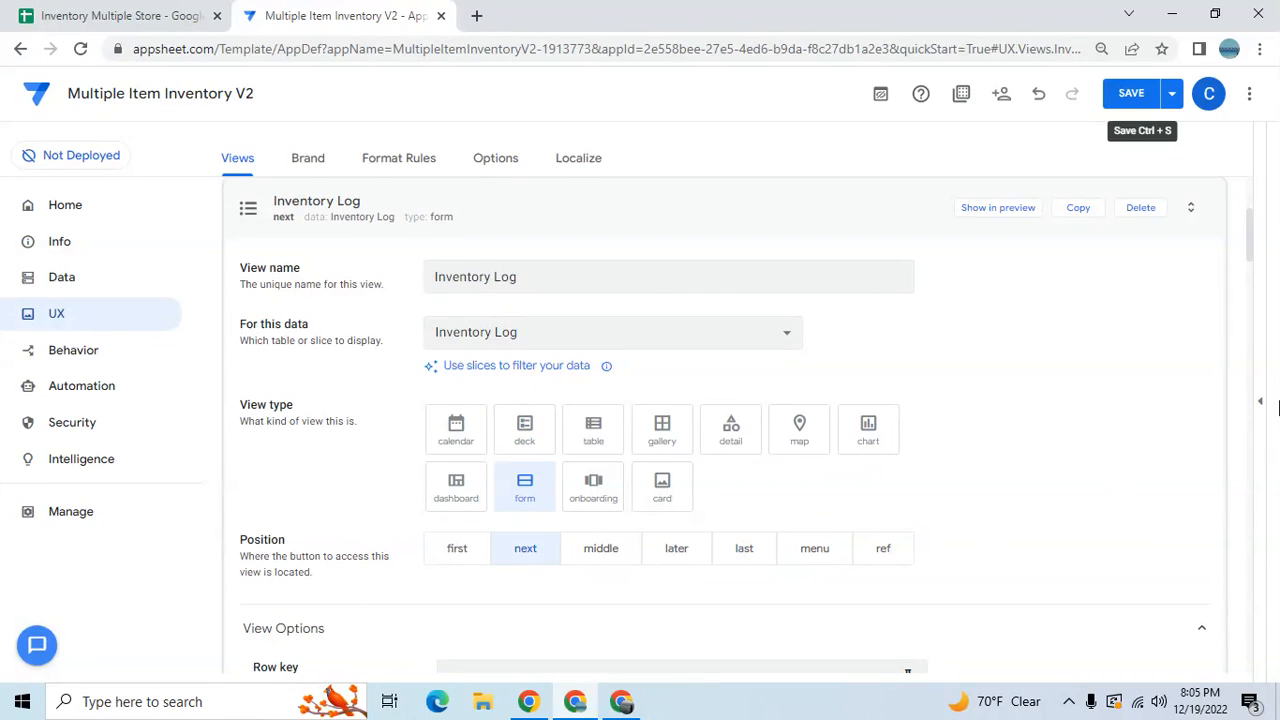
Add DateTime and Location as the first two columns in the Inventory Log view's column order.
{"action": "left_click_drag", "start_coordinate": [1249, 246], "coordinate": [1250, 299]}
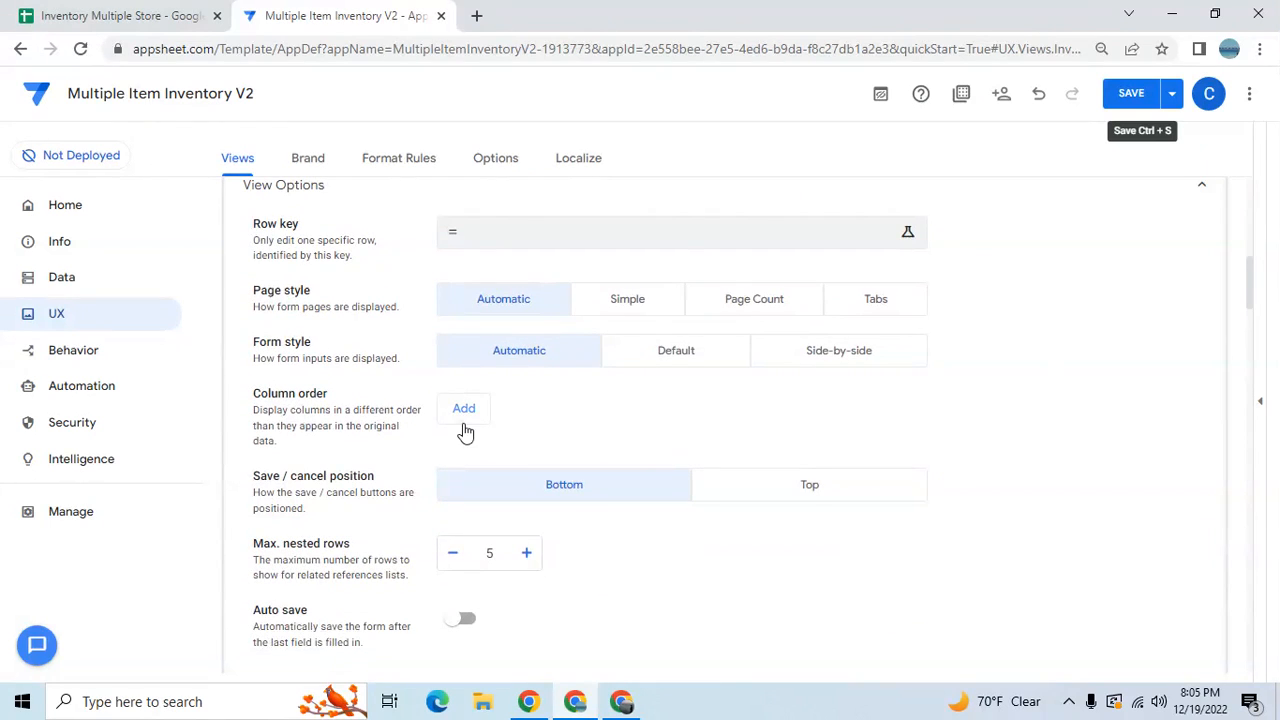
{"action": "left_click", "coordinate": [465, 425]}
{"action": "left_click", "coordinate": [526, 417]}
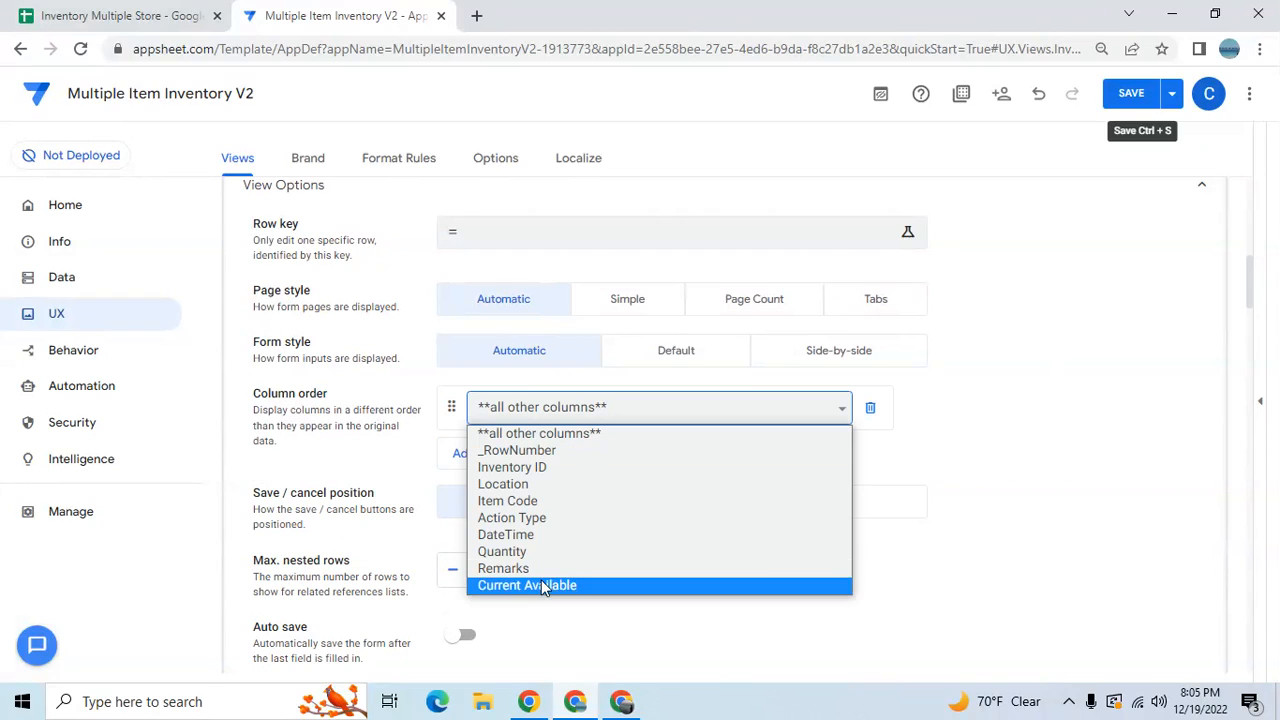
{"action": "left_click", "coordinate": [508, 535]}
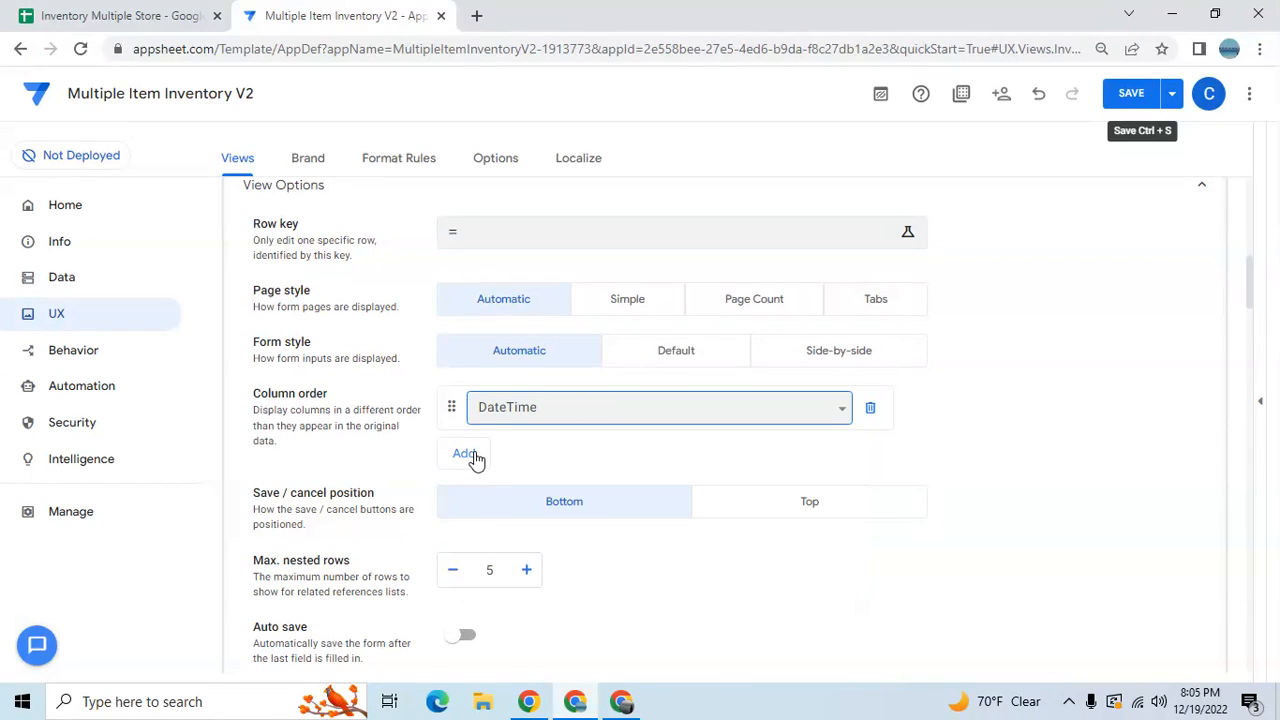
{"action": "left_click", "coordinate": [468, 455]}
{"action": "left_click", "coordinate": [500, 453]}
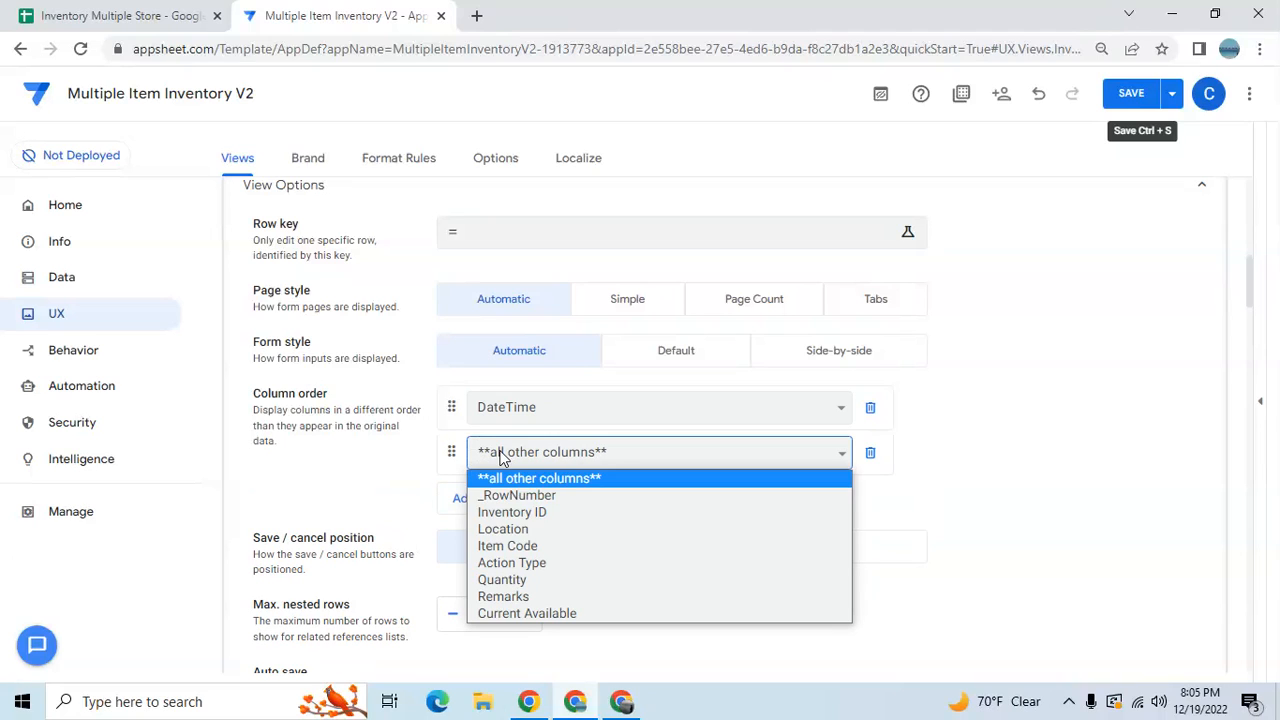
{"action": "left_click", "coordinate": [505, 530]}
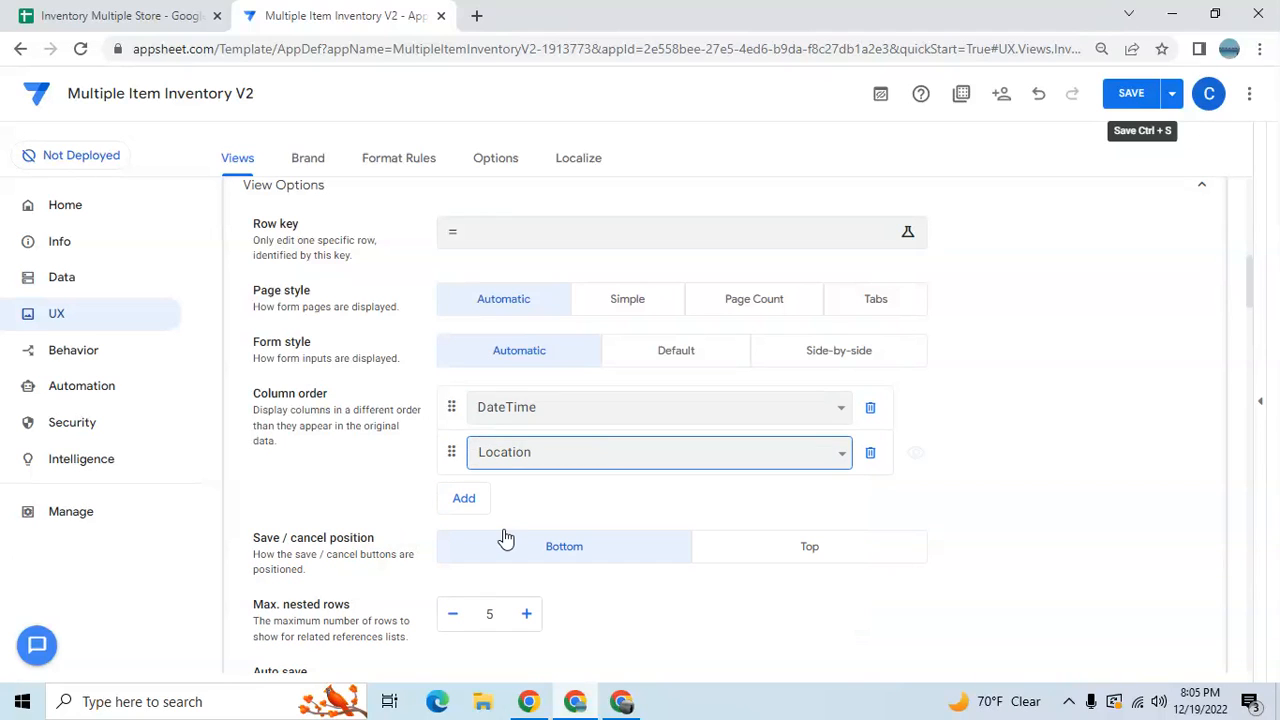
Add Action Type and Item Code as the third and fourth columns in the Inventory Log view's column order.
{"action": "left_click", "coordinate": [486, 508]}
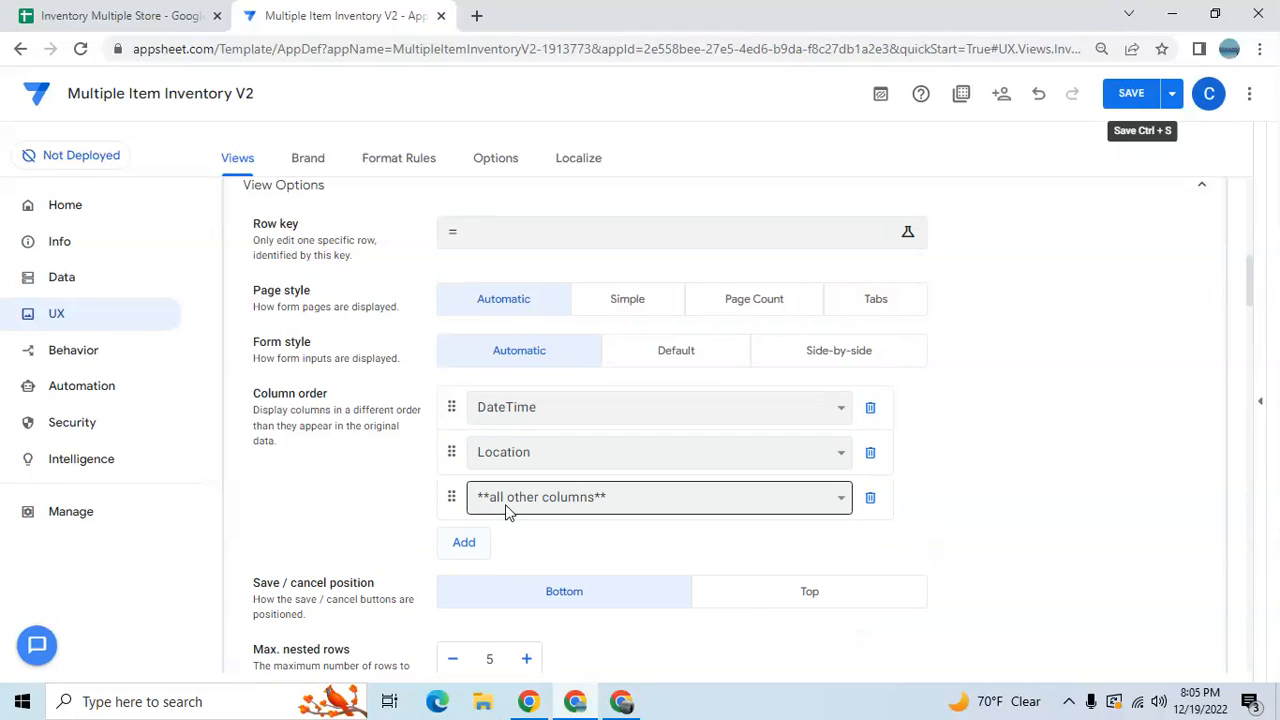
{"action": "left_click", "coordinate": [677, 502]}
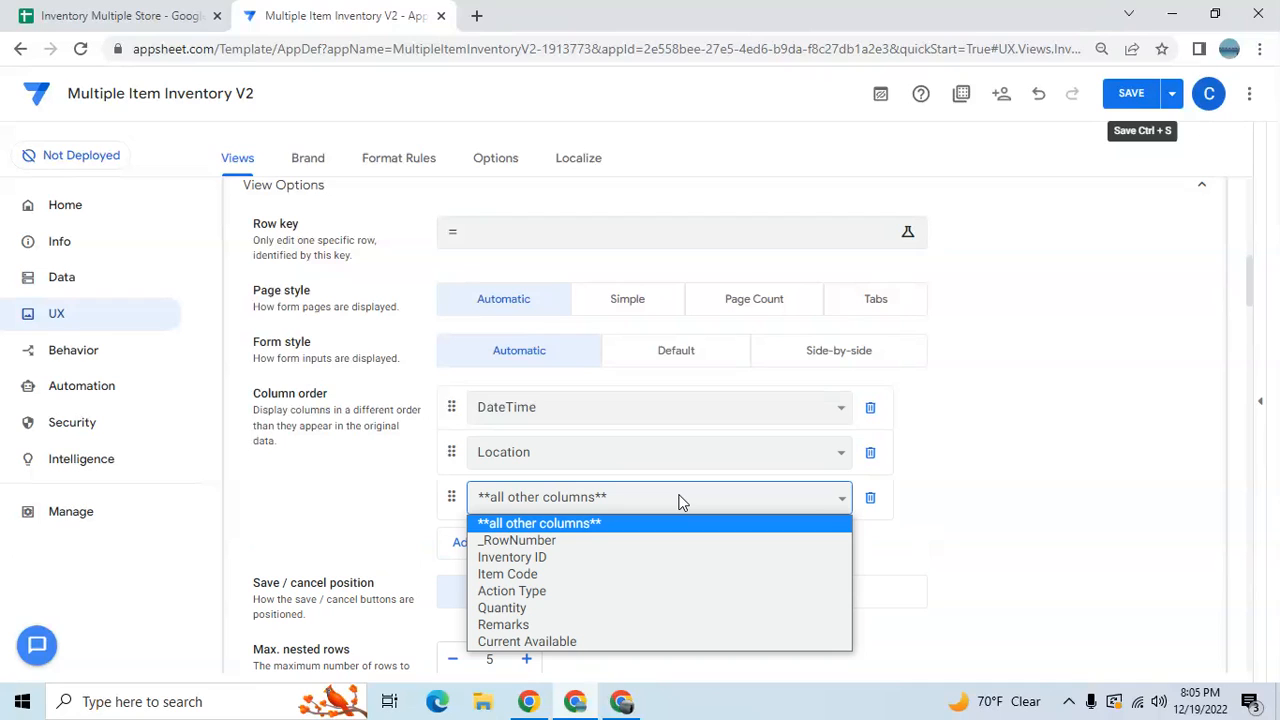
{"action": "left_click", "coordinate": [638, 590]}
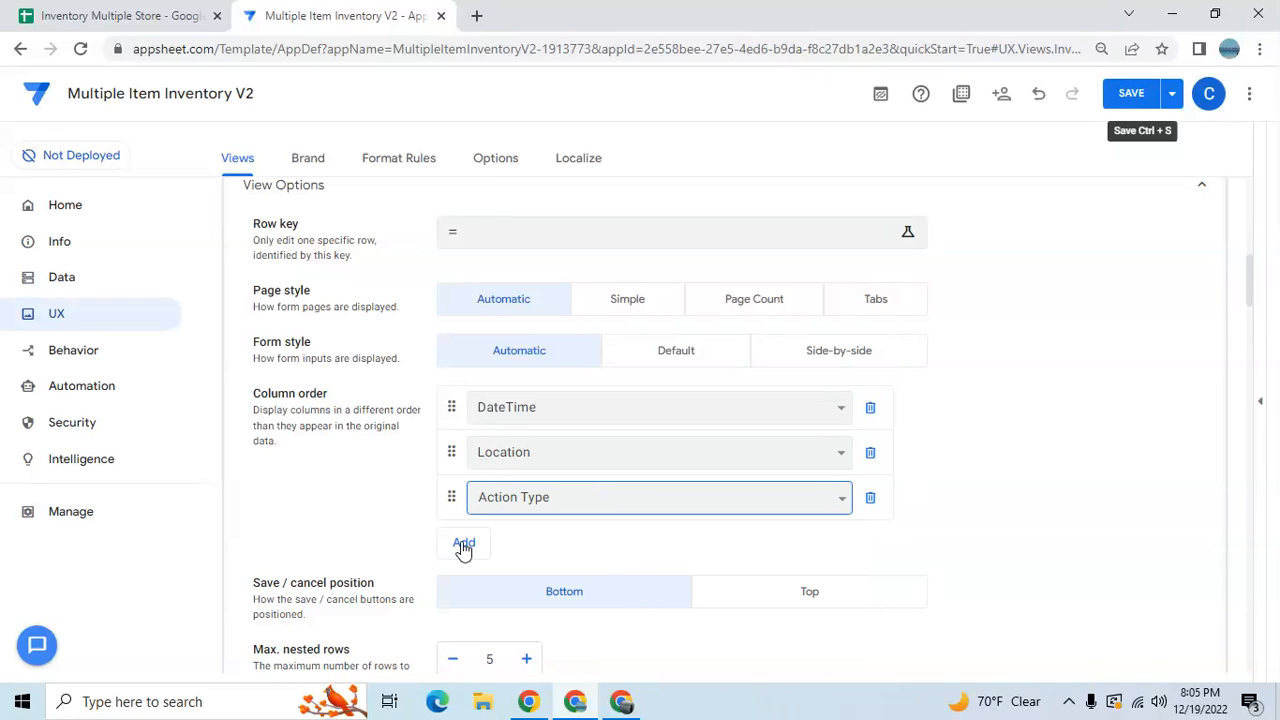
{"action": "left_click", "coordinate": [463, 545]}
{"action": "left_click", "coordinate": [503, 548]}
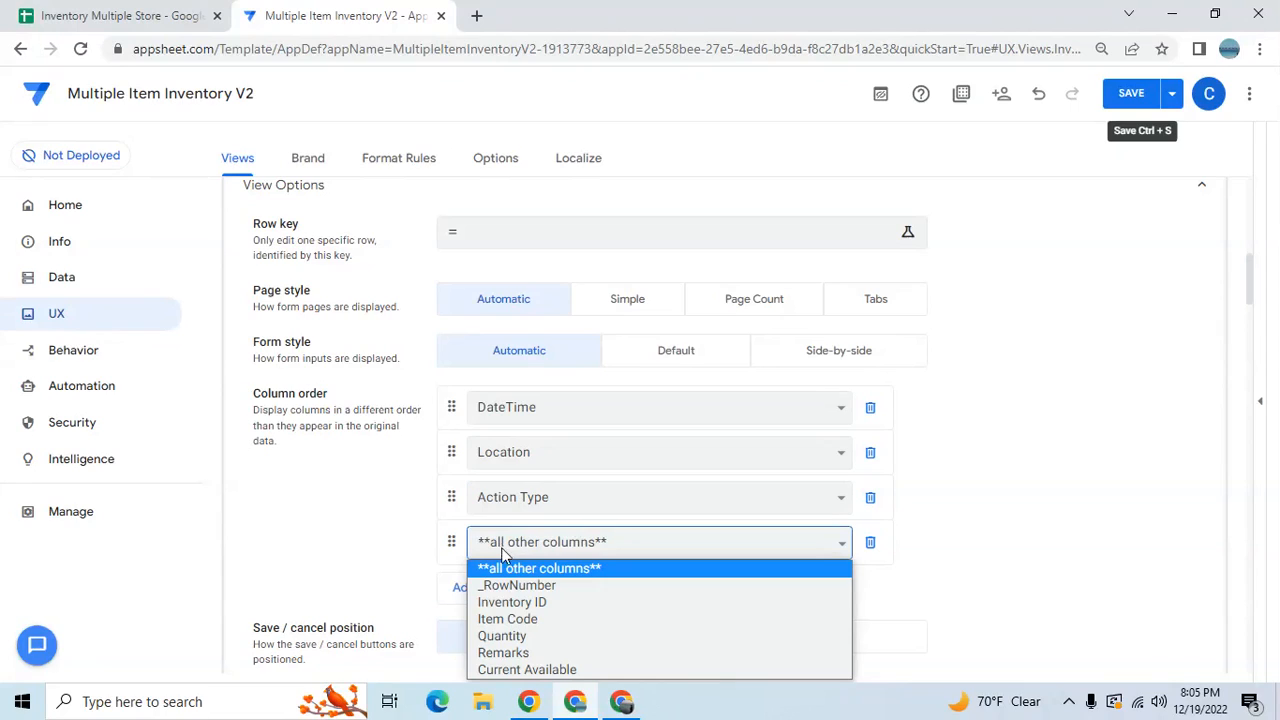
{"action": "left_click", "coordinate": [508, 619]}
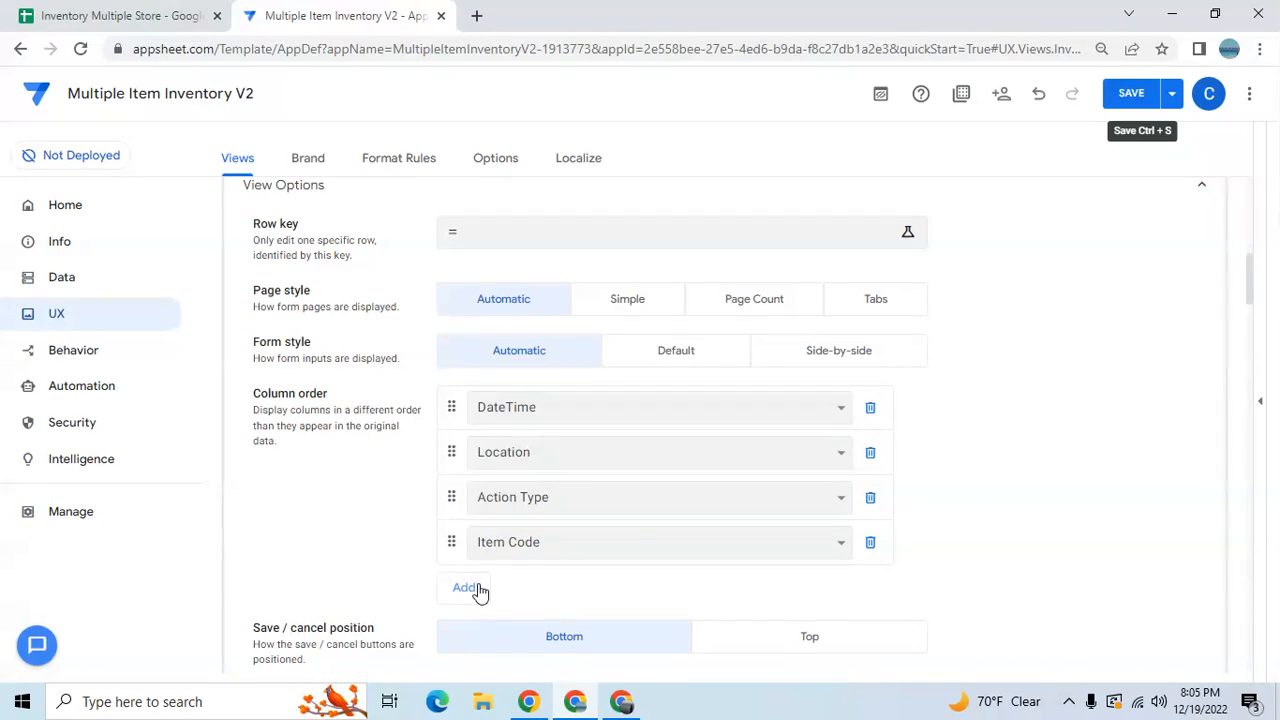
Add Quantity as the last column in the Inventory Log view's column order, and add Inventory ID directly after DateTime.
{"action": "left_click", "coordinate": [478, 589]}
{"action": "left_click", "coordinate": [492, 586]}
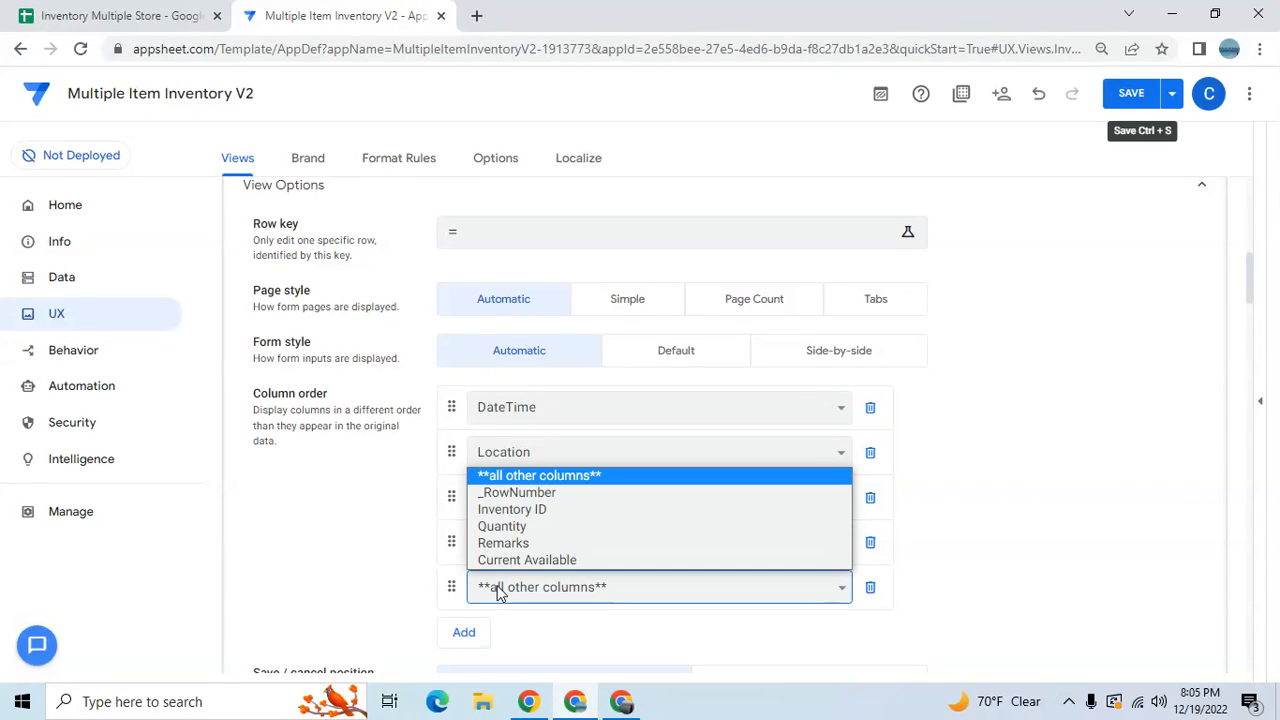
{"action": "left_click", "coordinate": [510, 527]}
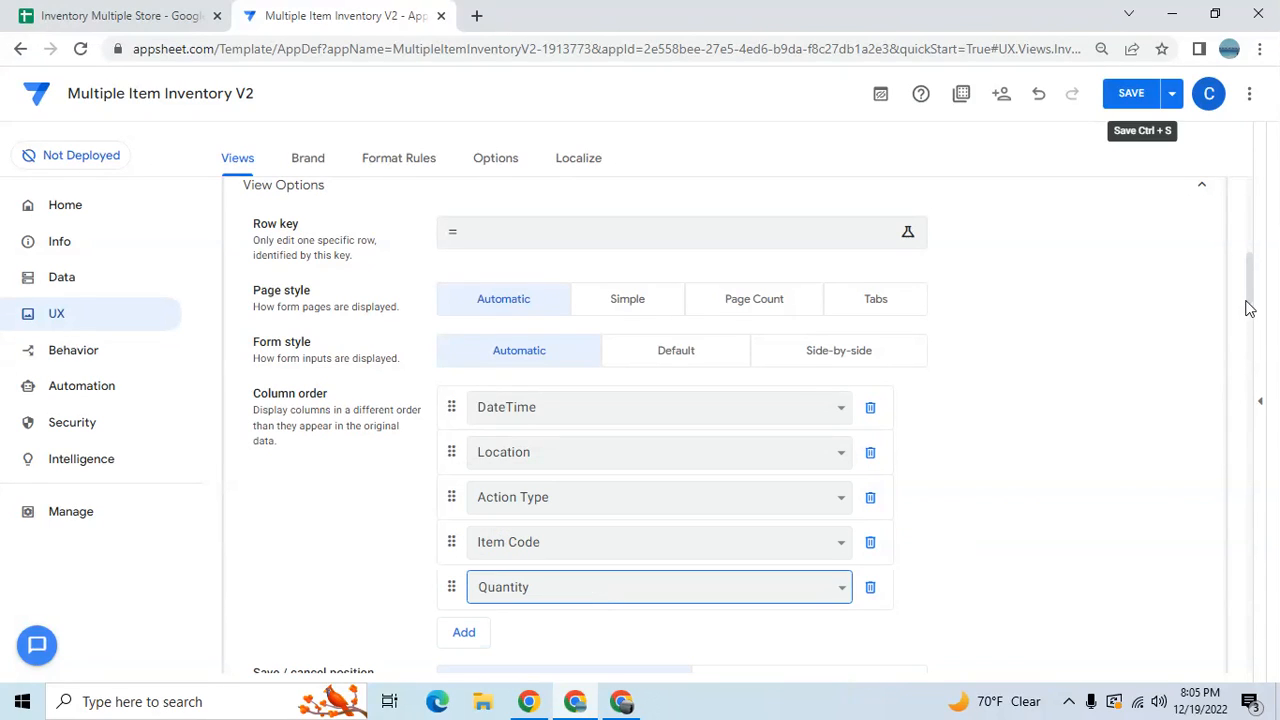
{"action": "scroll", "coordinate": [1252, 300], "scroll_direction": "down", "scroll_amount": 2}
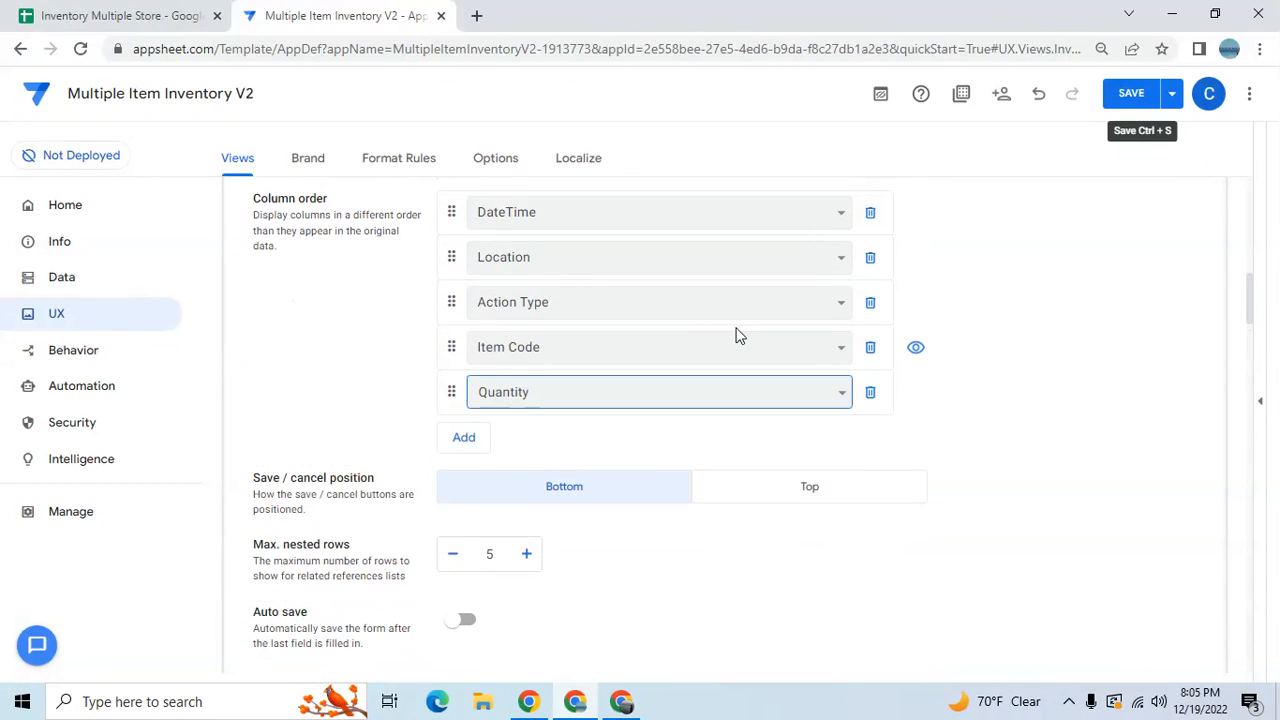
{"action": "left_click", "coordinate": [461, 448]}
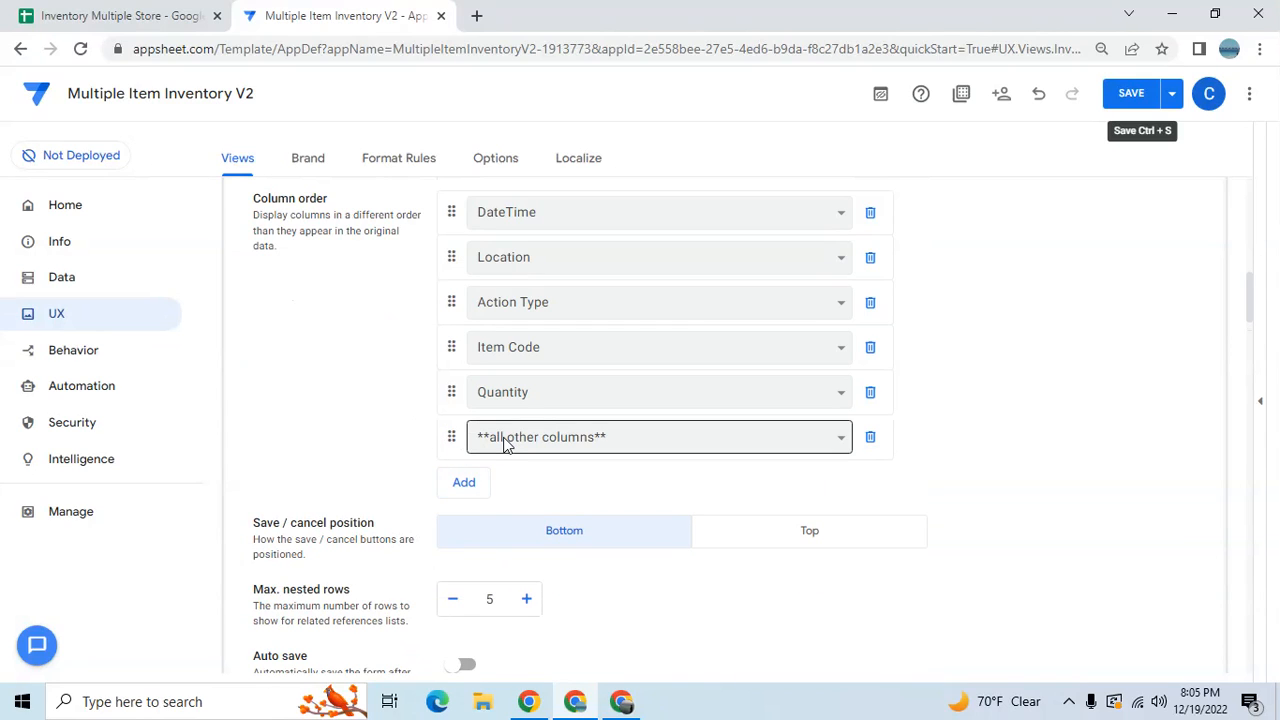
{"action": "left_click", "coordinate": [579, 447]}
{"action": "left_click", "coordinate": [565, 498]}
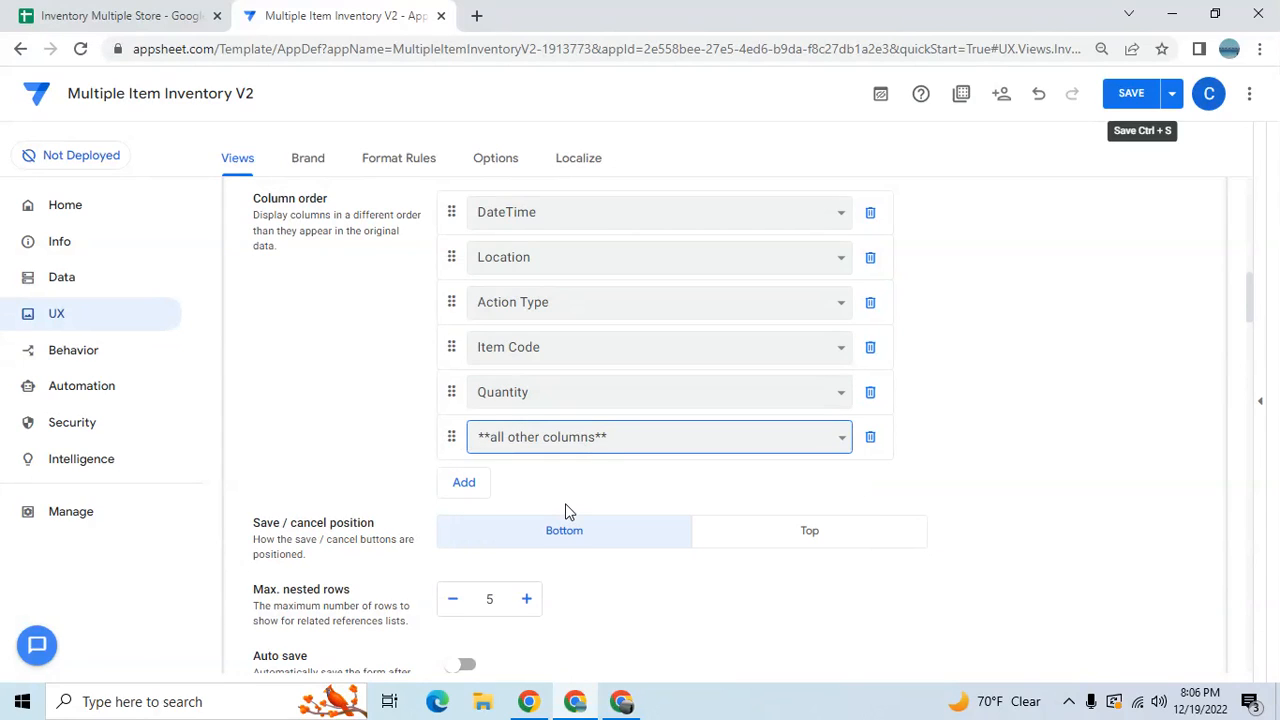
{"action": "left_click_drag", "start_coordinate": [455, 440], "coordinate": [486, 252]}
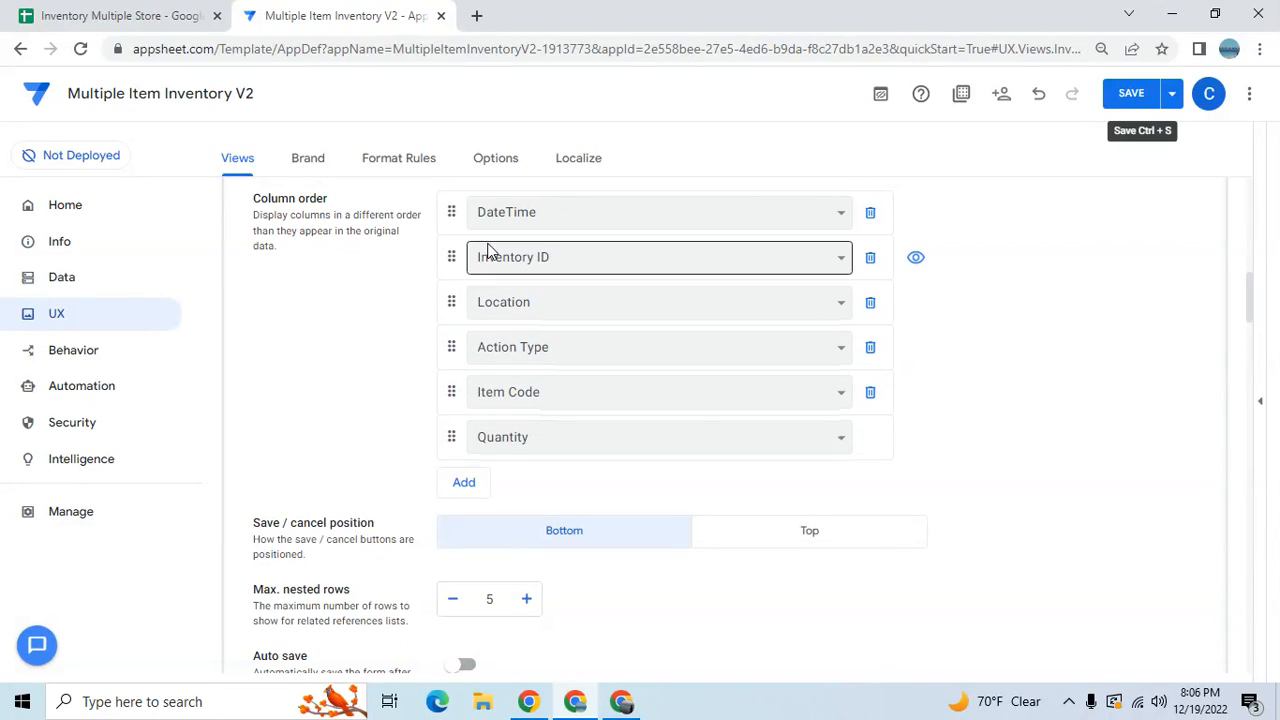
Add Current Available and Remarks after Quantity in the Inventory Log view's column order.
{"action": "left_click", "coordinate": [480, 484]}
{"action": "left_click", "coordinate": [482, 486]}
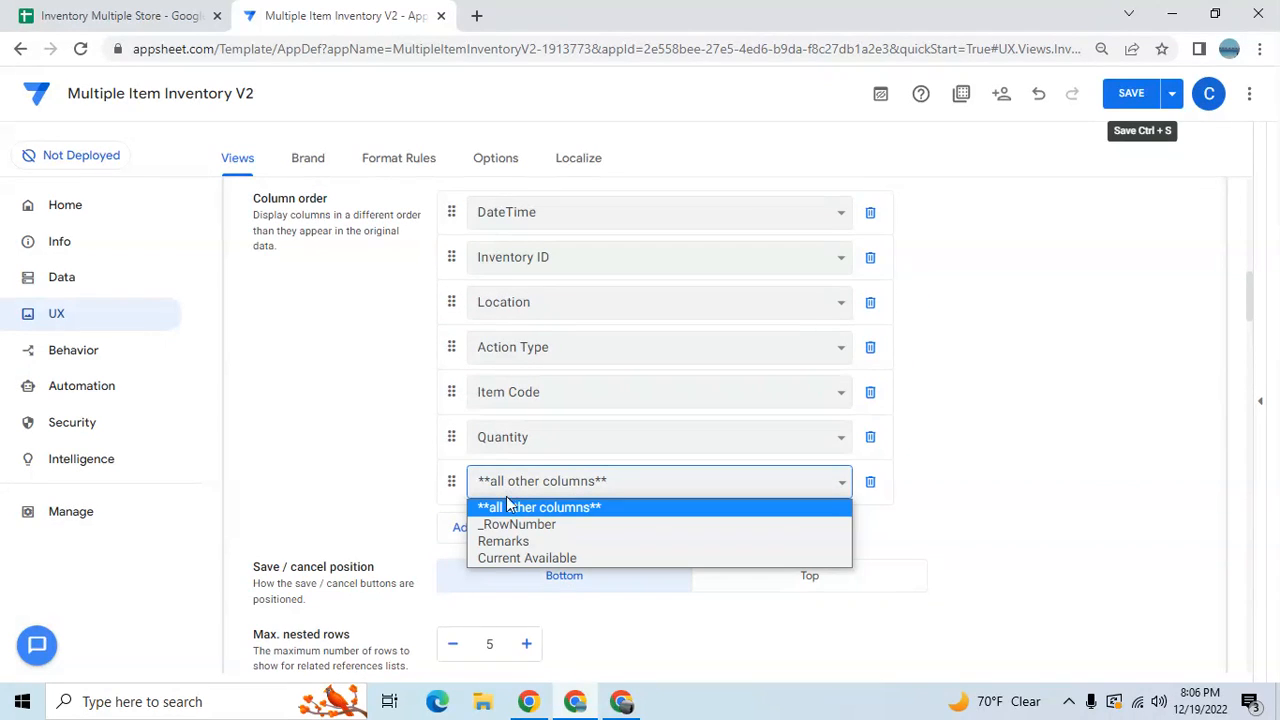
{"action": "left_click", "coordinate": [513, 558]}
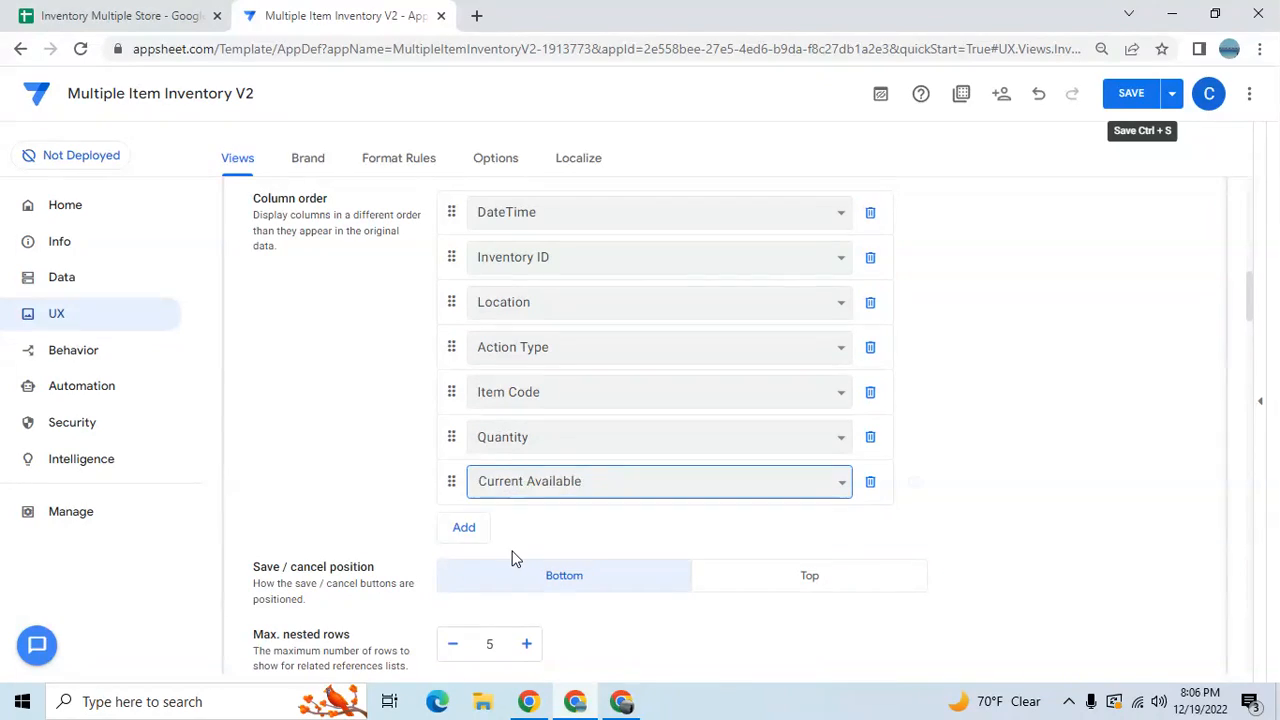
{"action": "left_click", "coordinate": [478, 530]}
{"action": "left_click", "coordinate": [500, 530]}
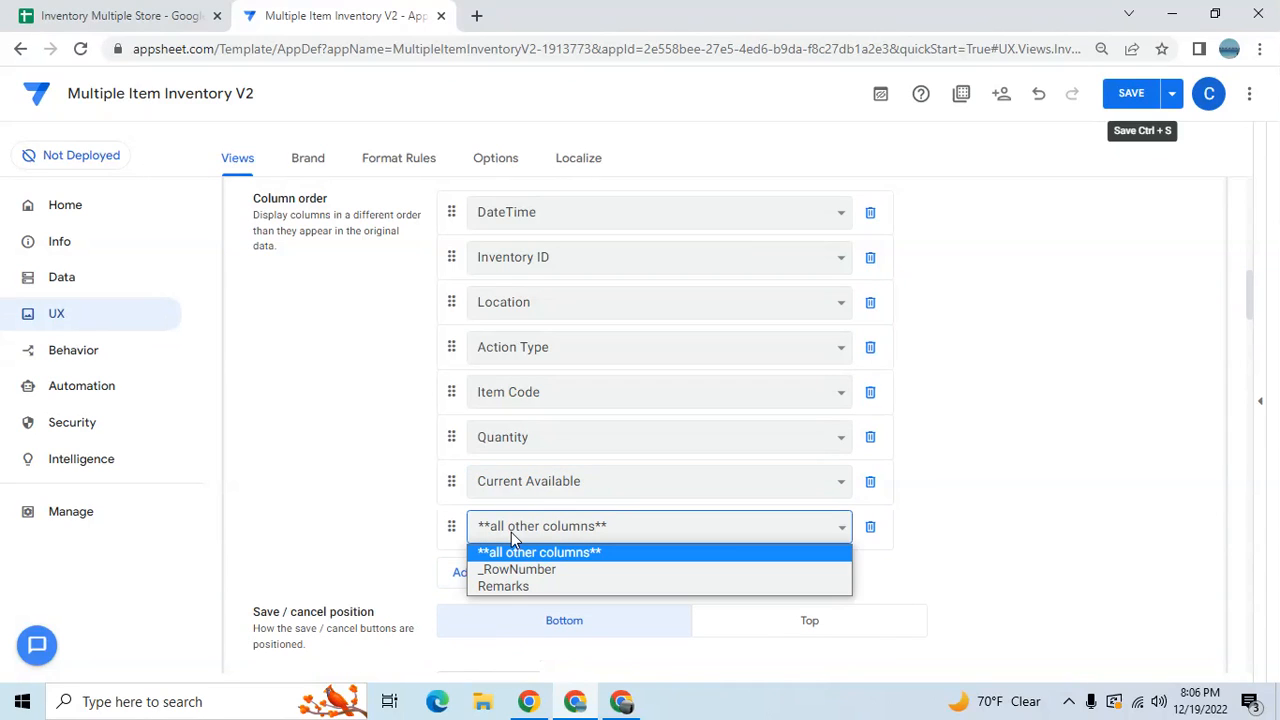
{"action": "left_click", "coordinate": [509, 586]}
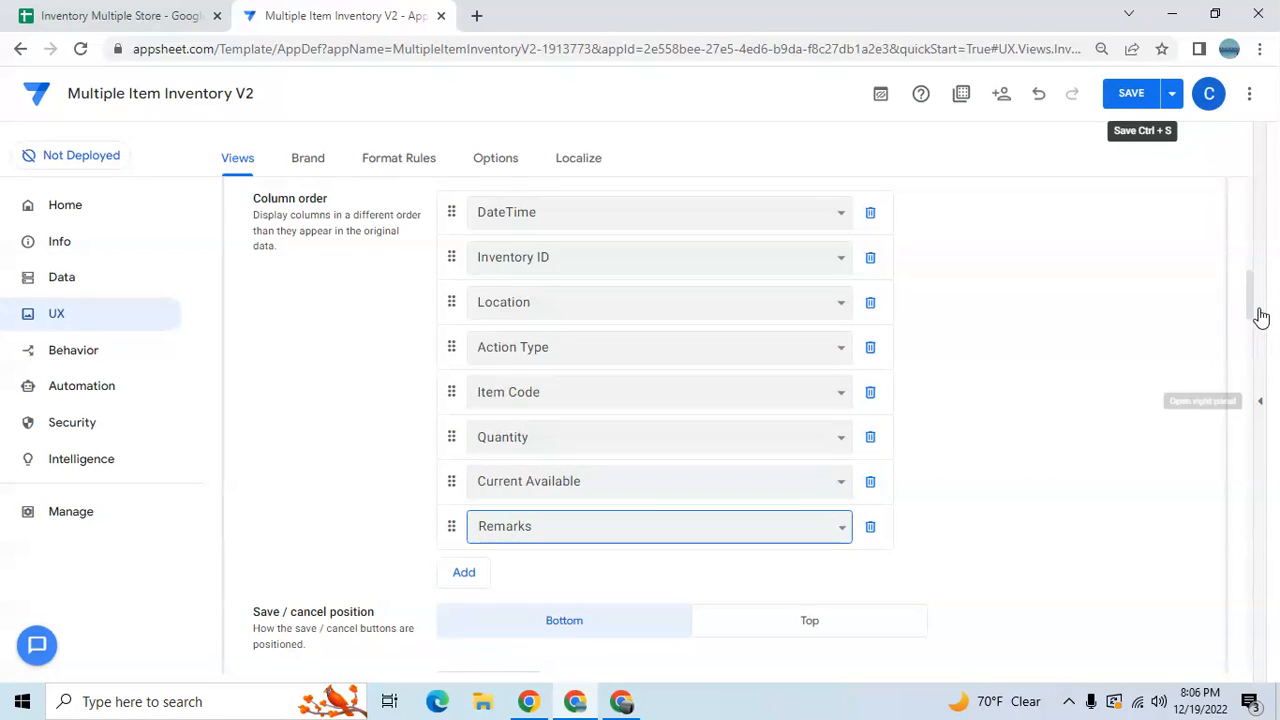
Set the Inventory Log view's finish view to Inventory Log_Detail.
{"action": "left_click_drag", "start_coordinate": [1249, 303], "coordinate": [1247, 363]}
{"action": "left_click", "coordinate": [888, 297]}
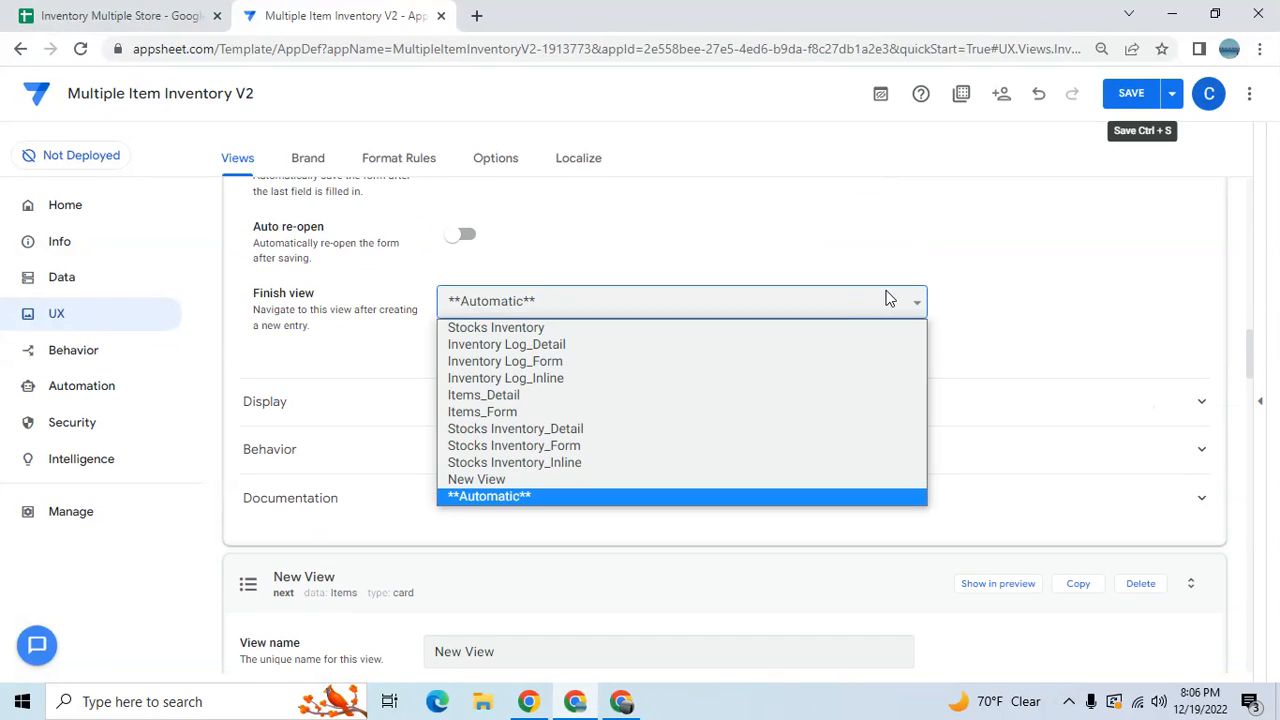
{"action": "left_click", "coordinate": [518, 334]}
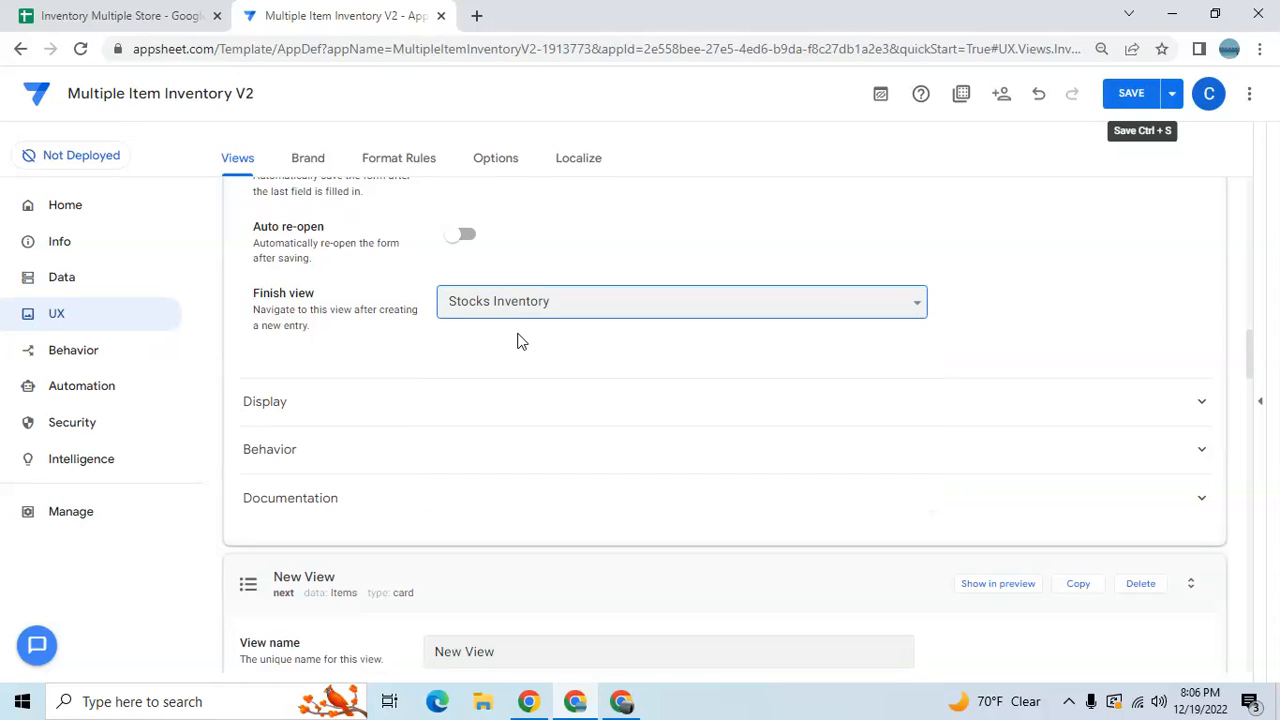
{"action": "left_click", "coordinate": [727, 312]}
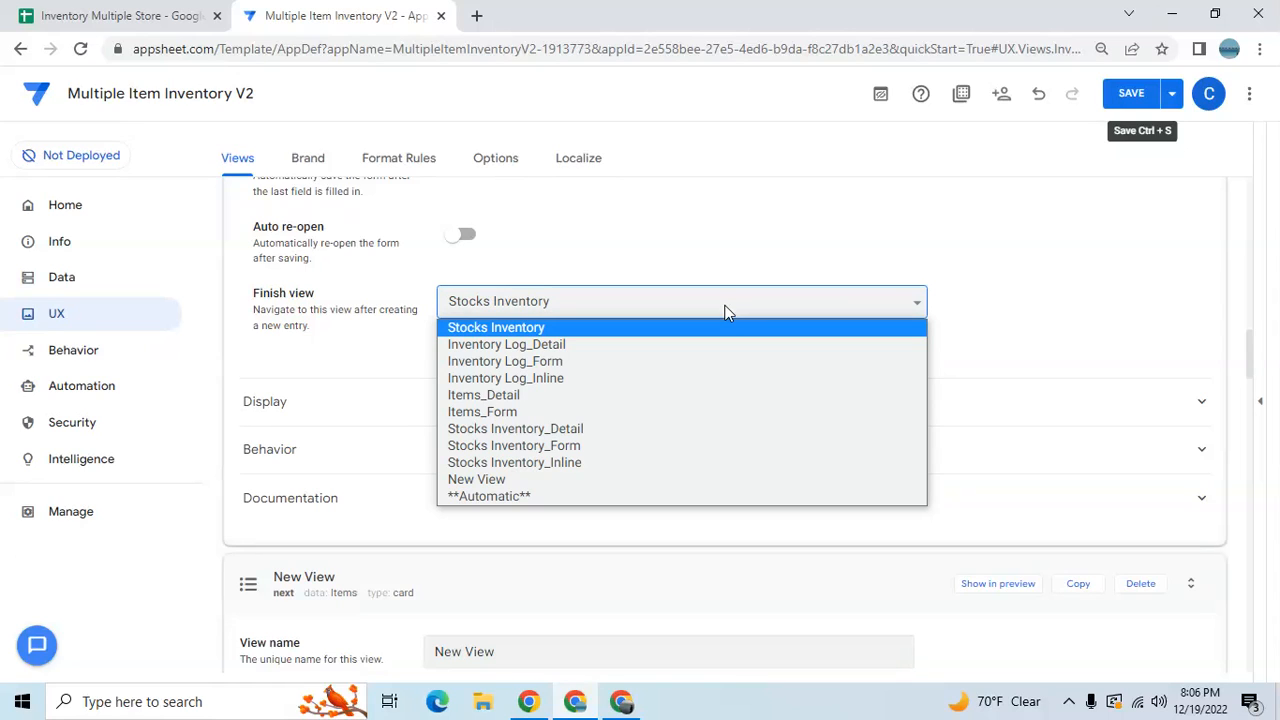
{"action": "left_click", "coordinate": [603, 349]}
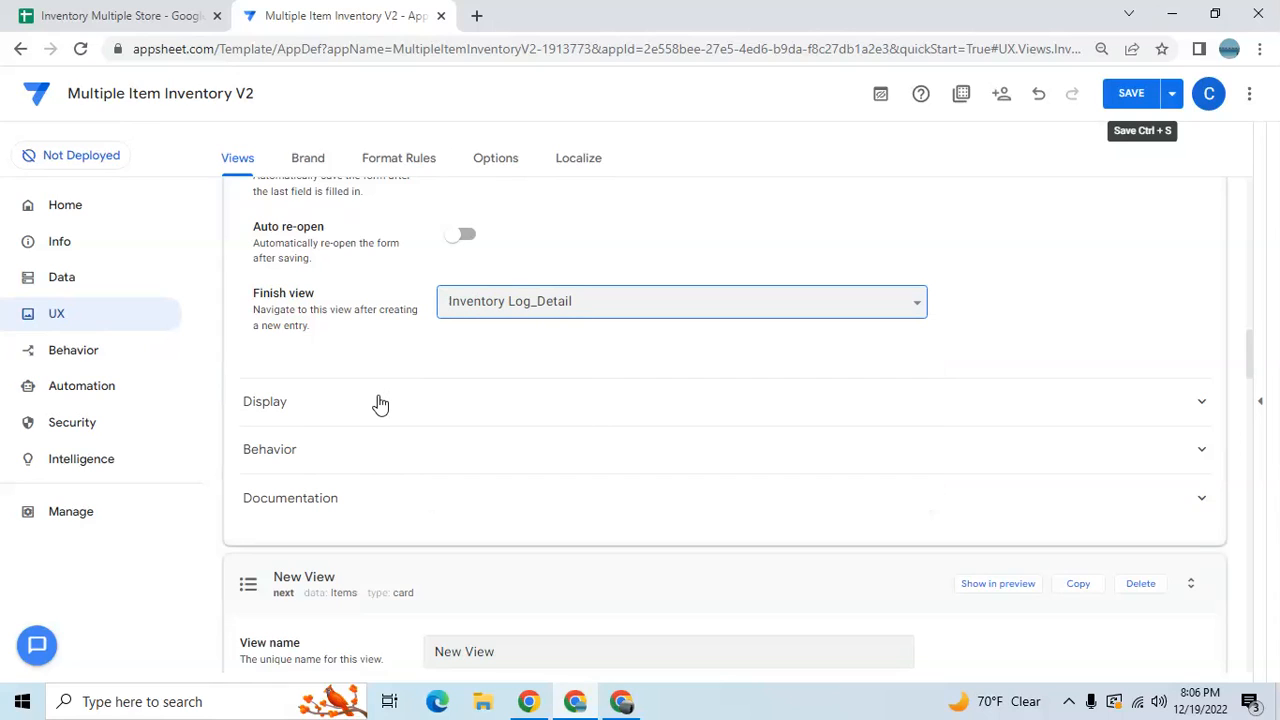
Search the view icons for "crate", assign the lightest crate icon to the Inventory Log view, and save the app.
{"action": "left_click", "coordinate": [380, 403]}
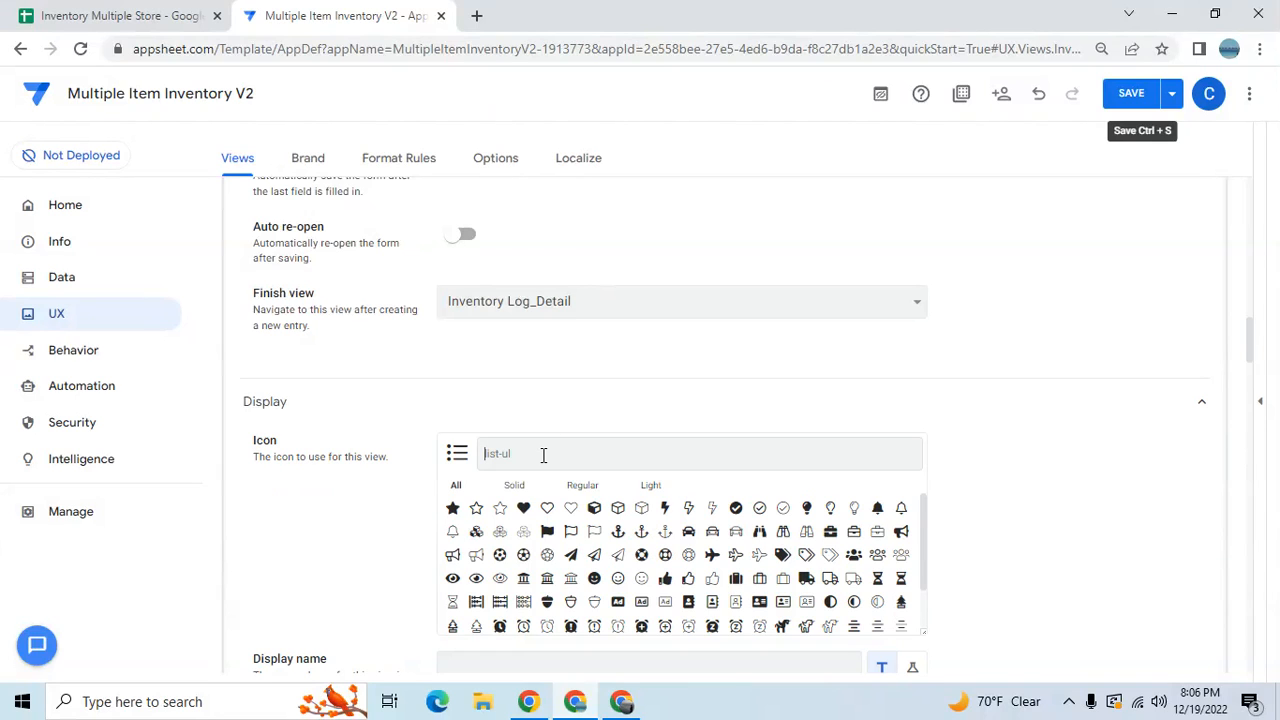
{"action": "left_click", "coordinate": [543, 455]}
{"action": "type", "text": "cre"}
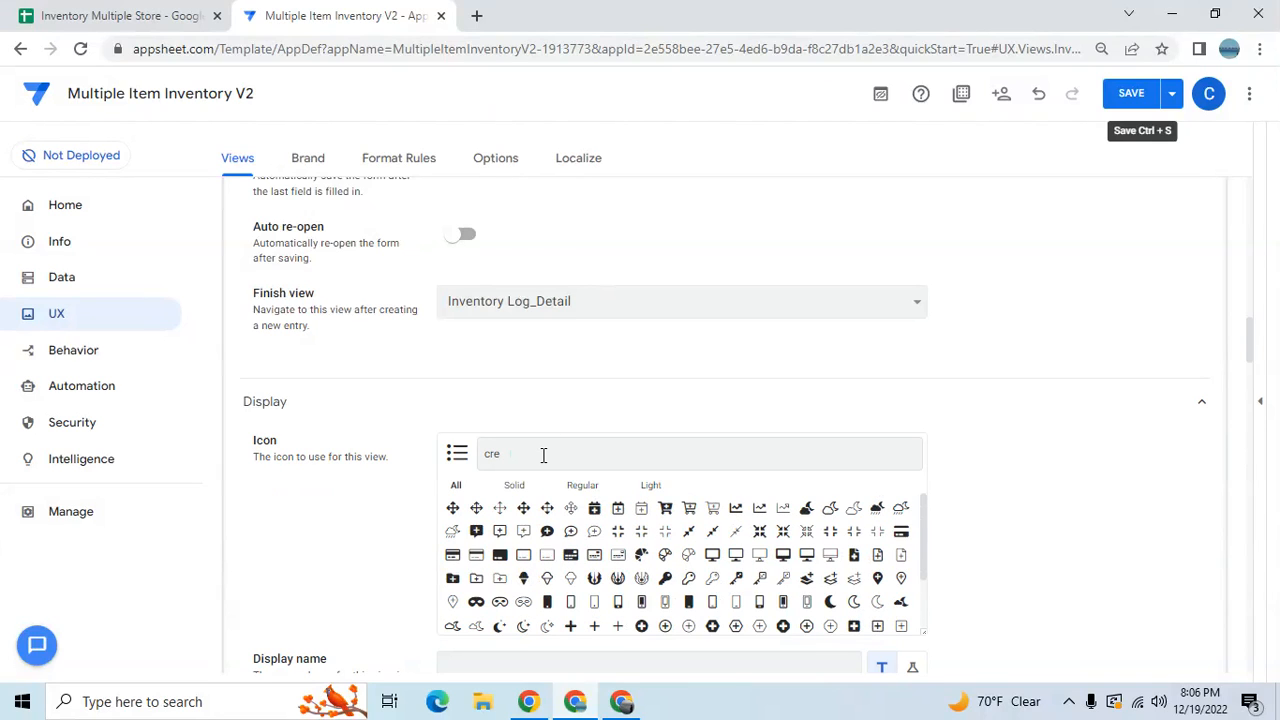
{"action": "type", "text": "te"}
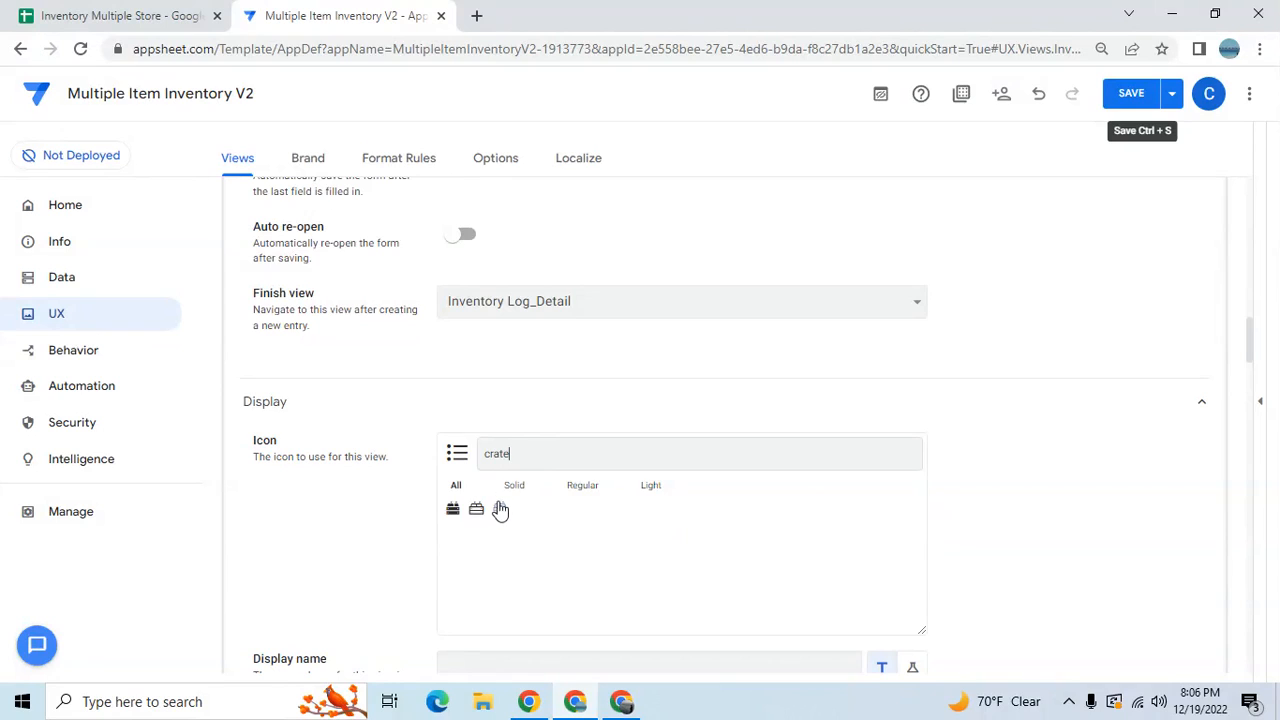
{"action": "left_click", "coordinate": [502, 512]}
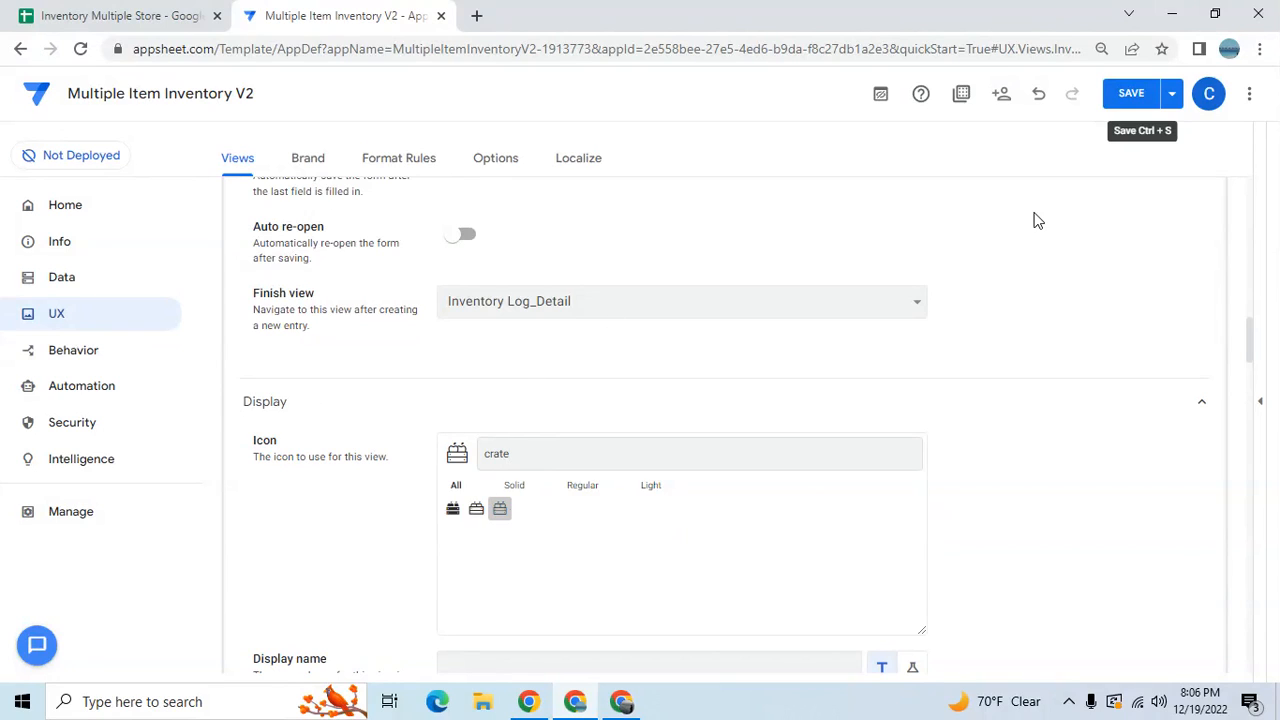
{"action": "left_click", "coordinate": [1130, 100]}
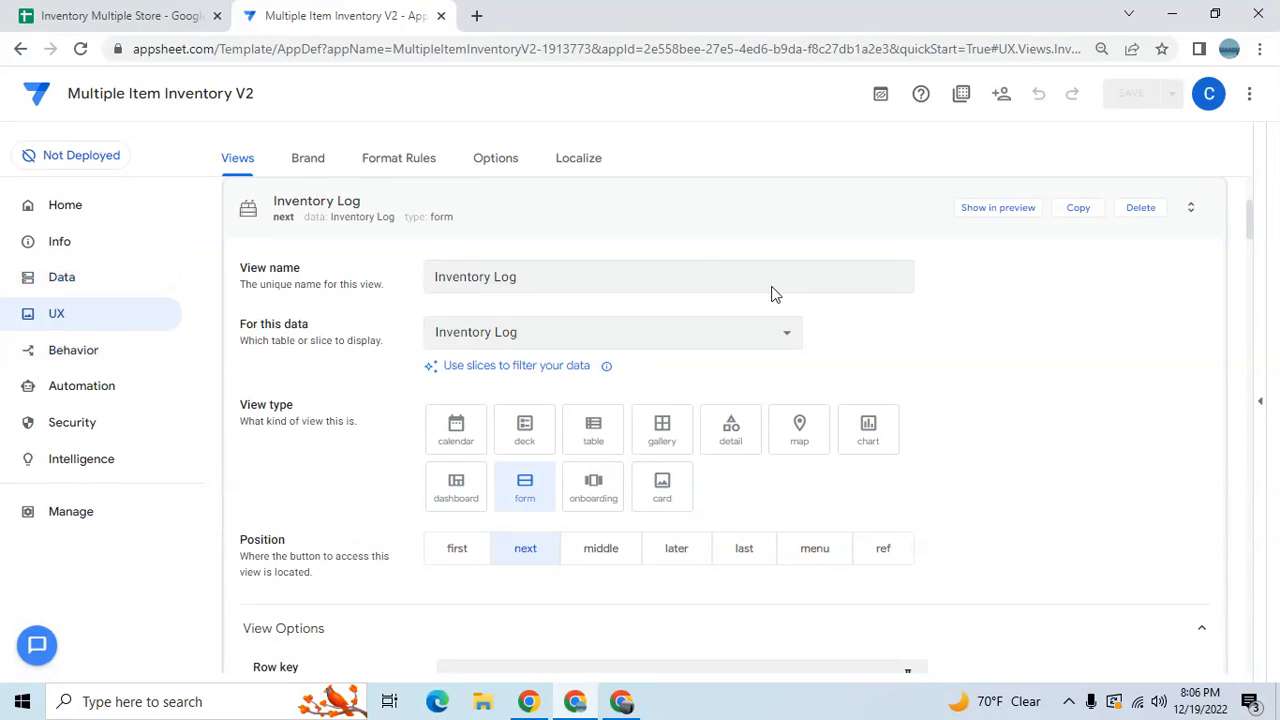
Preview the Stocks Inventory view and the Inventory Log form, checking the form's fields down to Remarks.
{"action": "left_click", "coordinate": [1262, 402]}
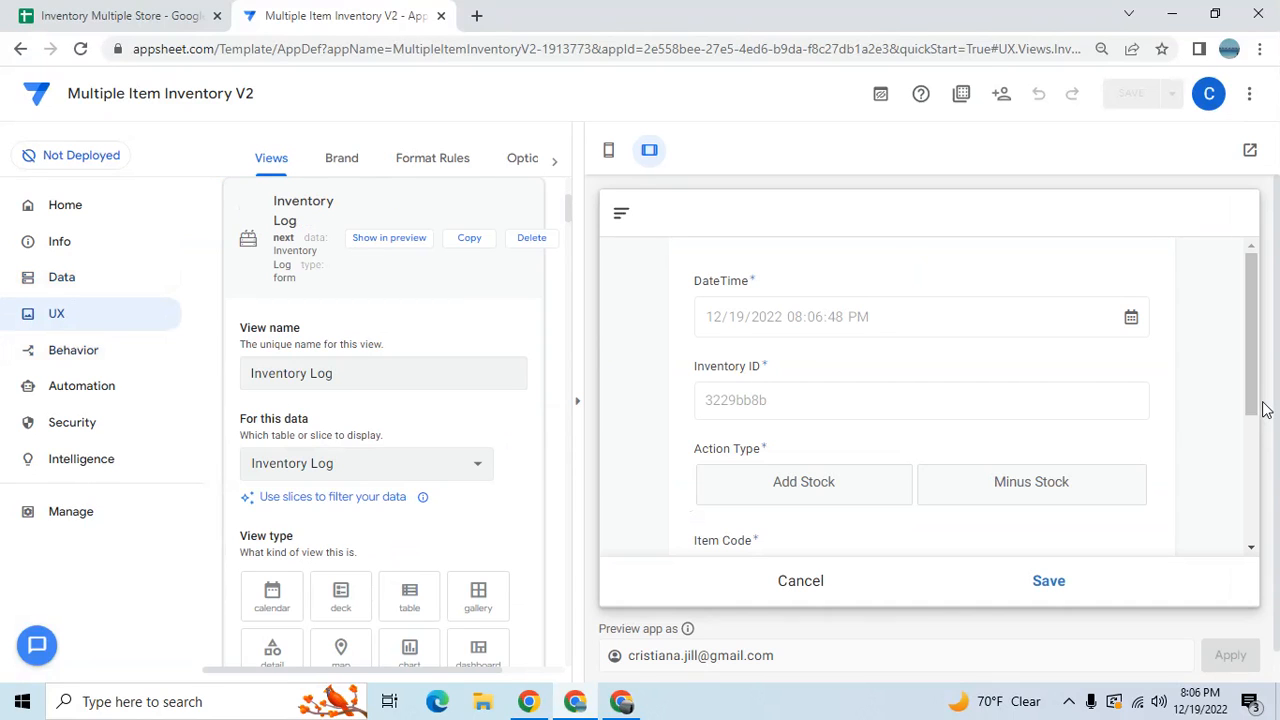
{"action": "left_click", "coordinate": [800, 585]}
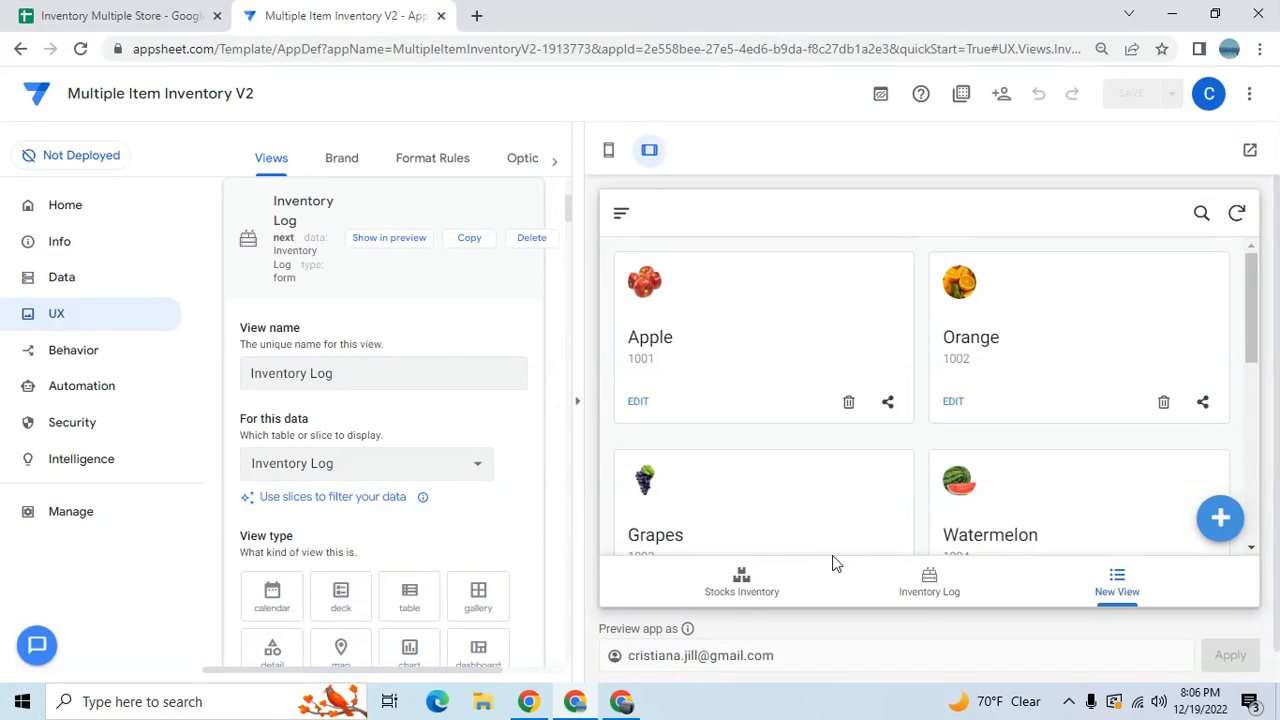
{"action": "left_click", "coordinate": [766, 573]}
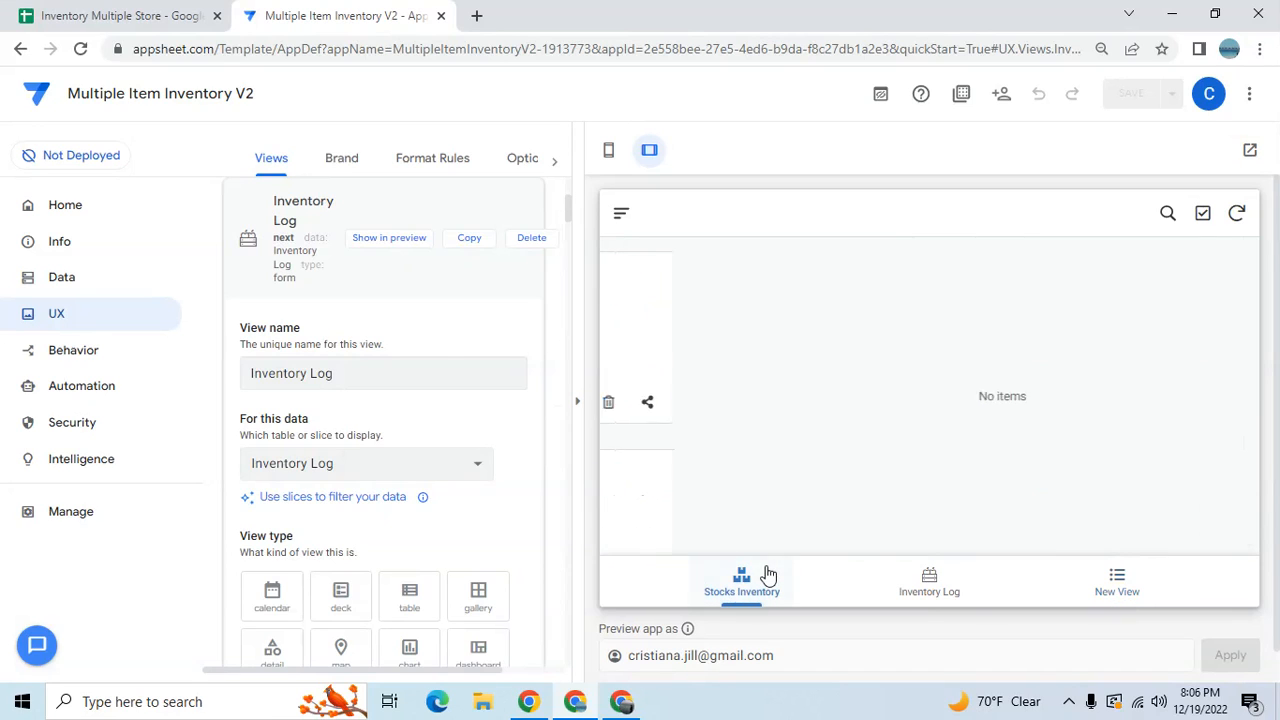
{"action": "left_click", "coordinate": [940, 576]}
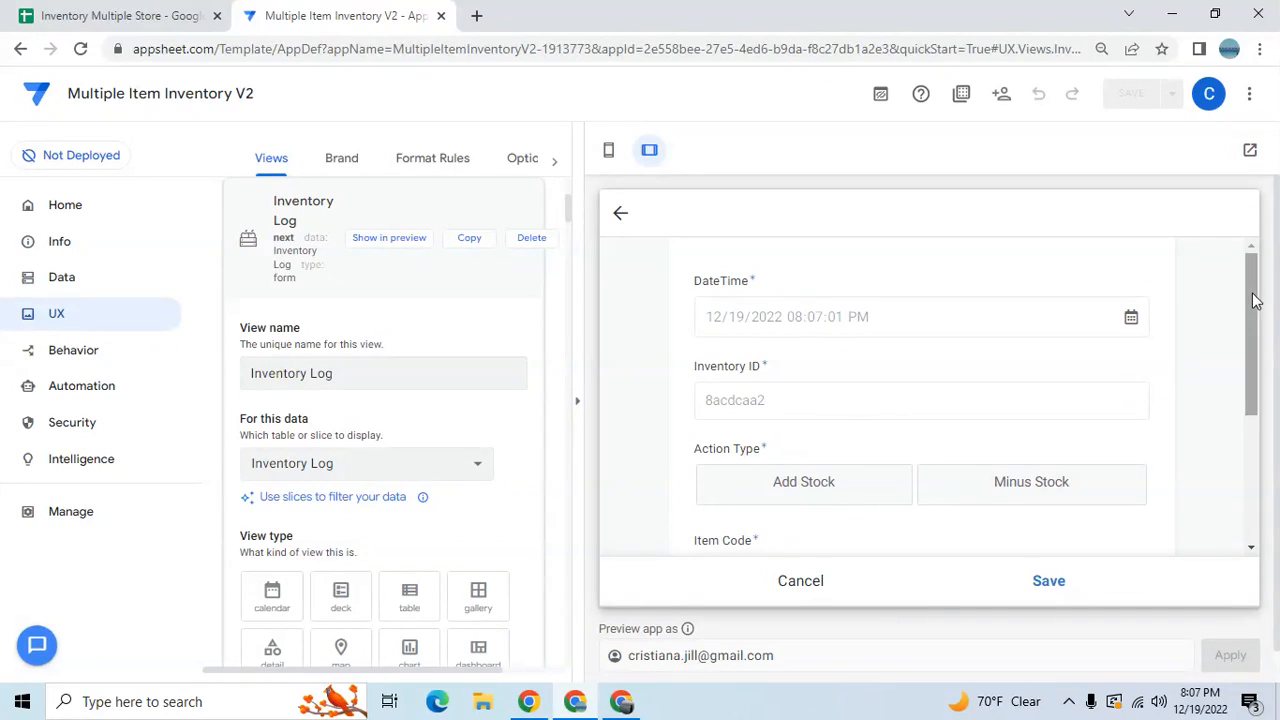
{"action": "left_click_drag", "start_coordinate": [1251, 300], "coordinate": [1249, 430]}
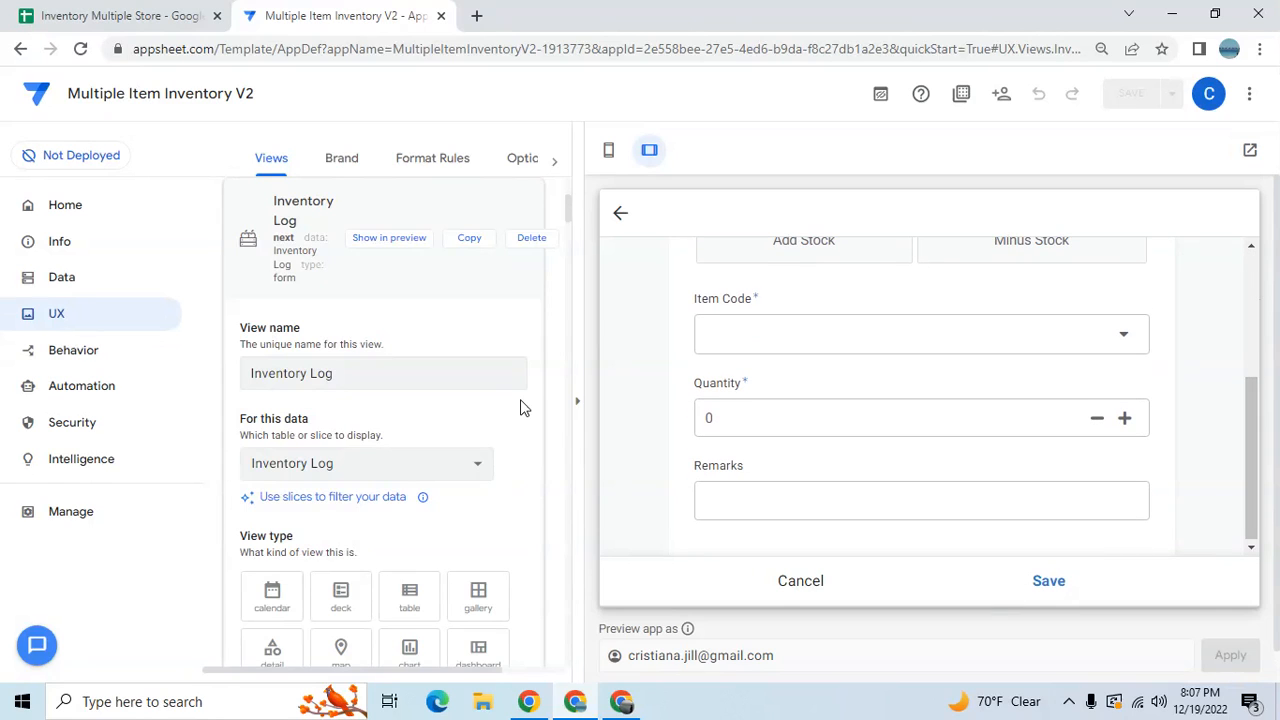
{"action": "left_click", "coordinate": [578, 402]}
Create a new data slice and name it "Add Stocks".
{"action": "left_click", "coordinate": [91, 288]}
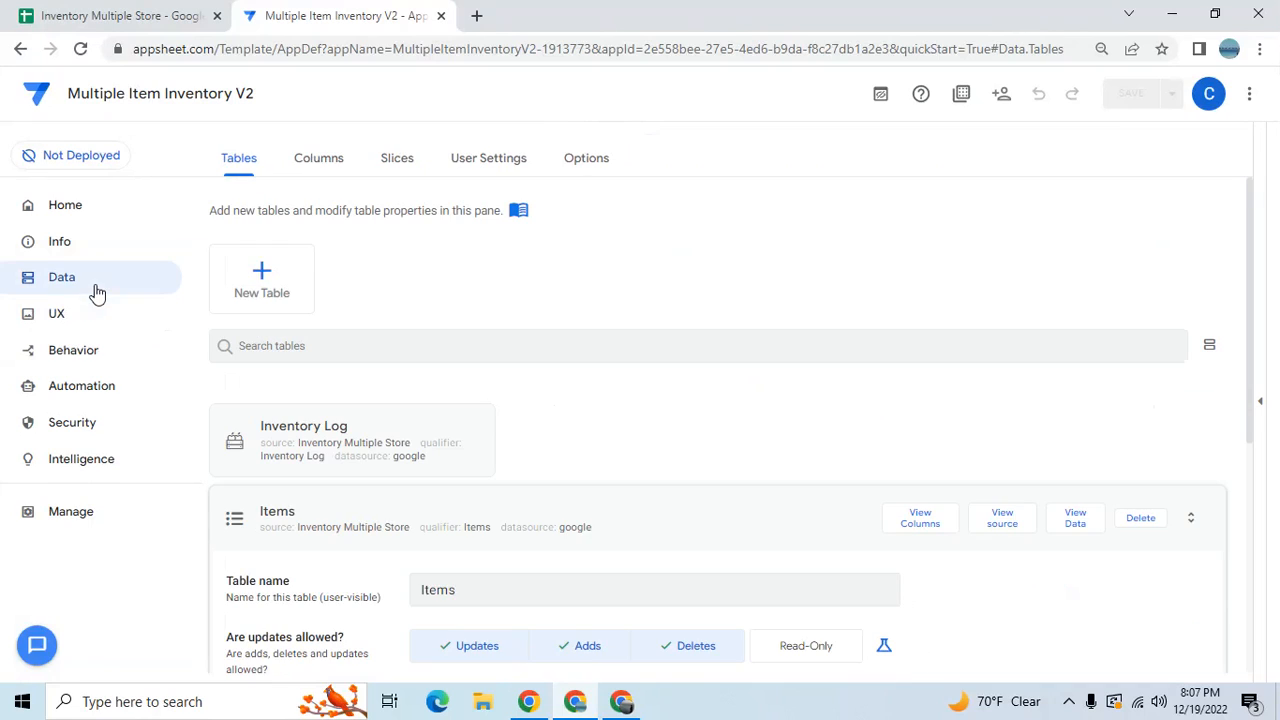
{"action": "left_click", "coordinate": [333, 160]}
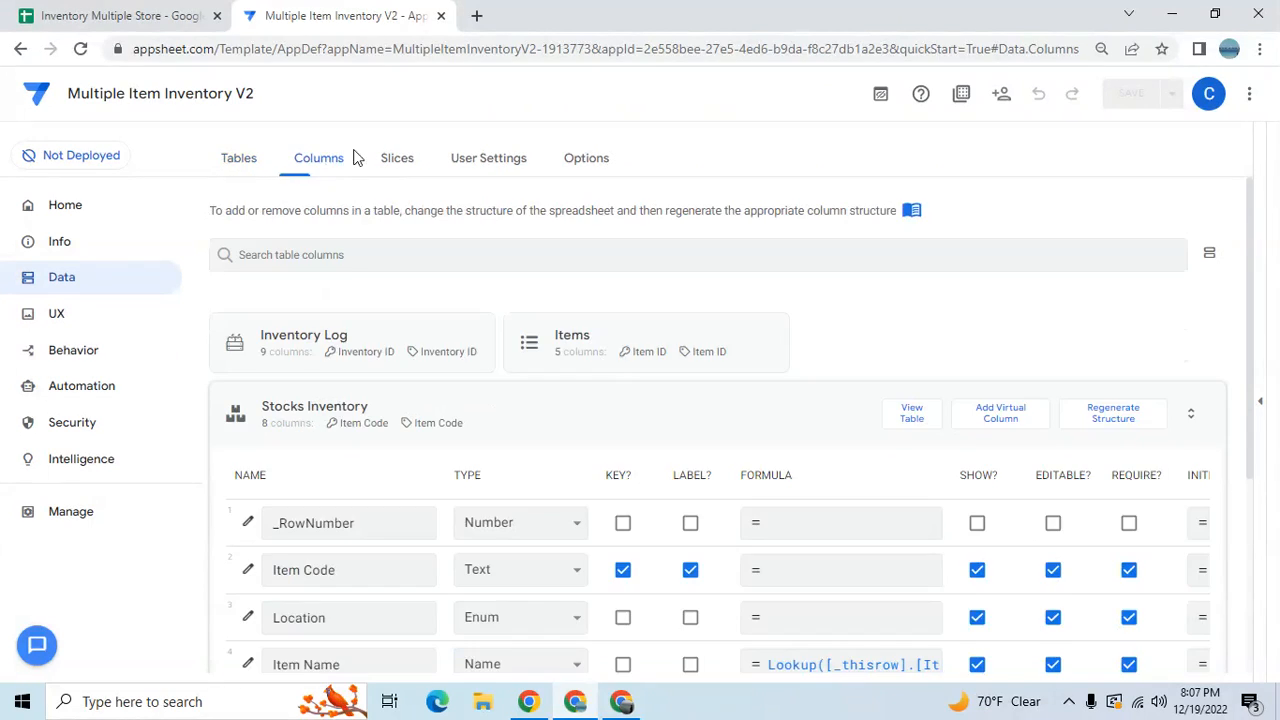
{"action": "left_click", "coordinate": [403, 160]}
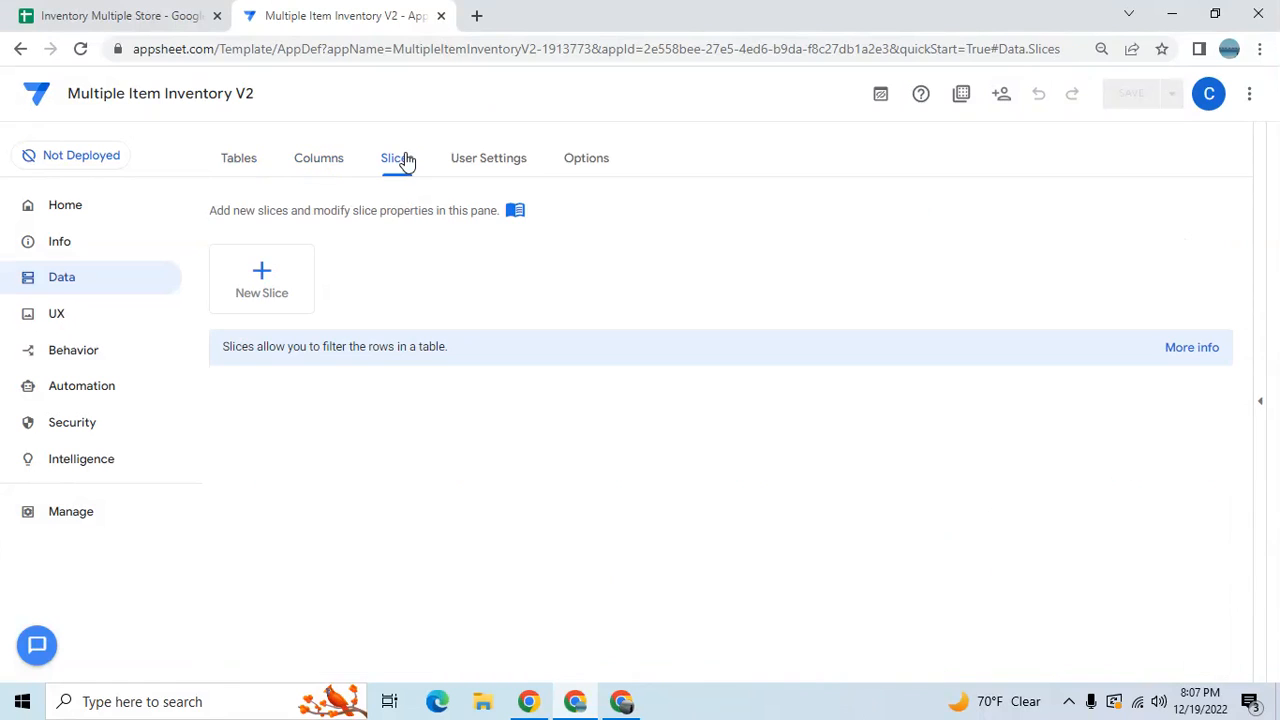
{"action": "left_click", "coordinate": [261, 276]}
{"action": "left_click", "coordinate": [390, 508]}
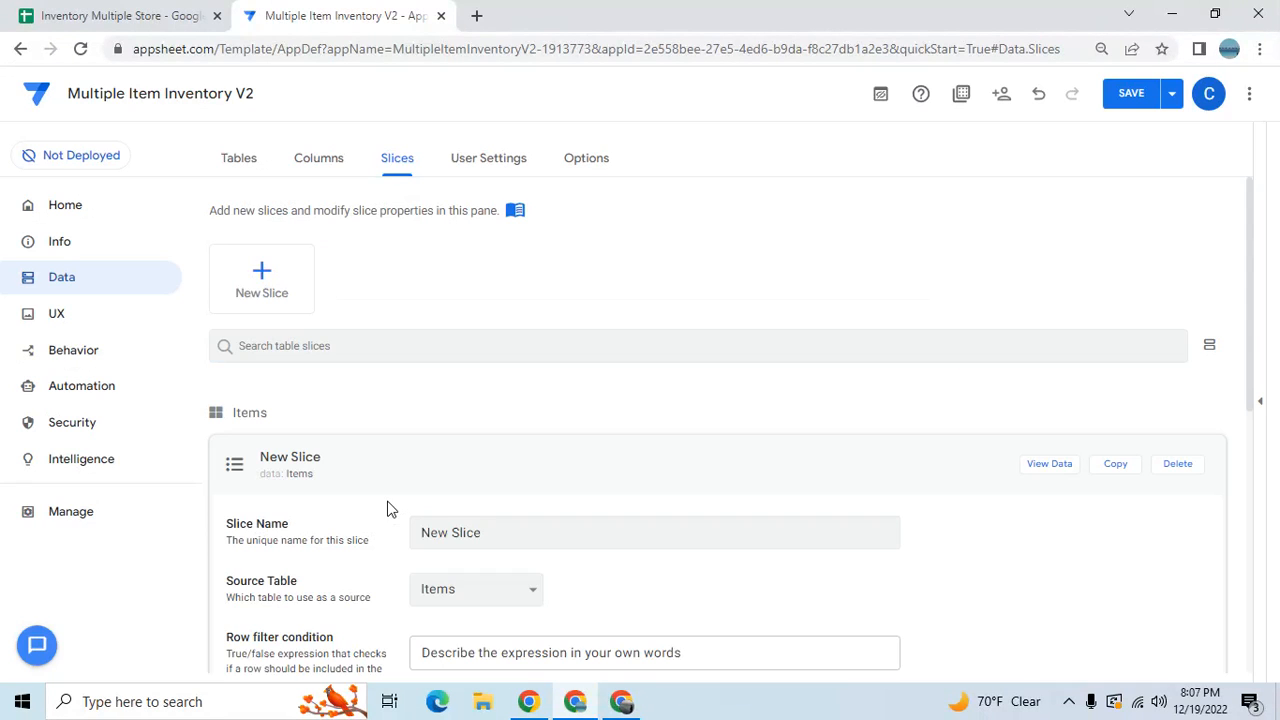
{"action": "left_click", "coordinate": [517, 532]}
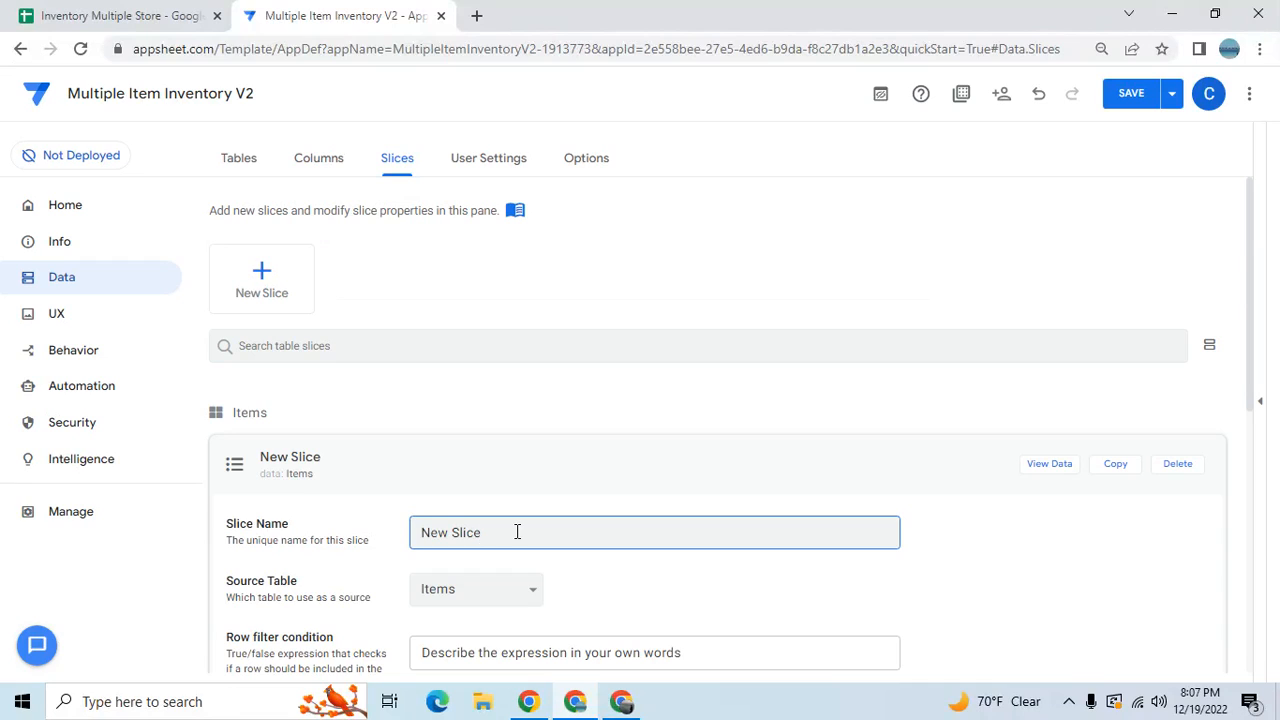
{"action": "key", "text": "BackSpace"}
{"action": "key", "text": "BackSpace"}
{"action": "key", "text": "BackSpace"}
{"action": "key", "text": "BackSpace"}
{"action": "key", "text": "BackSpace"}
{"action": "key", "text": "BackSpace"}
{"action": "key", "text": "BackSpace"}
{"action": "key", "text": "BackSpace"}
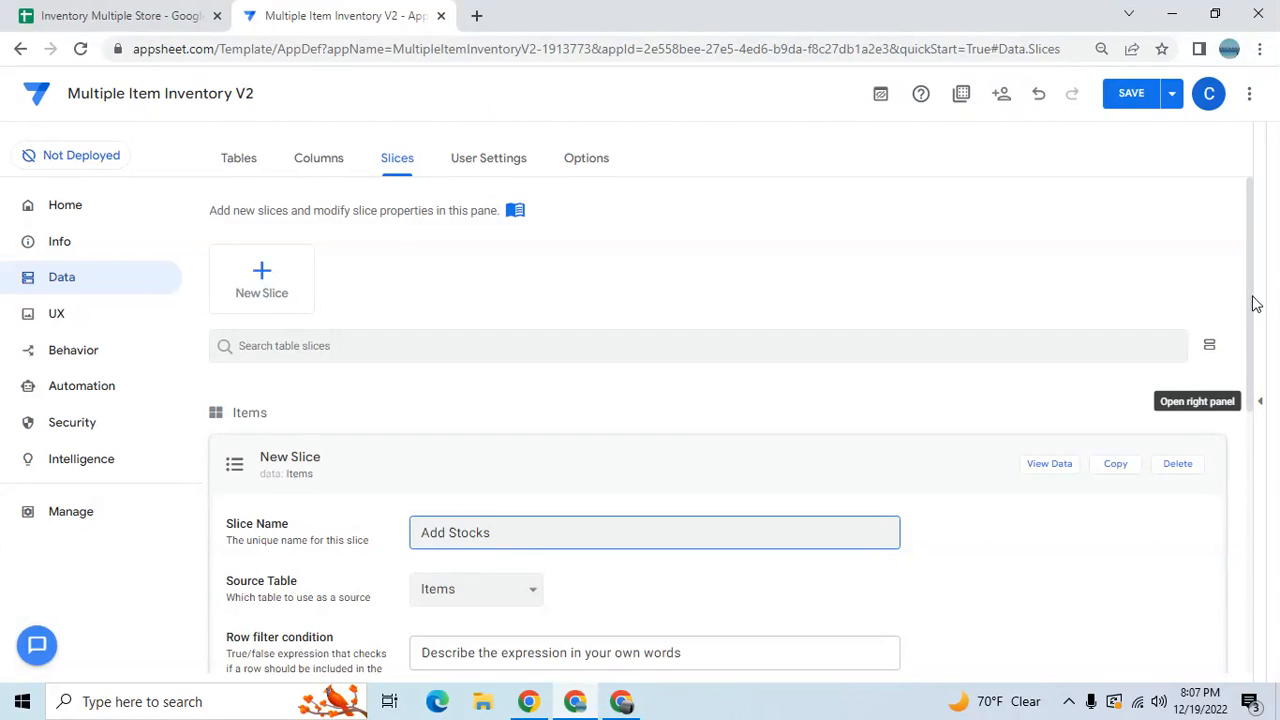
Set the Add Stocks slice's source table to Inventory Log.
{"action": "left_click_drag", "start_coordinate": [1253, 303], "coordinate": [1237, 465]}
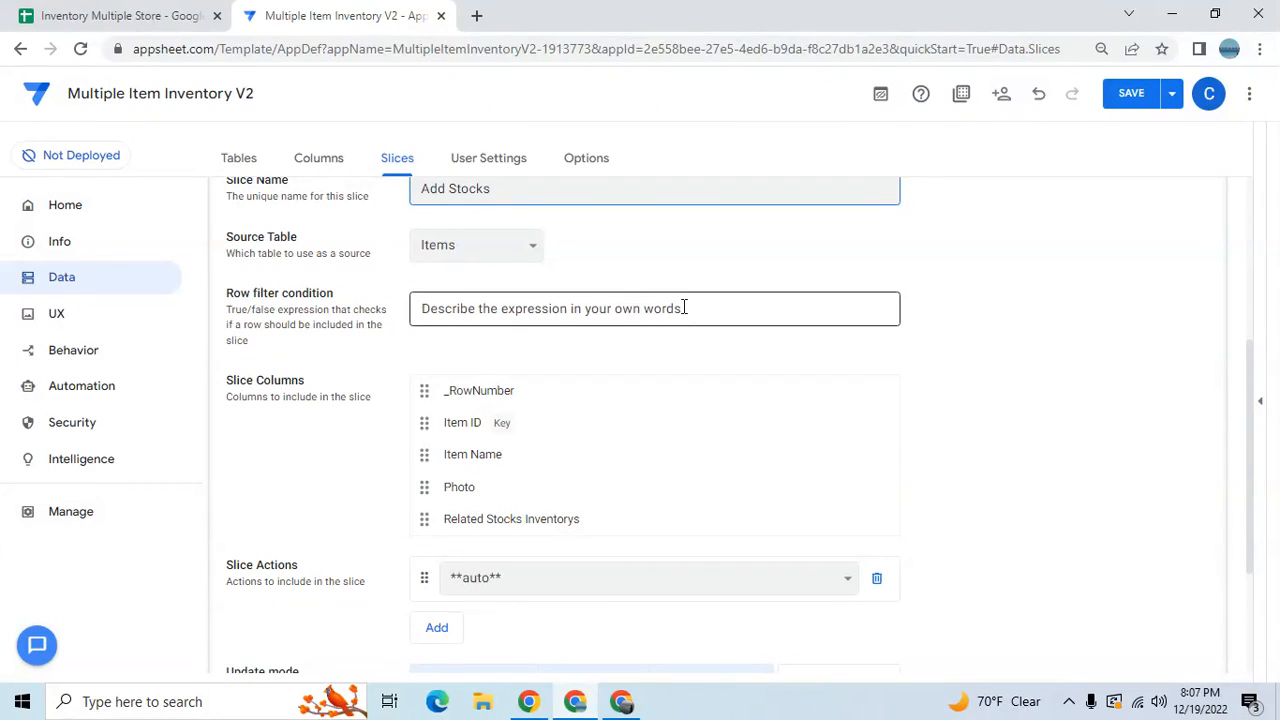
{"action": "left_click", "coordinate": [684, 308]}
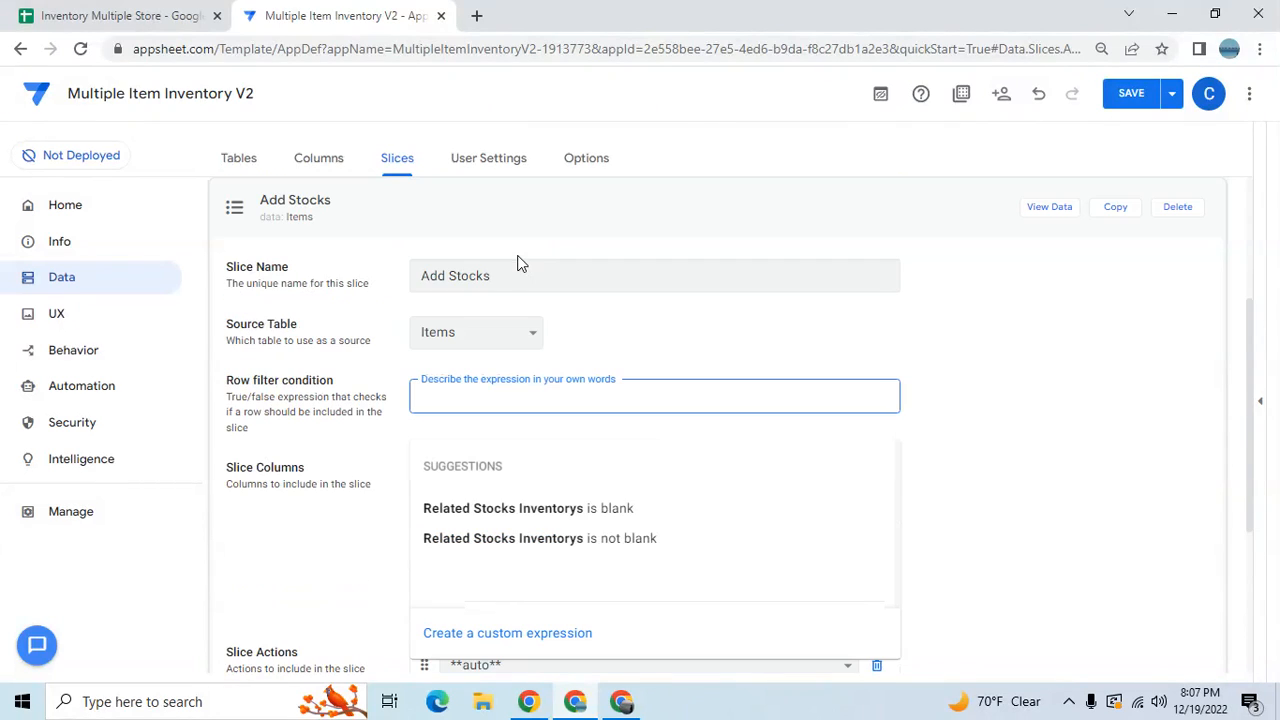
{"action": "left_click", "coordinate": [505, 333]}
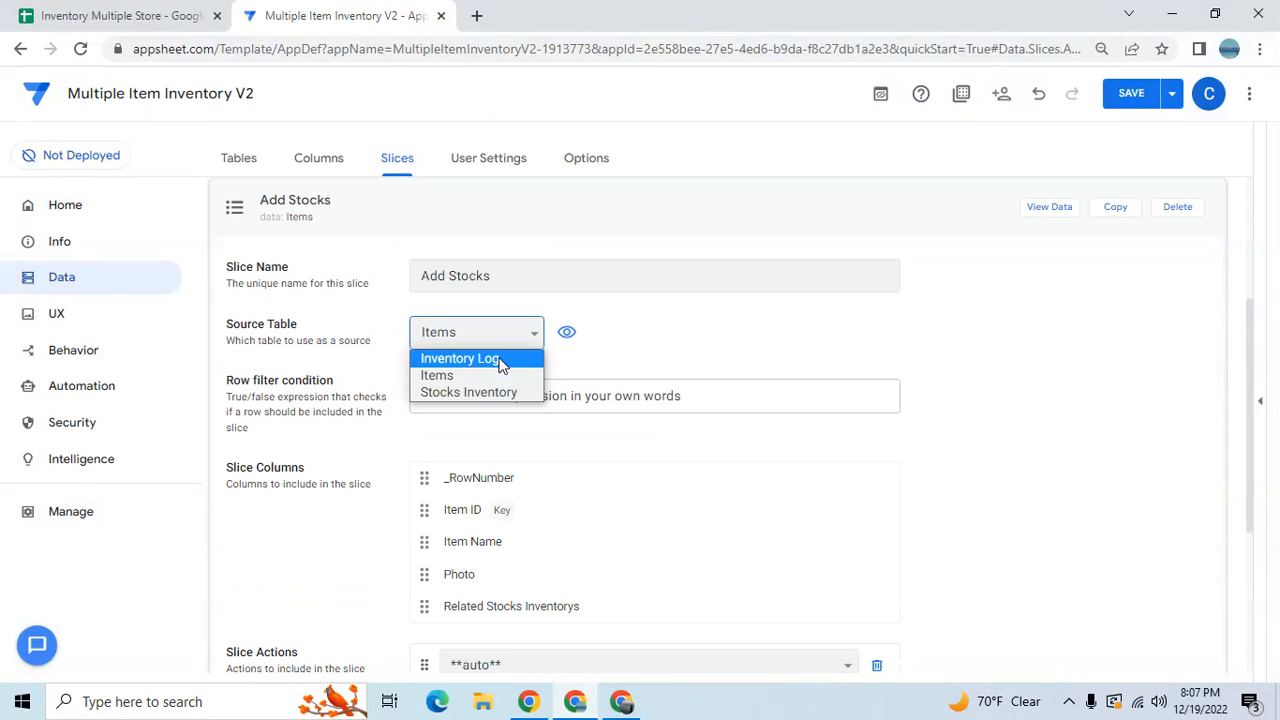
{"action": "left_click", "coordinate": [497, 360]}
Give the Add Stocks slice the row filter [Action Type]="Add Stock" and disallow Adds in its update mode.
{"action": "left_click", "coordinate": [518, 397]}
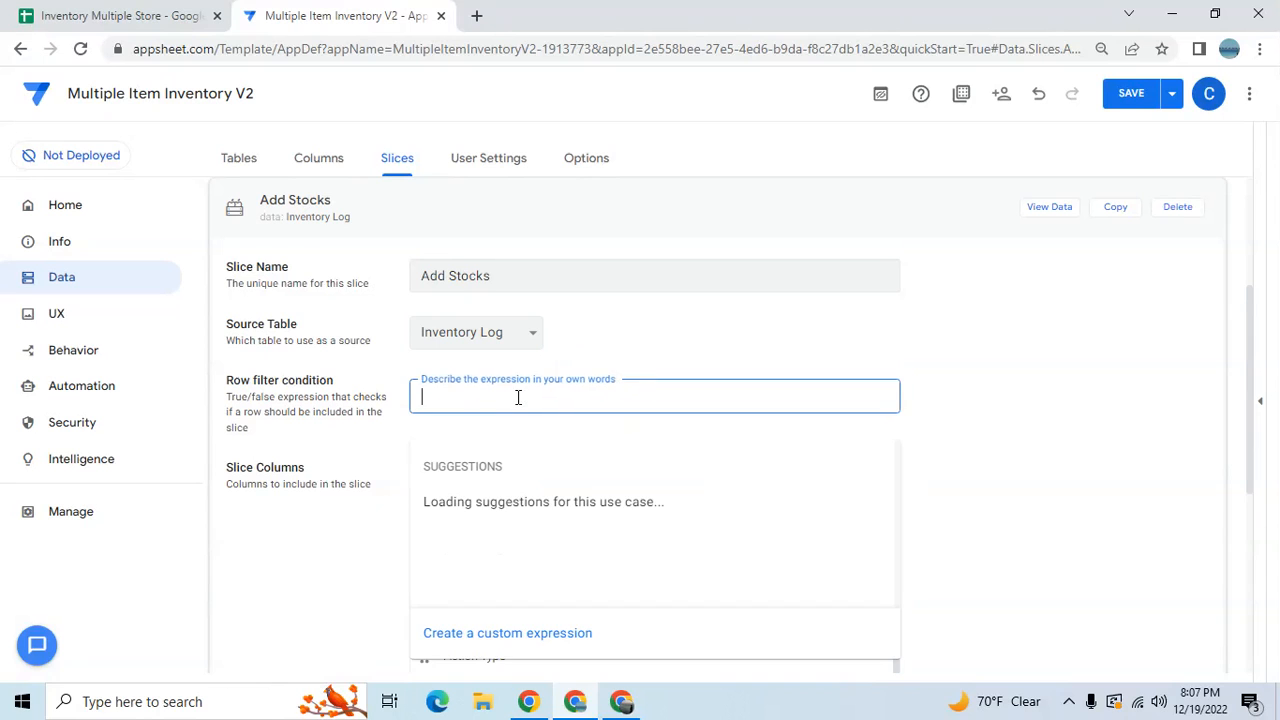
{"action": "left_click", "coordinate": [496, 634]}
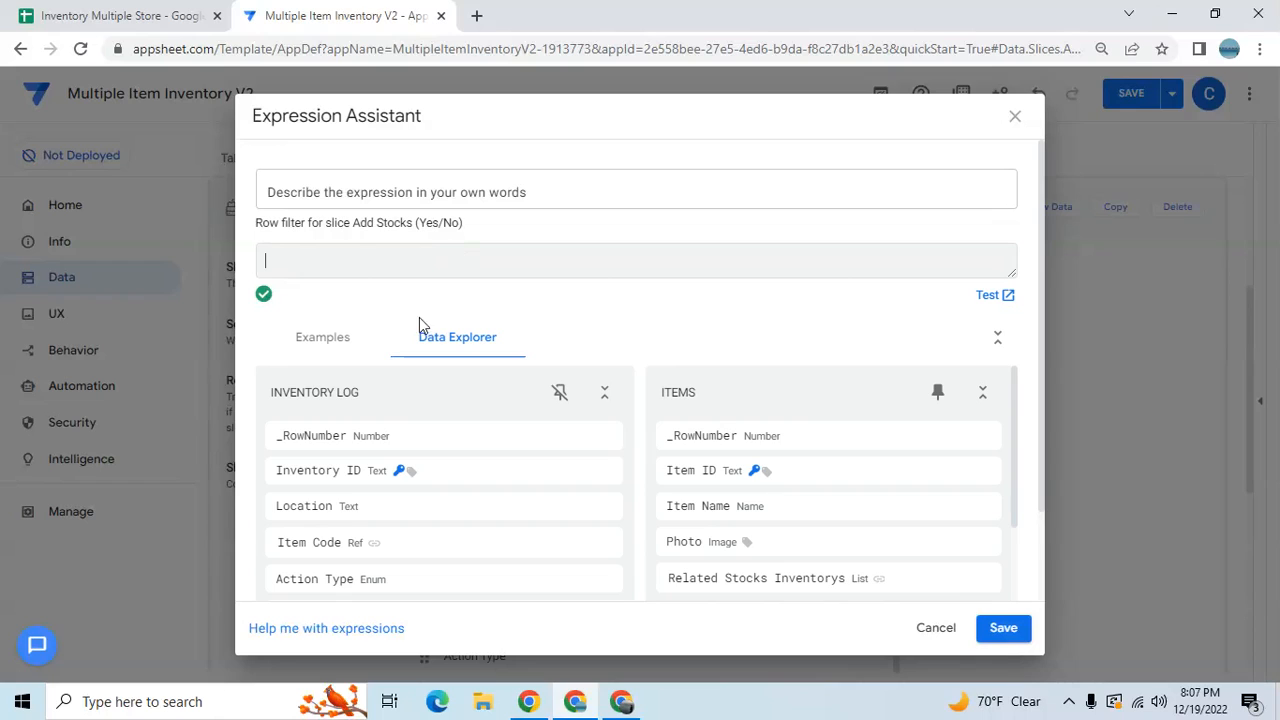
{"action": "left_click", "coordinate": [333, 337]}
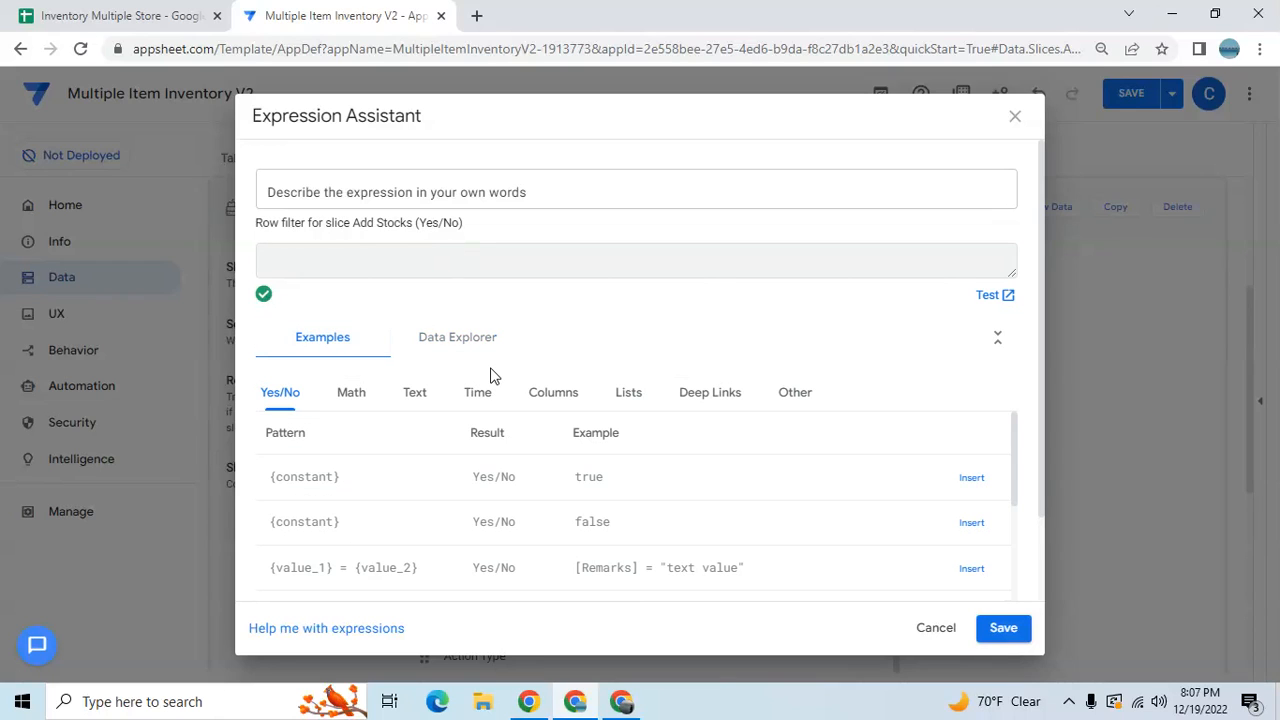
{"action": "left_click", "coordinate": [555, 395]}
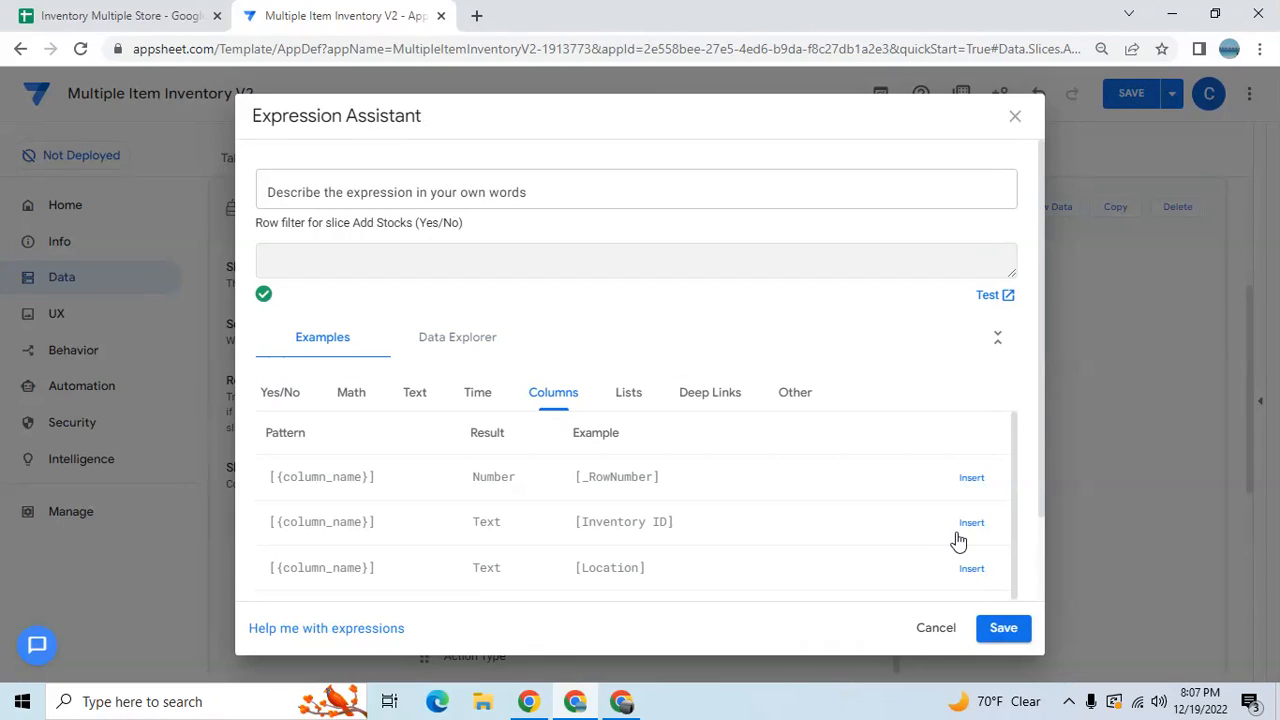
{"action": "scroll", "coordinate": [1022, 486], "scroll_direction": "down", "scroll_amount": 1}
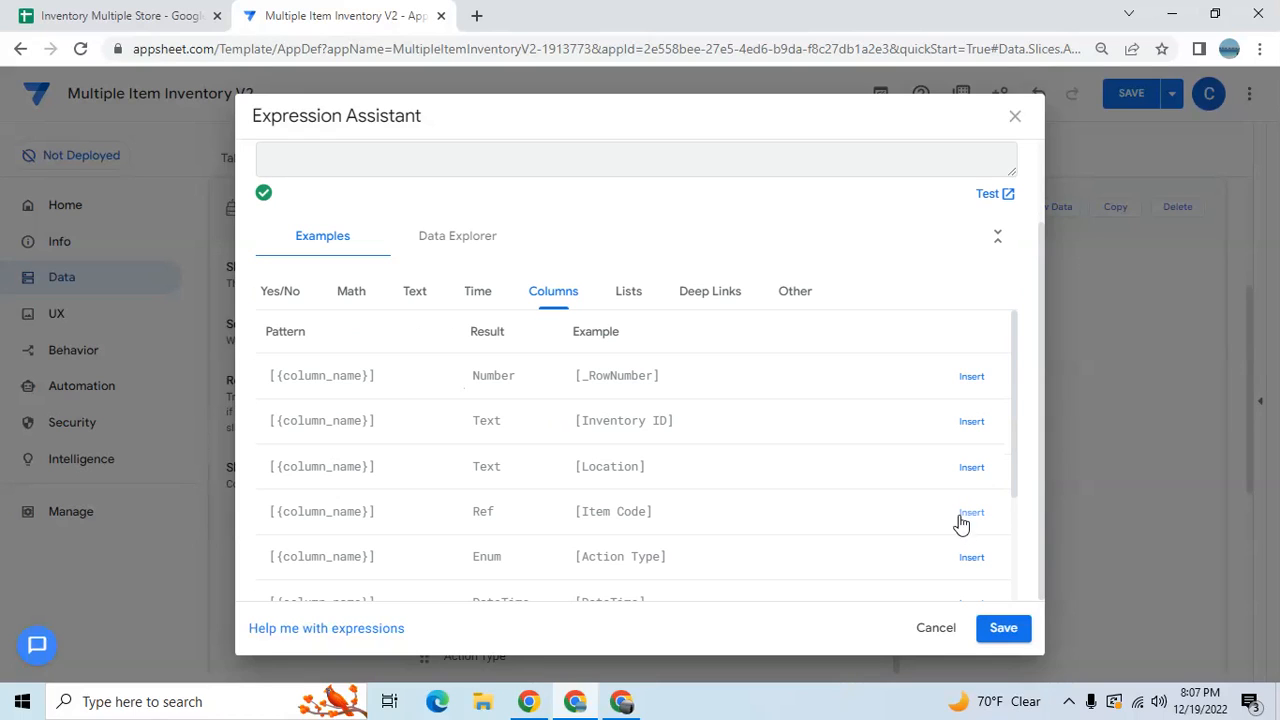
{"action": "left_click", "coordinate": [969, 558]}
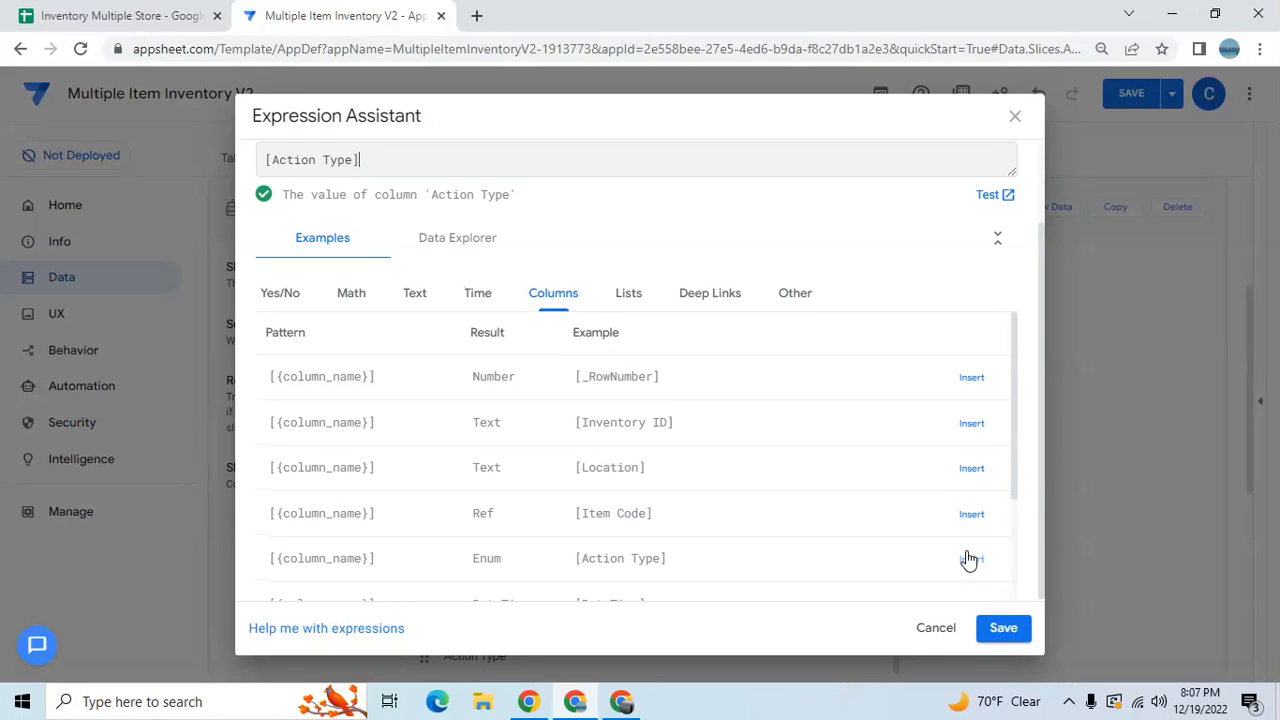
{"action": "type", "text": "=\"Add Stock"}
{"action": "left_click", "coordinate": [997, 630]}
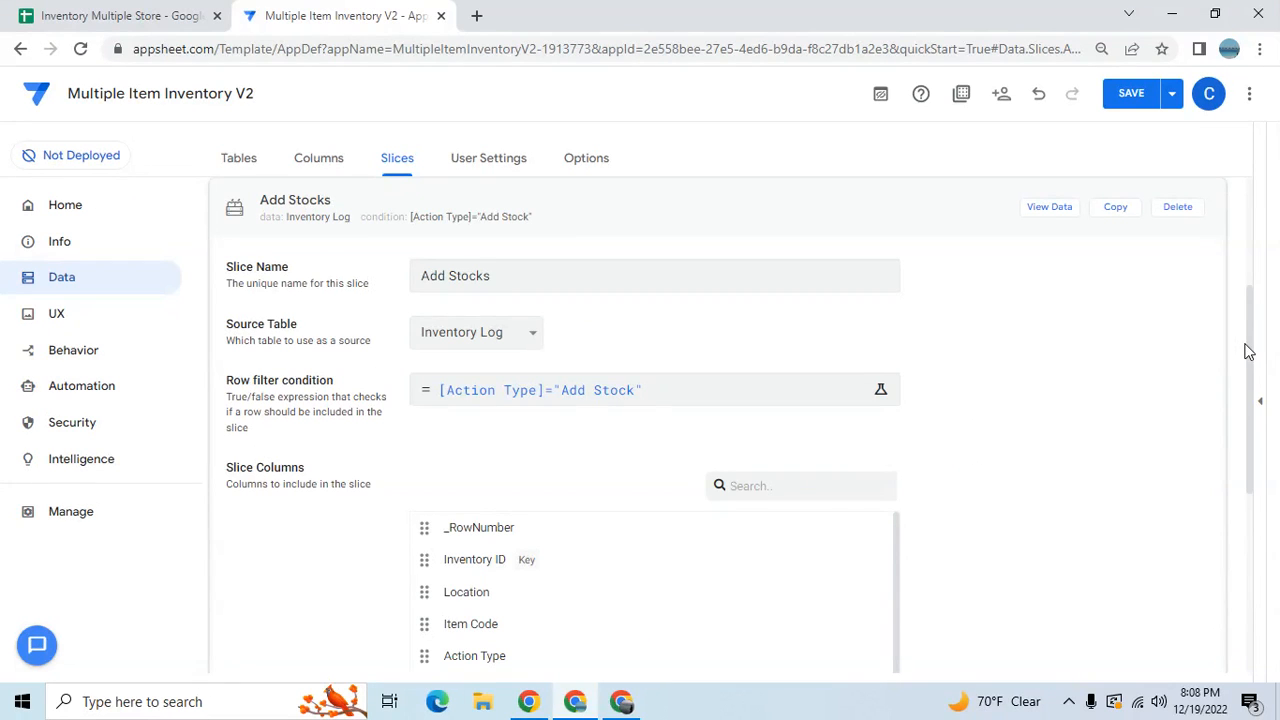
{"action": "left_click_drag", "start_coordinate": [1253, 355], "coordinate": [1253, 506]}
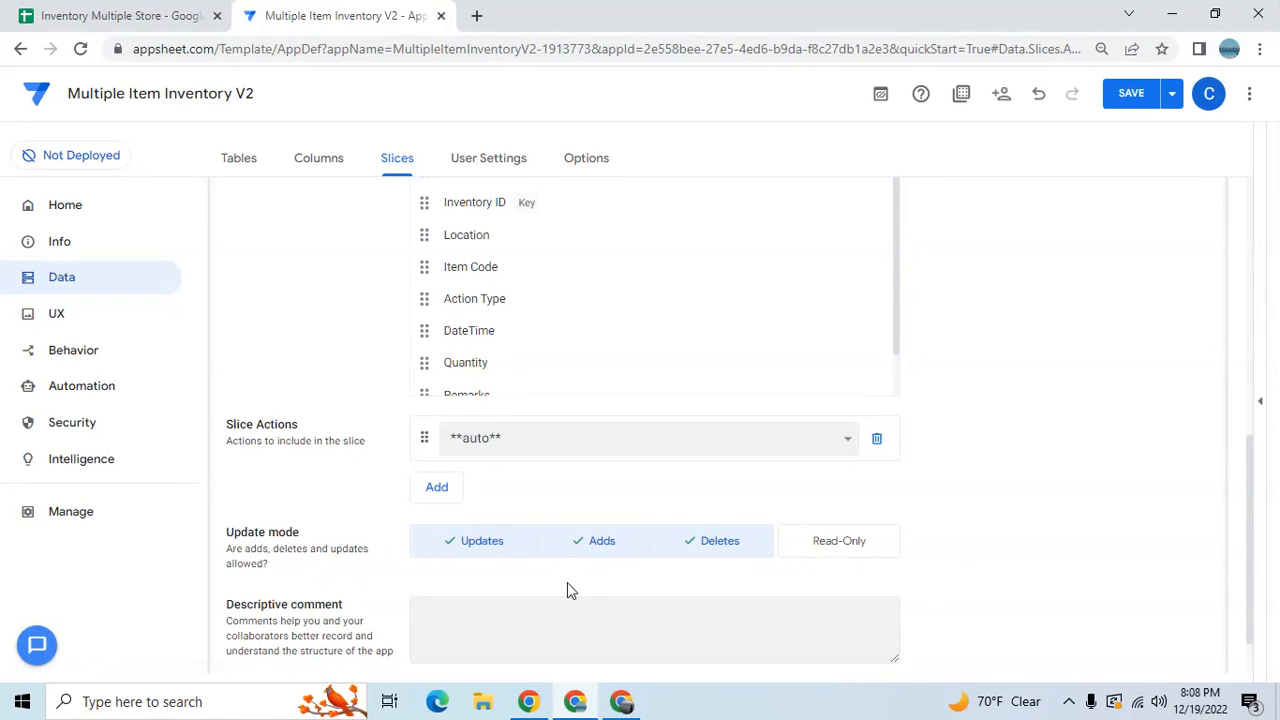
{"action": "left_click", "coordinate": [601, 545]}
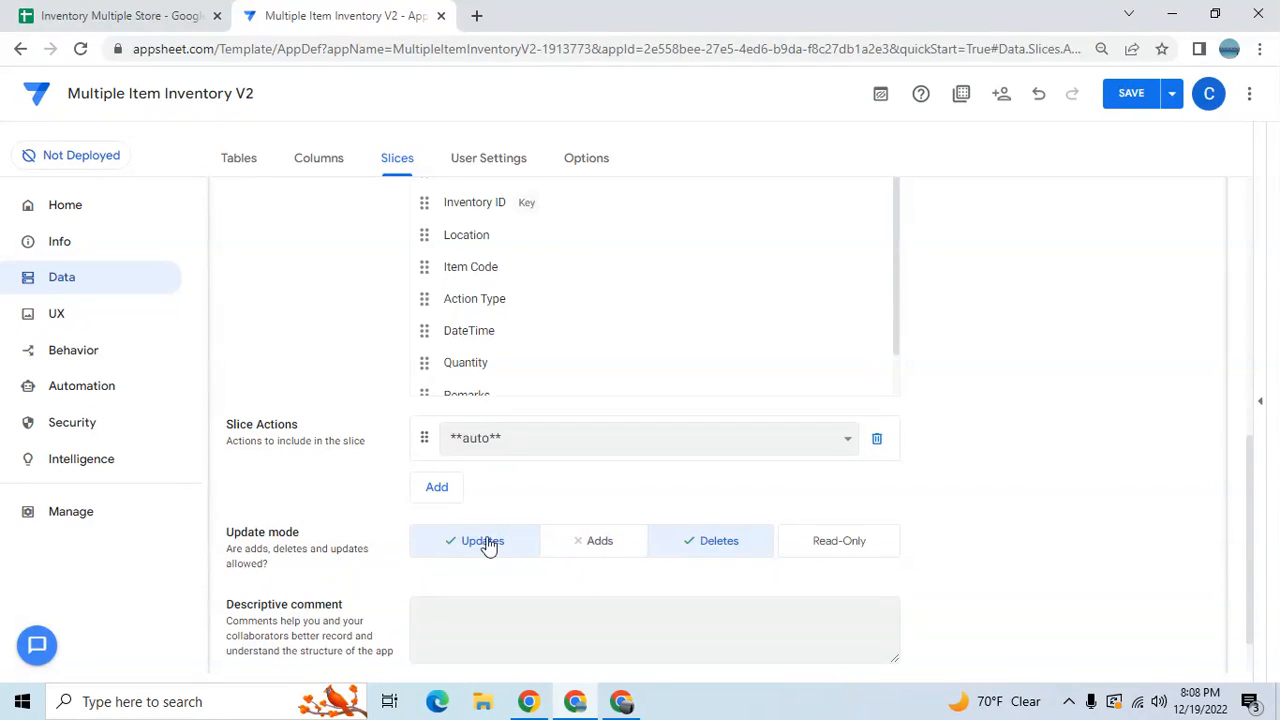
Create a new view named "Add Stocks" with menu position and the table view type.
{"action": "left_click", "coordinate": [52, 318]}
{"action": "left_click", "coordinate": [262, 290]}
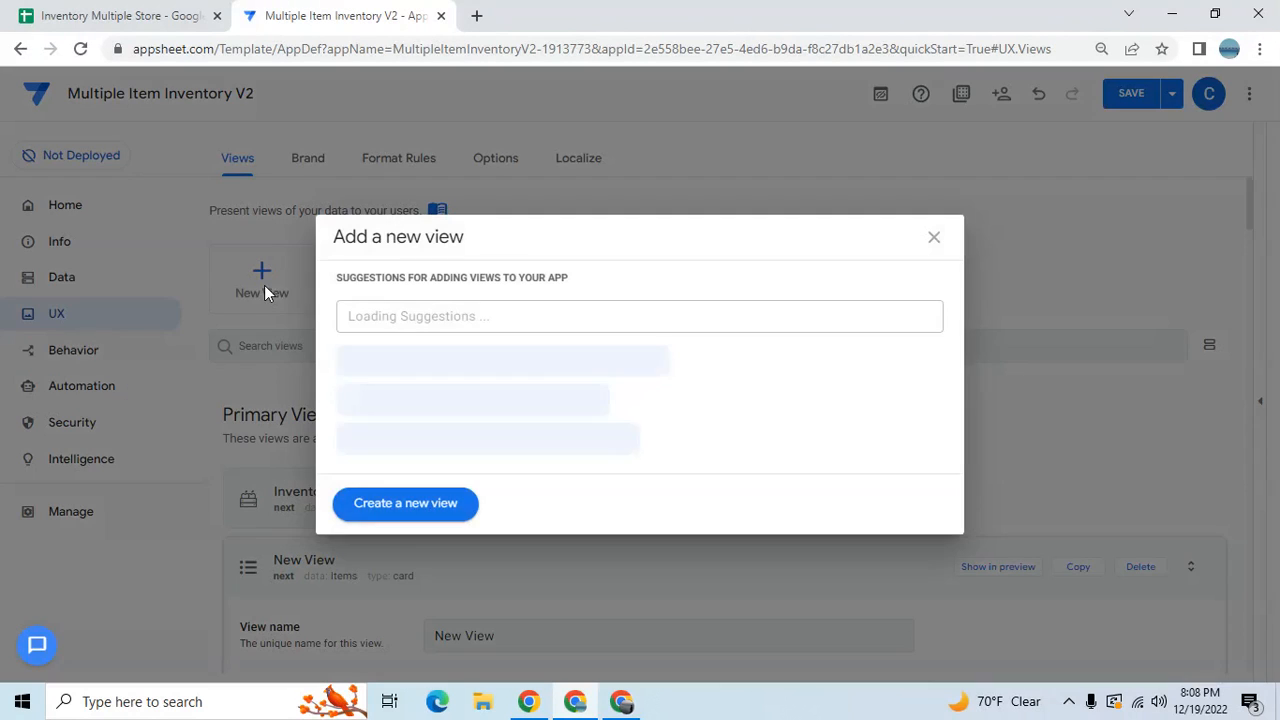
{"action": "left_click", "coordinate": [409, 505]}
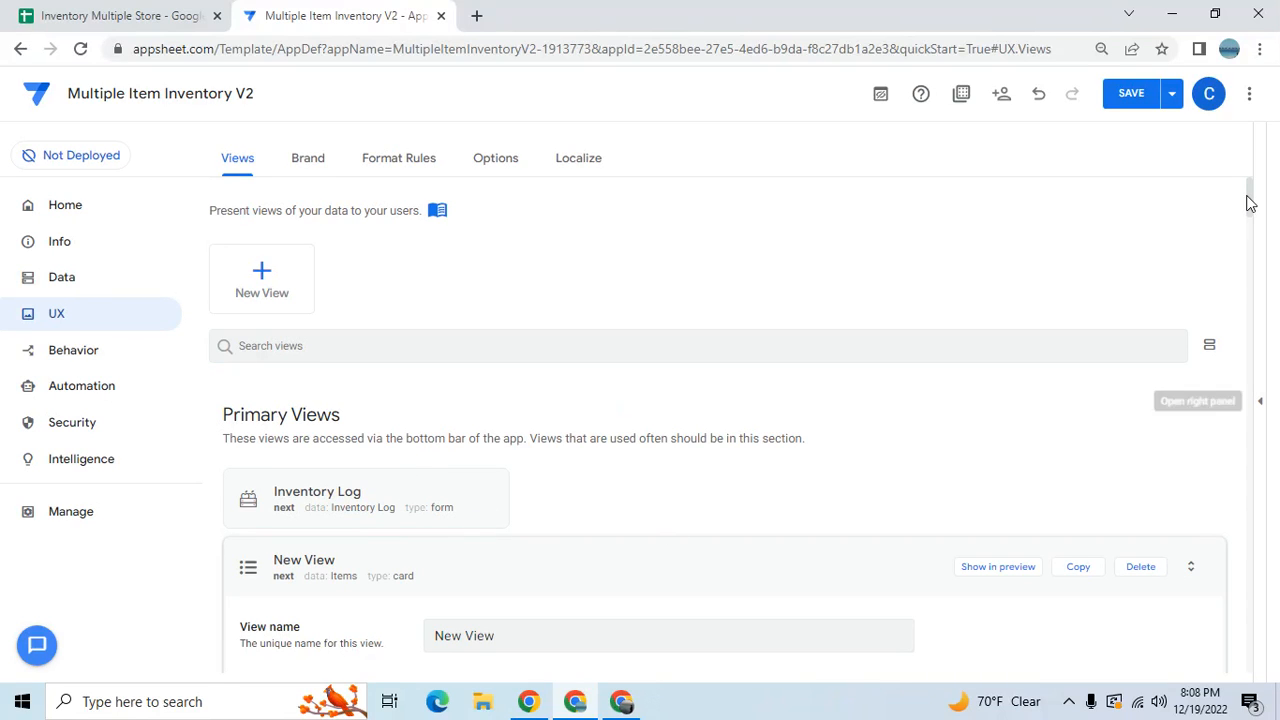
{"action": "scroll", "coordinate": [1249, 234], "scroll_direction": "down", "scroll_amount": 4}
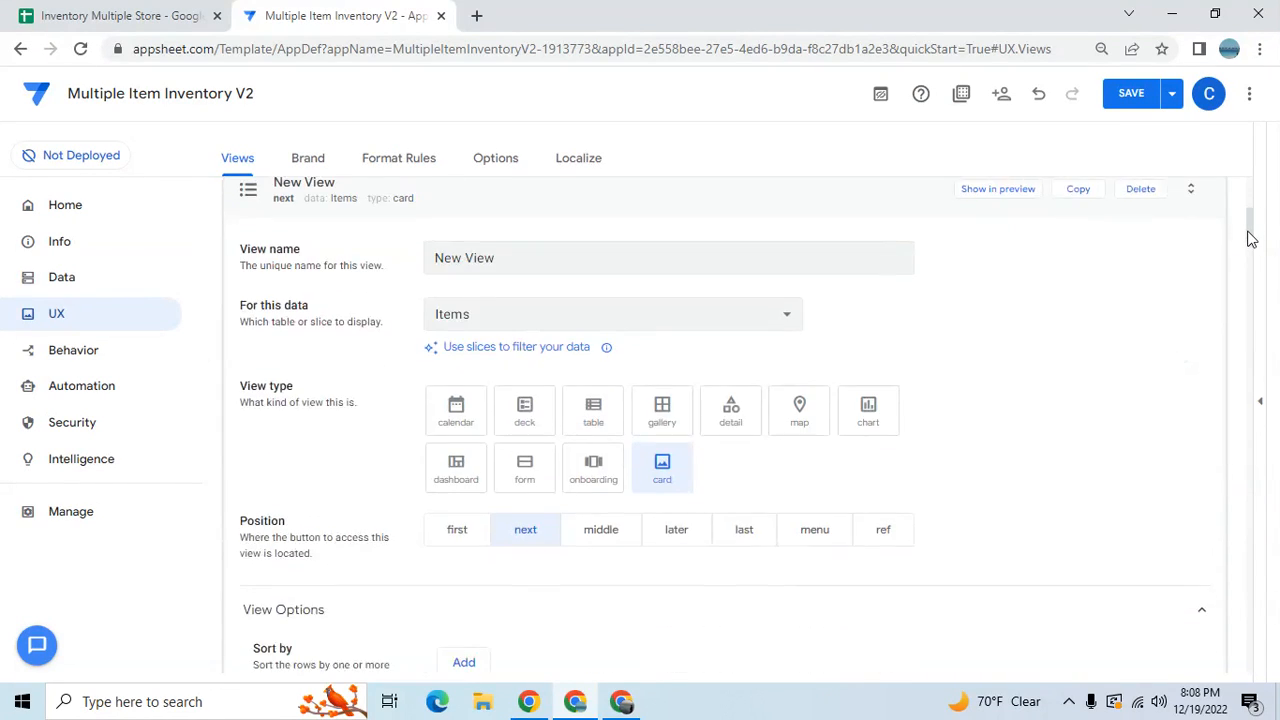
{"action": "left_click", "coordinate": [816, 533]}
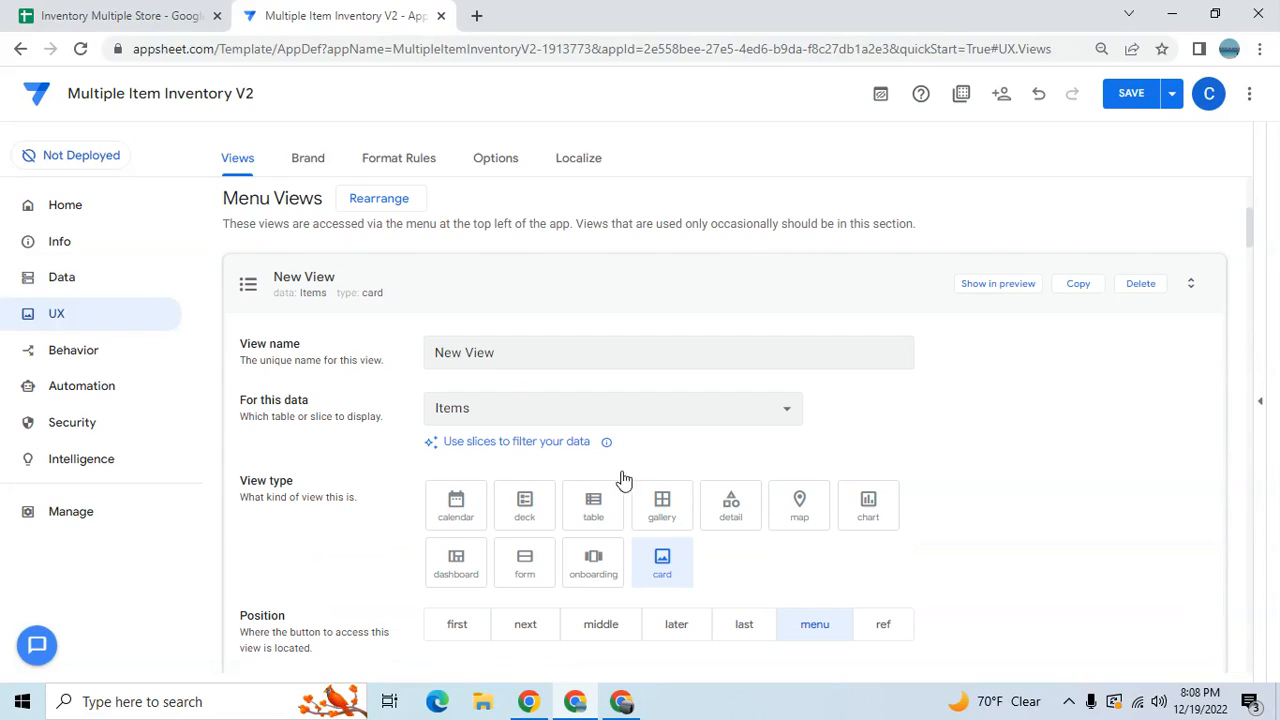
{"action": "left_click", "coordinate": [503, 352]}
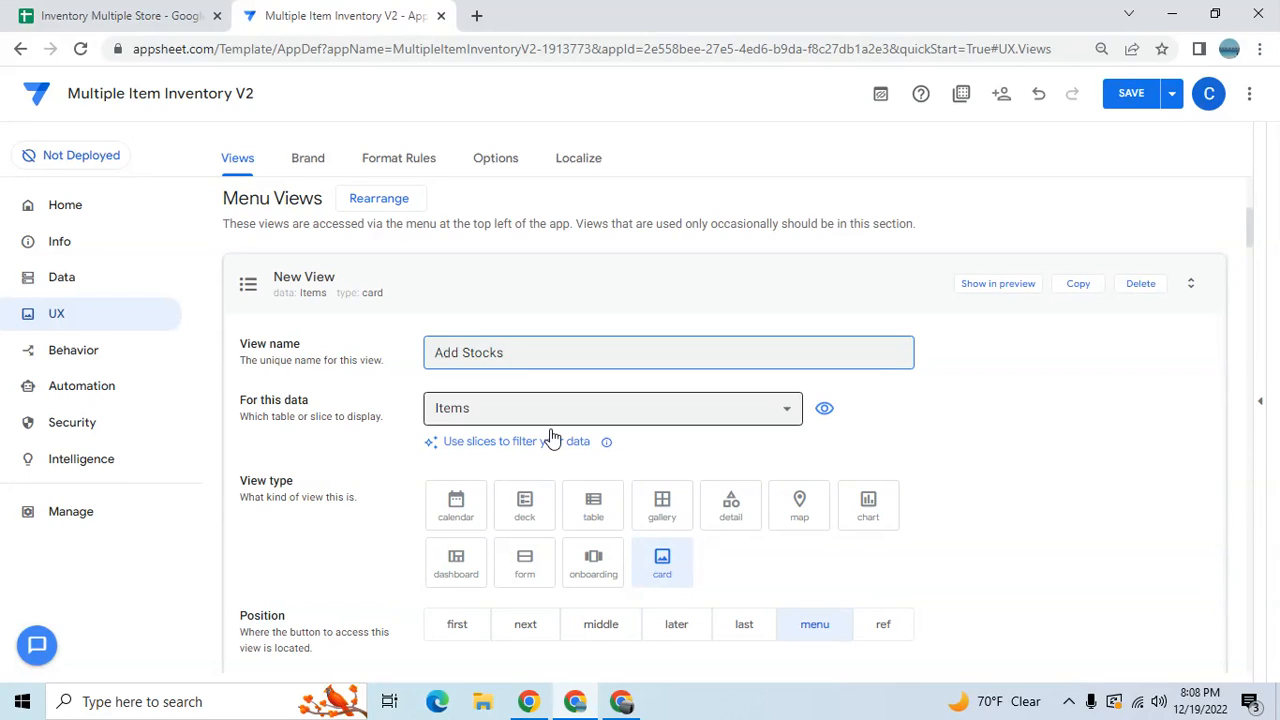
{"action": "left_click", "coordinate": [592, 508]}
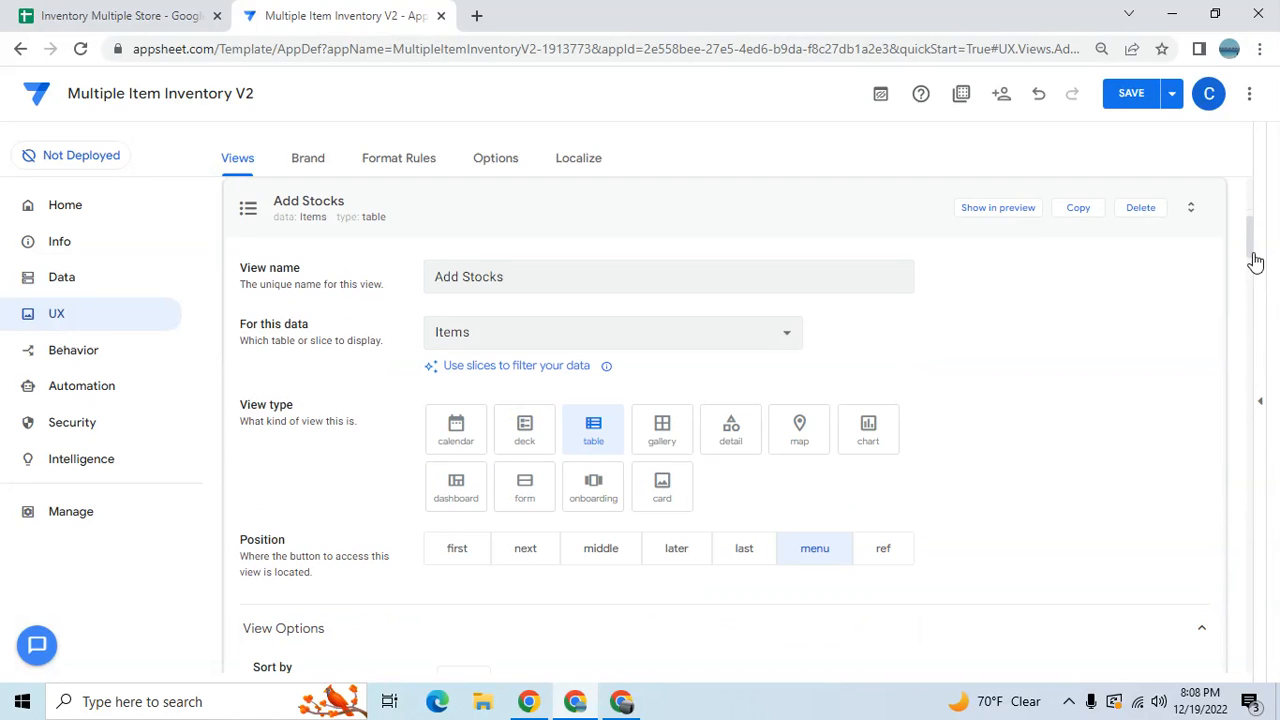
{"action": "left_click_drag", "start_coordinate": [1256, 254], "coordinate": [1249, 277]}
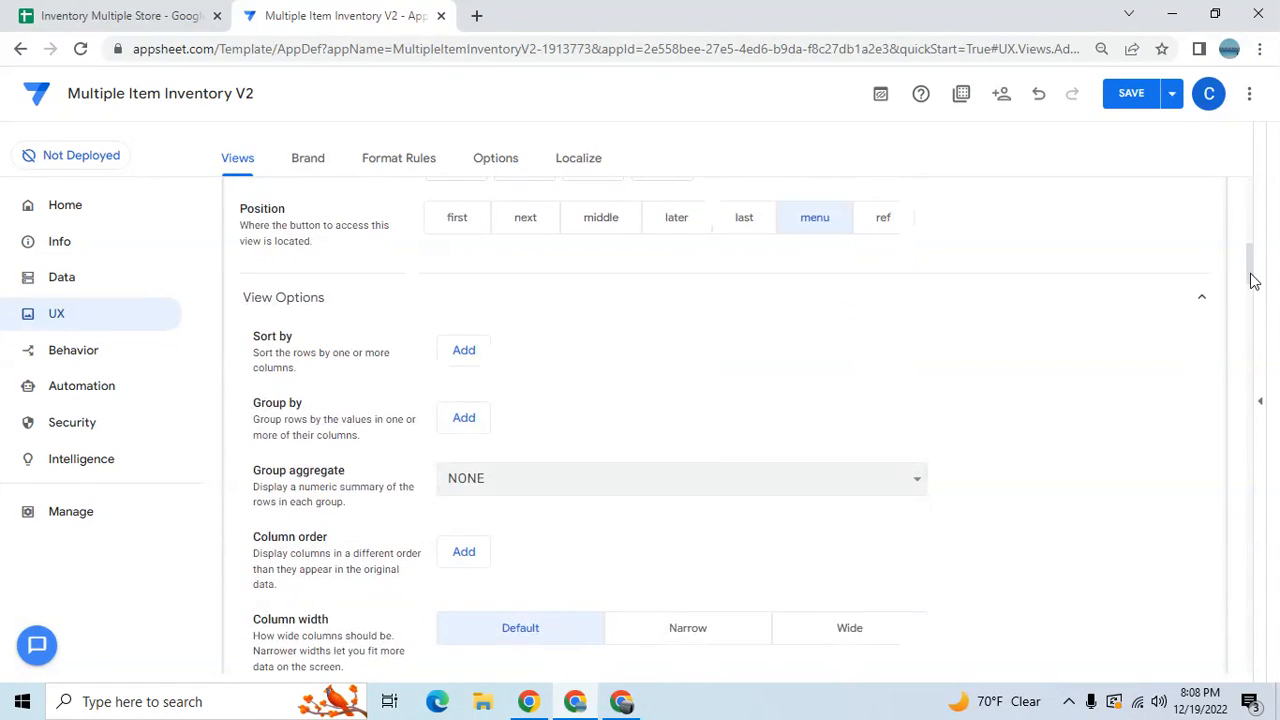
{"action": "left_click", "coordinate": [464, 421]}
{"action": "left_click", "coordinate": [528, 417]}
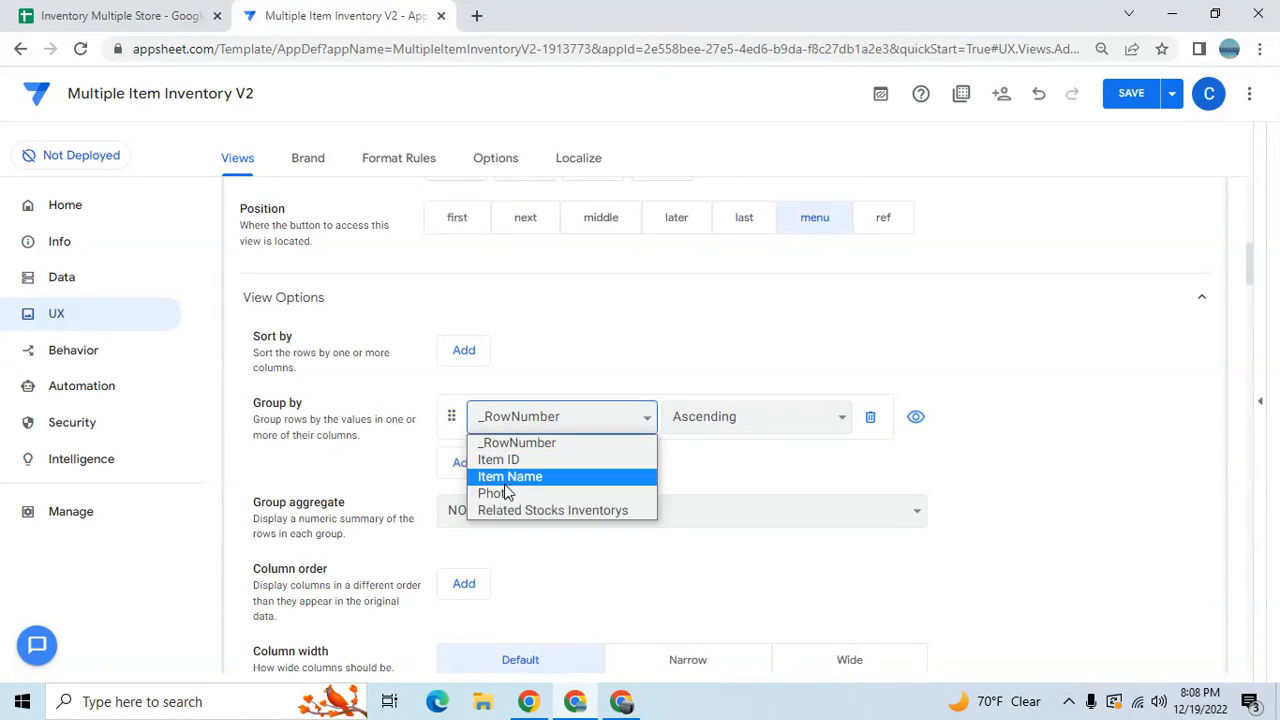
{"action": "left_click", "coordinate": [874, 426]}
{"action": "left_click", "coordinate": [872, 424]}
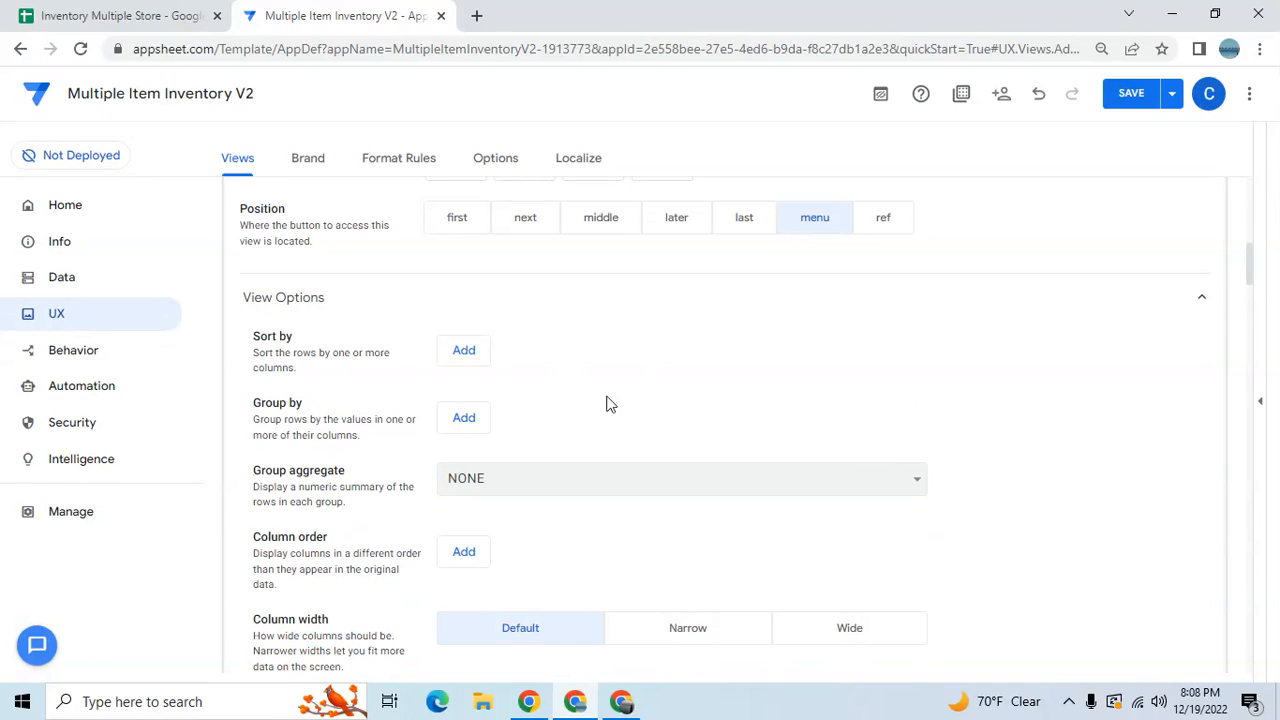
{"action": "left_click", "coordinate": [462, 349]}
{"action": "left_click", "coordinate": [505, 350]}
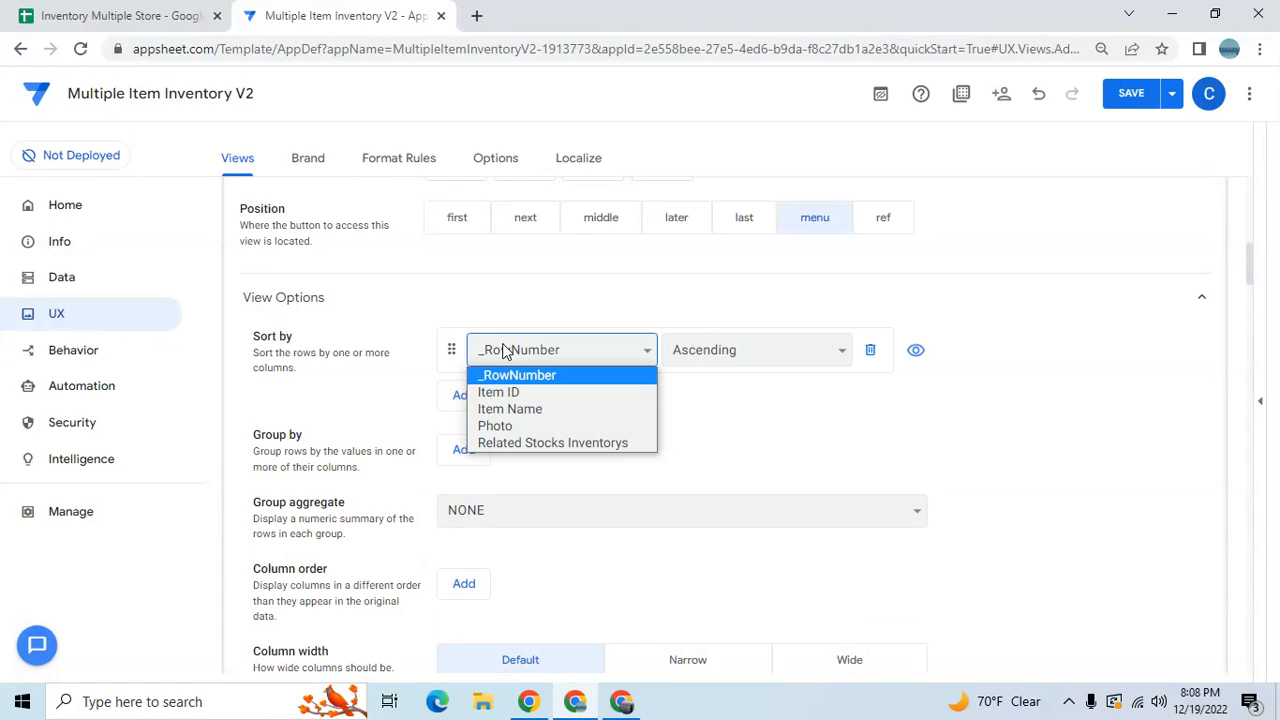
{"action": "left_click", "coordinate": [505, 350]}
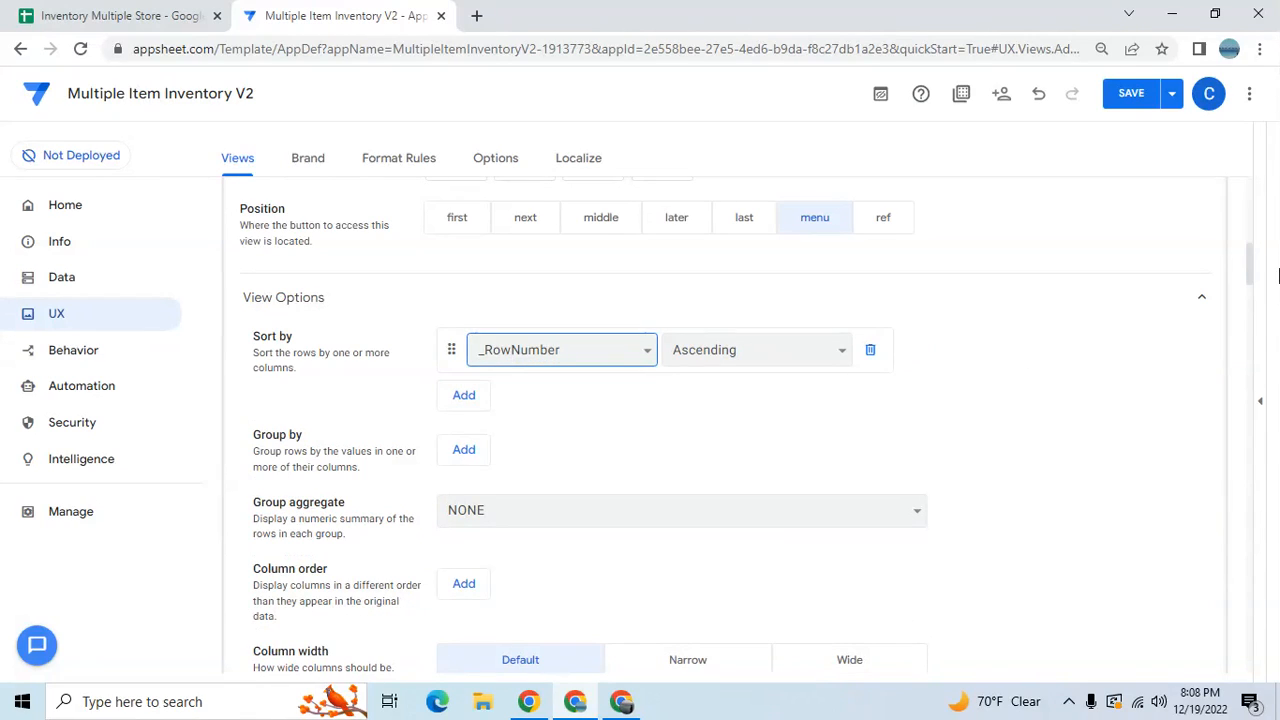
Set the Add Stocks view's data source to the Add Stocks slice.
{"action": "left_click_drag", "start_coordinate": [1253, 268], "coordinate": [1243, 237]}
{"action": "left_click", "coordinate": [762, 368]}
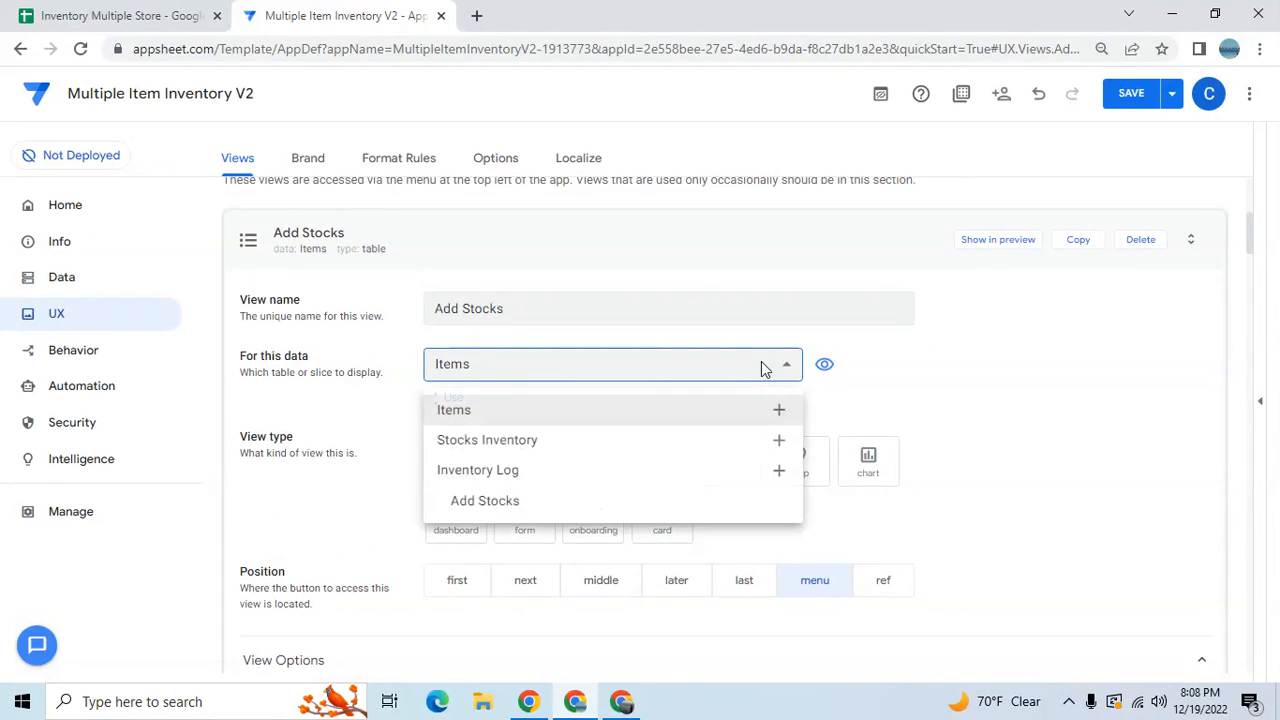
{"action": "left_click", "coordinate": [558, 505]}
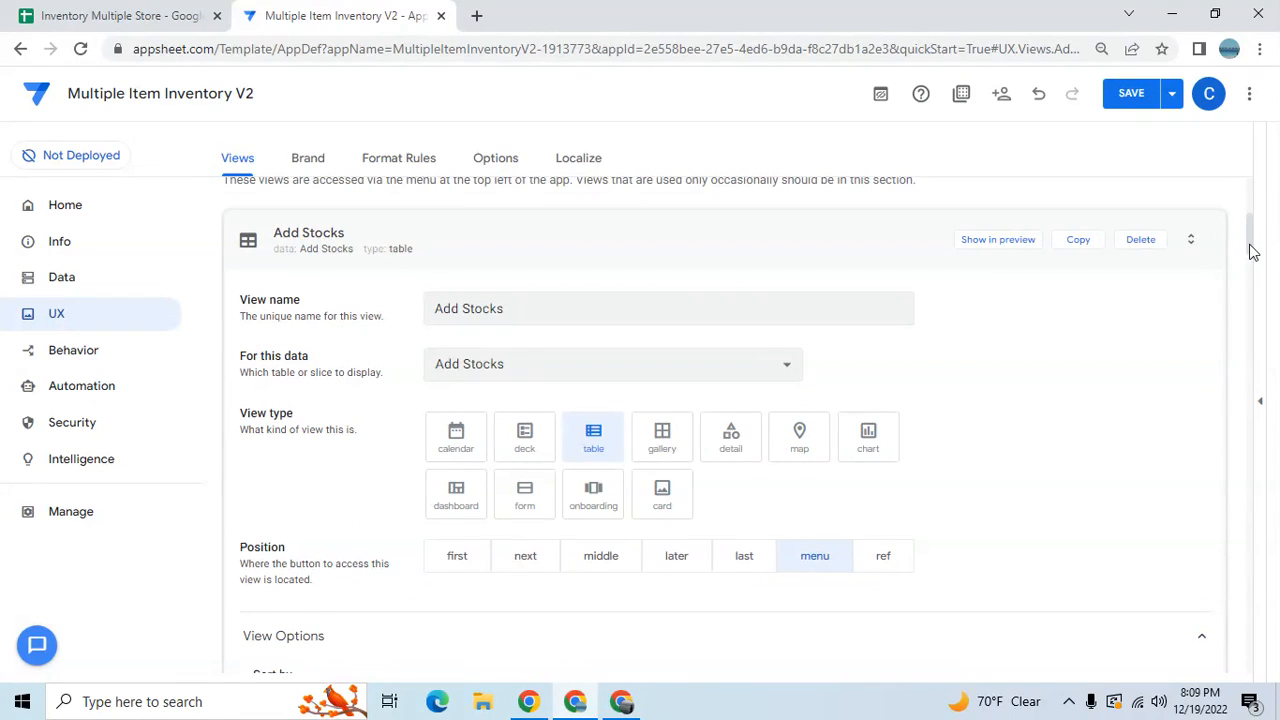
Group the Add Stocks view's rows by Location in ascending order.
{"action": "left_click_drag", "start_coordinate": [1253, 250], "coordinate": [1253, 286]}
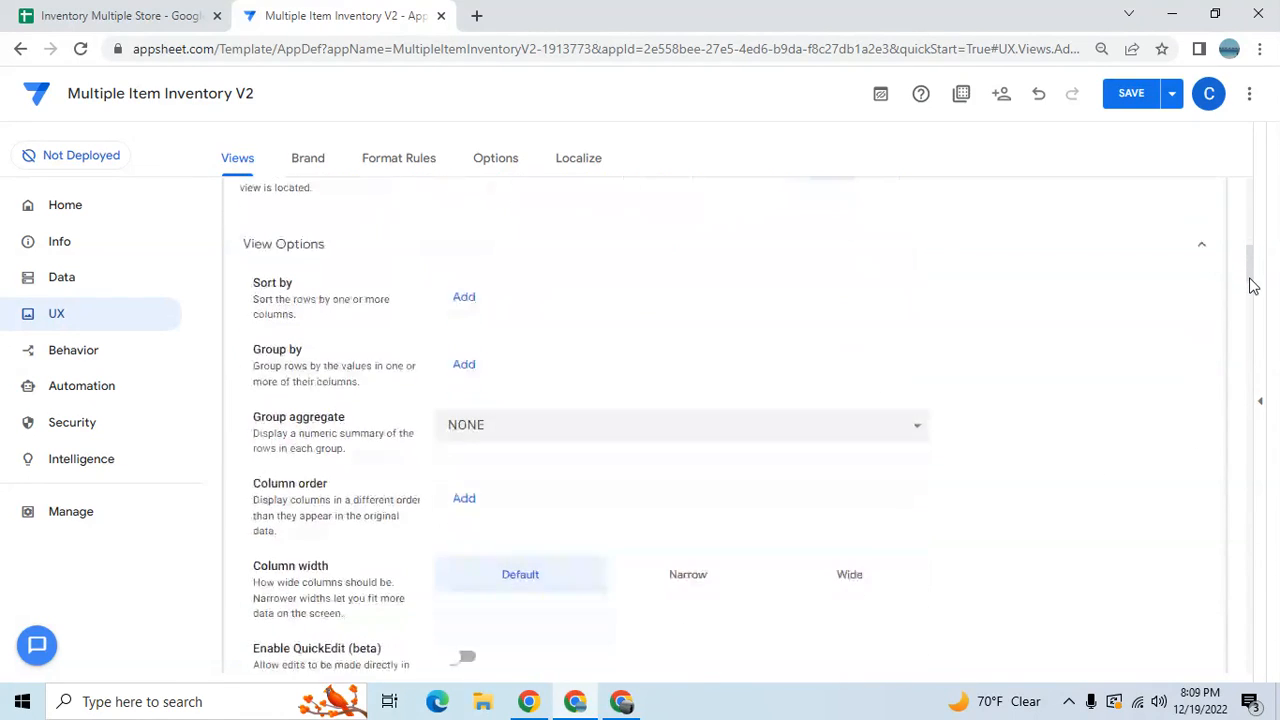
{"action": "left_click", "coordinate": [482, 369]}
{"action": "left_click", "coordinate": [489, 367]}
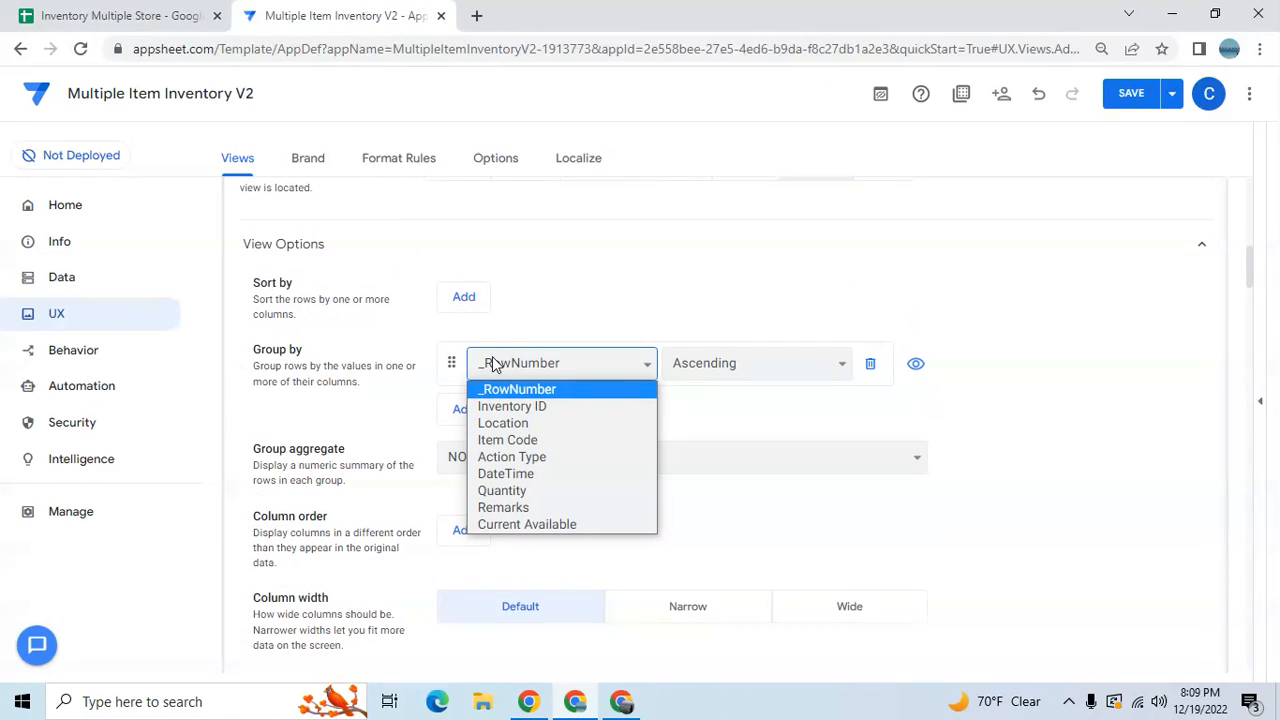
{"action": "left_click", "coordinate": [519, 428]}
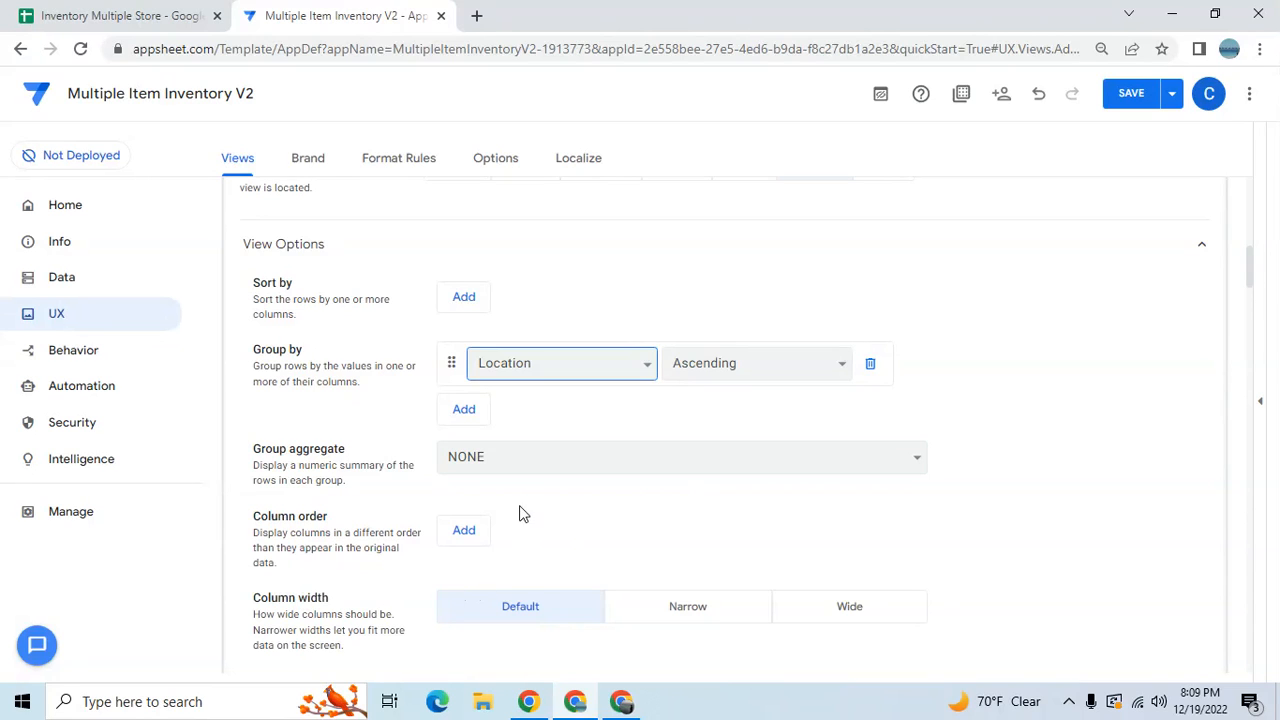
Add DateTime and Location to the Add Stocks view's column order and move Location above DateTime.
{"action": "left_click", "coordinate": [464, 530]}
{"action": "left_click", "coordinate": [500, 538]}
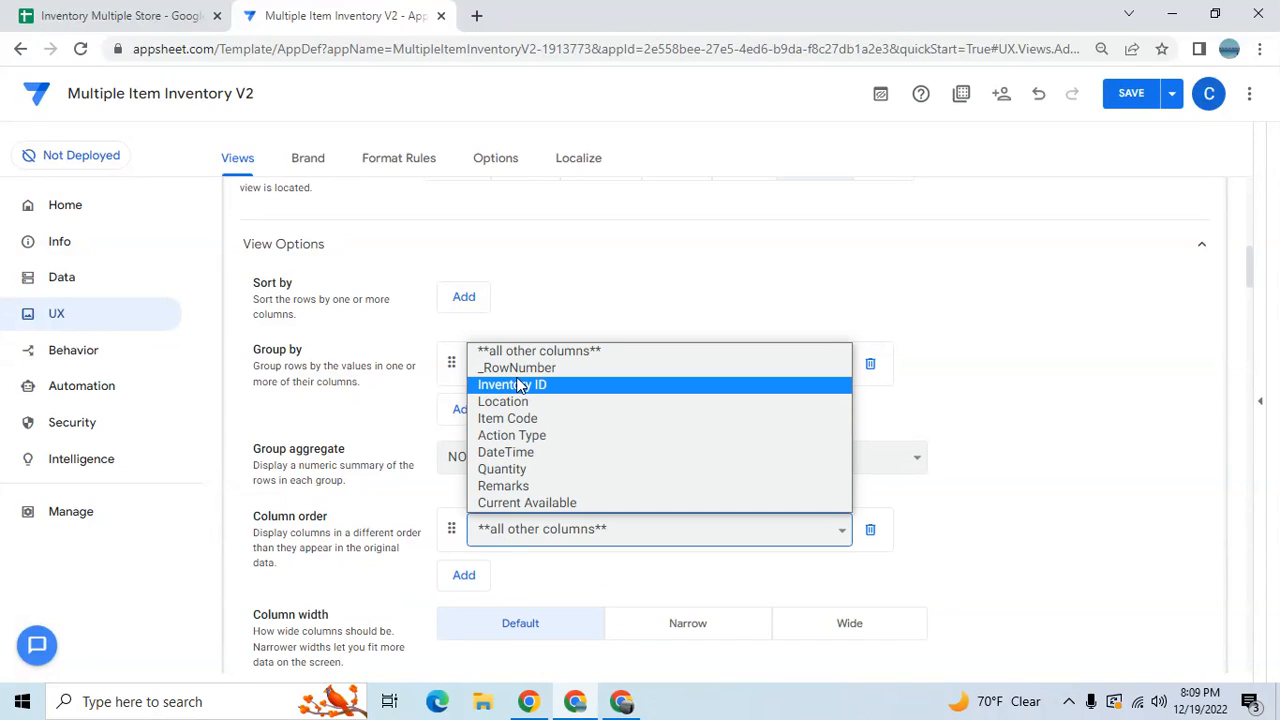
{"action": "left_click", "coordinate": [539, 351]}
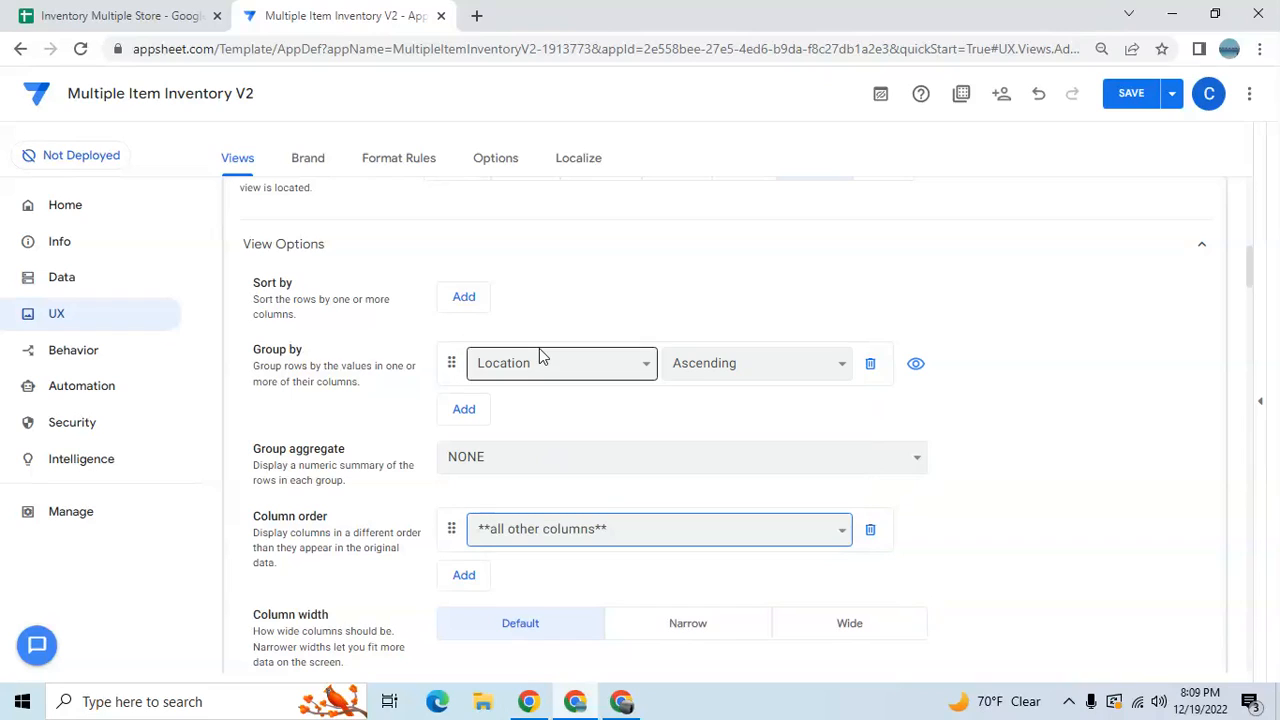
{"action": "left_click", "coordinate": [596, 528]}
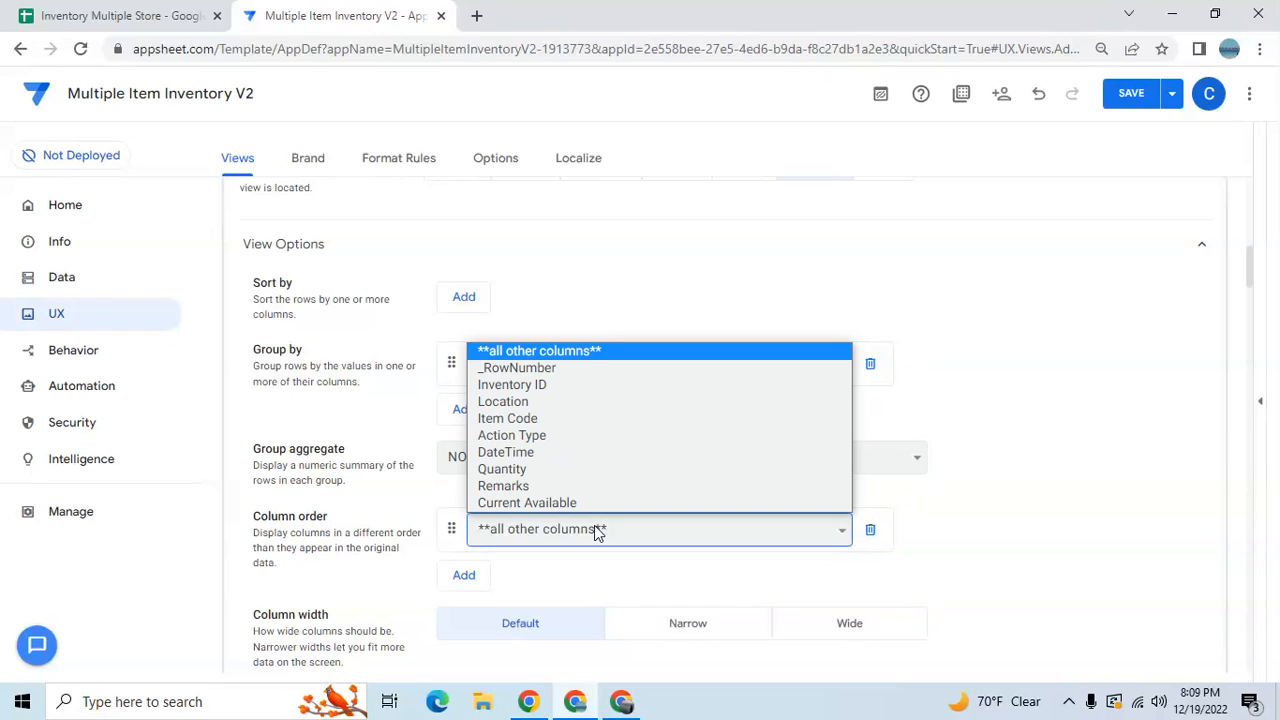
{"action": "left_click", "coordinate": [547, 452]}
{"action": "left_click", "coordinate": [472, 578]}
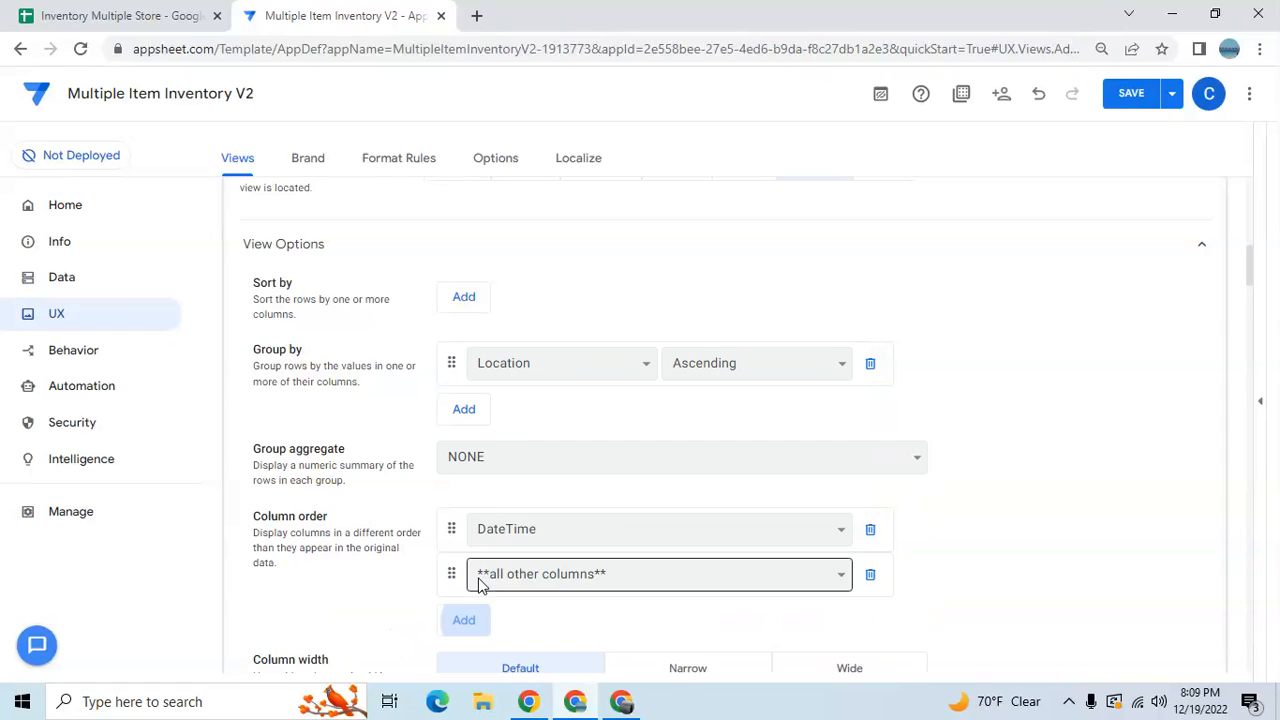
{"action": "left_click", "coordinate": [477, 573]}
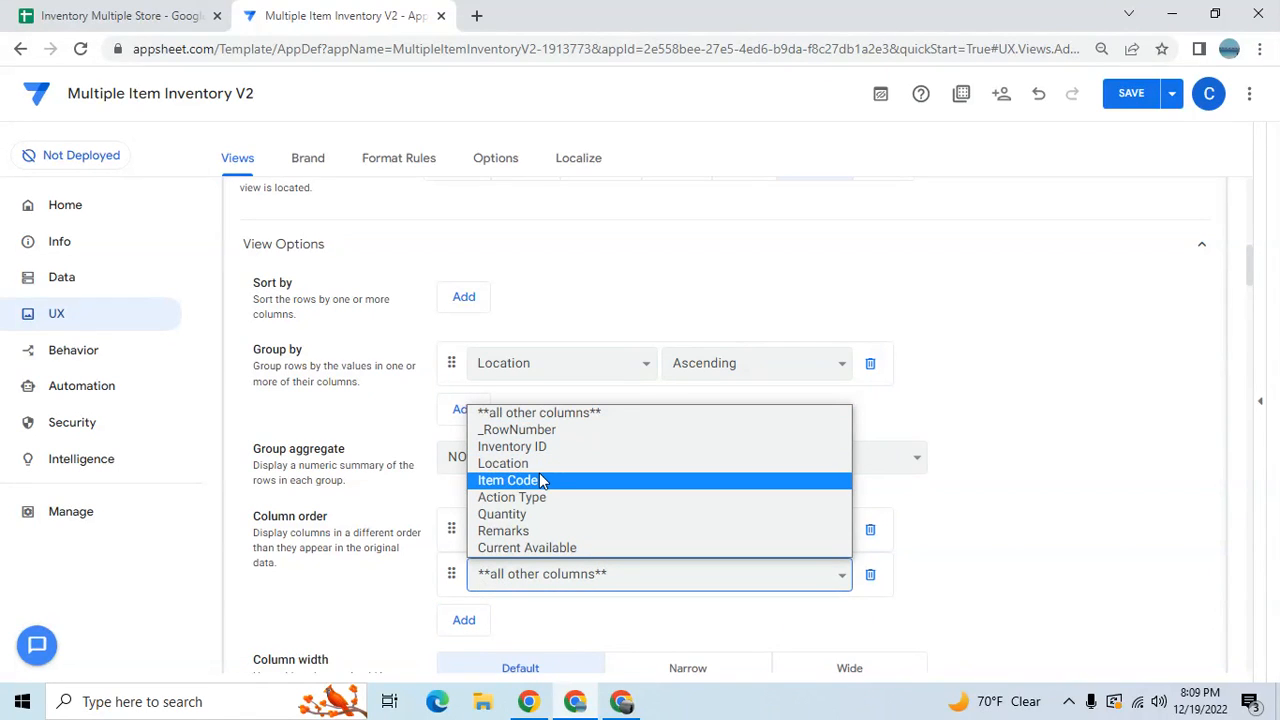
{"action": "left_click", "coordinate": [505, 464]}
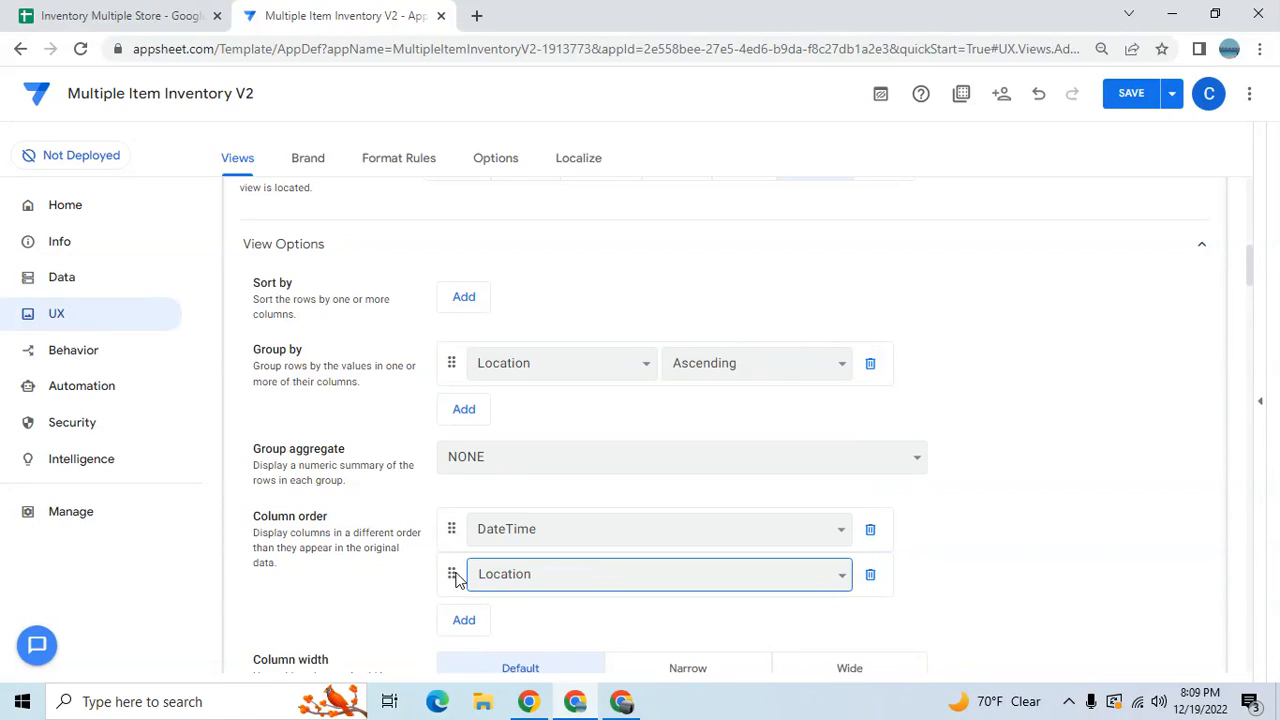
{"action": "left_click_drag", "start_coordinate": [455, 578], "coordinate": [460, 540]}
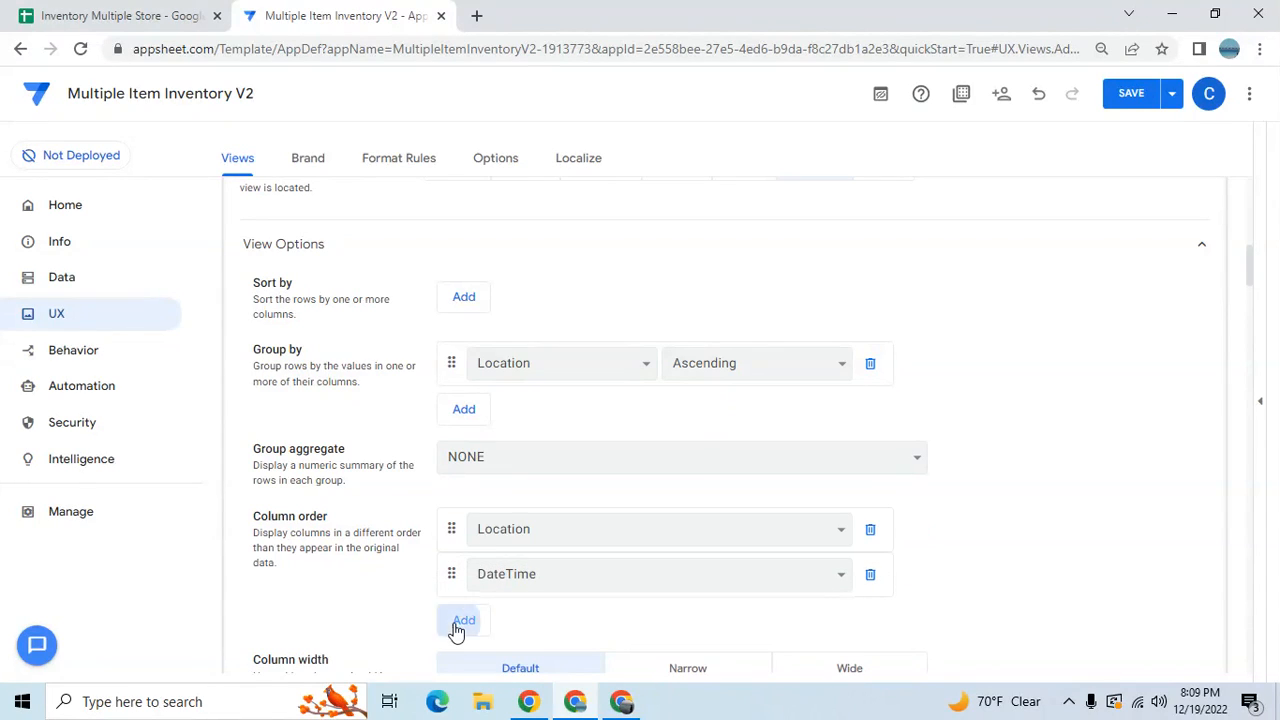
Add Item Code, Quantity and Remarks, in that order, to the Add Stocks view's column order.
{"action": "left_click", "coordinate": [460, 622]}
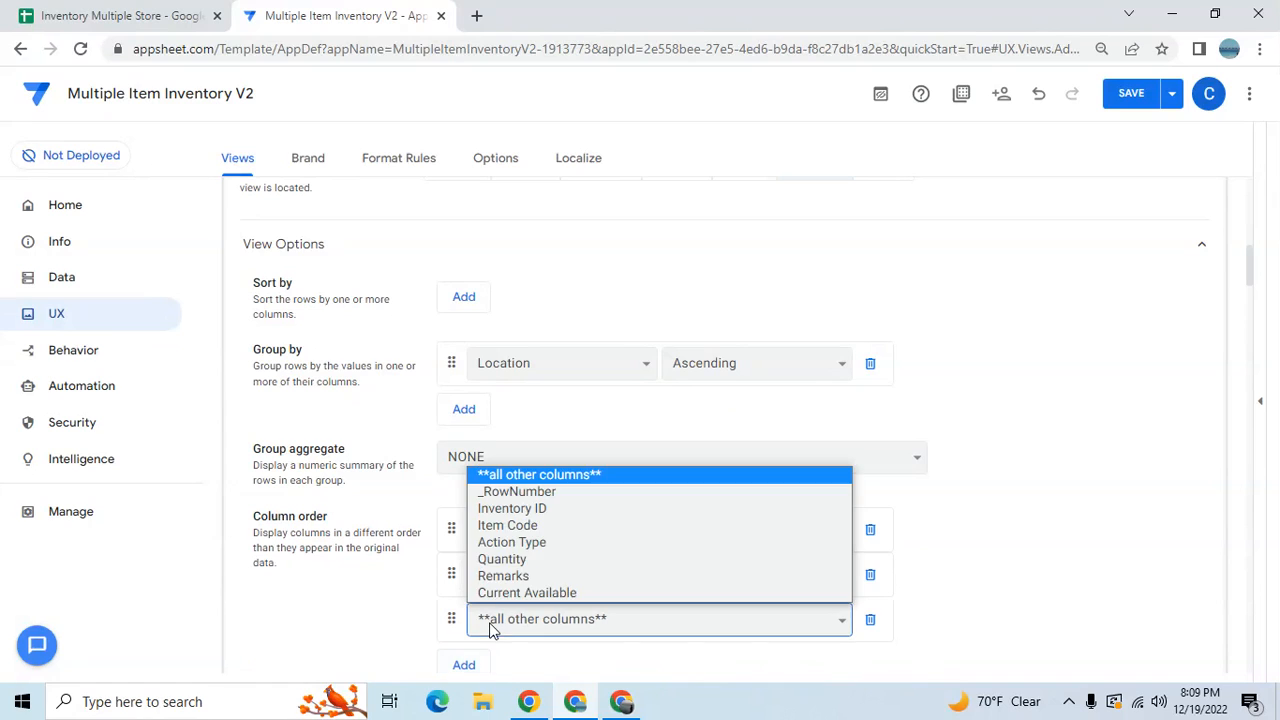
{"action": "left_click", "coordinate": [547, 526]}
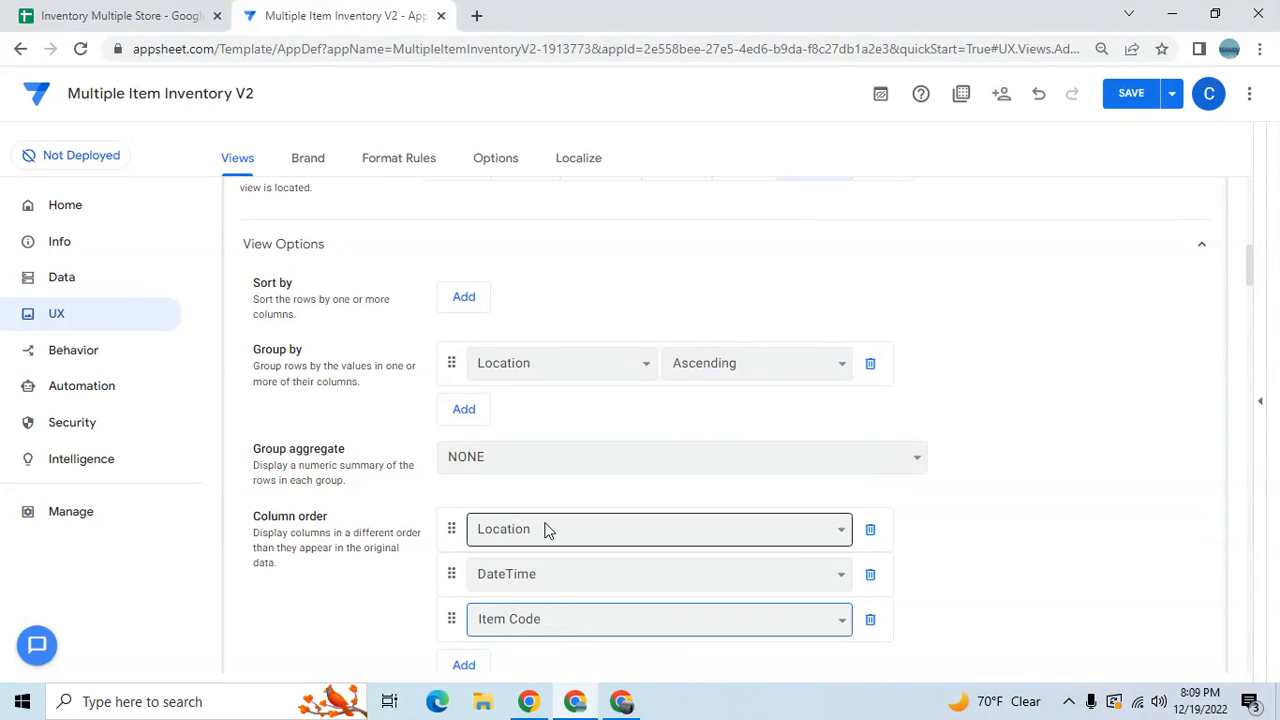
{"action": "scroll", "coordinate": [1250, 276], "scroll_direction": "down", "scroll_amount": 2}
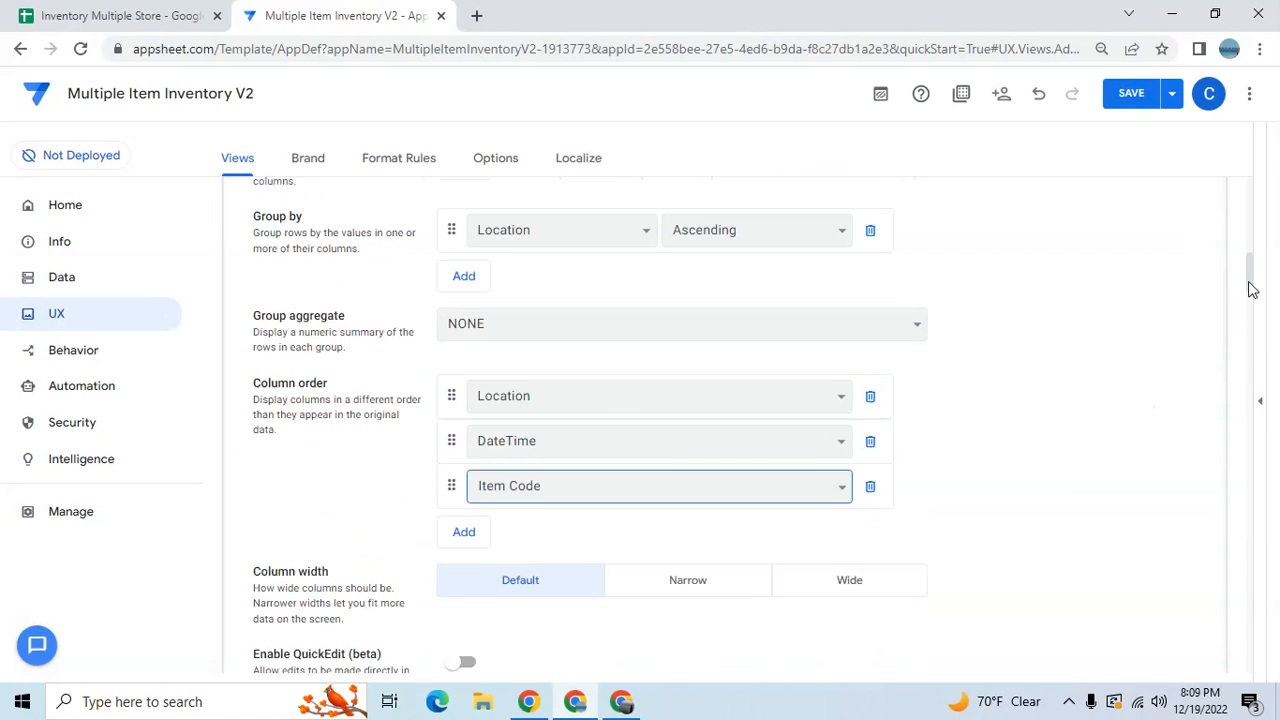
{"action": "left_click", "coordinate": [466, 500]}
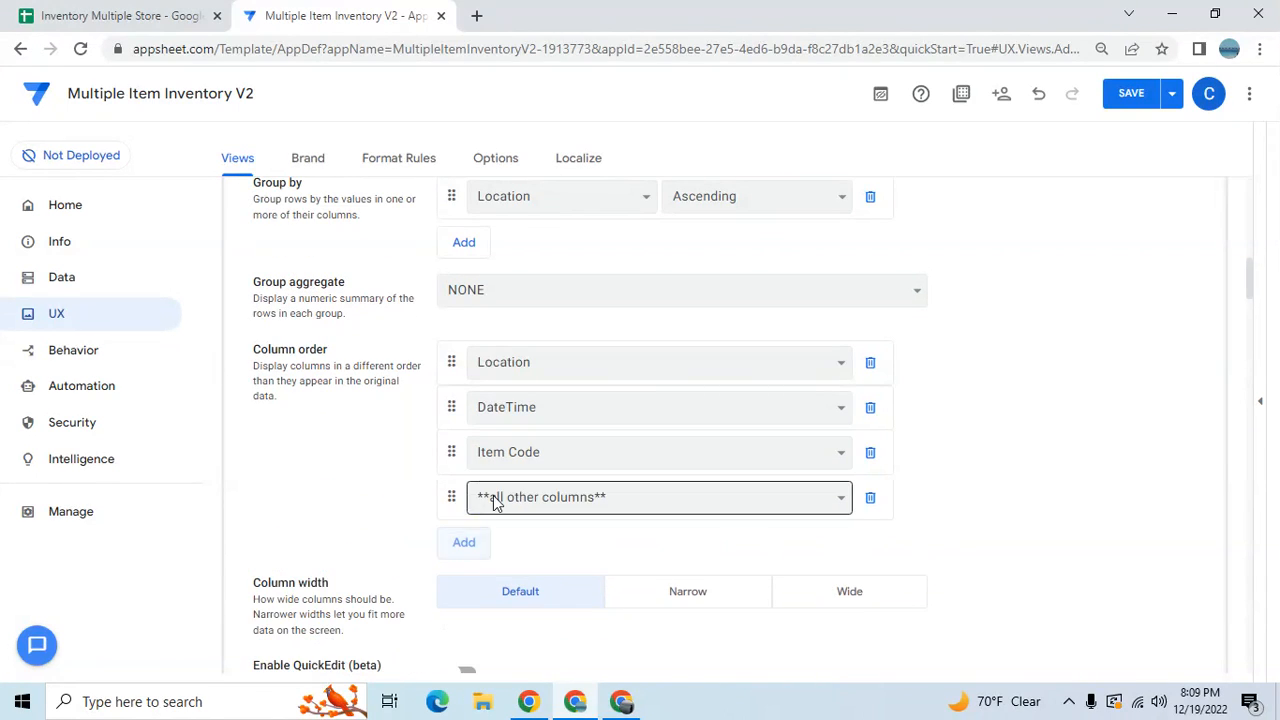
{"action": "left_click", "coordinate": [493, 495]}
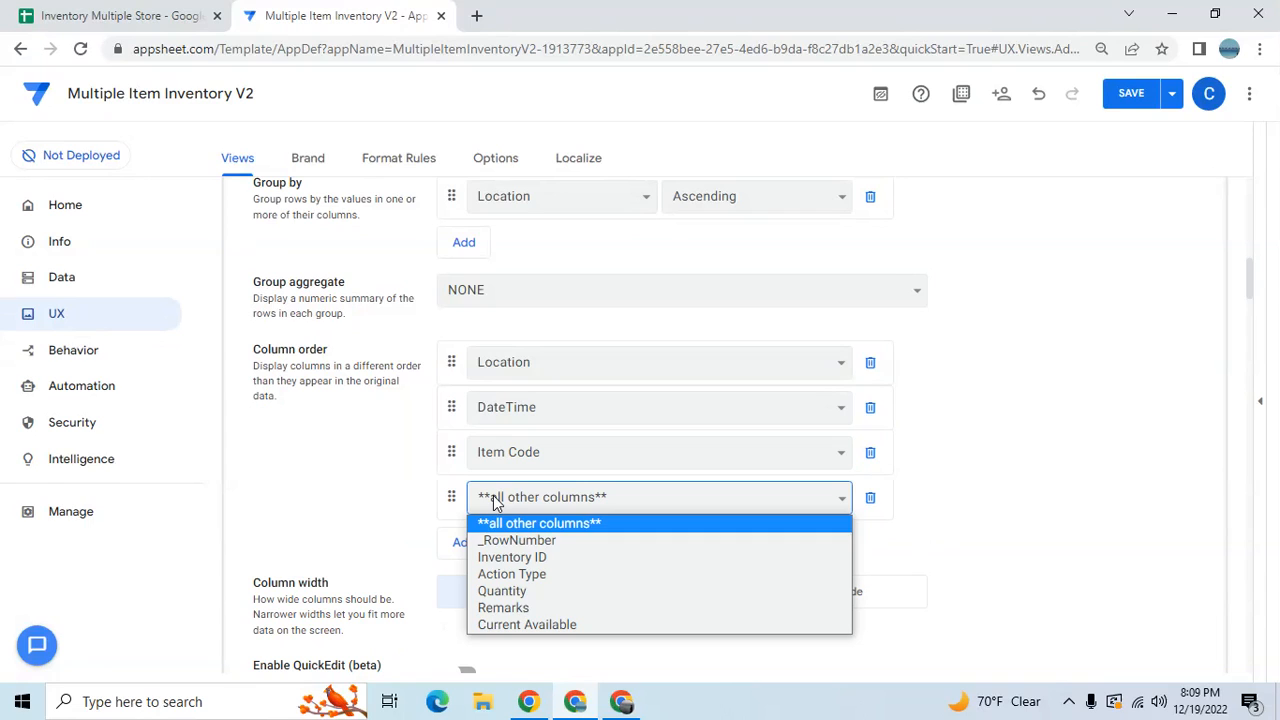
{"action": "left_click", "coordinate": [515, 591]}
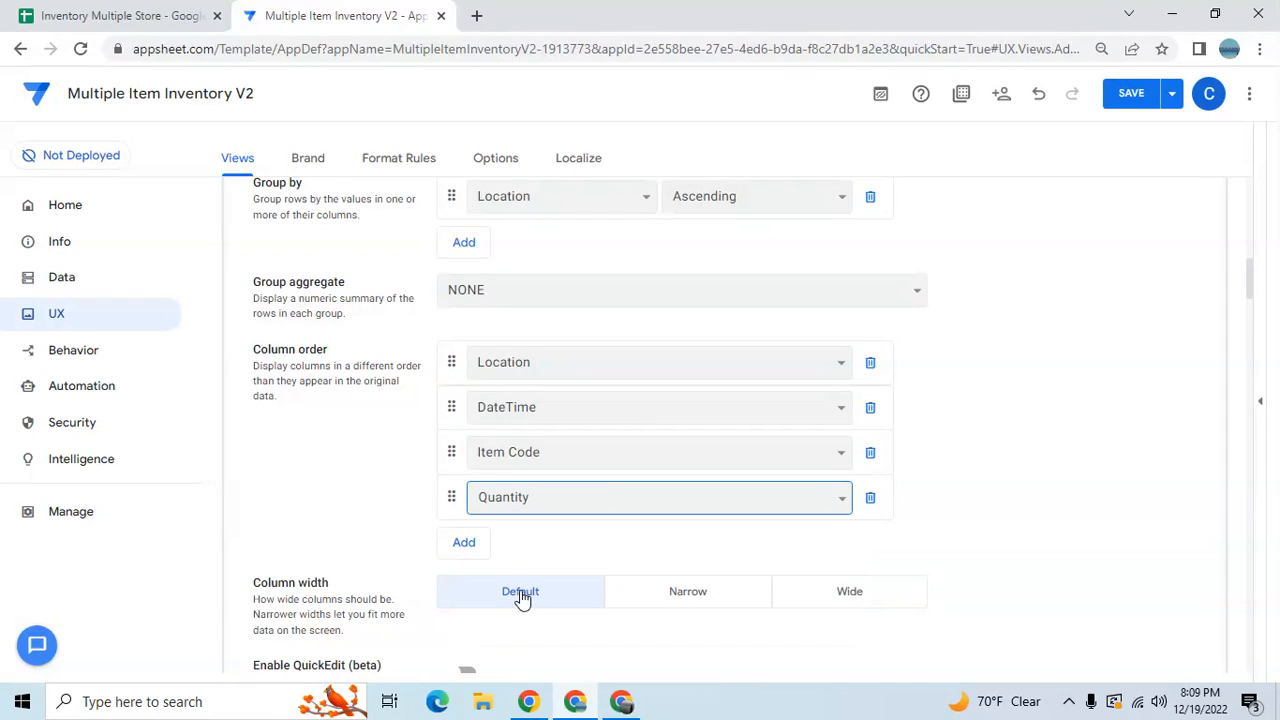
{"action": "left_click", "coordinate": [475, 550]}
{"action": "left_click", "coordinate": [520, 542]}
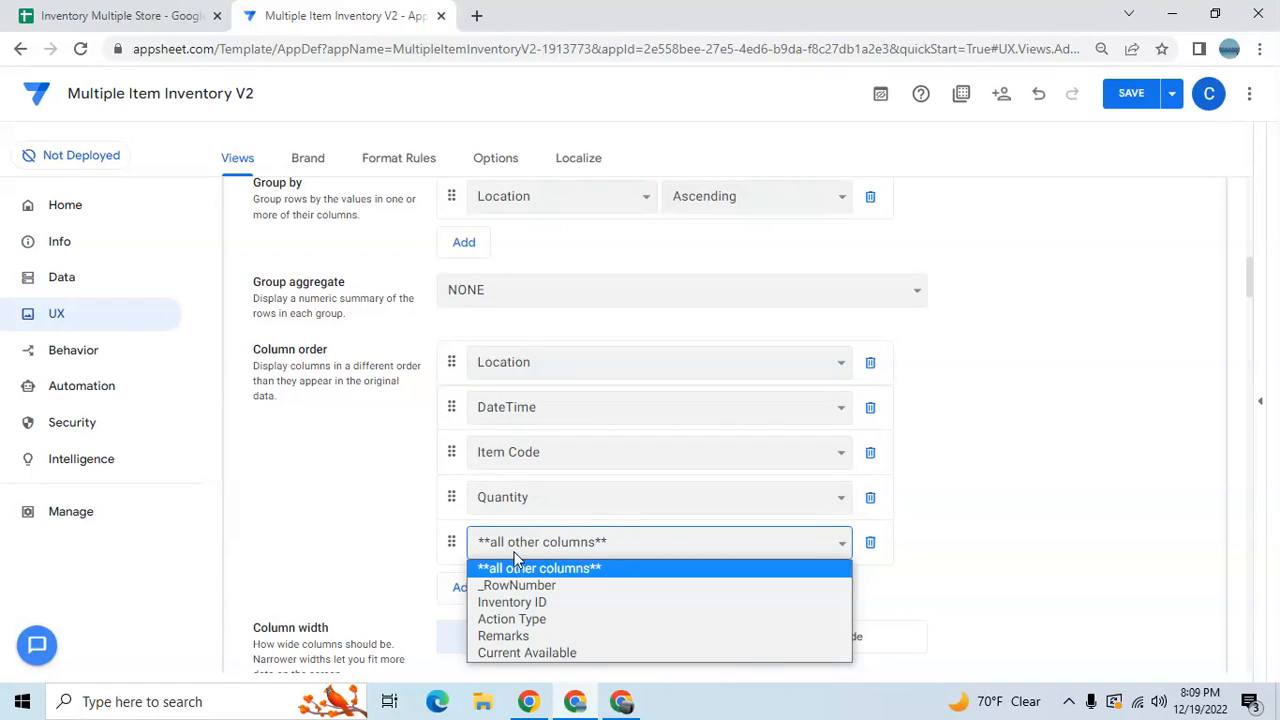
{"action": "left_click", "coordinate": [510, 637]}
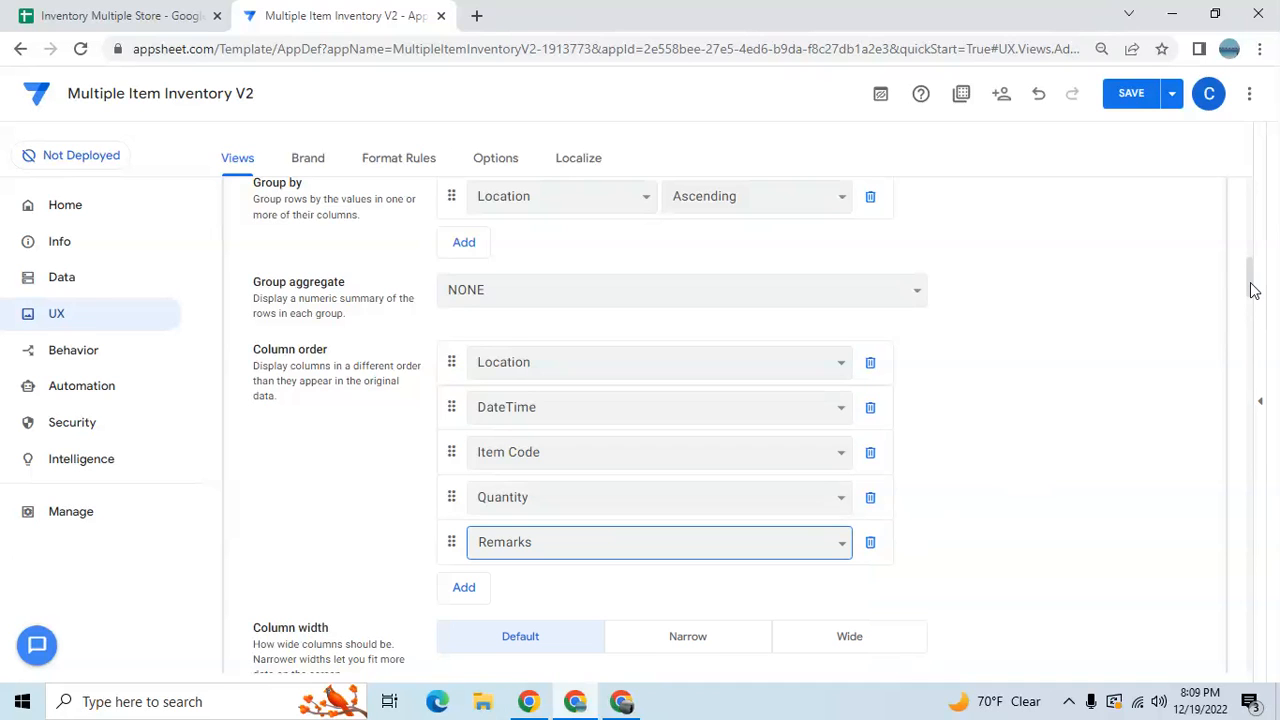
Search the Add Stocks view's icons for "cra" and choose the solid crate icon.
{"action": "left_click_drag", "start_coordinate": [1254, 290], "coordinate": [1249, 348]}
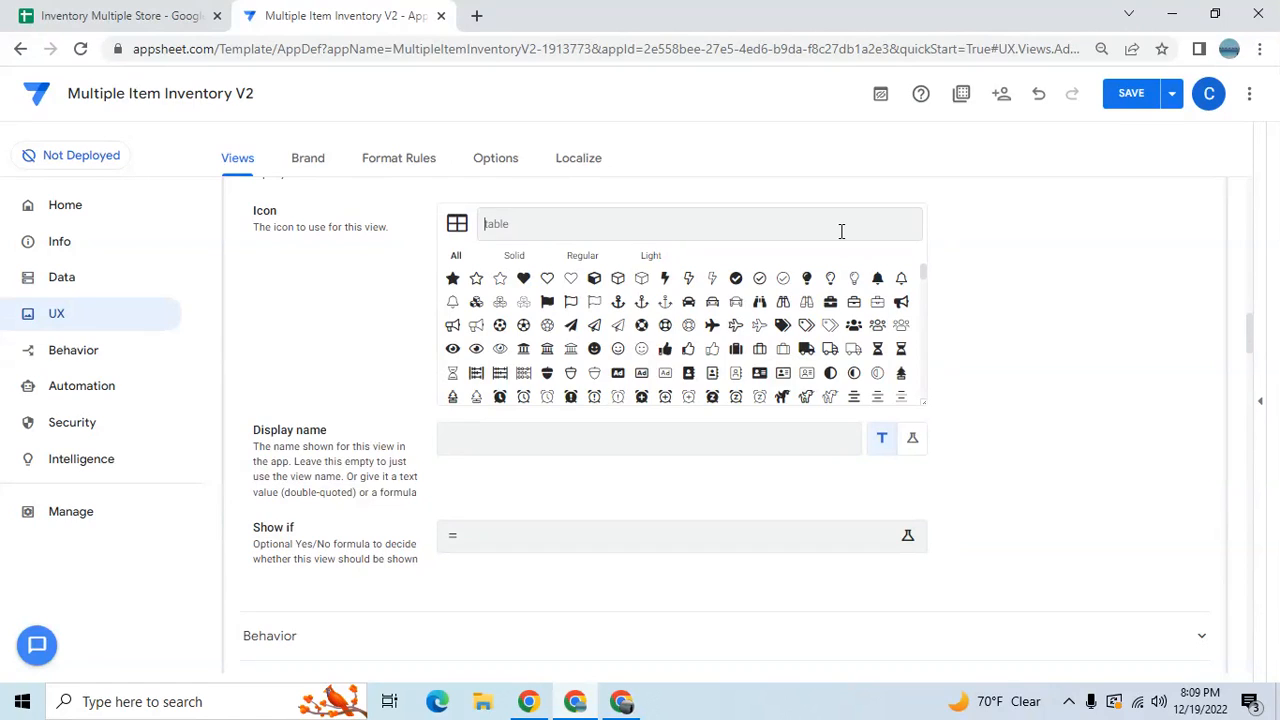
{"action": "type", "text": "cra"}
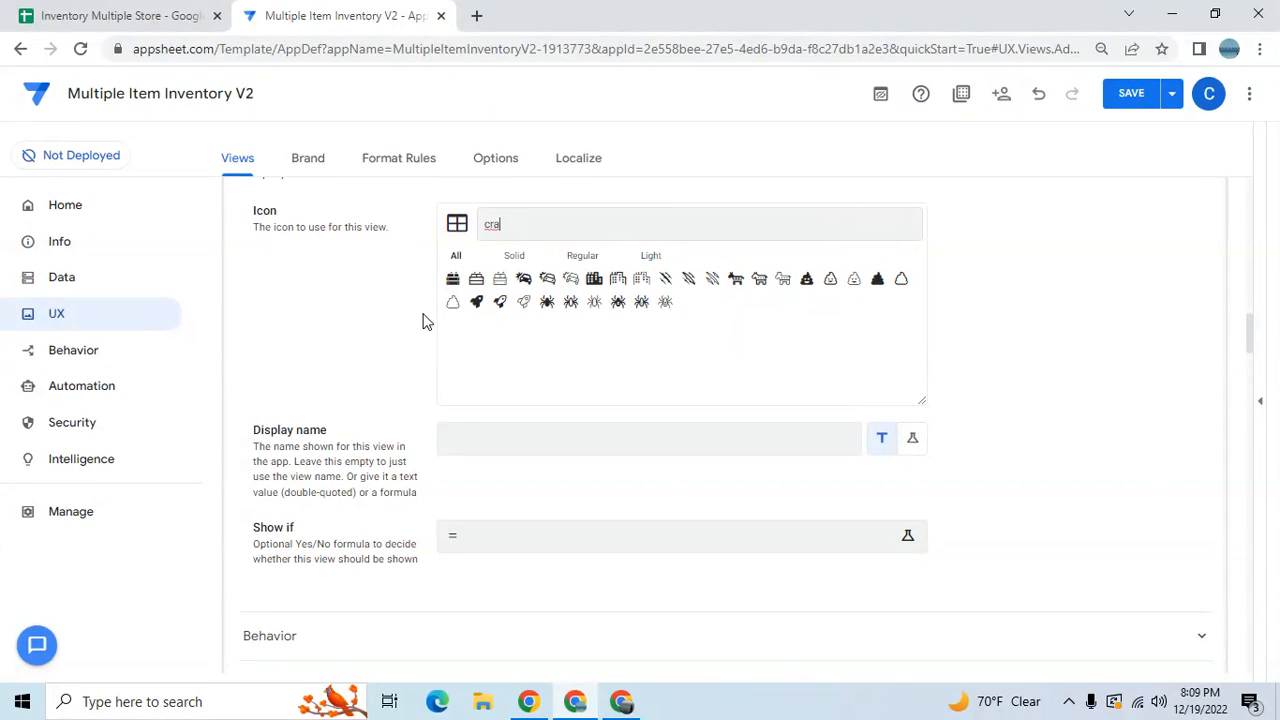
{"action": "left_click", "coordinate": [453, 279]}
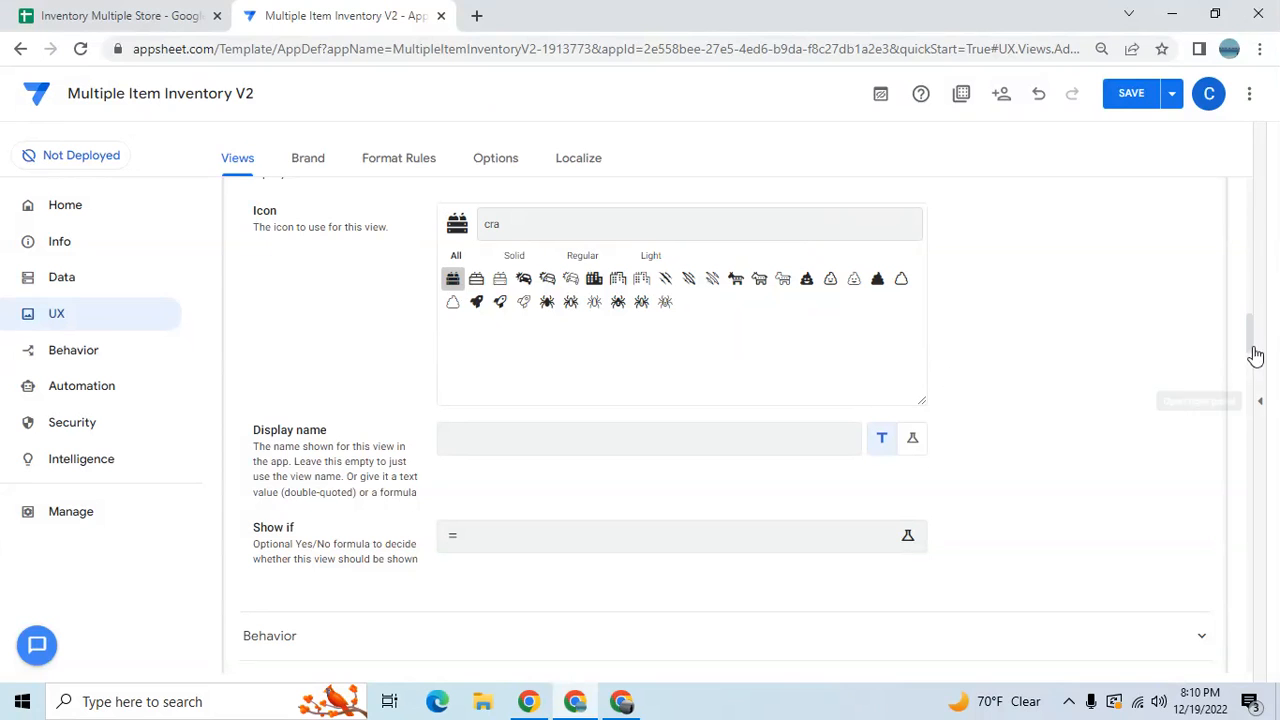
Open the Stocks Inventory view's settings and check that view in the app preview.
{"action": "left_click_drag", "start_coordinate": [1249, 334], "coordinate": [1232, 209]}
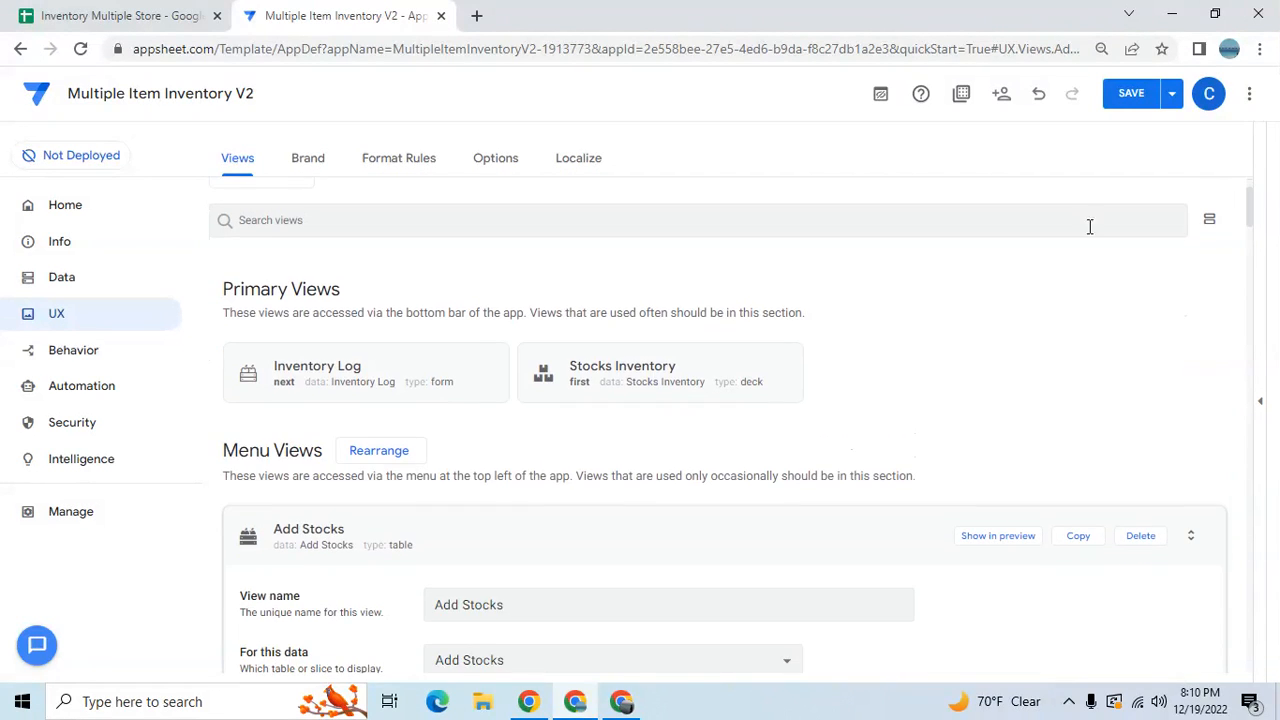
{"action": "left_click", "coordinate": [660, 376]}
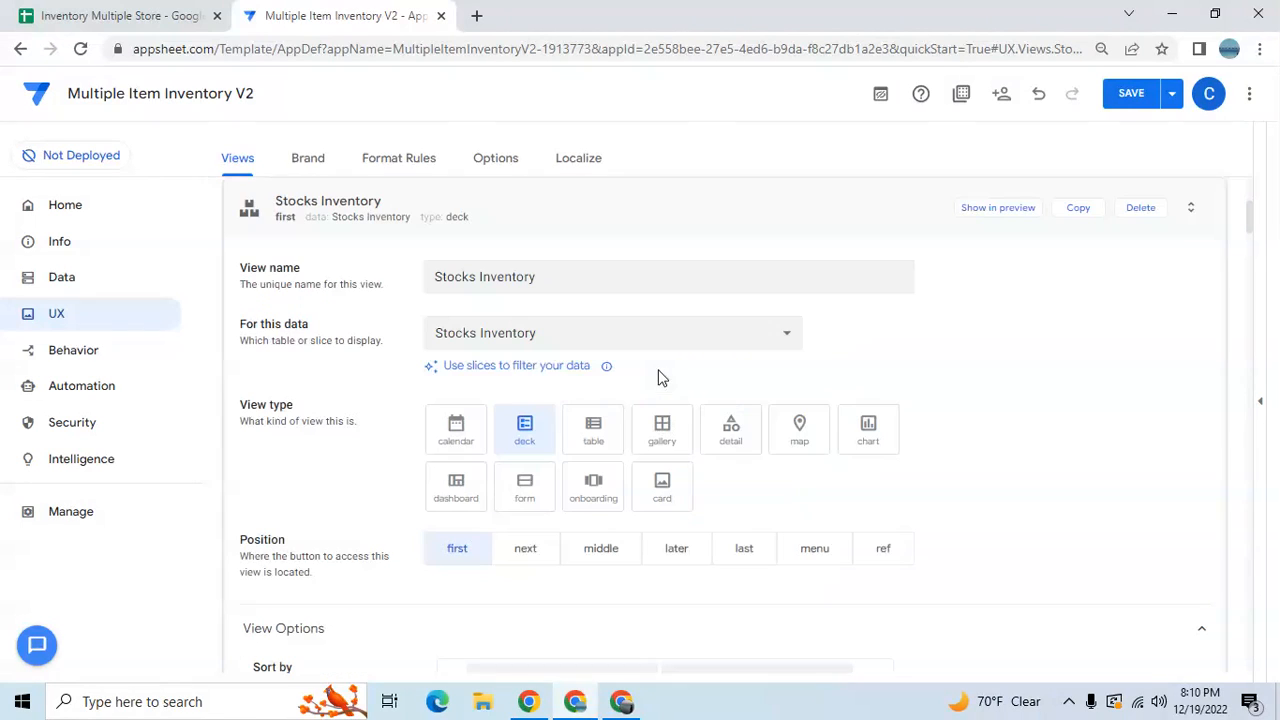
{"action": "left_click", "coordinate": [1266, 398]}
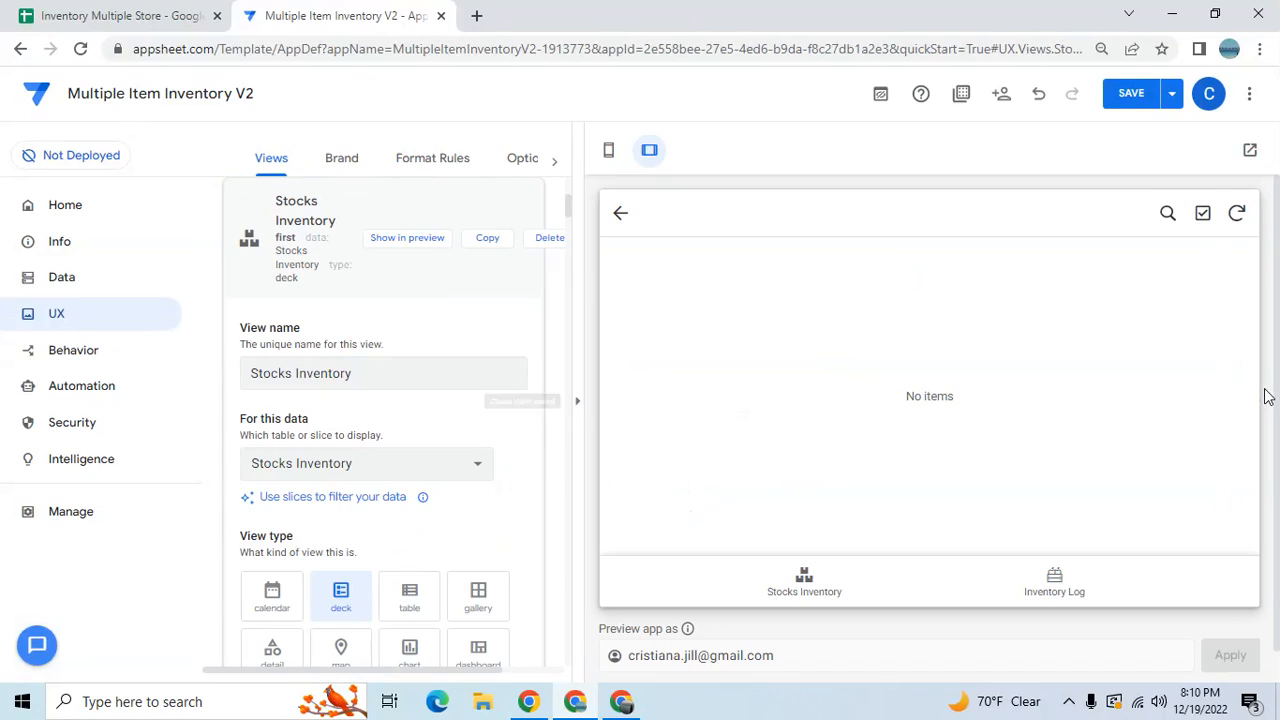
{"action": "left_click", "coordinate": [804, 580]}
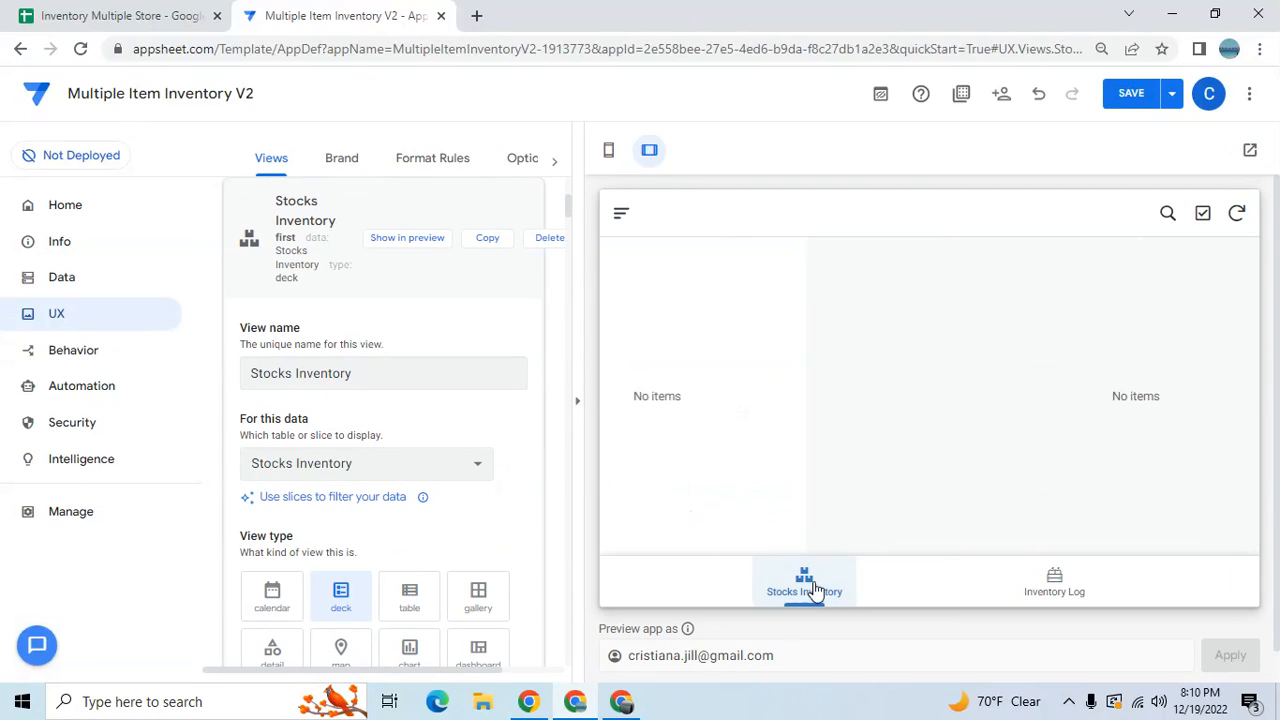
{"action": "left_click", "coordinate": [583, 407]}
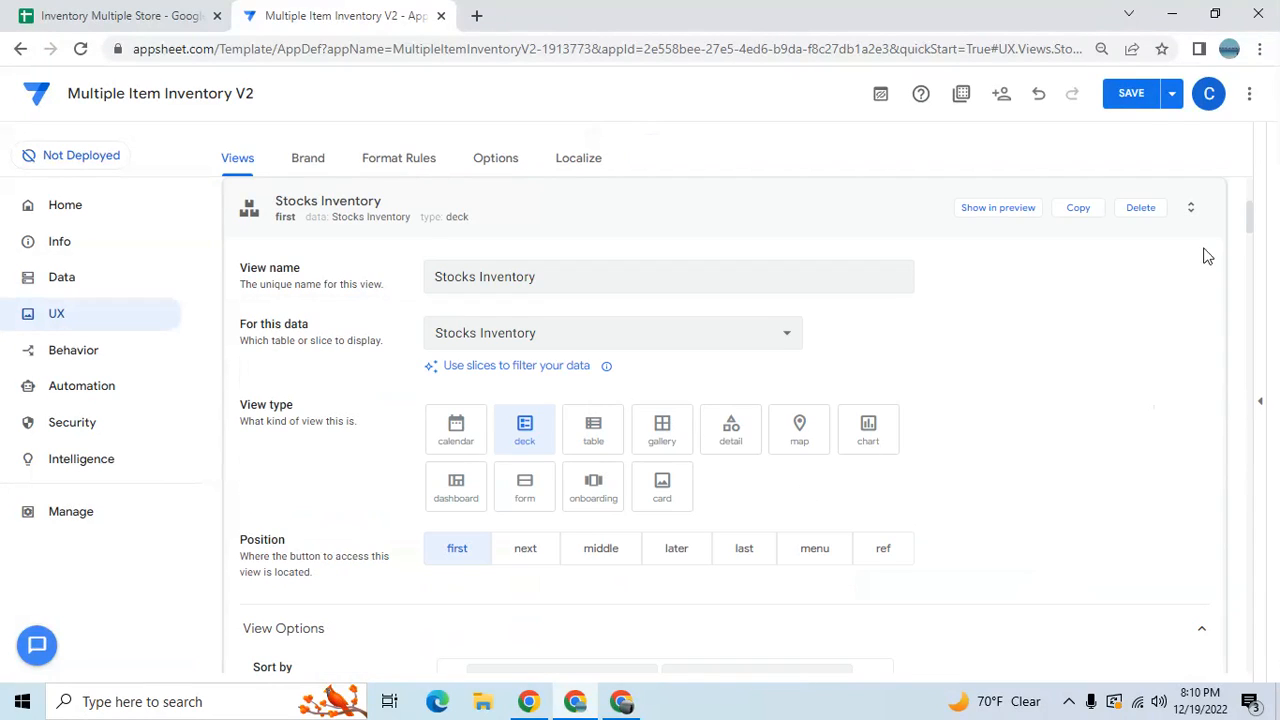
Group the Stocks Inventory view's rows by Location in ascending order.
{"action": "left_click_drag", "start_coordinate": [1250, 232], "coordinate": [1249, 258]}
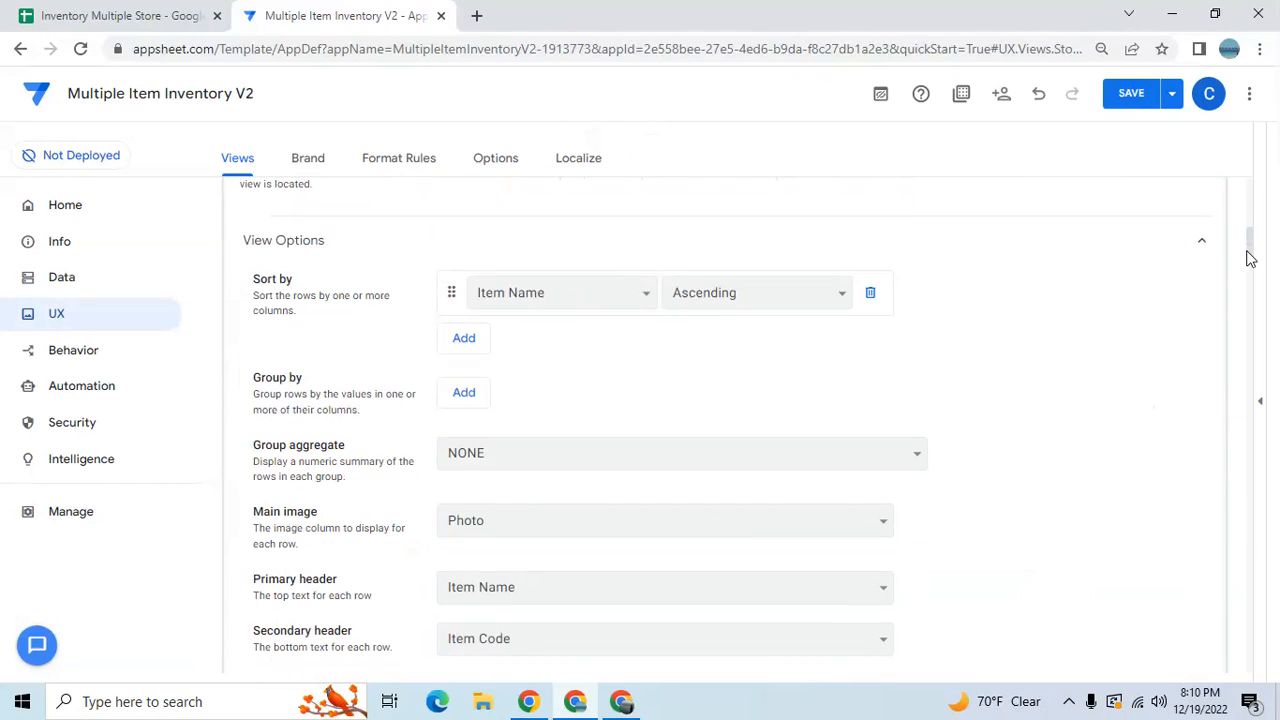
{"action": "left_click", "coordinate": [470, 393]}
{"action": "left_click", "coordinate": [475, 393]}
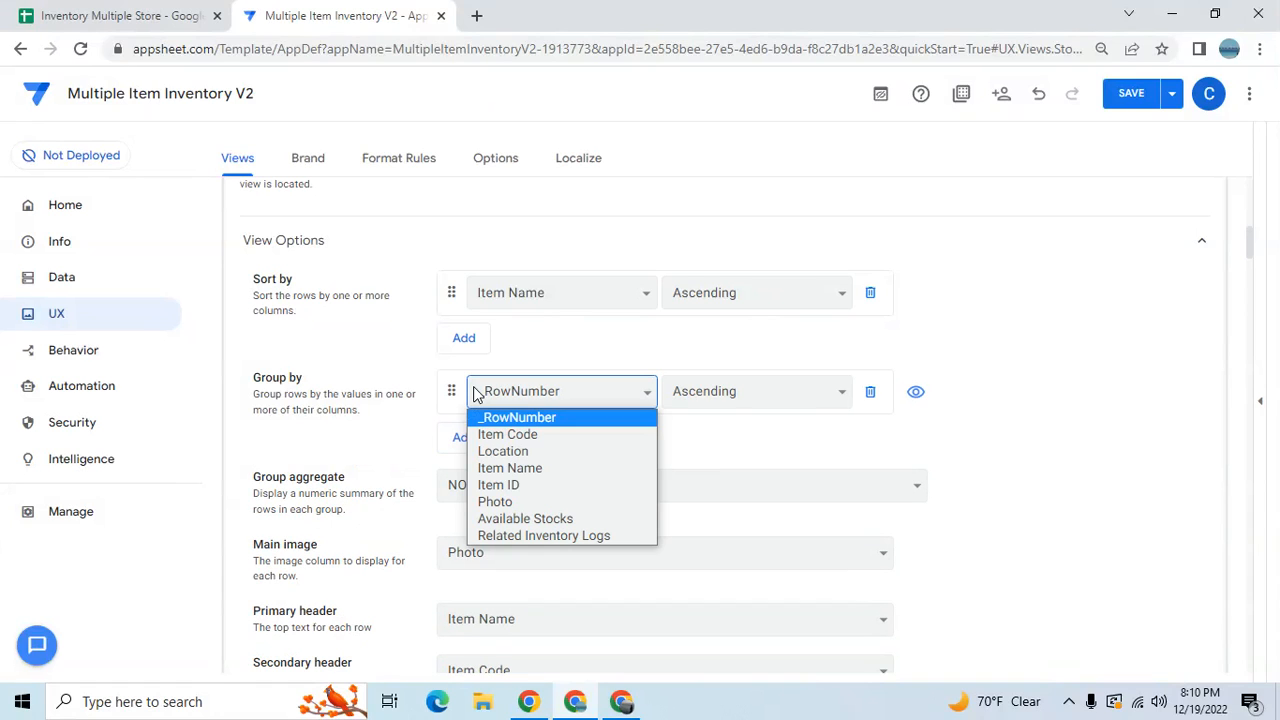
{"action": "left_click", "coordinate": [490, 451]}
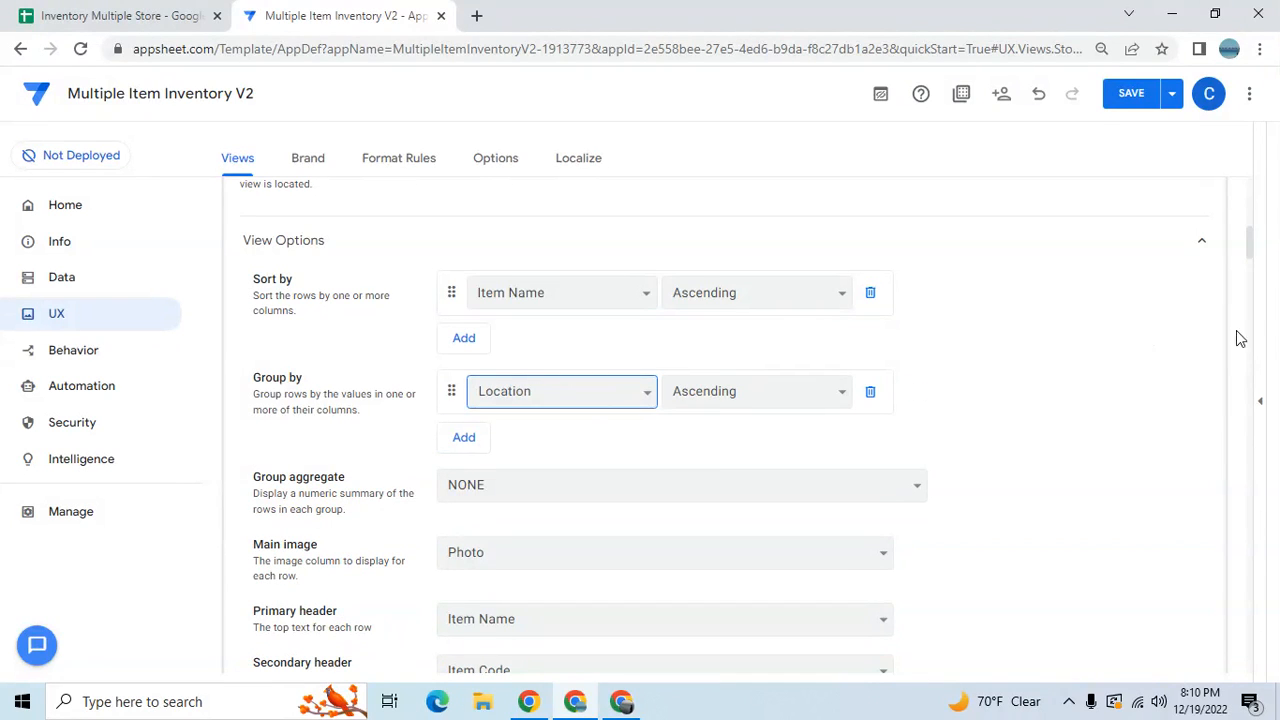
Create a new data slice without using any of the suggested filters.
{"action": "left_click_drag", "start_coordinate": [1254, 243], "coordinate": [1247, 184]}
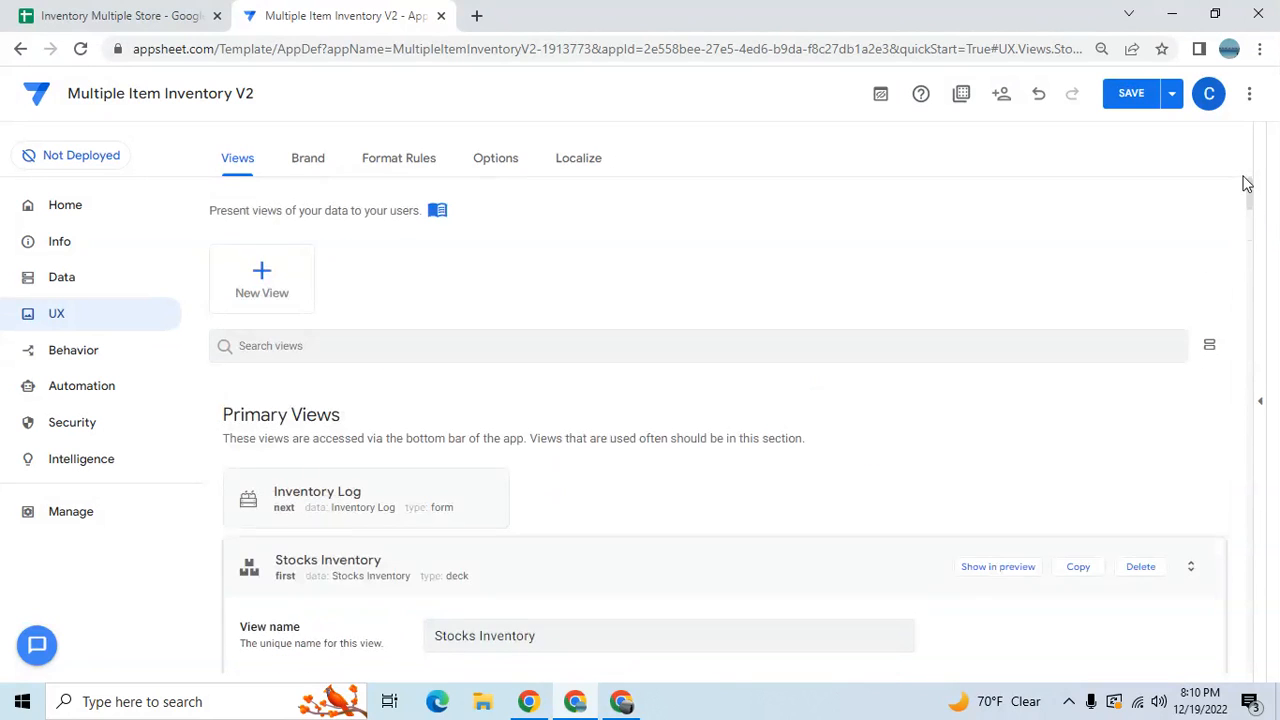
{"action": "left_click", "coordinate": [52, 280]}
{"action": "left_click", "coordinate": [397, 162]}
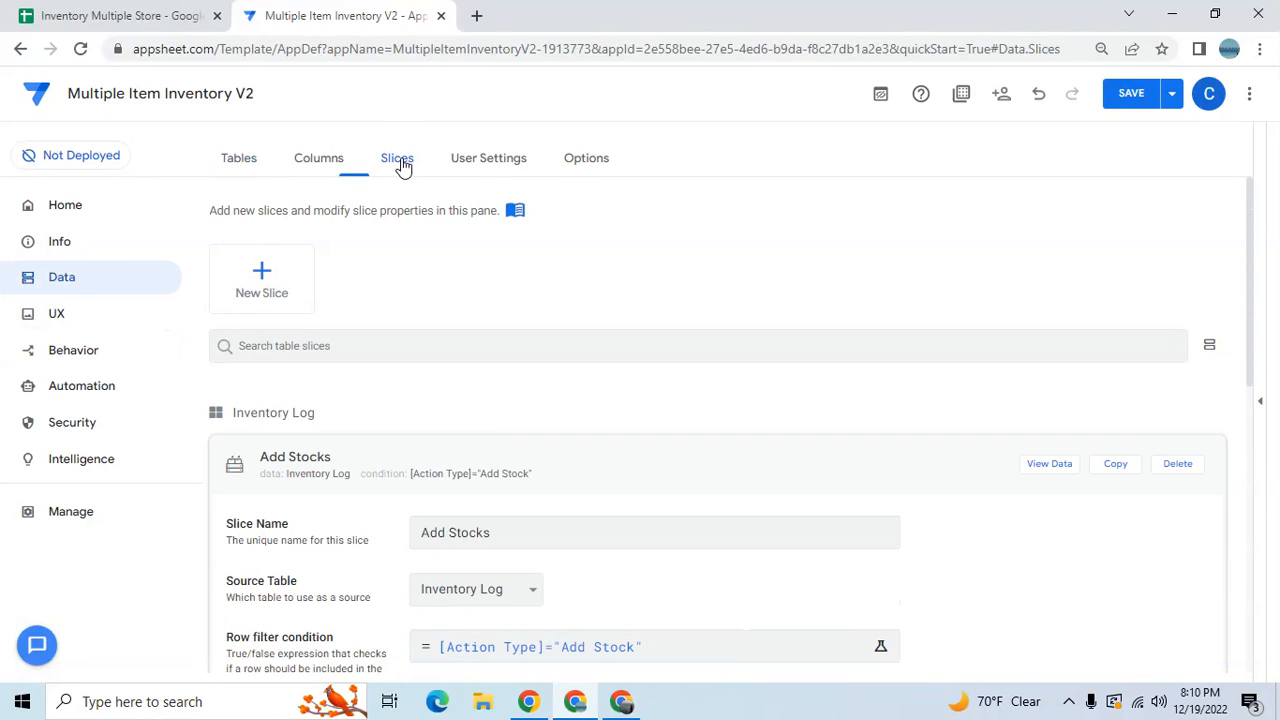
{"action": "left_click", "coordinate": [270, 277]}
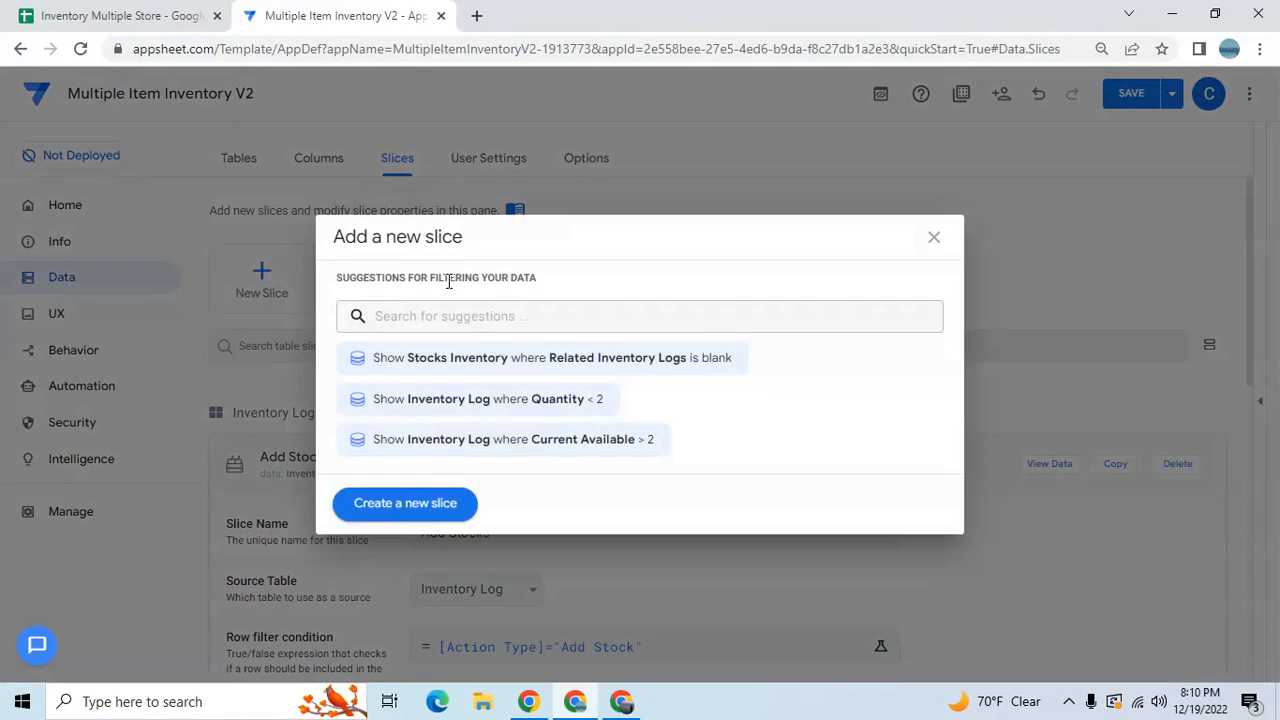
{"action": "left_click", "coordinate": [423, 503]}
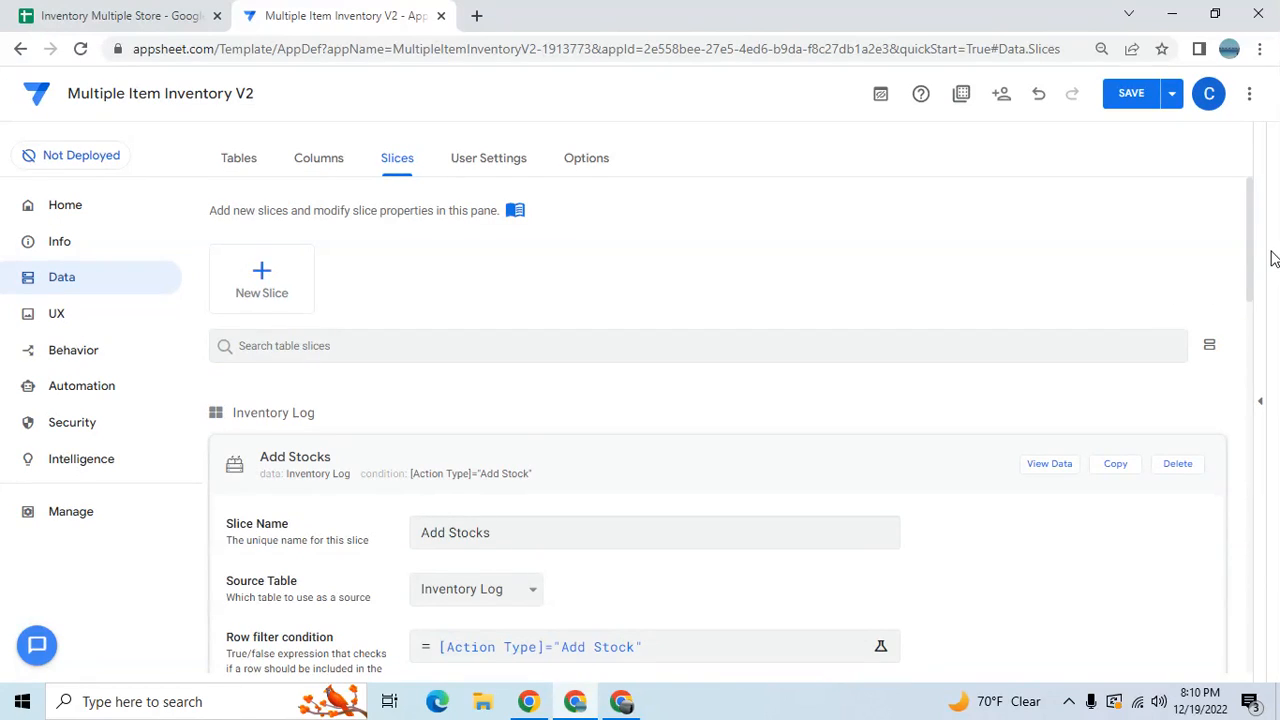
Name the new slice "Minus Stocks" and set its source table to Stocks Inventory.
{"action": "left_click_drag", "start_coordinate": [1249, 257], "coordinate": [1249, 294]}
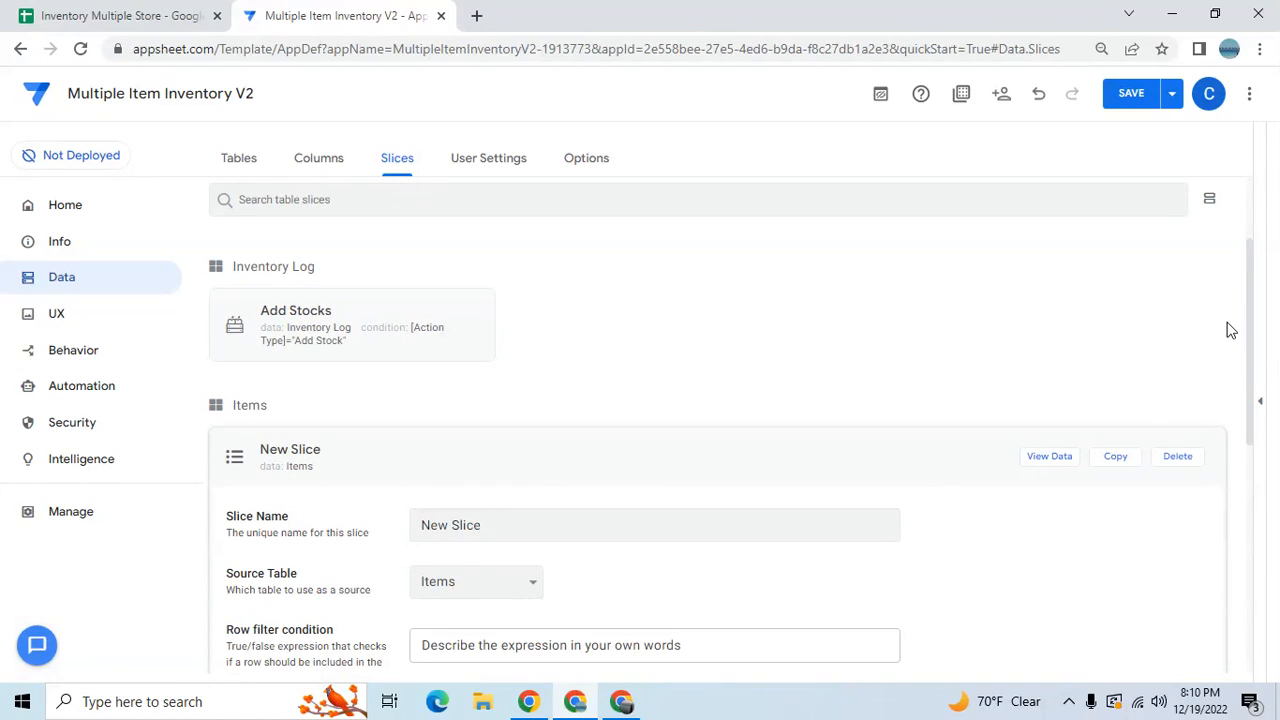
{"action": "left_click_drag", "start_coordinate": [1252, 337], "coordinate": [1248, 405]}
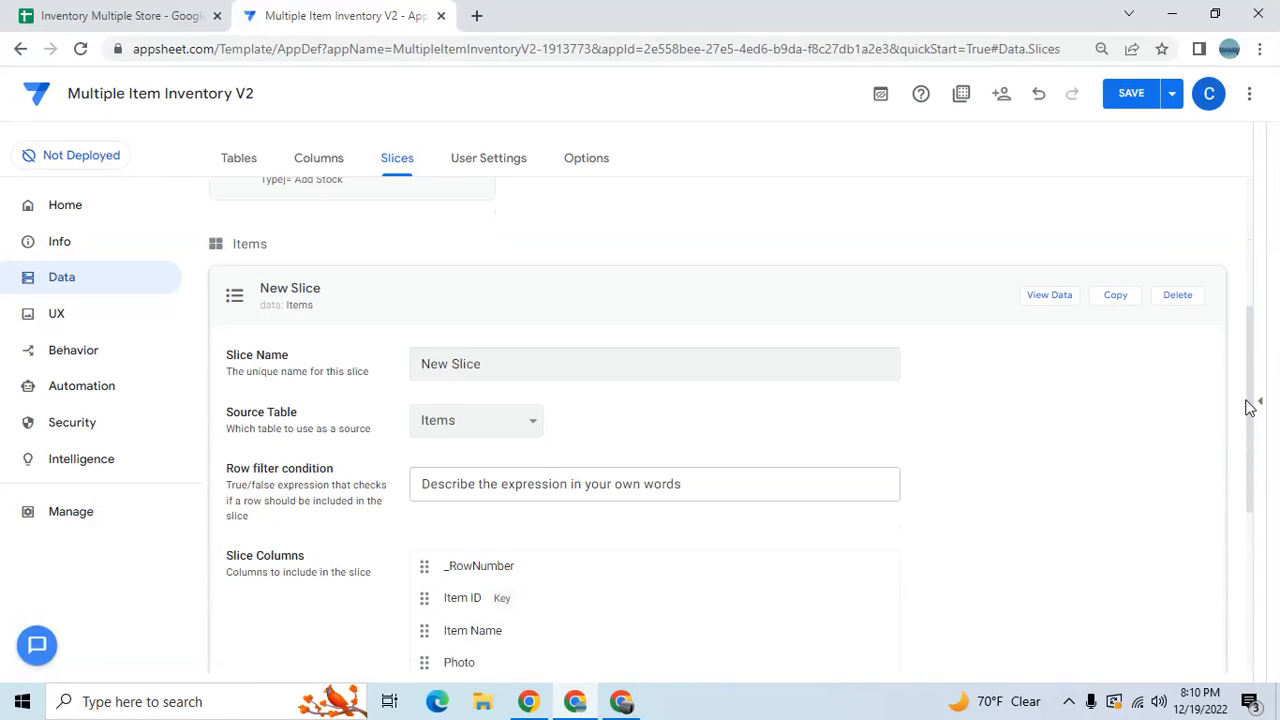
{"action": "left_click", "coordinate": [535, 364]}
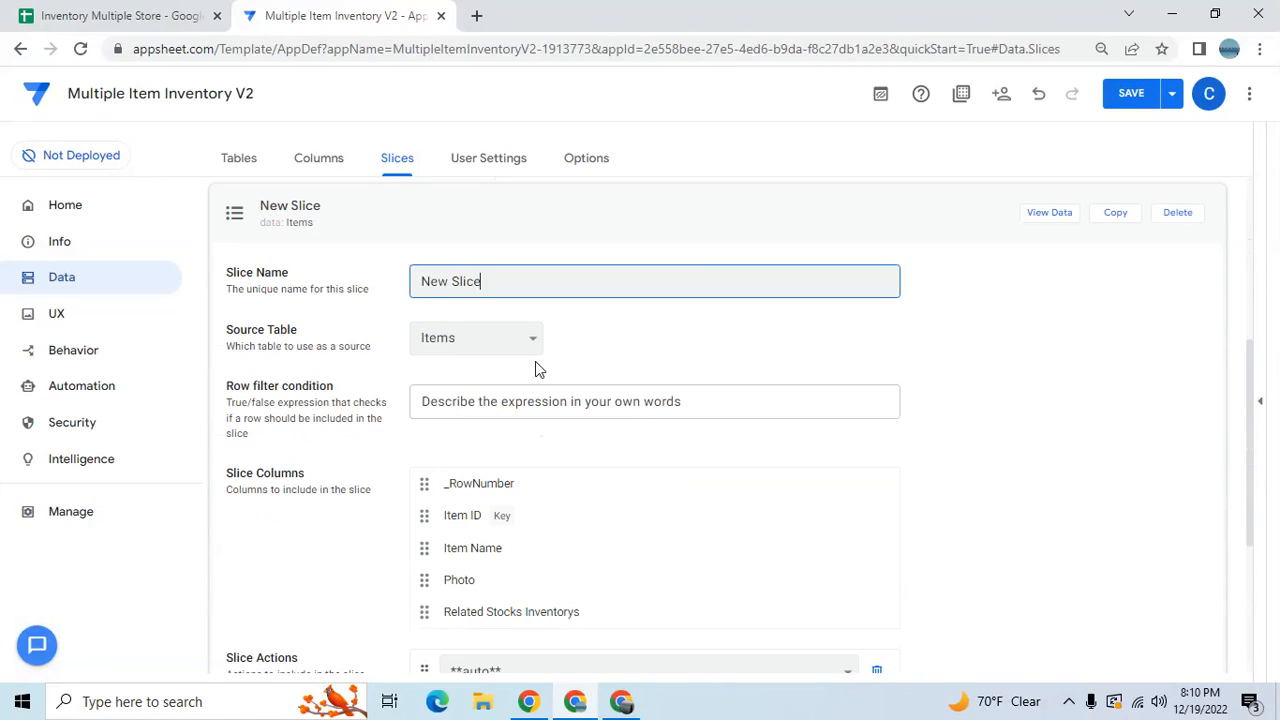
{"action": "key", "text": "BackSpace"}
{"action": "key", "text": "BackSpace"}
{"action": "key", "text": "BackSpace"}
{"action": "key", "text": "BackSpace"}
{"action": "key", "text": "BackSpace"}
{"action": "key", "text": "BackSpace"}
{"action": "key", "text": "BackSpace"}
{"action": "key", "text": "BackSpace"}
{"action": "key", "text": "BackSpace"}
{"action": "type", "text": "Minus"}
{"action": "left_click", "coordinate": [511, 348]}
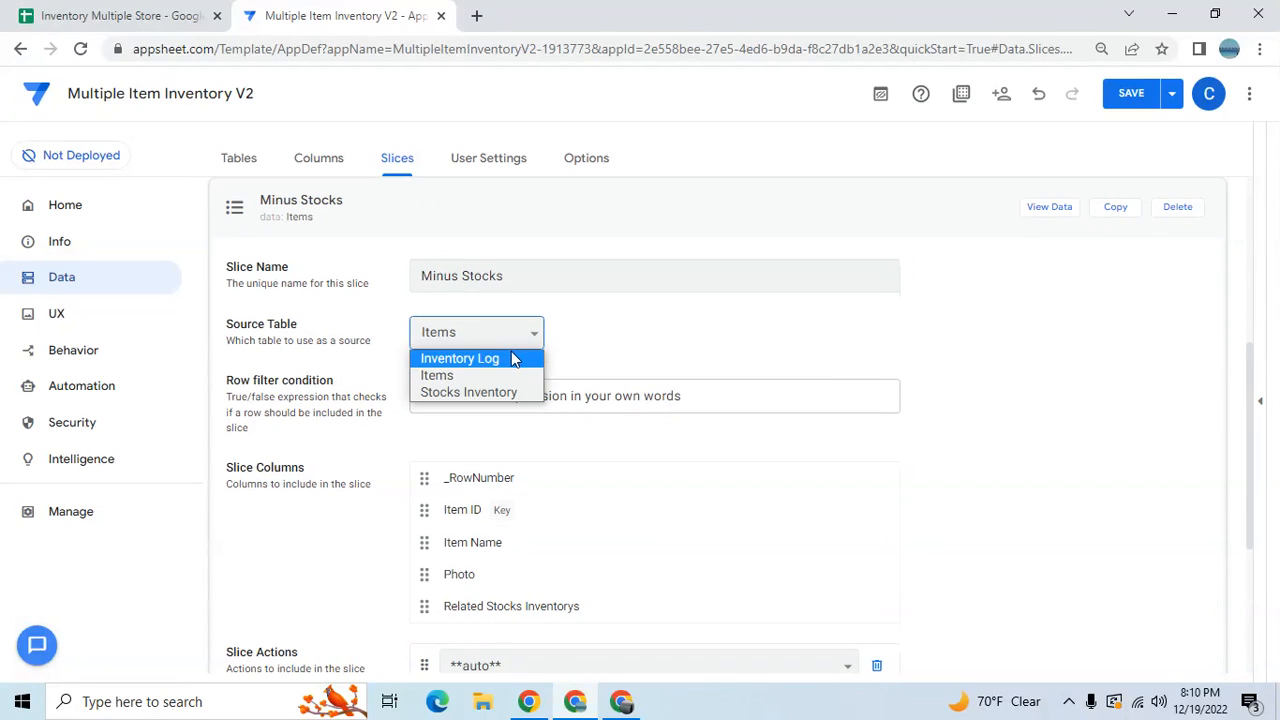
{"action": "left_click", "coordinate": [504, 391]}
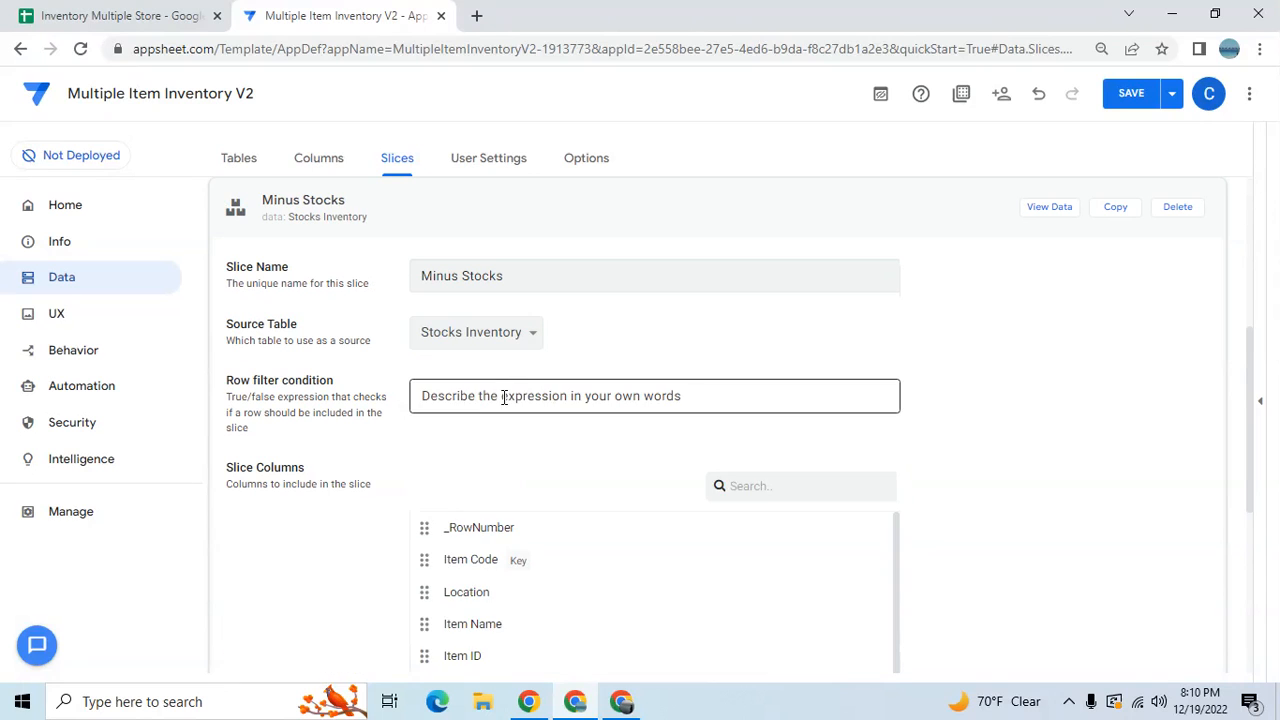
{"action": "left_click", "coordinate": [504, 397]}
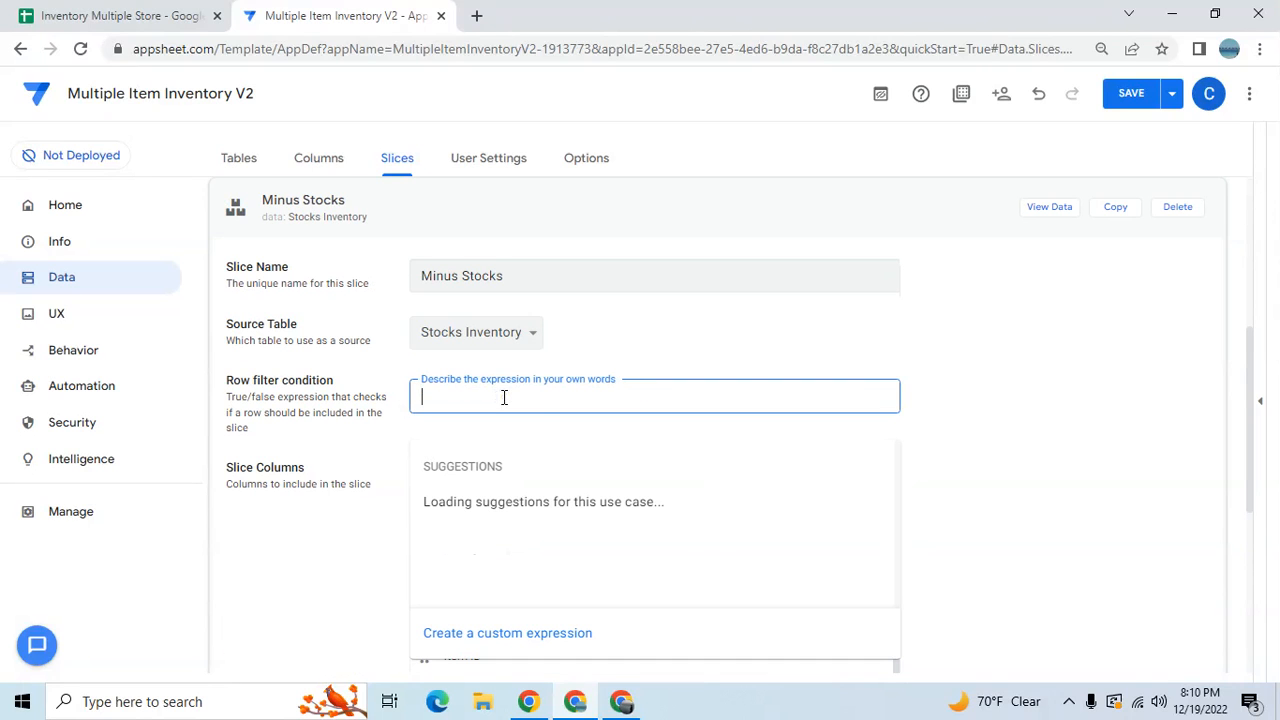
{"action": "left_click", "coordinate": [500, 632]}
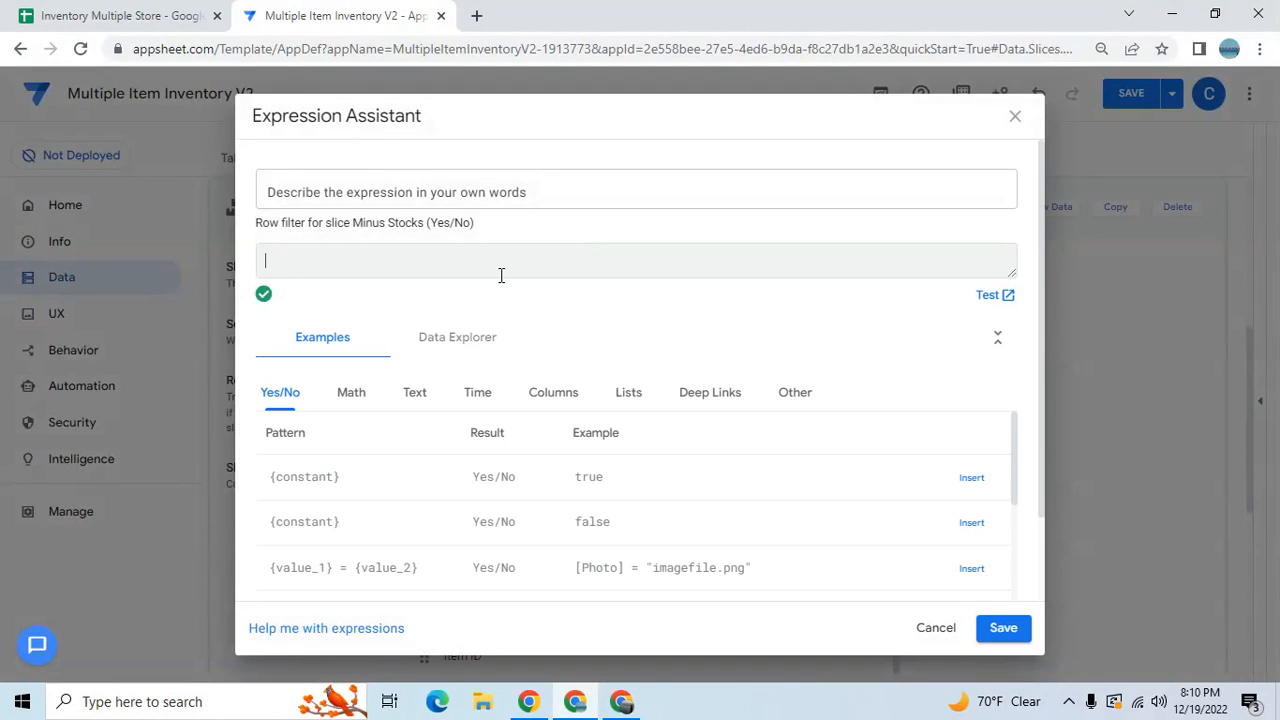
{"action": "left_click", "coordinate": [553, 393]}
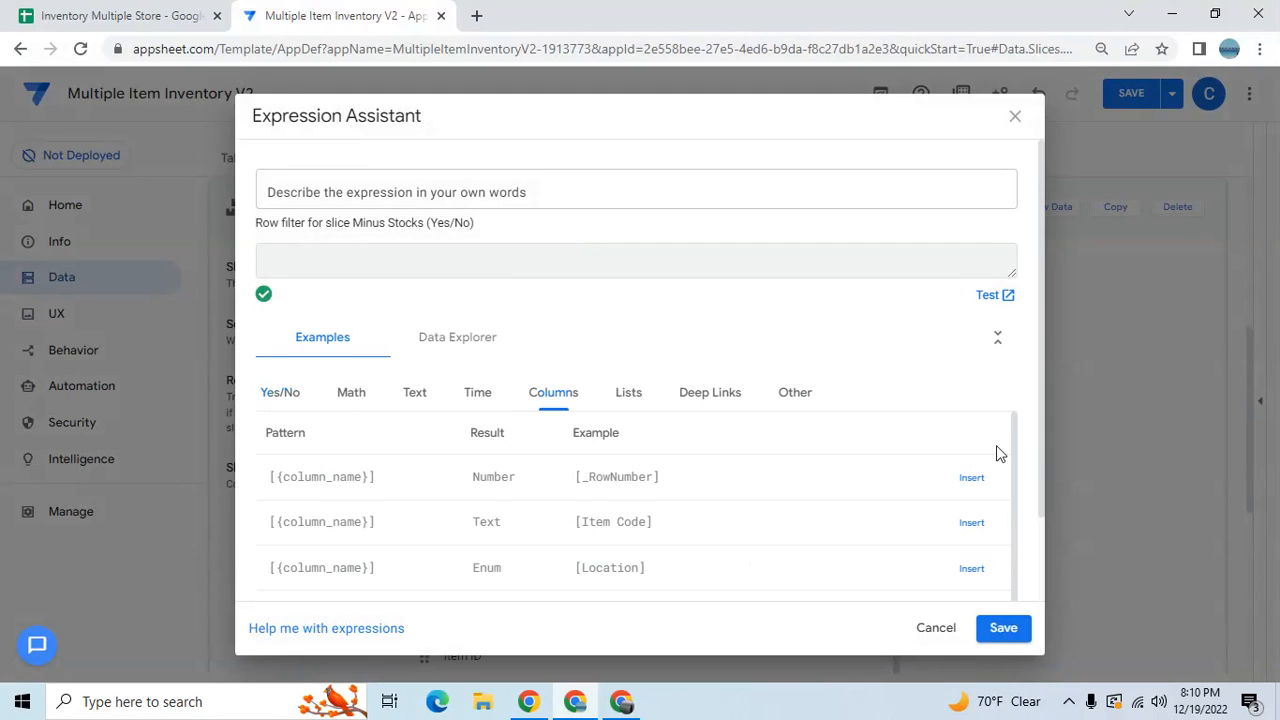
{"action": "left_click_drag", "start_coordinate": [1040, 442], "coordinate": [1031, 538]}
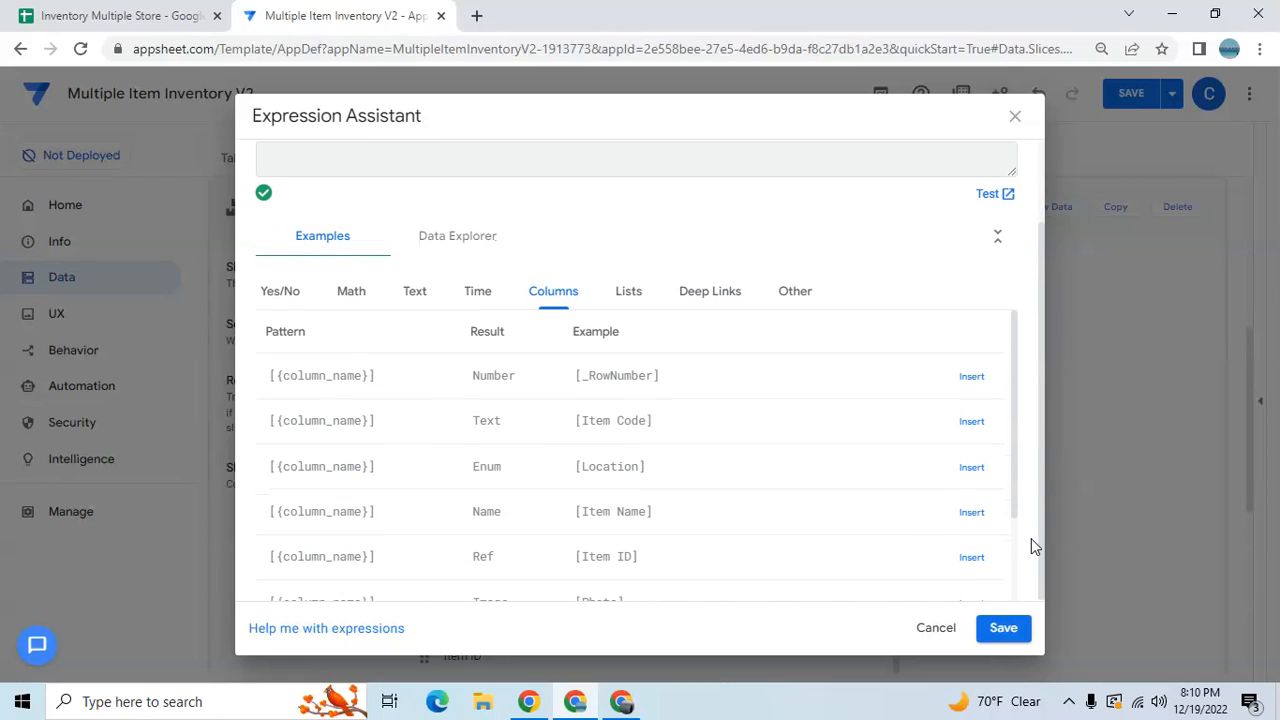
{"action": "left_click_drag", "start_coordinate": [1012, 438], "coordinate": [1008, 535]}
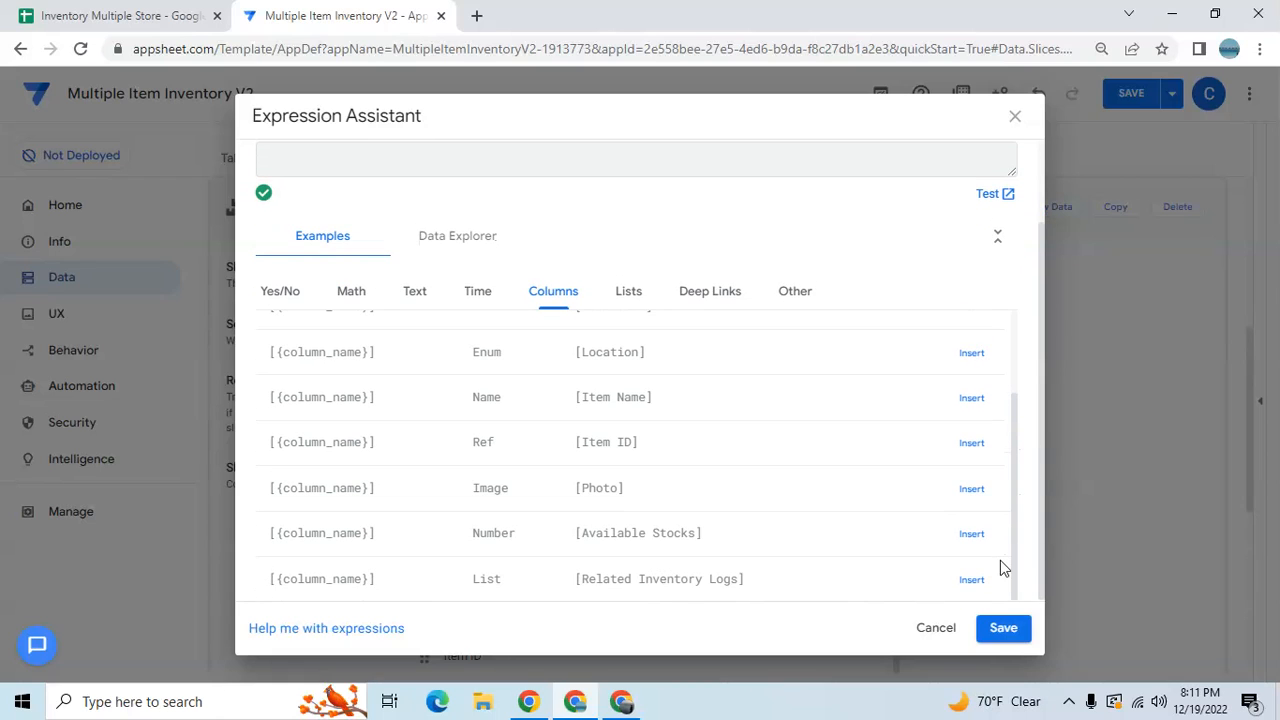
{"action": "scroll", "coordinate": [1004, 482], "scroll_direction": "up", "scroll_amount": 2}
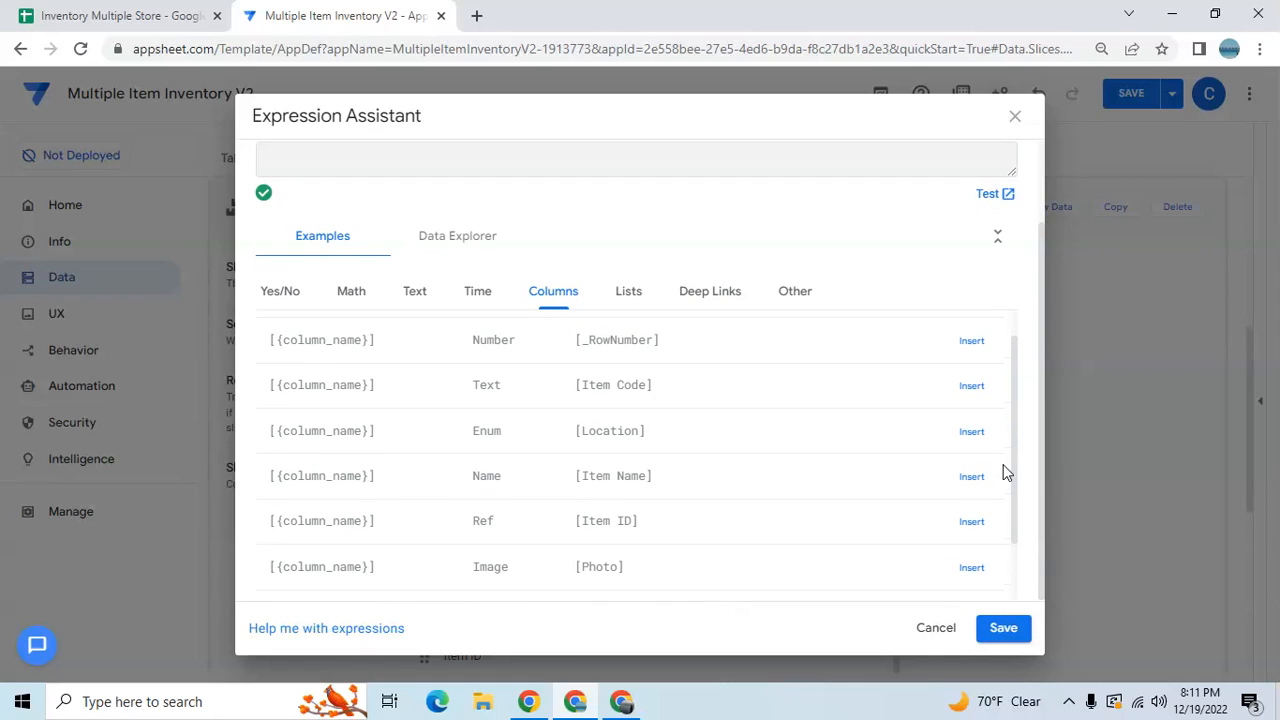
{"action": "scroll", "coordinate": [1003, 465], "scroll_direction": "up", "scroll_amount": 1}
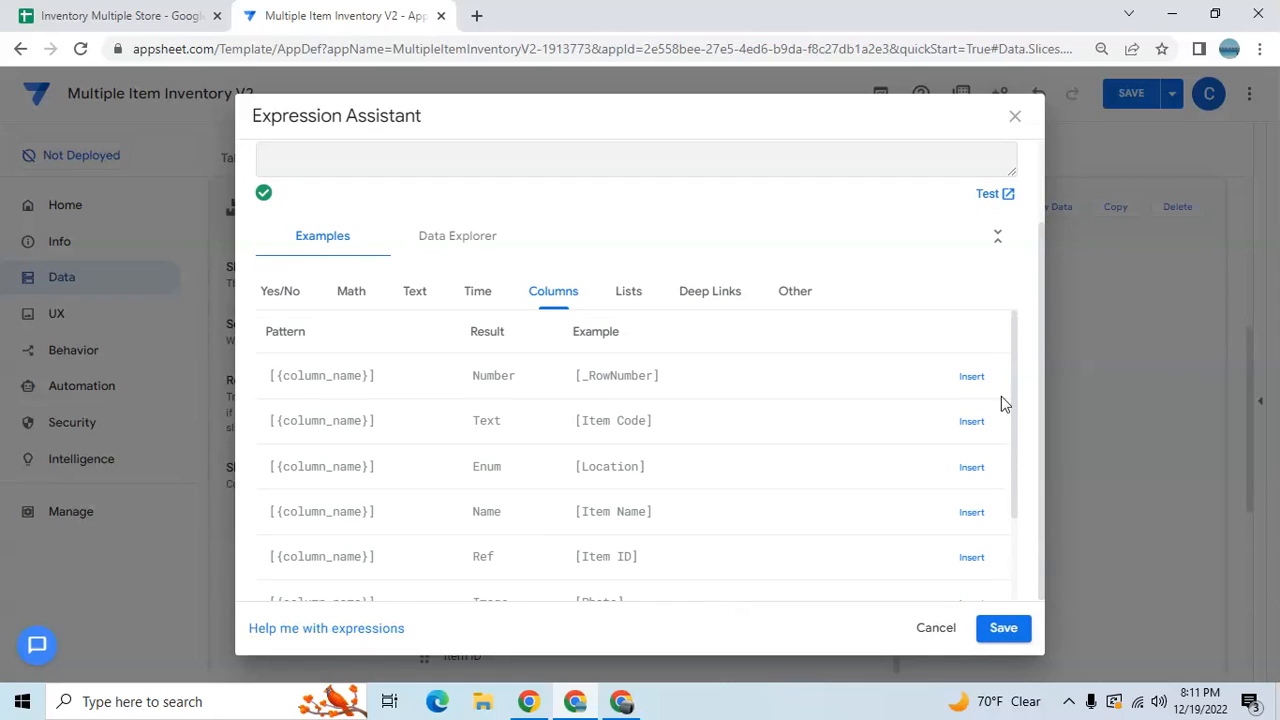
{"action": "left_click", "coordinate": [995, 630]}
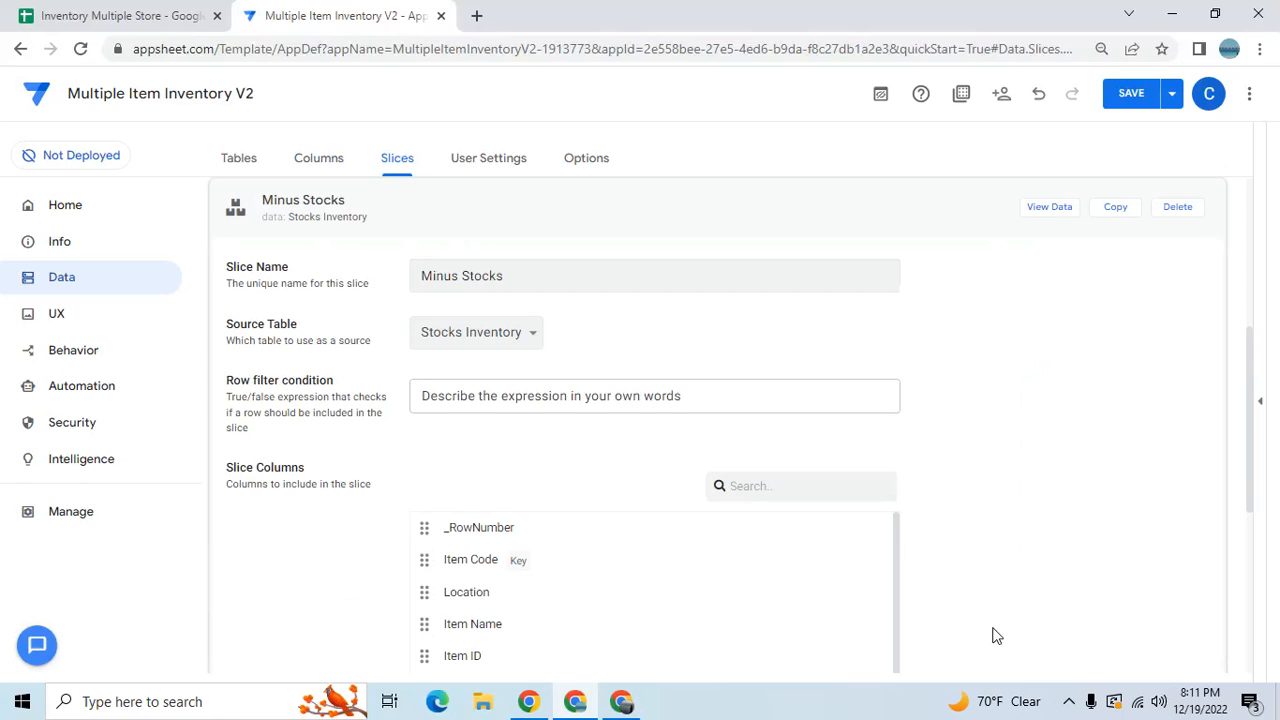
Set the Minus Stocks slice's source table to Inventory Log and its row filter condition to [Action Type]="Minus Stock".
{"action": "left_click", "coordinate": [518, 335]}
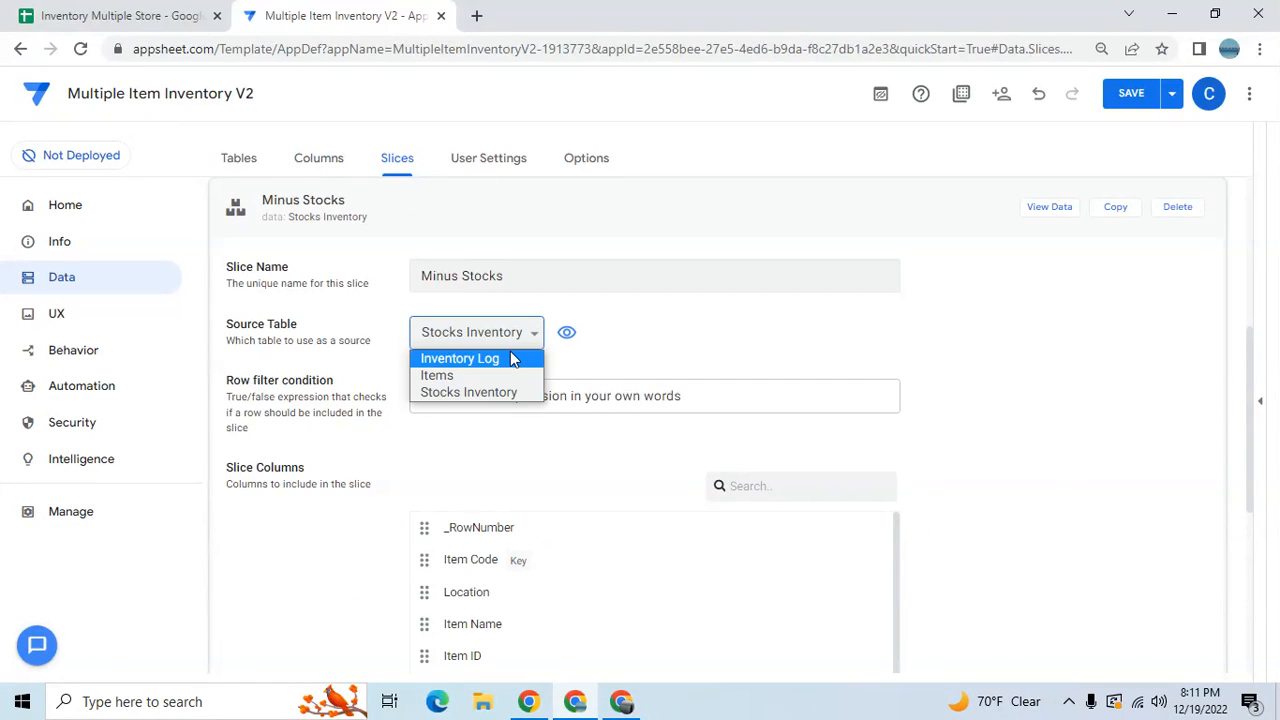
{"action": "left_click", "coordinate": [510, 353]}
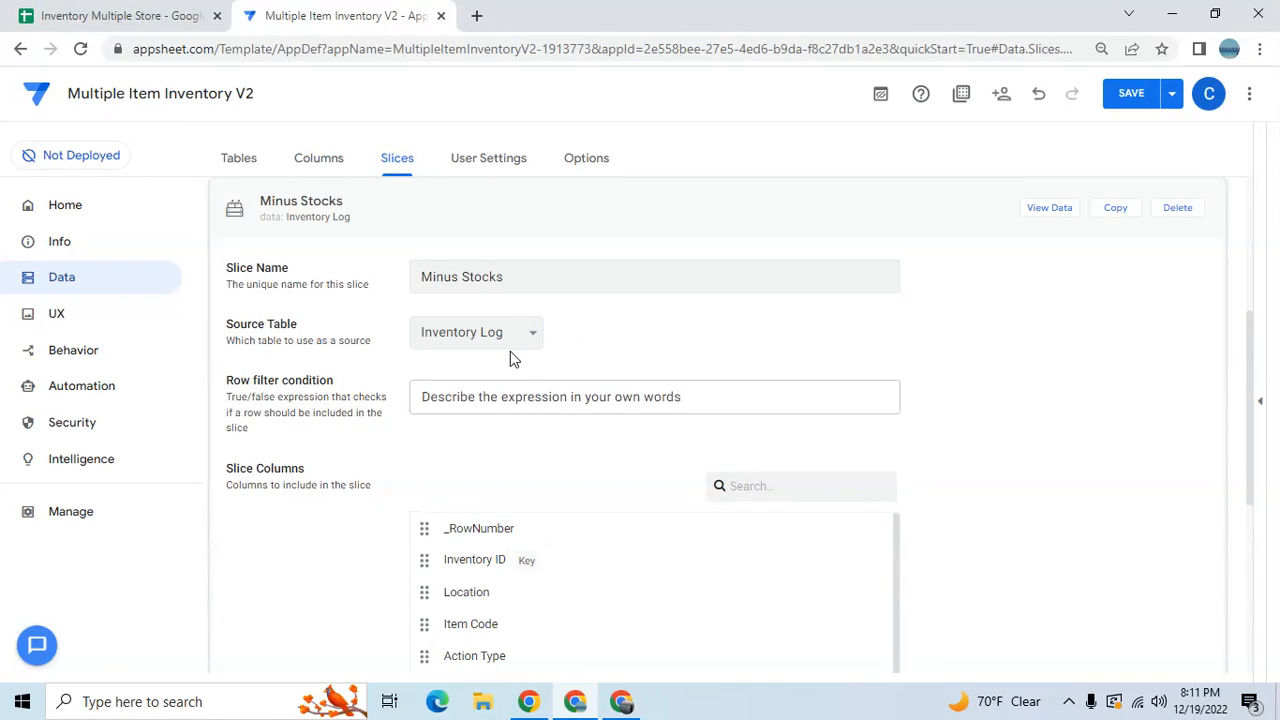
{"action": "left_click", "coordinate": [586, 392]}
{"action": "left_click", "coordinate": [492, 633]}
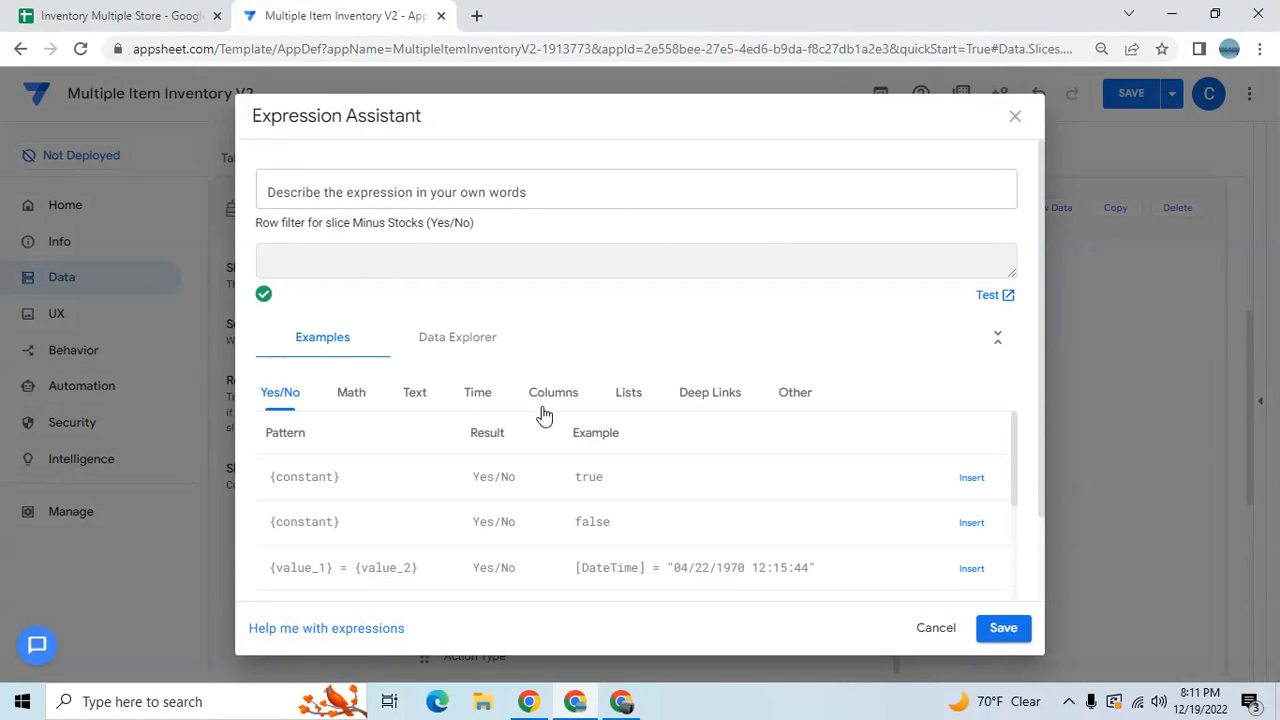
{"action": "left_click", "coordinate": [550, 402]}
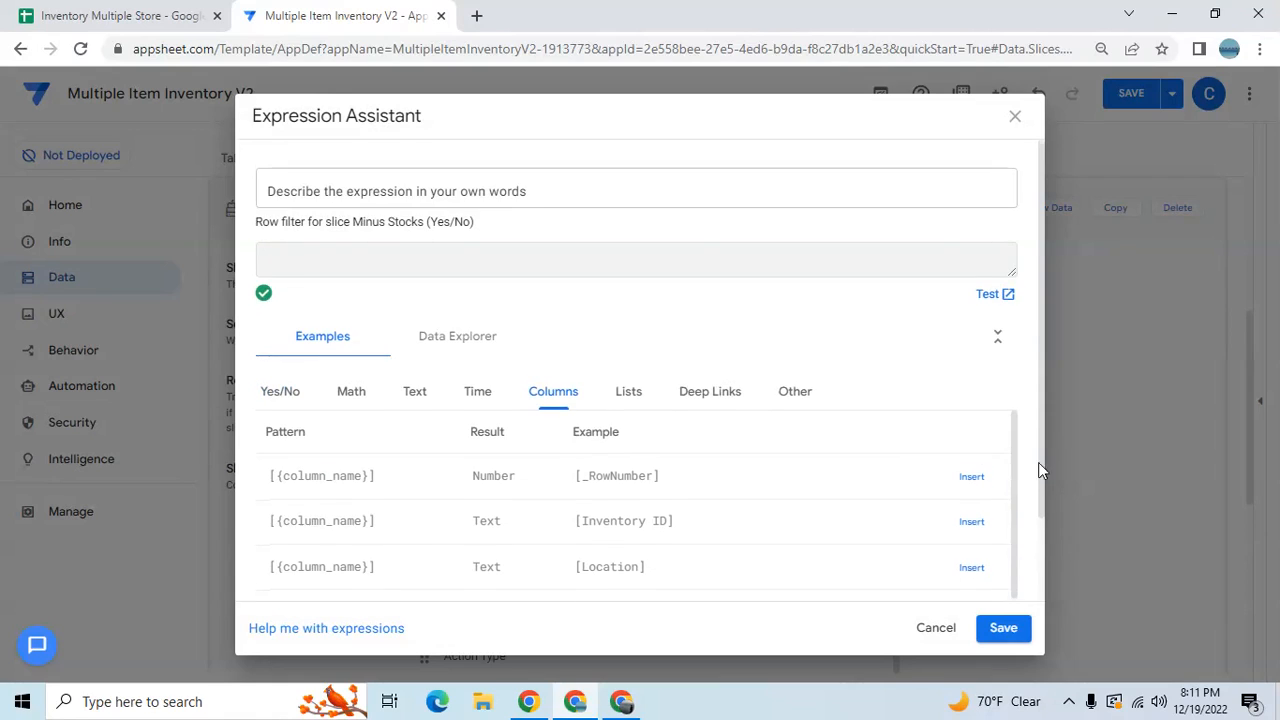
{"action": "scroll", "coordinate": [1038, 462], "scroll_direction": "down", "scroll_amount": 1}
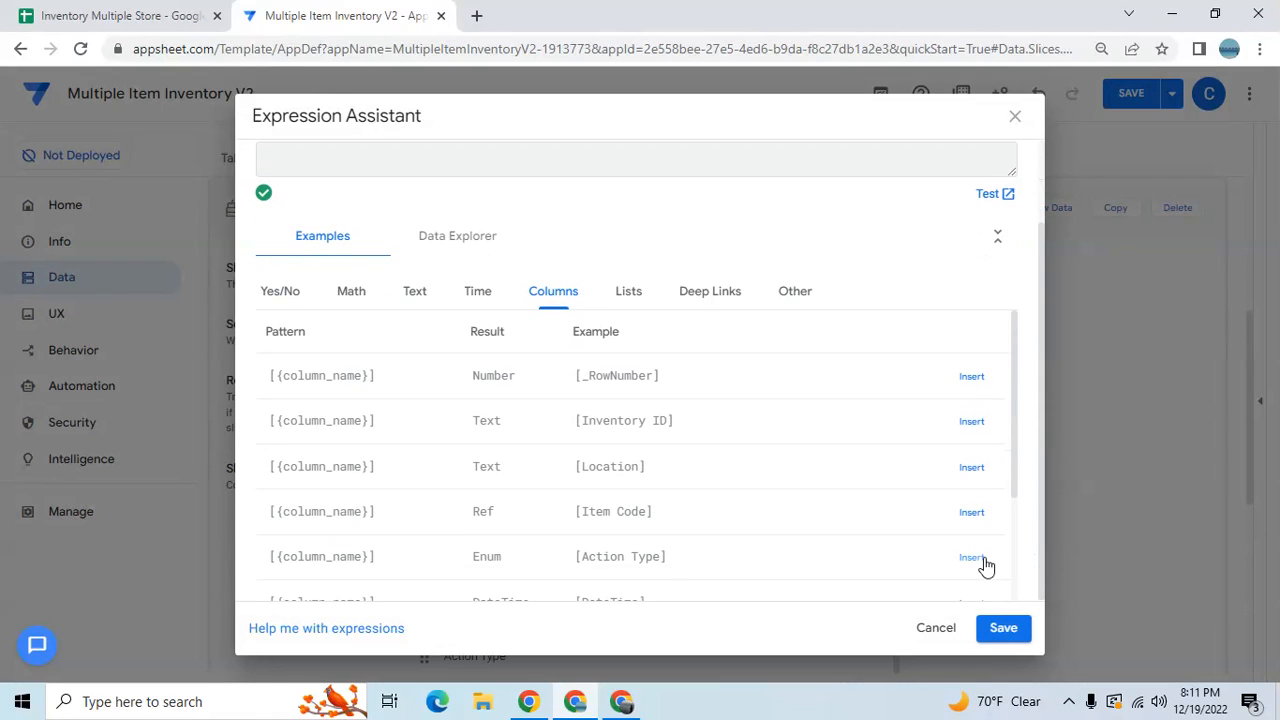
{"action": "left_click", "coordinate": [984, 563]}
{"action": "type", "text": "=\"Minus Stock"}
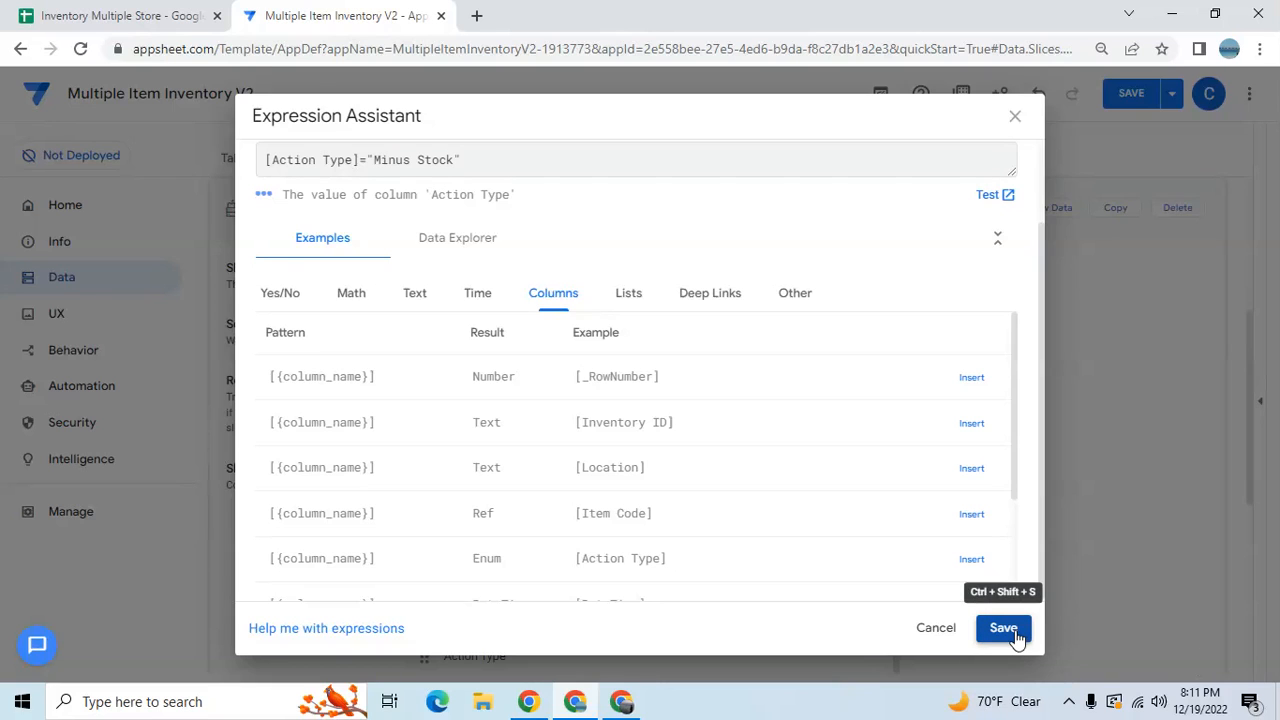
{"action": "left_click", "coordinate": [1015, 632]}
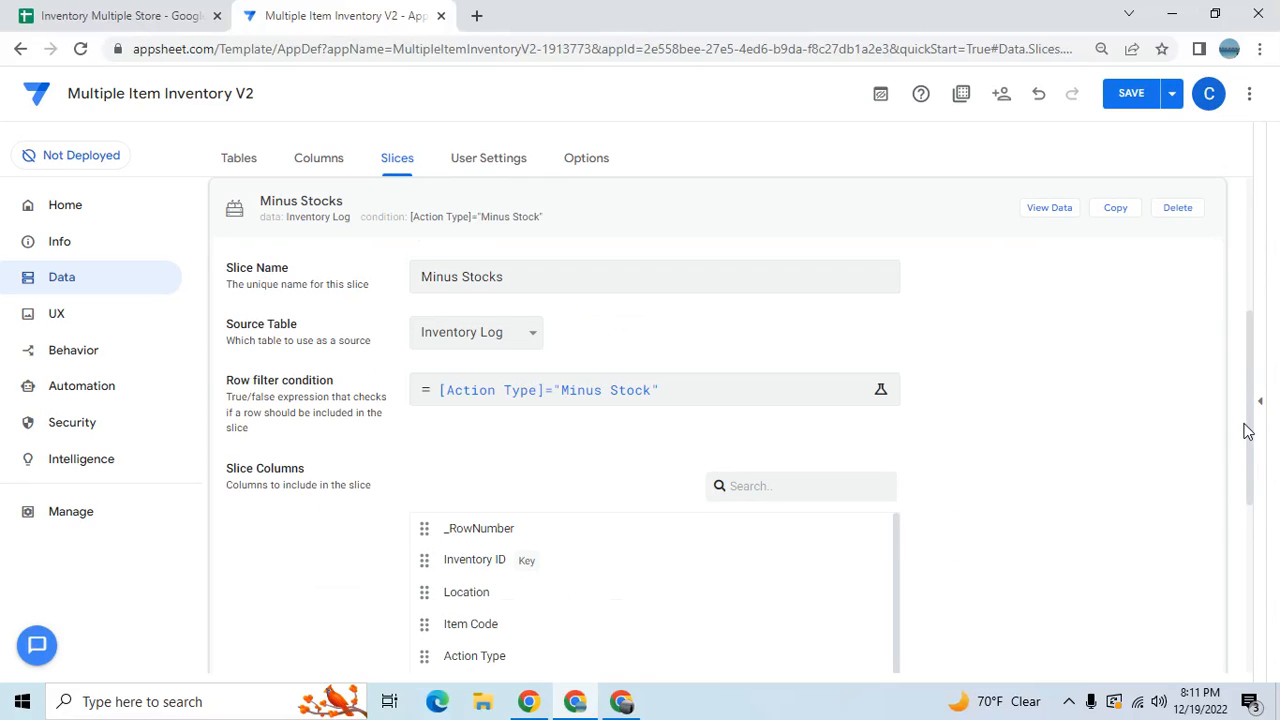
Disallow adds in the Minus Stocks slice's update mode, leaving only updates and deletes enabled.
{"action": "left_click_drag", "start_coordinate": [1254, 438], "coordinate": [713, 580]}
{"action": "left_click", "coordinate": [612, 578]}
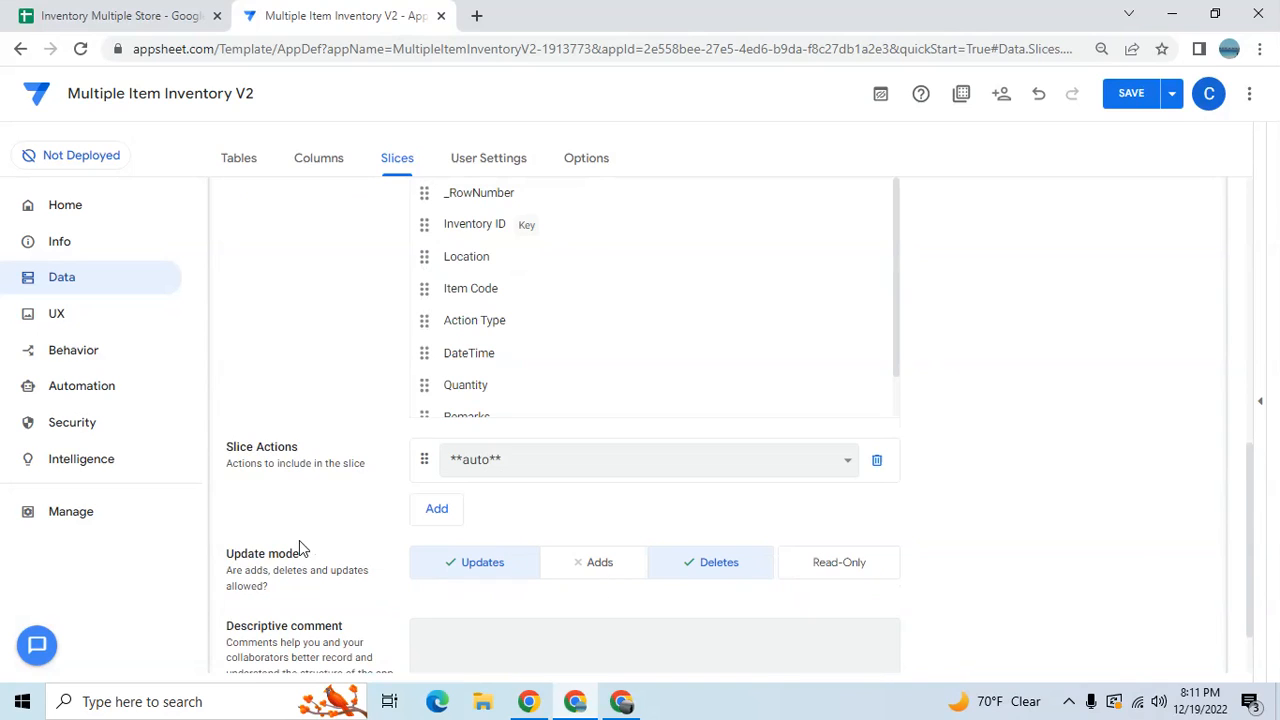
Create a new view without using a suggestion and base it on the Minus Stocks slice.
{"action": "left_click", "coordinate": [27, 316]}
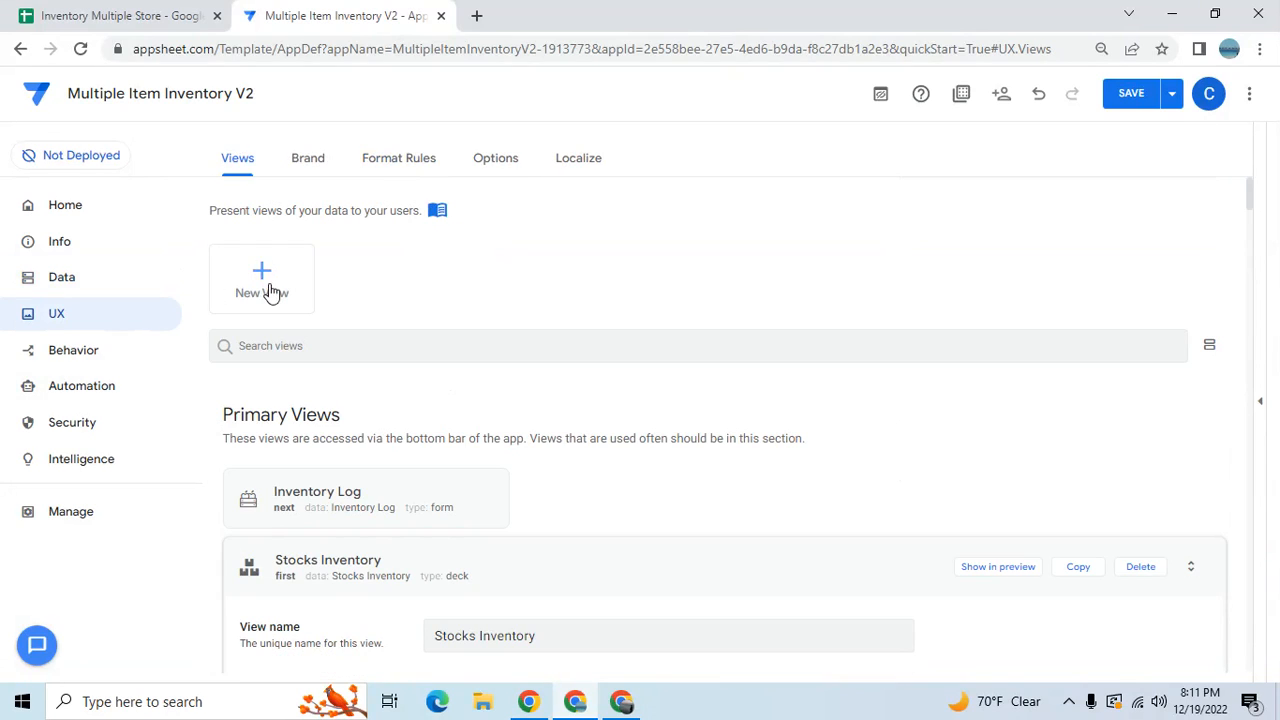
{"action": "left_click", "coordinate": [269, 285]}
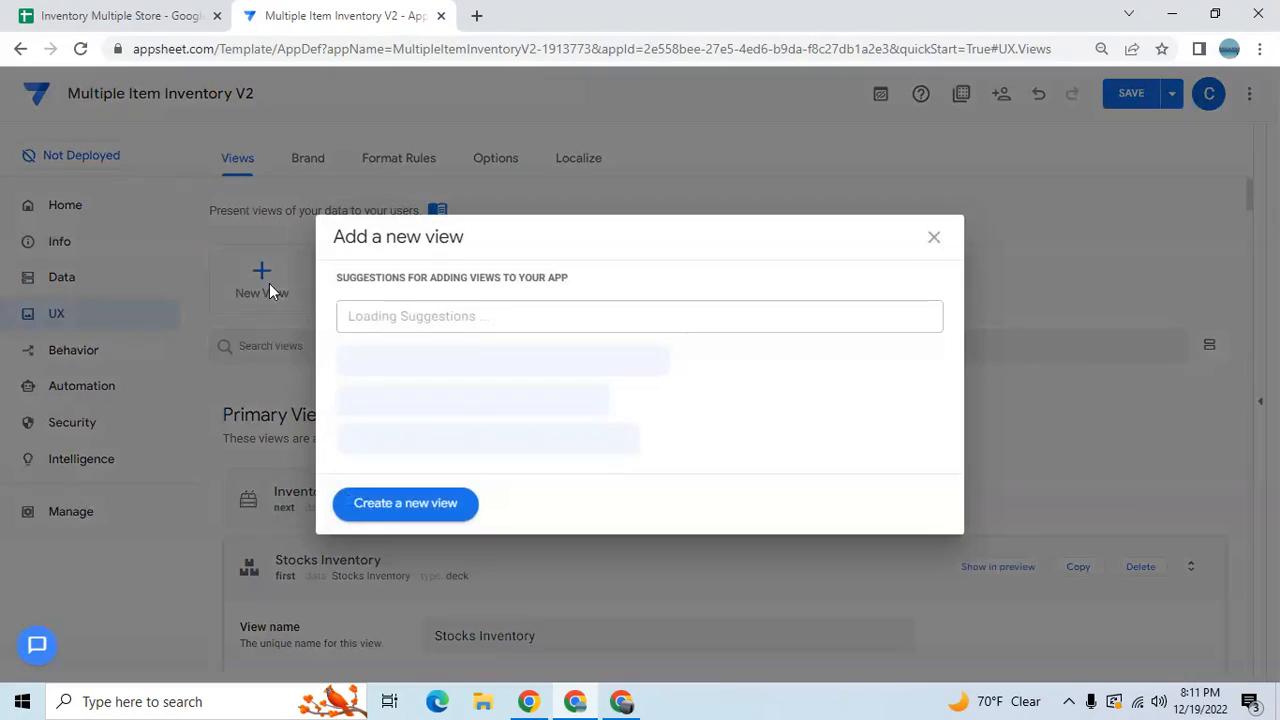
{"action": "left_click", "coordinate": [424, 504]}
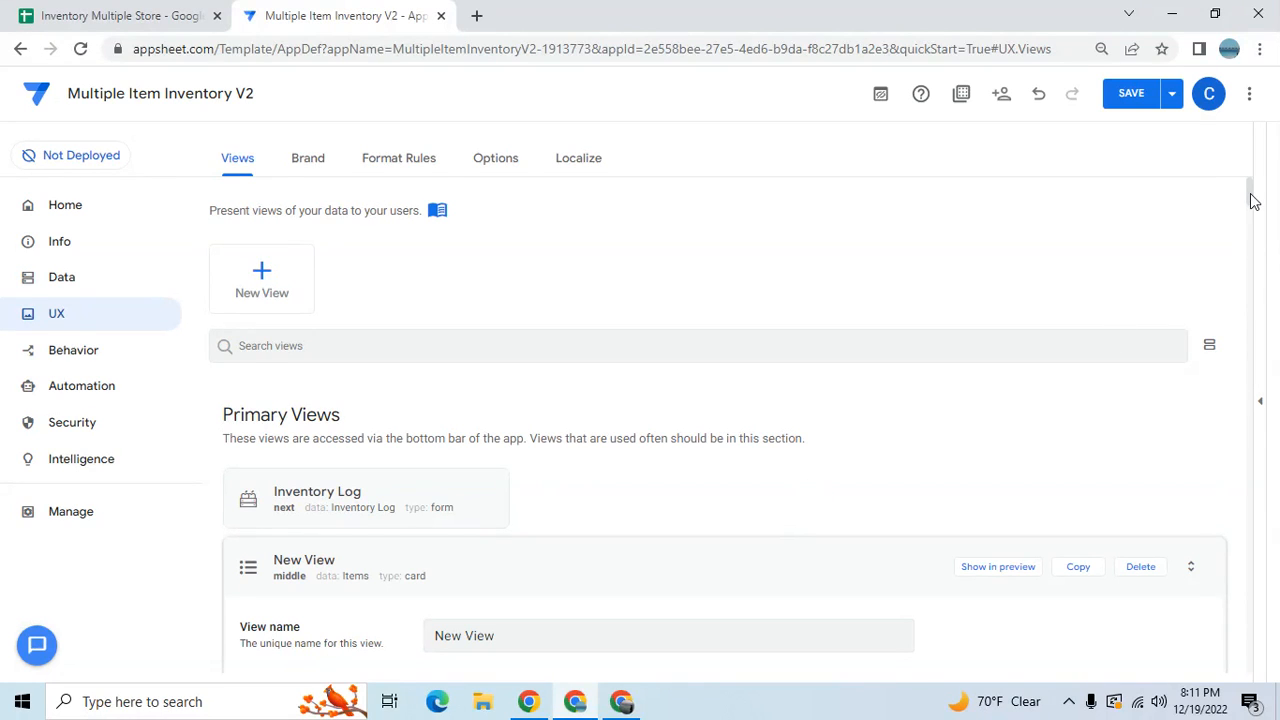
{"action": "scroll", "coordinate": [1252, 205], "scroll_direction": "down", "scroll_amount": 8}
{"action": "scroll", "coordinate": [1249, 240], "scroll_direction": "up", "scroll_amount": 5}
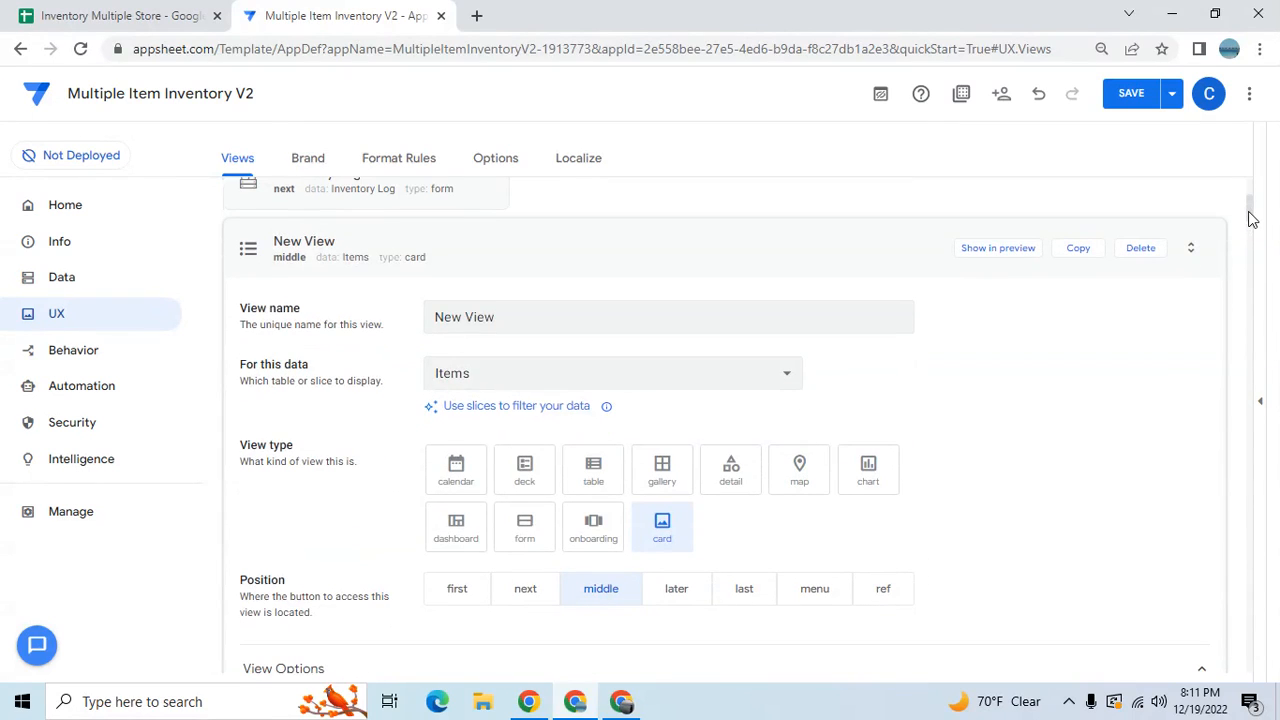
{"action": "left_click", "coordinate": [731, 364]}
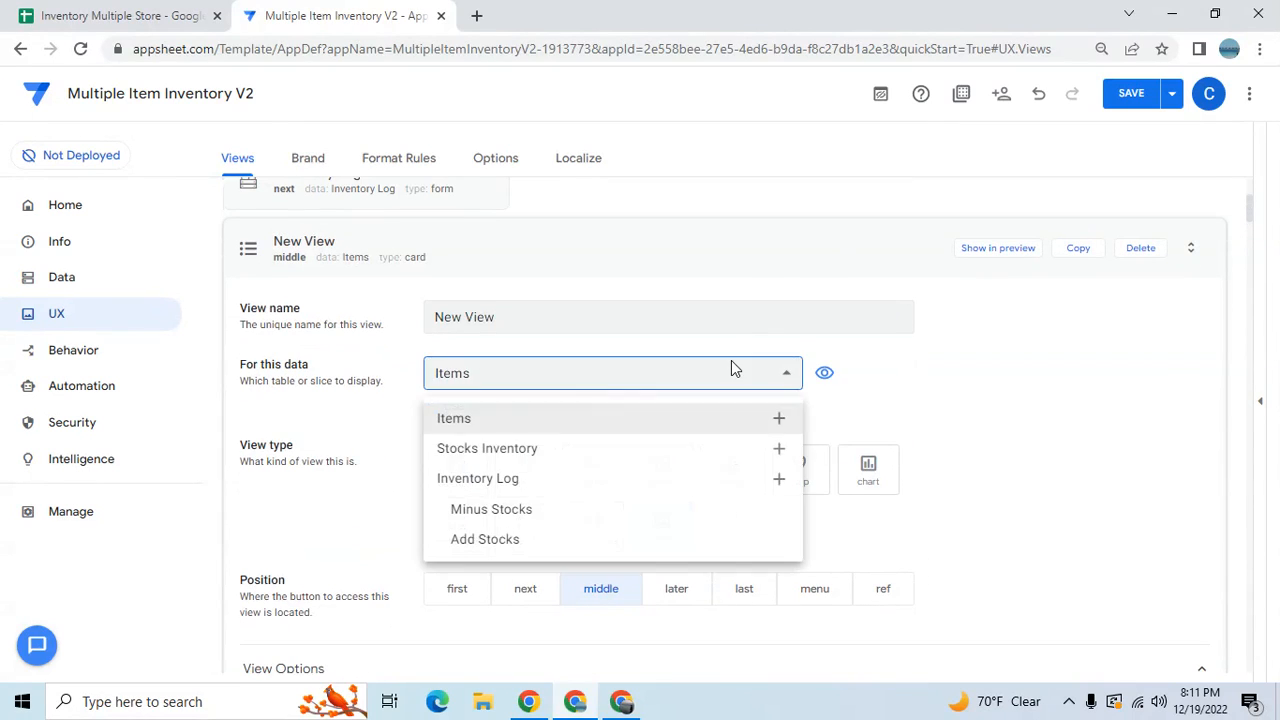
{"action": "left_click", "coordinate": [528, 511]}
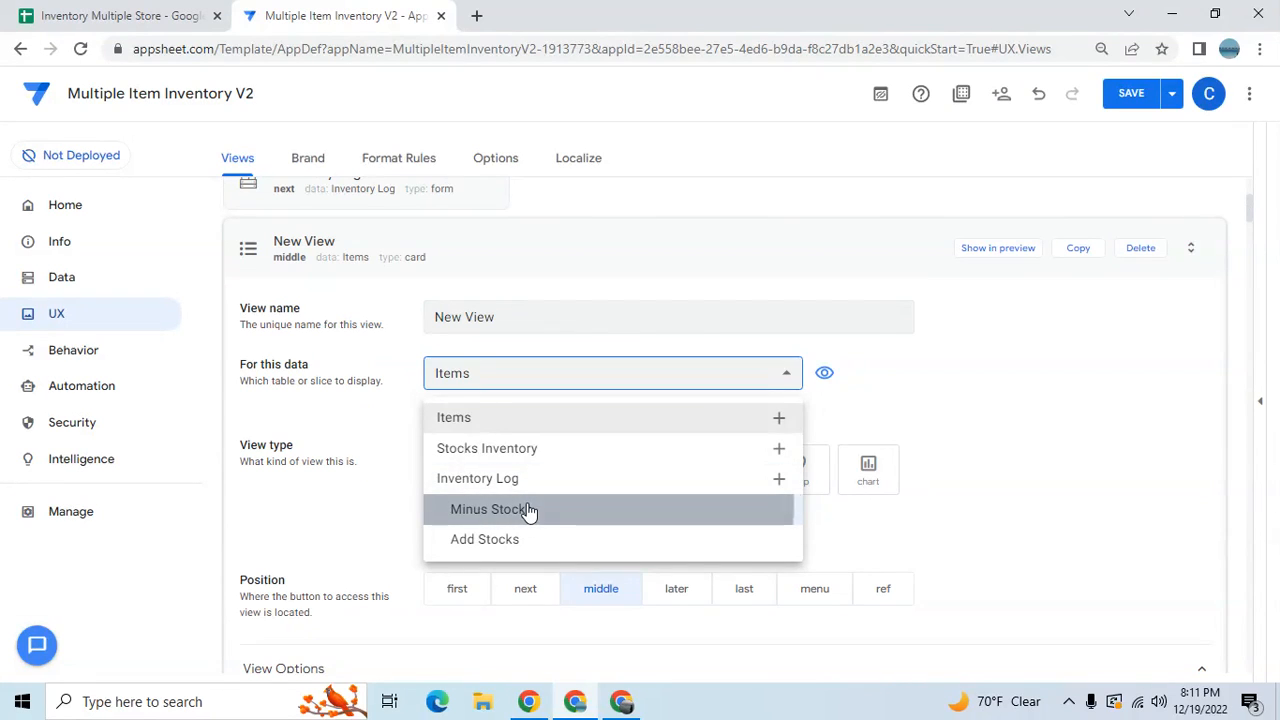
Name the new view "Minus Stocks" and make it a table view in the menu position.
{"action": "left_click", "coordinate": [514, 325]}
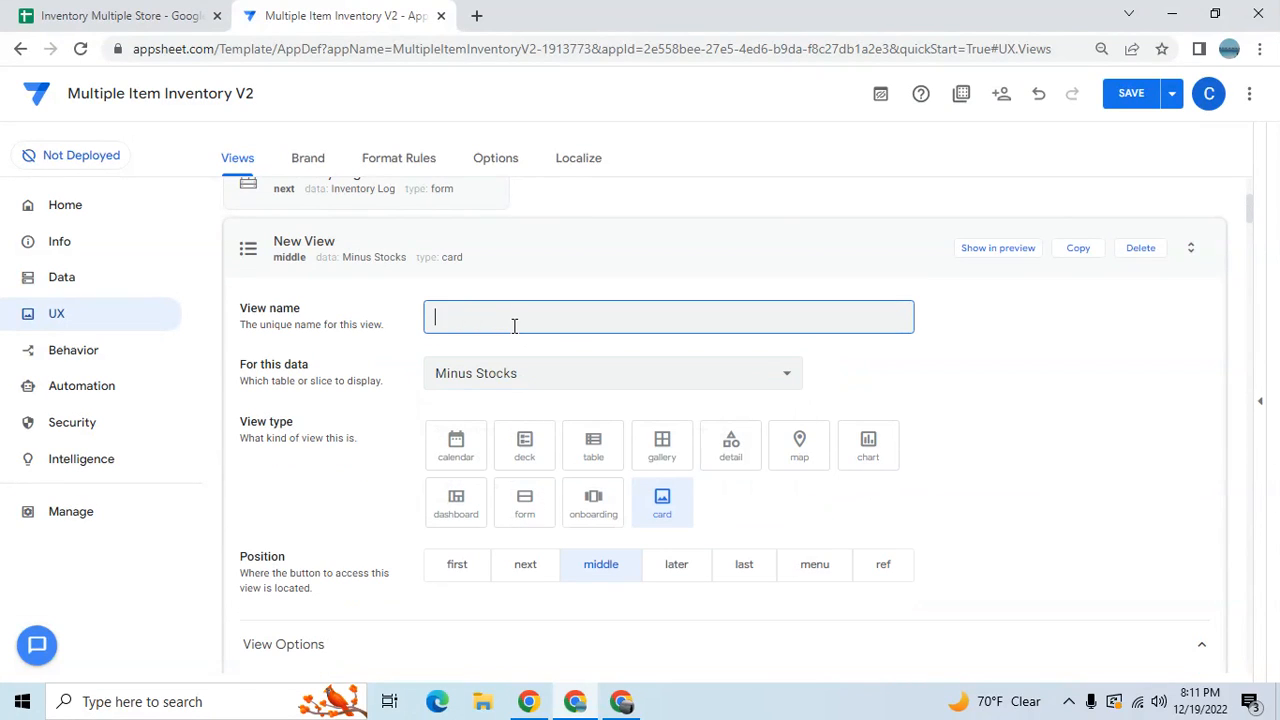
{"action": "type", "text": "Minus Stocks"}
{"action": "left_click", "coordinate": [593, 420]}
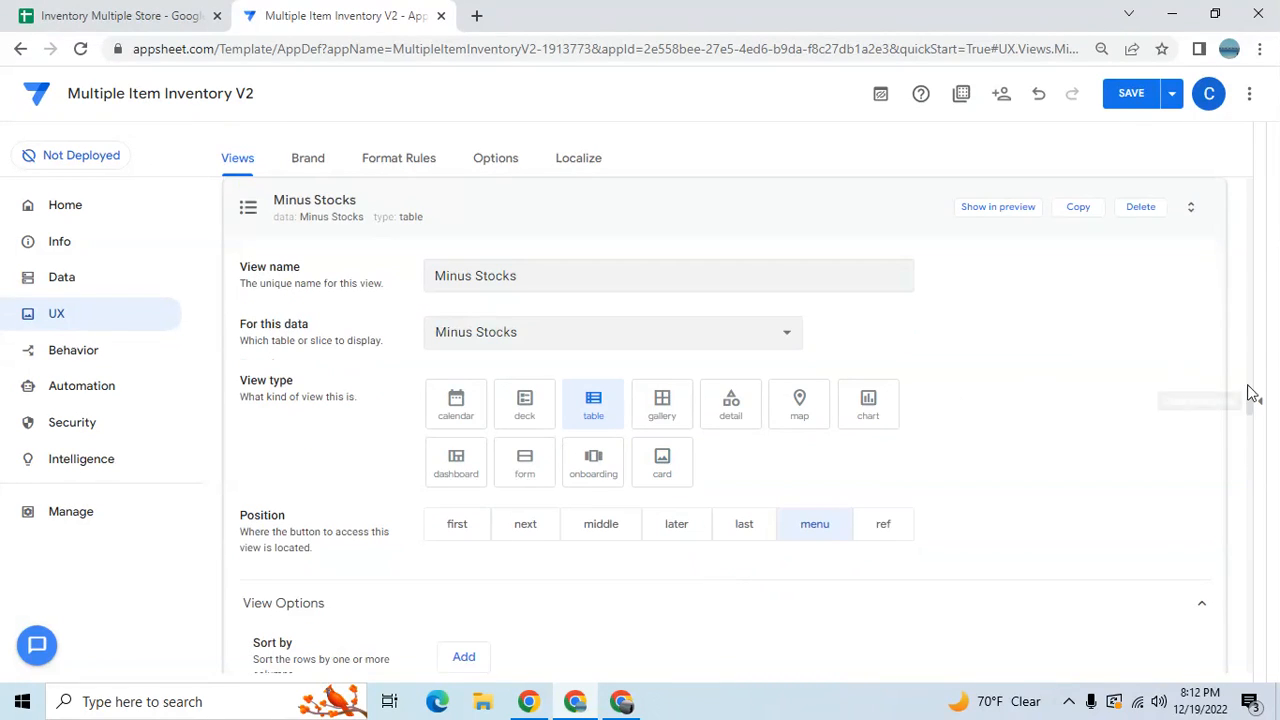
Group the Minus Stocks view's rows by Location in ascending order, with no group aggregate.
{"action": "left_click_drag", "start_coordinate": [1250, 402], "coordinate": [1249, 426]}
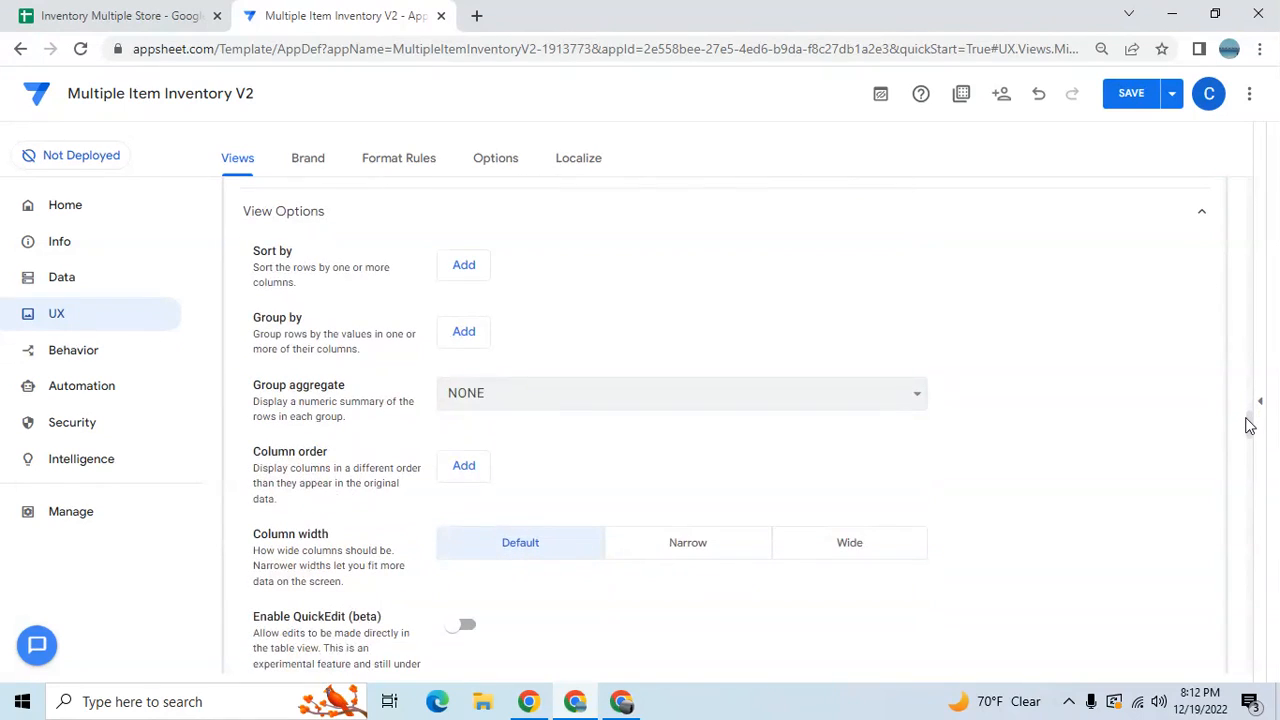
{"action": "left_click", "coordinate": [486, 400]}
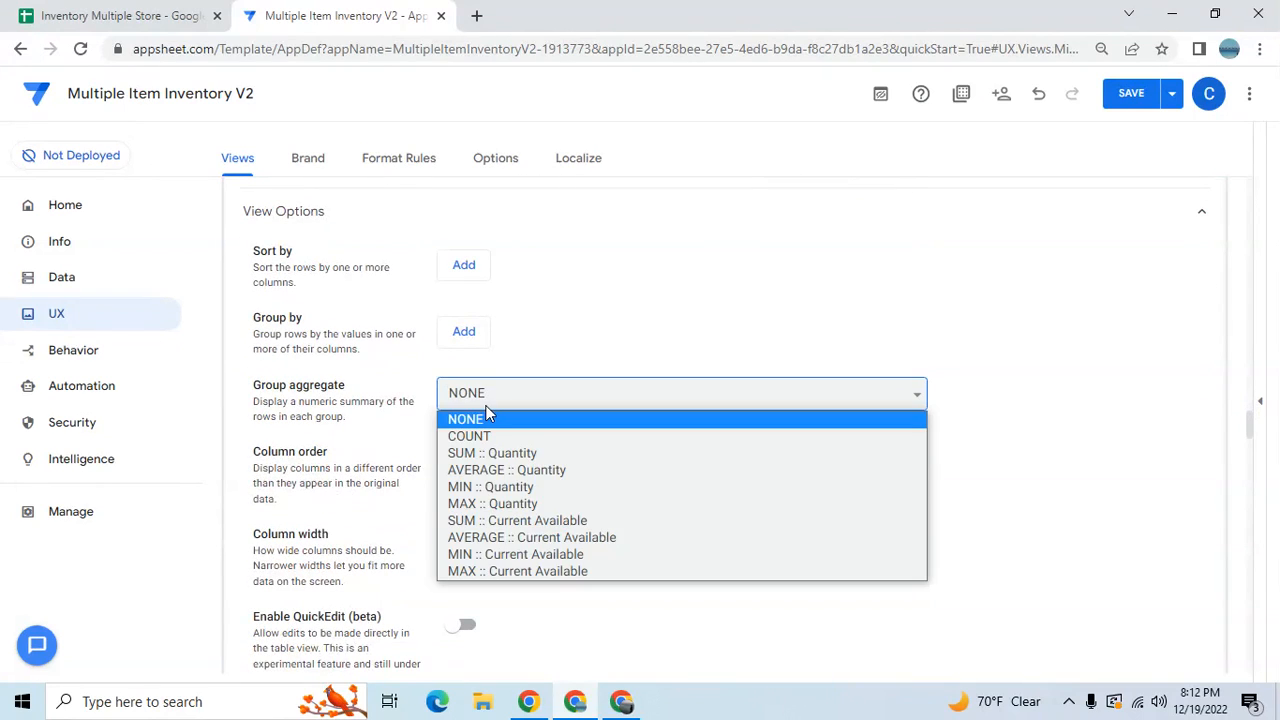
{"action": "left_click", "coordinate": [487, 418]}
{"action": "left_click", "coordinate": [466, 333]}
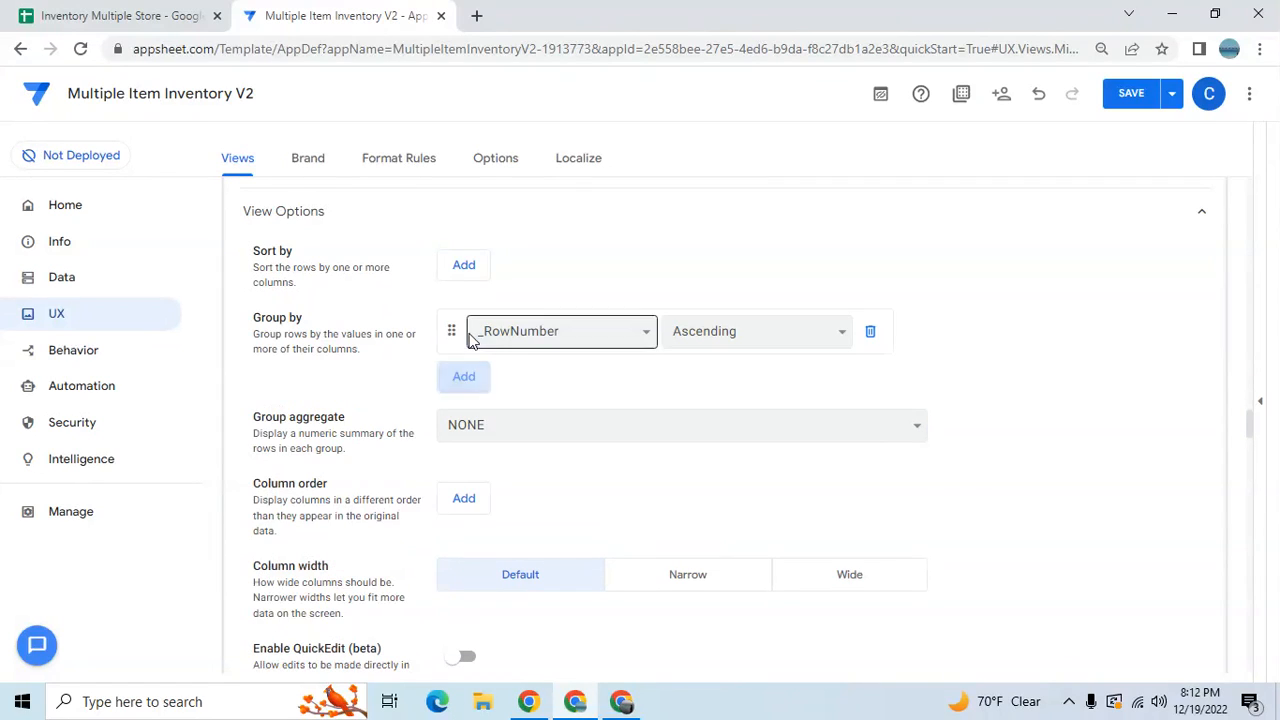
{"action": "left_click", "coordinate": [503, 340]}
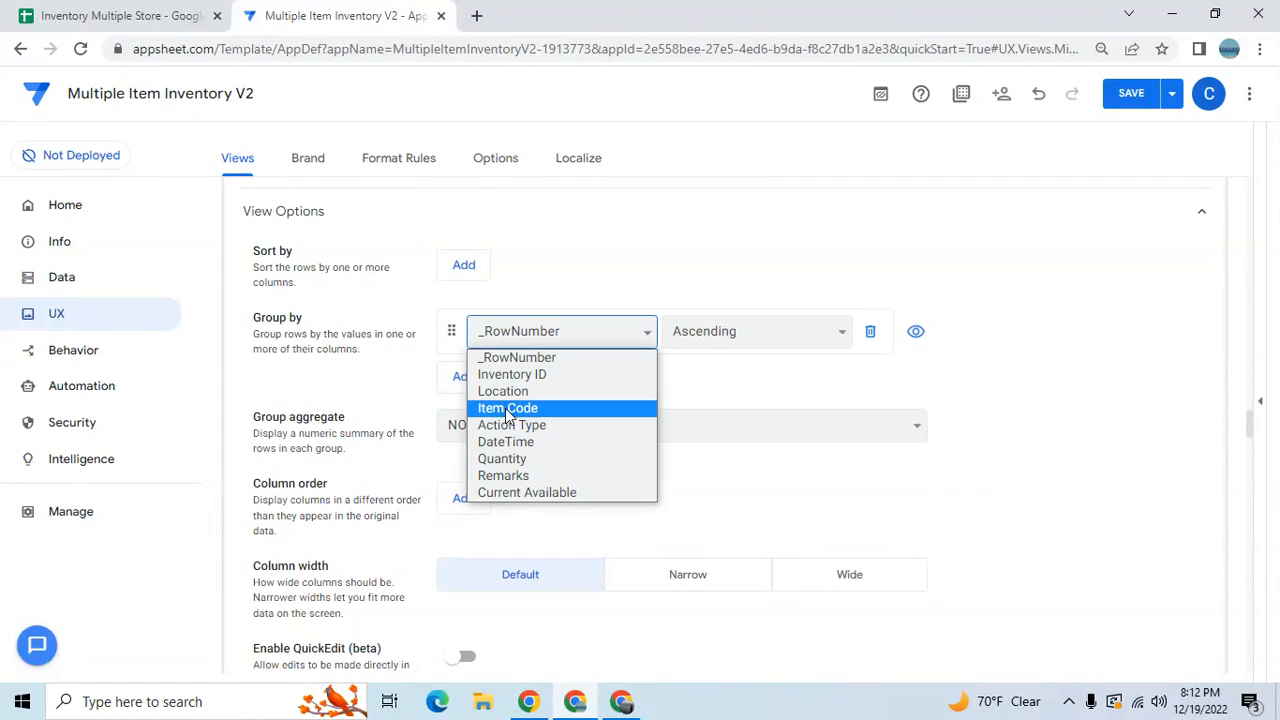
{"action": "left_click", "coordinate": [506, 392]}
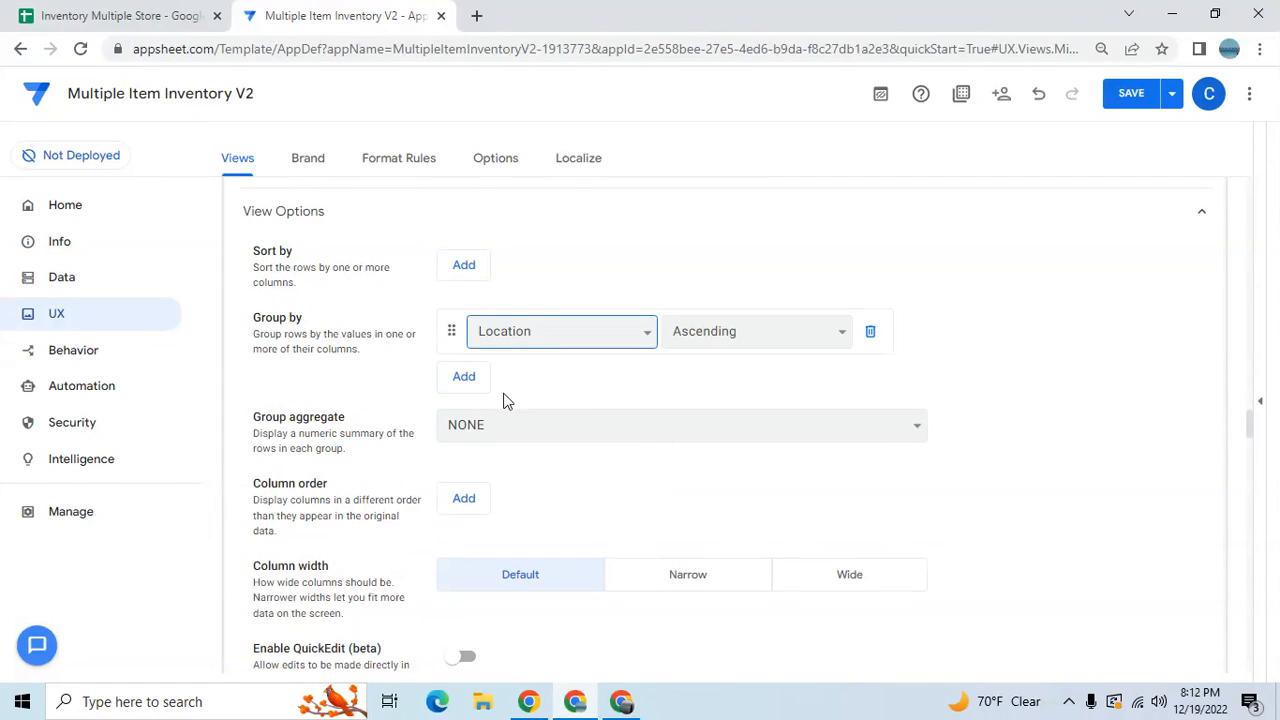
Set the Minus Stocks view's column order to Location, DateTime, Item Code and Quantity.
{"action": "left_click", "coordinate": [464, 497]}
{"action": "left_click", "coordinate": [517, 500]}
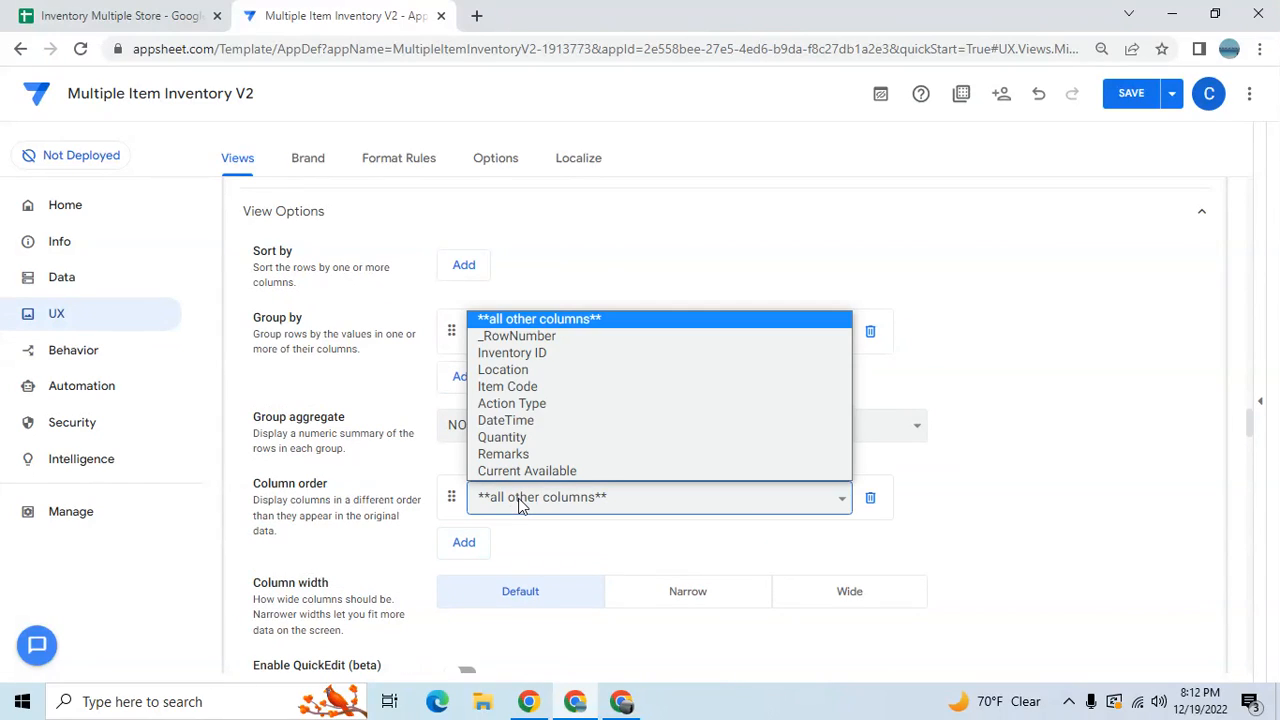
{"action": "left_click", "coordinate": [528, 372]}
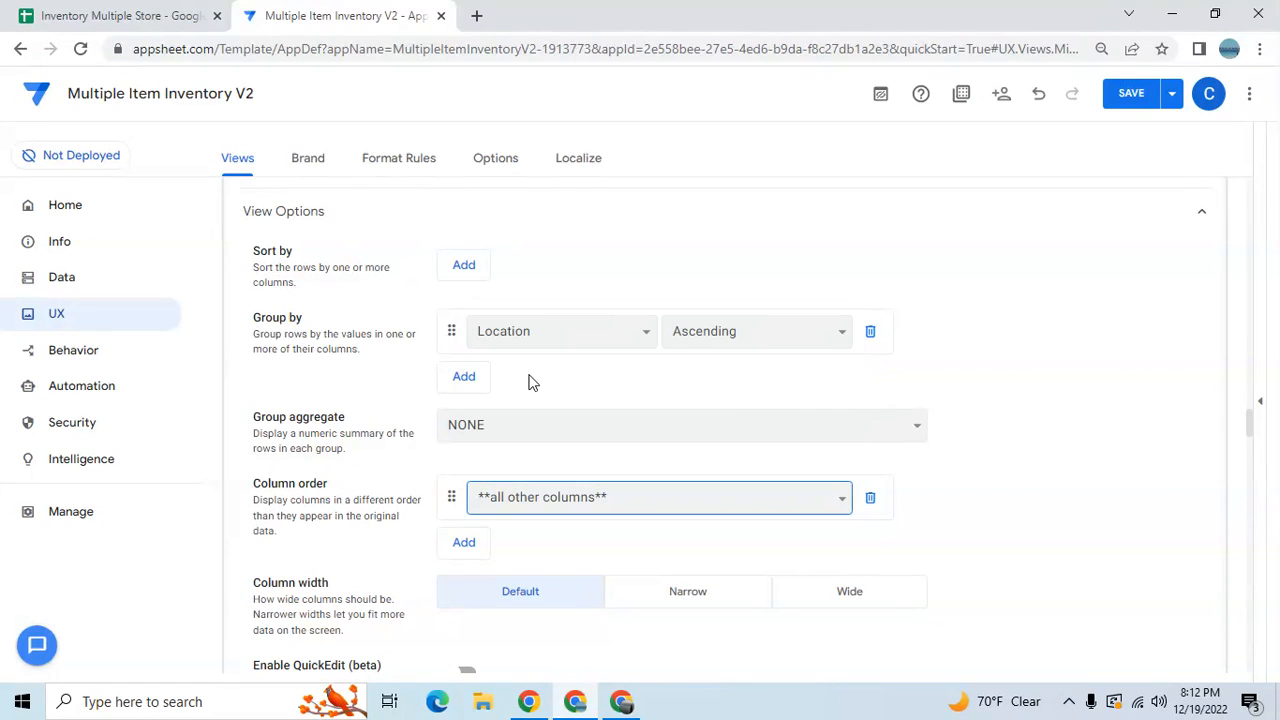
{"action": "left_click", "coordinate": [466, 543]}
{"action": "left_click", "coordinate": [491, 543]}
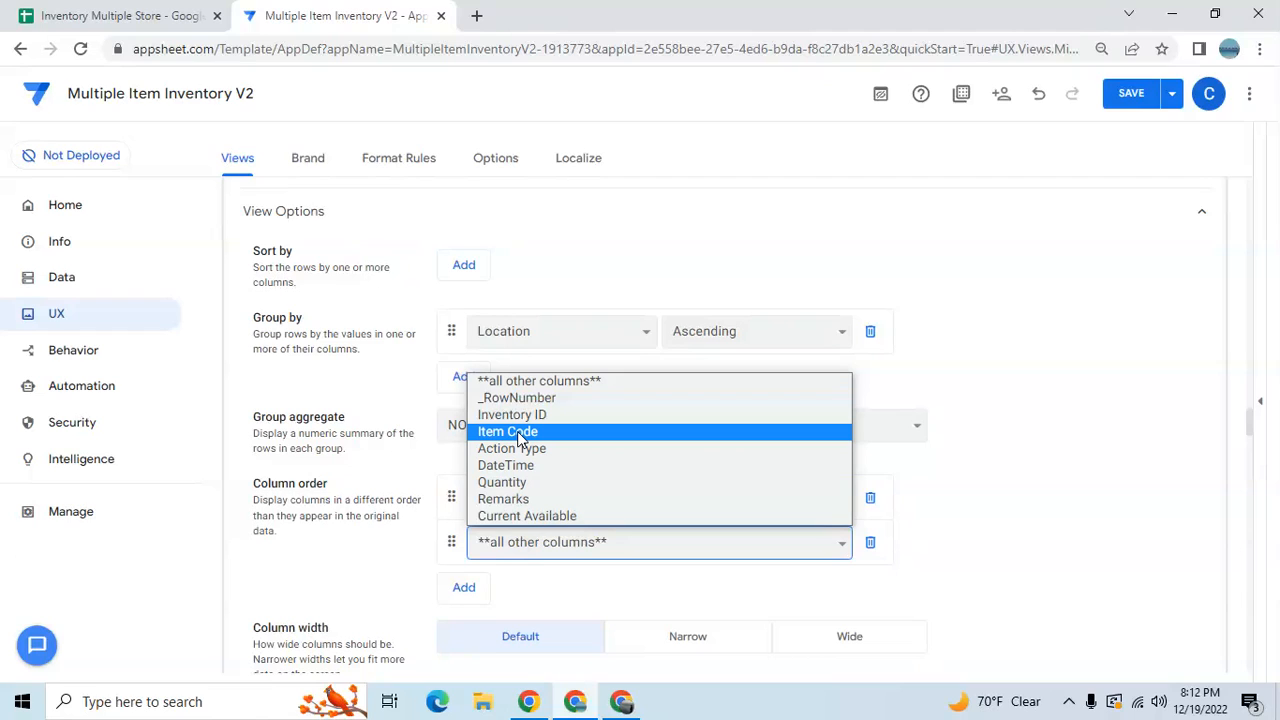
{"action": "left_click", "coordinate": [517, 464]}
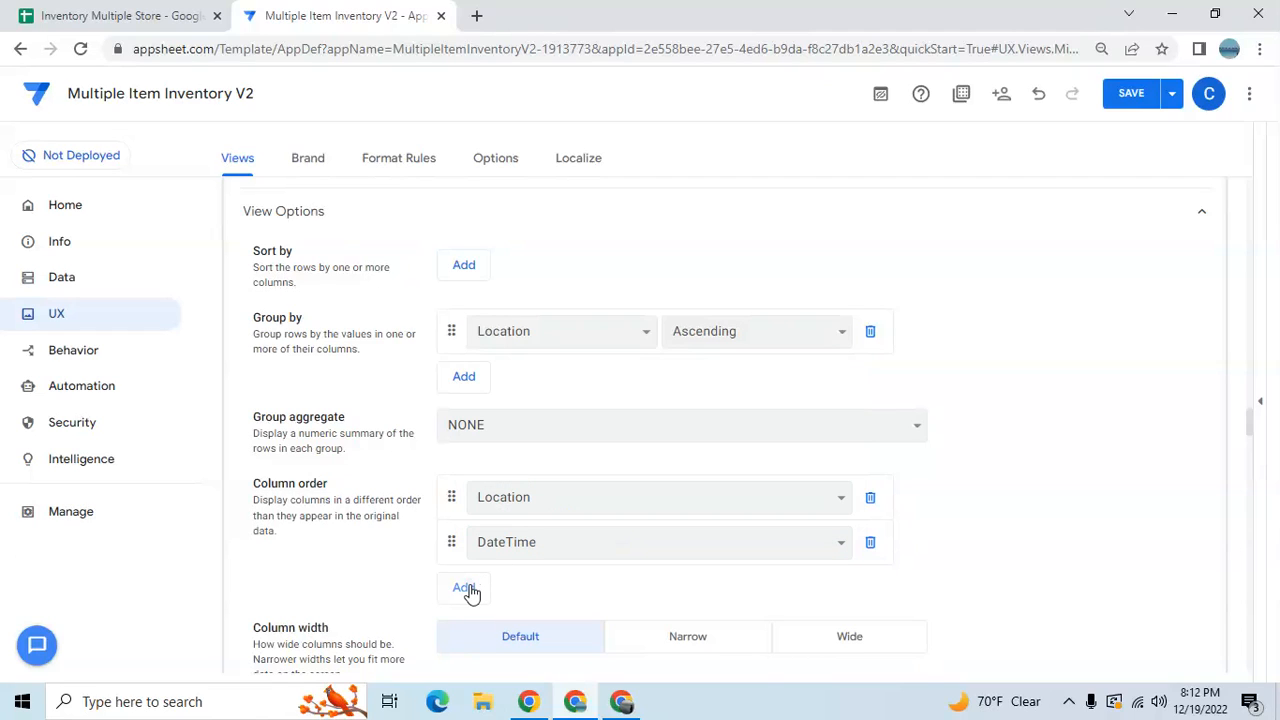
{"action": "left_click", "coordinate": [466, 588]}
{"action": "left_click", "coordinate": [491, 588]}
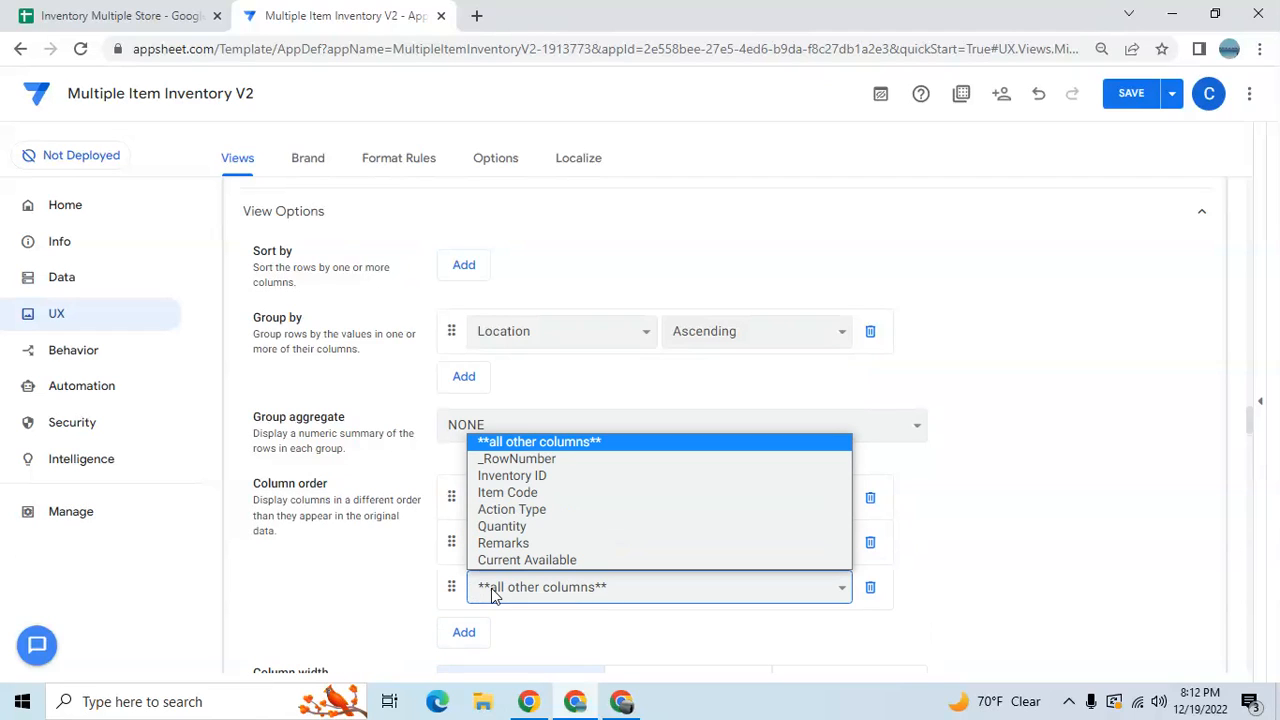
{"action": "left_click", "coordinate": [509, 495]}
{"action": "left_click", "coordinate": [477, 645]}
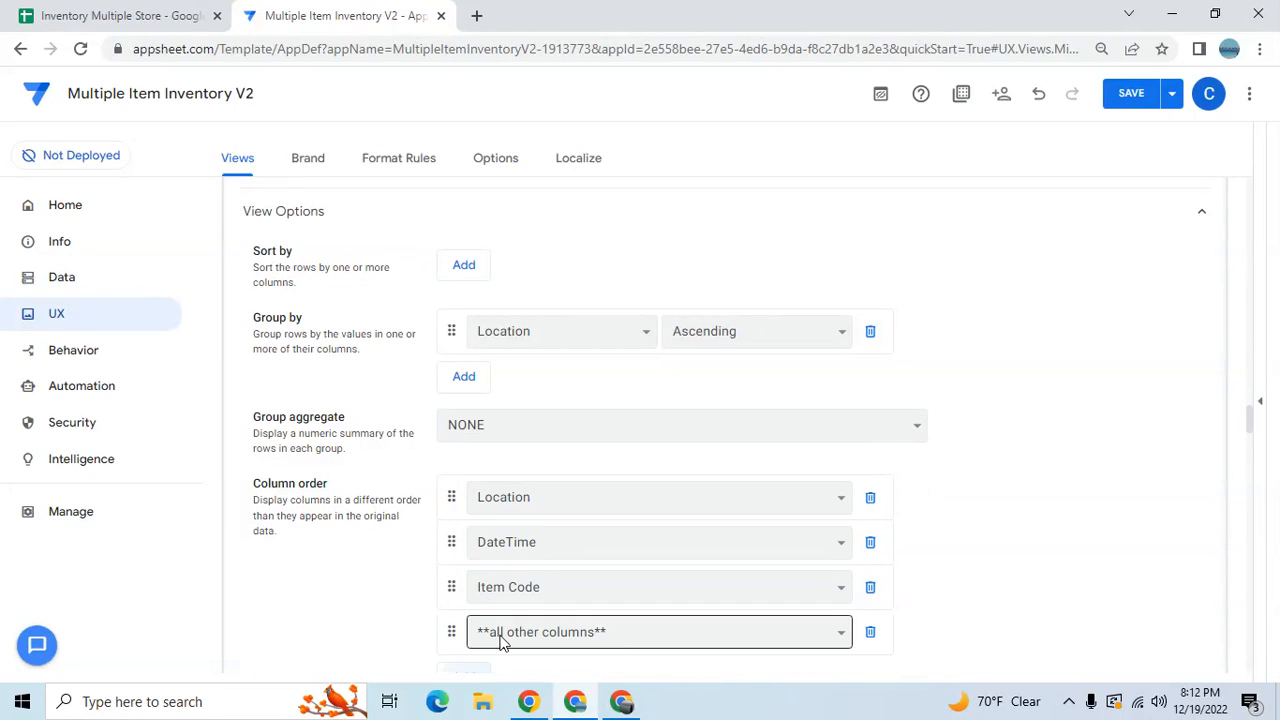
{"action": "left_click", "coordinate": [500, 641]}
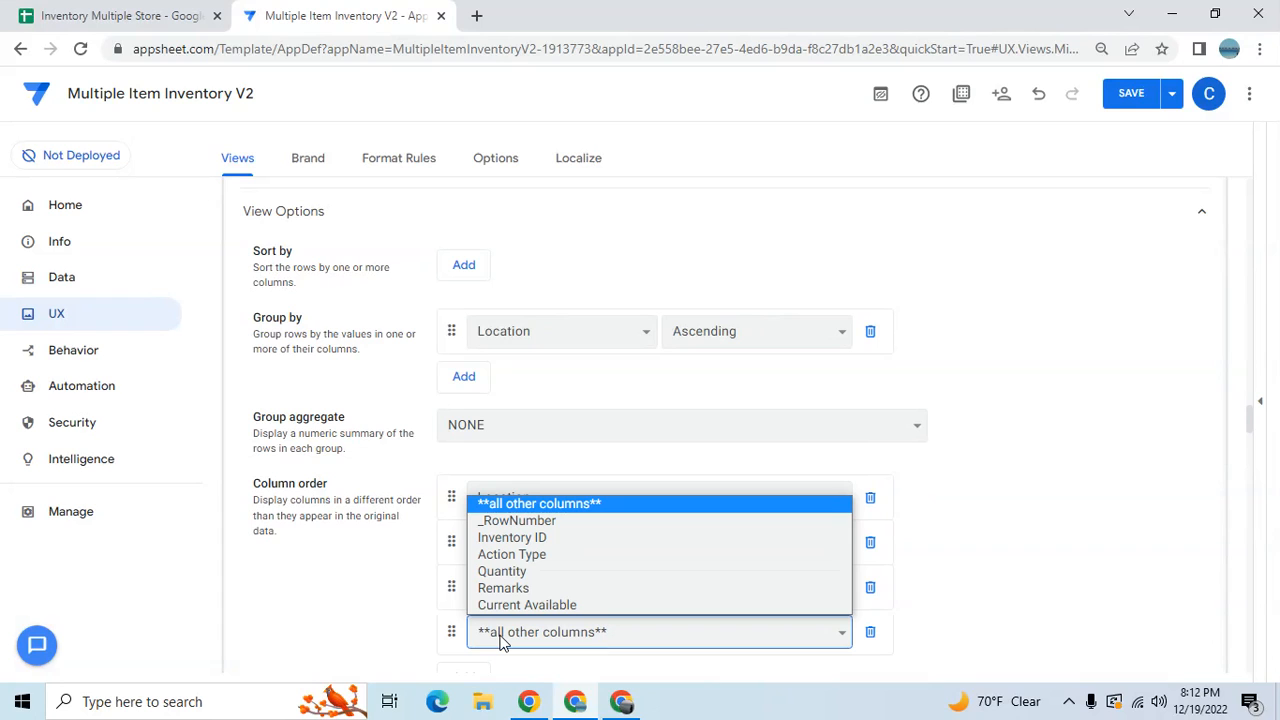
{"action": "left_click", "coordinate": [508, 571]}
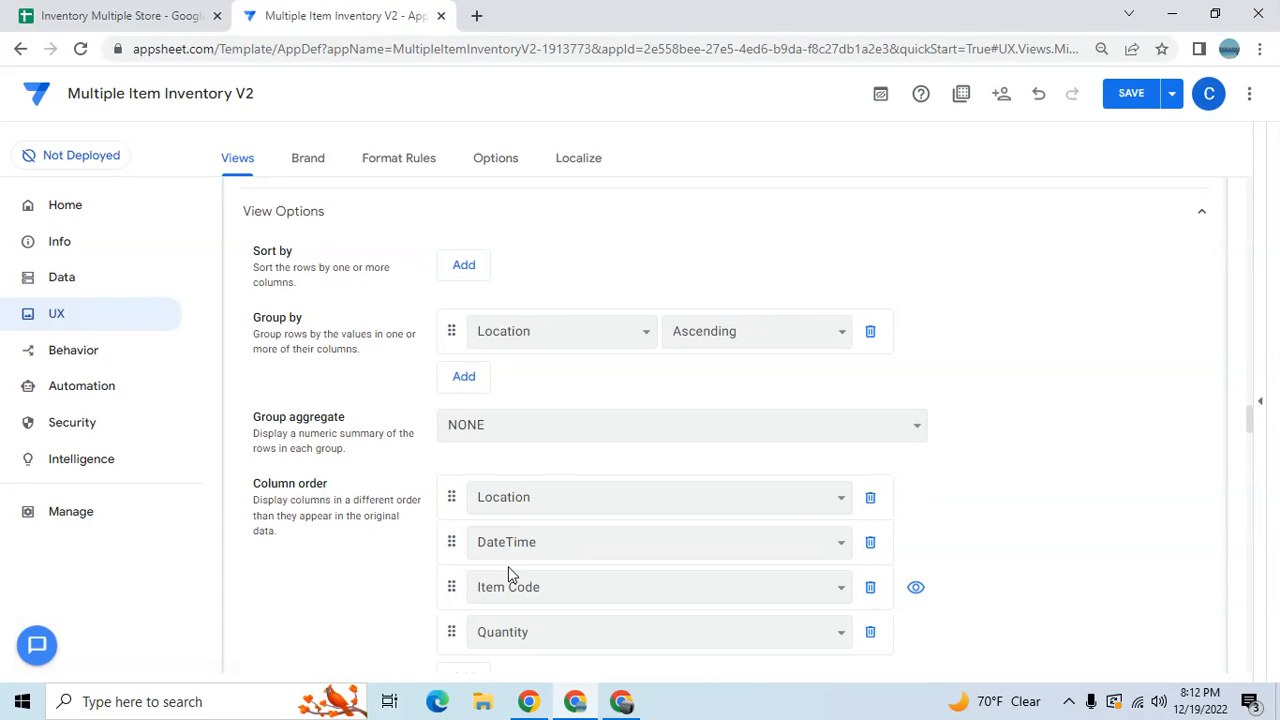